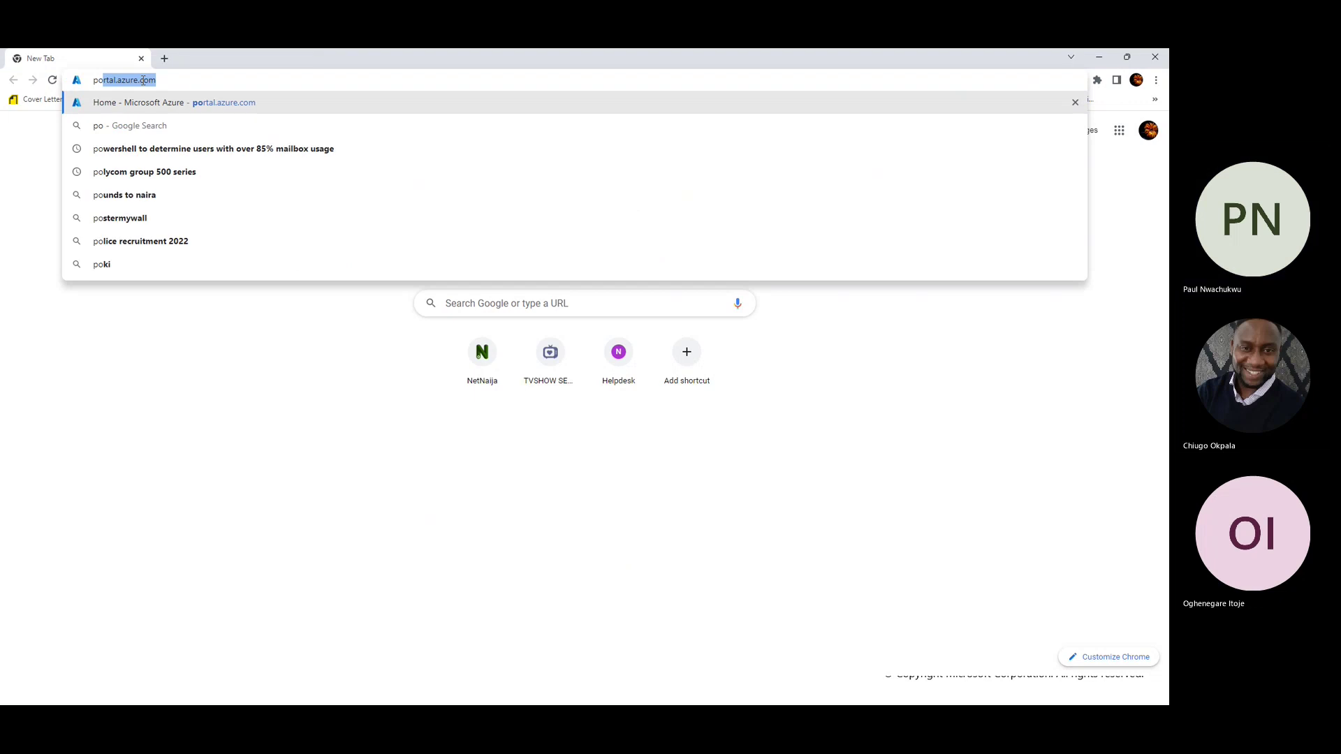
- Load portal.azure.com in Chrome to reach the Azure home page
{"action": "type", "text": ".a"}
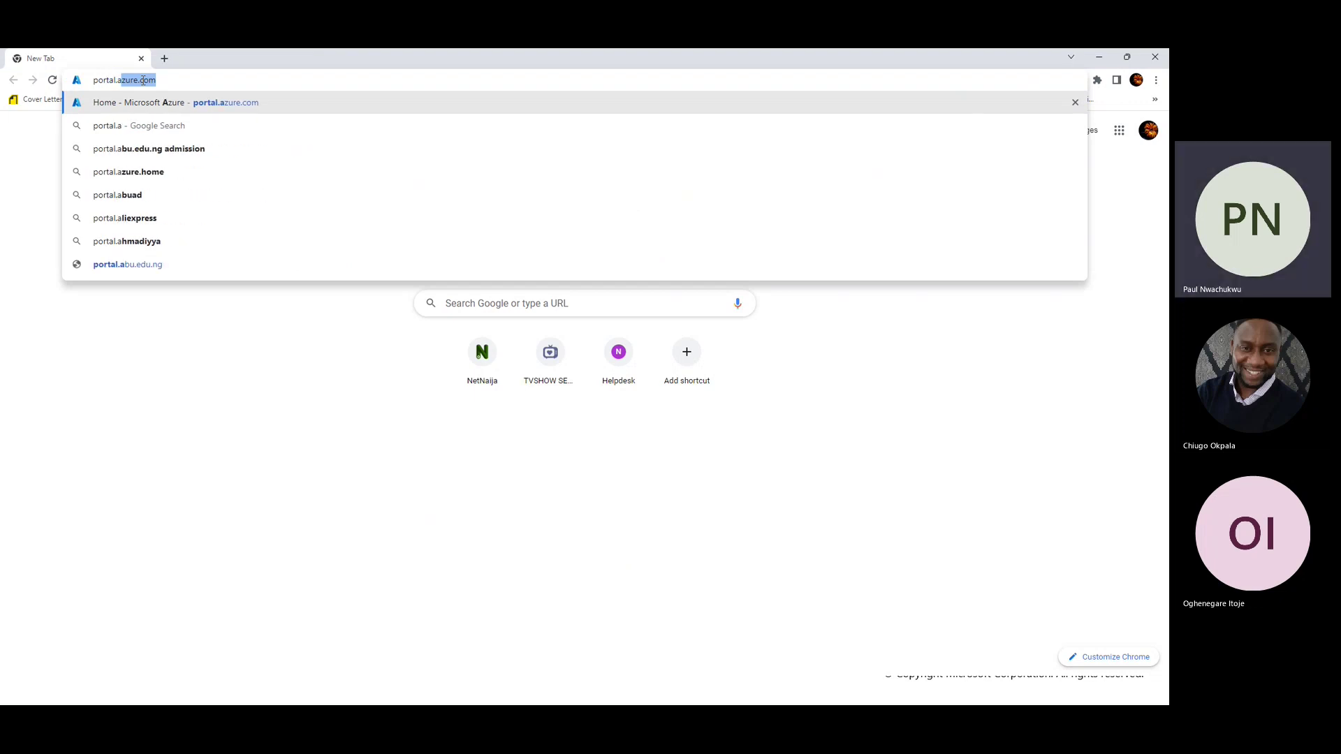
{"action": "key", "text": "Return"}
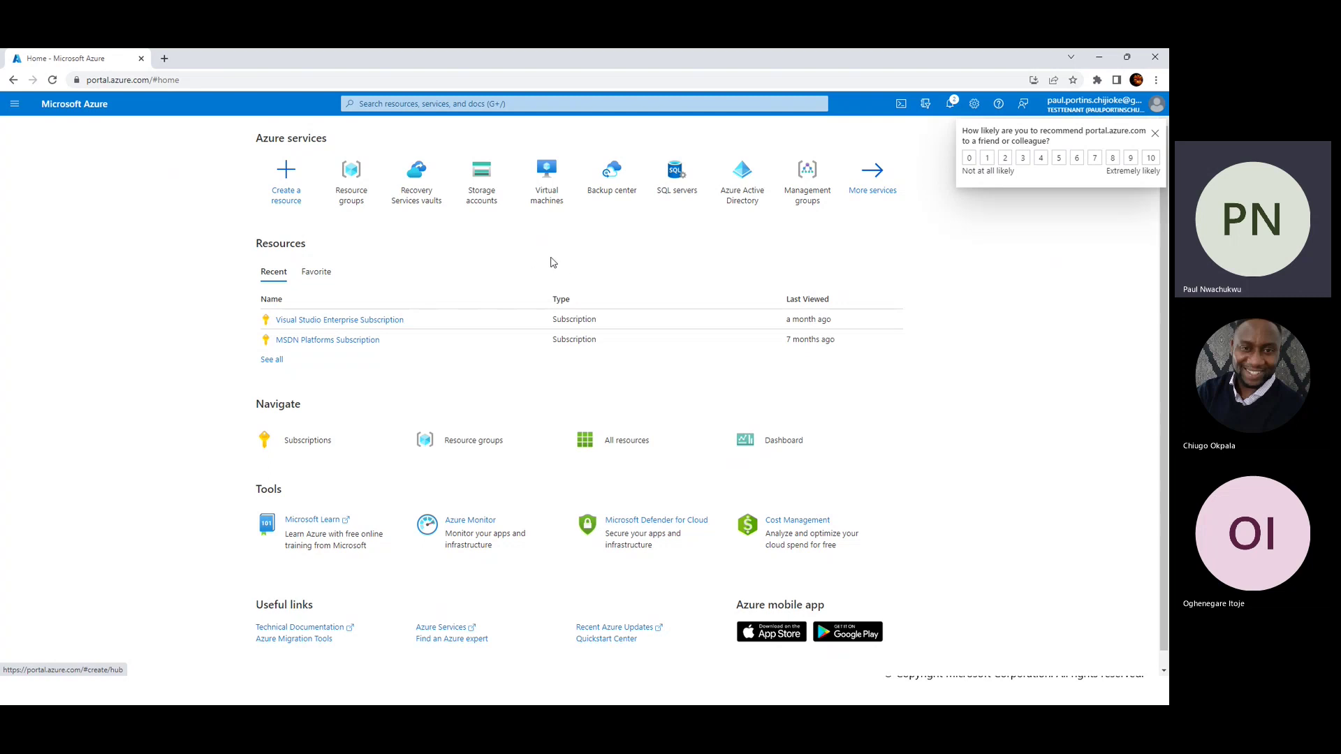
- Search 'back' in the portal and open Backup center from the Services results
{"action": "left_click", "coordinate": [503, 106]}
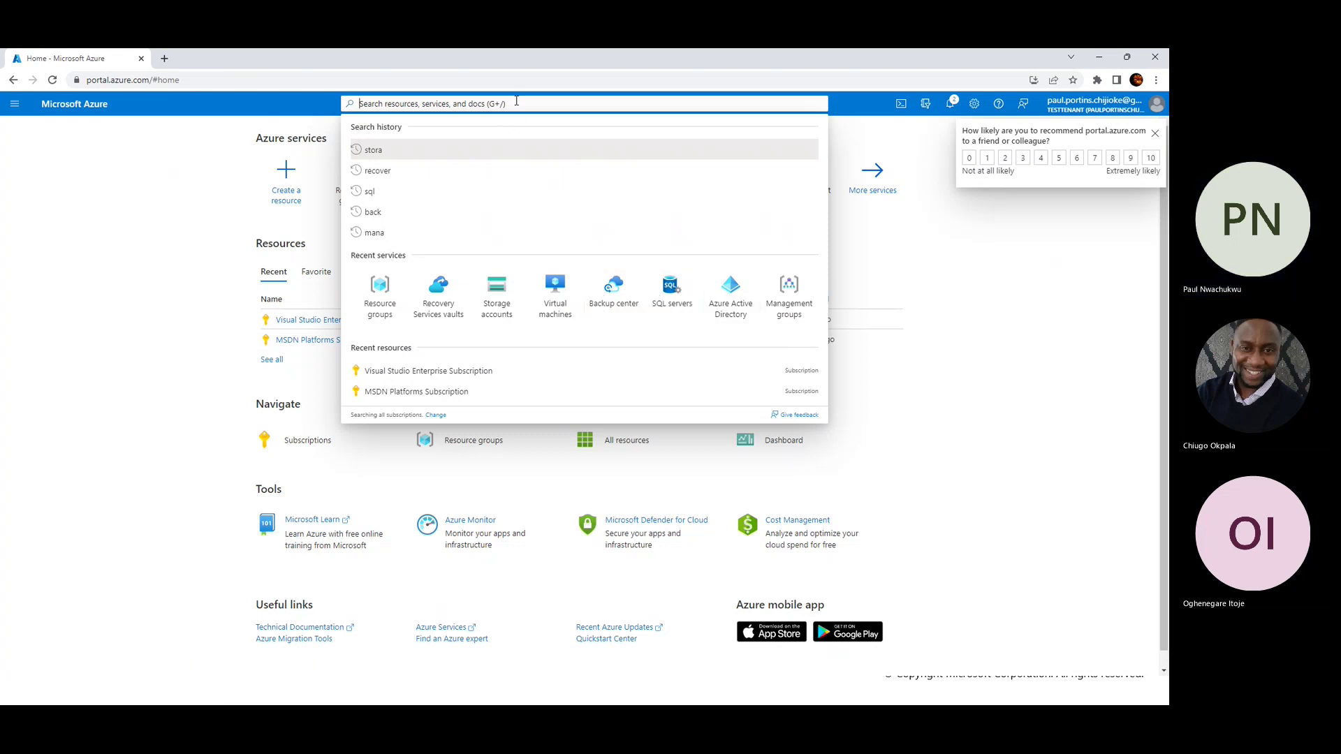
{"action": "type", "text": "back"}
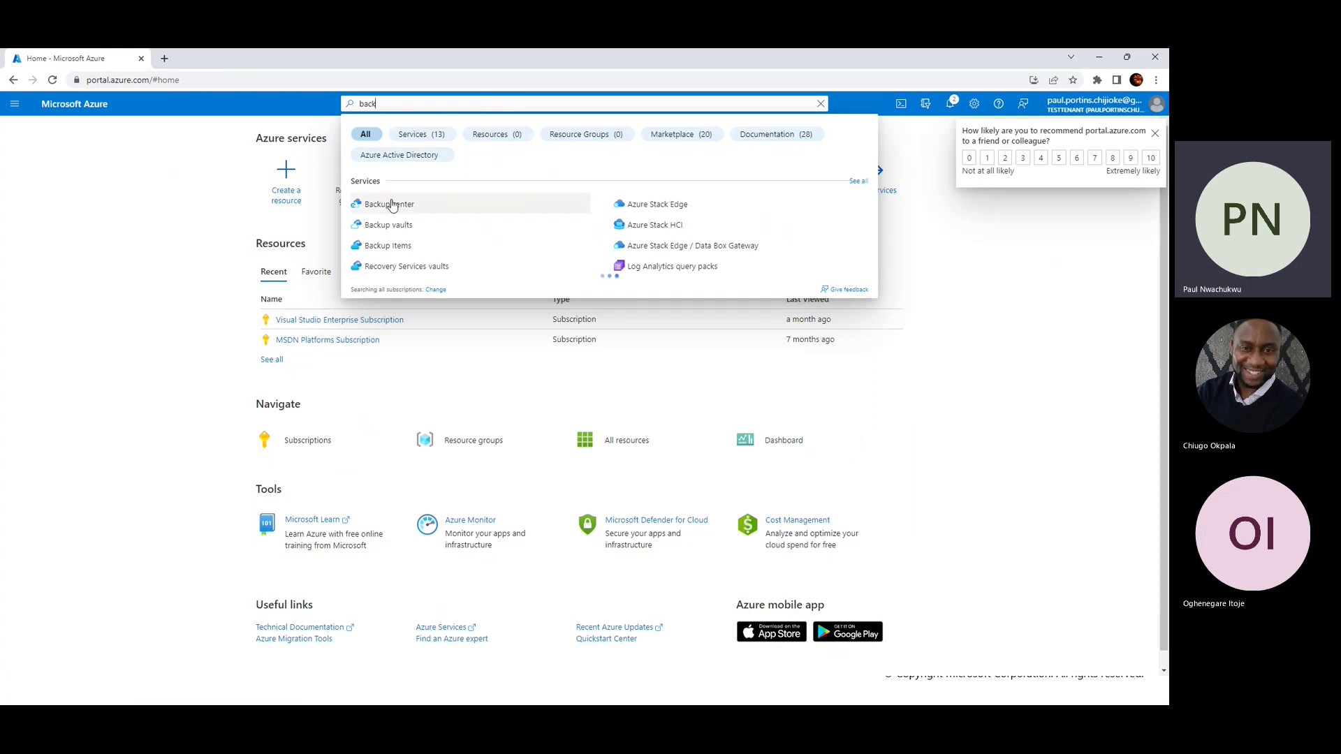
{"action": "left_click", "coordinate": [409, 213]}
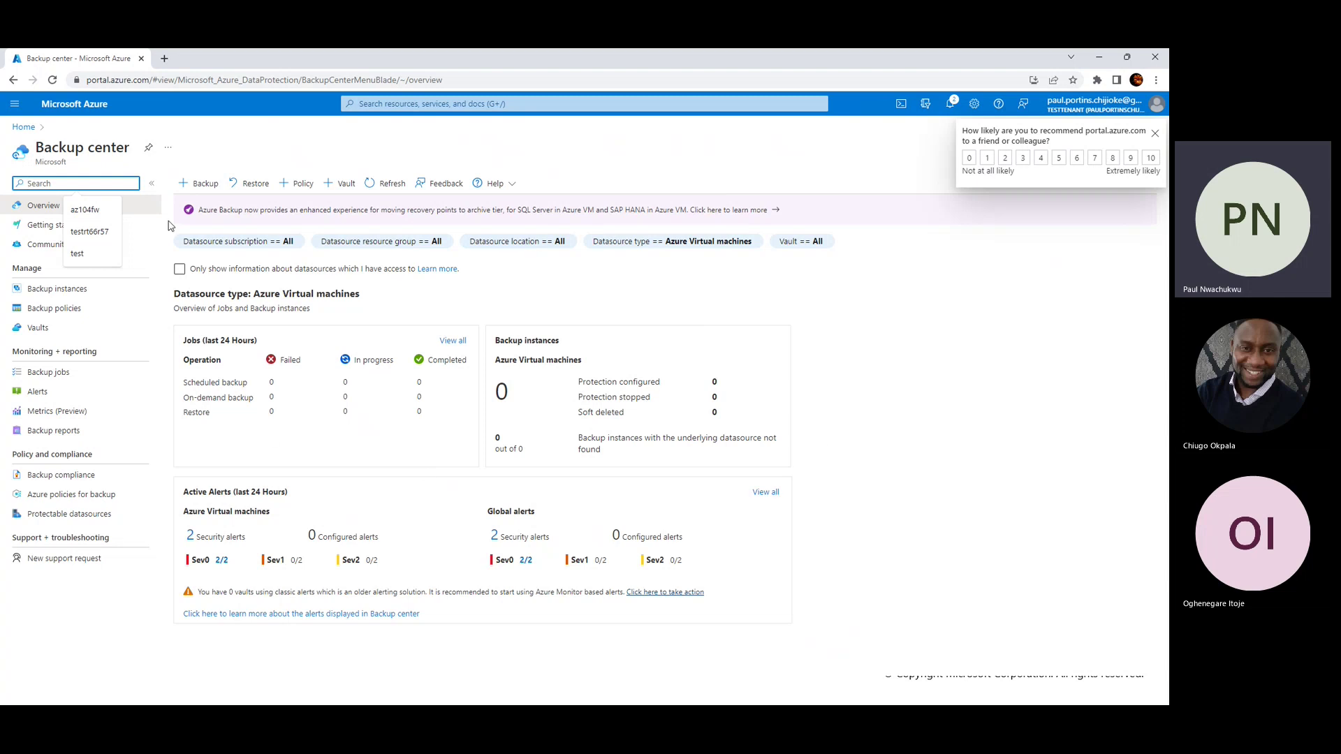
- Dismiss the autofill suggestions covering the Backup center page
{"action": "left_click", "coordinate": [222, 147]}
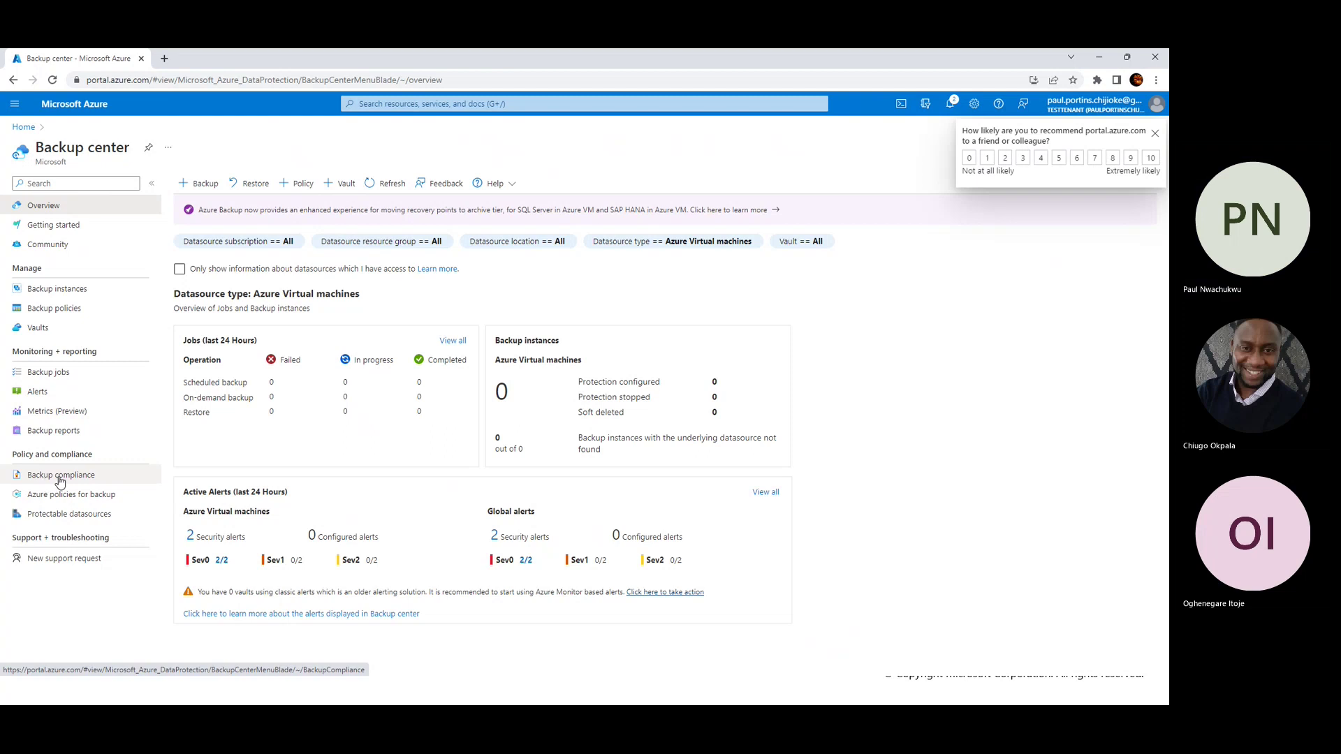
- From Home, search 'recov' and open the Recovery Services vaults list
{"action": "left_click", "coordinate": [24, 127]}
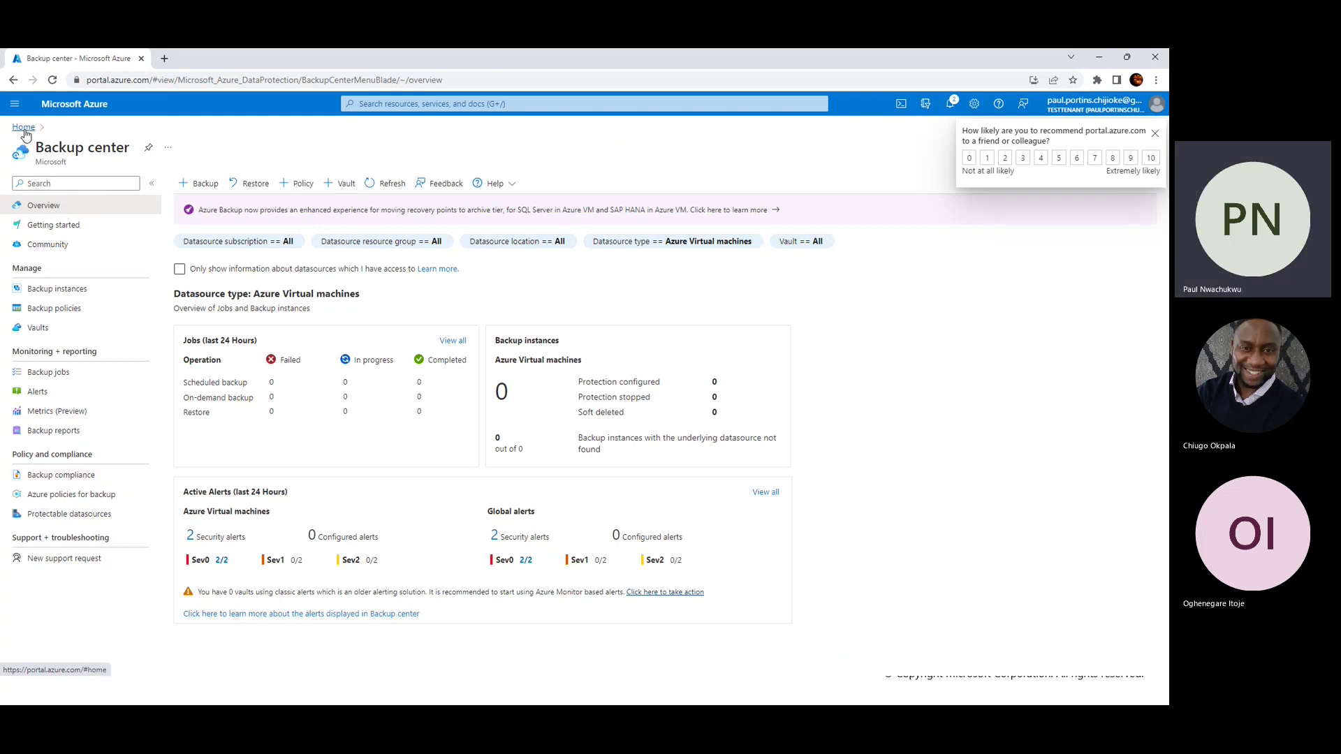
{"action": "left_click", "coordinate": [449, 106]}
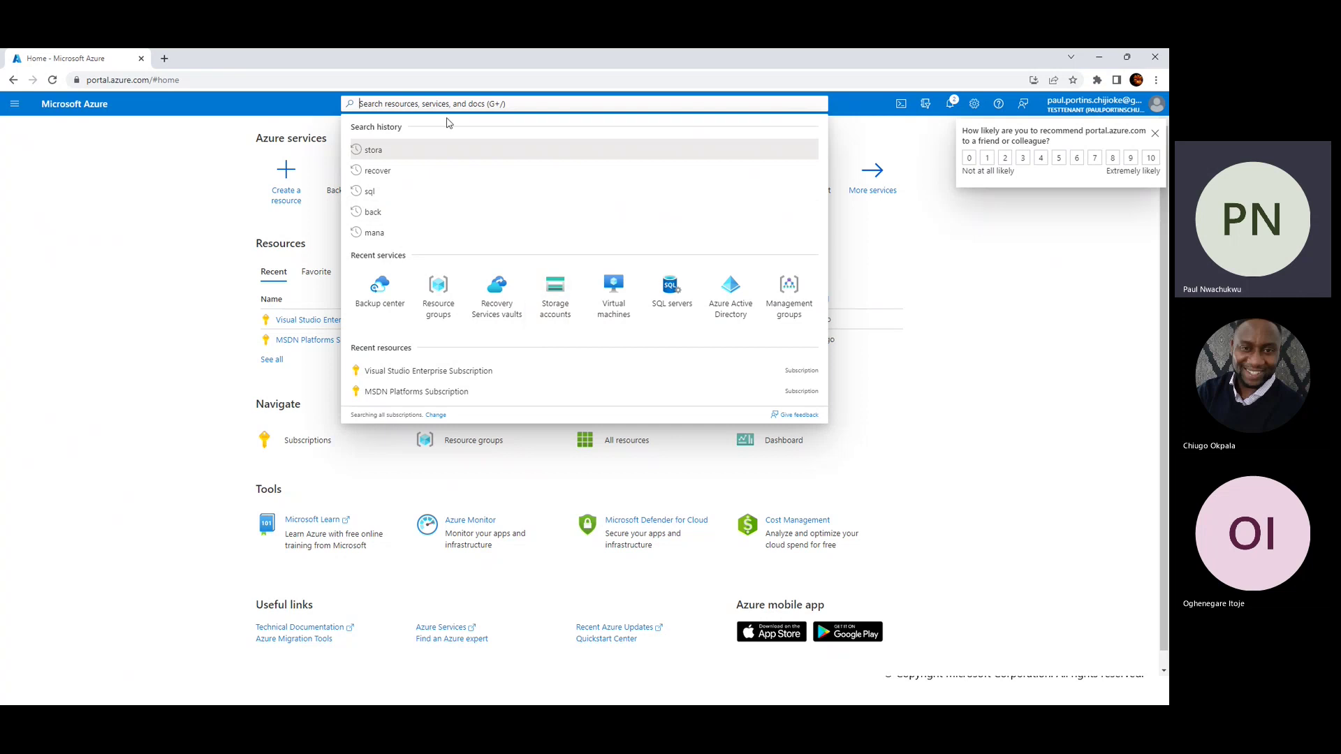
{"action": "type", "text": "re"}
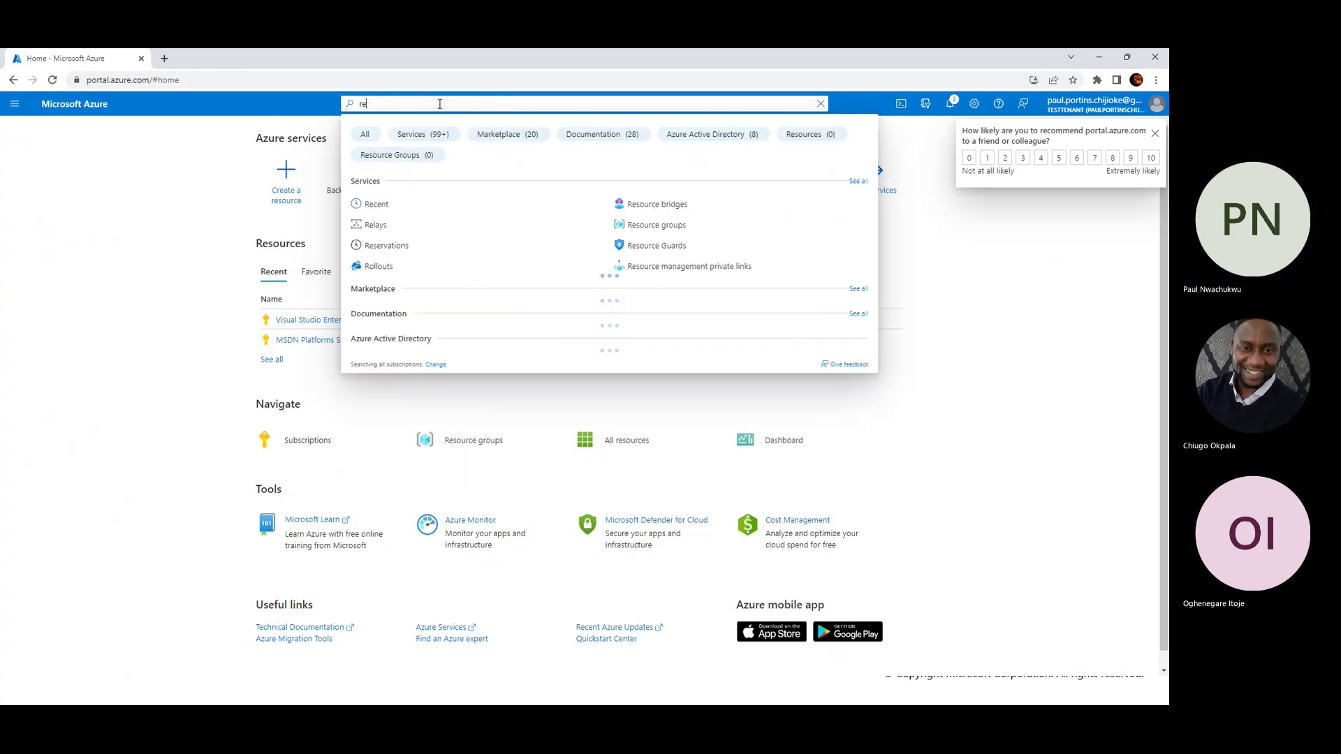
{"action": "type", "text": "cov"}
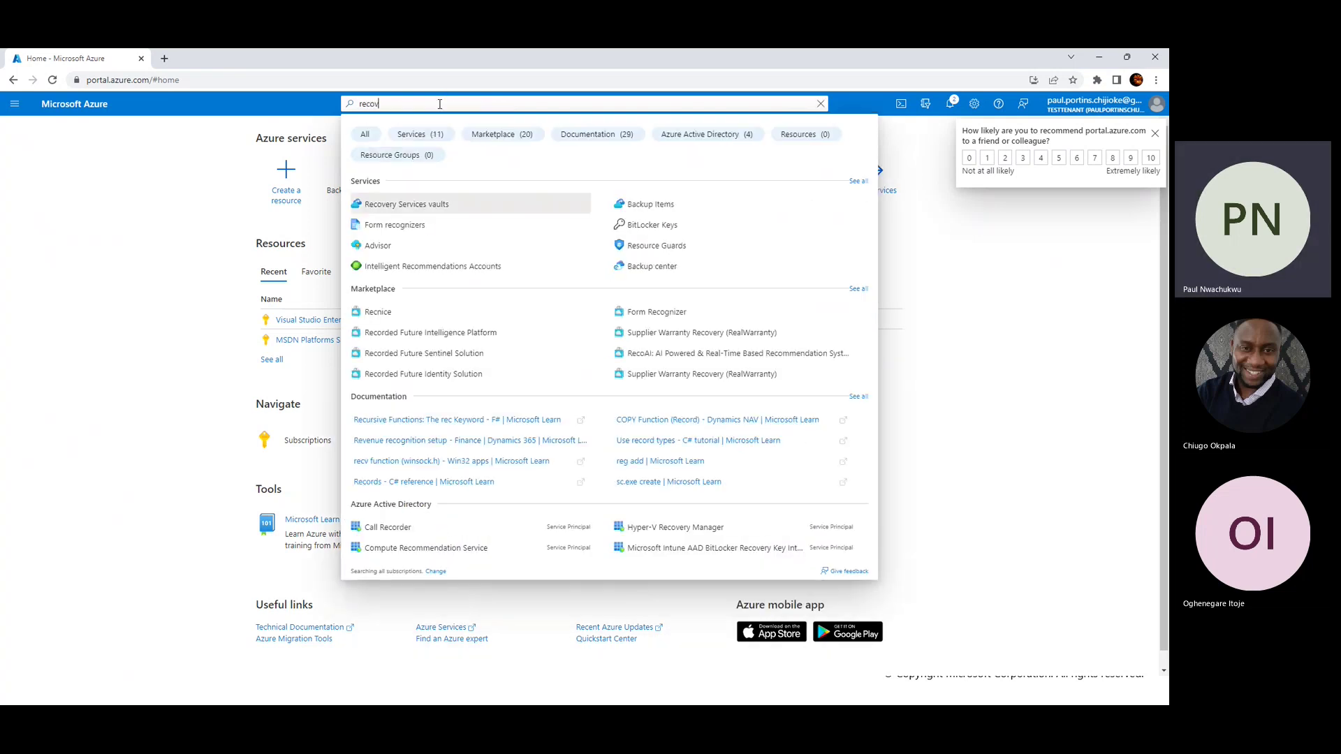
{"action": "left_click", "coordinate": [408, 209]}
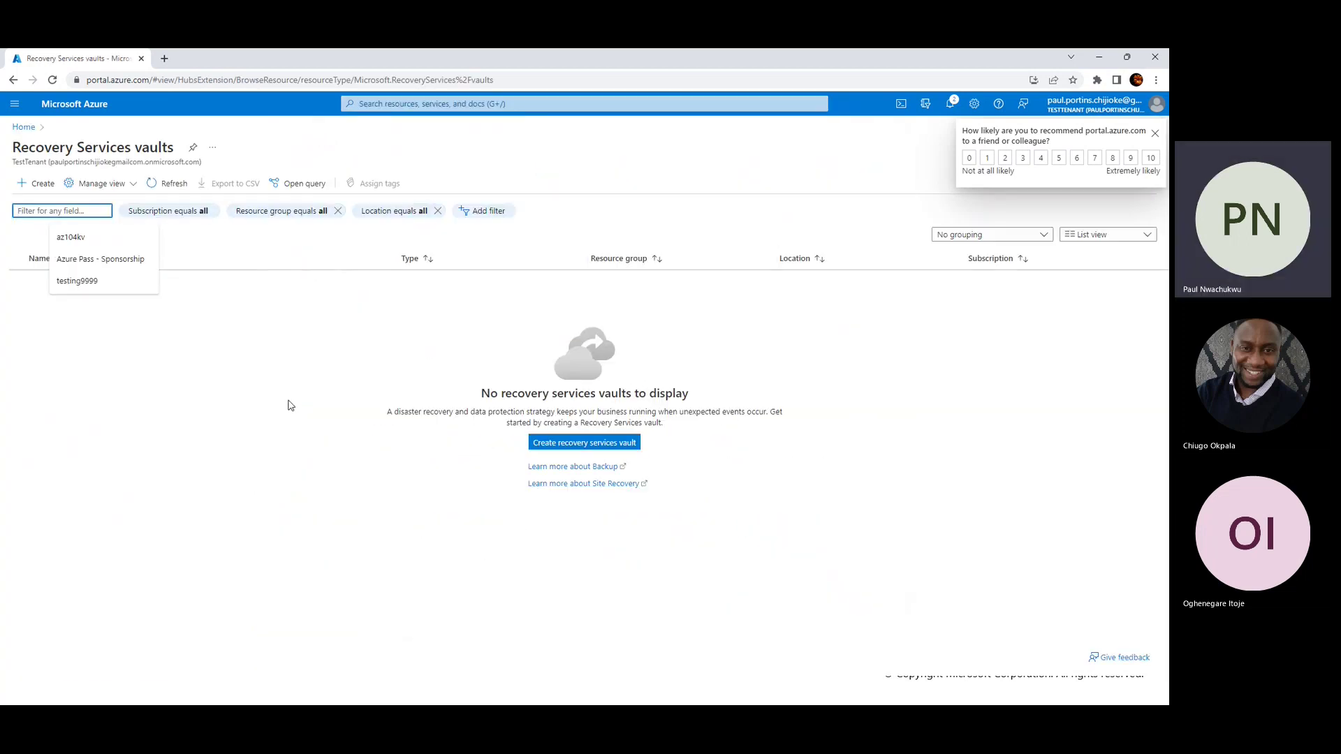
{"action": "left_click", "coordinate": [290, 405]}
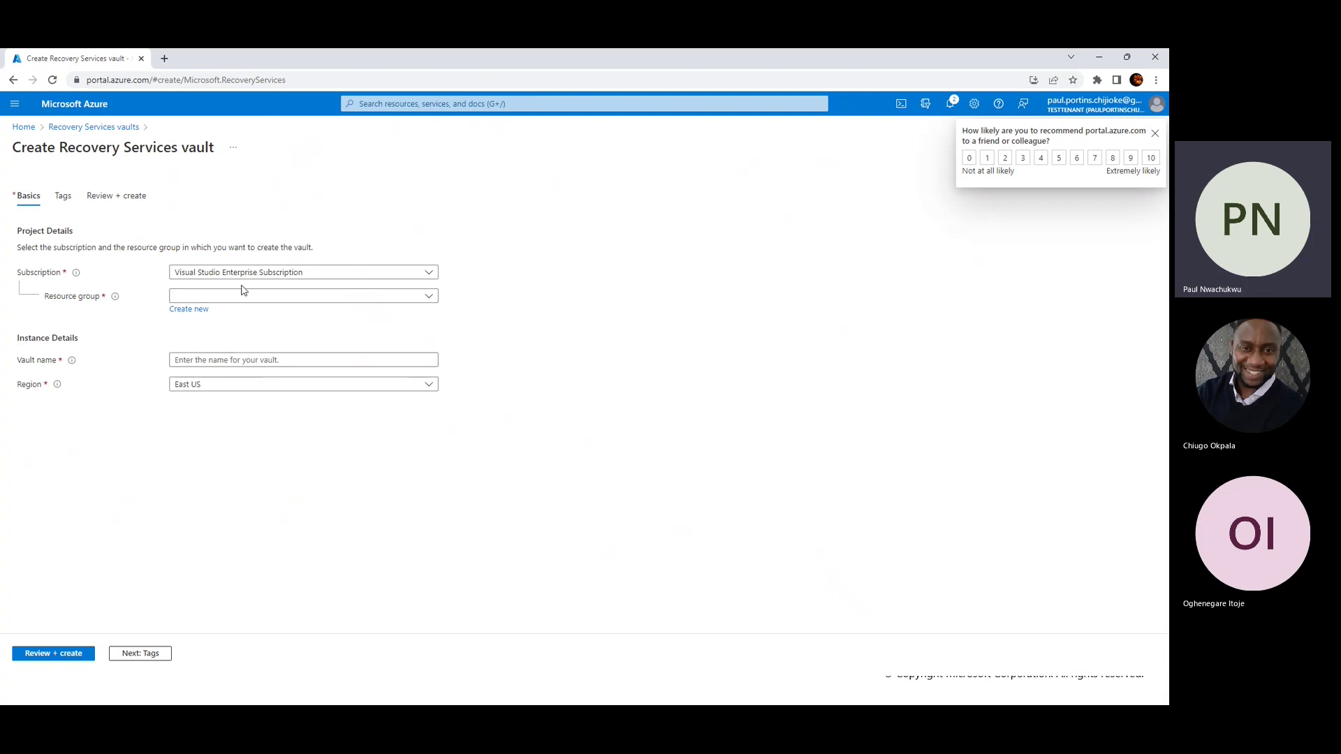
{"action": "left_click", "coordinate": [428, 273]}
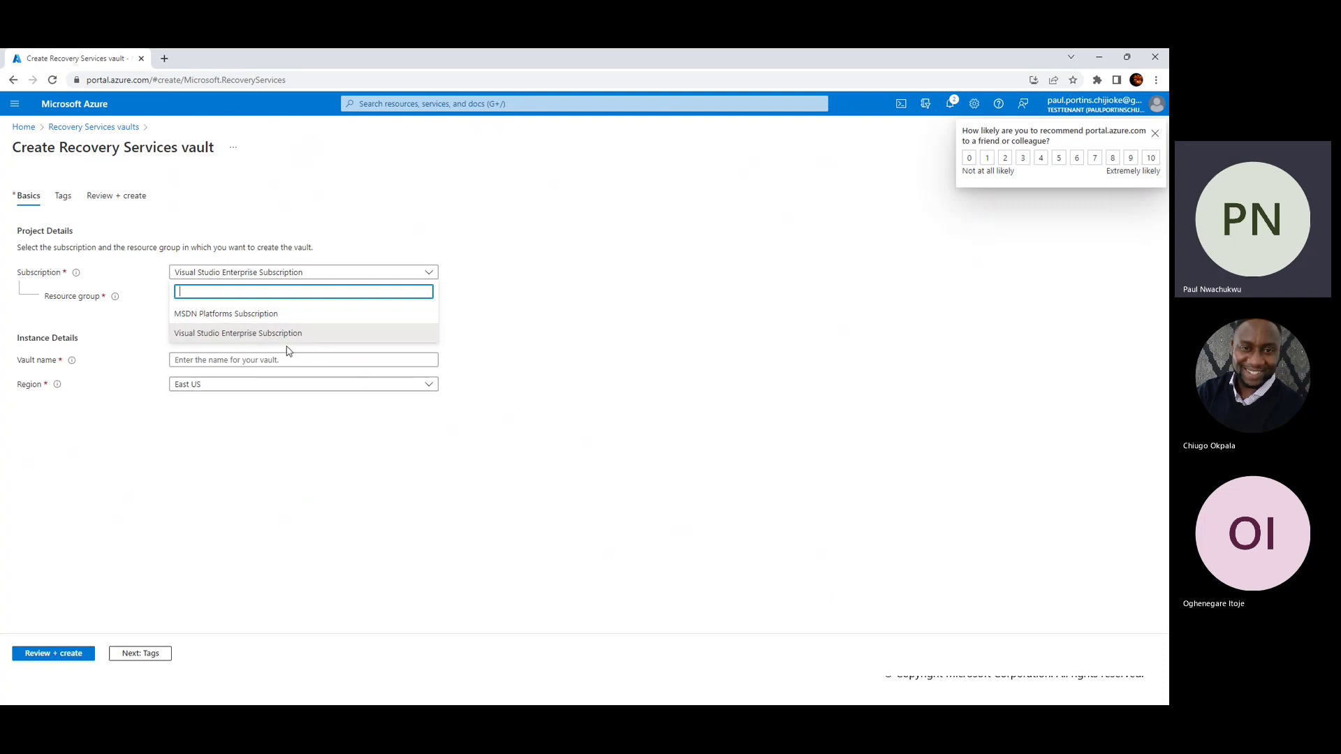
{"action": "left_click", "coordinate": [231, 316]}
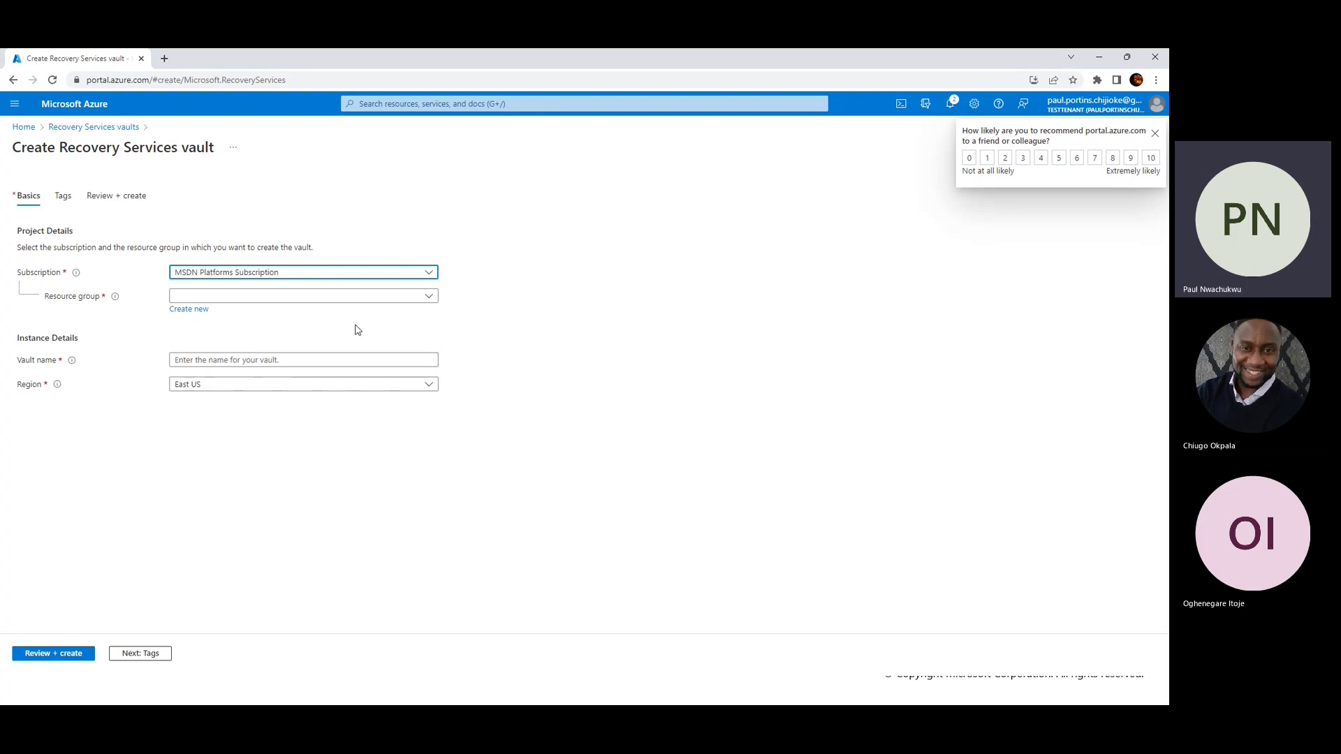
{"action": "left_click", "coordinate": [256, 272]}
{"action": "left_click", "coordinate": [209, 333]}
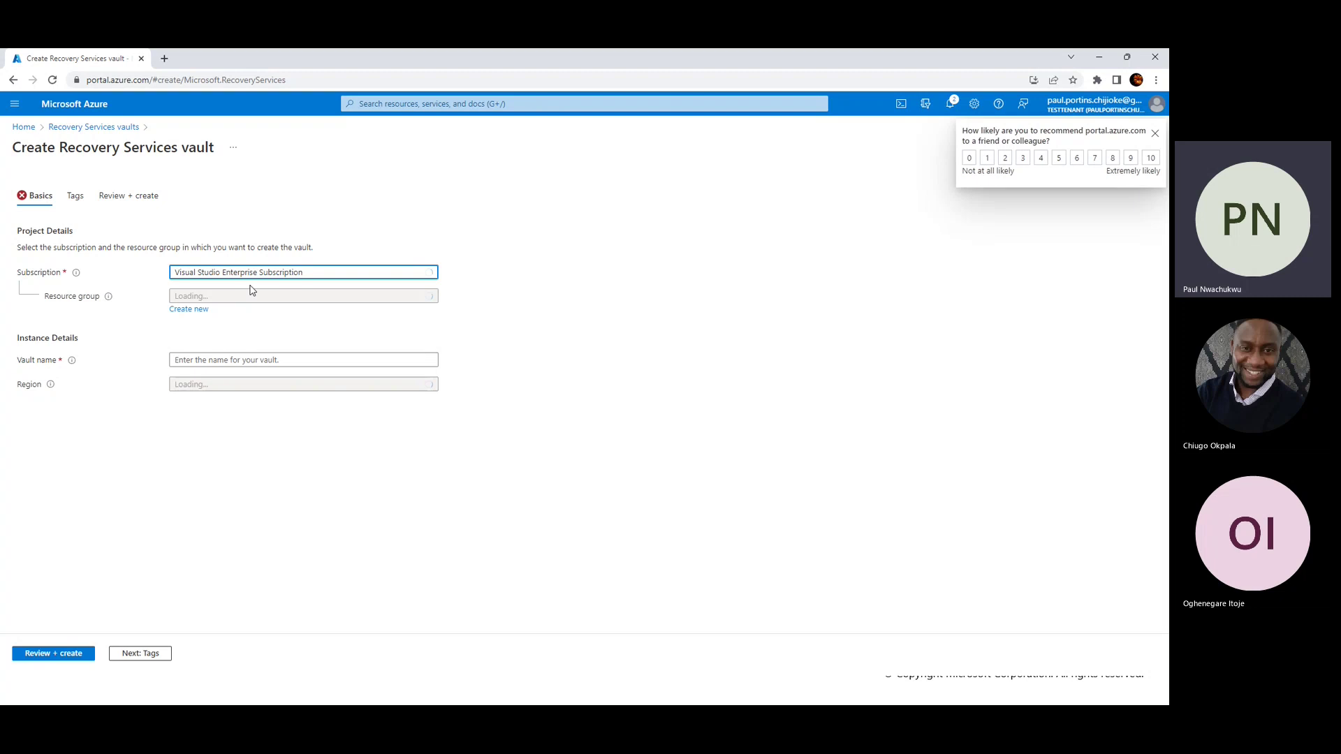
{"action": "left_click", "coordinate": [195, 299]}
{"action": "left_click", "coordinate": [579, 314]}
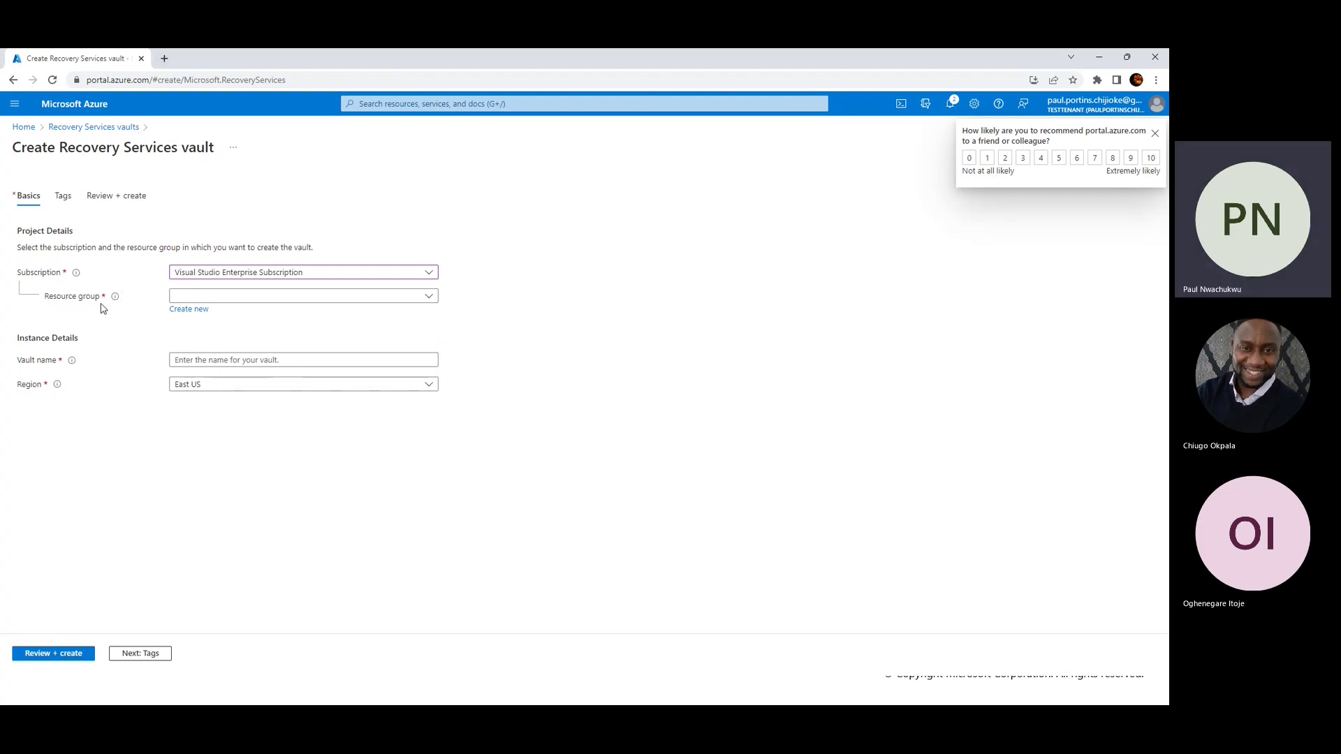
- Create a new resource group named az104rg for the vault
{"action": "left_click", "coordinate": [187, 309]}
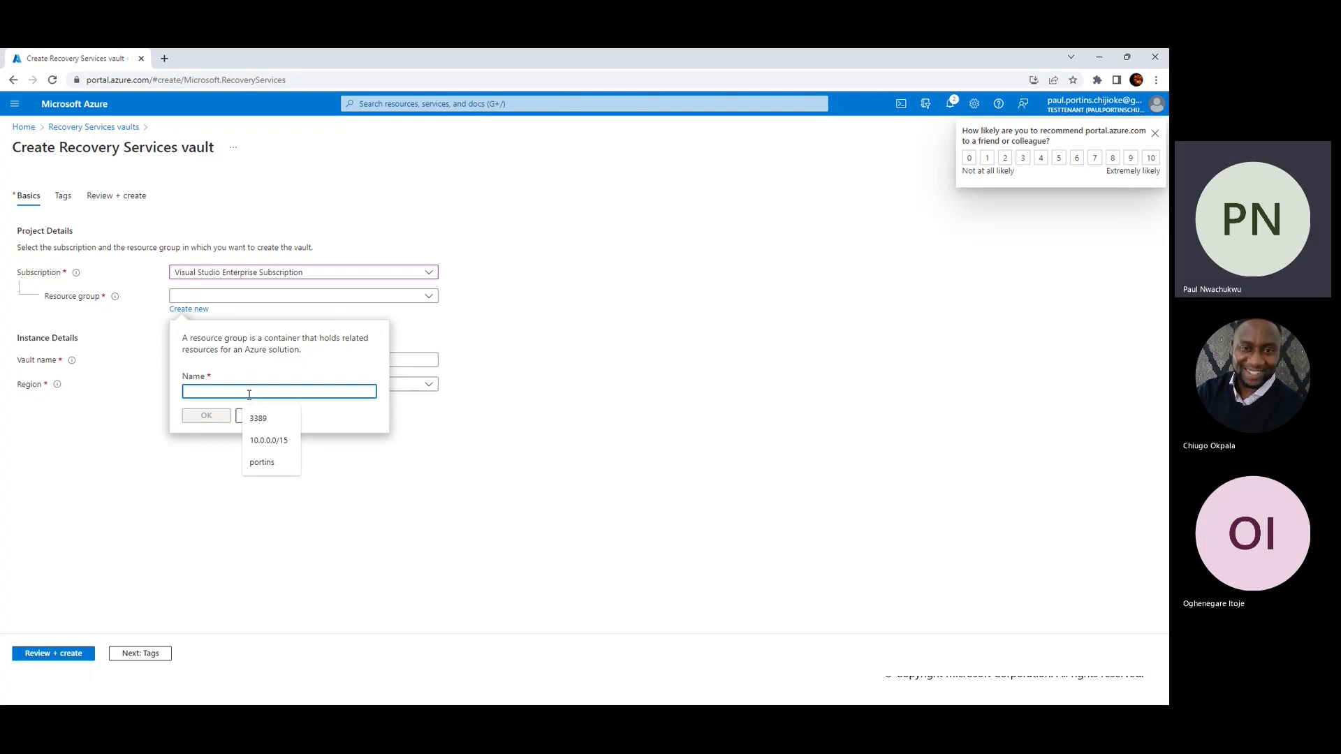
{"action": "key", "text": "Down"}
{"action": "key", "text": "Return"}
{"action": "key", "text": "BackSpace"}
{"action": "key", "text": "BackSpace"}
{"action": "key", "text": "BackSpace"}
{"action": "key", "text": "BackSpace"}
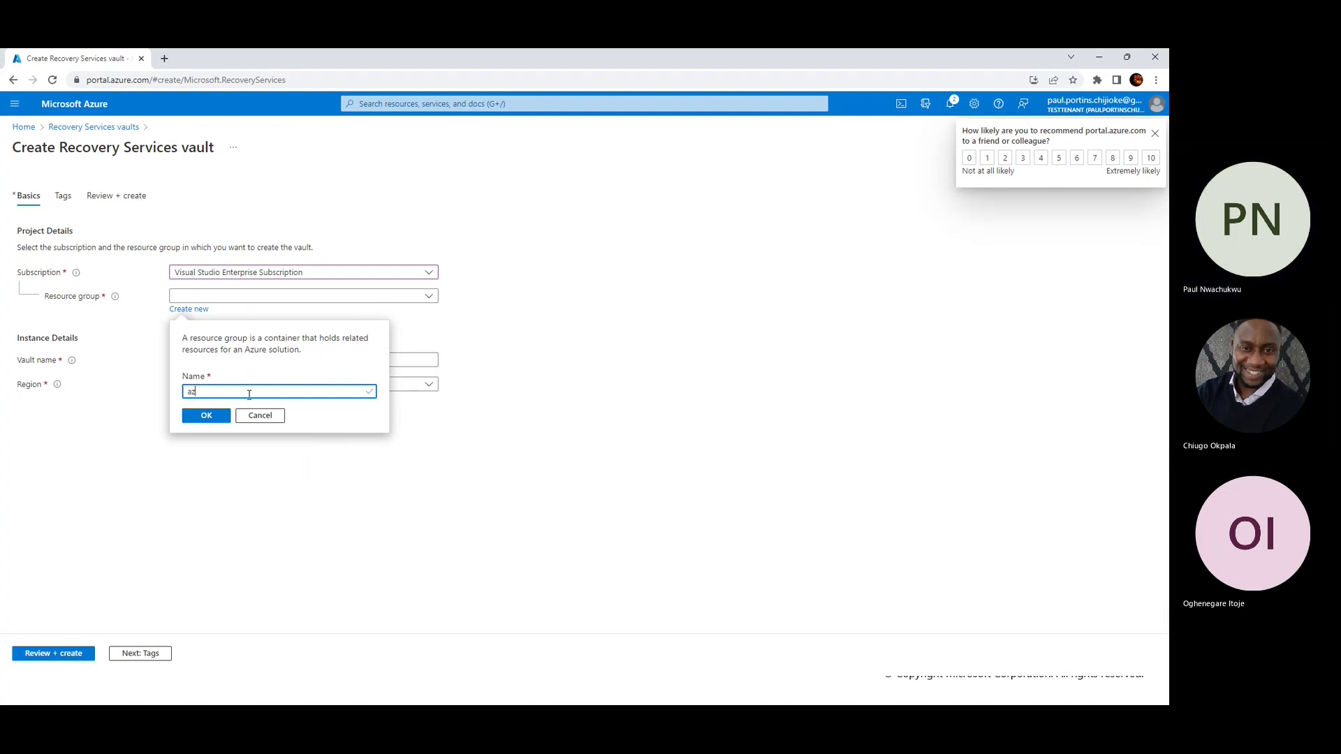
{"action": "type", "text": "4rg"}
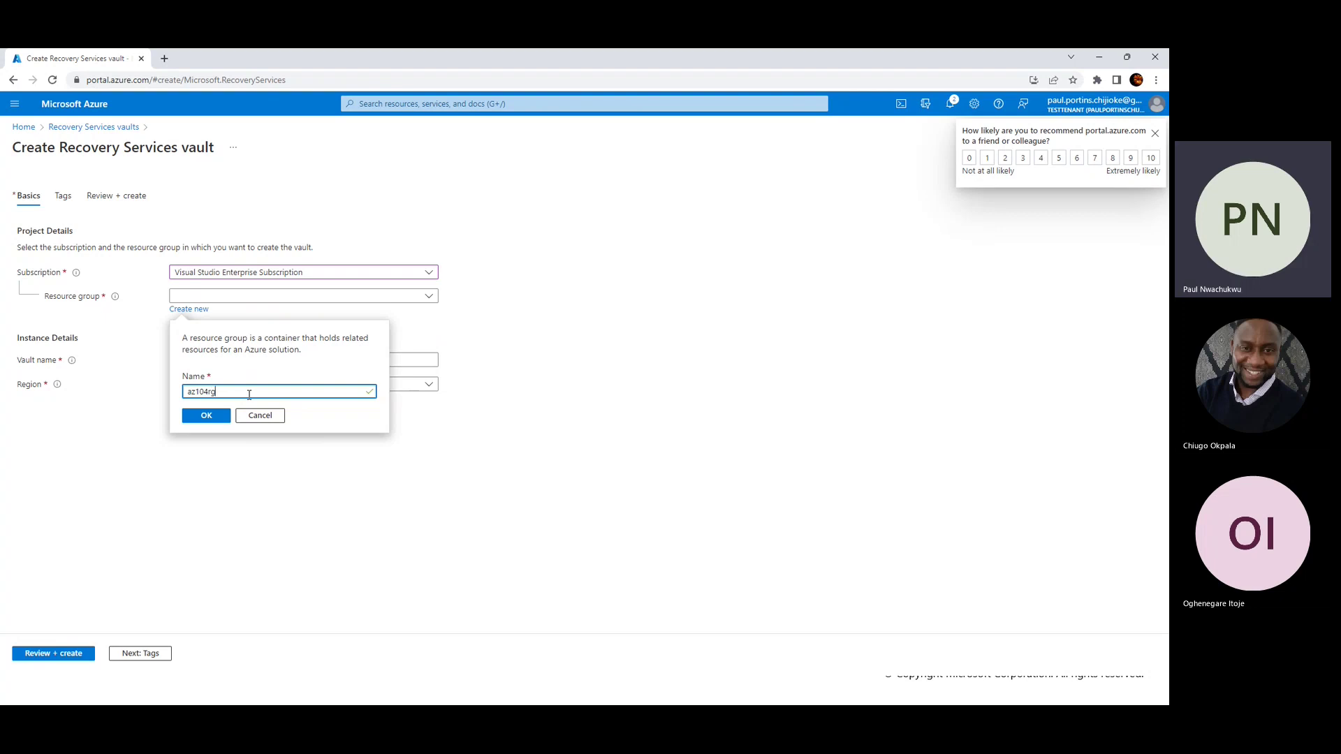
{"action": "left_click", "coordinate": [213, 417]}
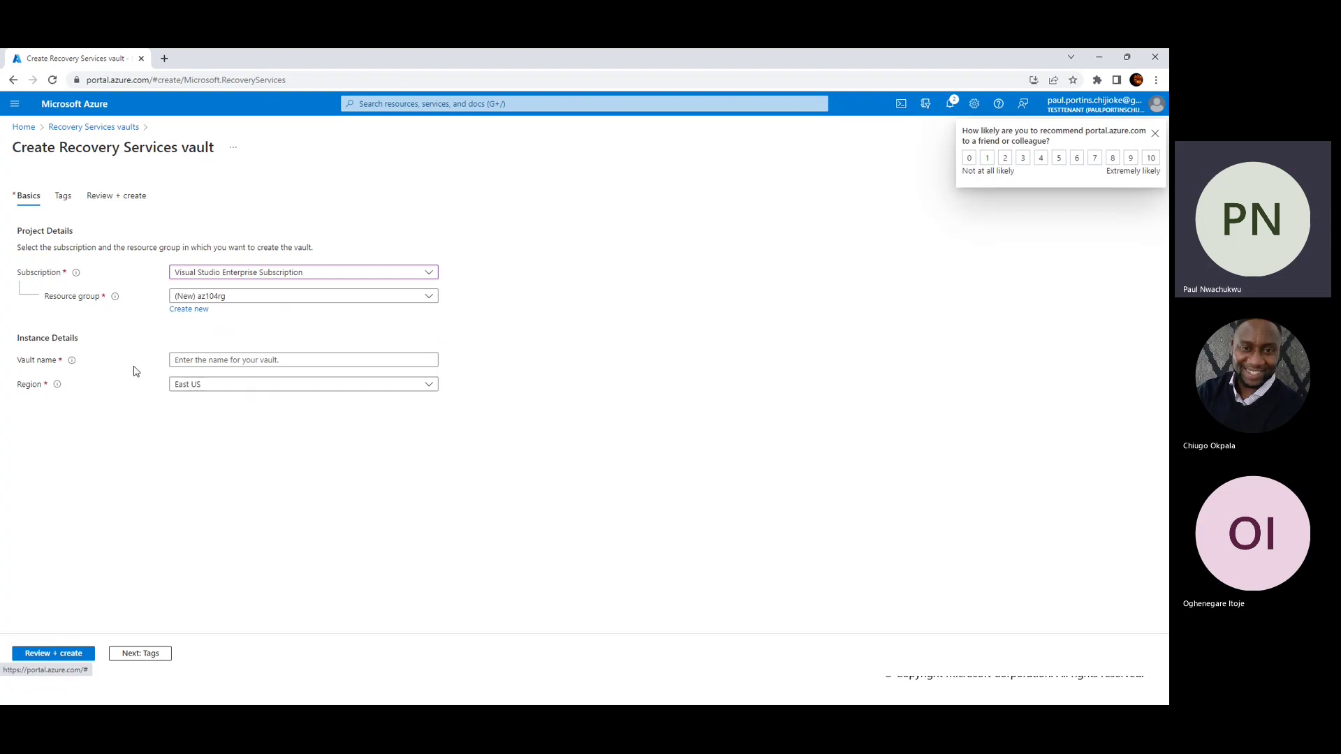
- Name the vault az104v and keep East US as its region
{"action": "left_click", "coordinate": [223, 361]}
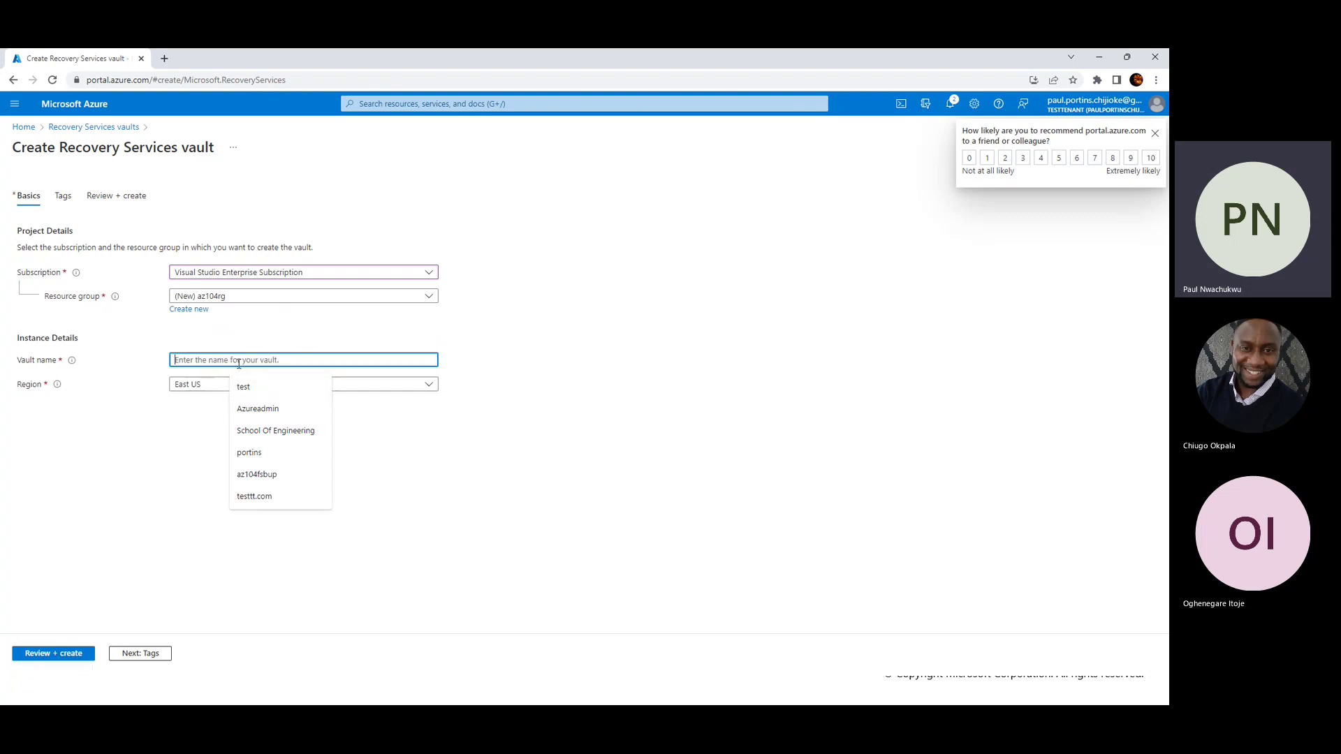
{"action": "type", "text": "az10"}
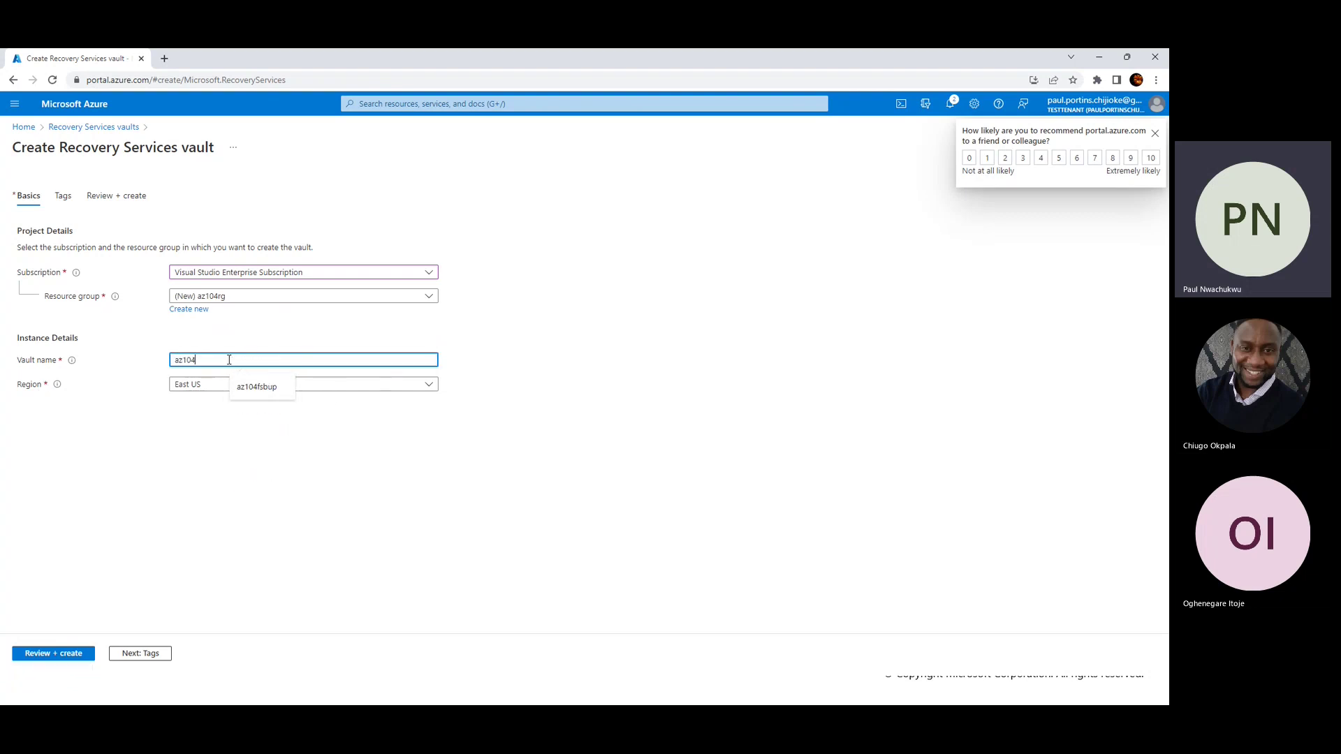
{"action": "type", "text": "4vau"}
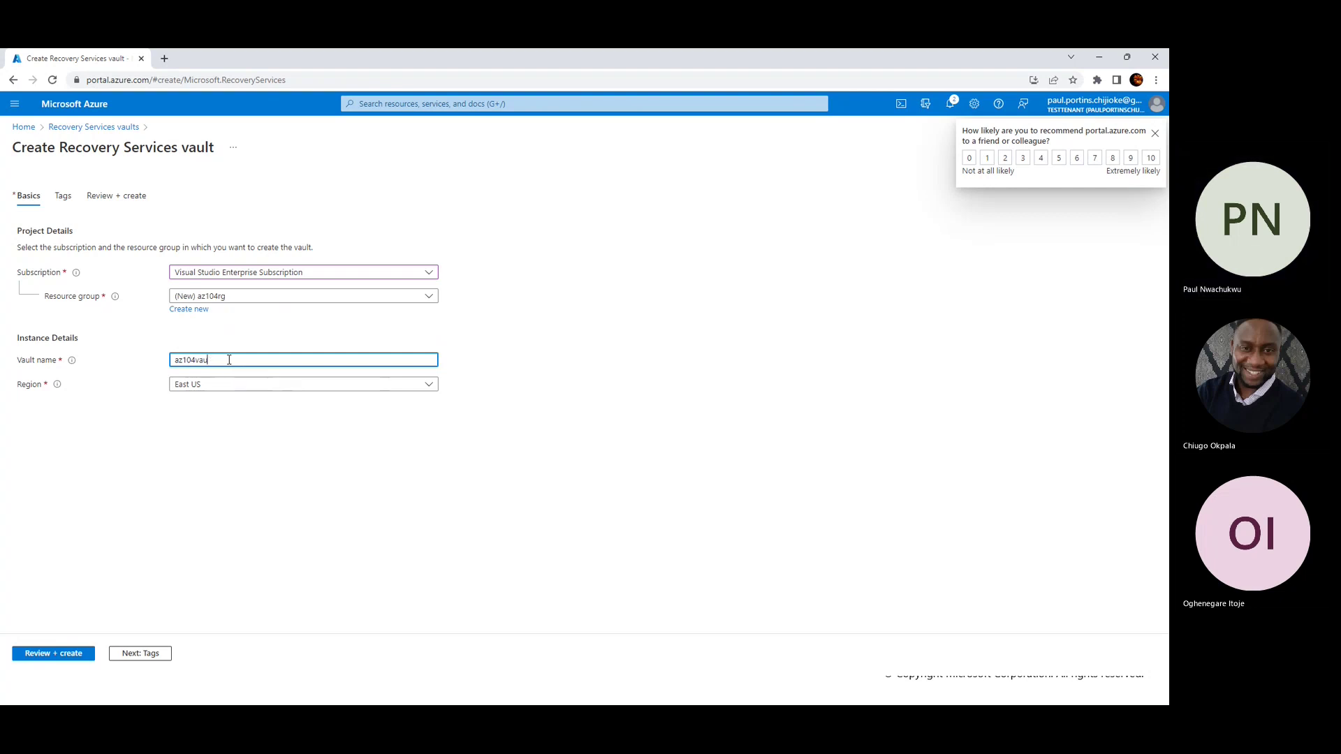
{"action": "key", "text": "BackSpace"}
{"action": "key", "text": "BackSpace"}
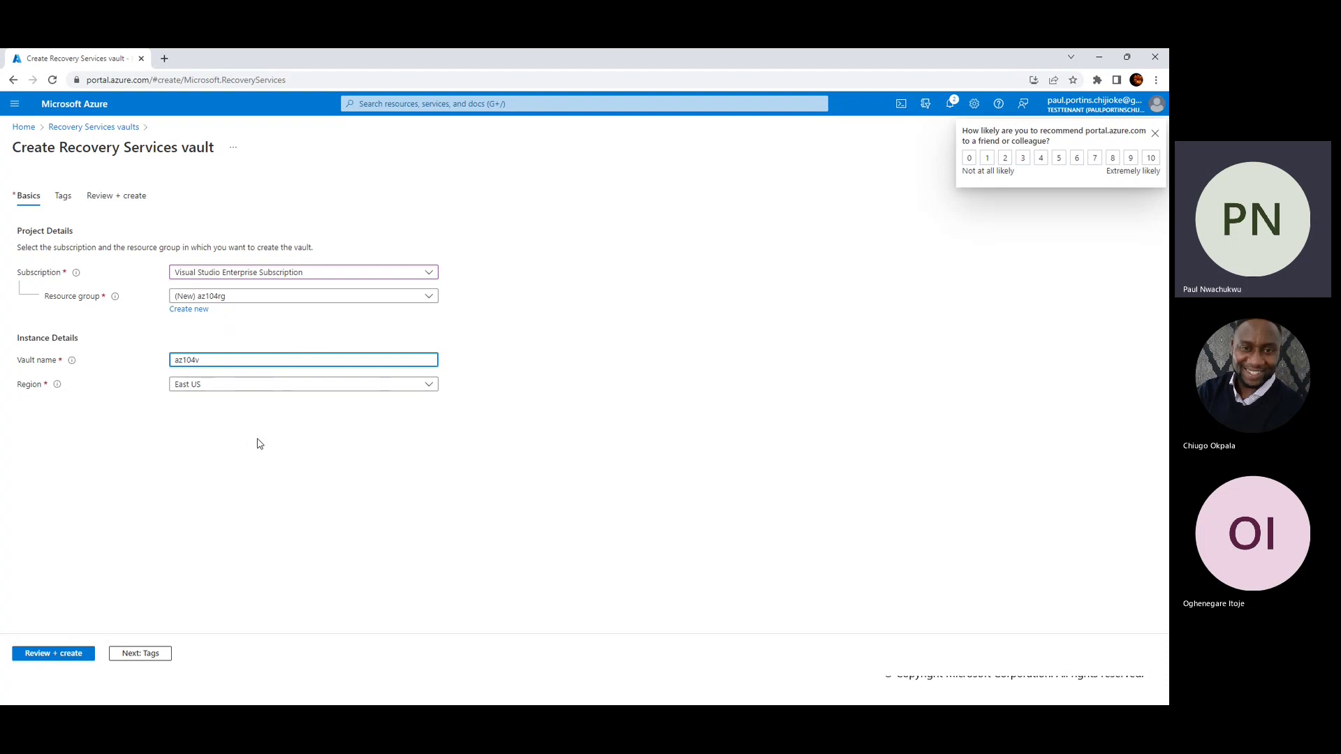
{"action": "left_click", "coordinate": [260, 444]}
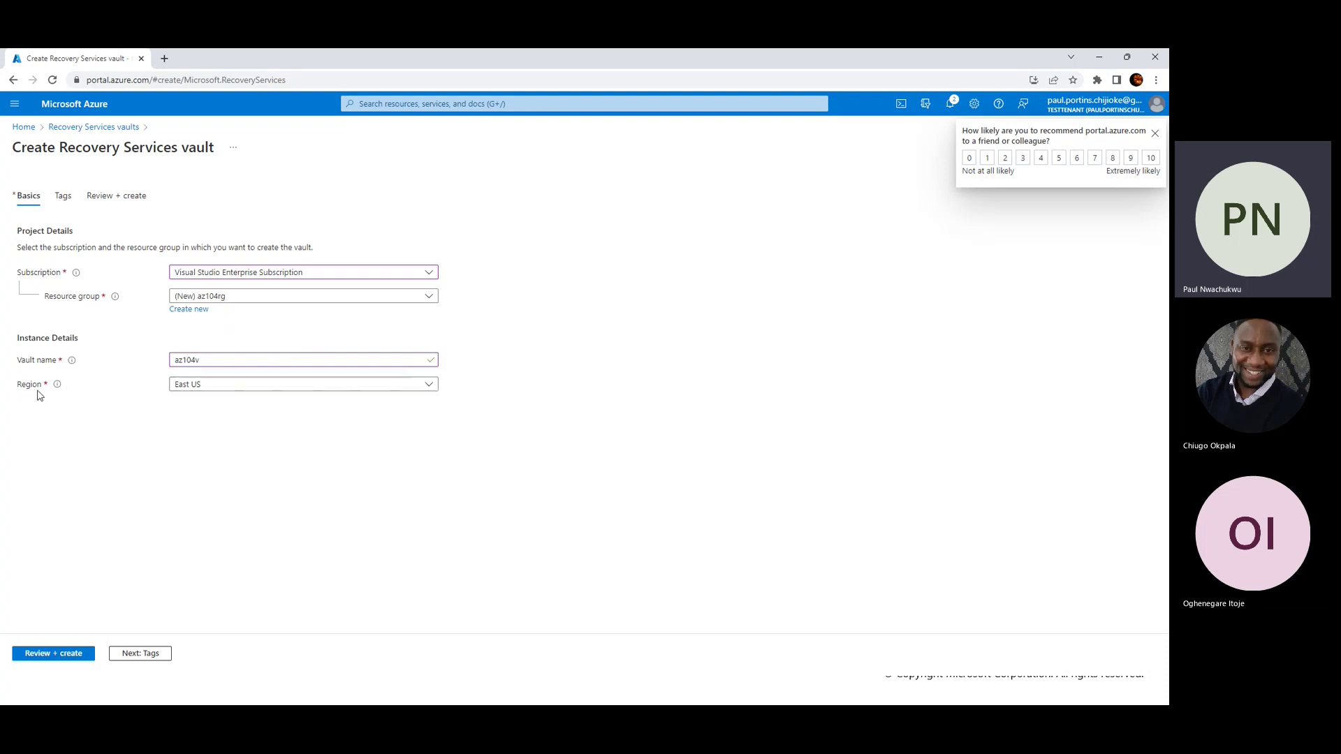
{"action": "left_click", "coordinate": [413, 386]}
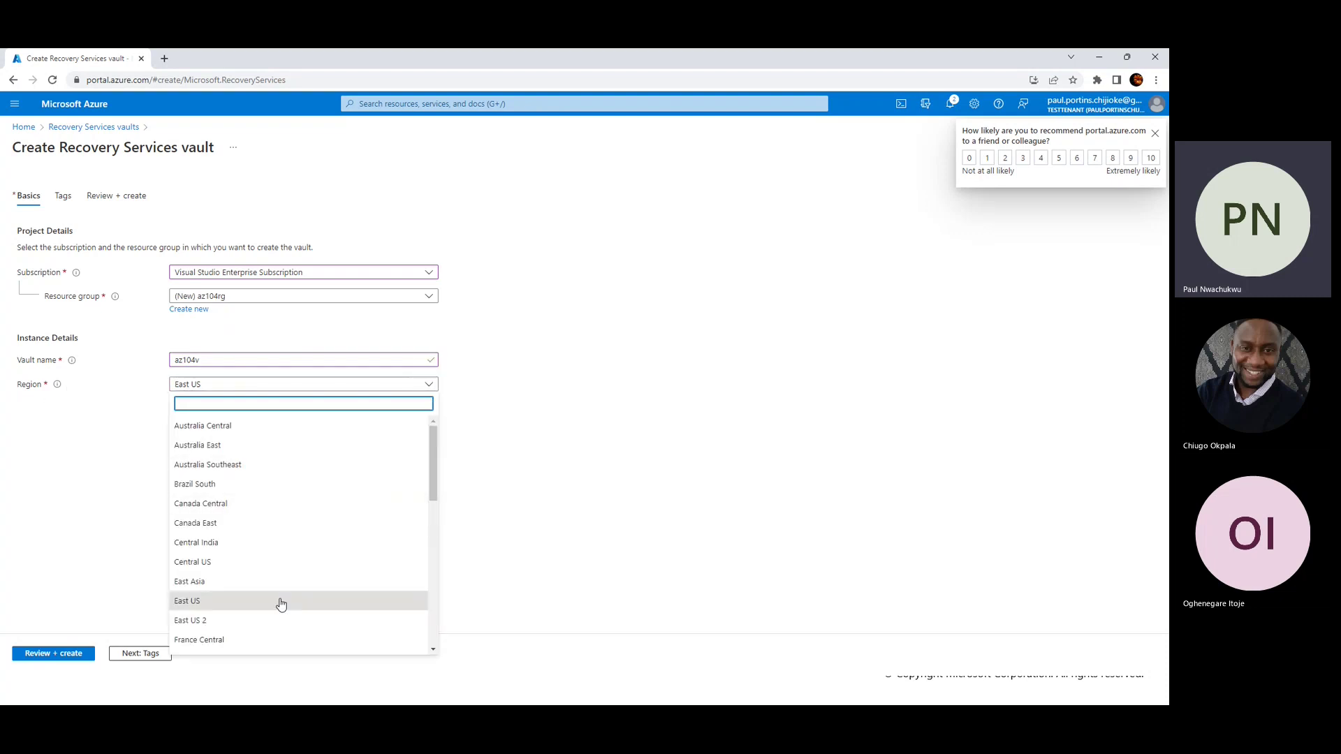
{"action": "scroll", "coordinate": [281, 607], "scroll_direction": "down", "scroll_amount": 3}
{"action": "scroll", "coordinate": [280, 607], "scroll_direction": "up", "scroll_amount": 3}
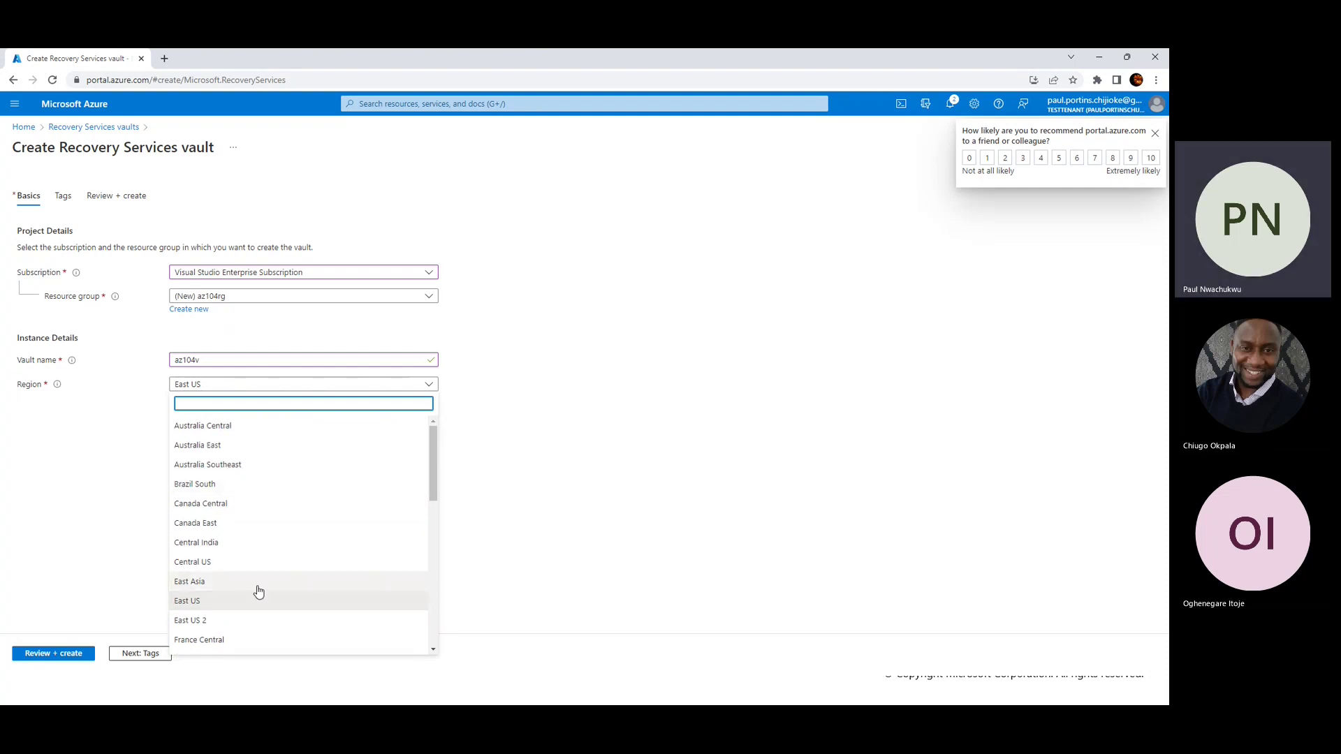
{"action": "left_click", "coordinate": [213, 603]}
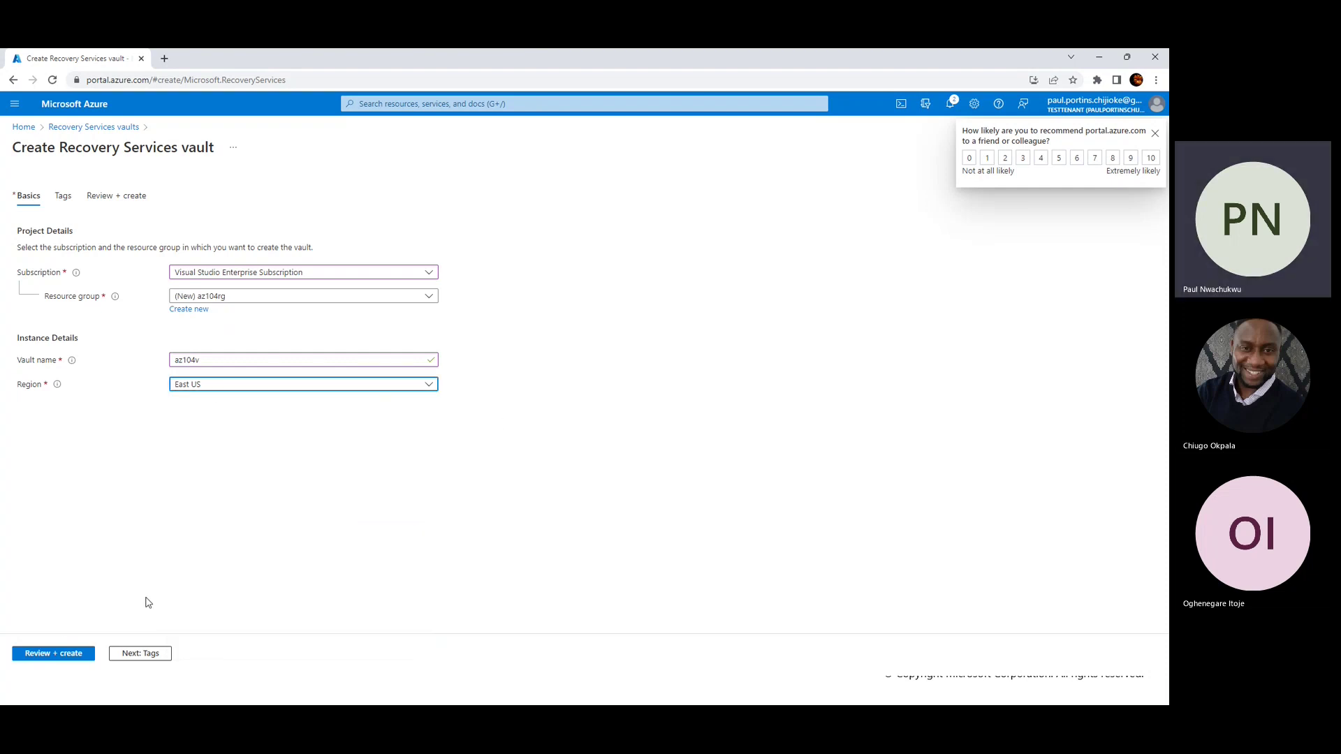
- Validate the az104v vault settings on Review + create and create the vault
{"action": "left_click", "coordinate": [64, 197]}
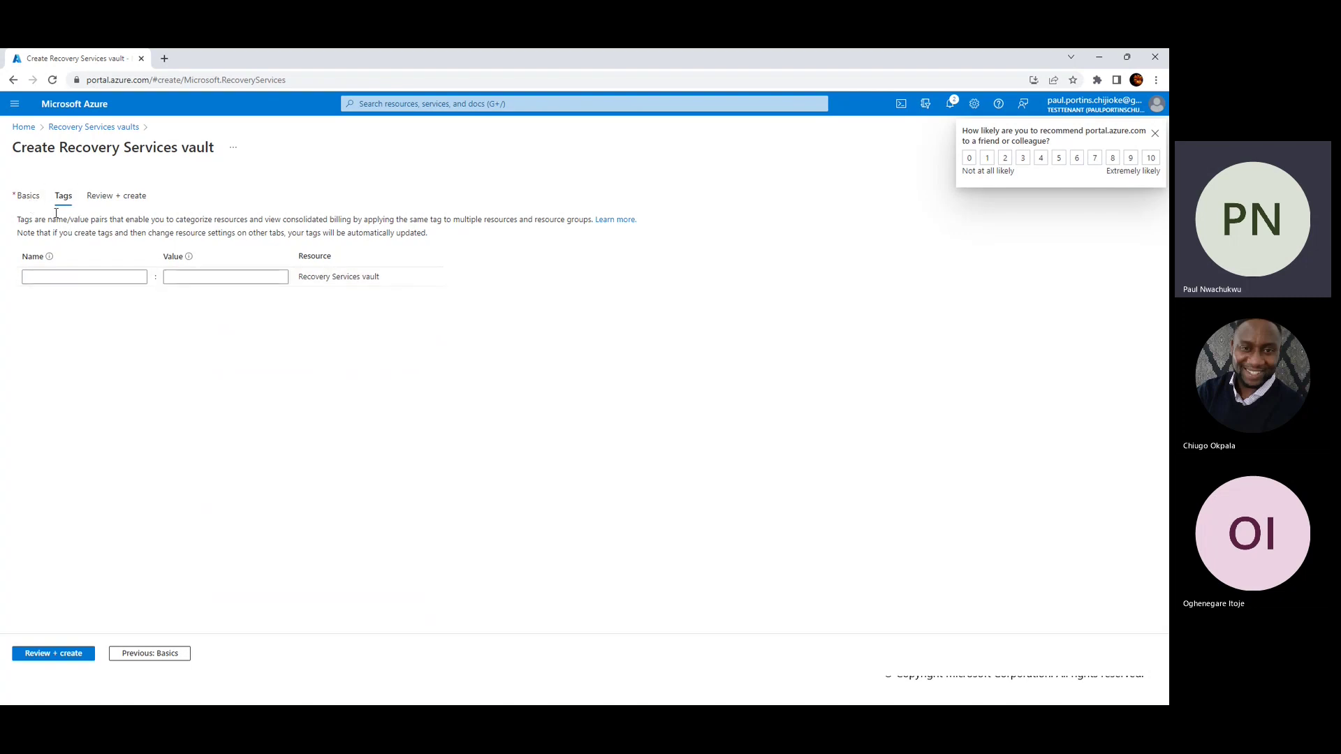
{"action": "left_click", "coordinate": [29, 196]}
{"action": "left_click", "coordinate": [119, 197]}
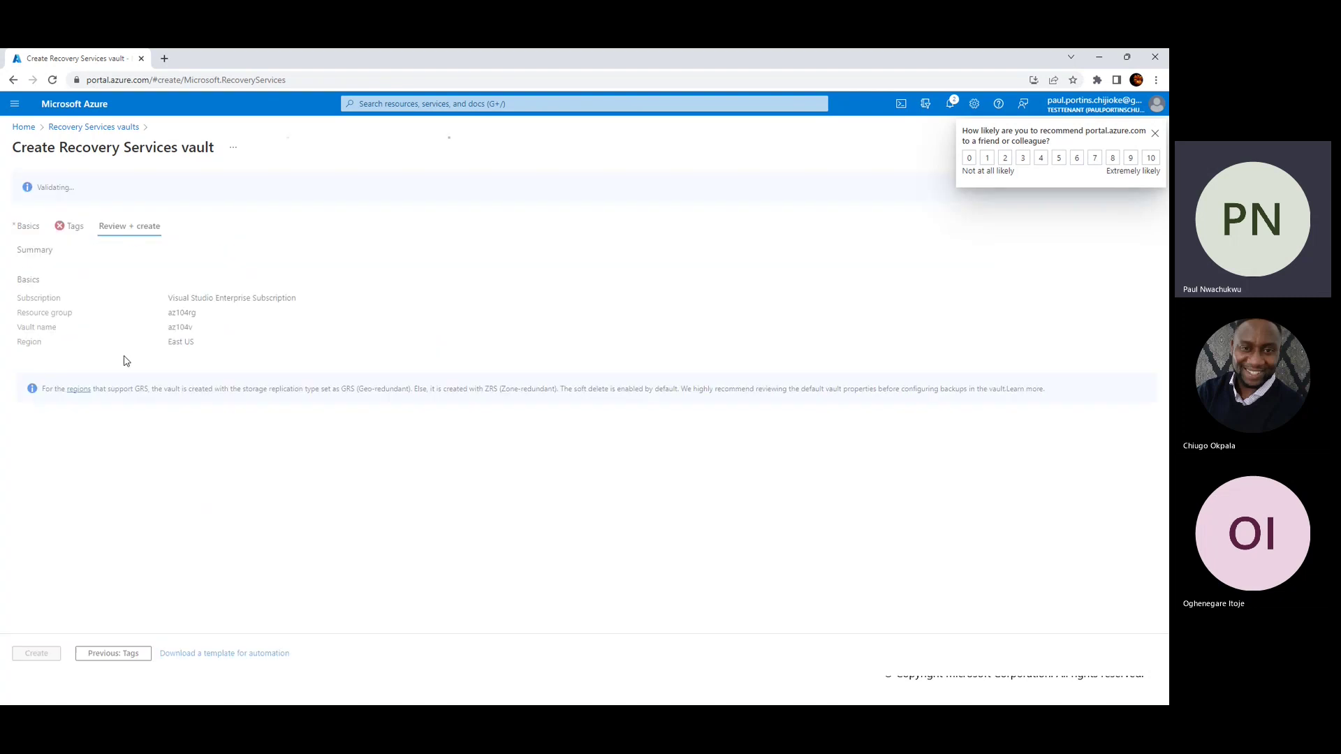
{"action": "left_click", "coordinate": [48, 655]}
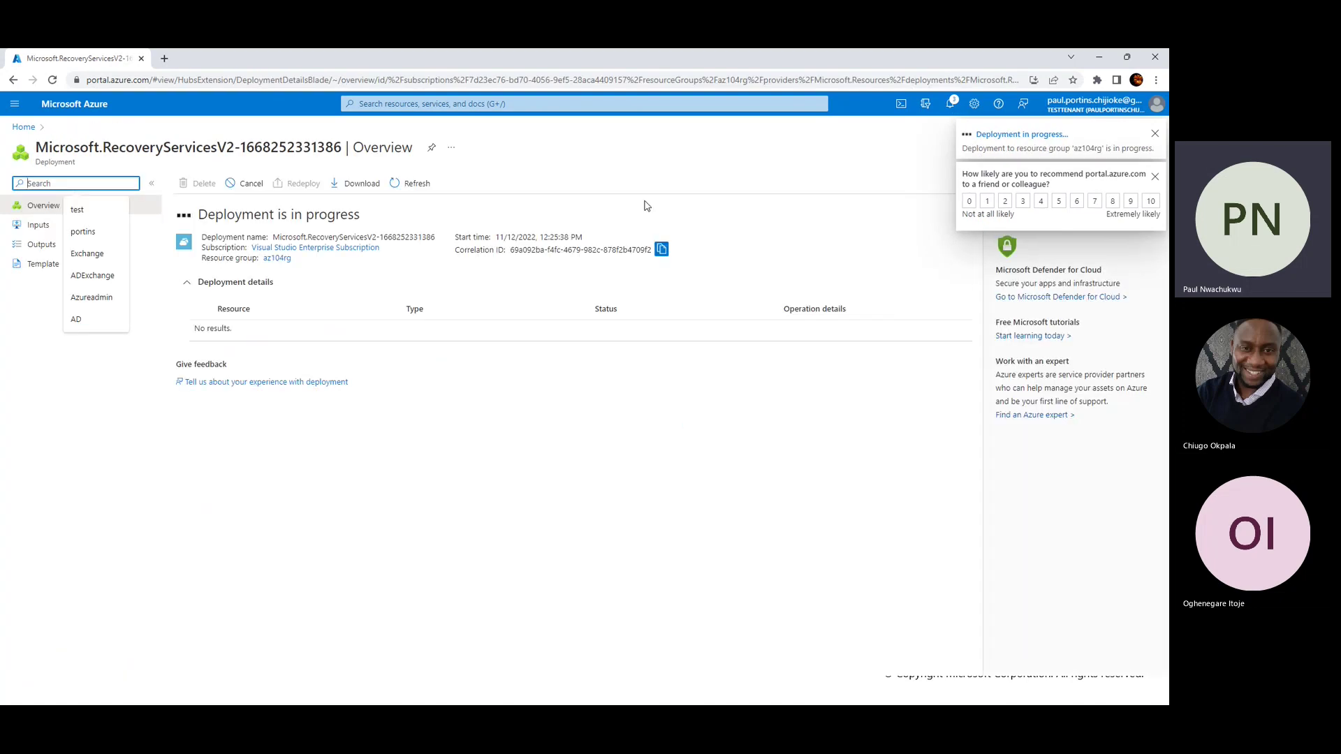
- Go to Storage accounts and start creating a new storage account
{"action": "left_click", "coordinate": [23, 126]}
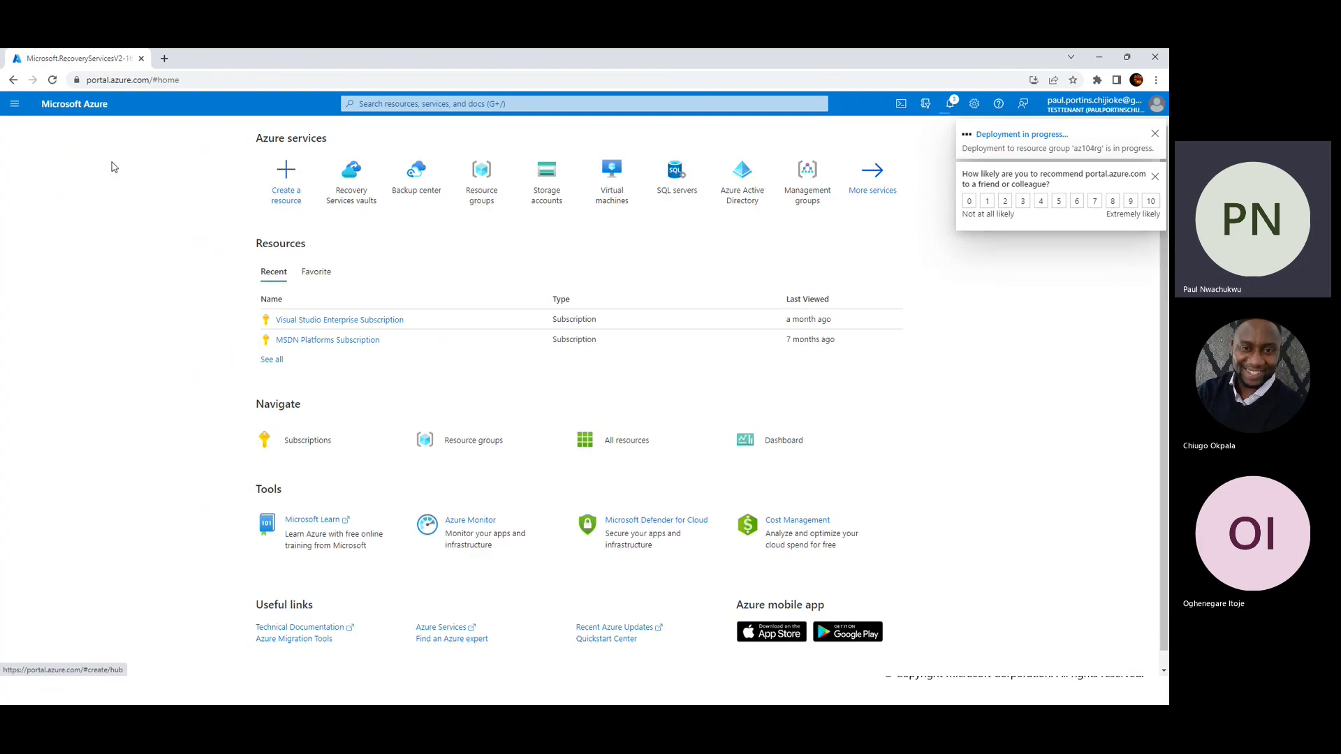
{"action": "left_click", "coordinate": [539, 202]}
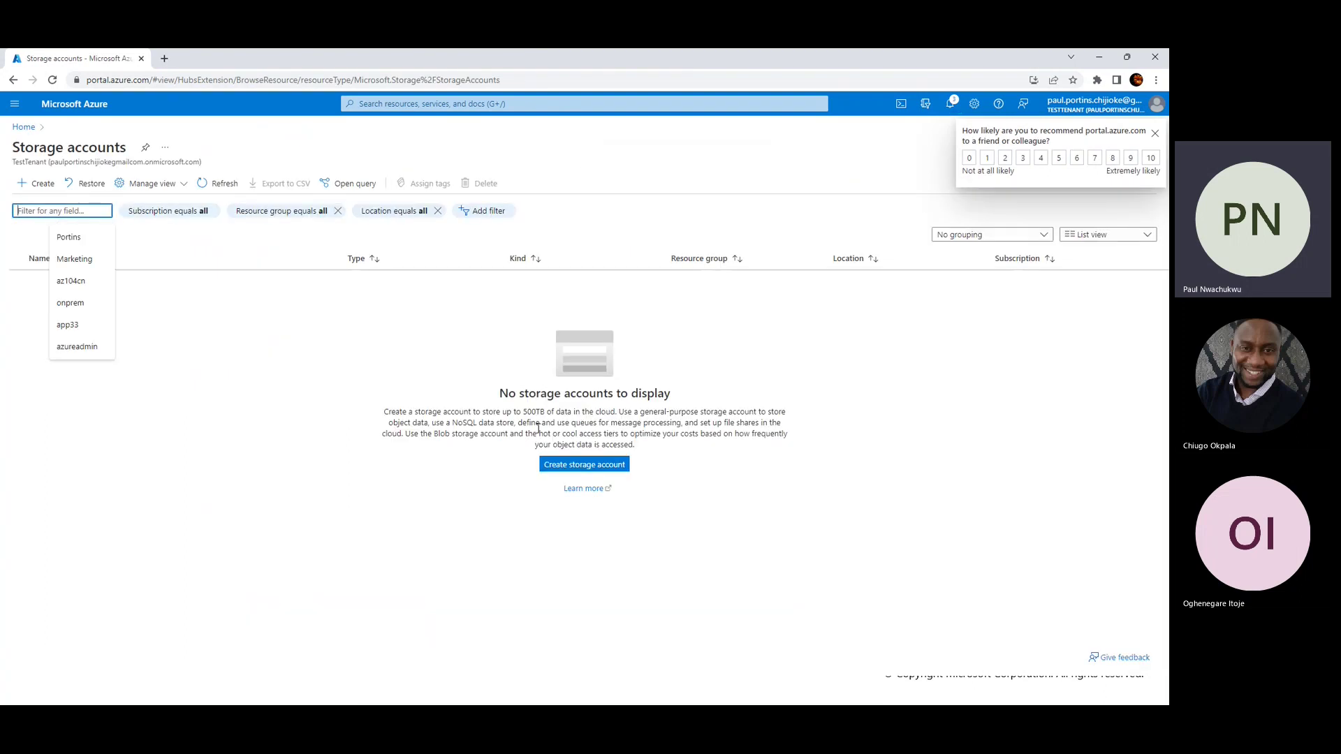
{"action": "left_click", "coordinate": [207, 327]}
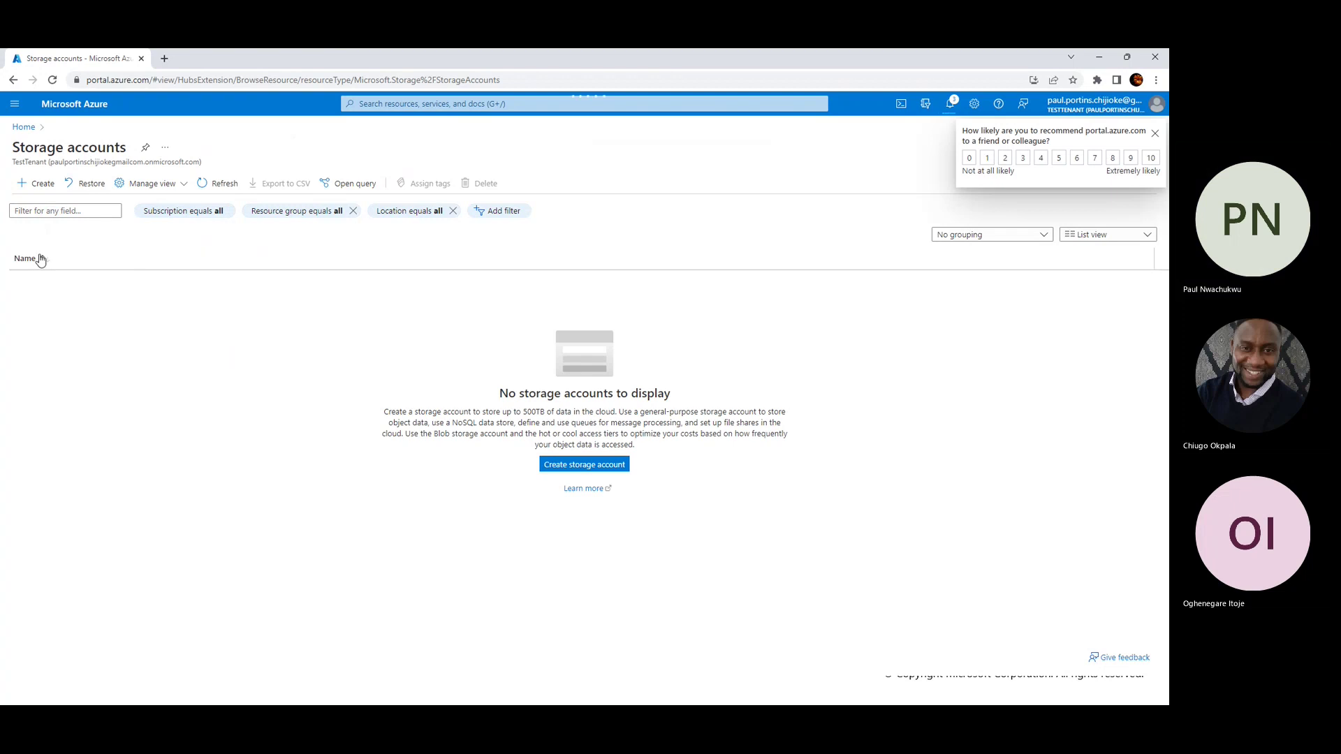
{"action": "left_click", "coordinate": [35, 183]}
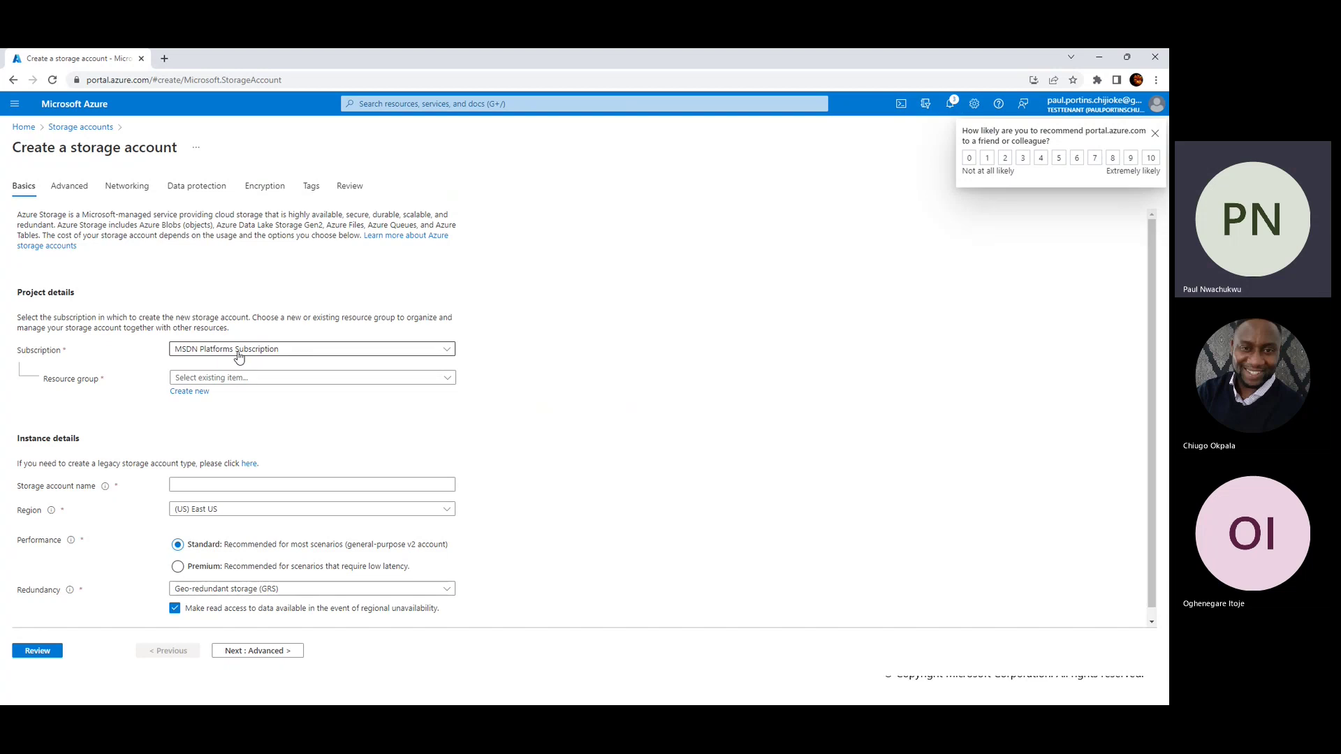
- Check the az104v vault deployment's progress from Notifications
{"action": "left_click", "coordinate": [25, 128]}
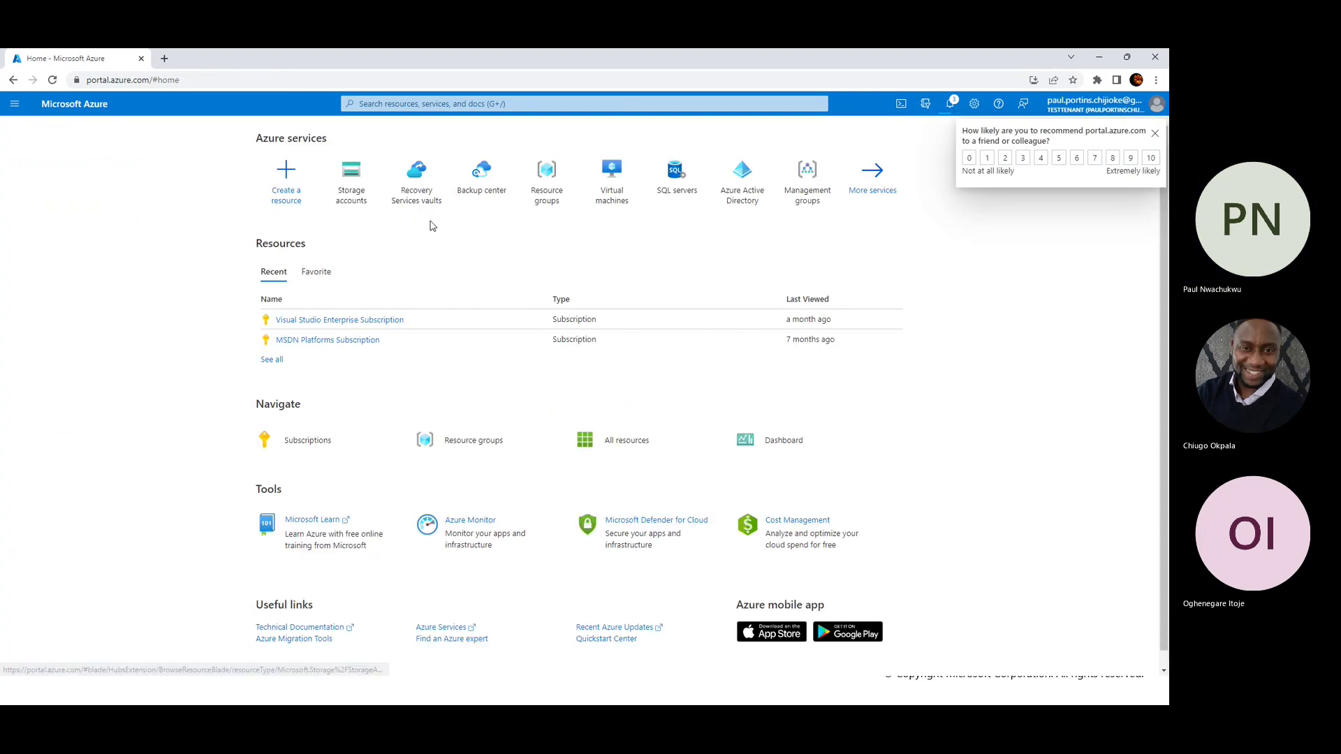
{"action": "left_click", "coordinate": [952, 105]}
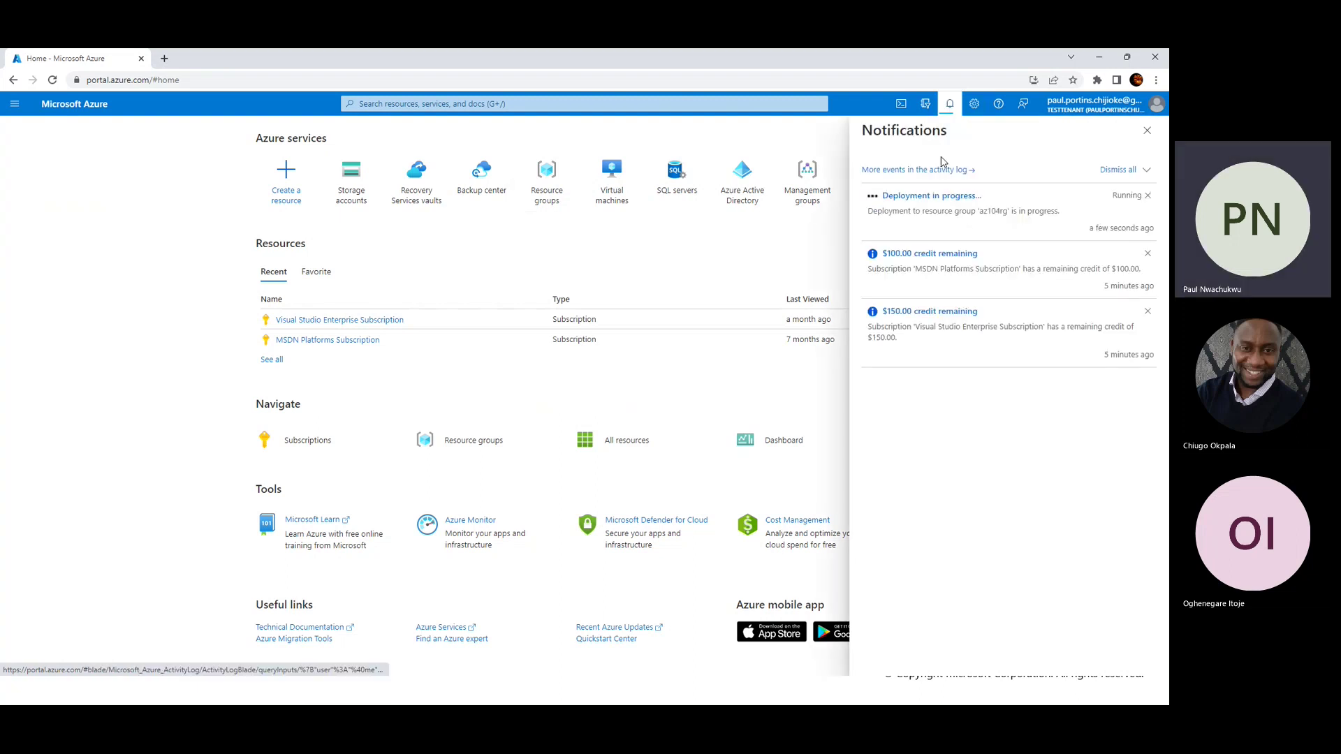
{"action": "left_click", "coordinate": [947, 196]}
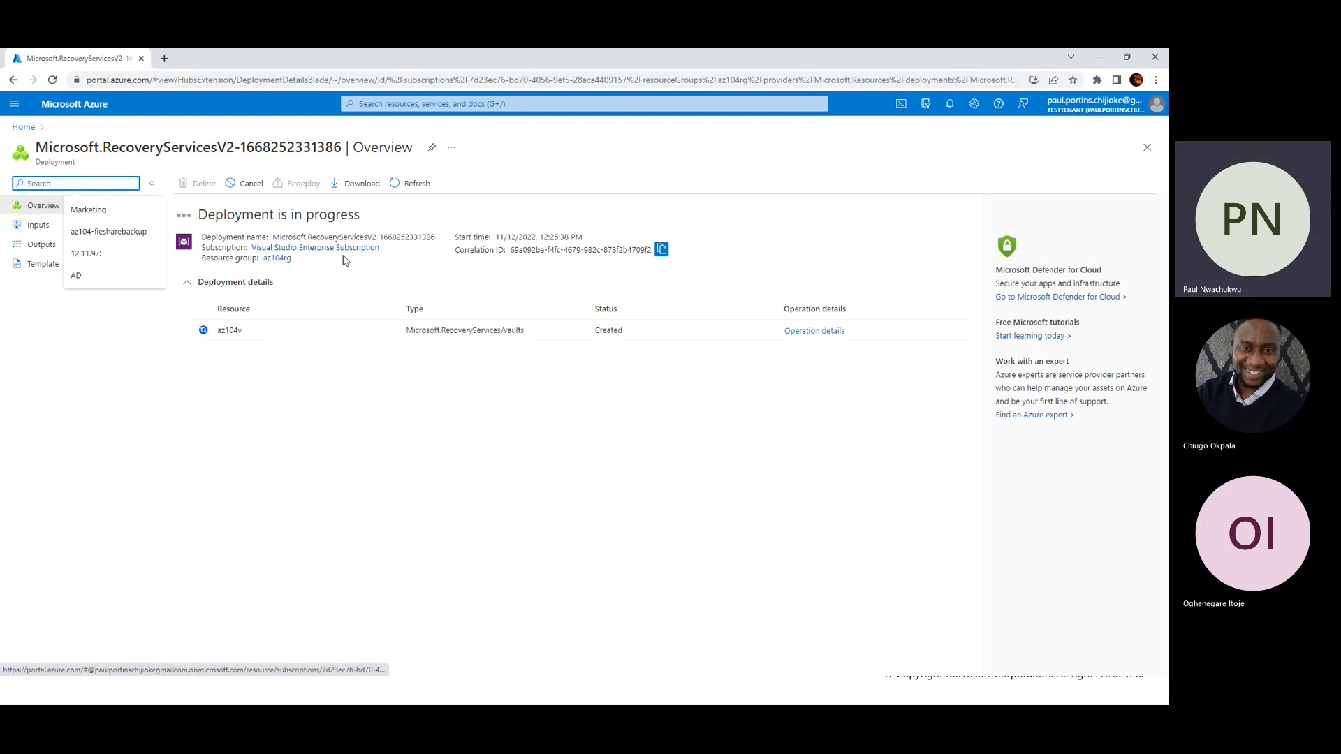
- Return to Storage accounts and reopen the new storage account form
{"action": "left_click", "coordinate": [24, 127]}
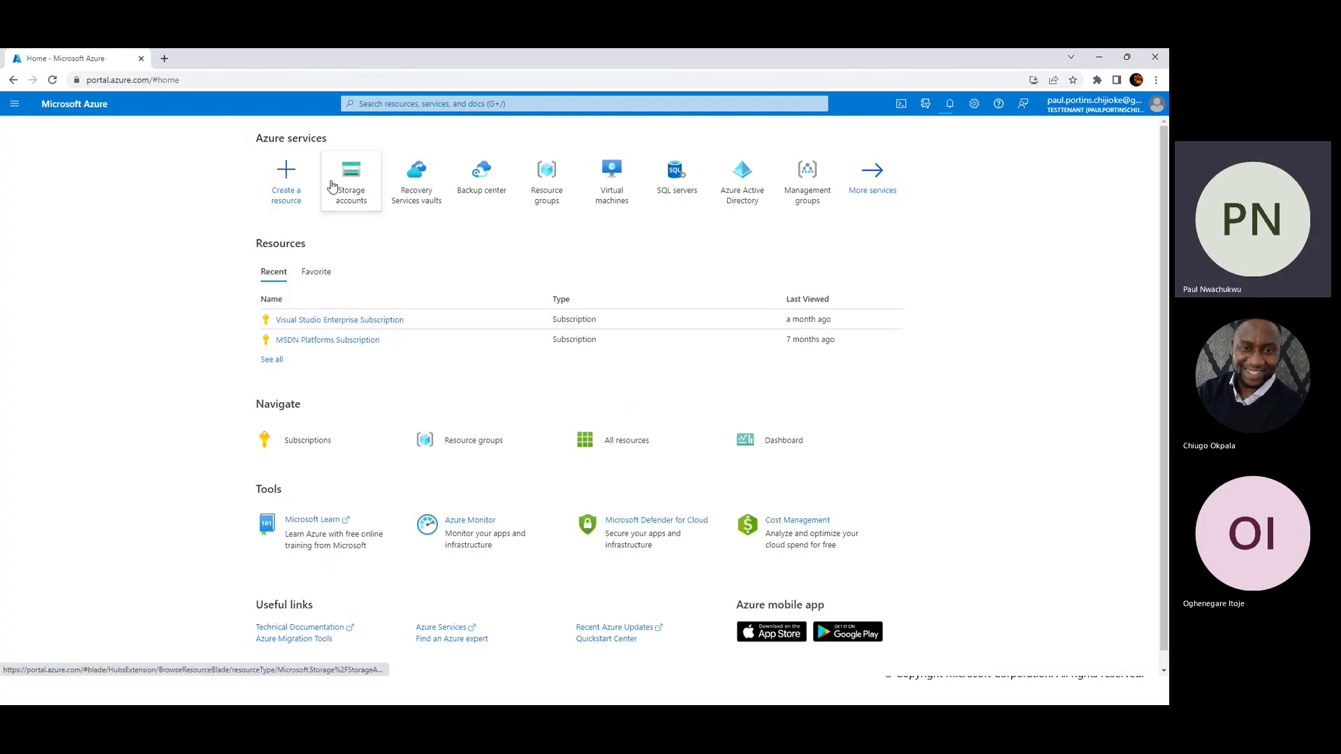
{"action": "left_click", "coordinate": [335, 183]}
{"action": "left_click", "coordinate": [39, 183]}
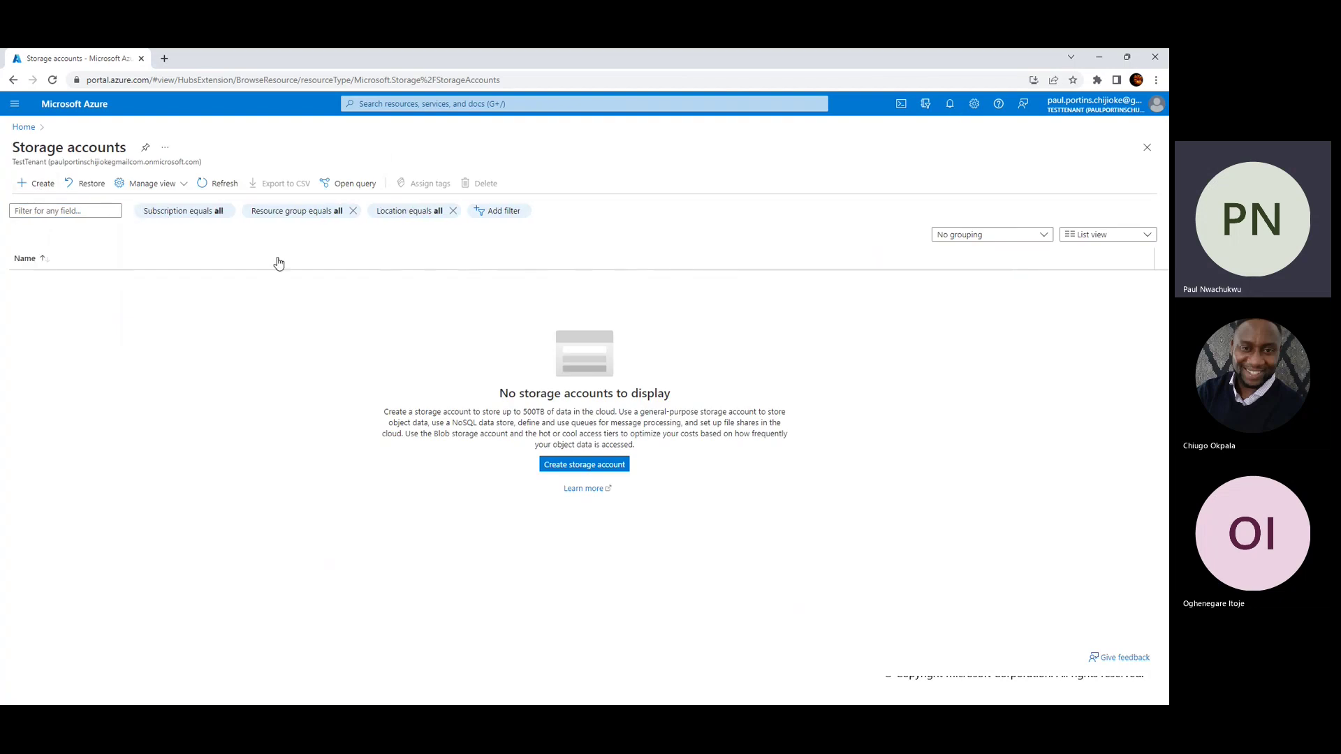
- Choose Visual Studio Enterprise Subscription and resource group az104rg for the storage account
{"action": "left_click", "coordinate": [233, 351]}
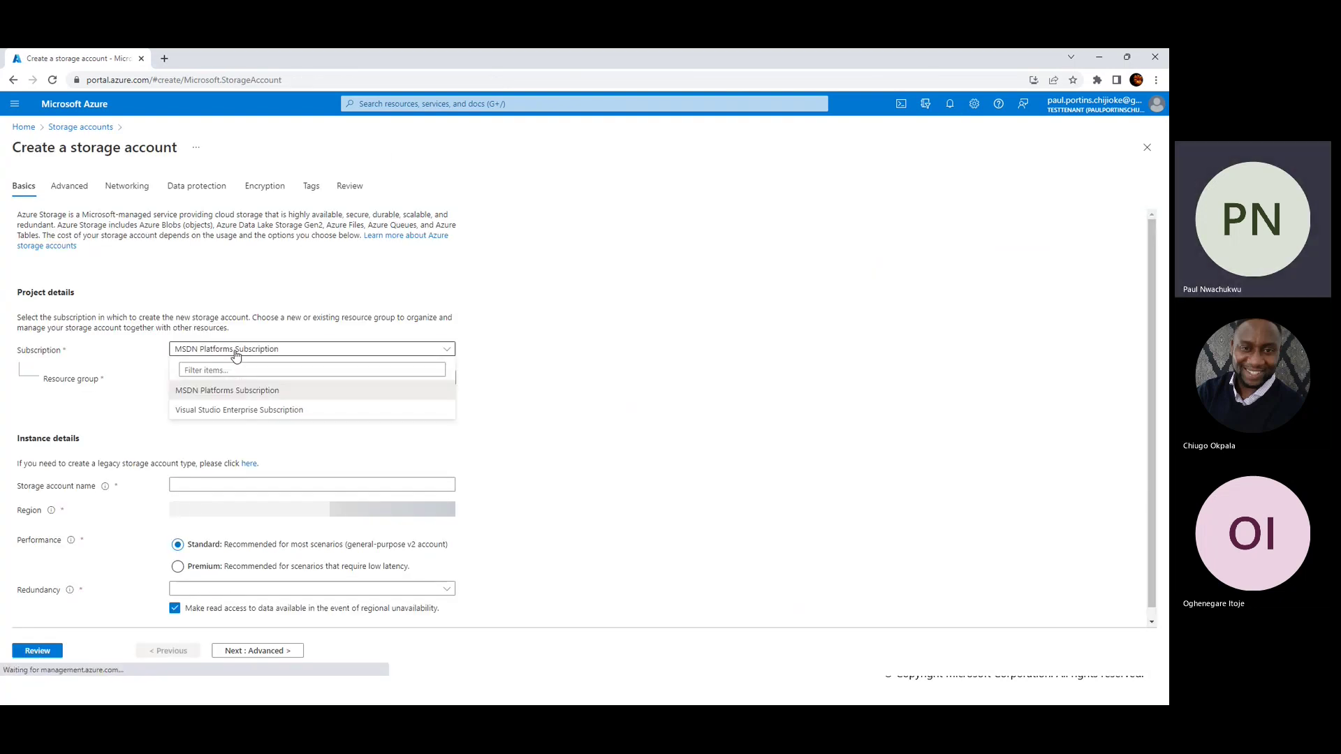
{"action": "left_click", "coordinate": [251, 409]}
{"action": "left_click", "coordinate": [220, 377]}
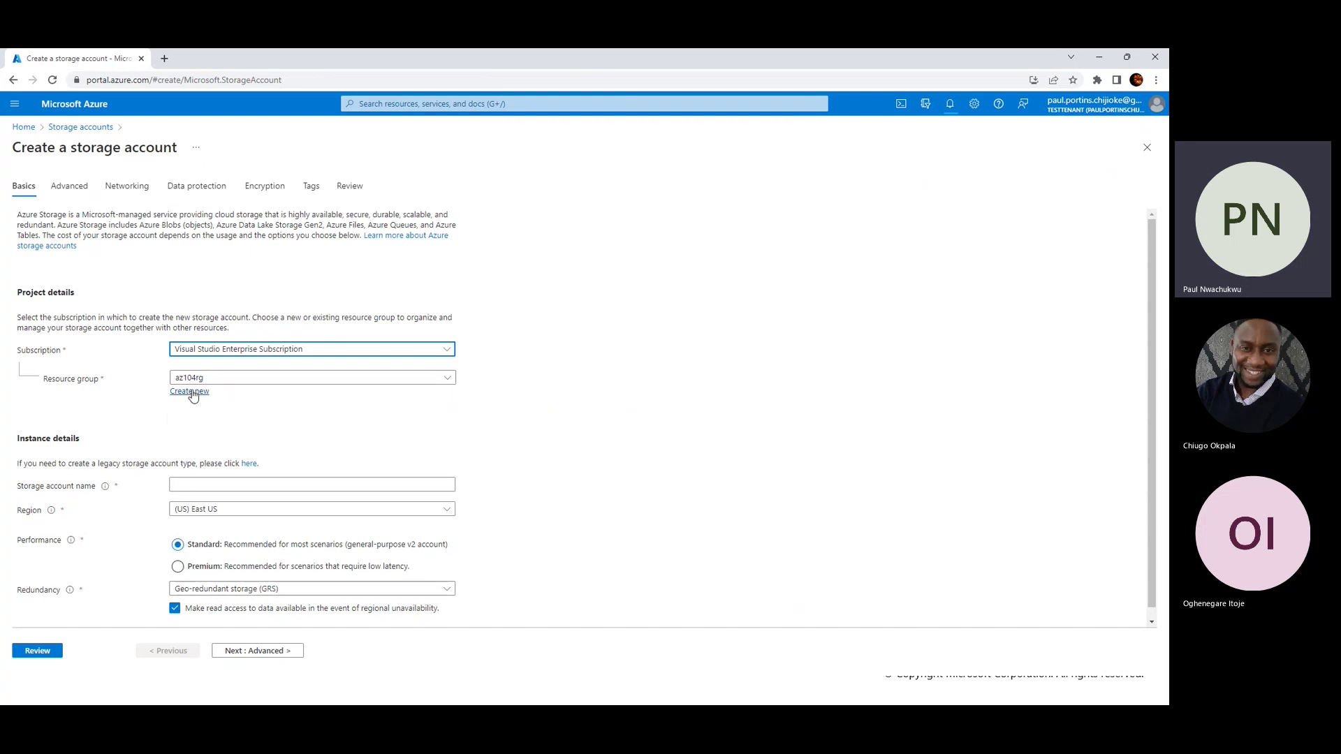
{"action": "left_click", "coordinate": [190, 389]}
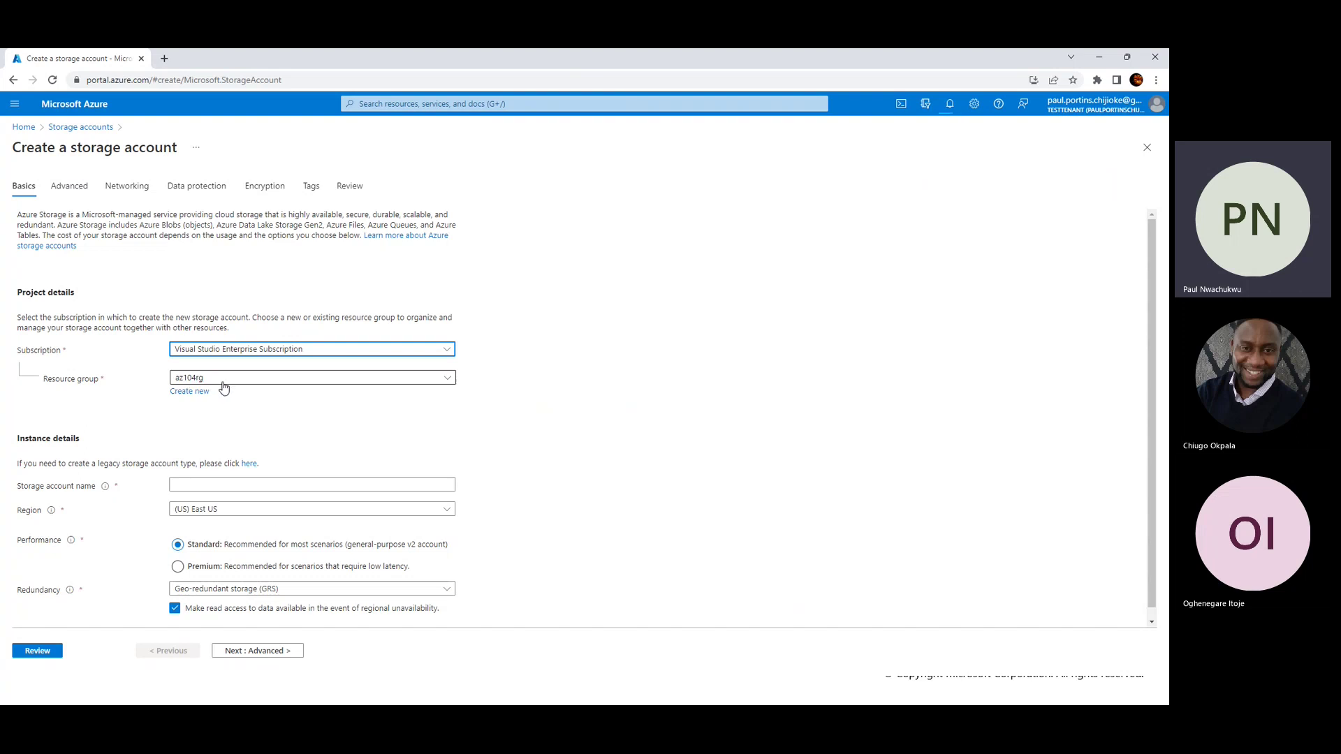
- Name the storage account az104test7889990 and bring up the Redundancy options
{"action": "left_click", "coordinate": [224, 498]}
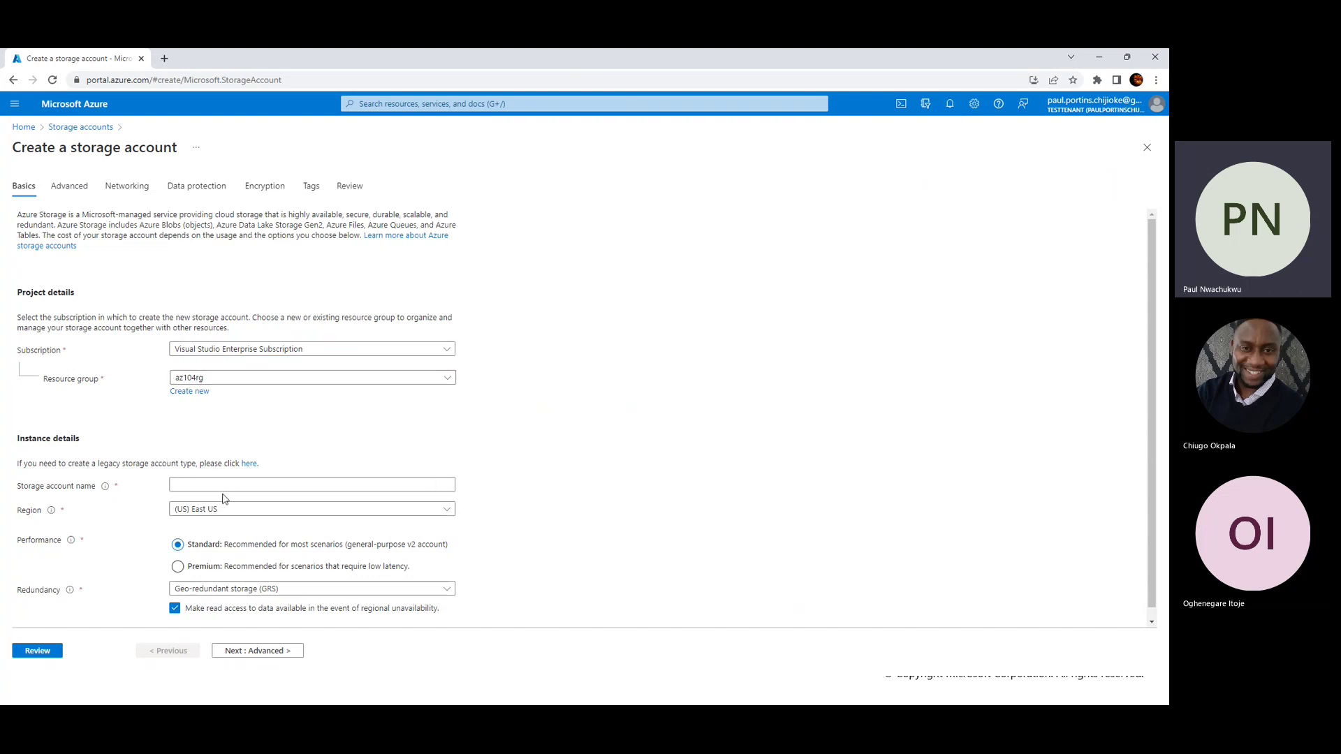
{"action": "left_click", "coordinate": [230, 488]}
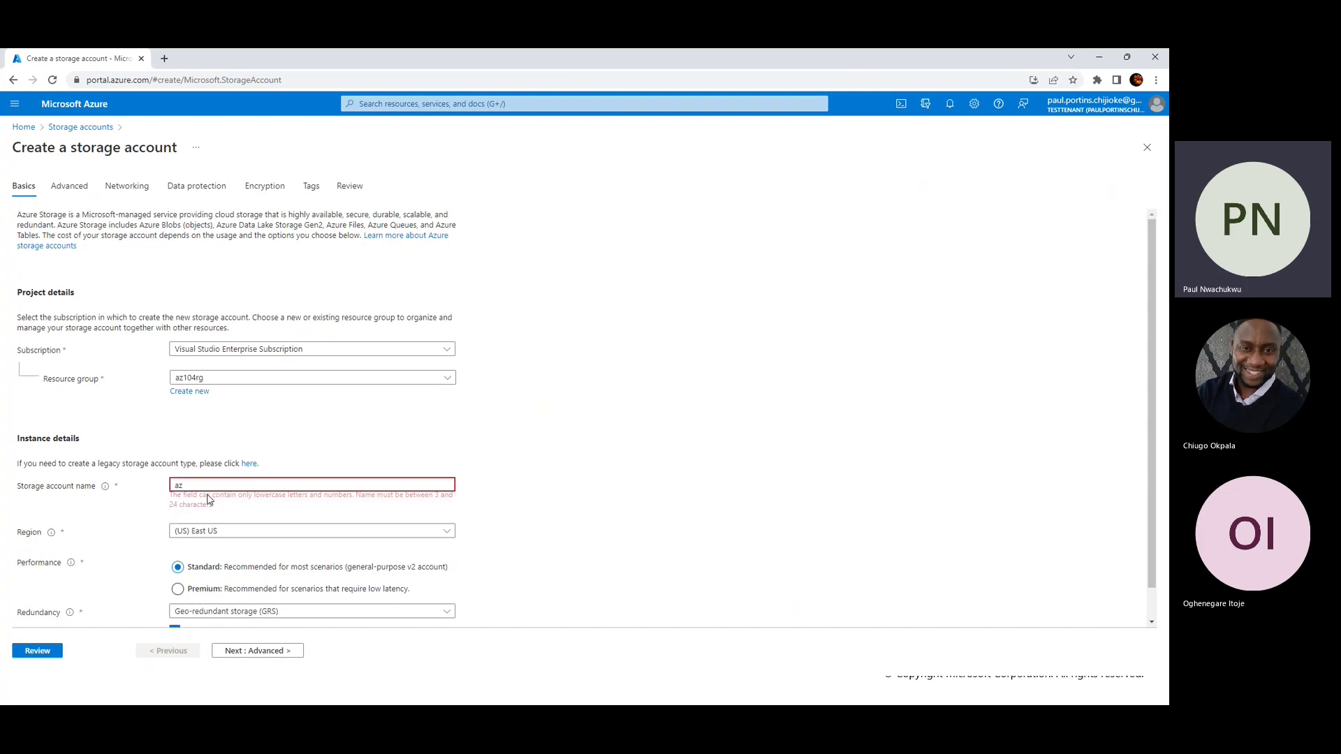
{"action": "type", "text": "104"}
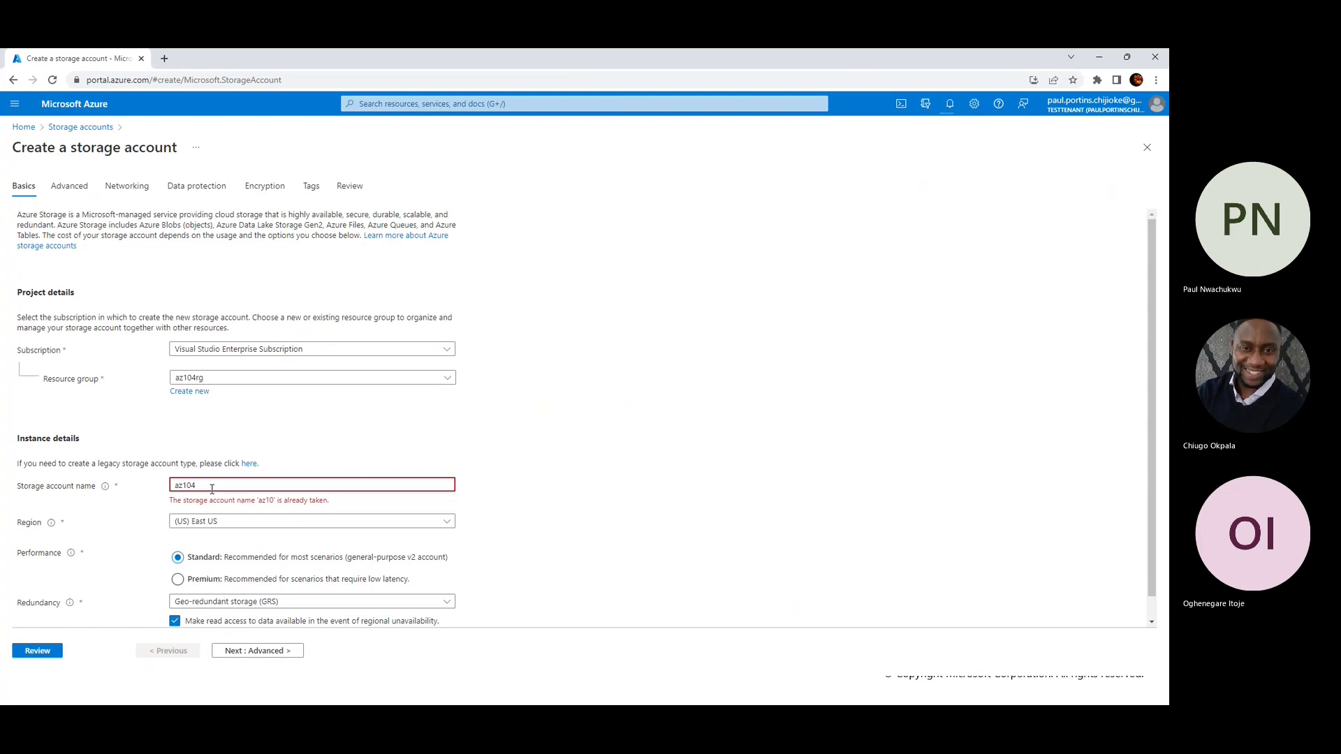
{"action": "type", "text": "test"}
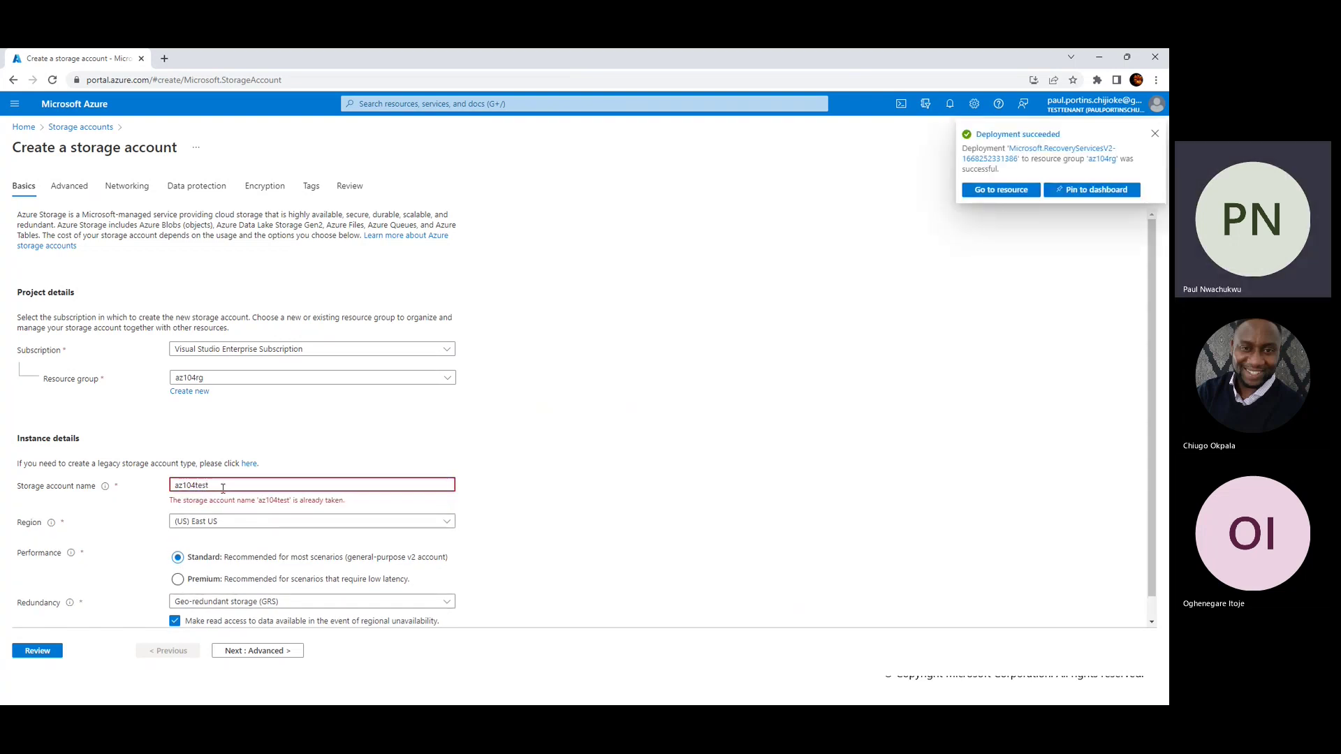
{"action": "type", "text": "7889990"}
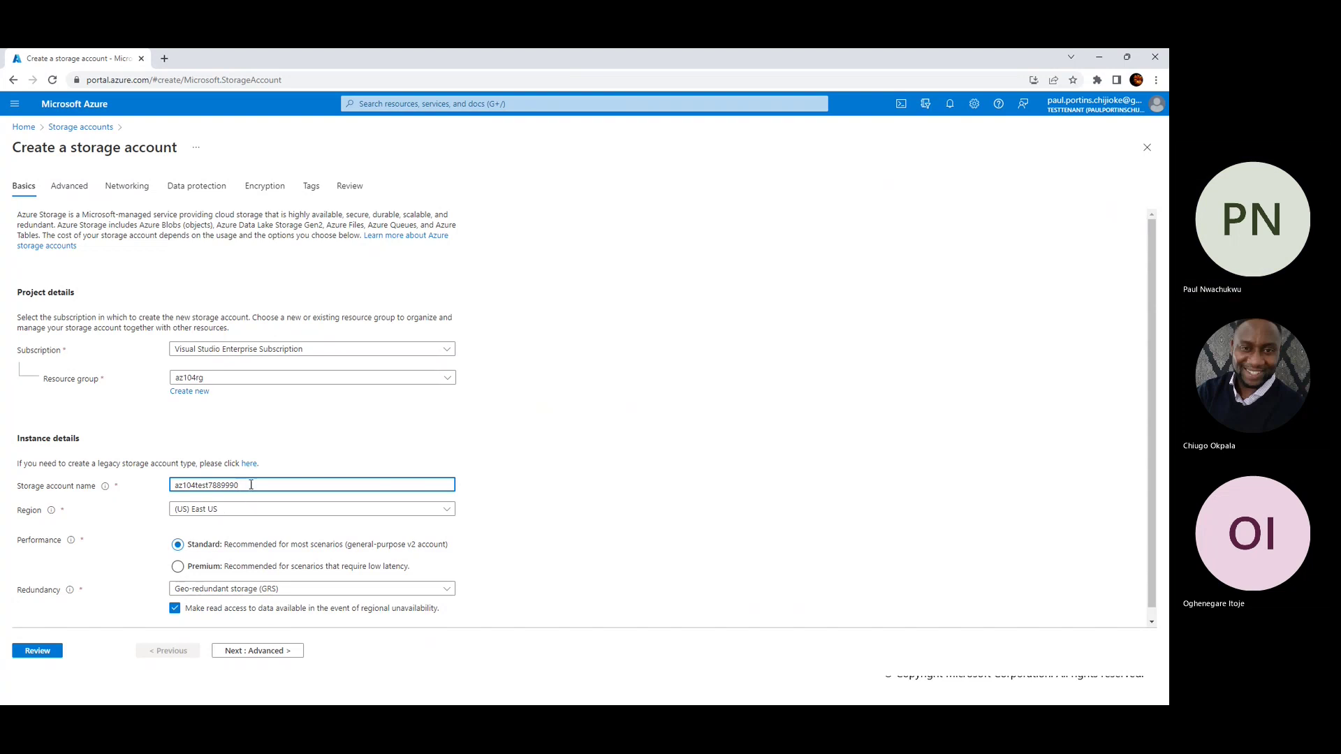
{"action": "scroll", "coordinate": [322, 432], "scroll_direction": "down", "scroll_amount": 1}
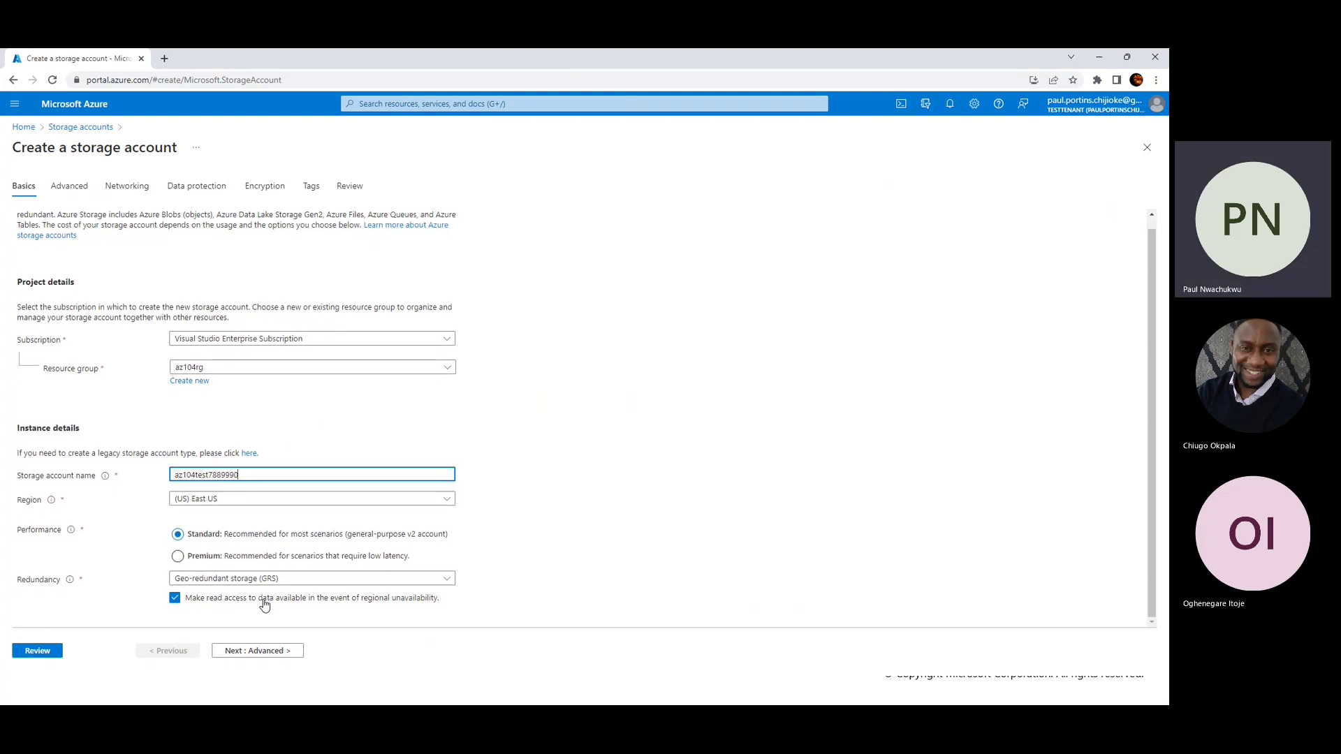
{"action": "left_click", "coordinate": [370, 583]}
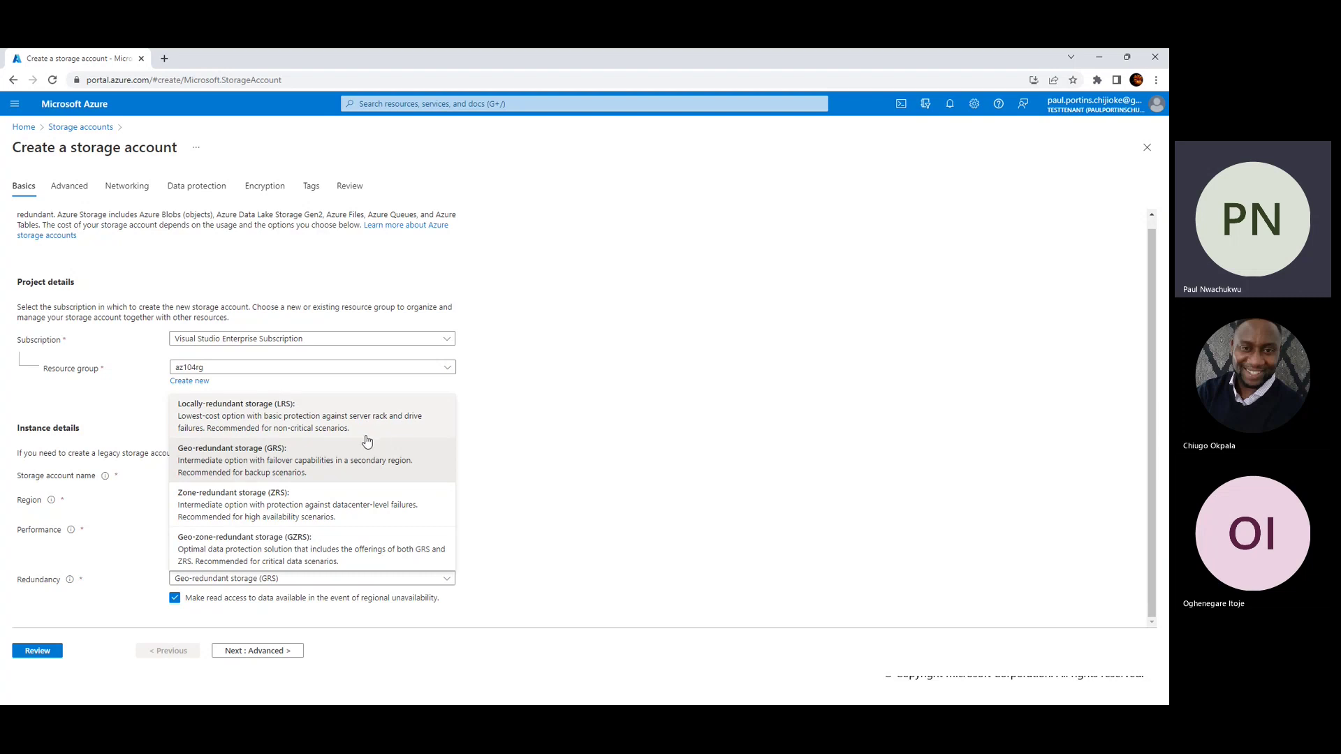
- Set redundancy to Locally-redundant storage (LRS), then review and create az104test7889990
{"action": "left_click", "coordinate": [243, 421]}
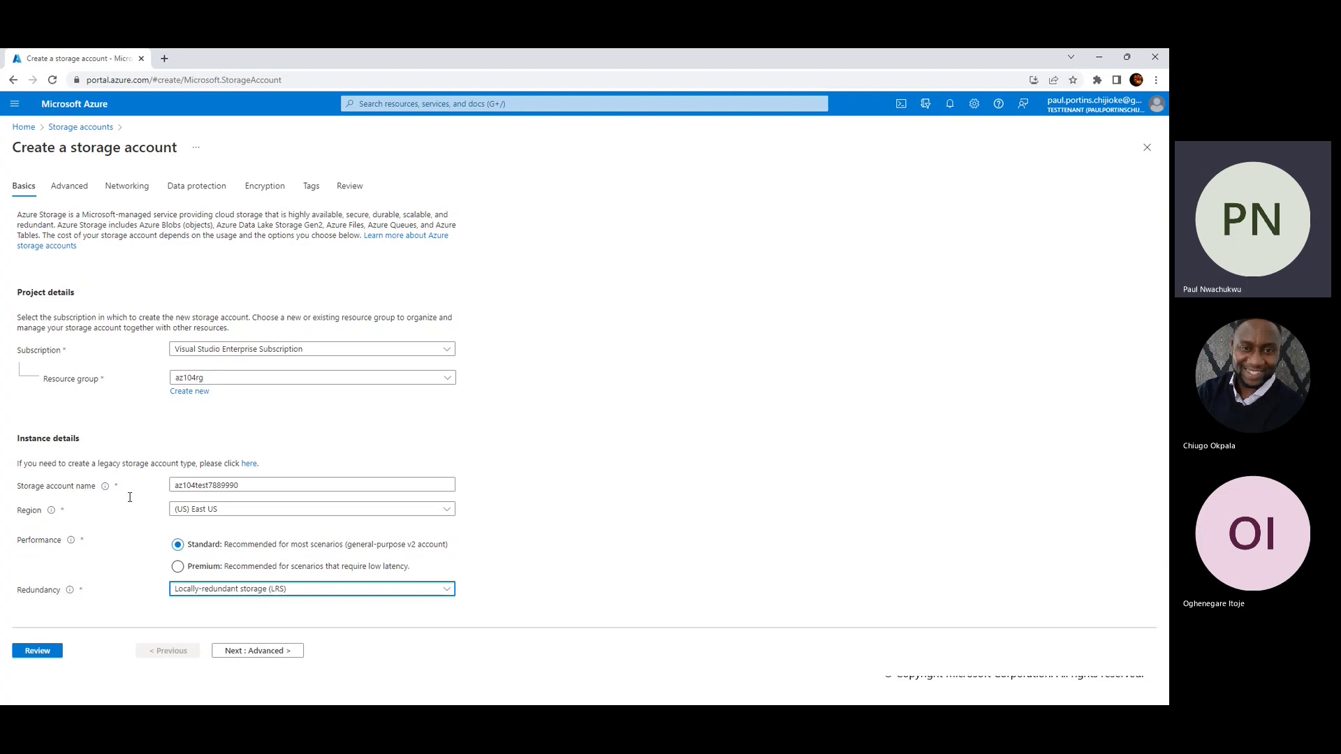
{"action": "left_click", "coordinate": [39, 651]}
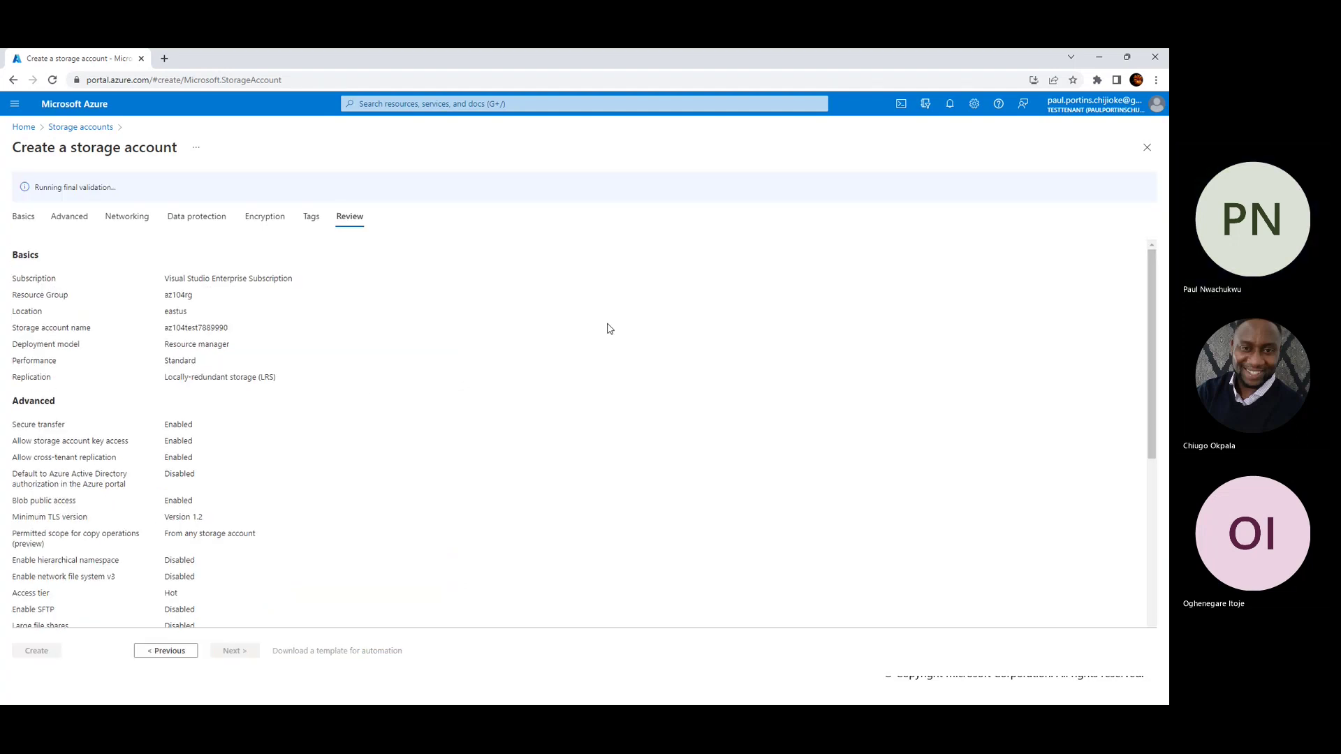
{"action": "scroll", "coordinate": [210, 506], "scroll_direction": "down", "scroll_amount": 5}
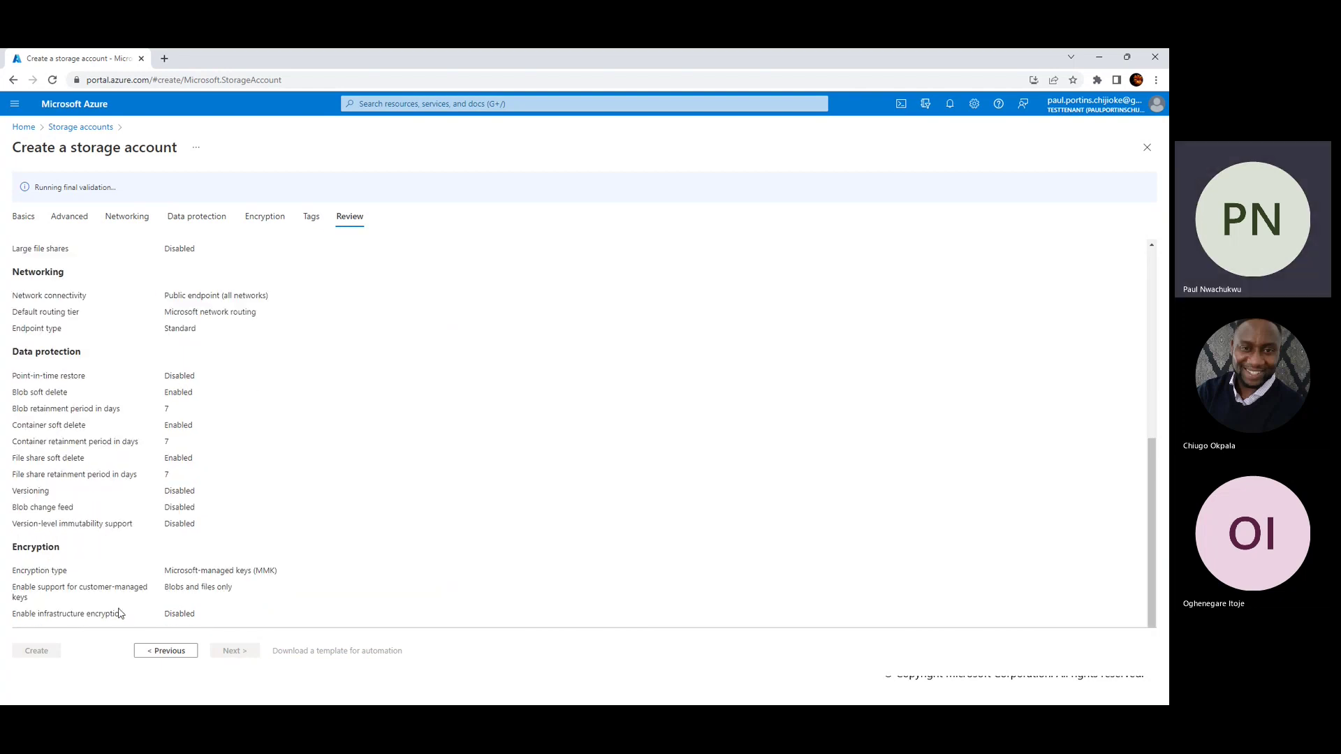
{"action": "left_click", "coordinate": [37, 650]}
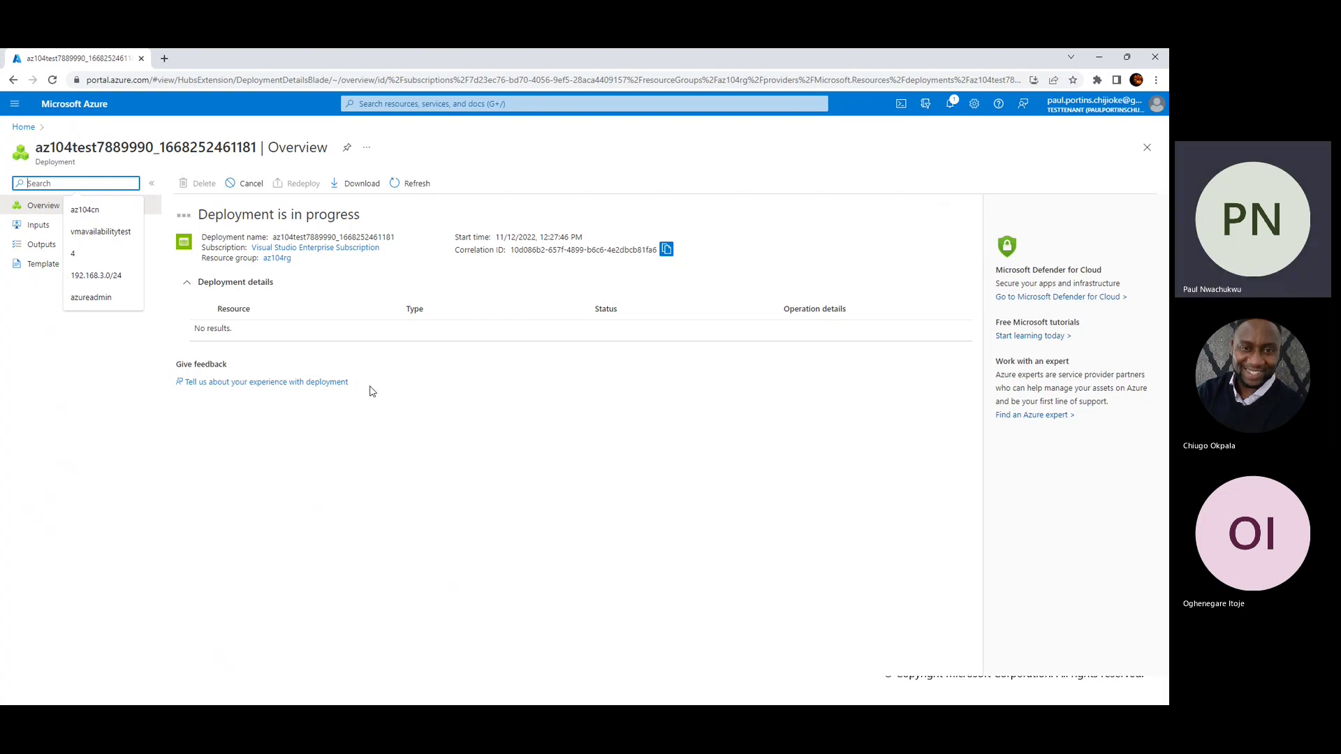
- Open the newly deployed az104v vault's overview and check the az104test7889990 account
{"action": "left_click", "coordinate": [950, 104]}
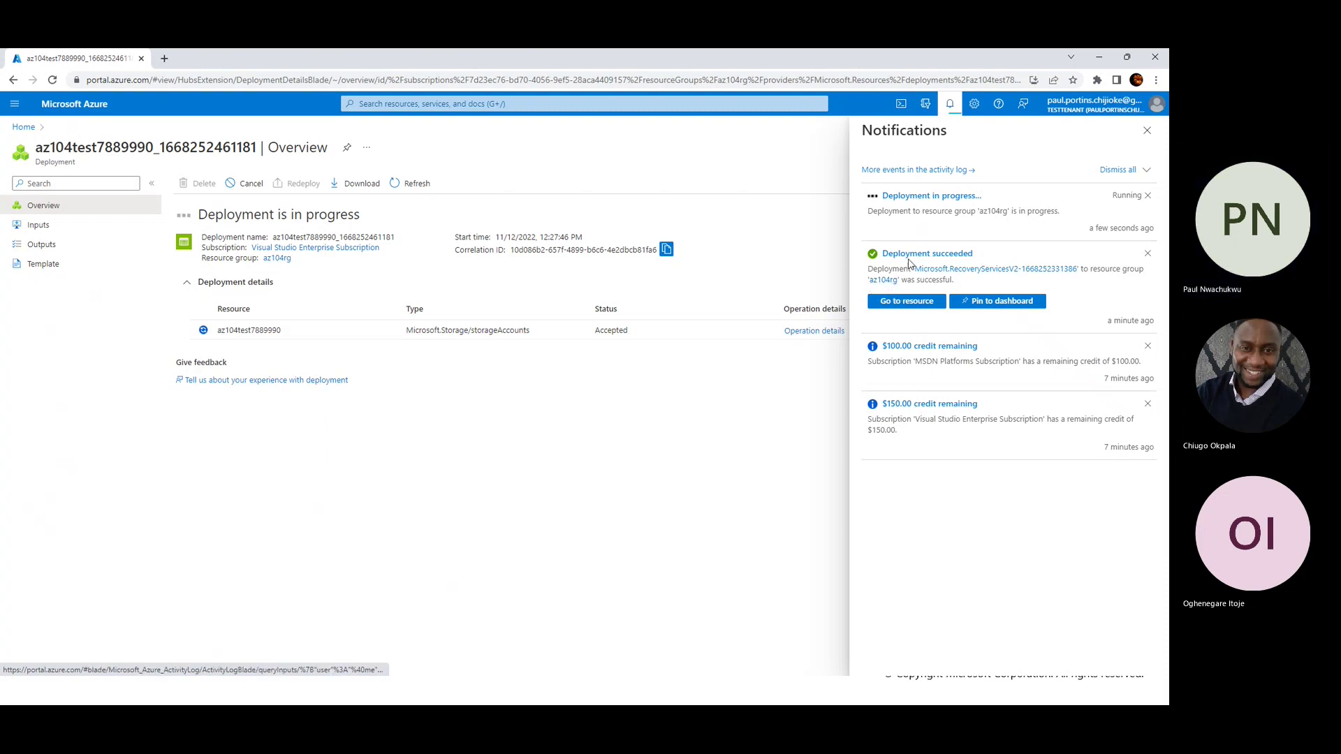
{"action": "left_click", "coordinate": [912, 306]}
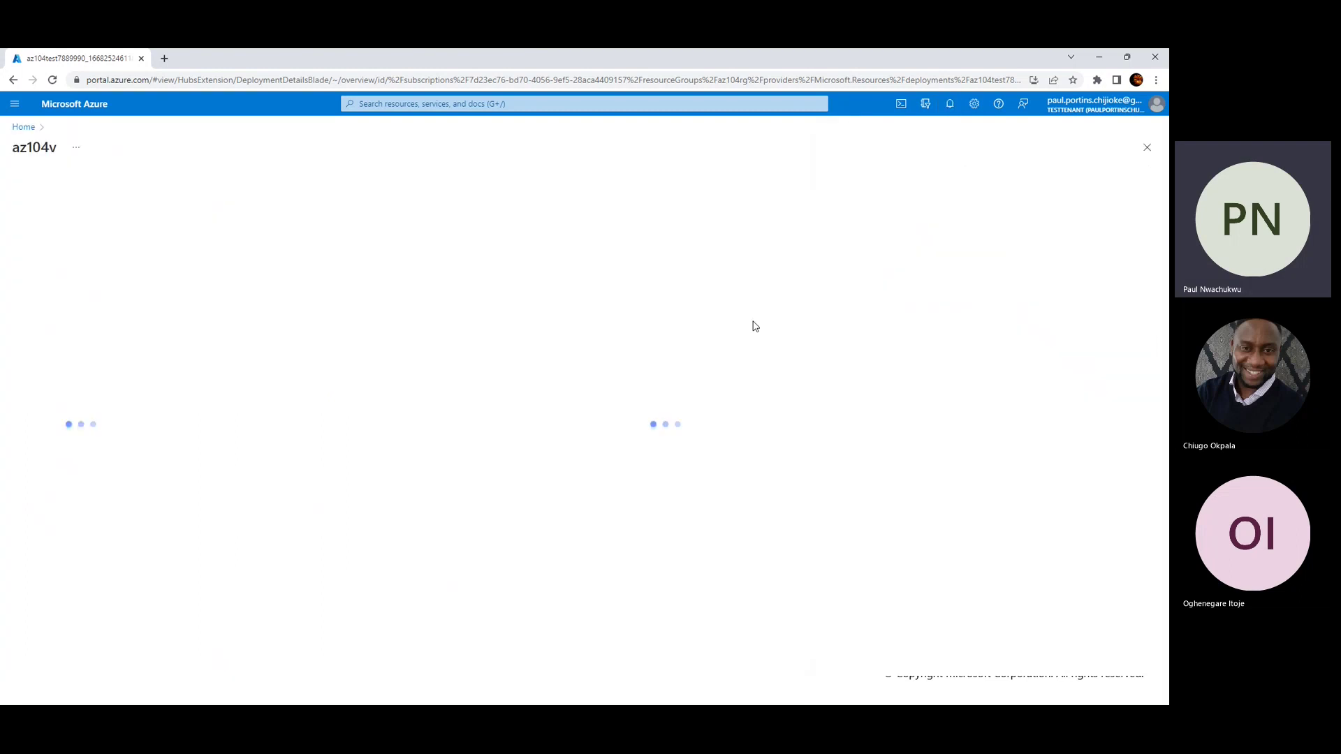
{"action": "left_click", "coordinate": [22, 130]}
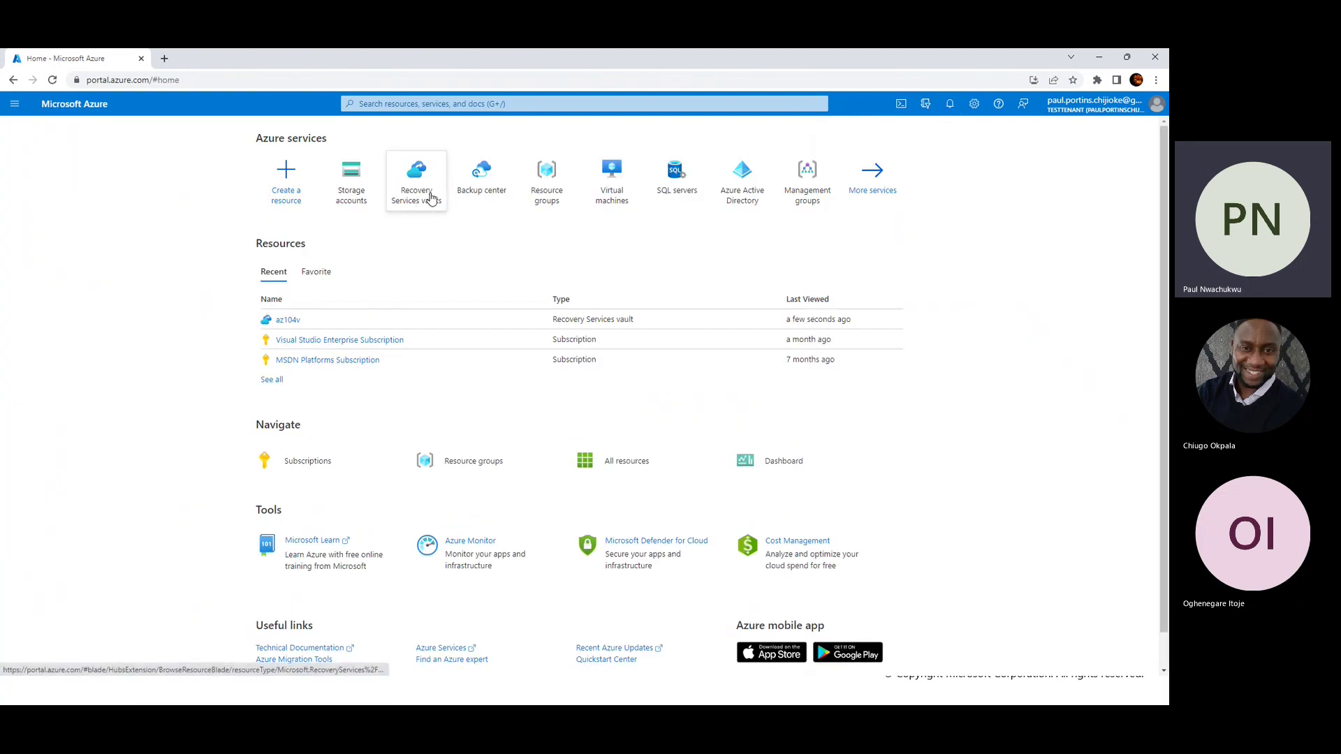
{"action": "left_click", "coordinate": [430, 199]}
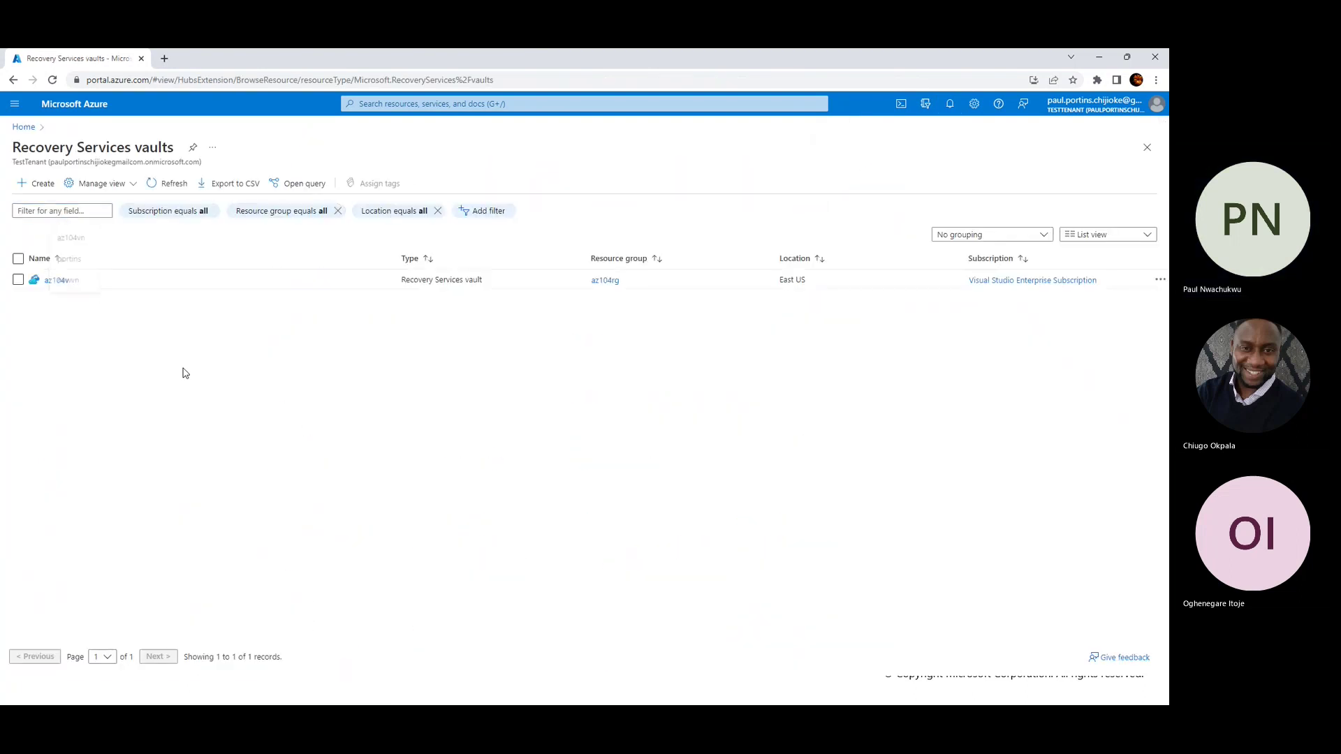
{"action": "left_click", "coordinate": [57, 280]}
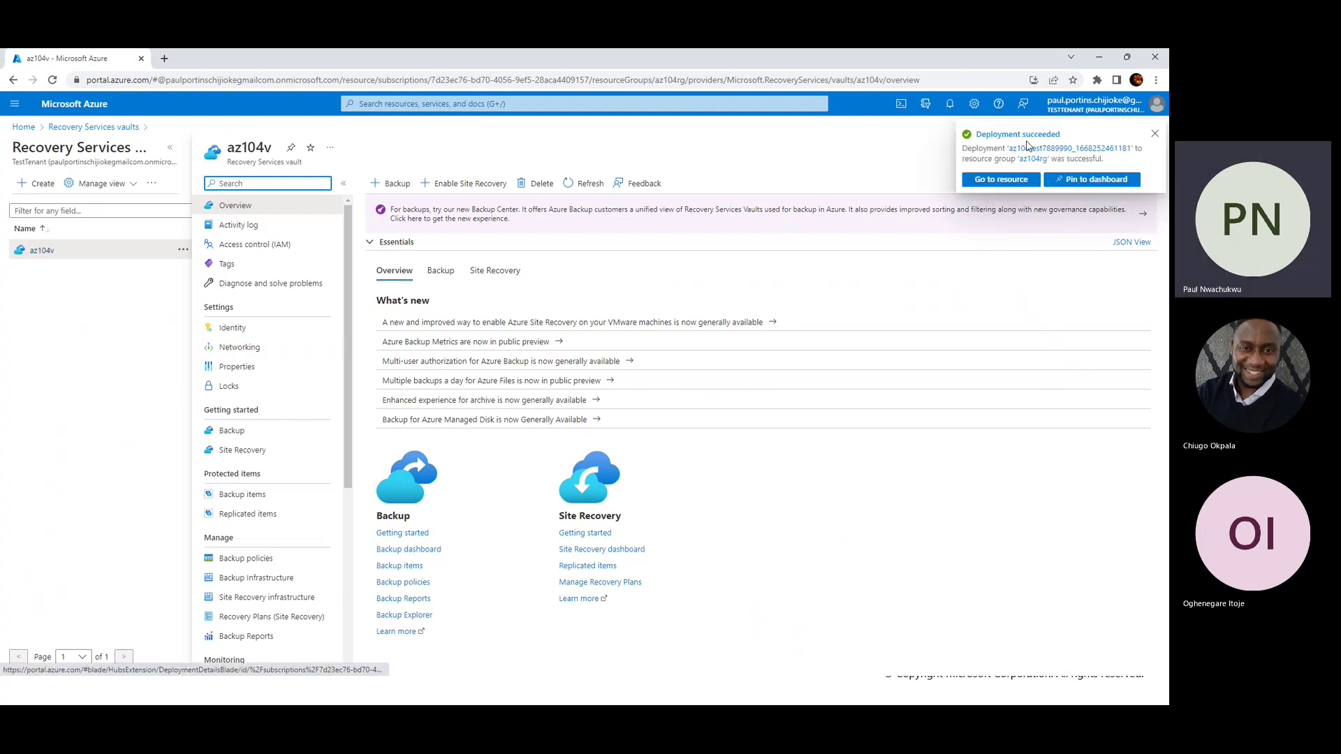
{"action": "left_click", "coordinate": [1017, 182]}
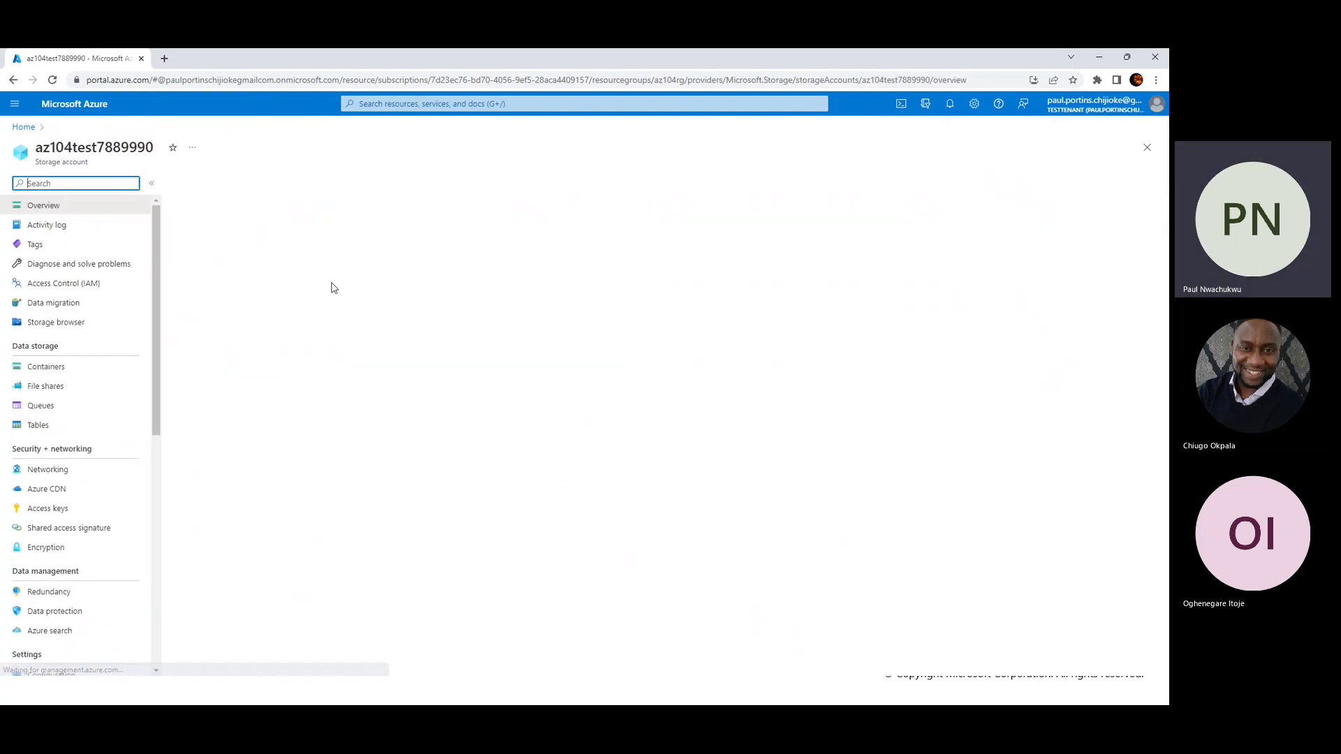
- Open the Storage accounts list and refresh until az104test7889990 appears
{"action": "left_click", "coordinate": [23, 127]}
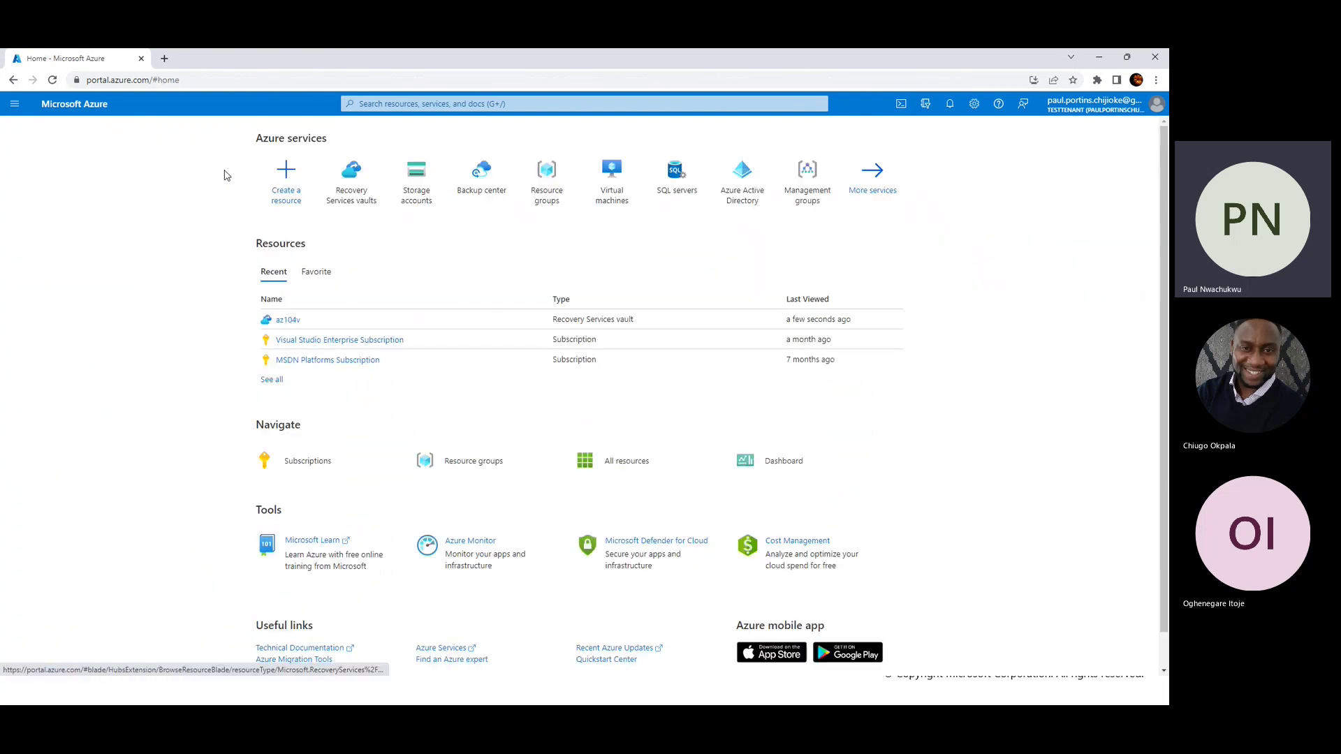
{"action": "left_click", "coordinate": [454, 204]}
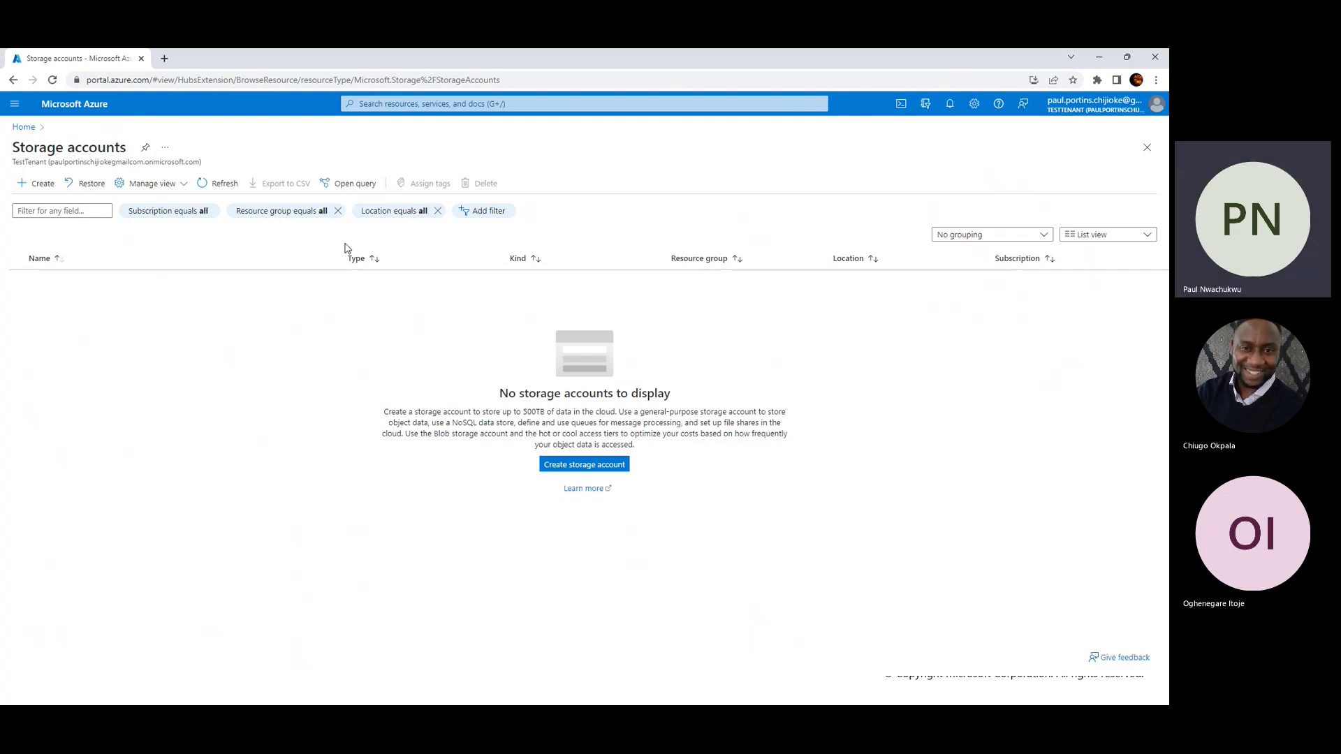
{"action": "left_click", "coordinate": [226, 187]}
{"action": "left_click", "coordinate": [226, 188]}
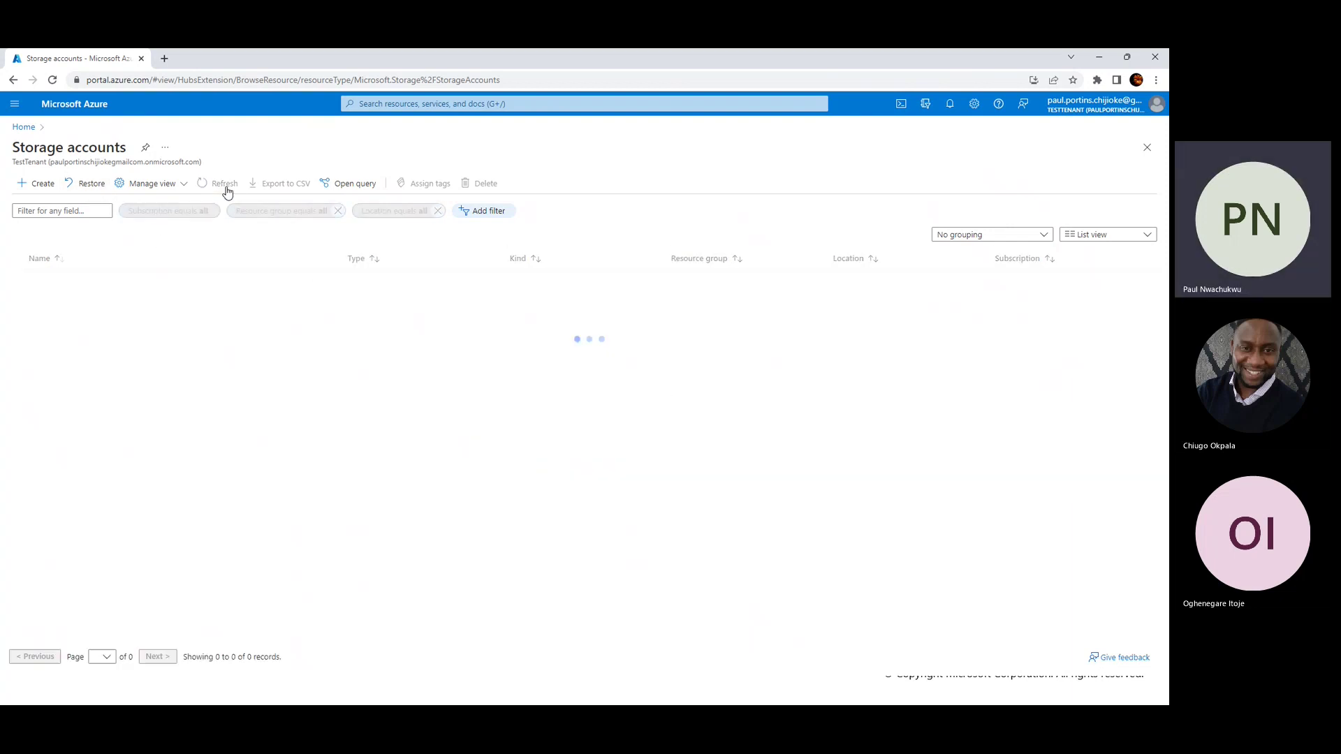
{"action": "left_click", "coordinate": [222, 187]}
{"action": "left_click", "coordinate": [222, 188]}
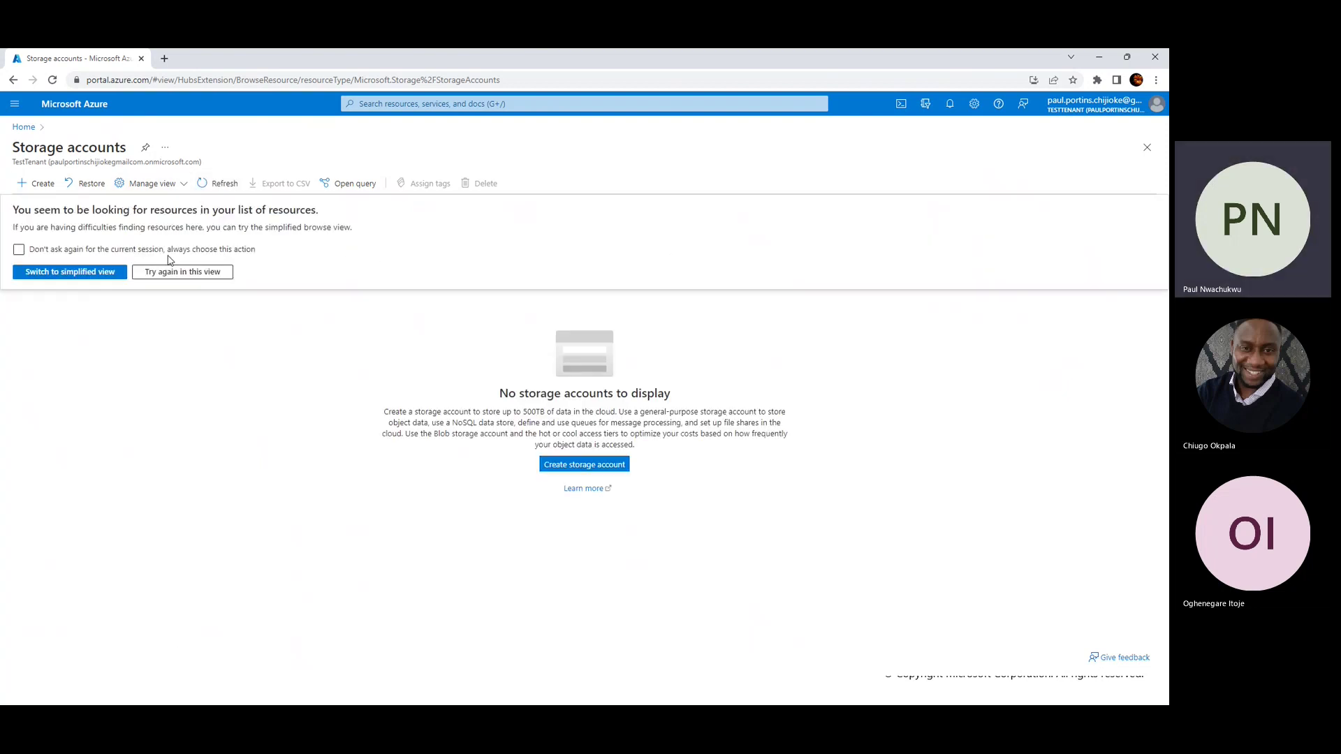
{"action": "left_click", "coordinate": [26, 127]}
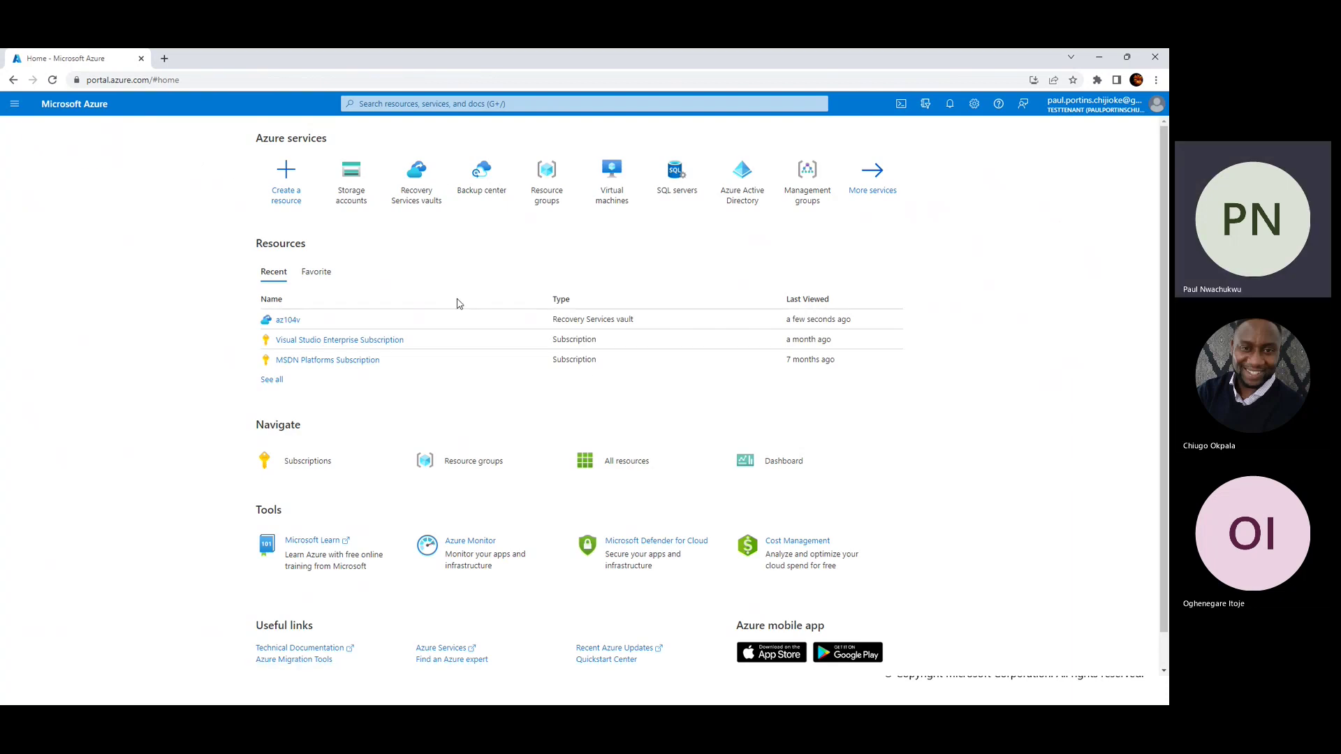
{"action": "left_click", "coordinate": [351, 183]}
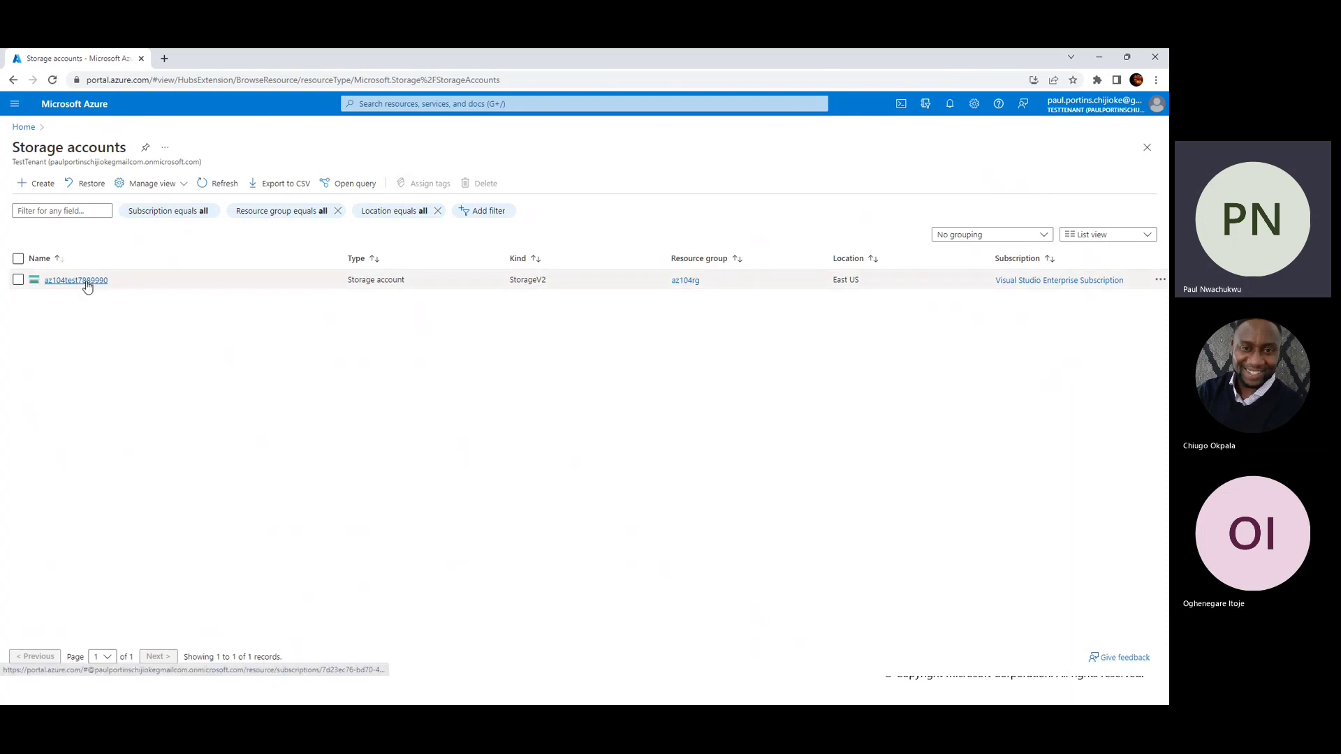
- Add file share az104fileshare (Transaction optimized, 5 TiB quota) to storage account az104test7889990
{"action": "left_click", "coordinate": [76, 279]}
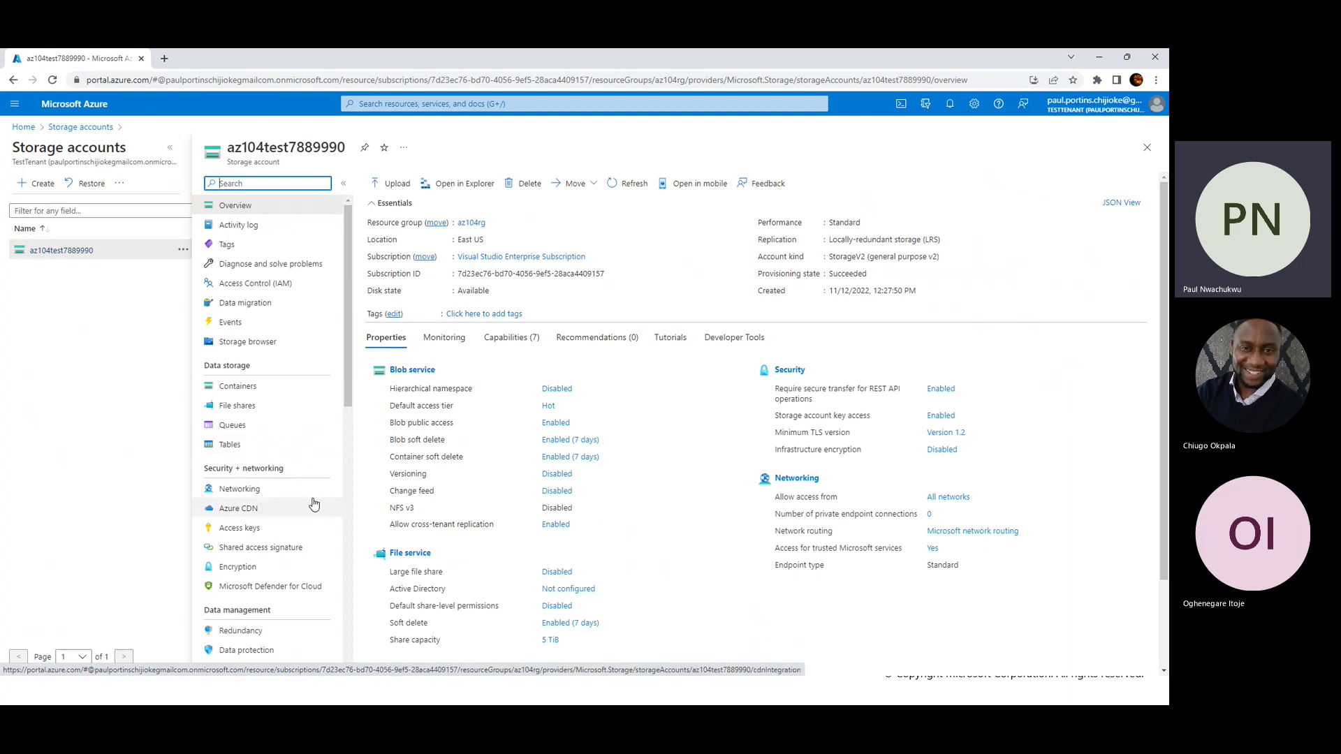
{"action": "left_click", "coordinate": [235, 409]}
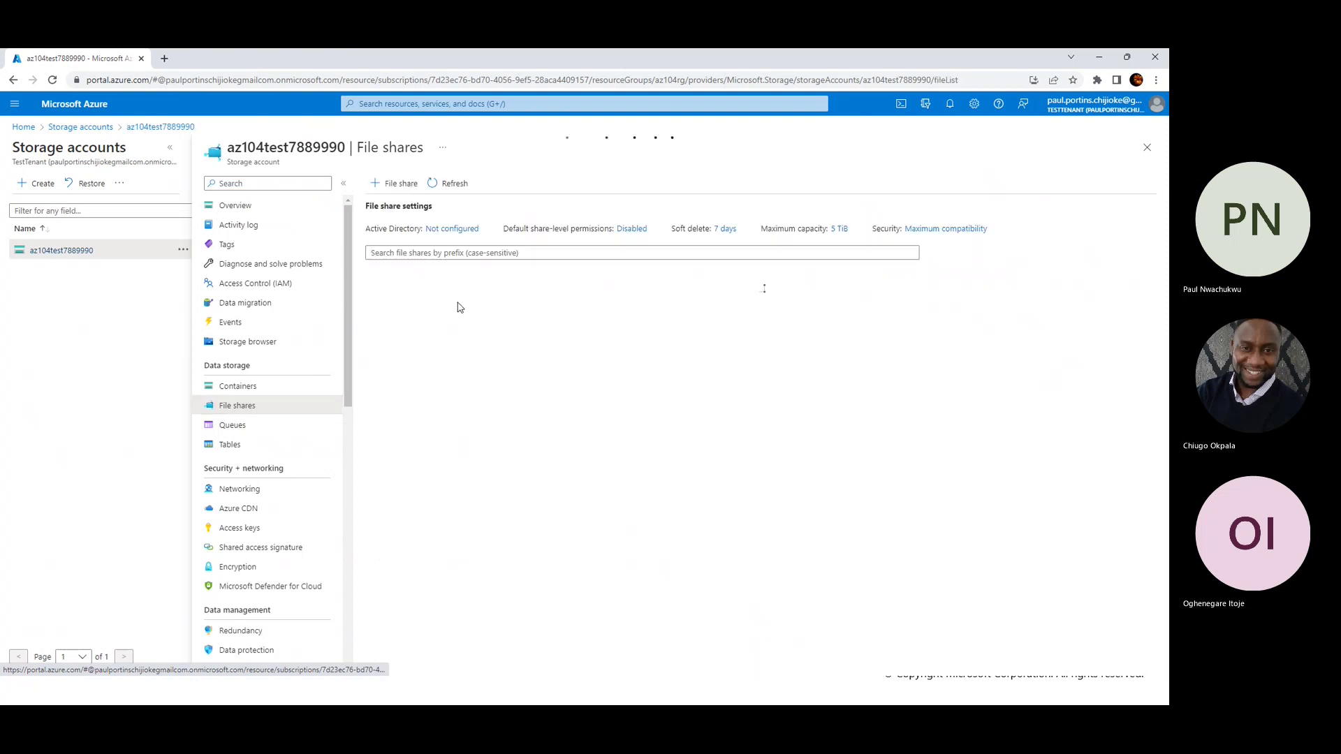
{"action": "left_click", "coordinate": [395, 183]}
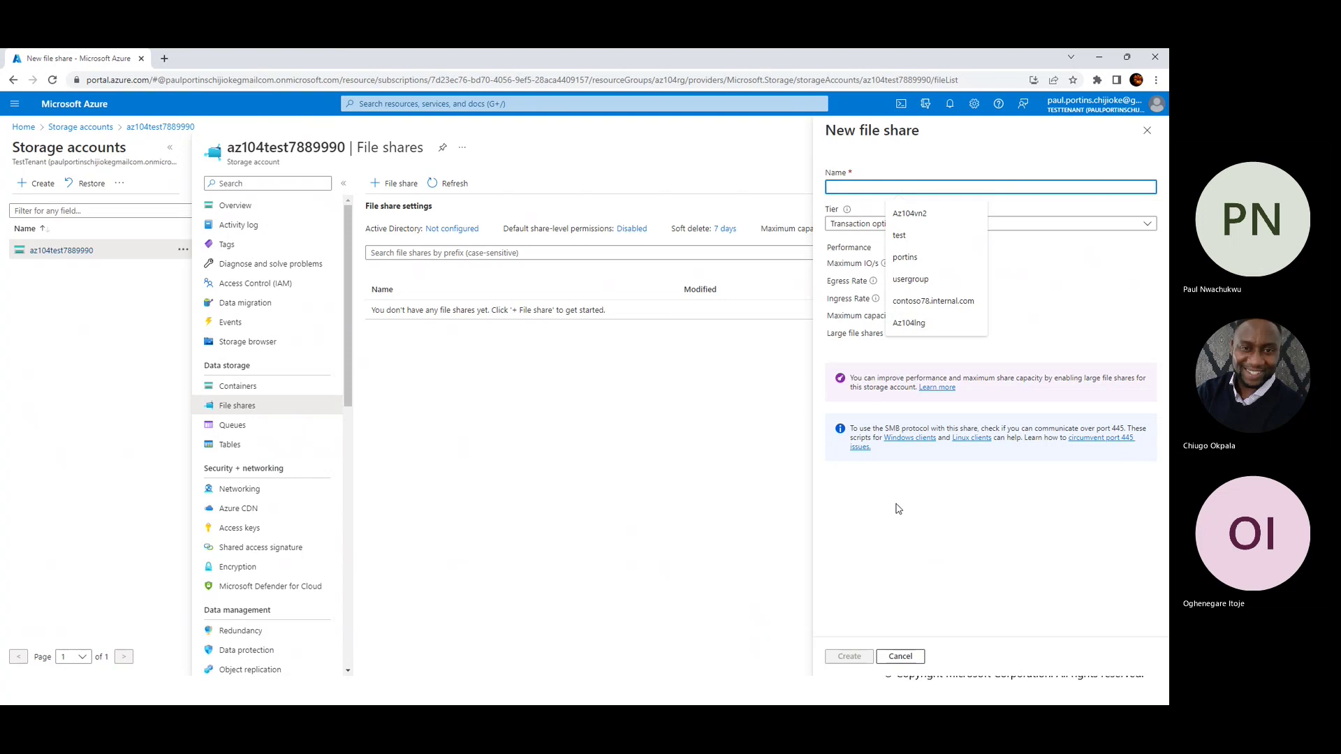
{"action": "left_click", "coordinate": [896, 187]}
{"action": "type", "text": "az104"}
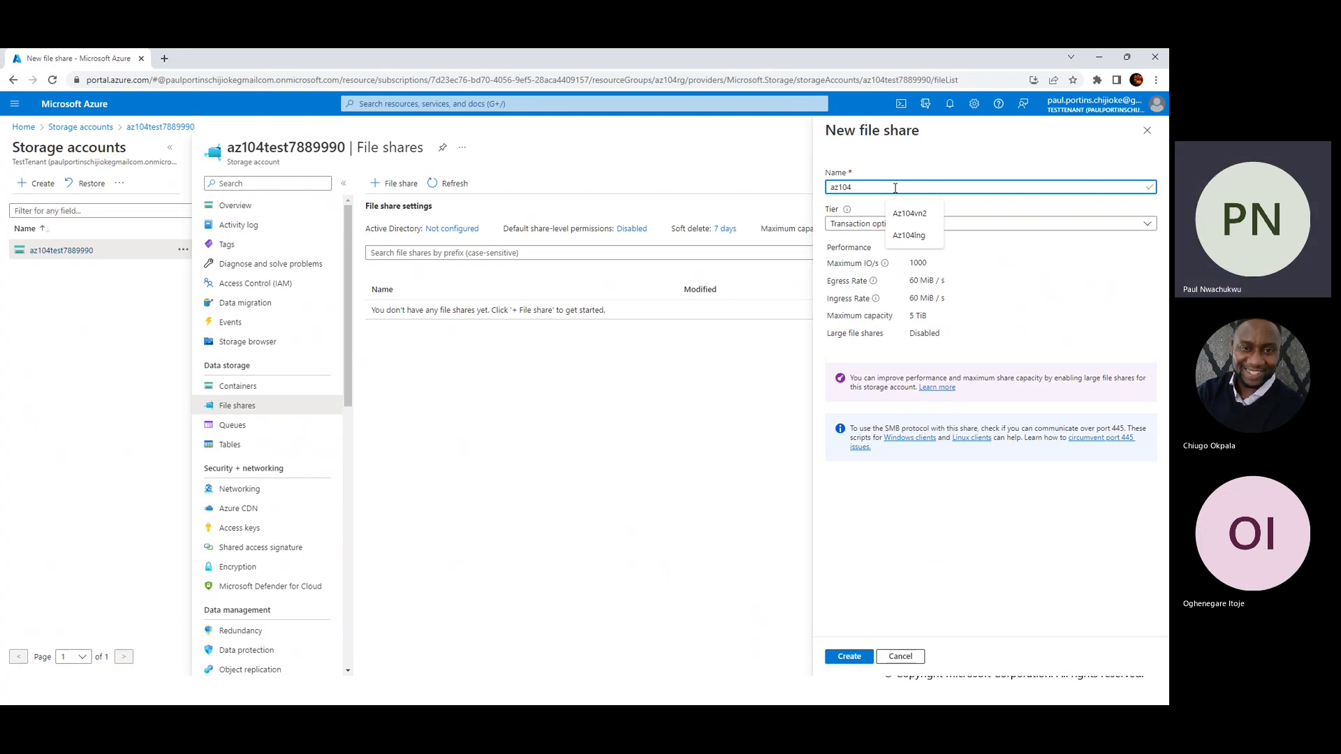
{"action": "type", "text": "t"}
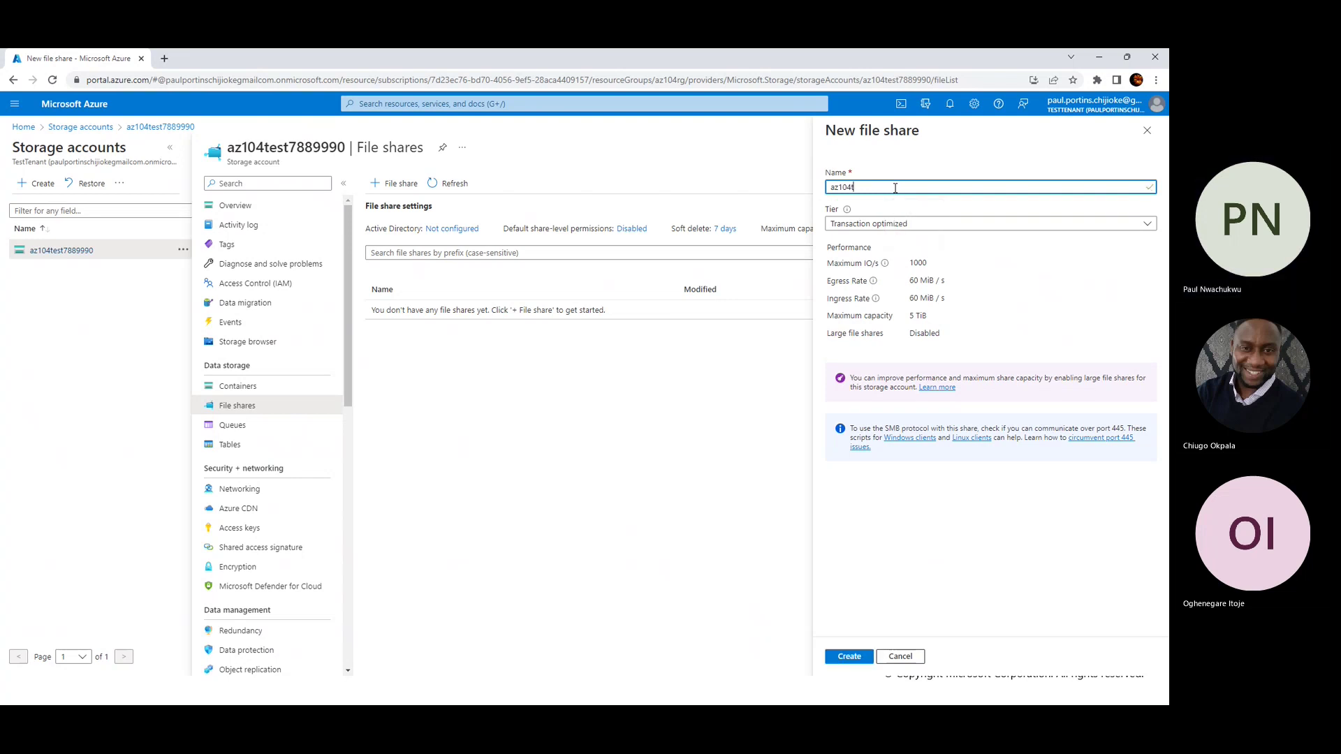
{"action": "key", "text": "BackSpace"}
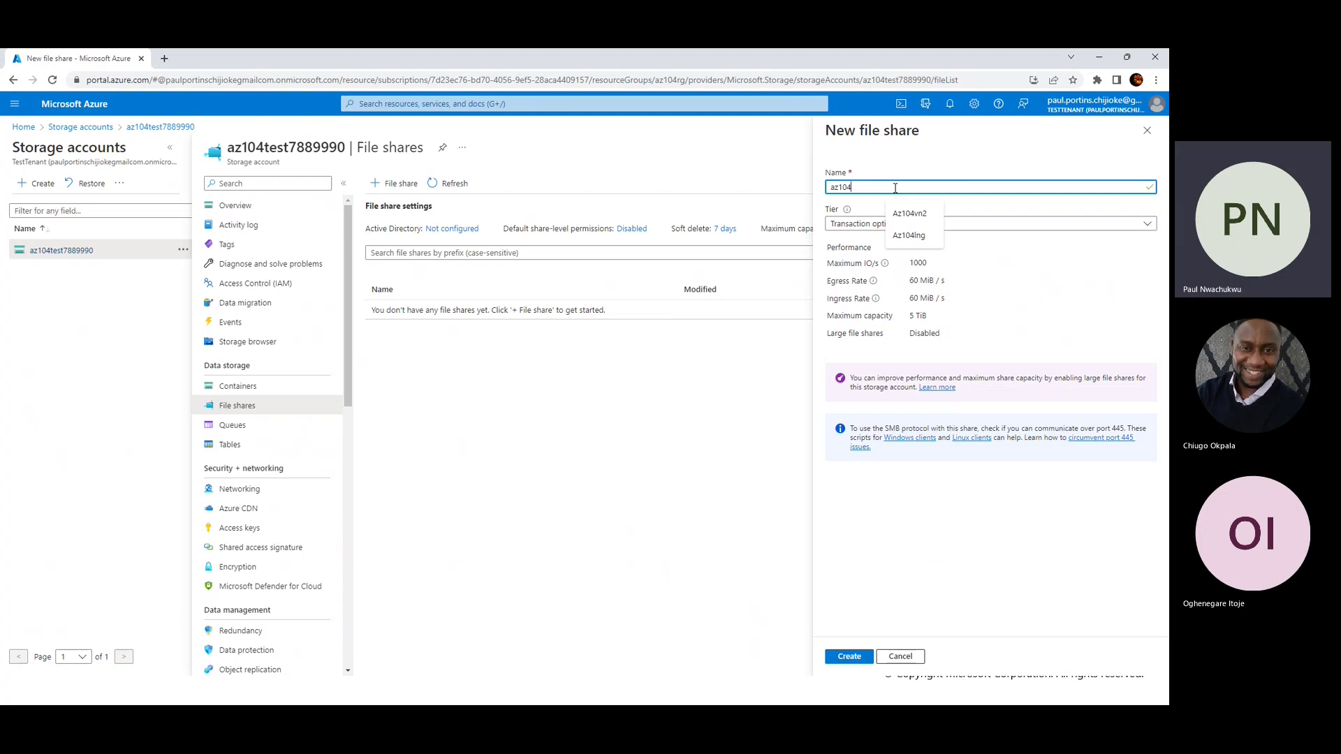
{"action": "type", "text": "fileshar"}
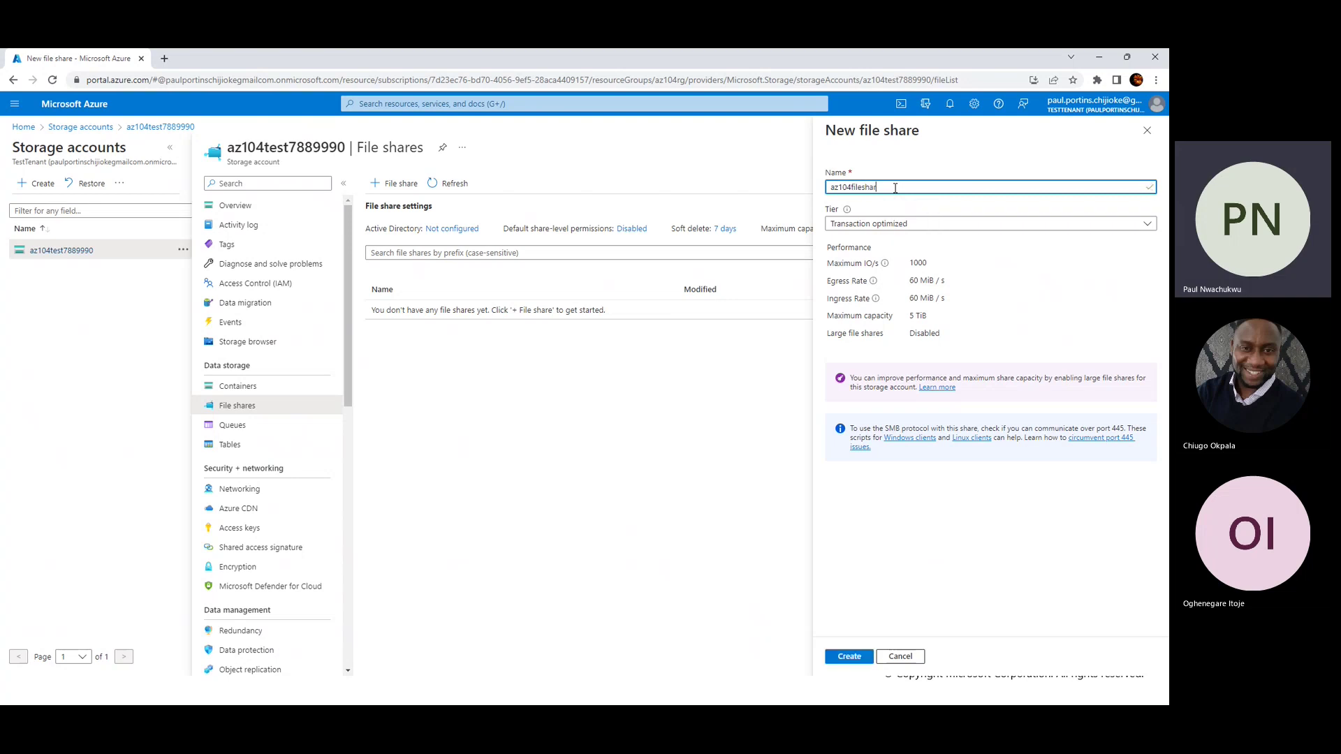
{"action": "type", "text": "e"}
{"action": "left_click", "coordinate": [849, 661]}
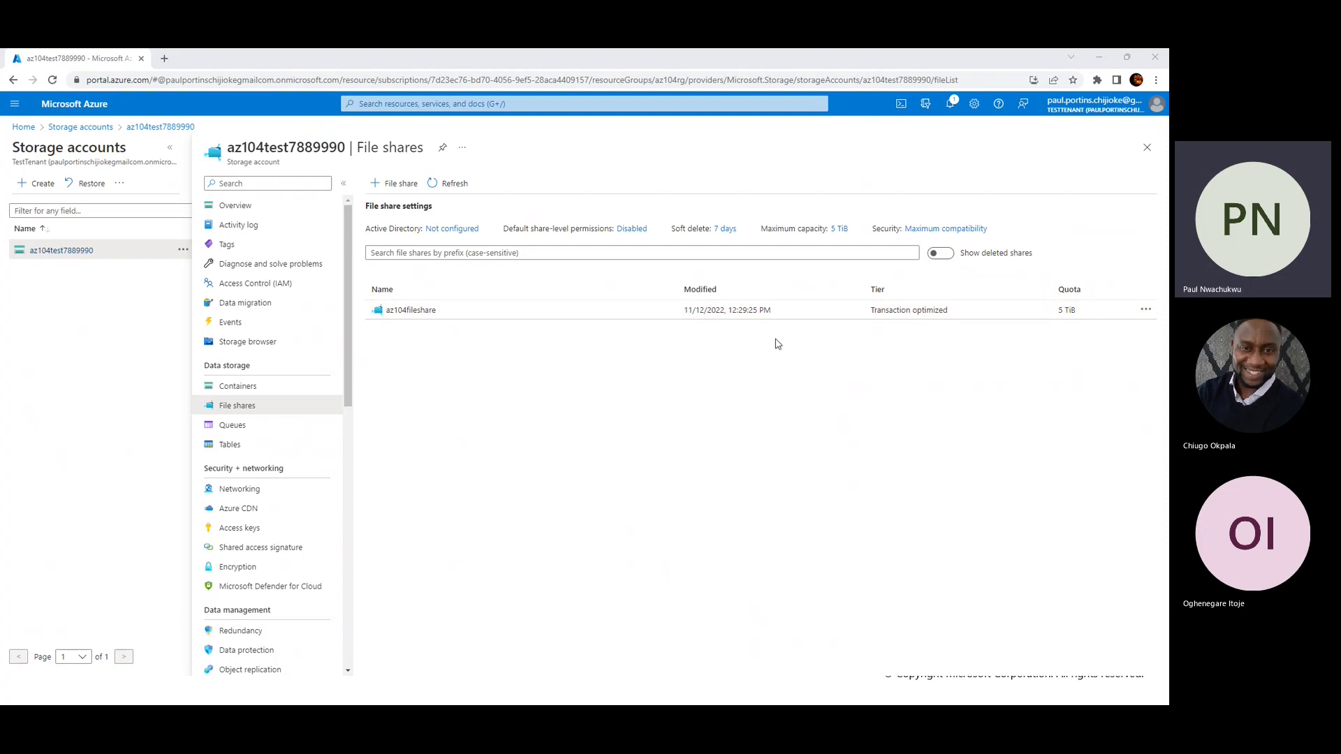
- Upload SECURITY FRAMEWORK FOR DATA MIGRATION IN CLOUD.docx (79.2 KiB) from ABU PROJECT into az104fileshare
{"action": "left_click", "coordinate": [413, 311]}
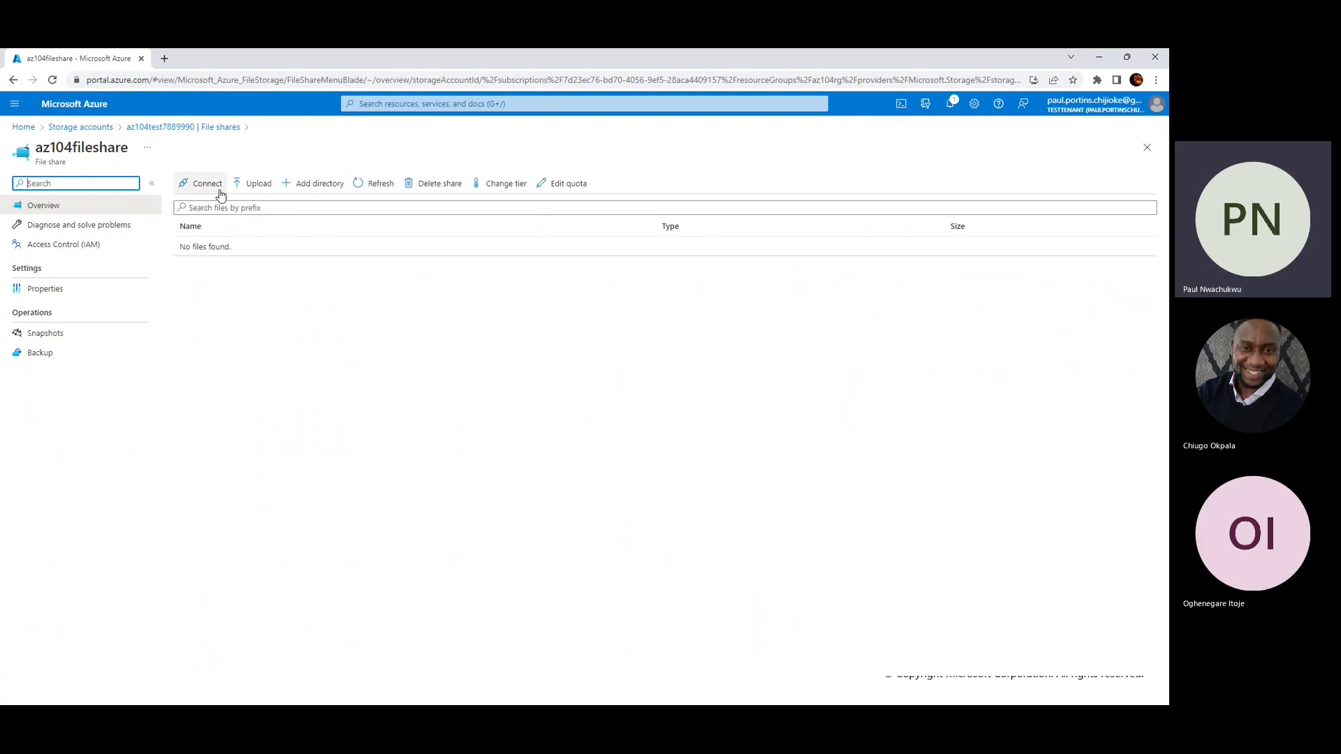
{"action": "left_click", "coordinate": [269, 184]}
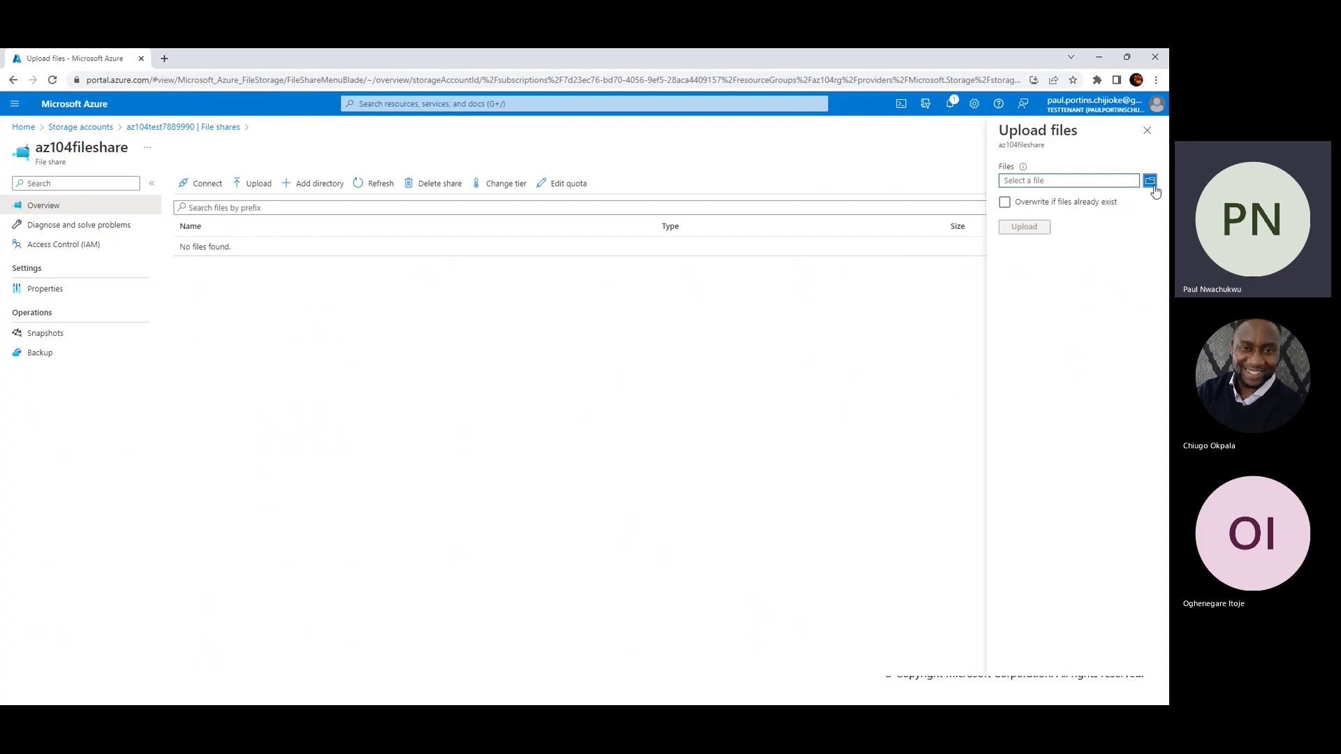
{"action": "left_click", "coordinate": [1150, 182]}
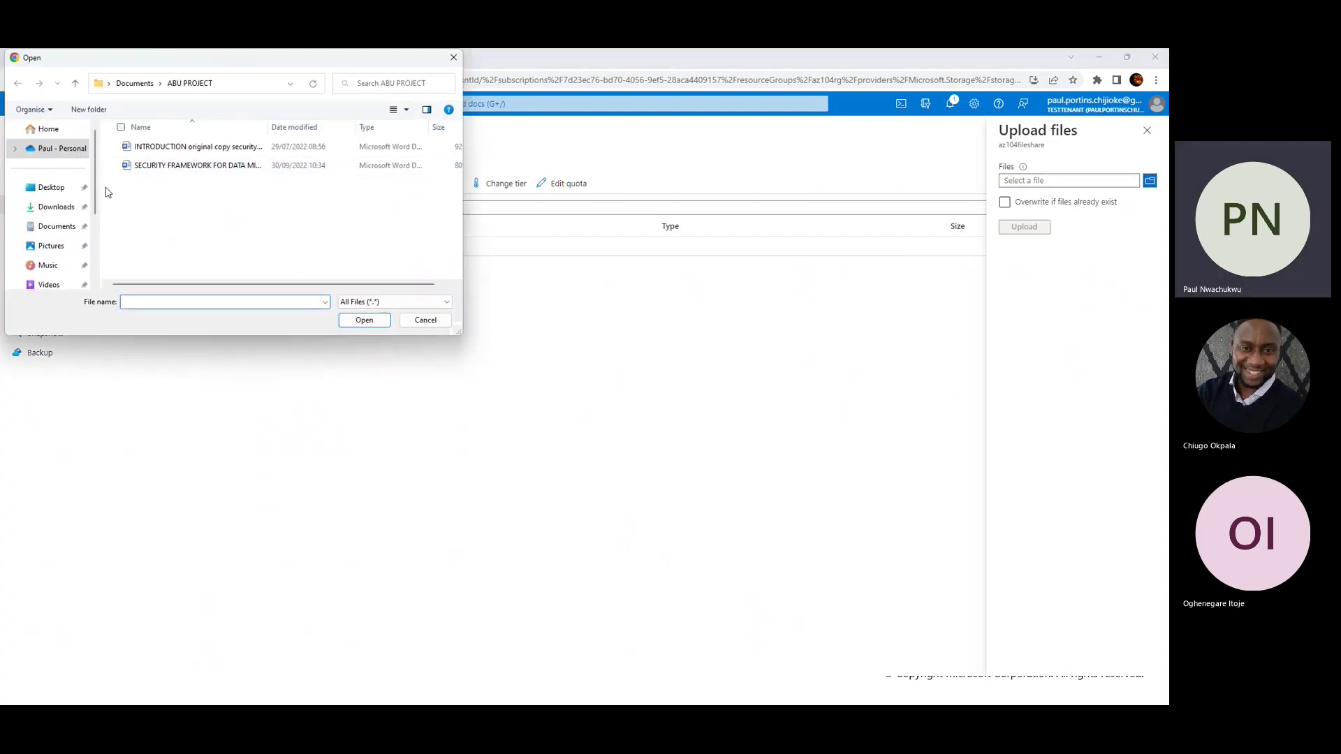
{"action": "left_click", "coordinate": [184, 168]}
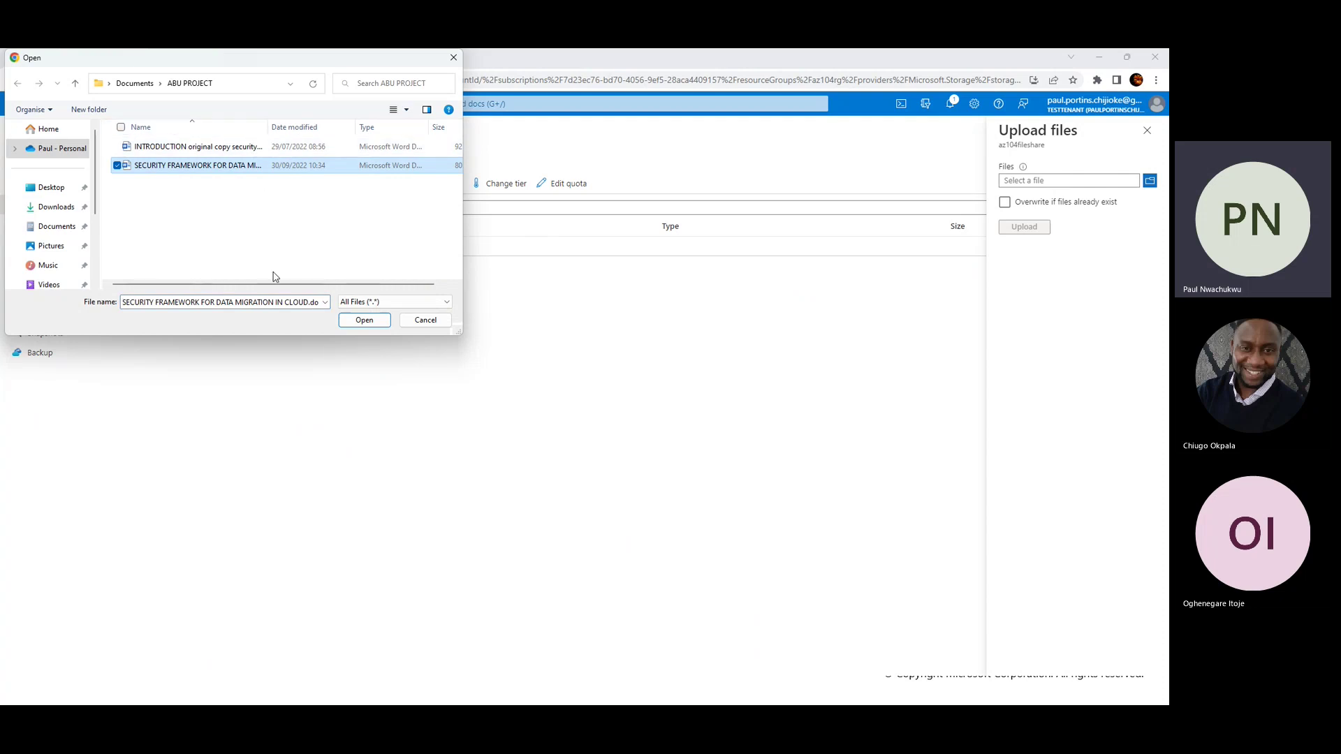
{"action": "left_click", "coordinate": [364, 320]}
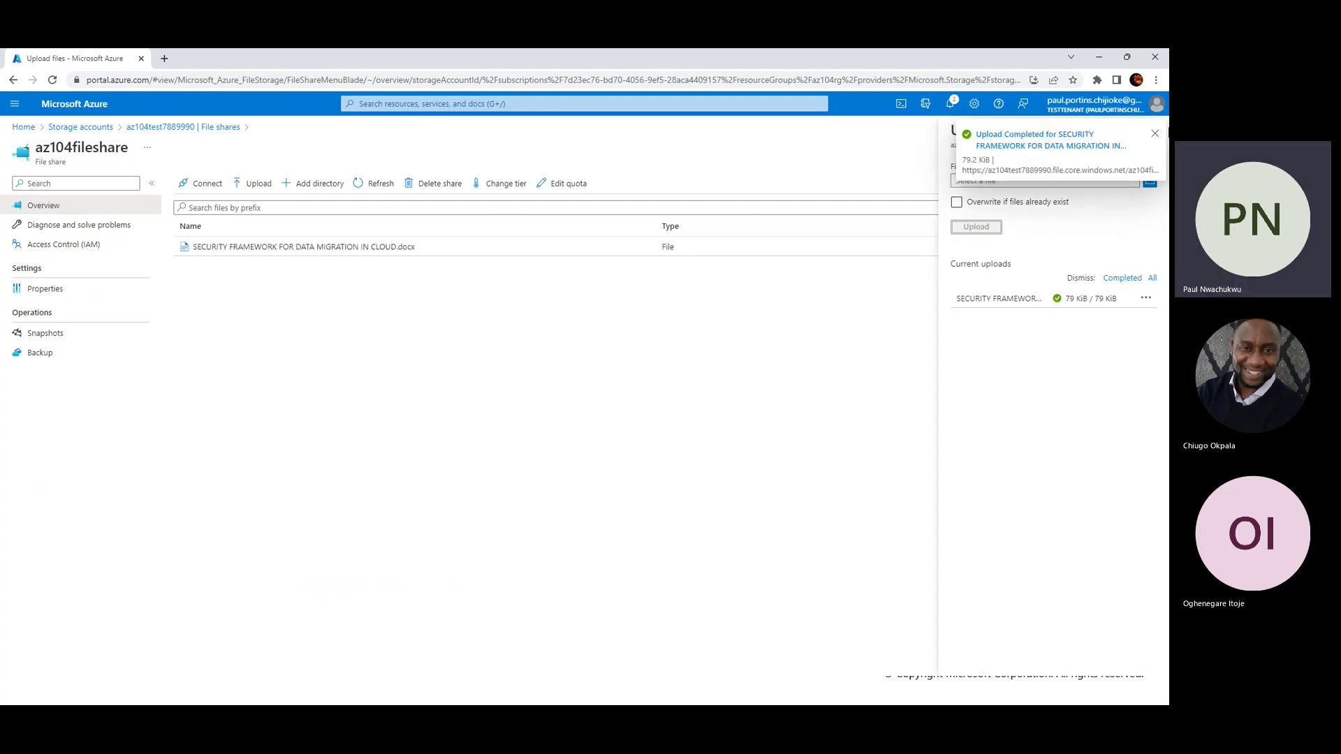
{"action": "left_click", "coordinate": [1154, 135]}
{"action": "left_click", "coordinate": [1151, 128]}
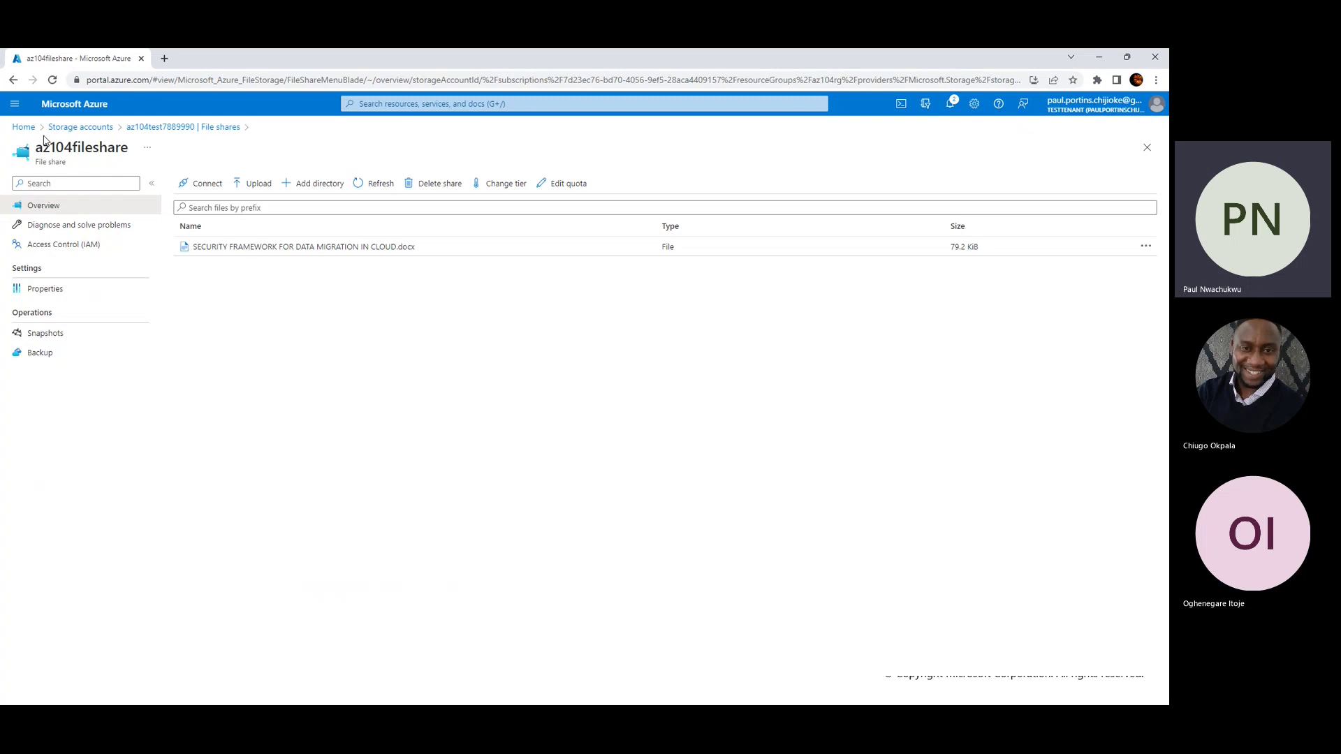
- Go from Home through the Recovery Services vaults list to the az104v vault overview
{"action": "left_click", "coordinate": [24, 127]}
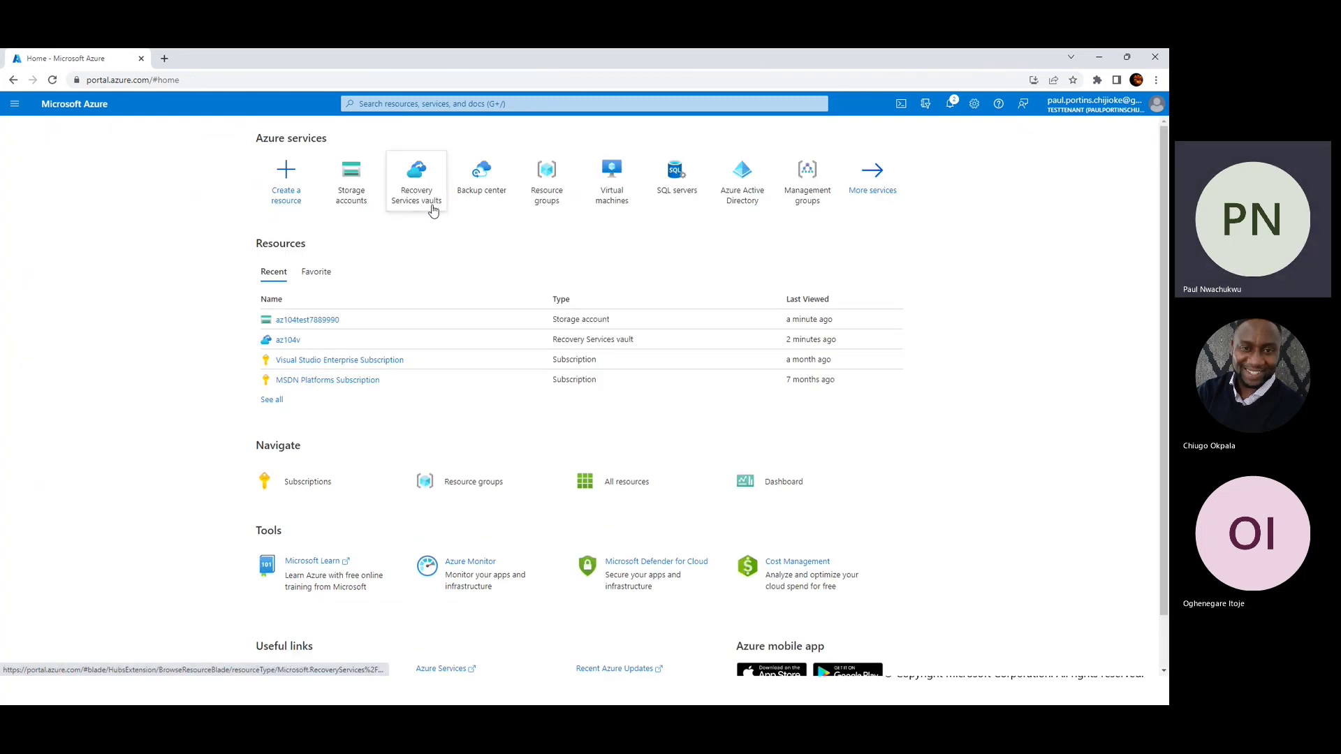
{"action": "left_click", "coordinate": [429, 202]}
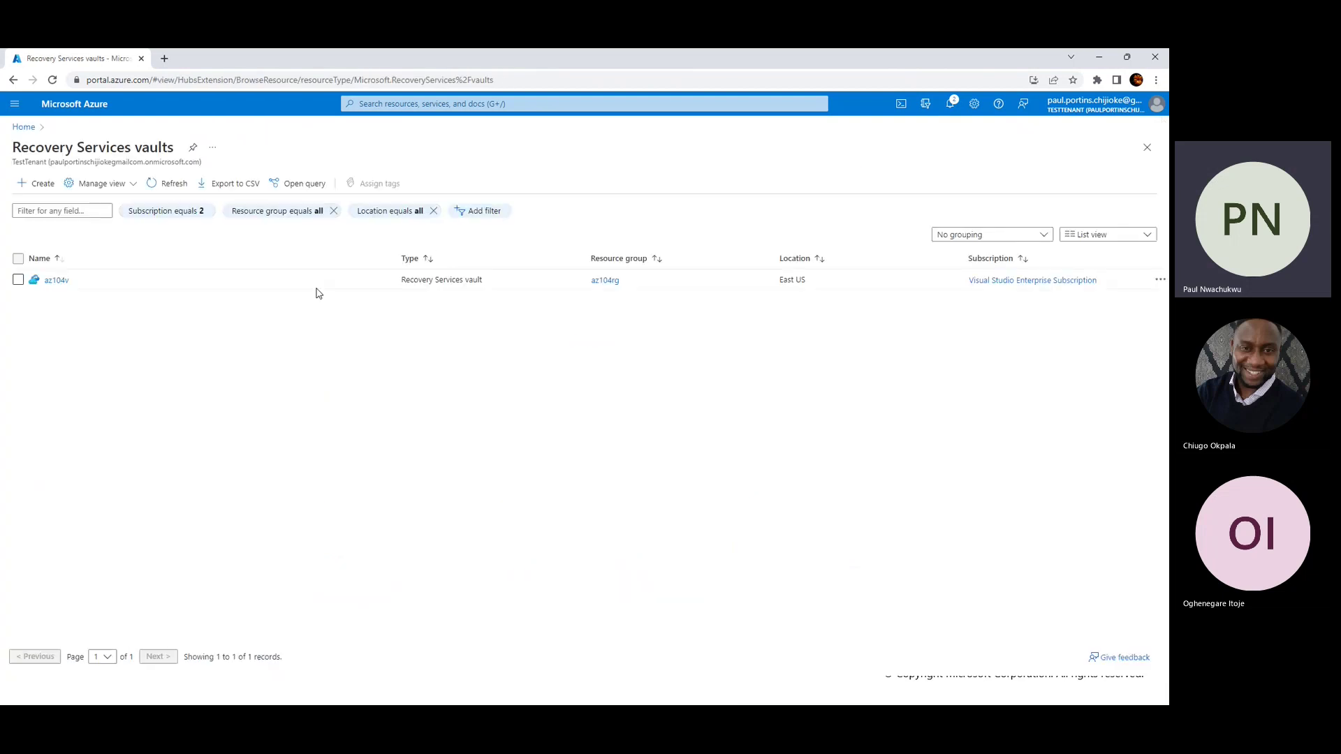
{"action": "left_click", "coordinate": [217, 430]}
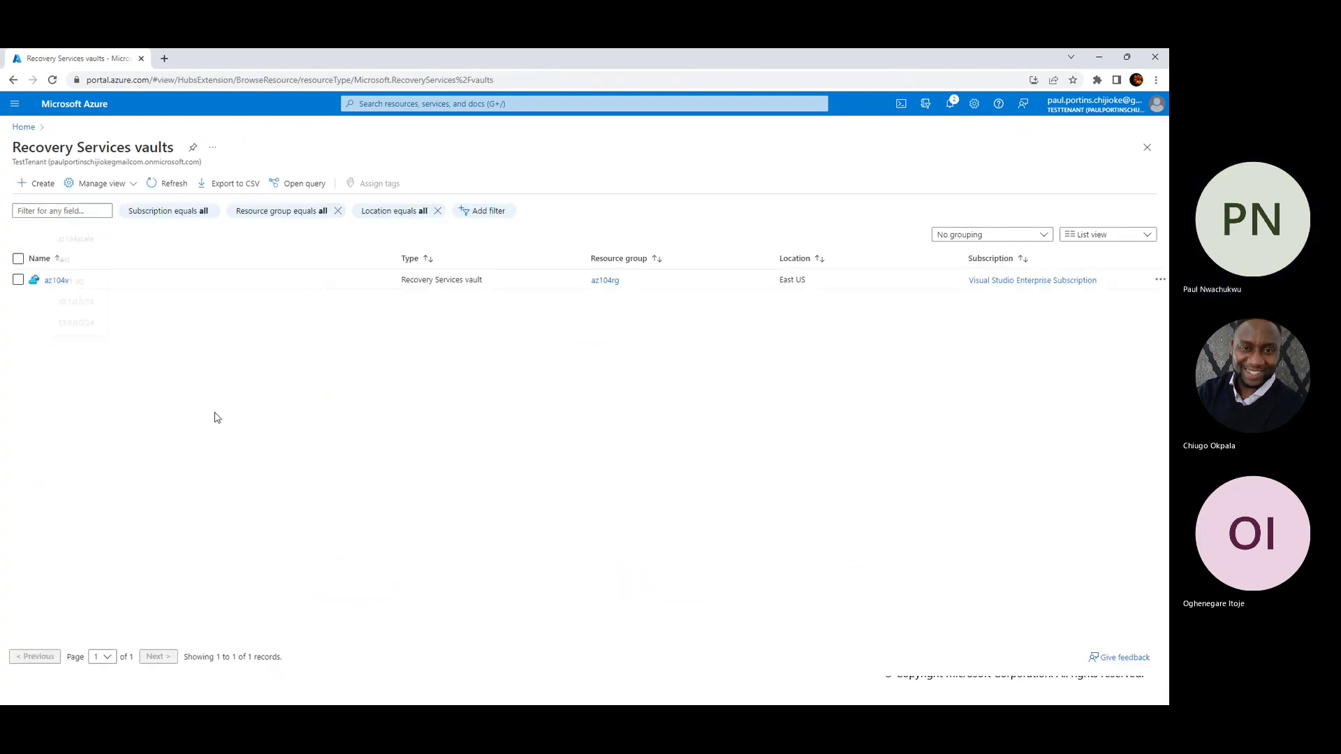
{"action": "left_click", "coordinate": [57, 281]}
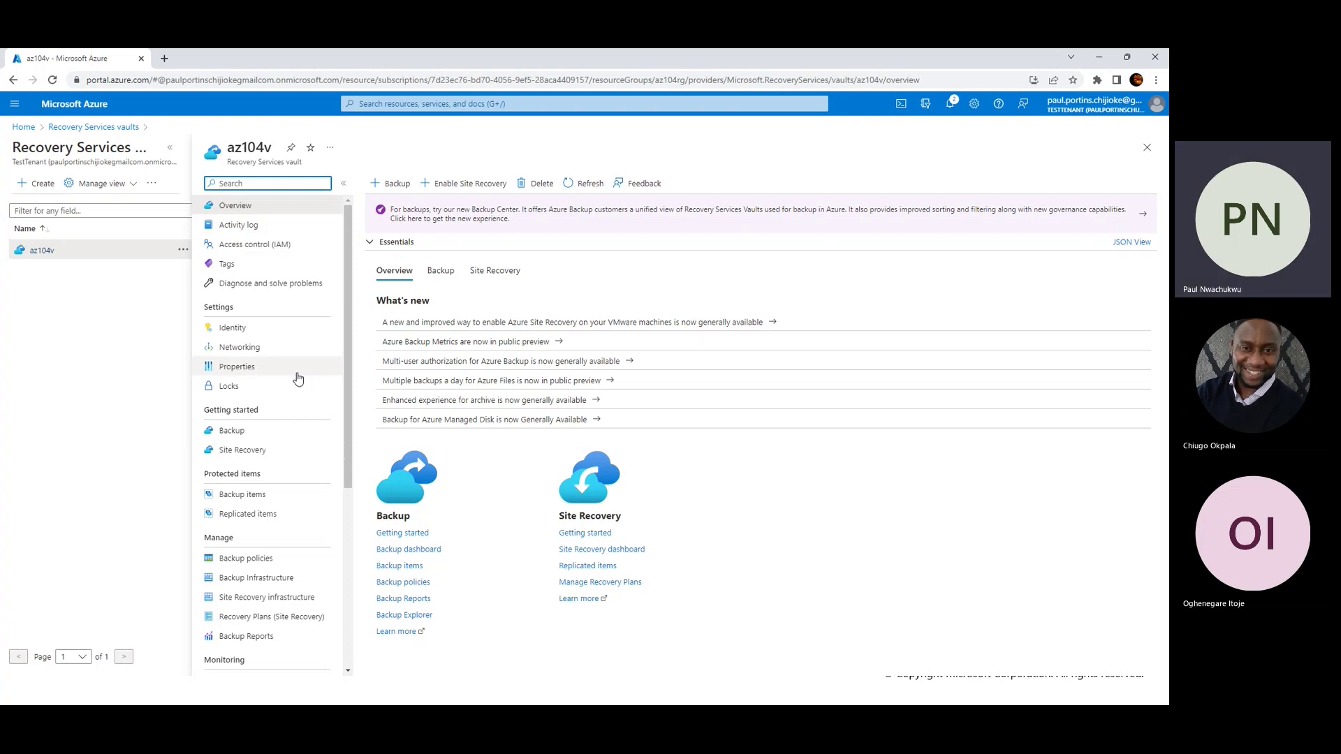
- Browse the az104v vault's Activity log, Backup, Site Recovery, Backup items and Replicated items pages
{"action": "left_click", "coordinate": [241, 225]}
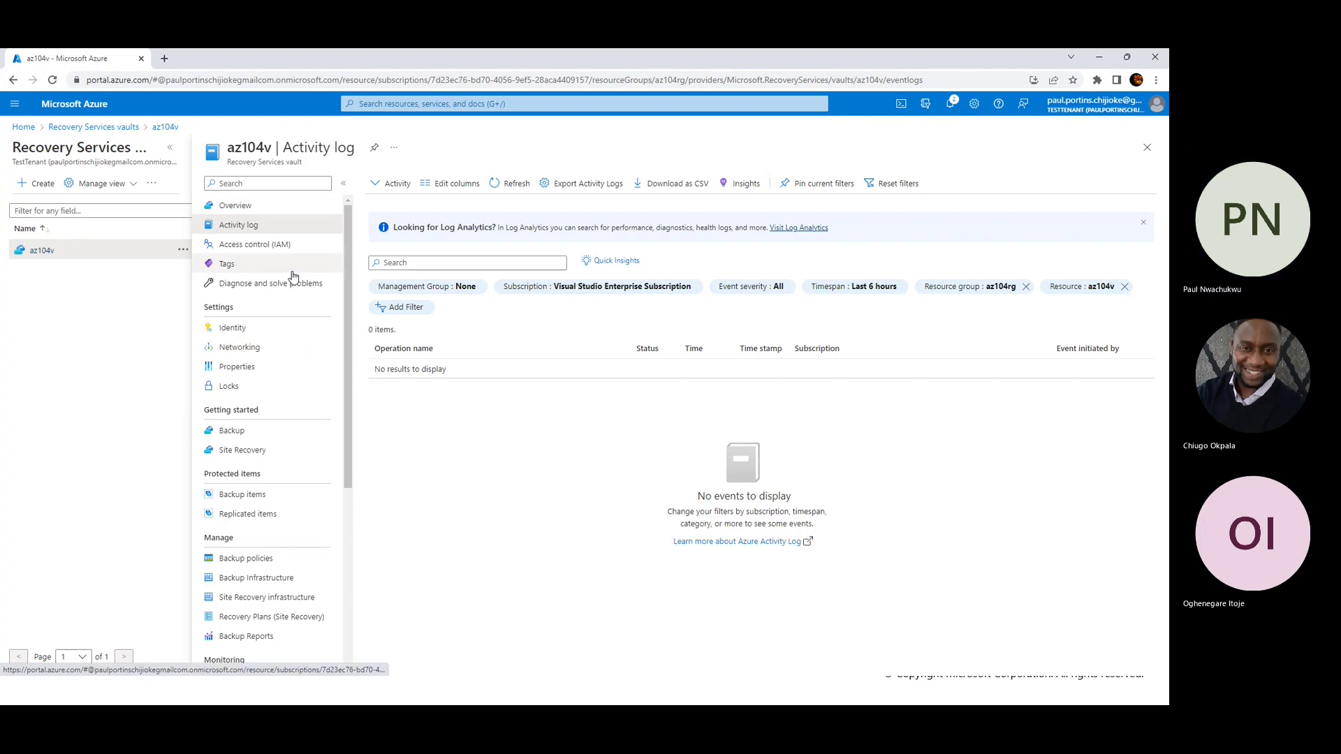
{"action": "left_click", "coordinate": [243, 432]}
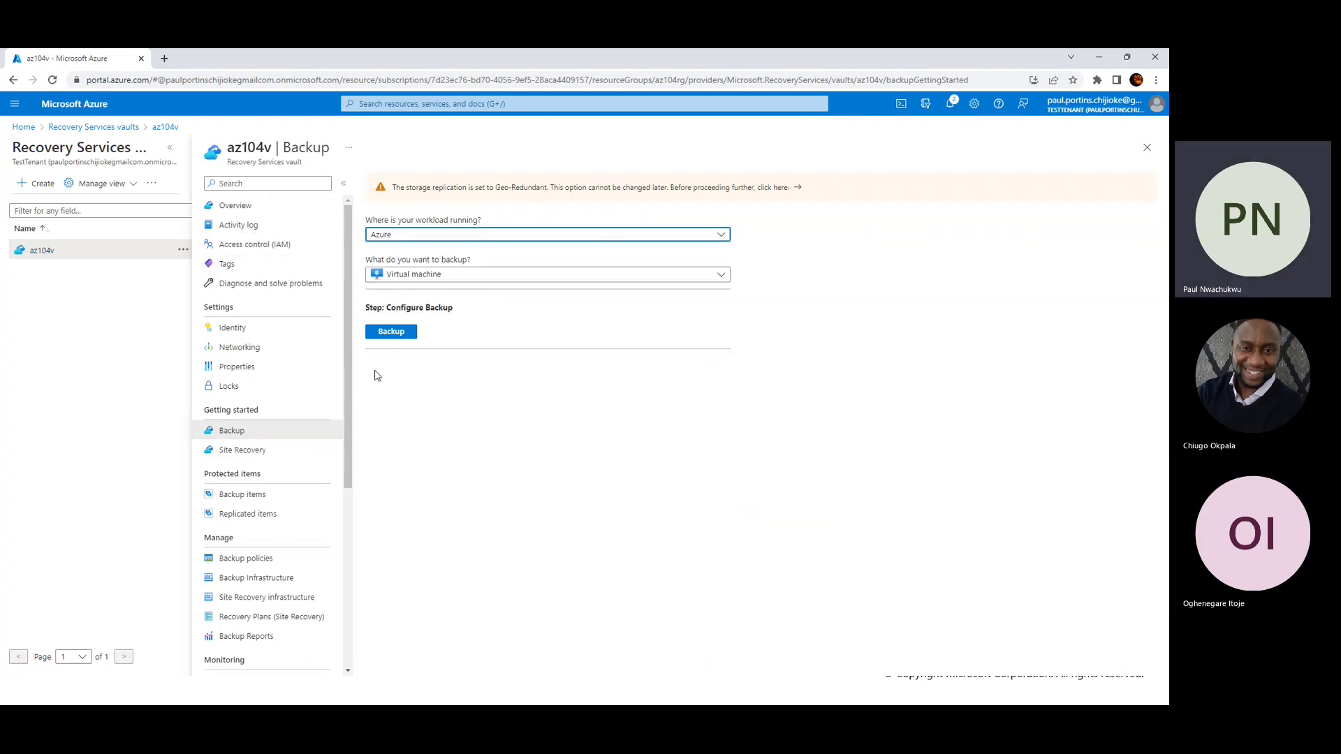
{"action": "left_click", "coordinate": [243, 451]}
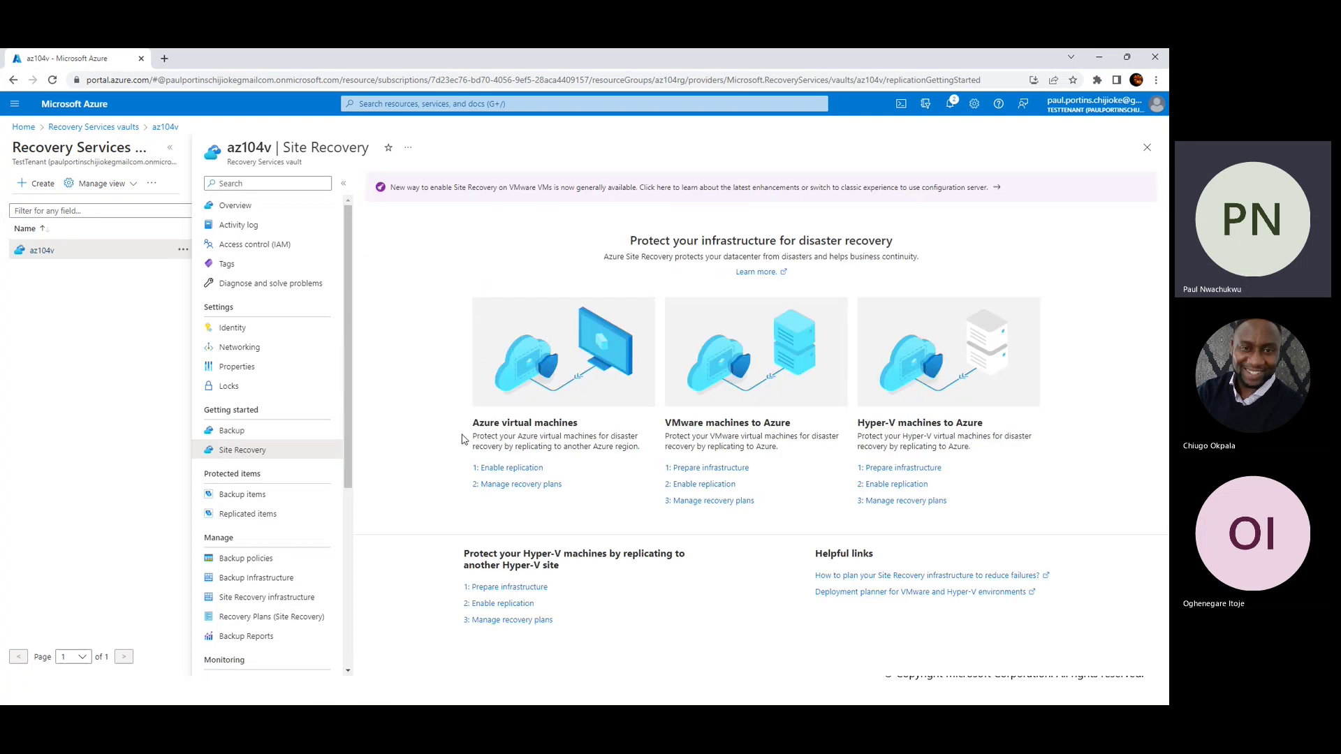
{"action": "left_click", "coordinate": [245, 495]}
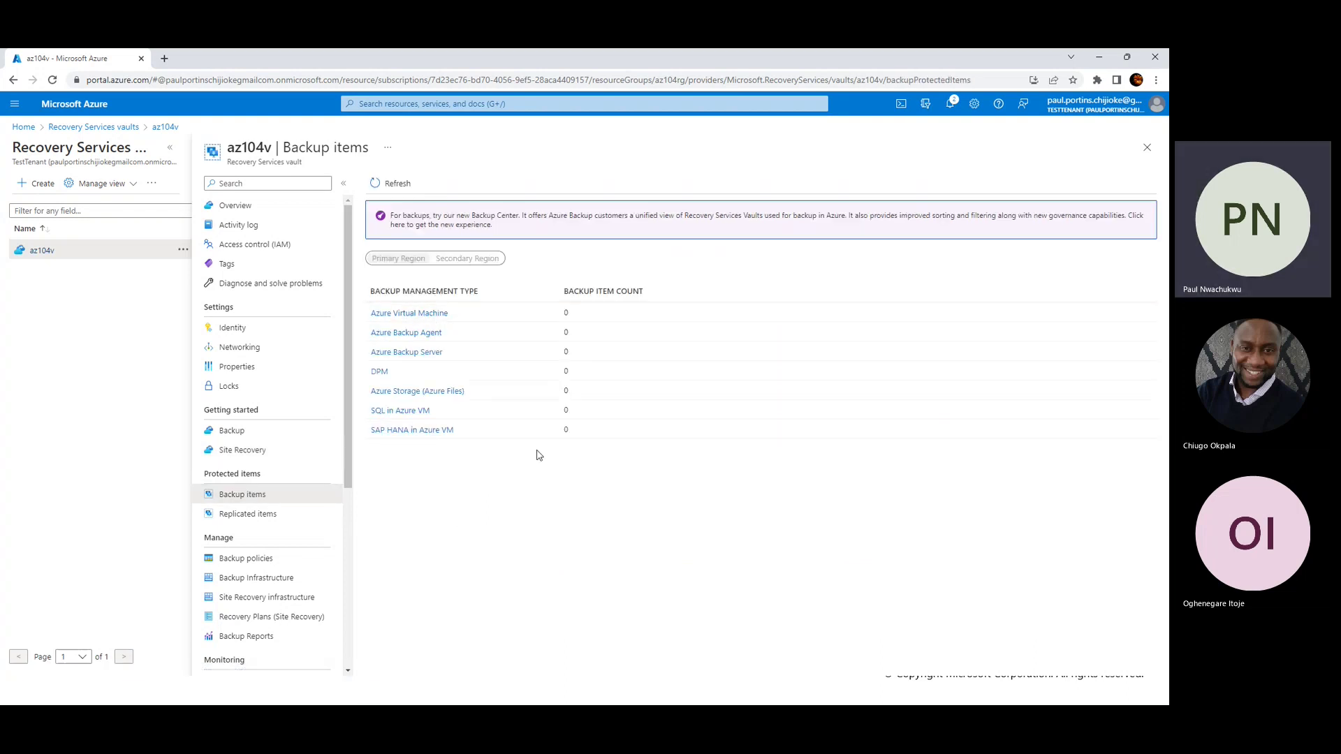
{"action": "left_click", "coordinate": [249, 515]}
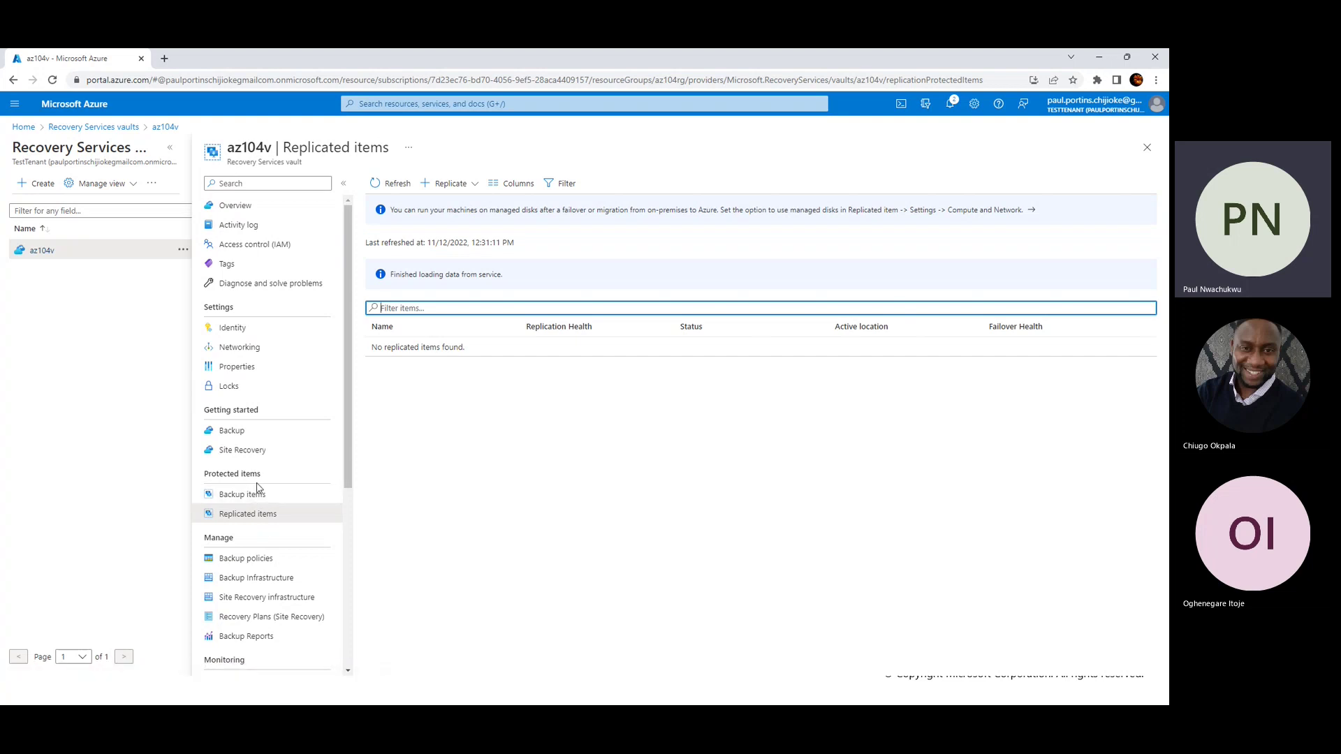
- Open the vault's Backup policies list showing HourlyLogBackup, DefaultPolicy and EnhancedPolicy
{"action": "scroll", "coordinate": [257, 486], "scroll_direction": "down", "scroll_amount": 3}
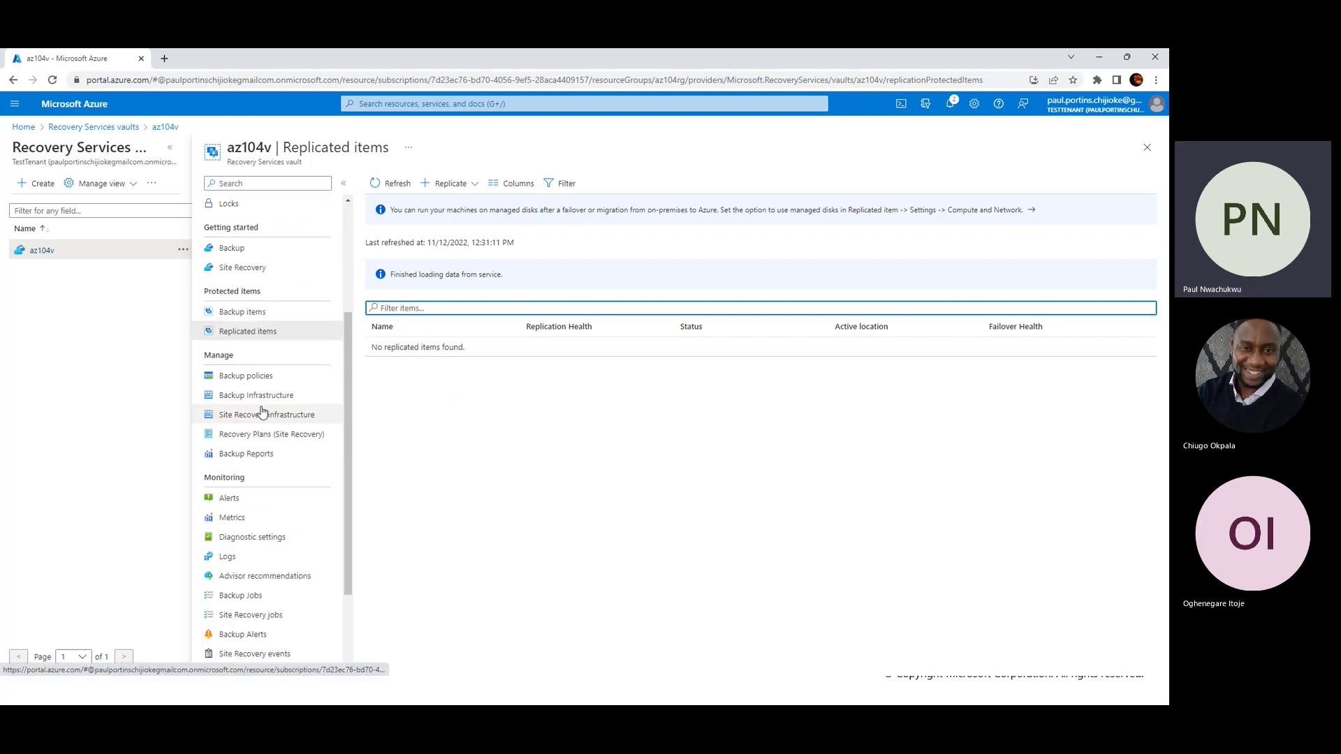
{"action": "scroll", "coordinate": [255, 433], "scroll_direction": "down", "scroll_amount": 2}
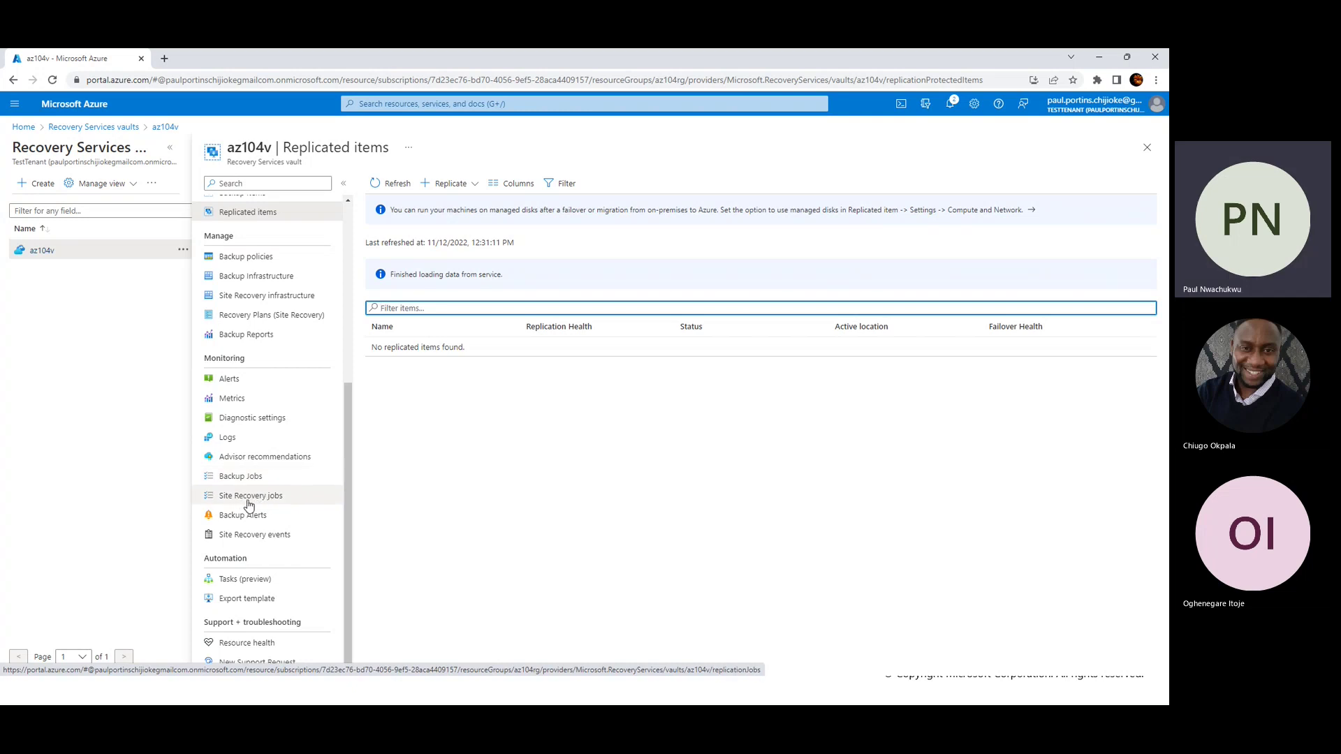
{"action": "scroll", "coordinate": [238, 498], "scroll_direction": "up", "scroll_amount": 3}
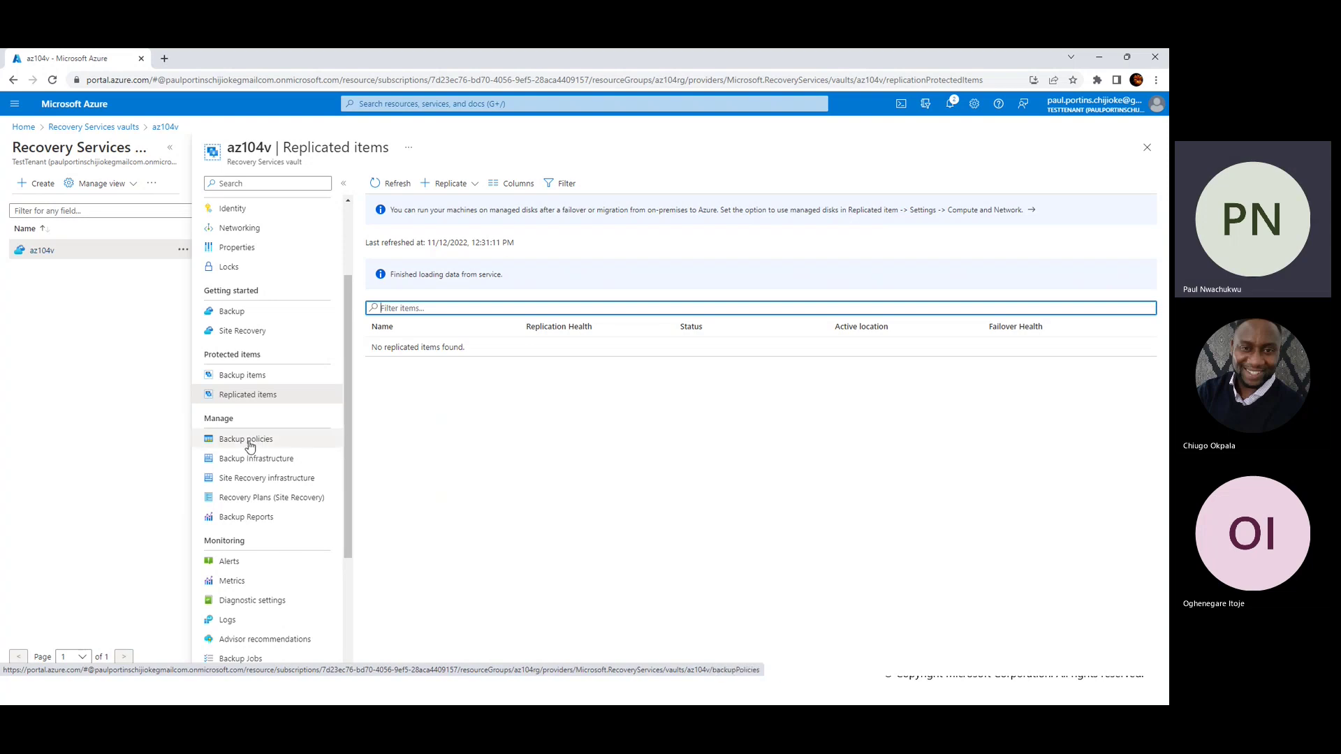
{"action": "left_click", "coordinate": [250, 442]}
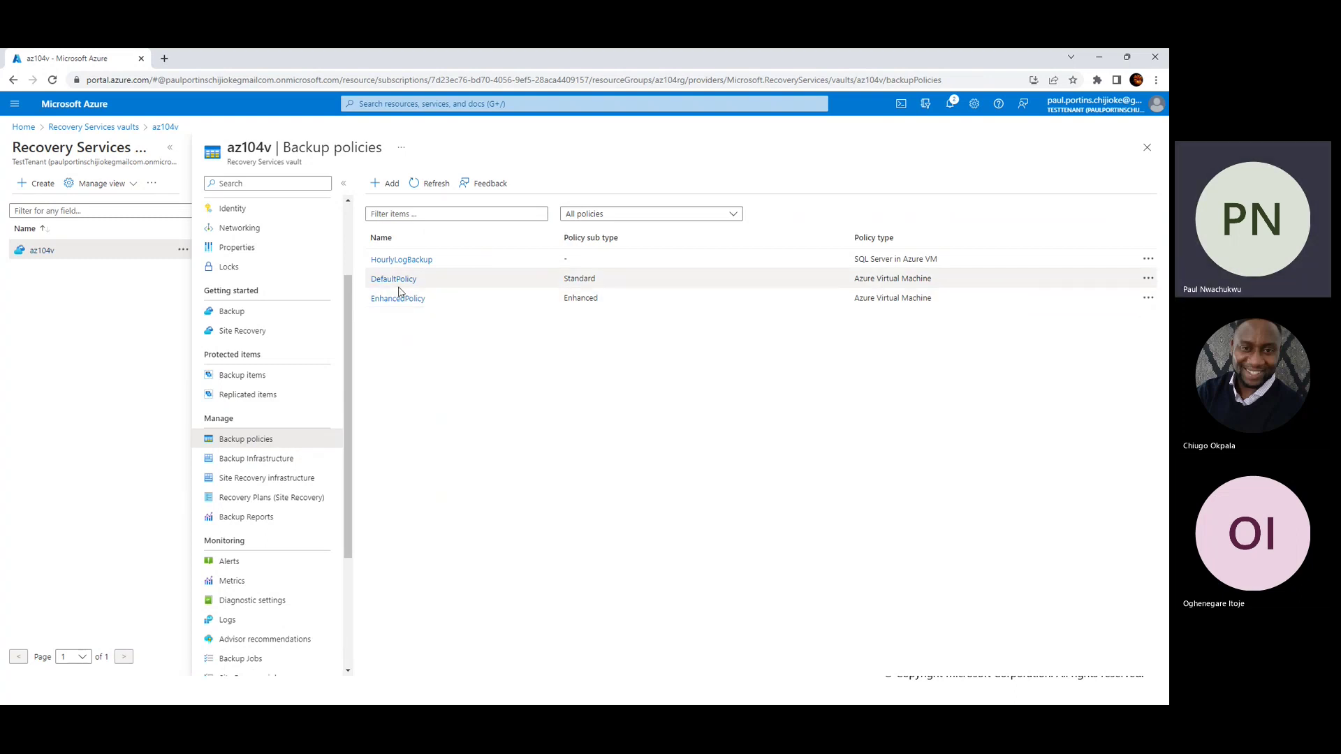
- Add a new Azure File Share backup policy named az104filesharepolicy
{"action": "left_click", "coordinate": [390, 184]}
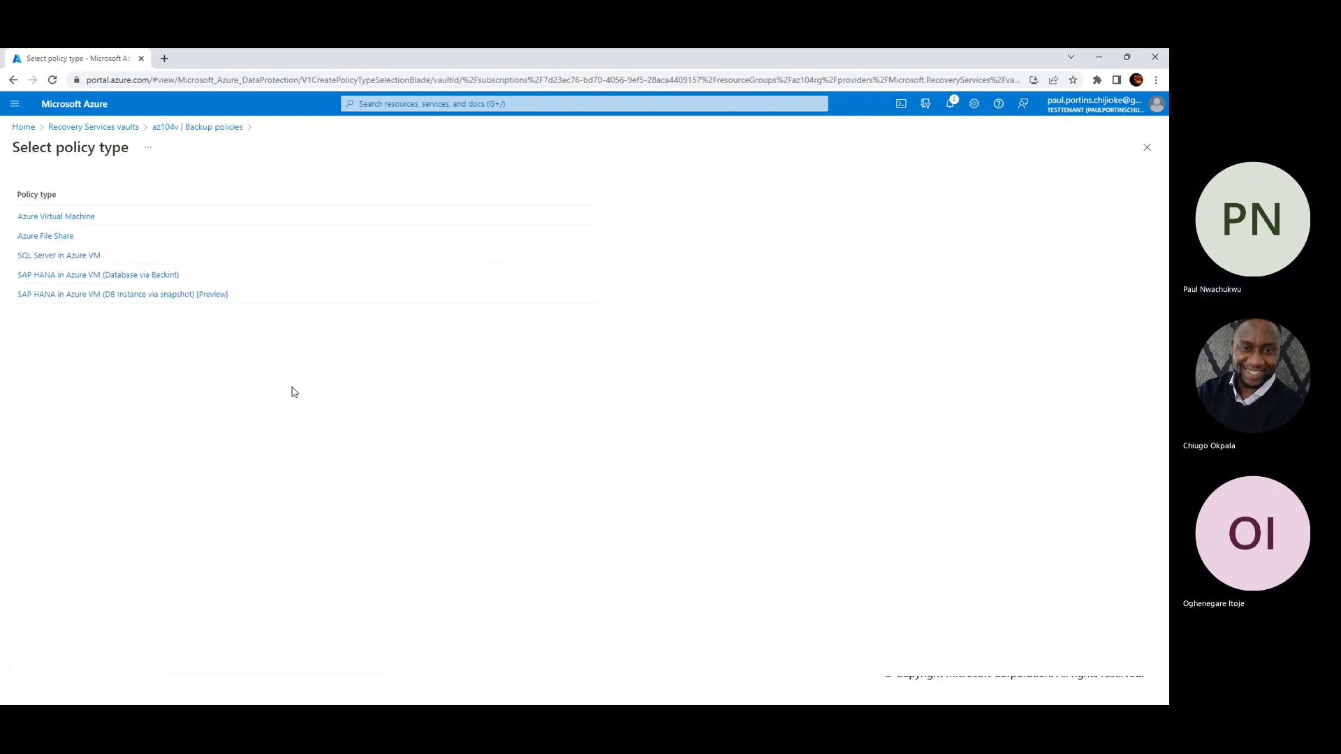
{"action": "left_click", "coordinate": [41, 241]}
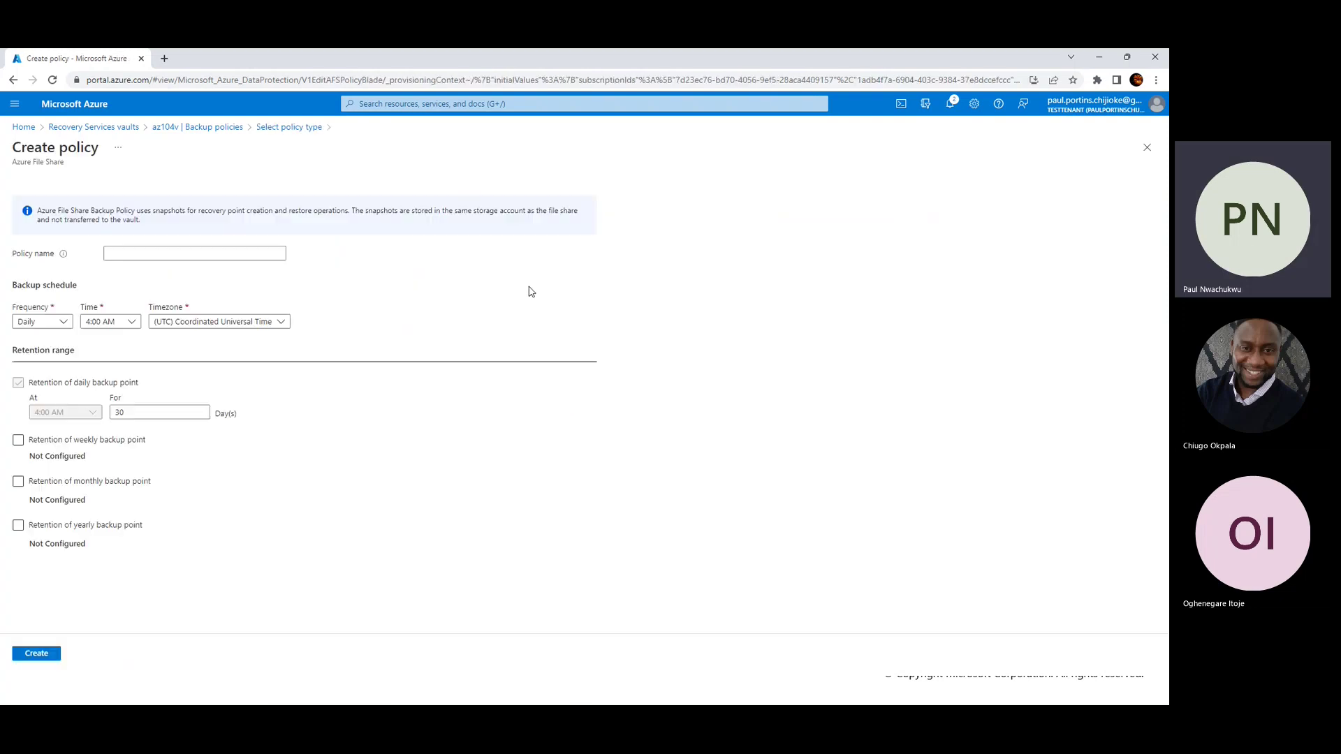
{"action": "left_click", "coordinate": [153, 252]}
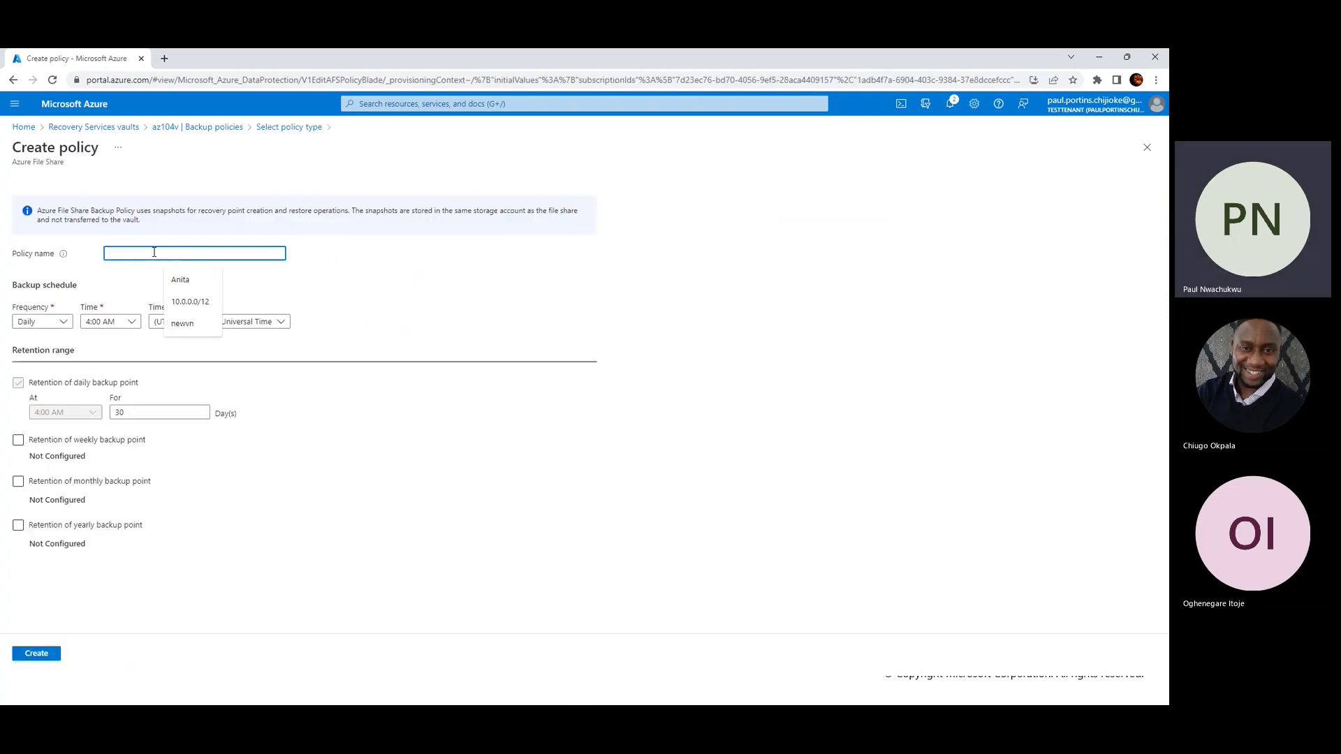
{"action": "type", "text": "az104"}
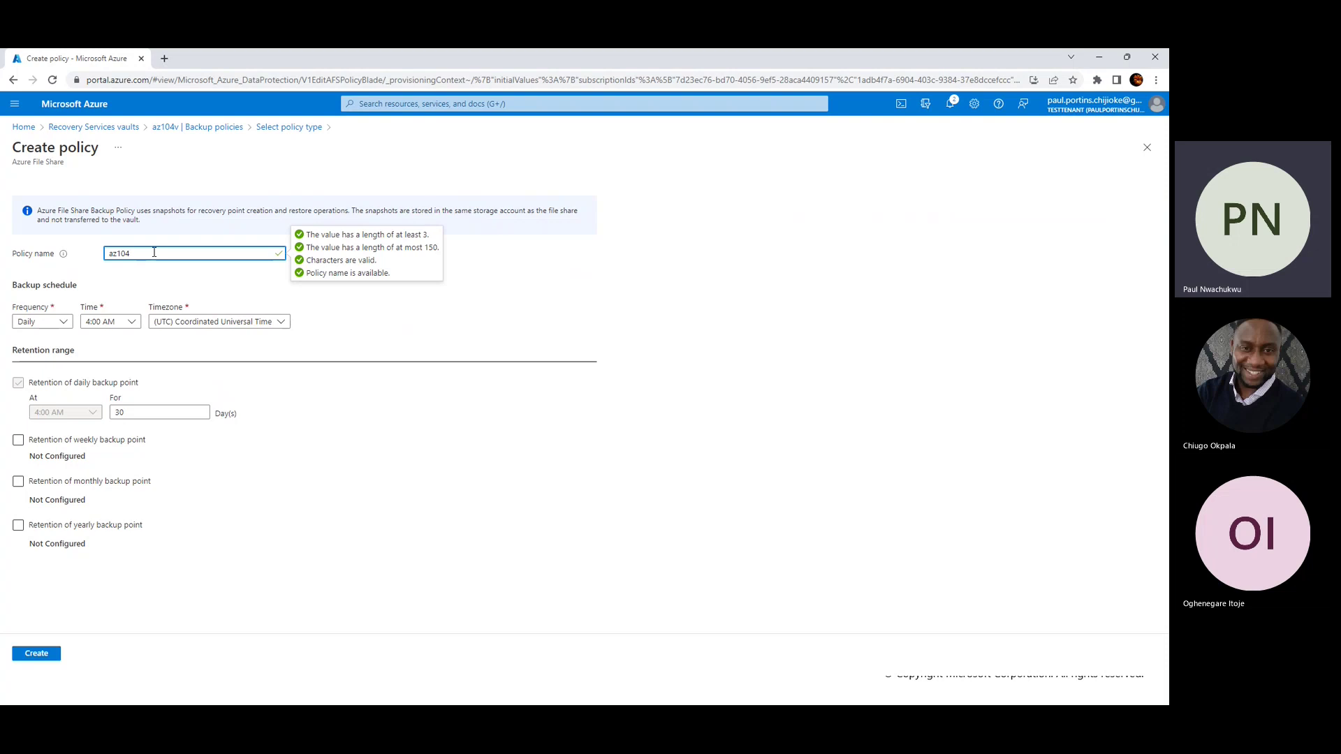
{"action": "type", "text": "fileshareepolicy"}
{"action": "left_click", "coordinate": [342, 412]}
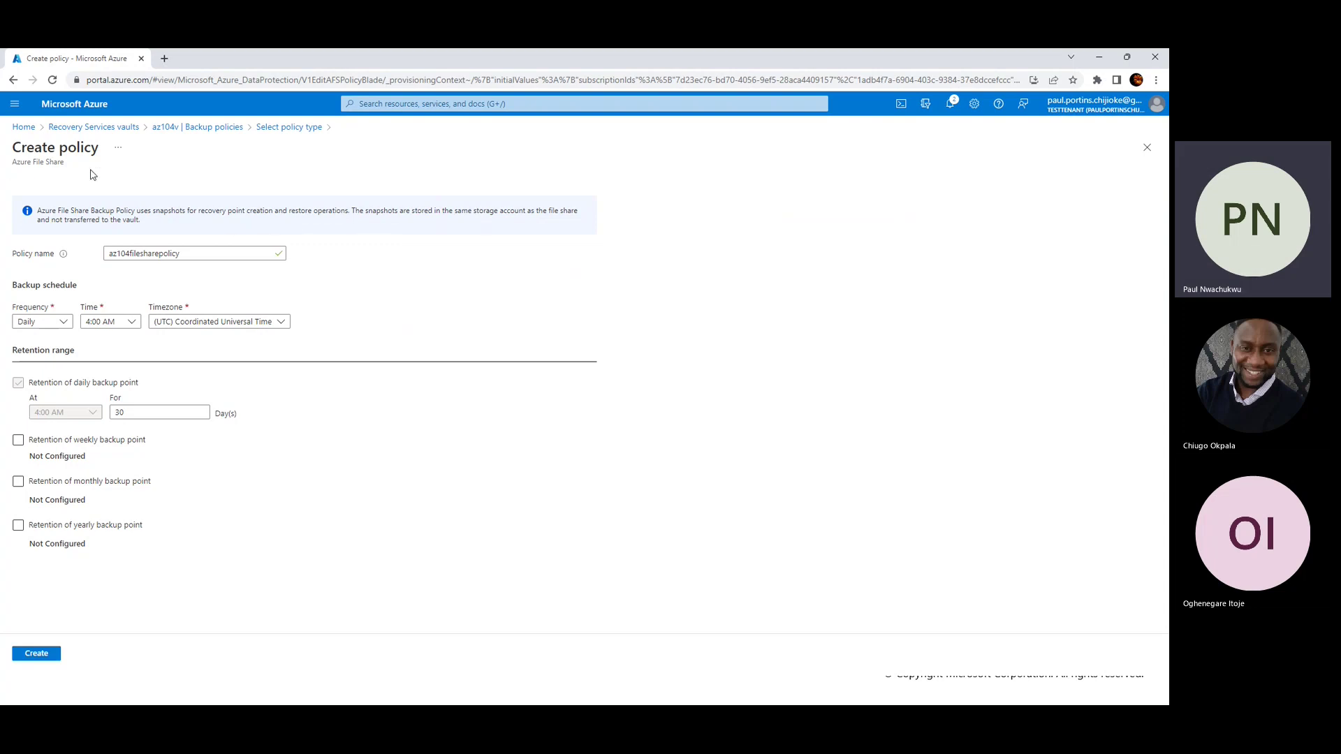
{"action": "triple_click", "coordinate": [38, 164]}
- Set the policy's backup frequency to Daily
{"action": "left_click", "coordinate": [54, 322]}
{"action": "left_click", "coordinate": [46, 361]}
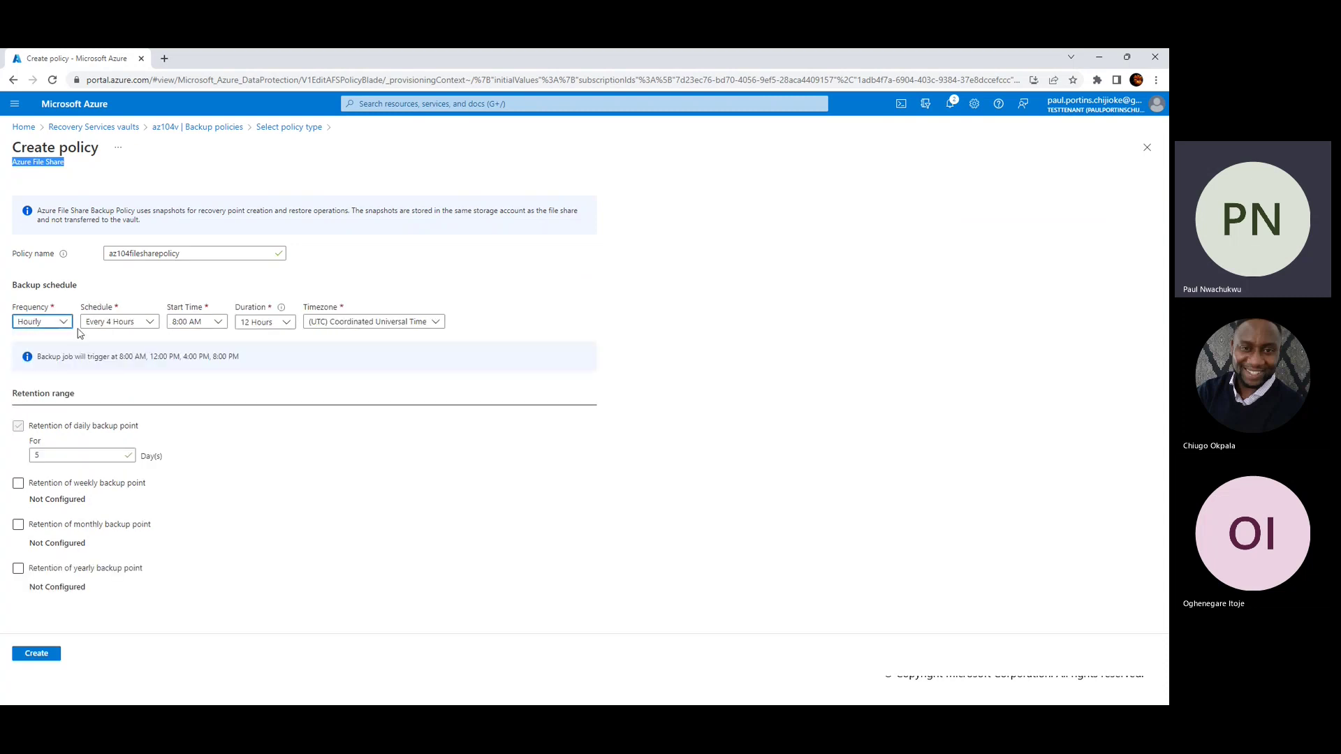
{"action": "left_click", "coordinate": [60, 322]}
{"action": "left_click", "coordinate": [59, 342]}
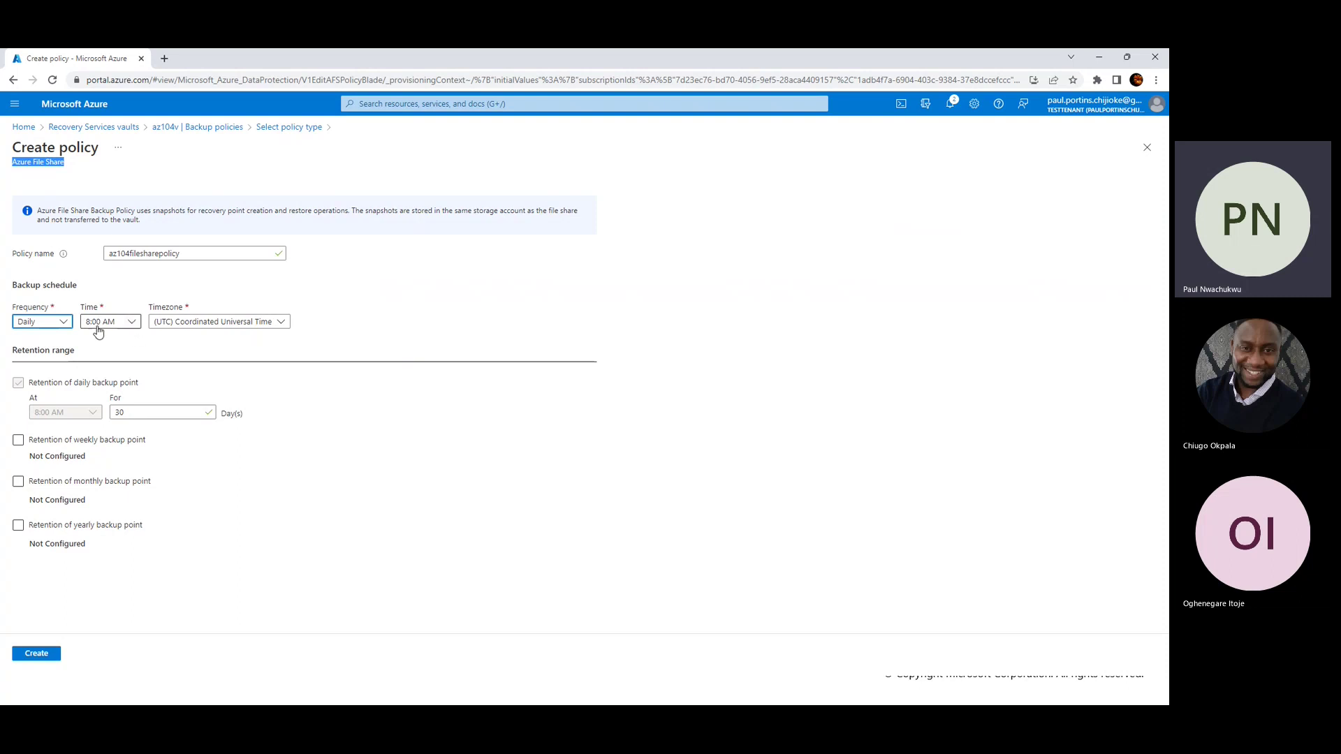
- Keep the backup time at 8:00 AM in (UTC) Coordinated Universal Time
{"action": "left_click", "coordinate": [101, 325]}
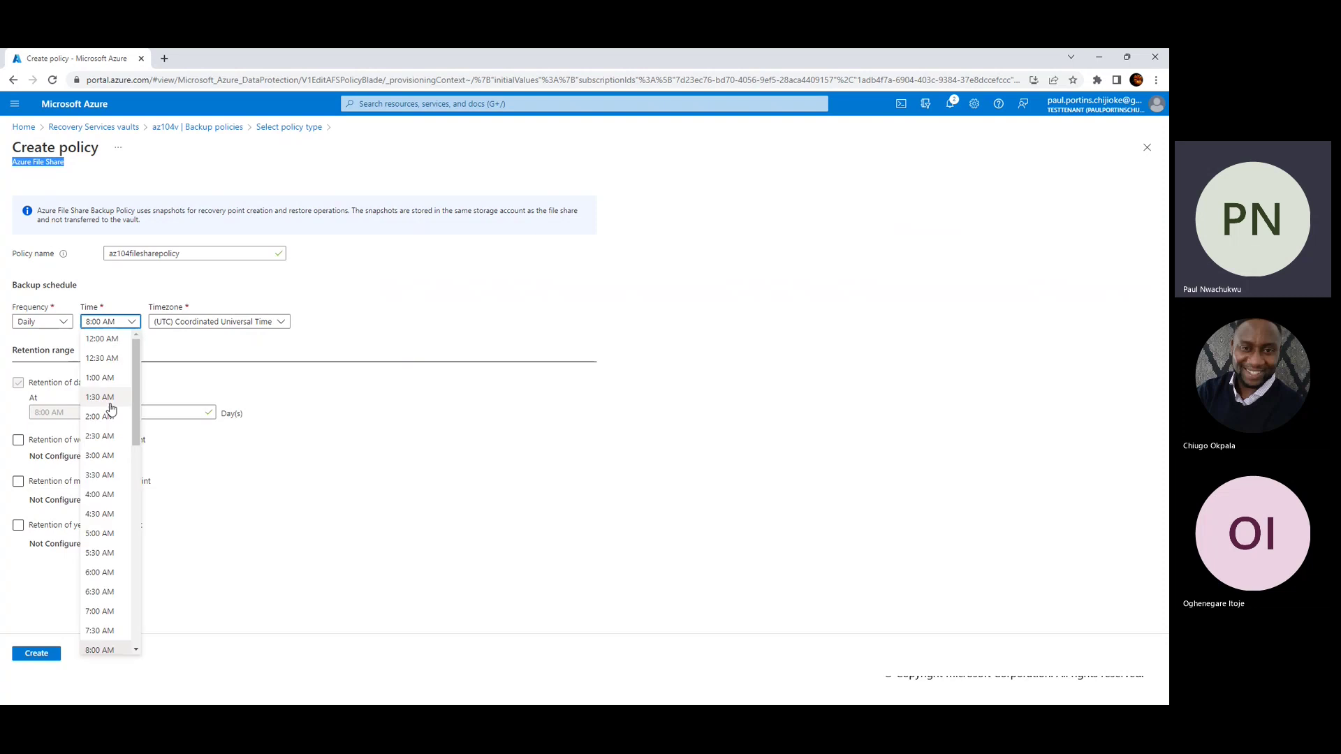
{"action": "scroll", "coordinate": [108, 477], "scroll_direction": "down", "scroll_amount": 3}
{"action": "scroll", "coordinate": [133, 481], "scroll_direction": "up", "scroll_amount": 3}
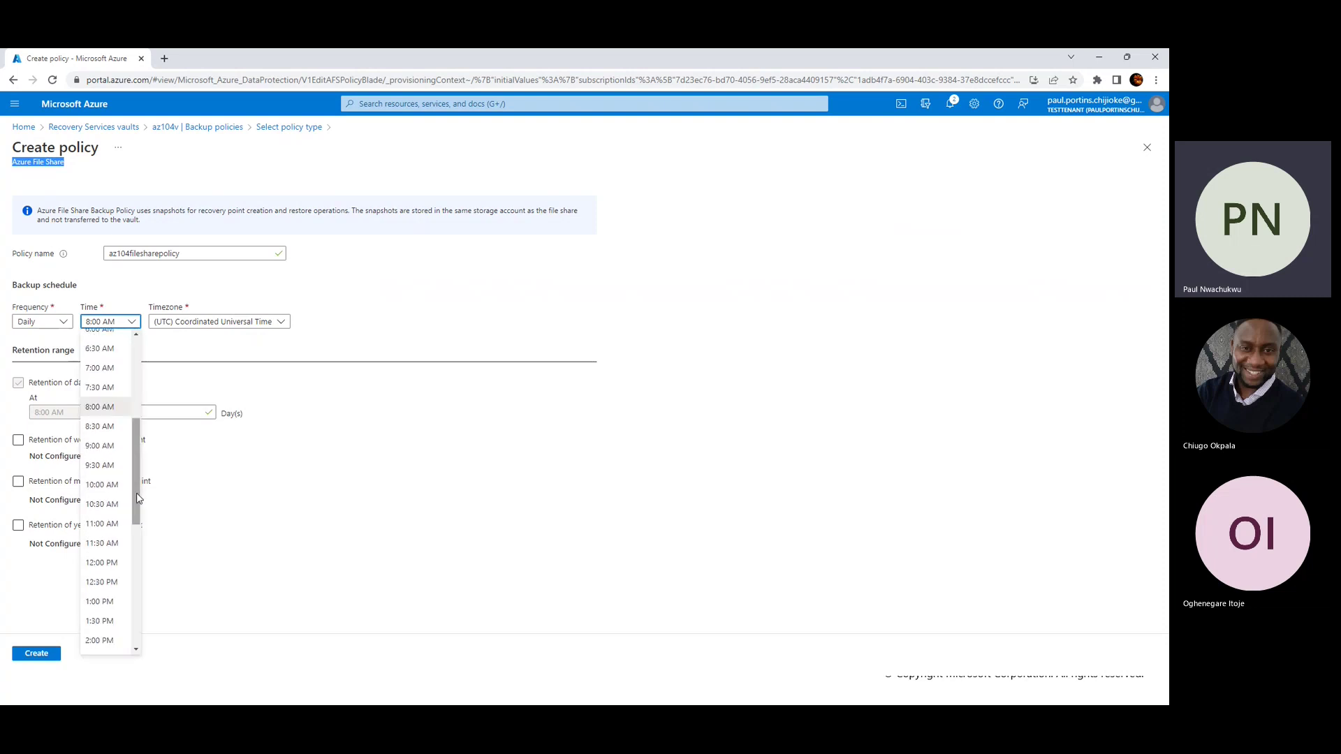
{"action": "left_click", "coordinate": [262, 360]}
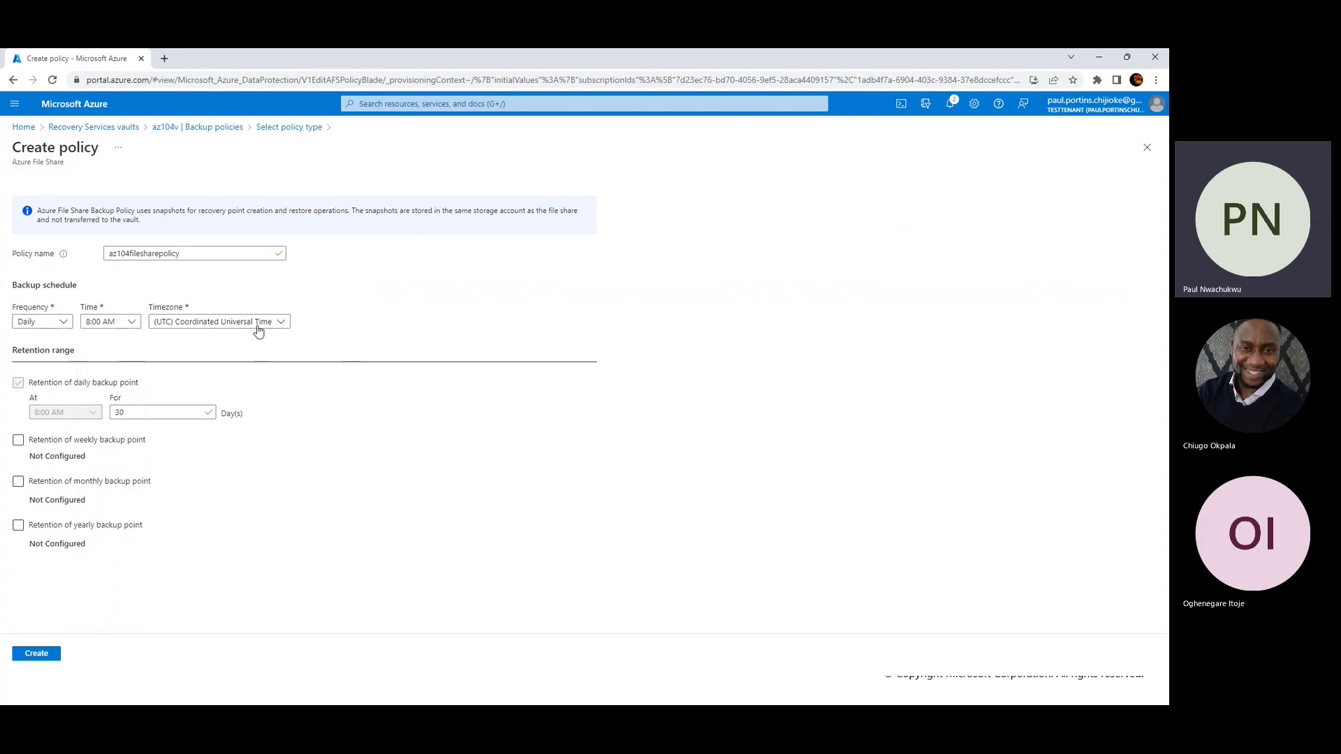
{"action": "left_click", "coordinate": [255, 323]}
{"action": "scroll", "coordinate": [228, 505], "scroll_direction": "down", "scroll_amount": 20}
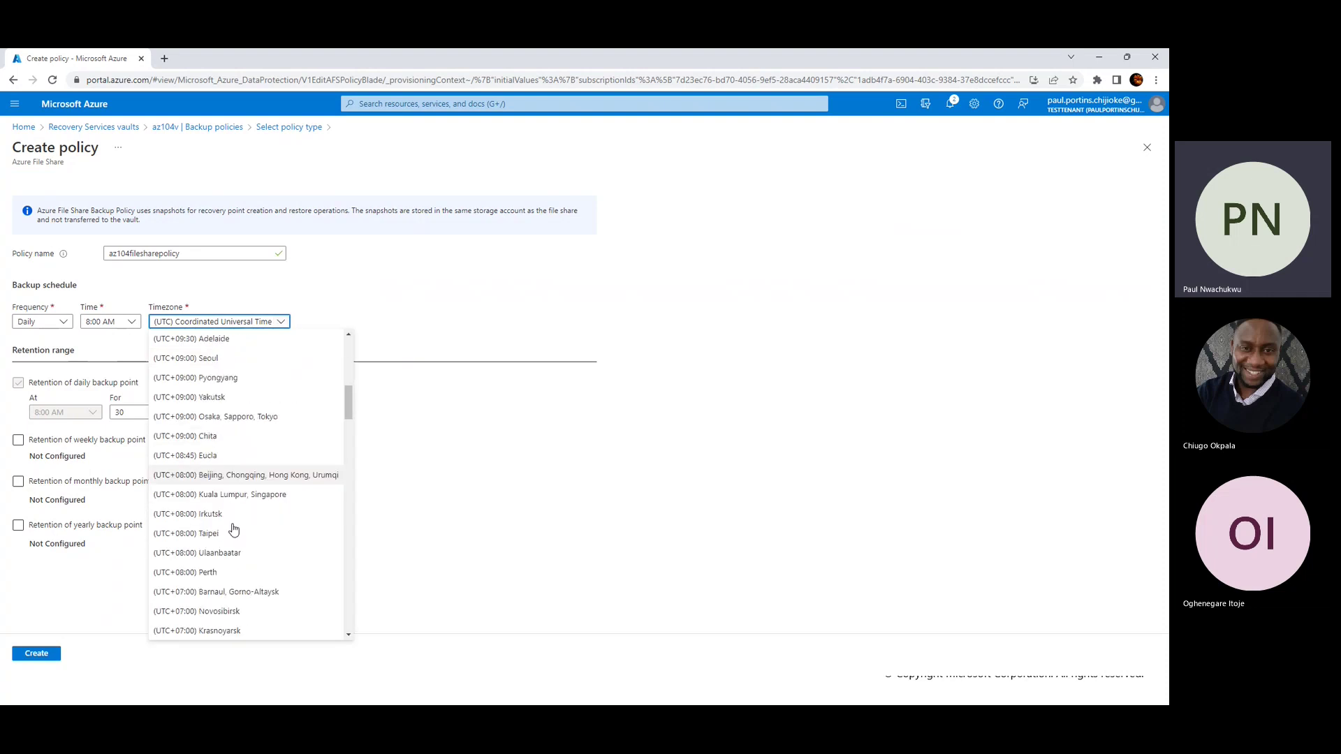
{"action": "scroll", "coordinate": [246, 539], "scroll_direction": "down", "scroll_amount": 5}
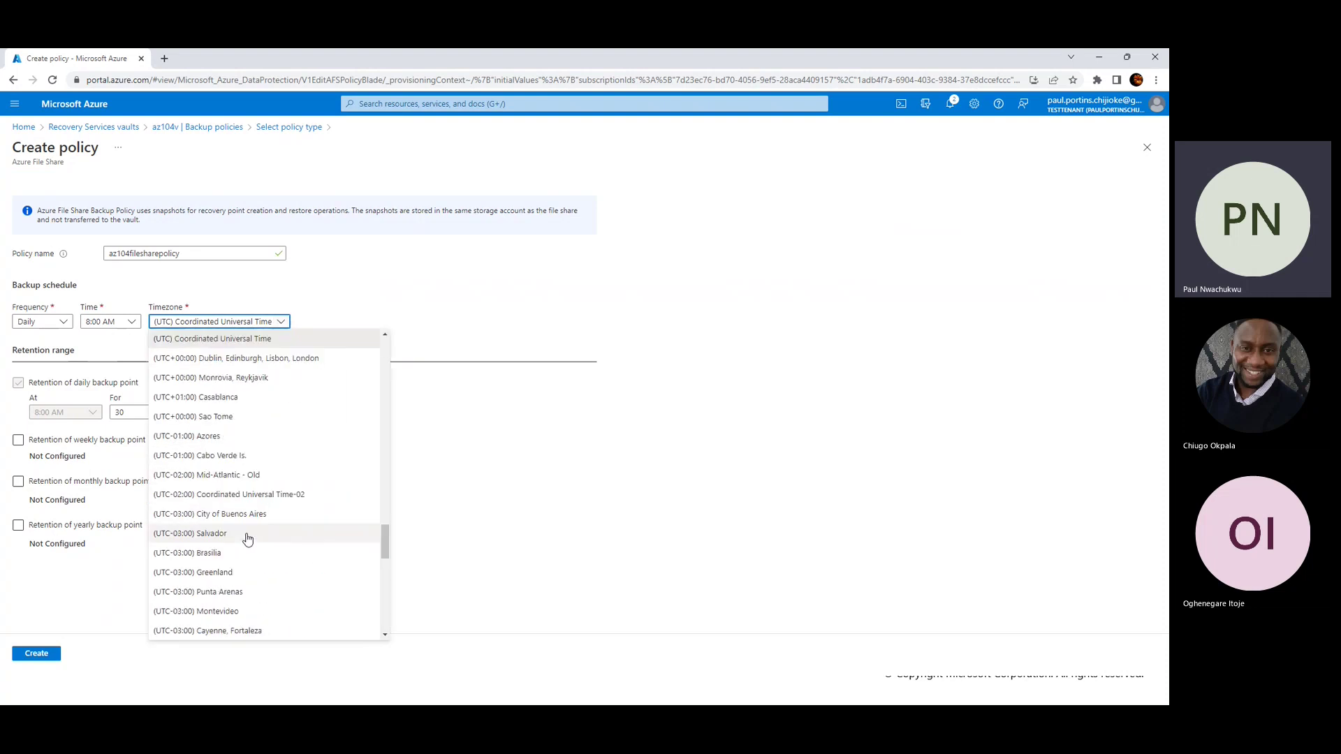
{"action": "scroll", "coordinate": [258, 524], "scroll_direction": "up", "scroll_amount": 5}
{"action": "scroll", "coordinate": [267, 515], "scroll_direction": "up", "scroll_amount": 10}
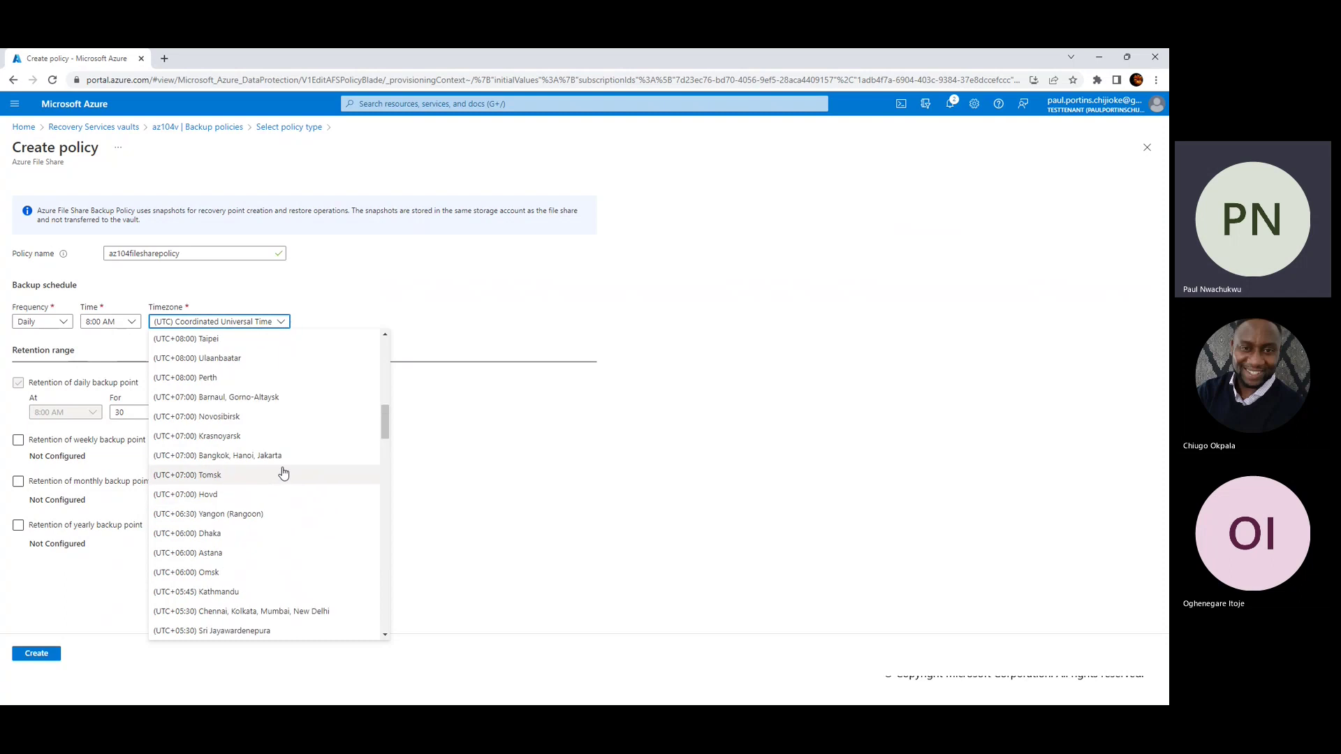
{"action": "left_click", "coordinate": [218, 401]}
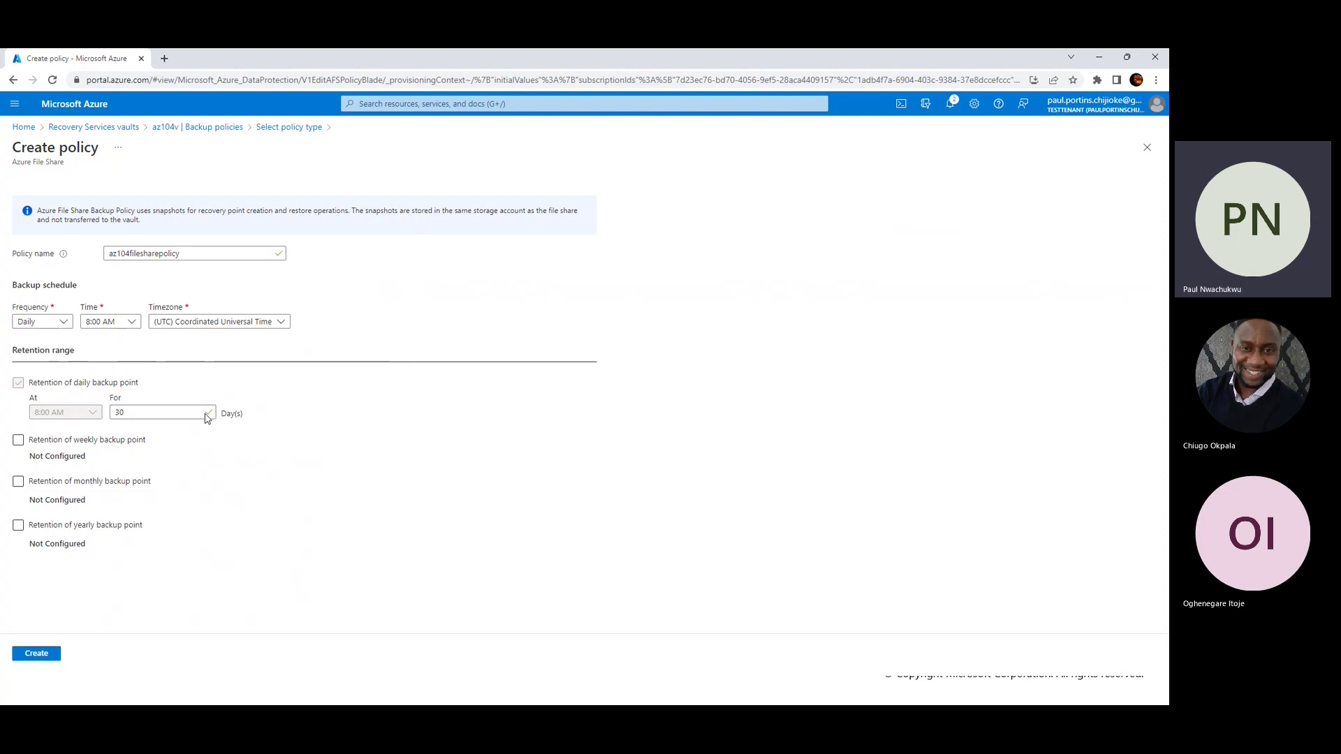
- Set daily backup retention to 30 days
{"action": "left_click", "coordinate": [143, 412]}
{"action": "key", "text": "BackSpace"}
{"action": "key", "text": "BackSpace"}
{"action": "type", "text": "60"}
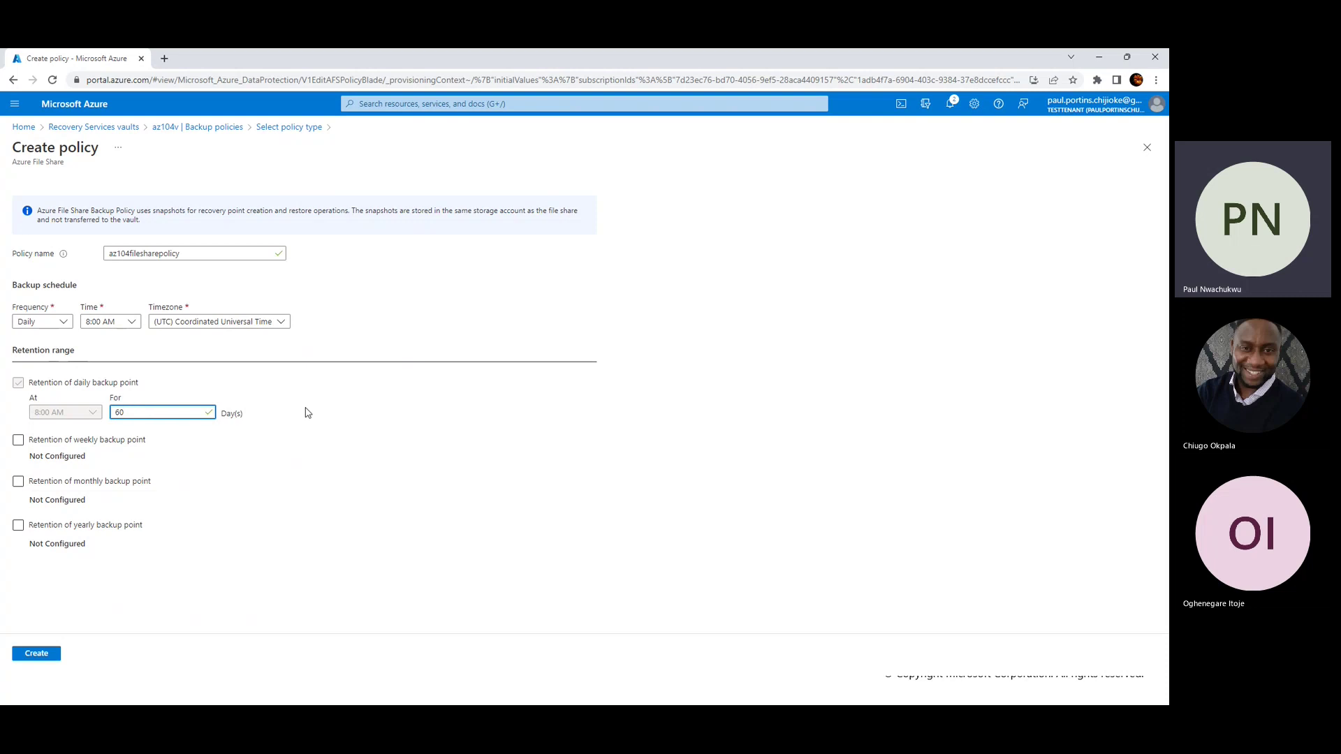
{"action": "left_click", "coordinate": [307, 414]}
{"action": "left_click", "coordinate": [132, 416]}
{"action": "key", "text": "BackSpace"}
{"action": "key", "text": "BackSpace"}
{"action": "type", "text": "30"}
{"action": "left_click", "coordinate": [344, 518]}
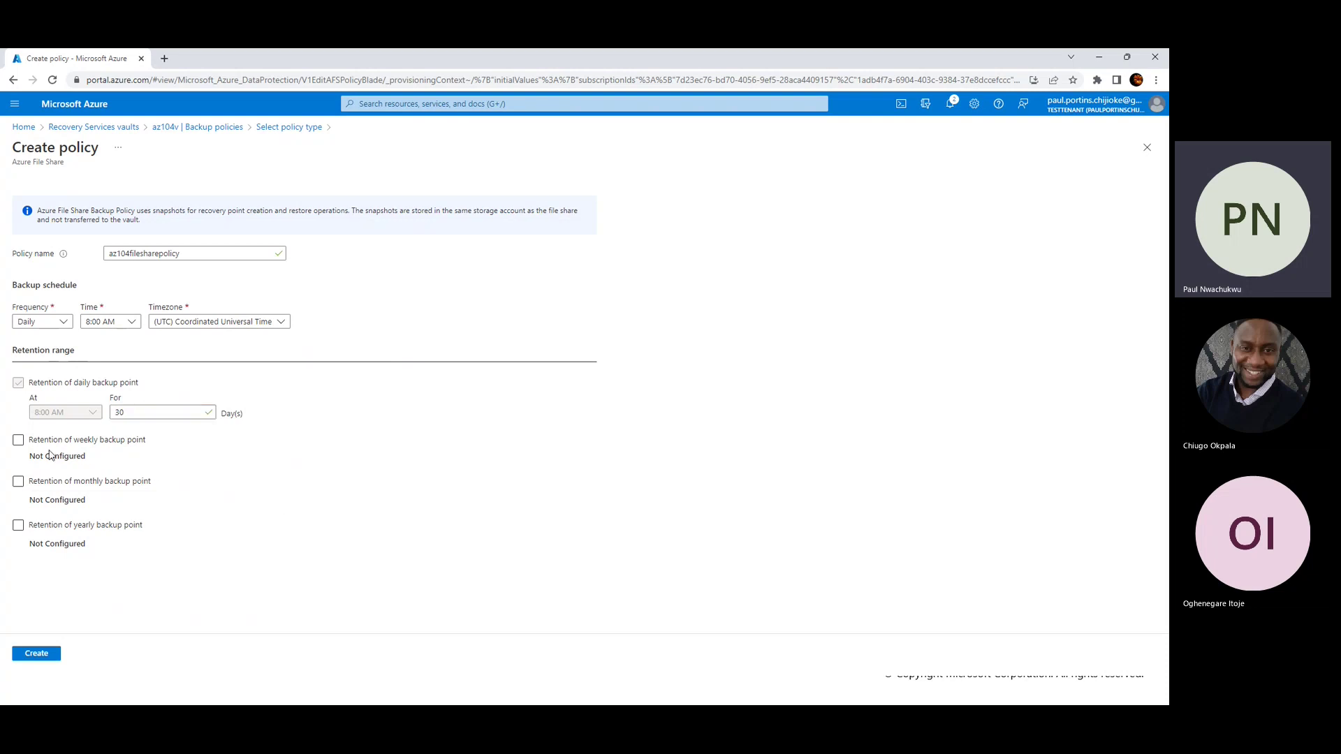
- Try weekly retention on Monday for 12 weeks, then leave weekly retention off
{"action": "left_click", "coordinate": [18, 442]}
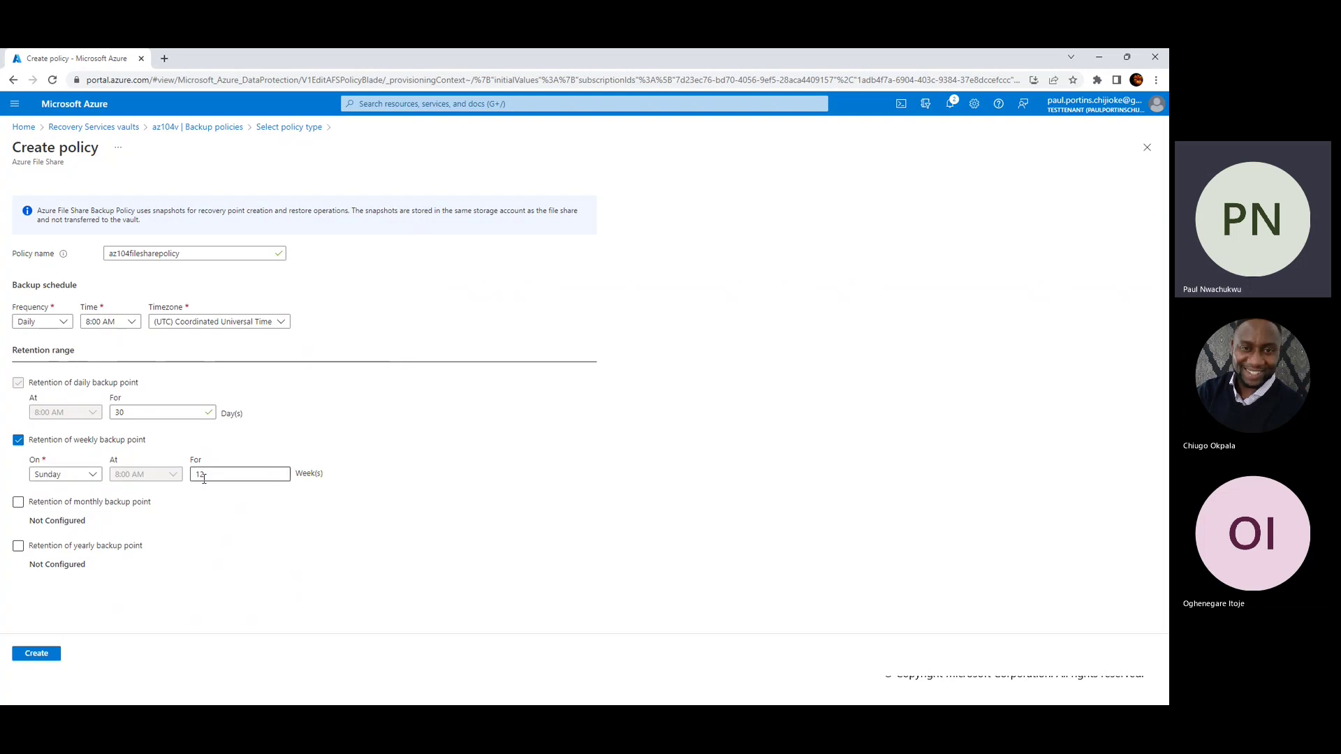
{"action": "left_click", "coordinate": [94, 477]}
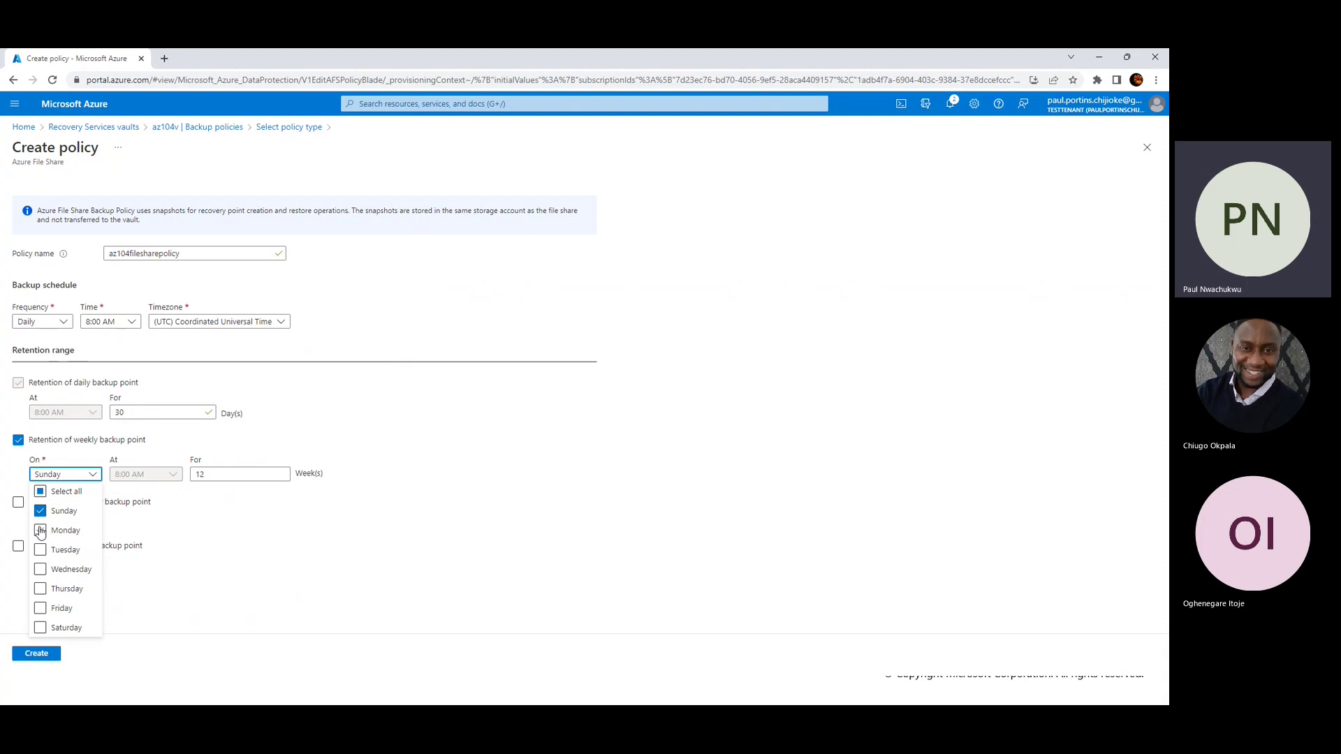
{"action": "left_click", "coordinate": [49, 530]}
{"action": "left_click", "coordinate": [85, 551]}
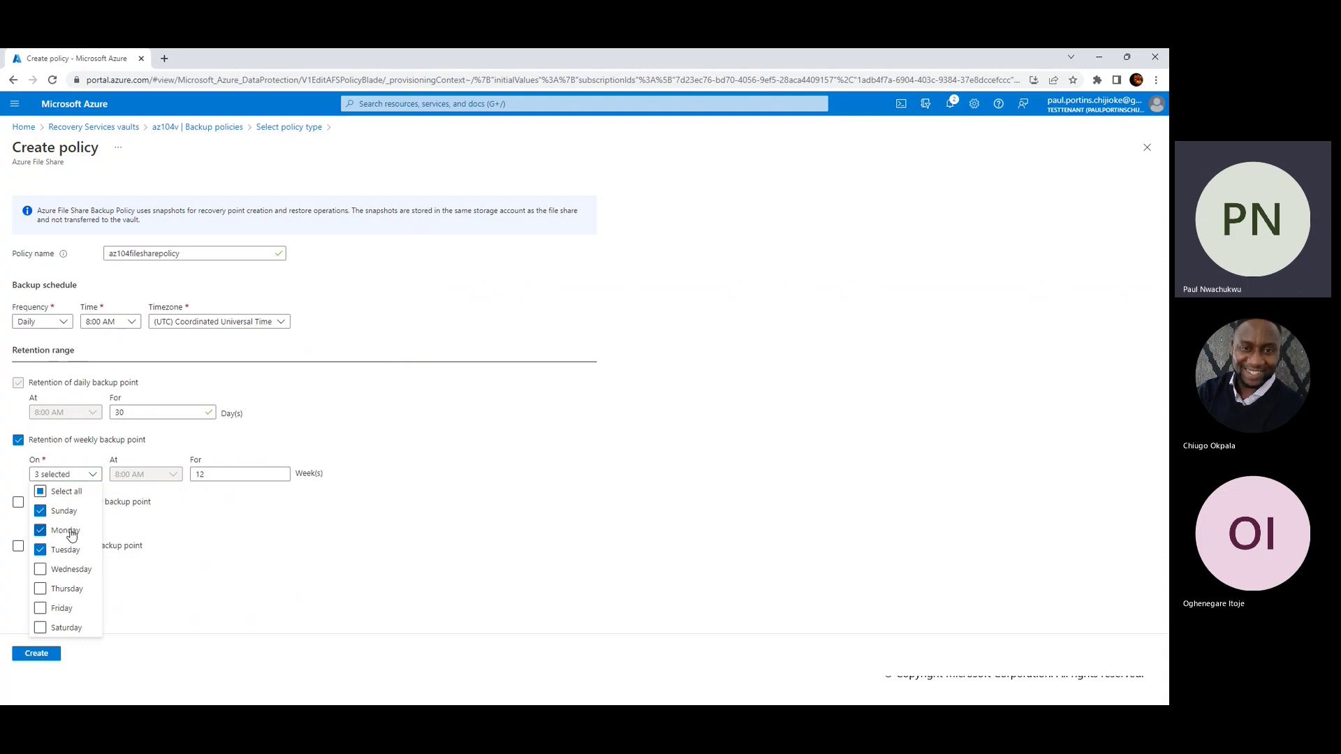
{"action": "left_click", "coordinate": [40, 511]}
{"action": "left_click", "coordinate": [40, 550]}
{"action": "left_click", "coordinate": [346, 540]}
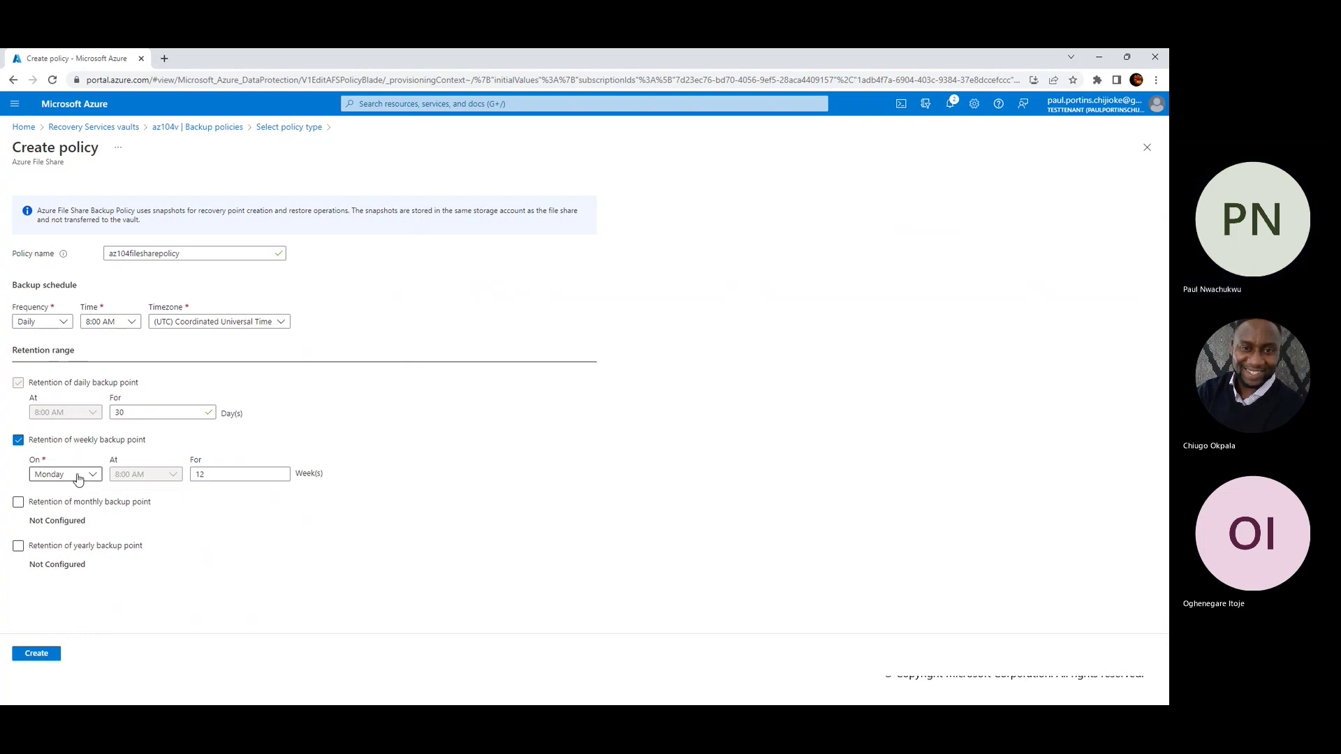
{"action": "left_click", "coordinate": [225, 476]}
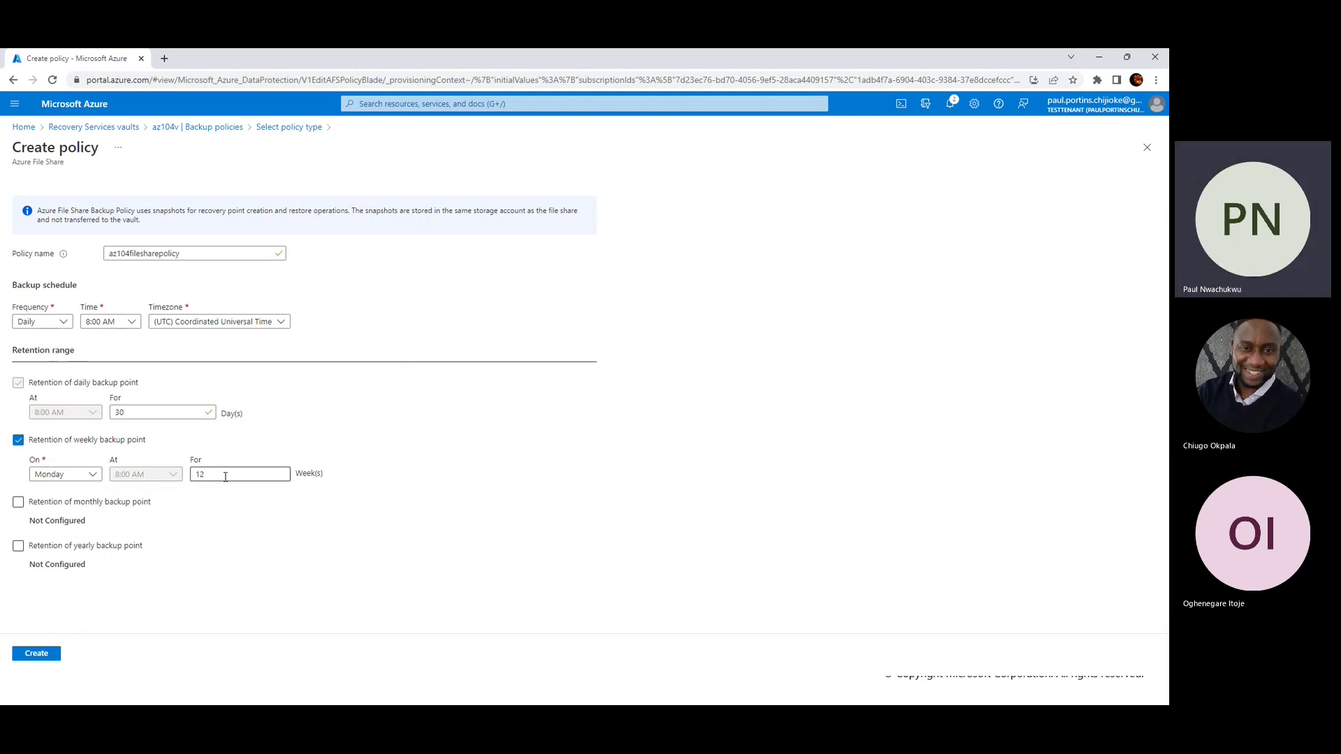
{"action": "left_click", "coordinate": [18, 440]}
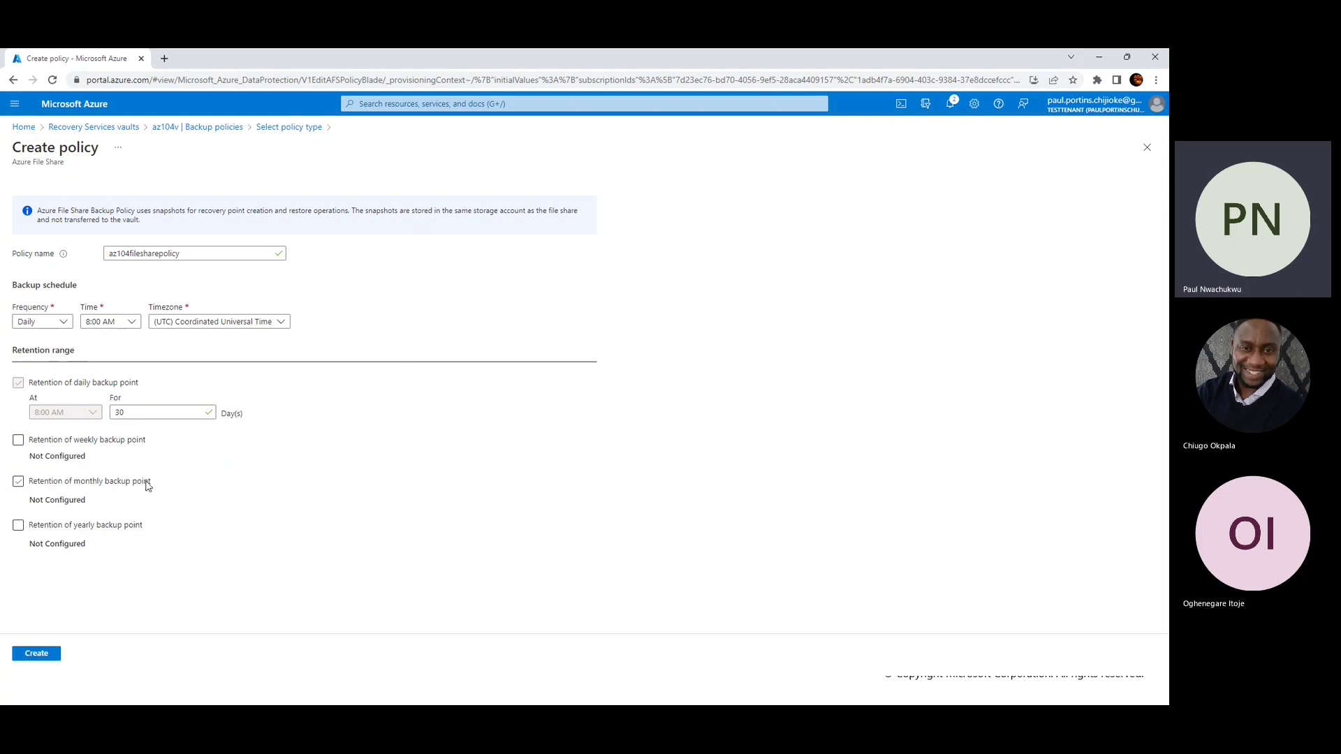
- Leave monthly and yearly retention unchecked and create the file share backup policy
{"action": "left_click", "coordinate": [18, 482]}
{"action": "left_click", "coordinate": [18, 482]}
{"action": "left_click", "coordinate": [18, 525]}
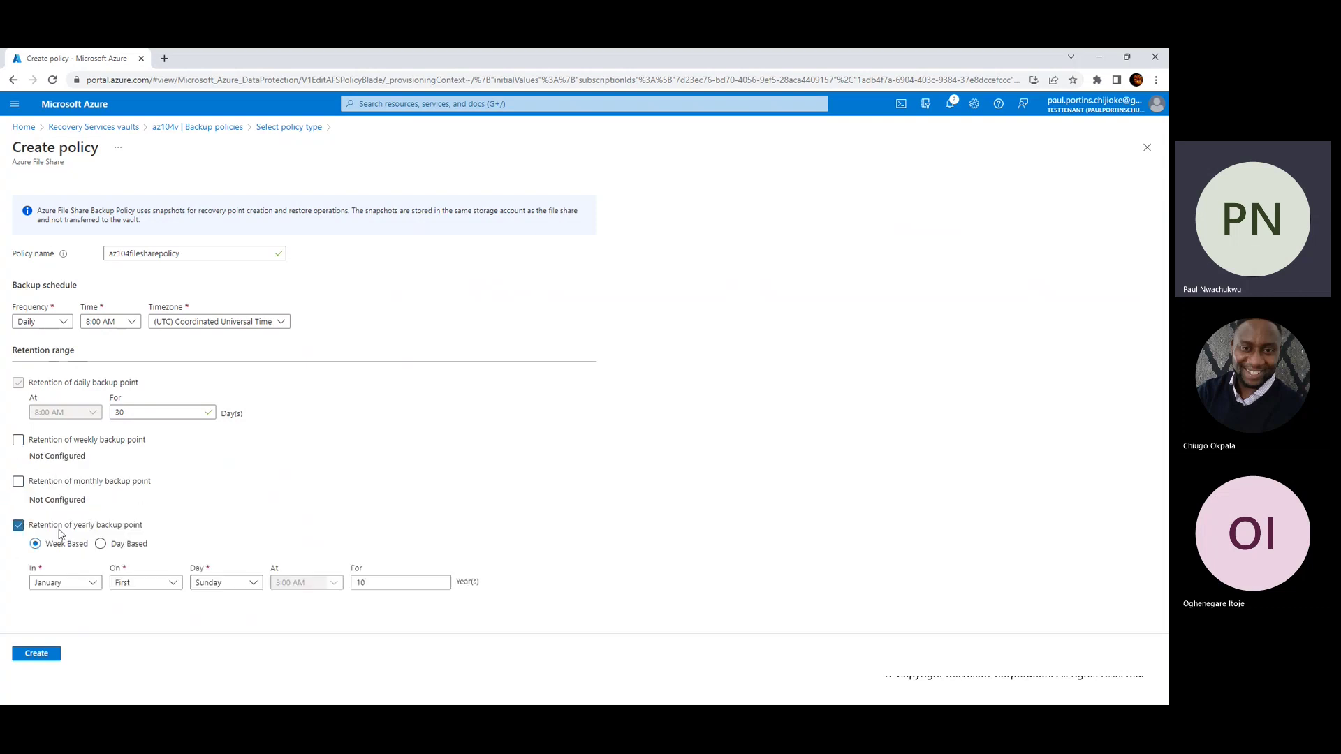
{"action": "left_click", "coordinate": [18, 525]}
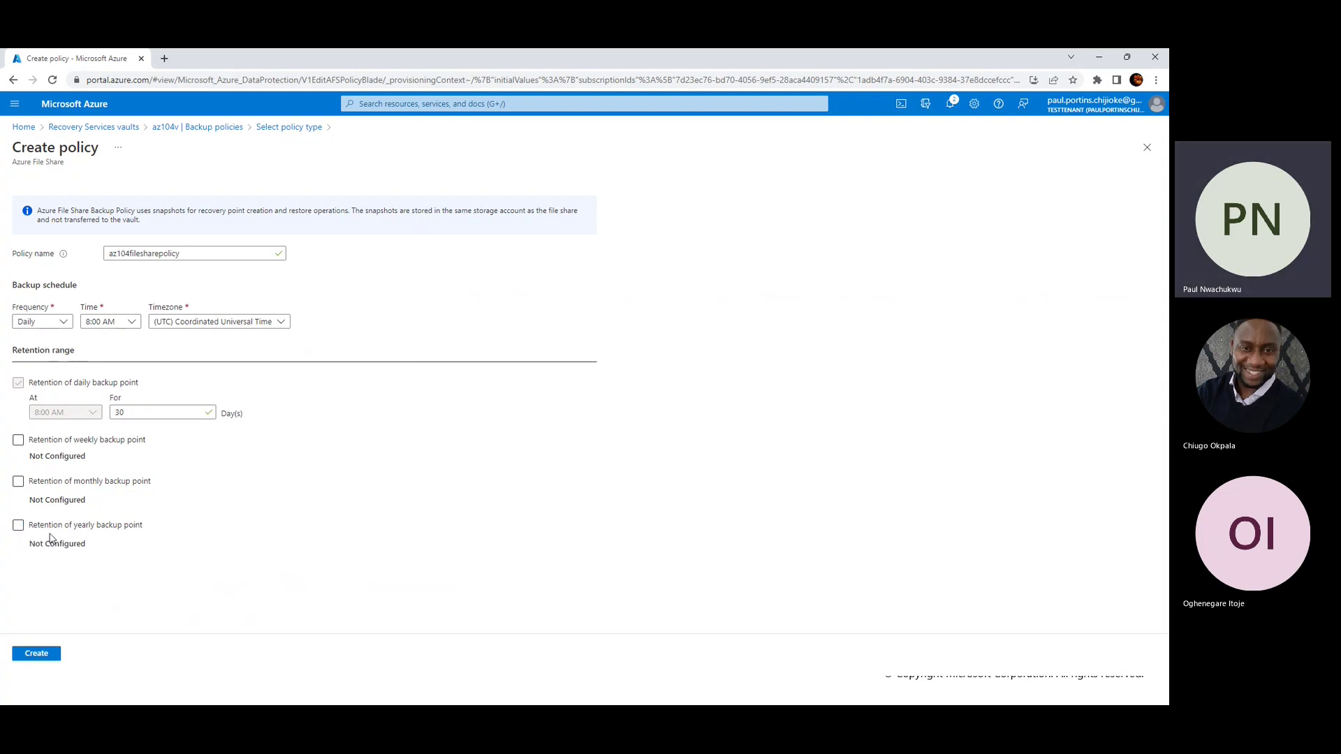
{"action": "left_click", "coordinate": [53, 658]}
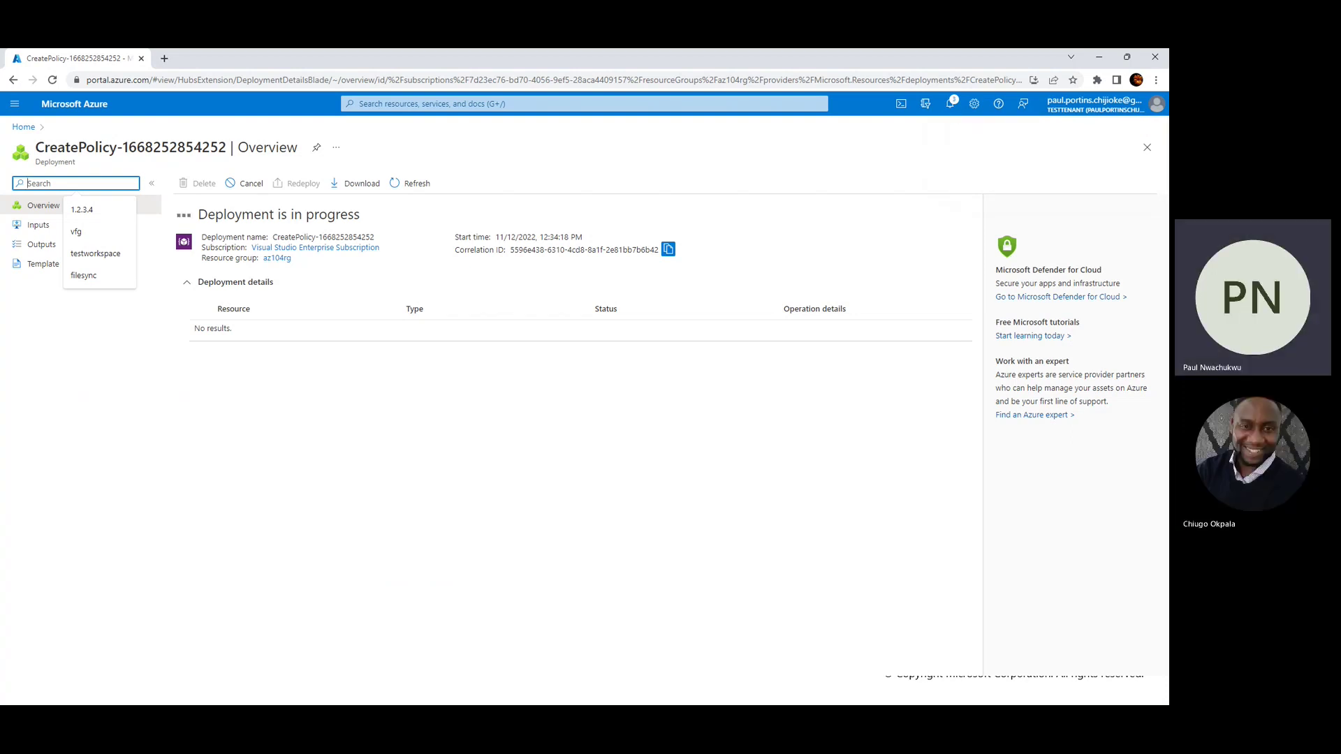
- Return to az104v, confirm az104filesharepolicy in Backup policies, then open Getting started Backup
{"action": "left_click", "coordinate": [257, 328]}
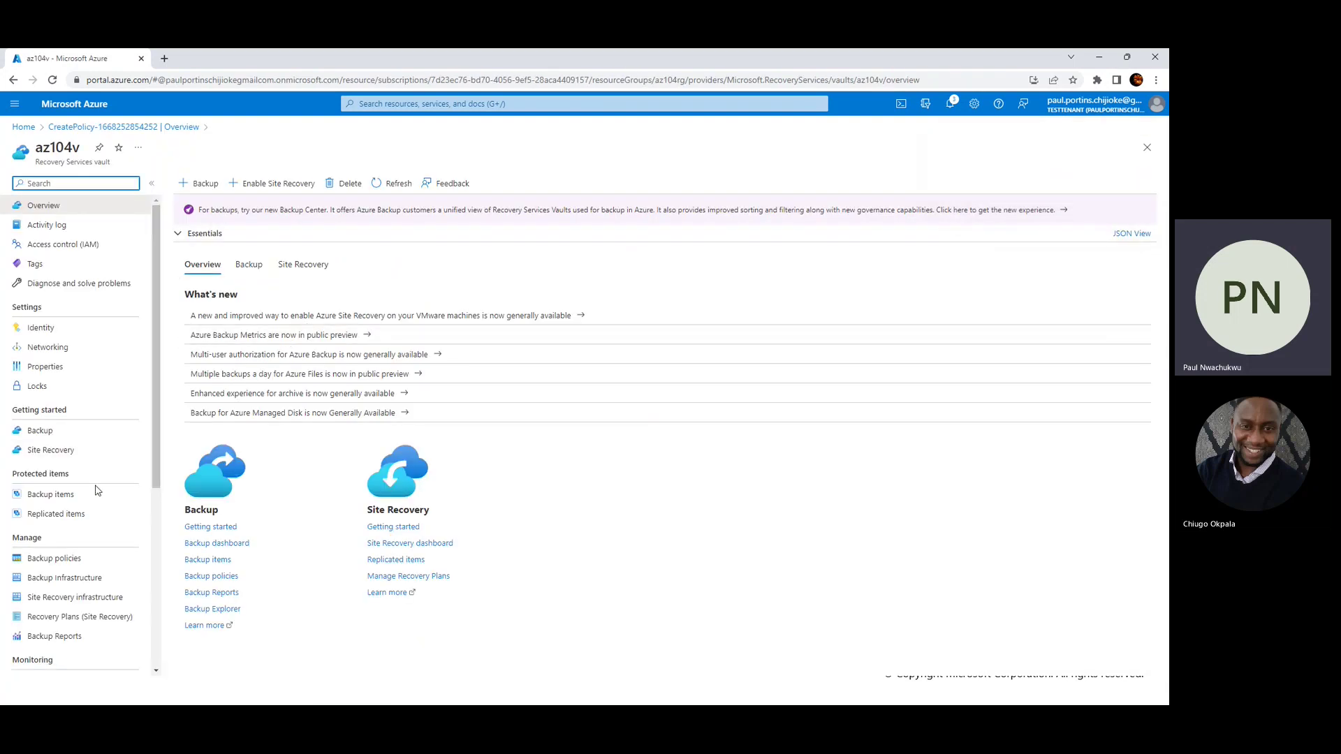
{"action": "left_click", "coordinate": [66, 557]}
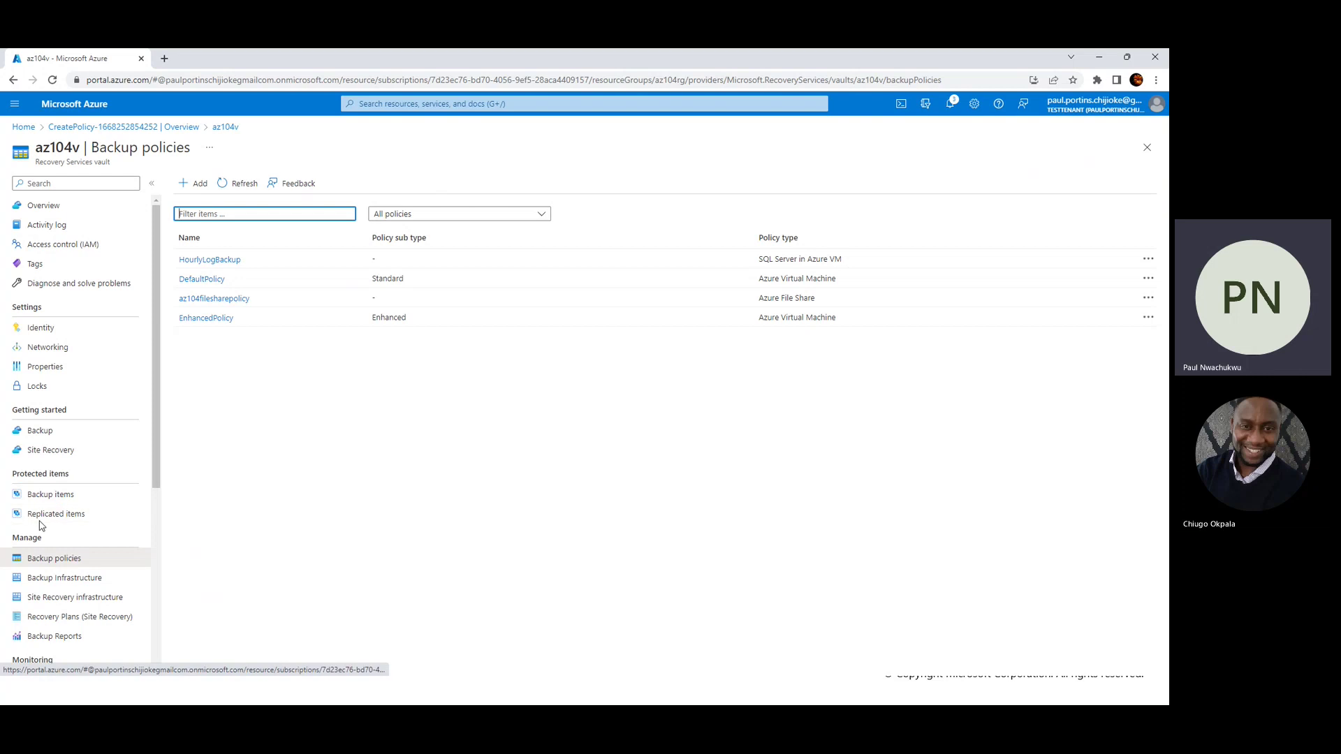
{"action": "left_click", "coordinate": [41, 433]}
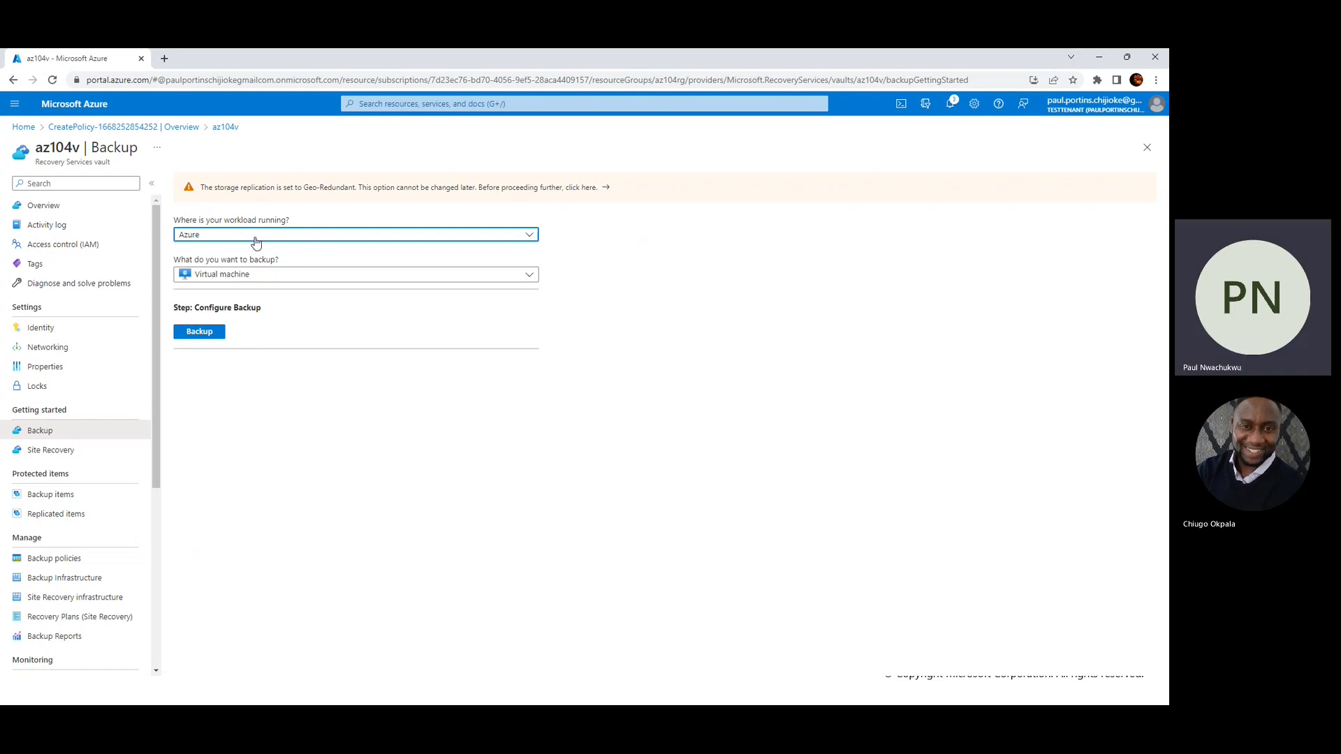
- Choose Azure as the workload location and Azure file share as the backup target
{"action": "left_click", "coordinate": [292, 279]}
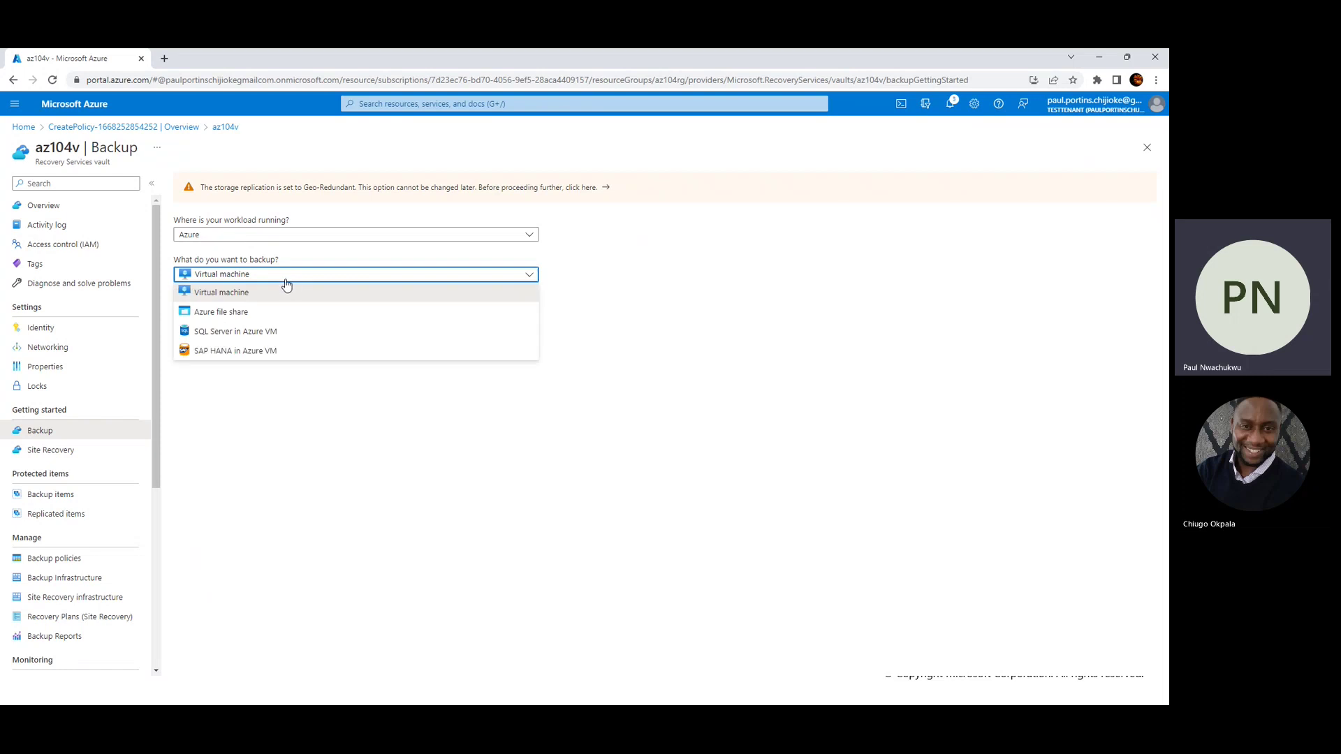
{"action": "left_click", "coordinate": [223, 315]}
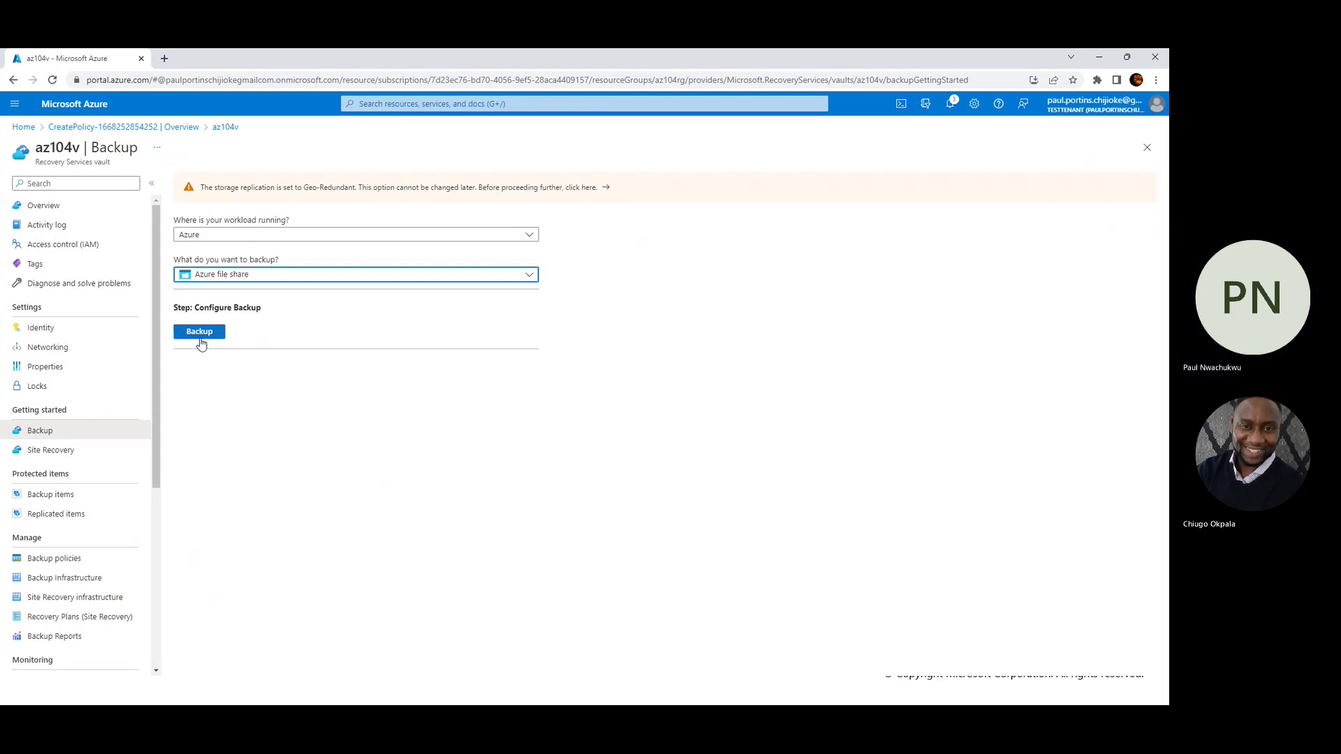
{"action": "left_click", "coordinate": [205, 341]}
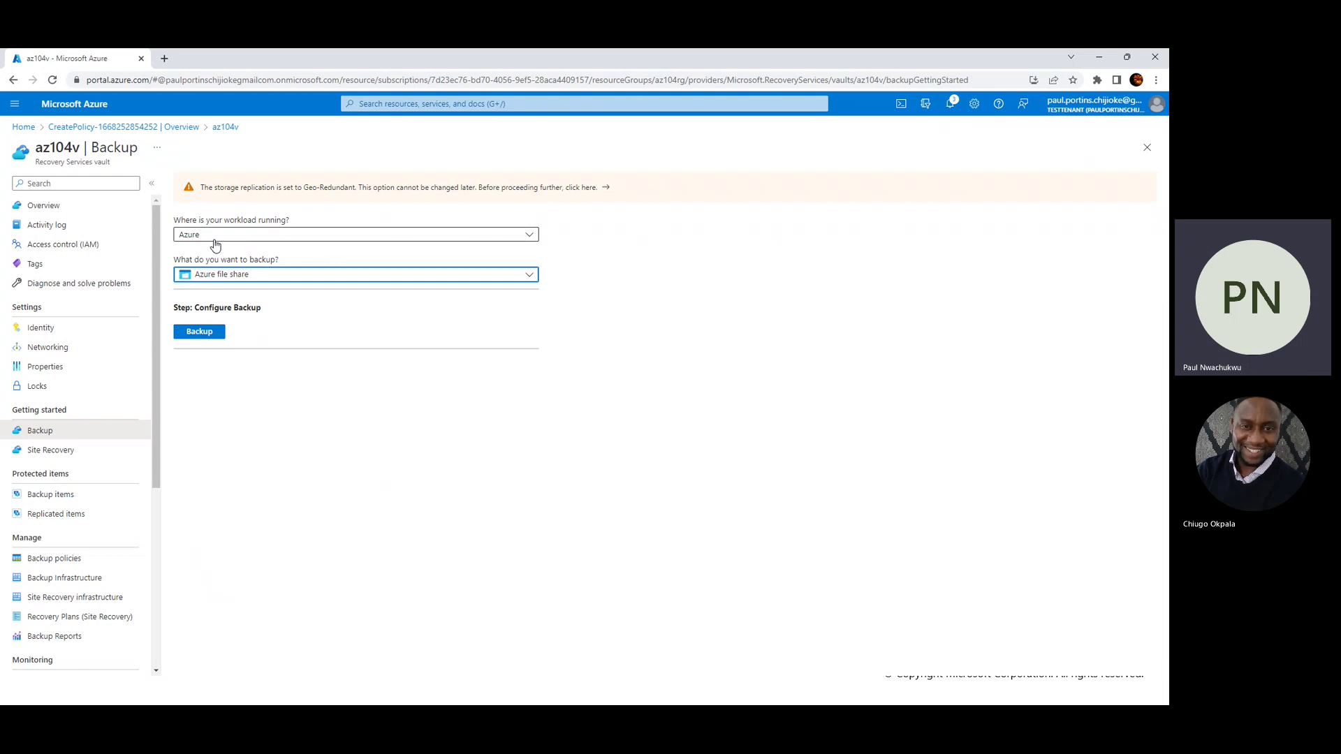
{"action": "left_click", "coordinate": [233, 239]}
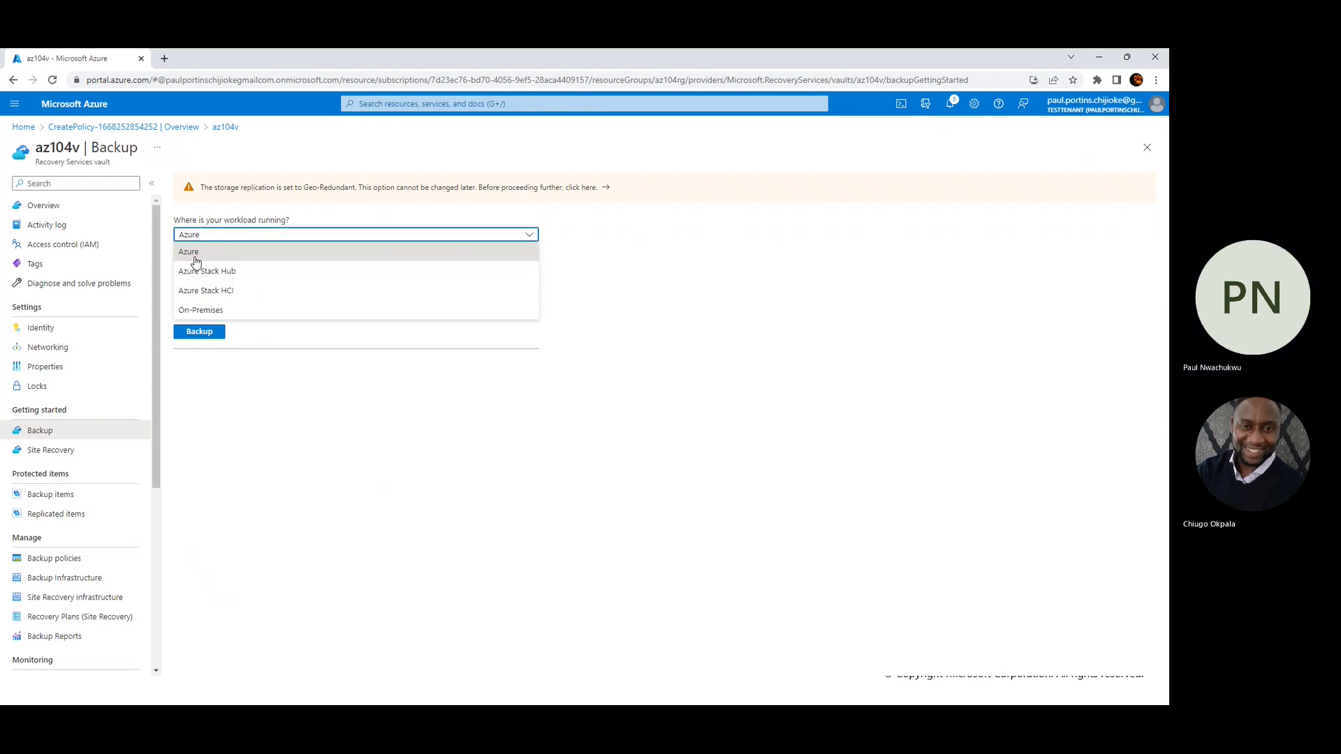
{"action": "left_click", "coordinate": [204, 312]}
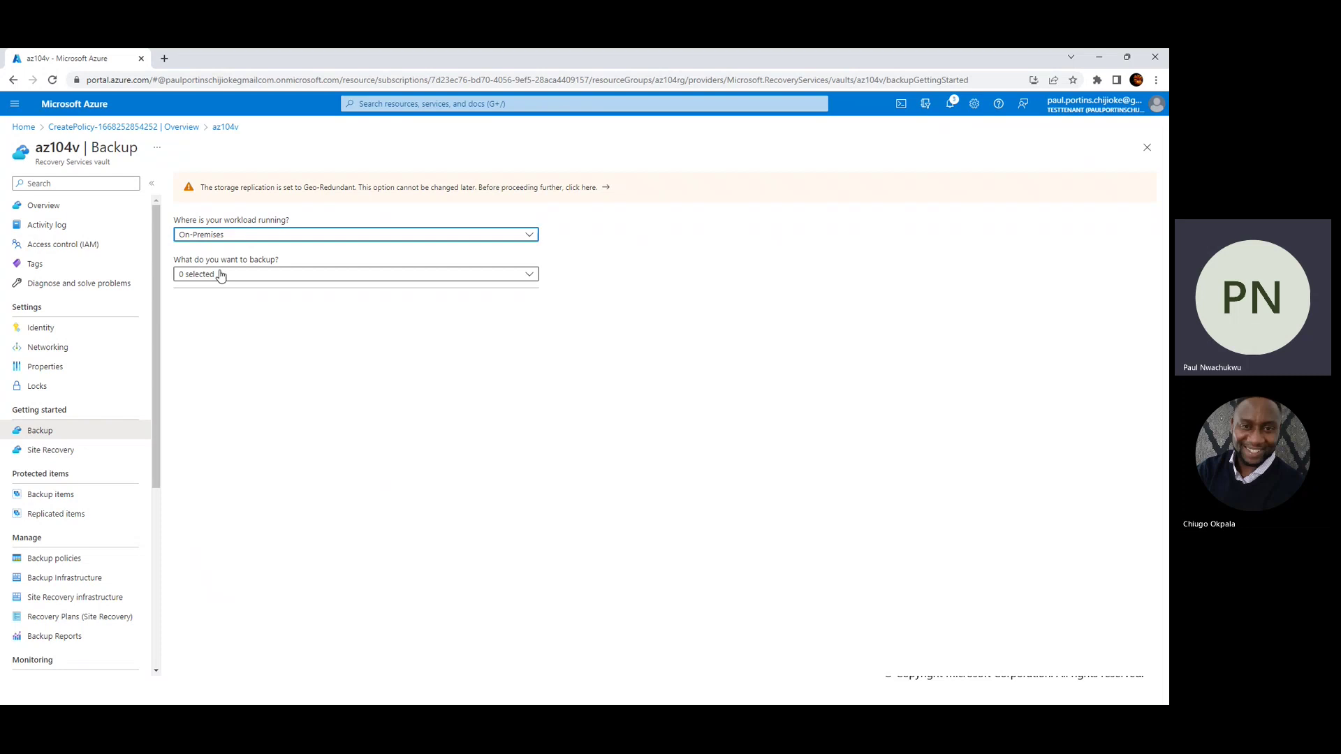
{"action": "left_click", "coordinate": [303, 282]}
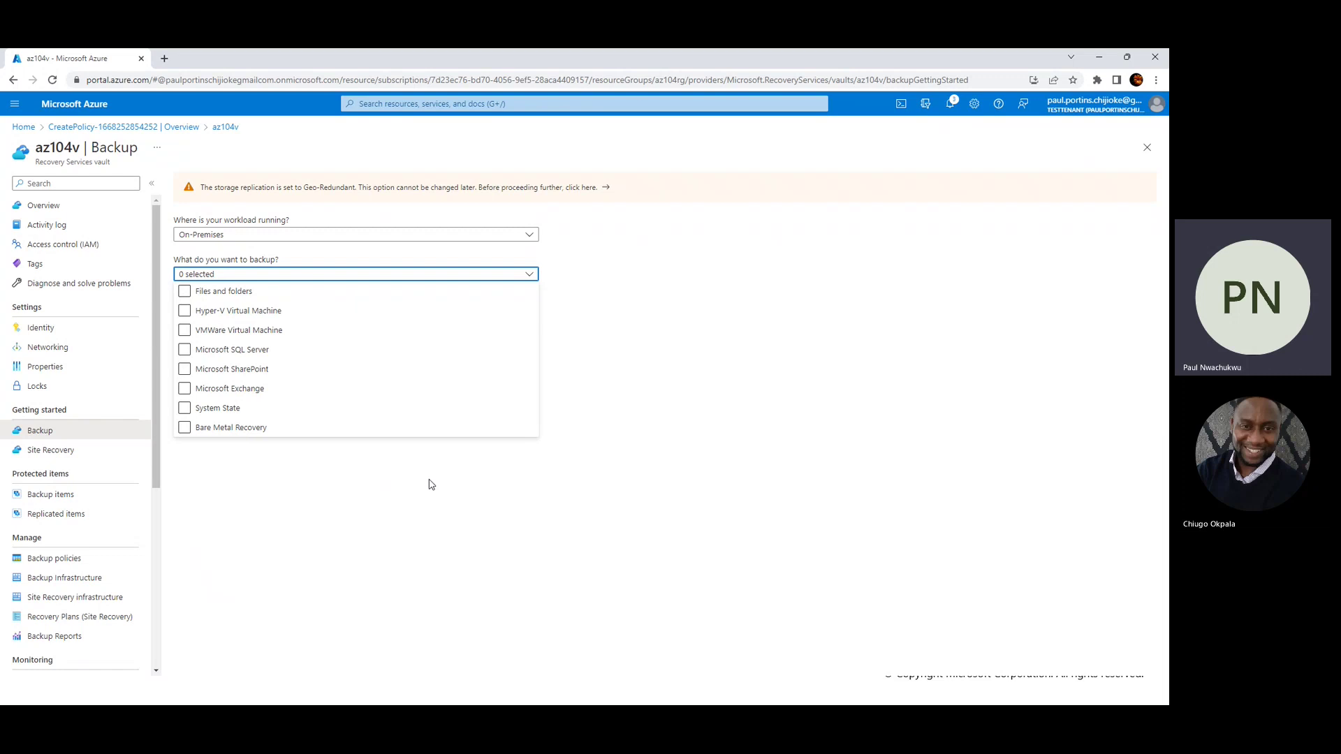
{"action": "left_click", "coordinate": [531, 468]}
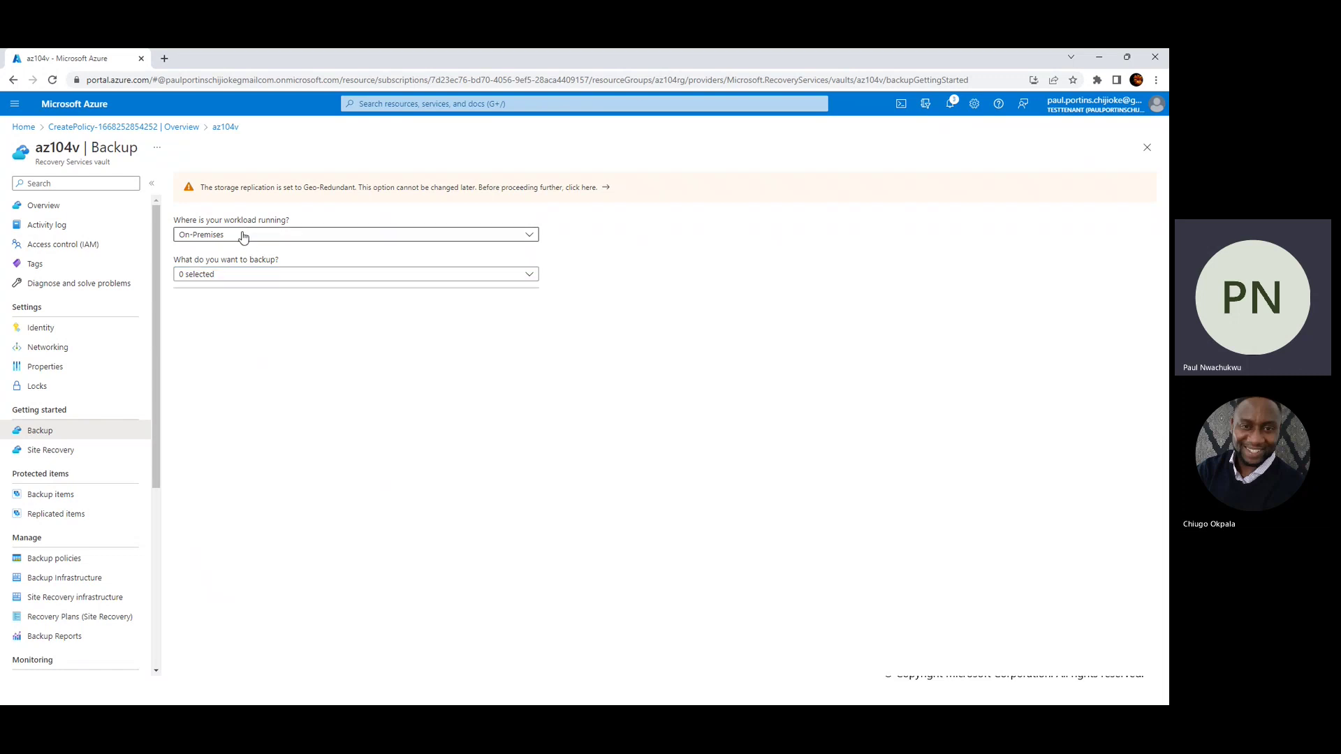
{"action": "left_click", "coordinate": [243, 235]}
{"action": "left_click", "coordinate": [210, 250]}
{"action": "left_click", "coordinate": [273, 274]}
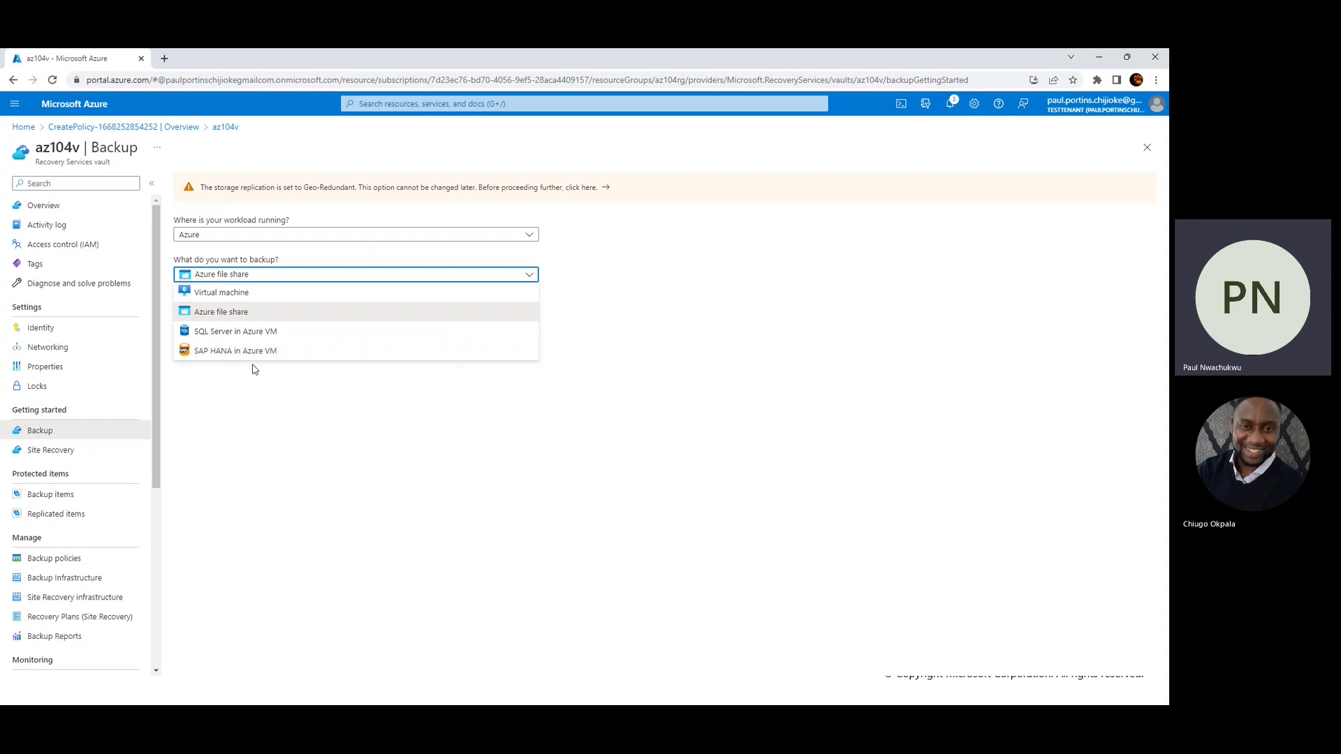
{"action": "left_click", "coordinate": [243, 303]}
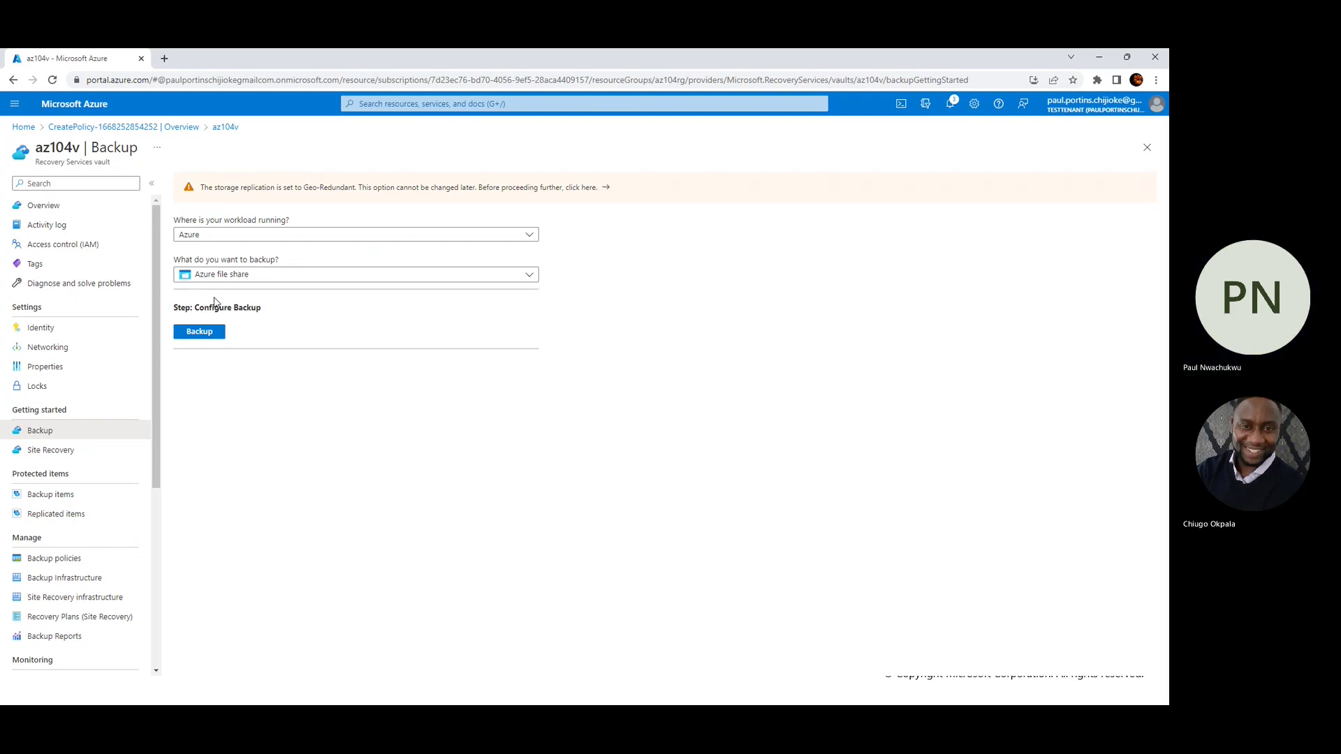
- In Configure Backup, register storage account az104test7889990 with the vault, using az104filesharepolicy
{"action": "left_click", "coordinate": [213, 336]}
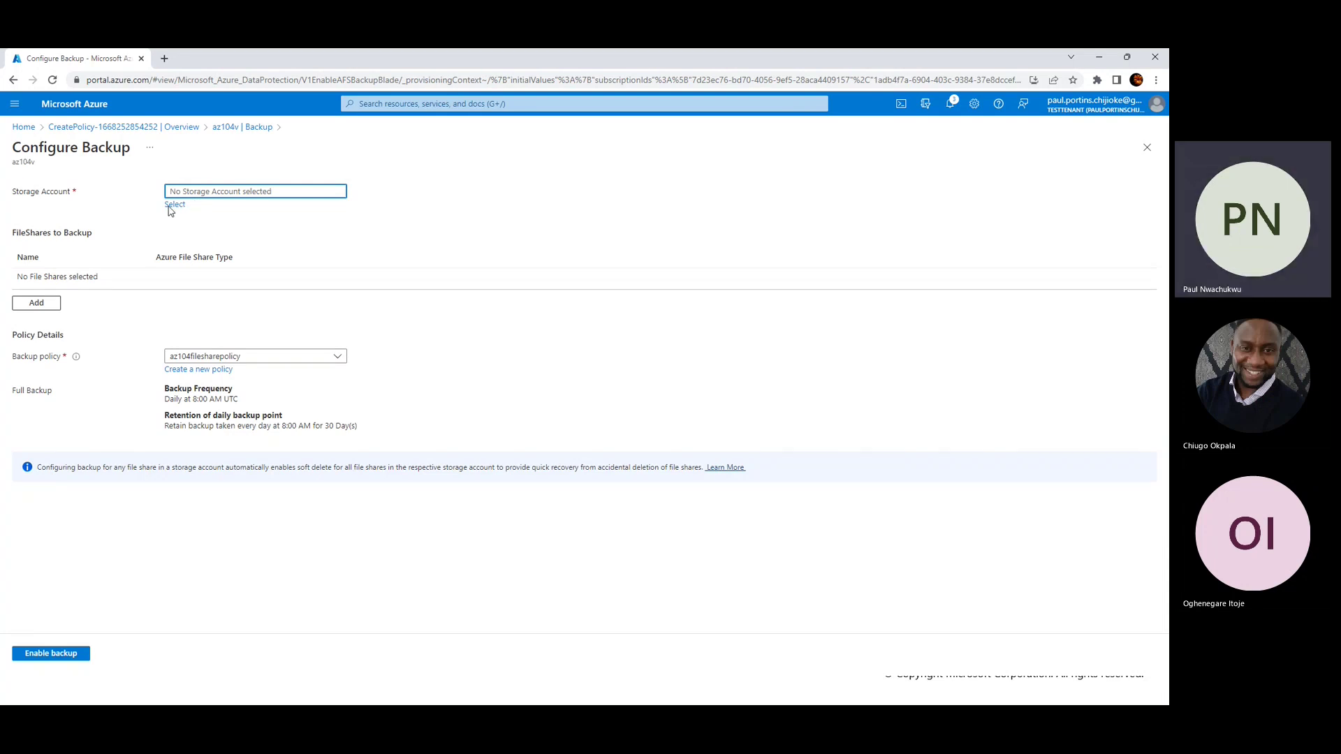
{"action": "left_click", "coordinate": [176, 206]}
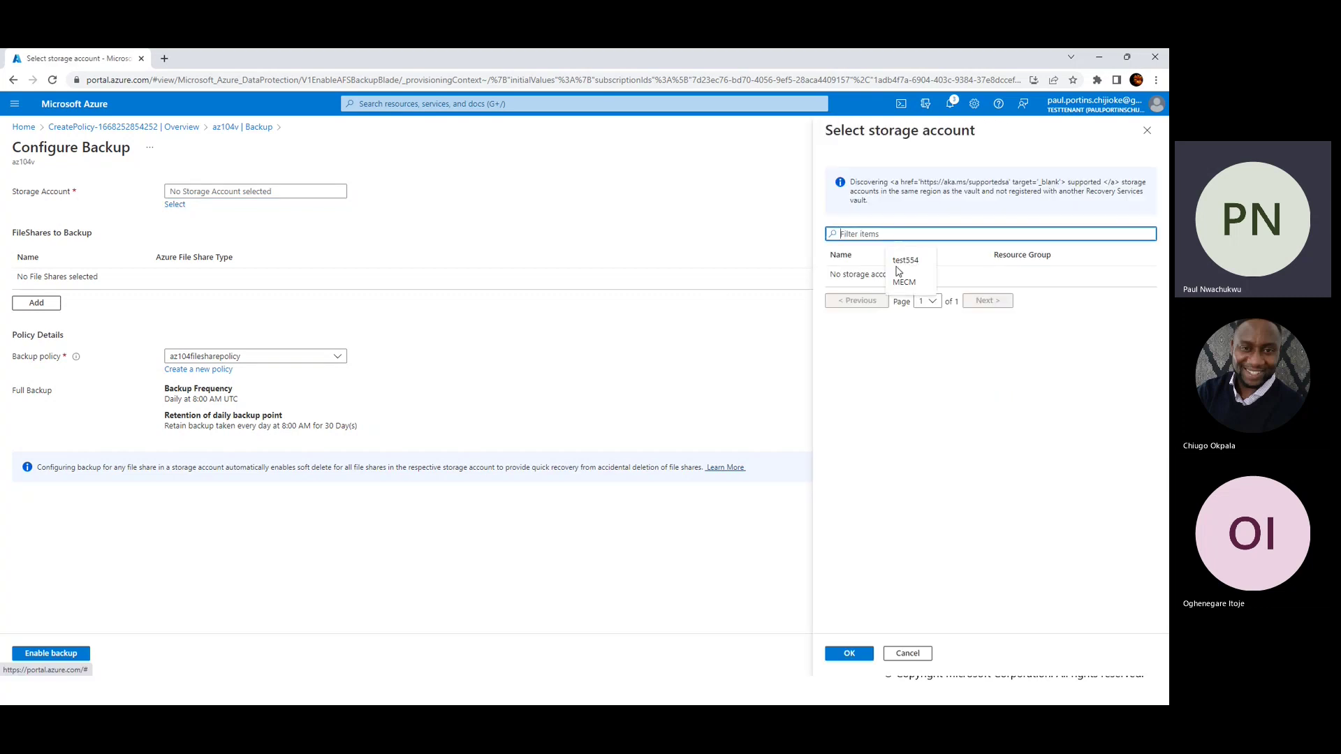
{"action": "left_click", "coordinate": [902, 389]}
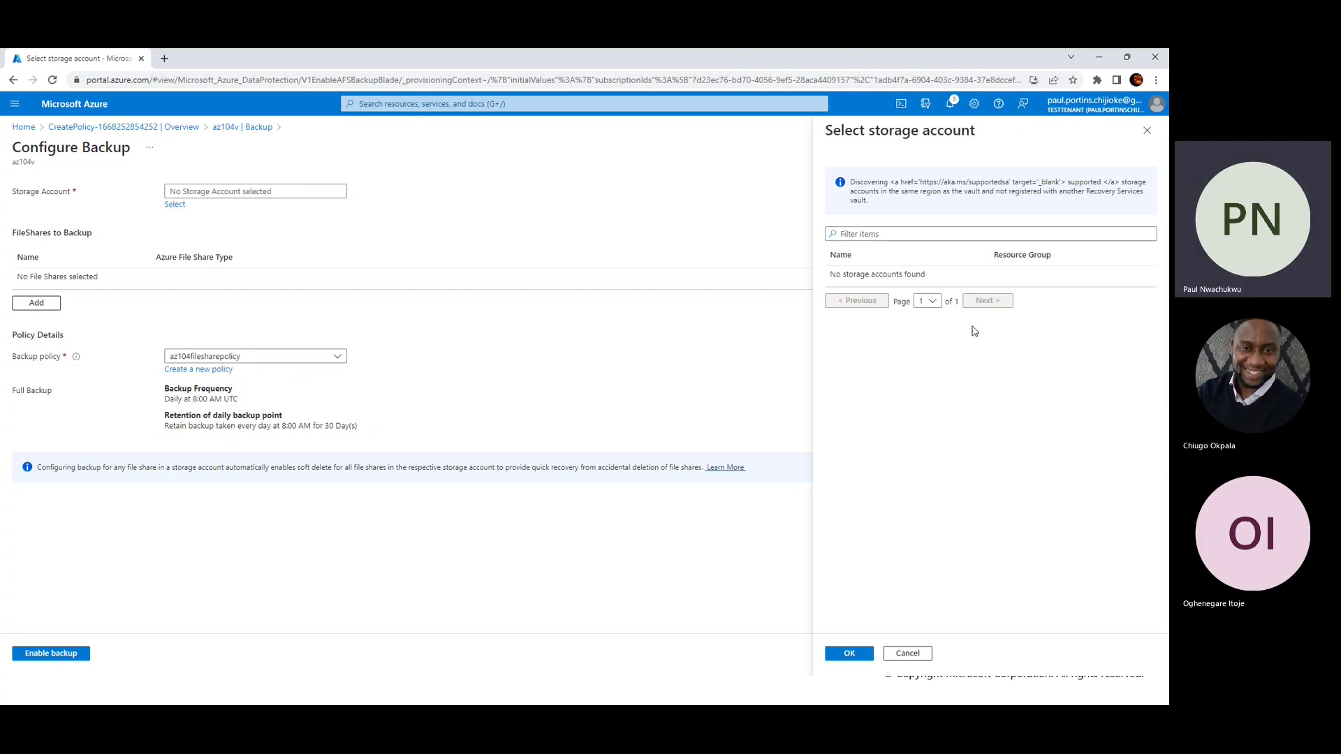
{"action": "left_click", "coordinate": [922, 658]}
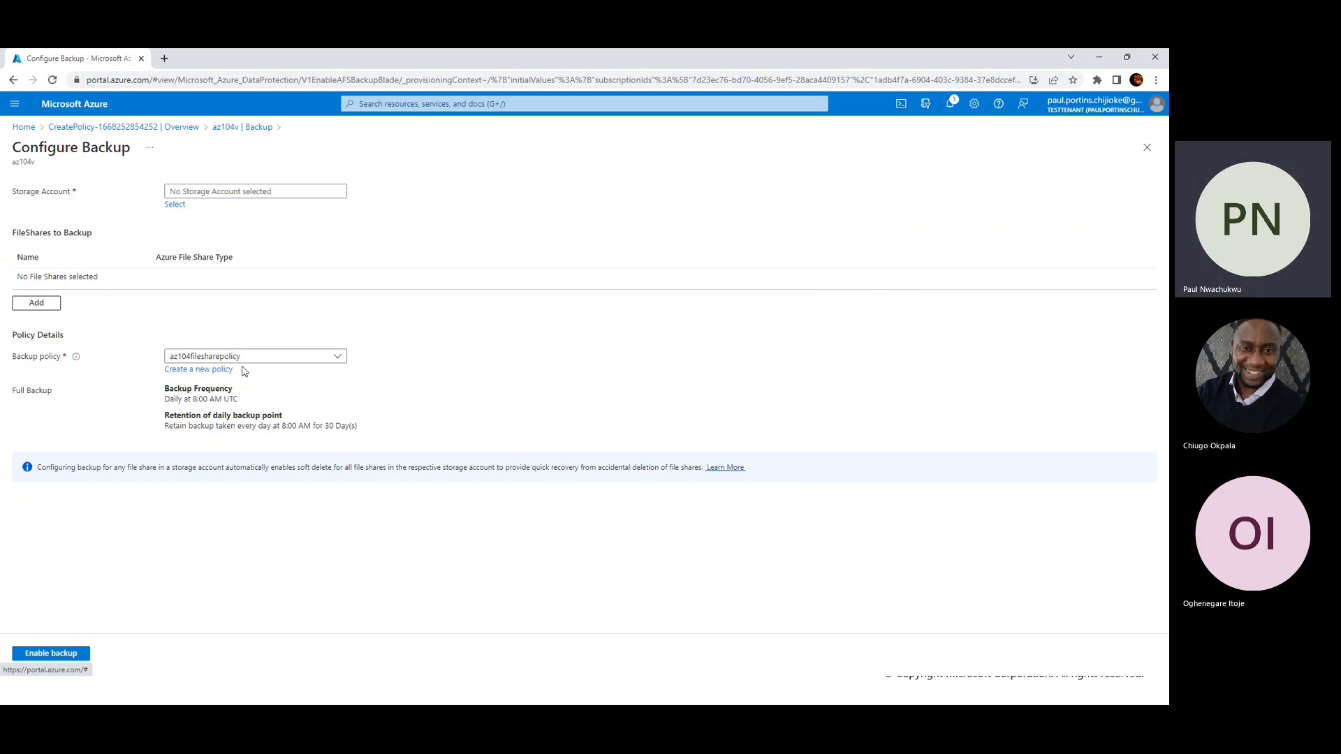
{"action": "left_click", "coordinate": [50, 305]}
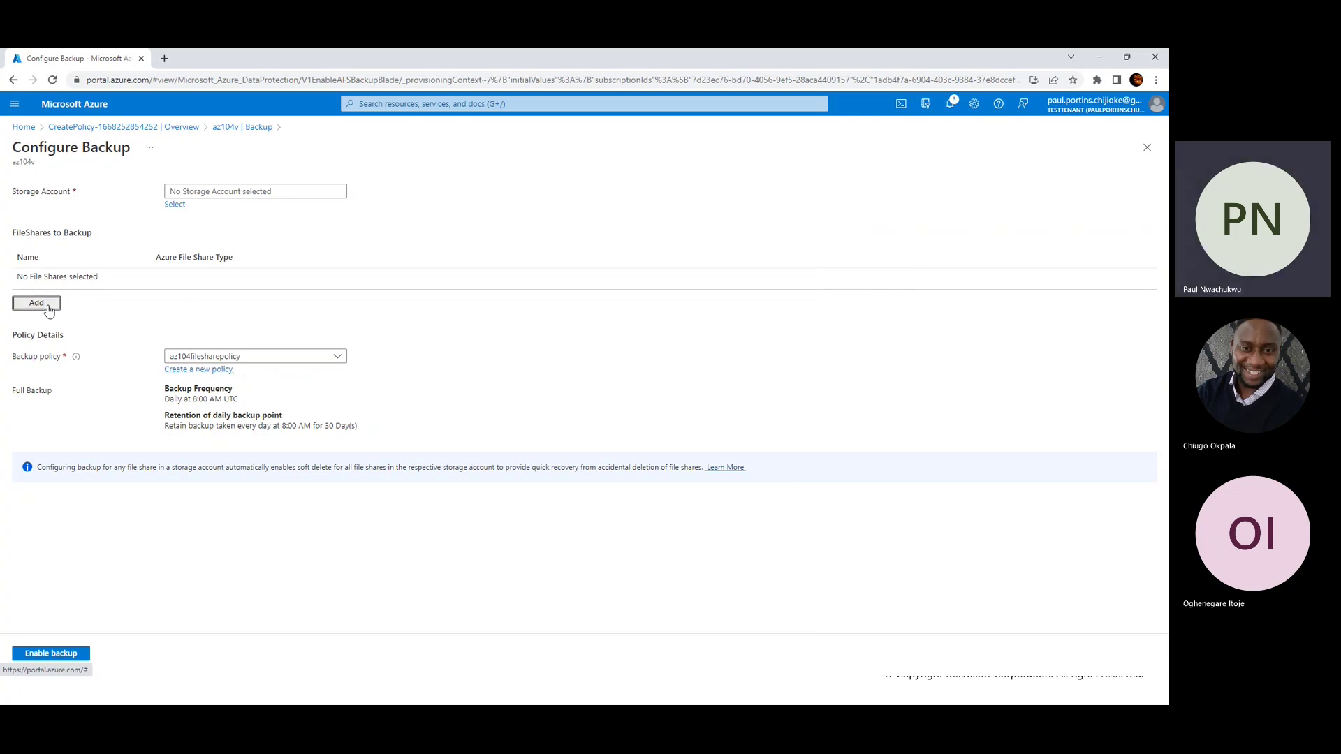
{"action": "left_click", "coordinate": [175, 204]}
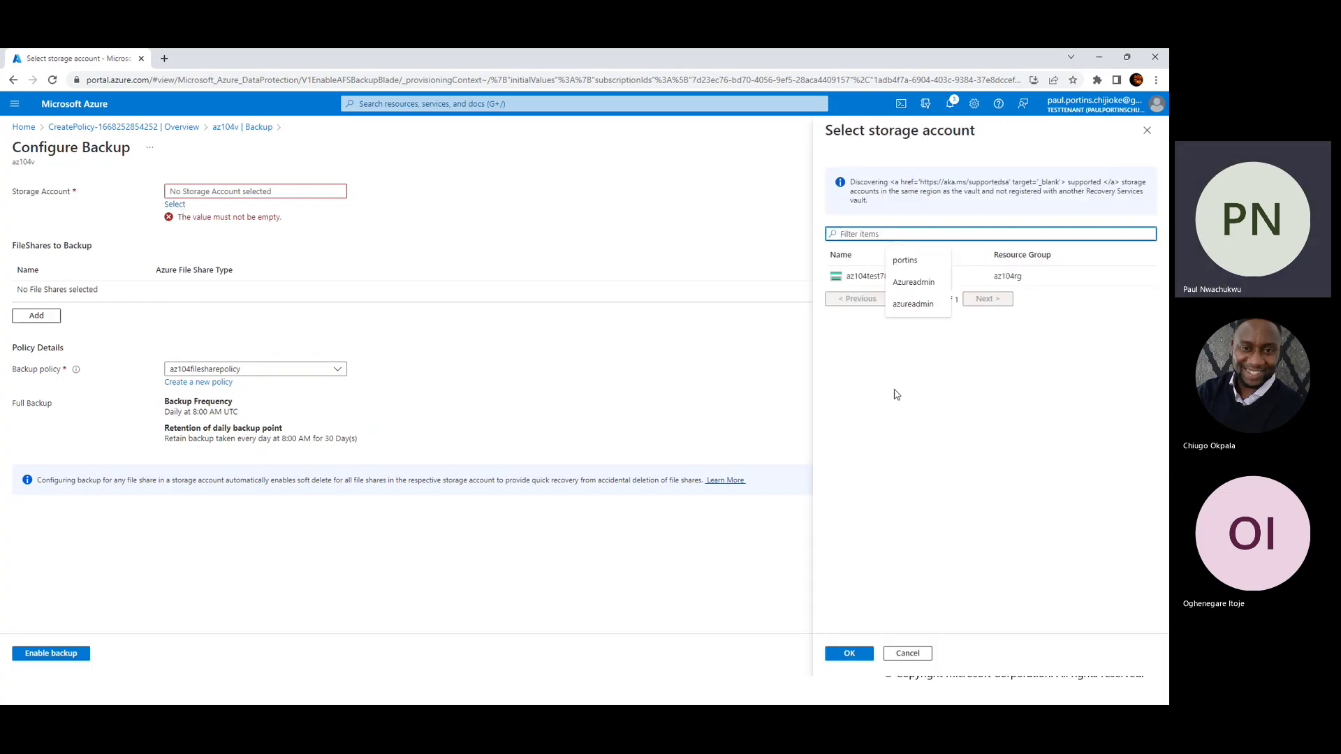
{"action": "left_click", "coordinate": [865, 276]}
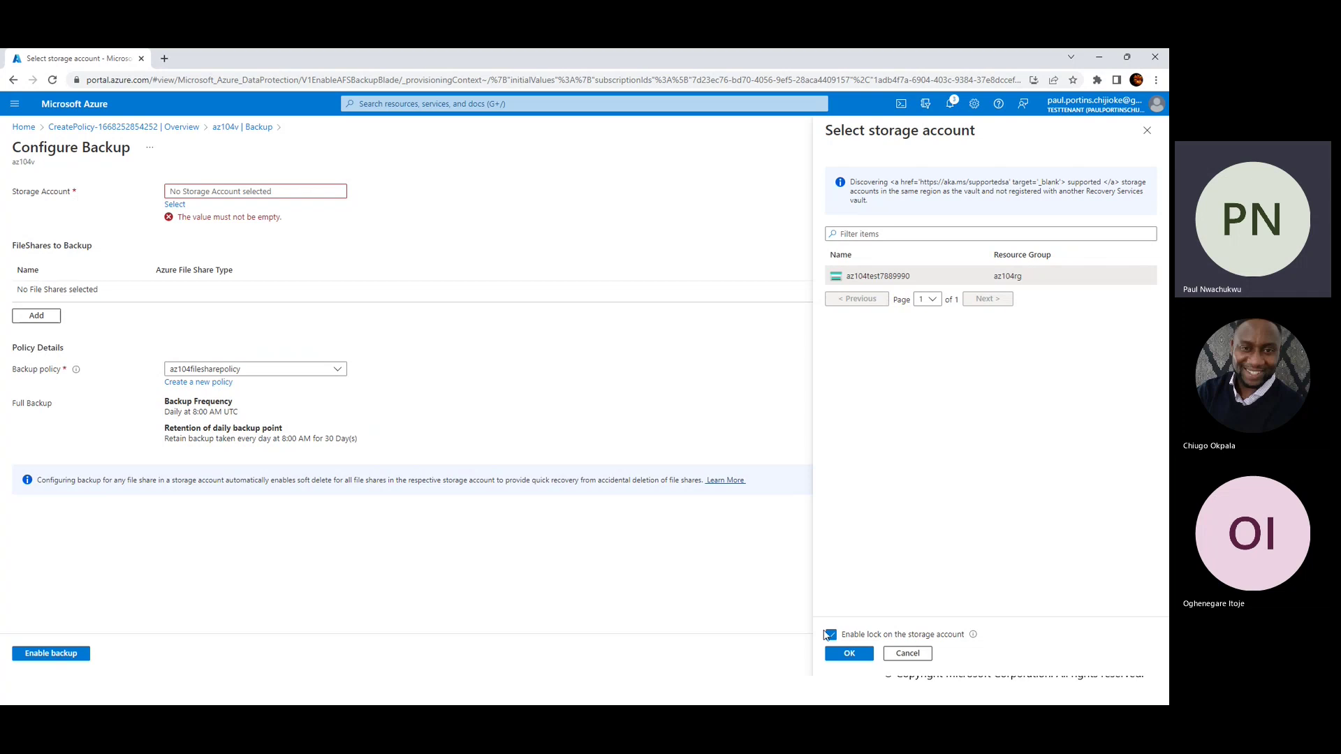
{"action": "left_click", "coordinate": [856, 655]}
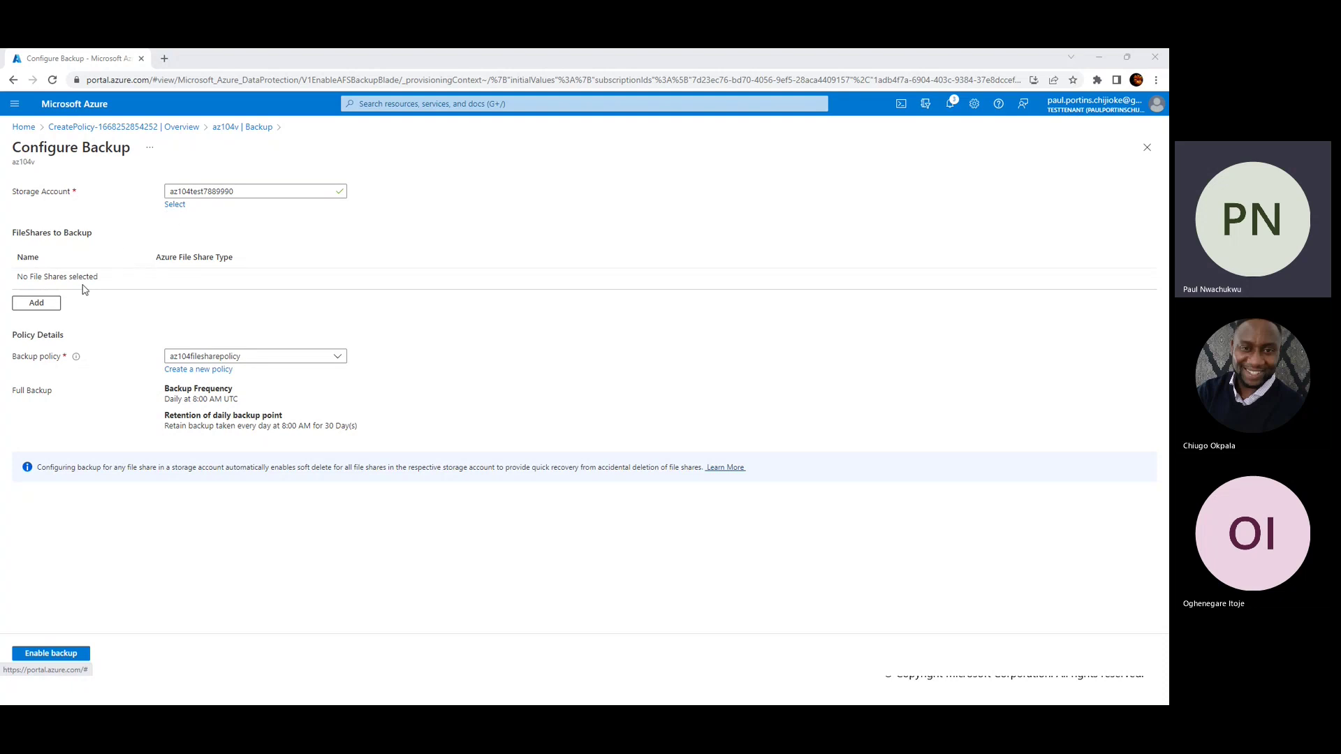
- Add az104fileshare to the file shares to back up under az104filesharepolicy
{"action": "left_click", "coordinate": [43, 307]}
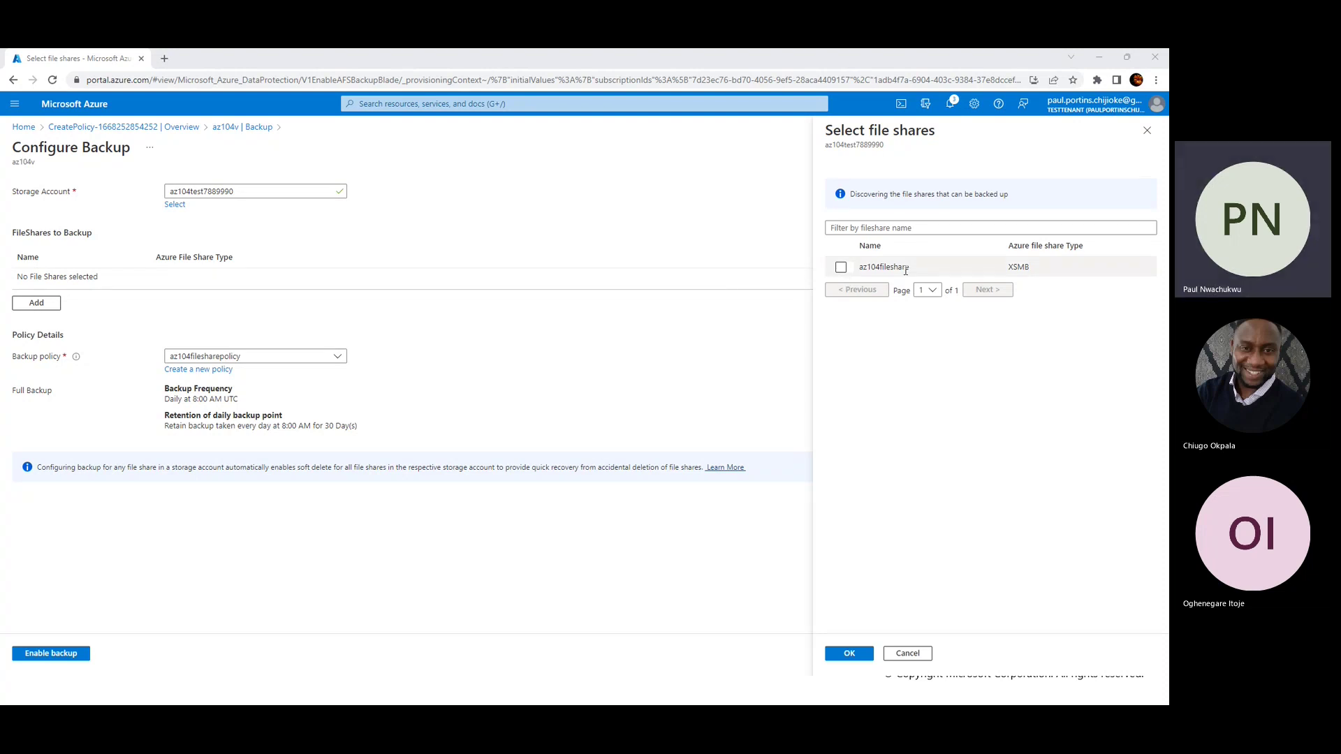
{"action": "left_click", "coordinate": [844, 269]}
{"action": "left_click", "coordinate": [841, 269]}
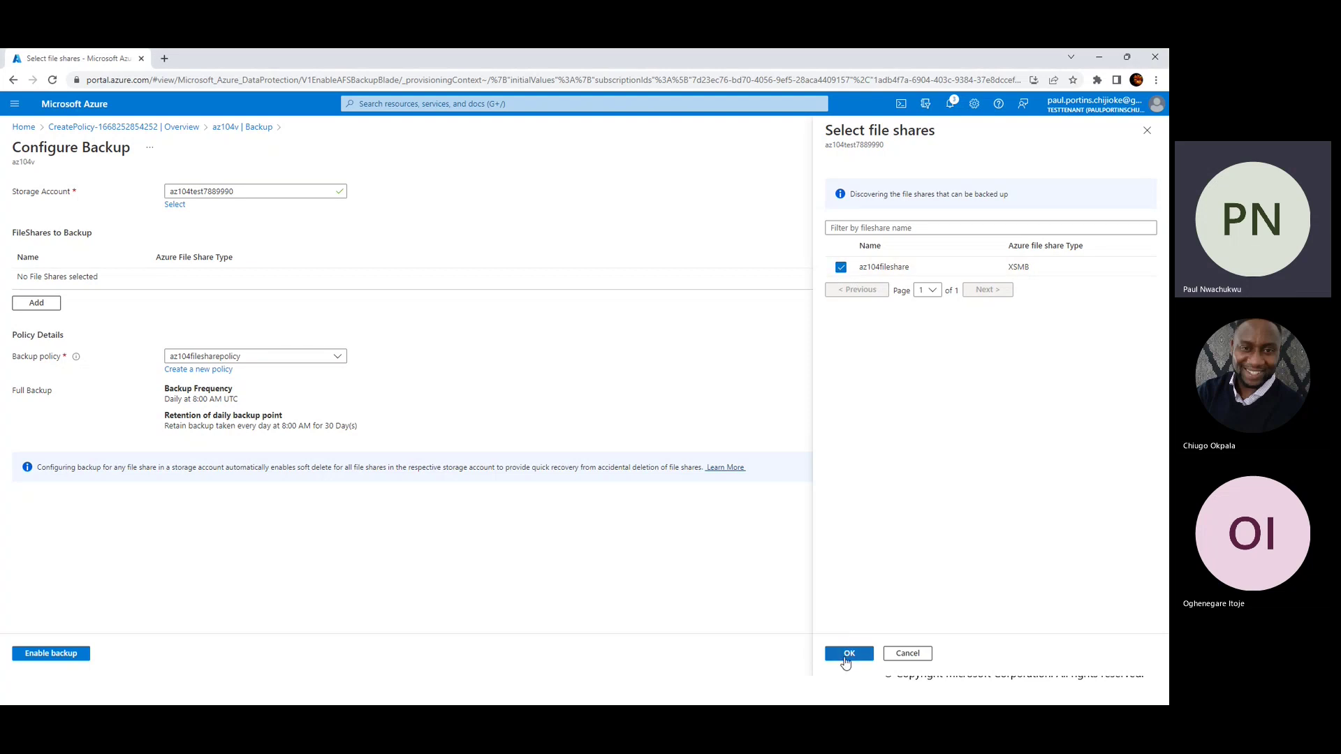
{"action": "left_click", "coordinate": [848, 654]}
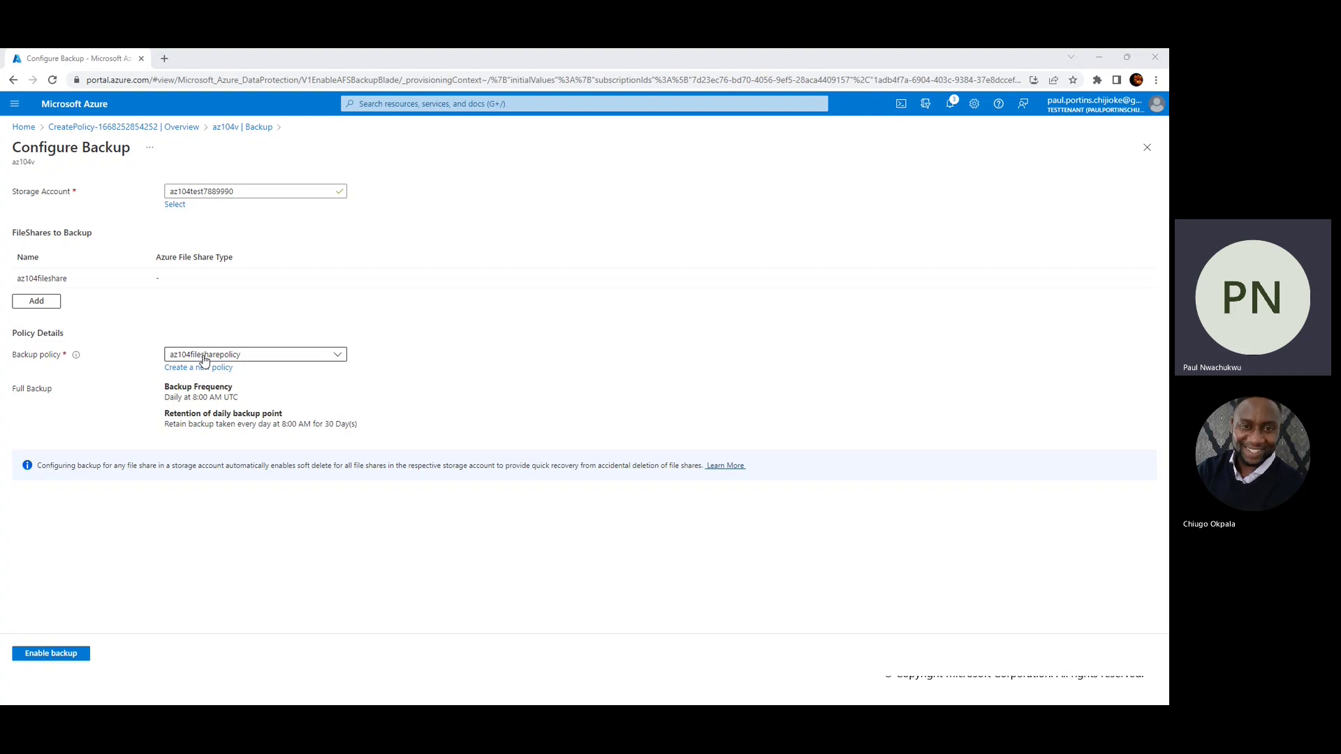
- Keep az104filesharepolicy as the backup policy and enable backup for az104fileshare
{"action": "left_click", "coordinate": [335, 361]}
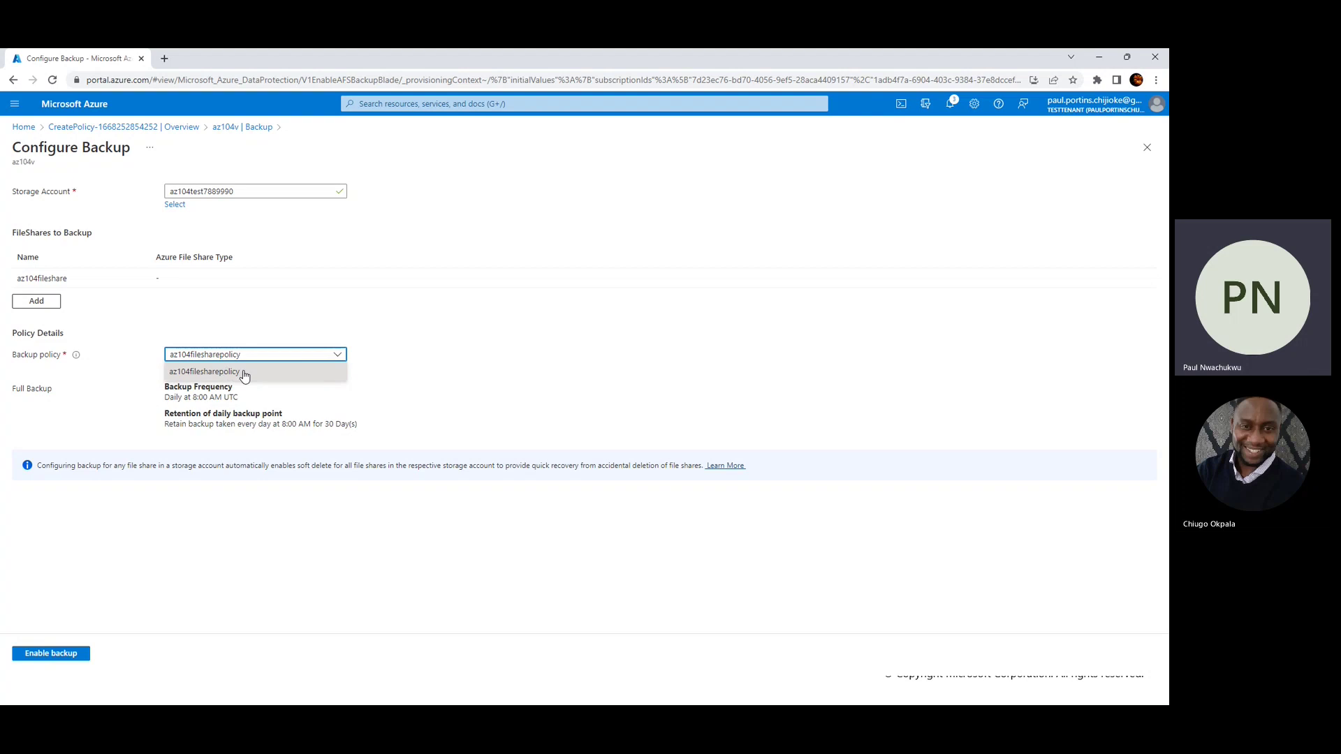
{"action": "left_click", "coordinate": [461, 359]}
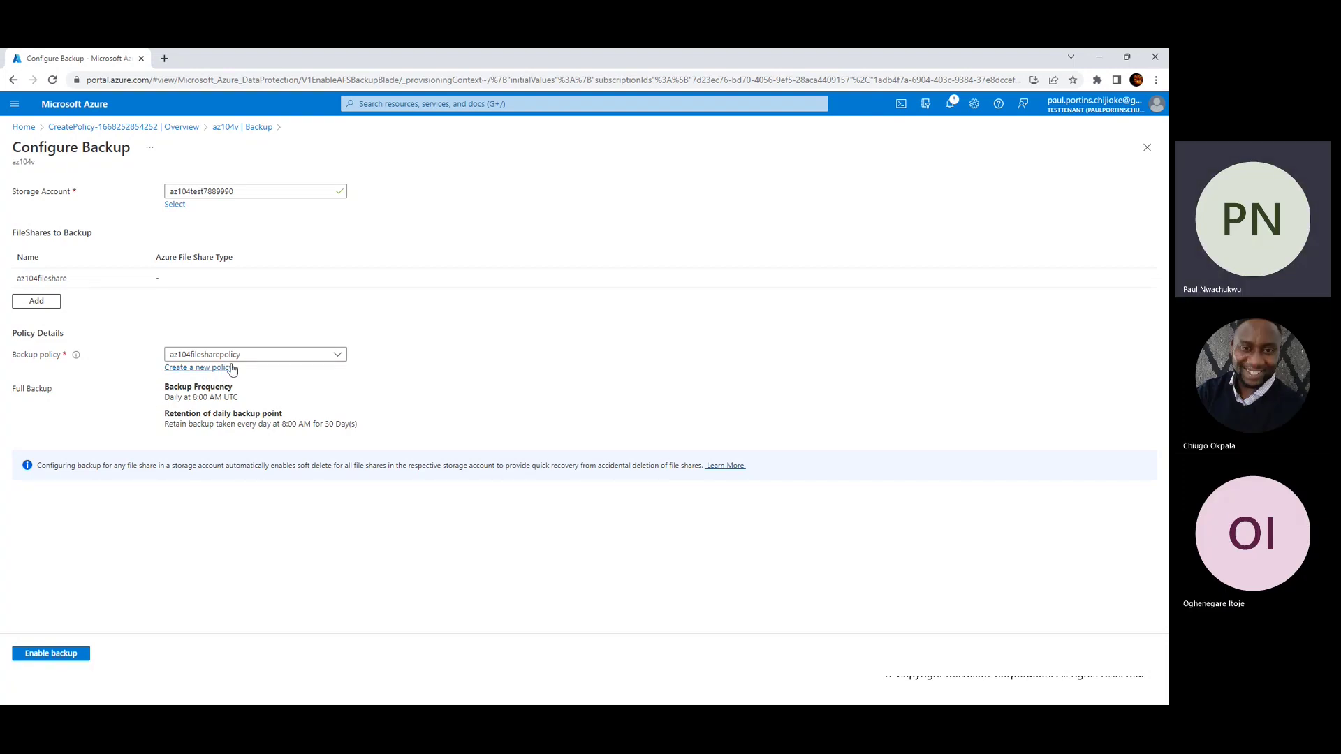
{"action": "left_click_drag", "start_coordinate": [164, 384], "coordinate": [372, 432]}
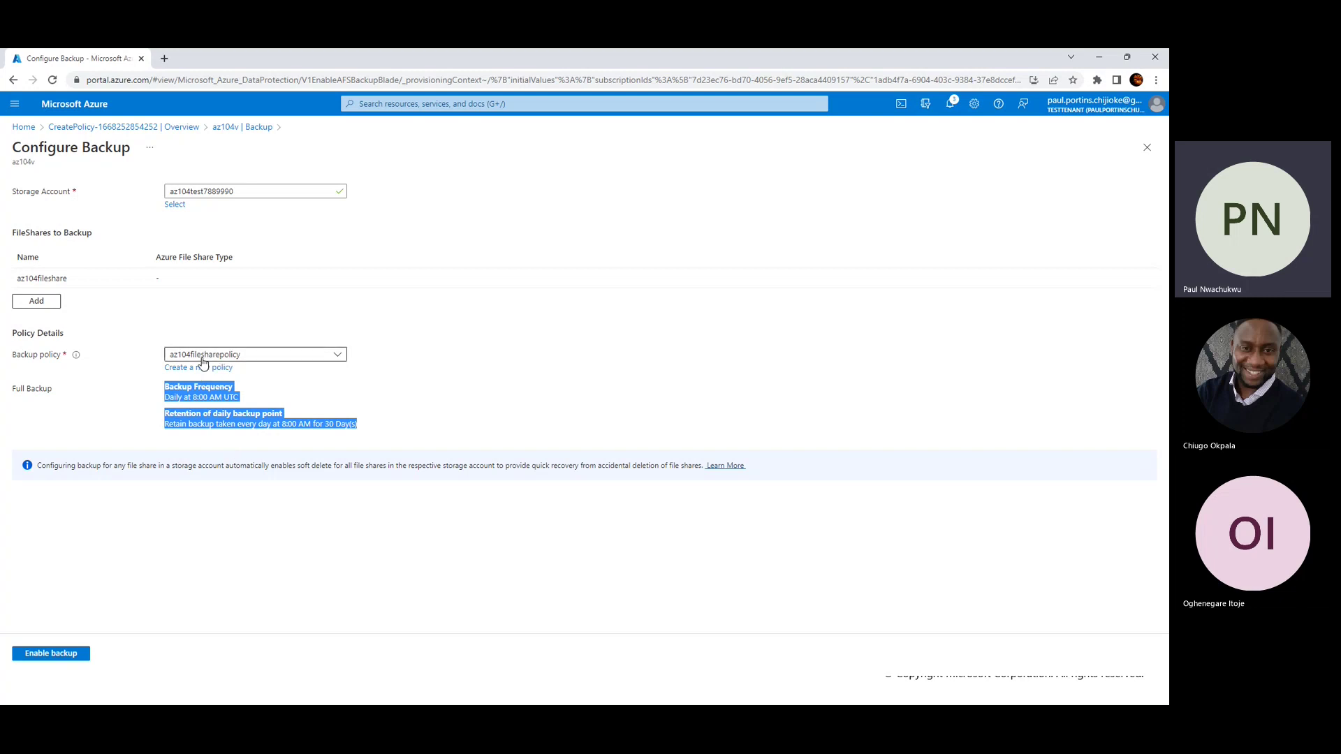
{"action": "left_click", "coordinate": [70, 653]}
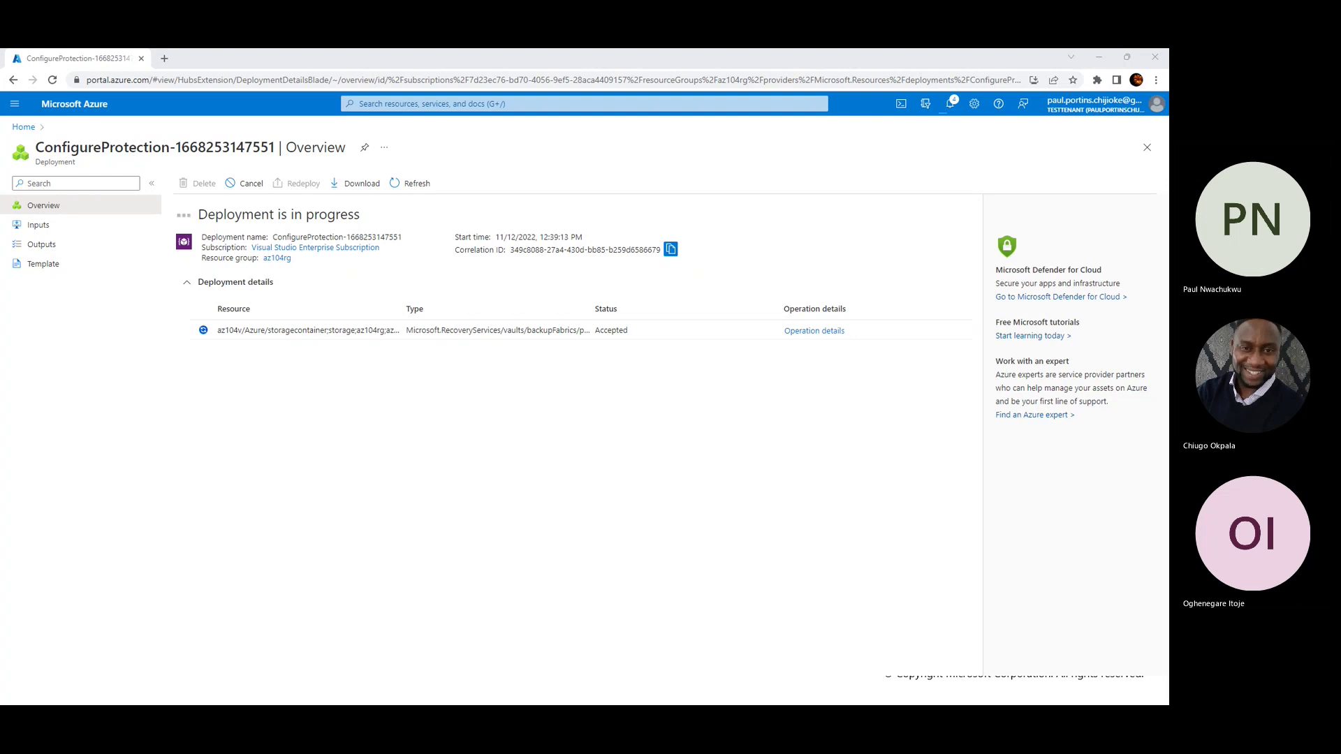
- Confirm the ConfigureProtection deployment succeeded in Notifications and go to the az104v vault
{"action": "left_click", "coordinate": [385, 305]}
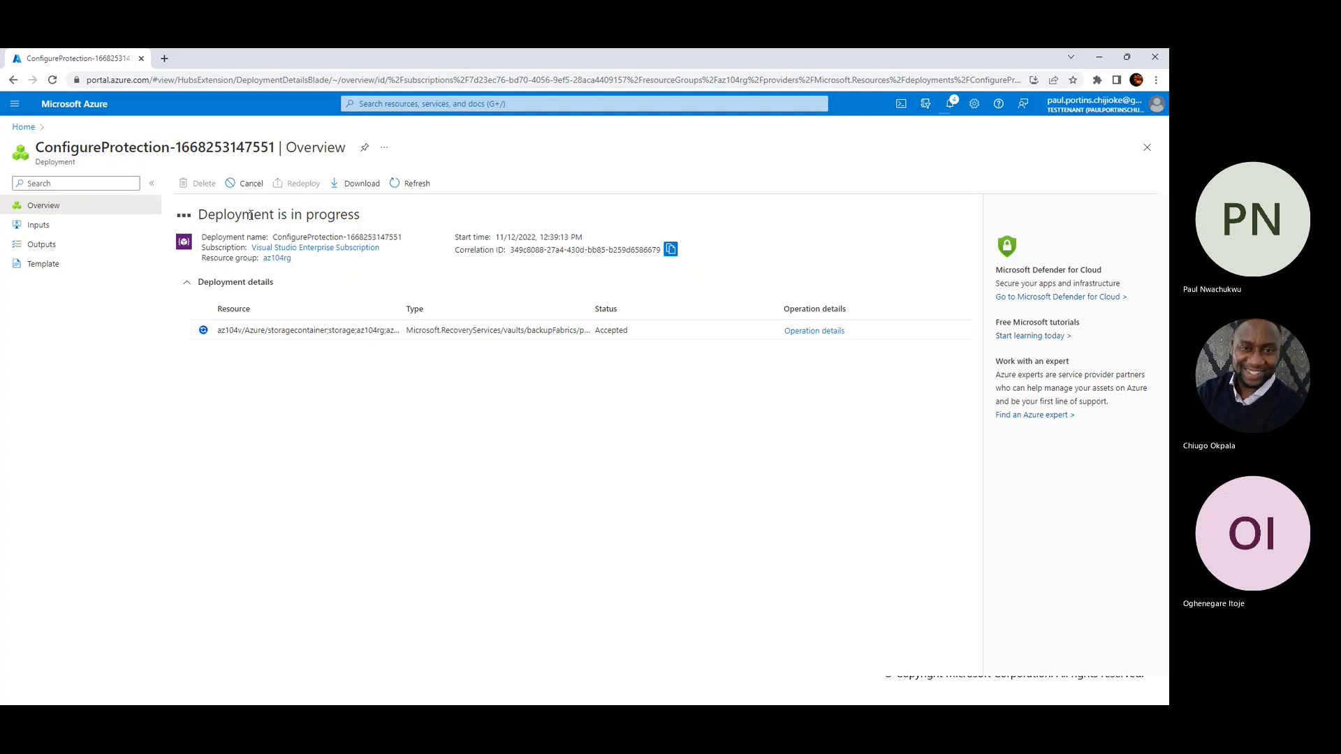
{"action": "triple_click", "coordinate": [279, 215]}
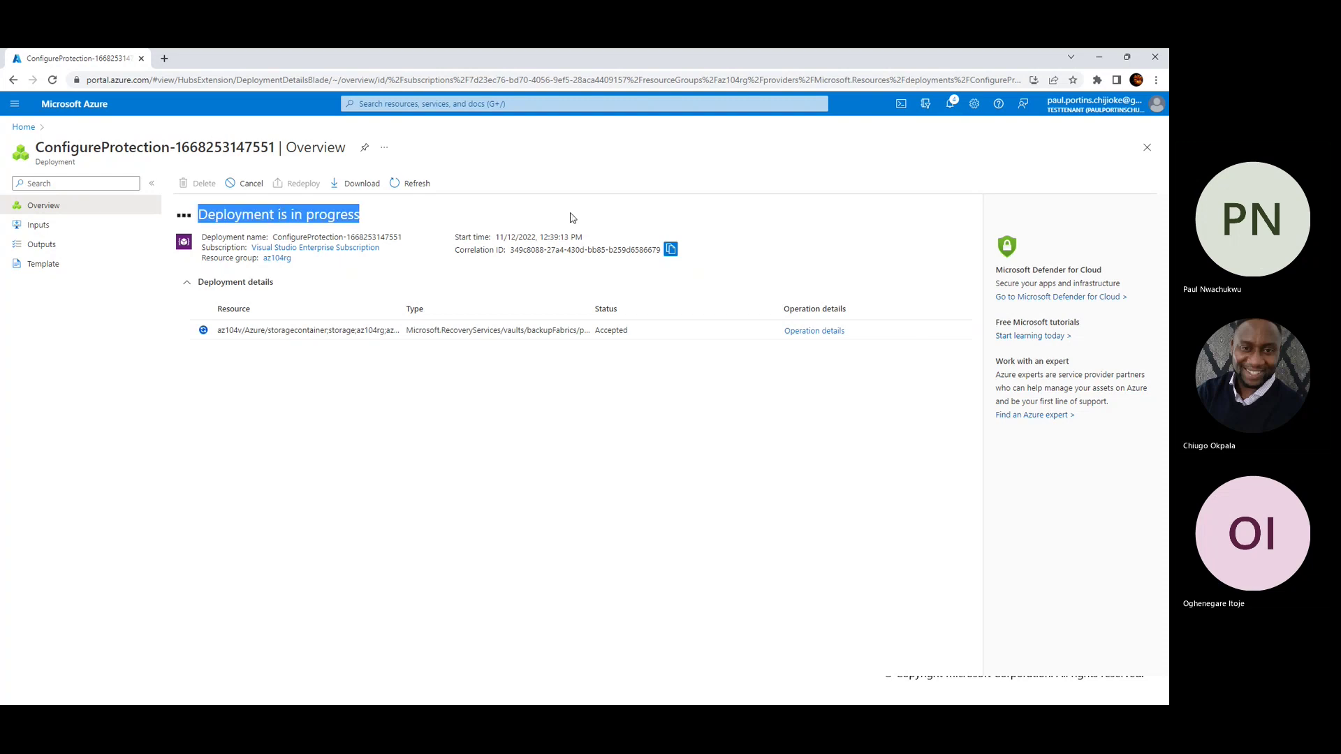
{"action": "left_click", "coordinate": [953, 109]}
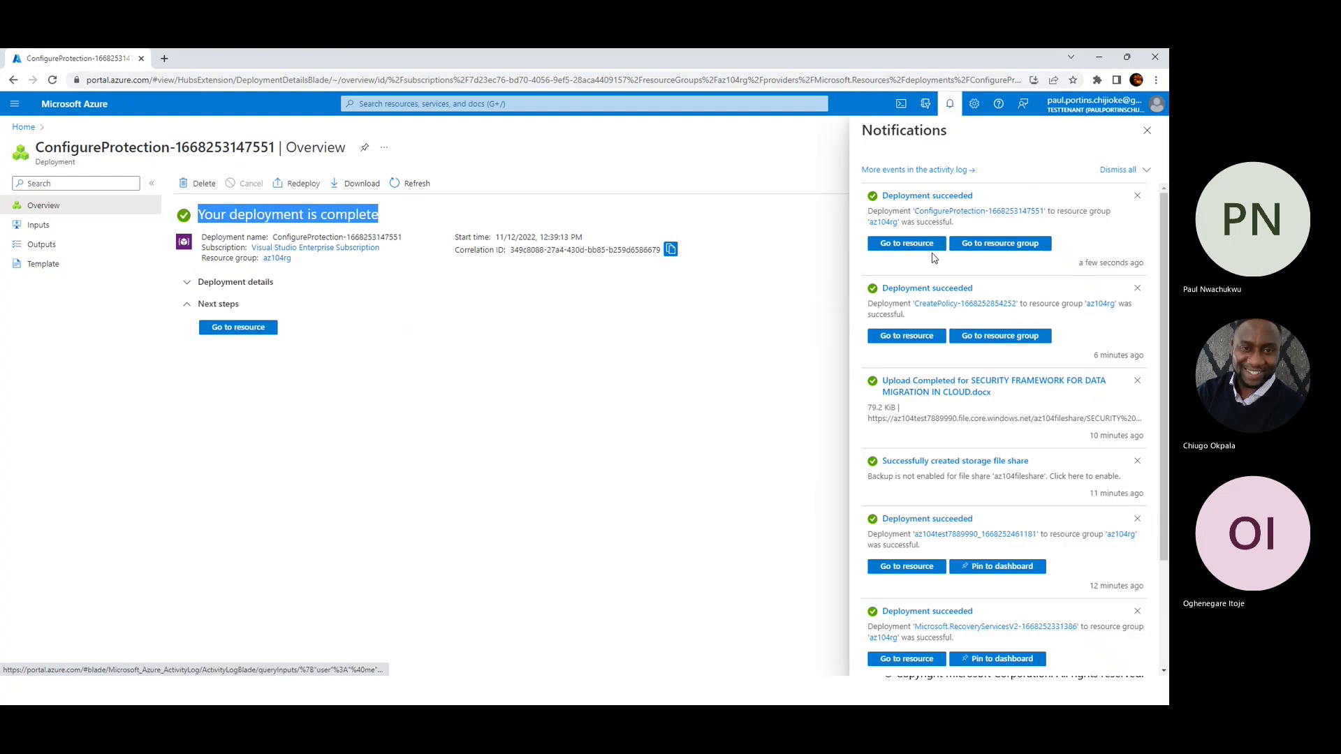
{"action": "left_click", "coordinate": [902, 246]}
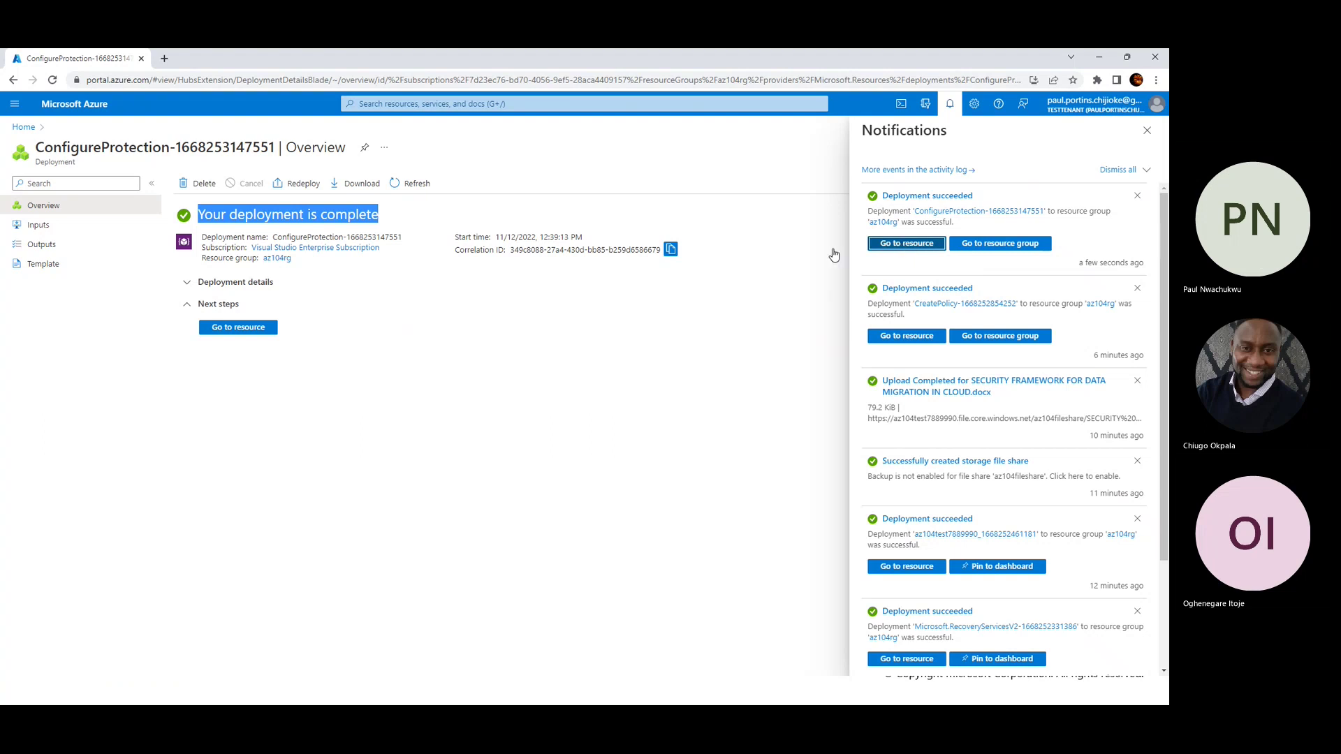
{"action": "left_click", "coordinate": [260, 329]}
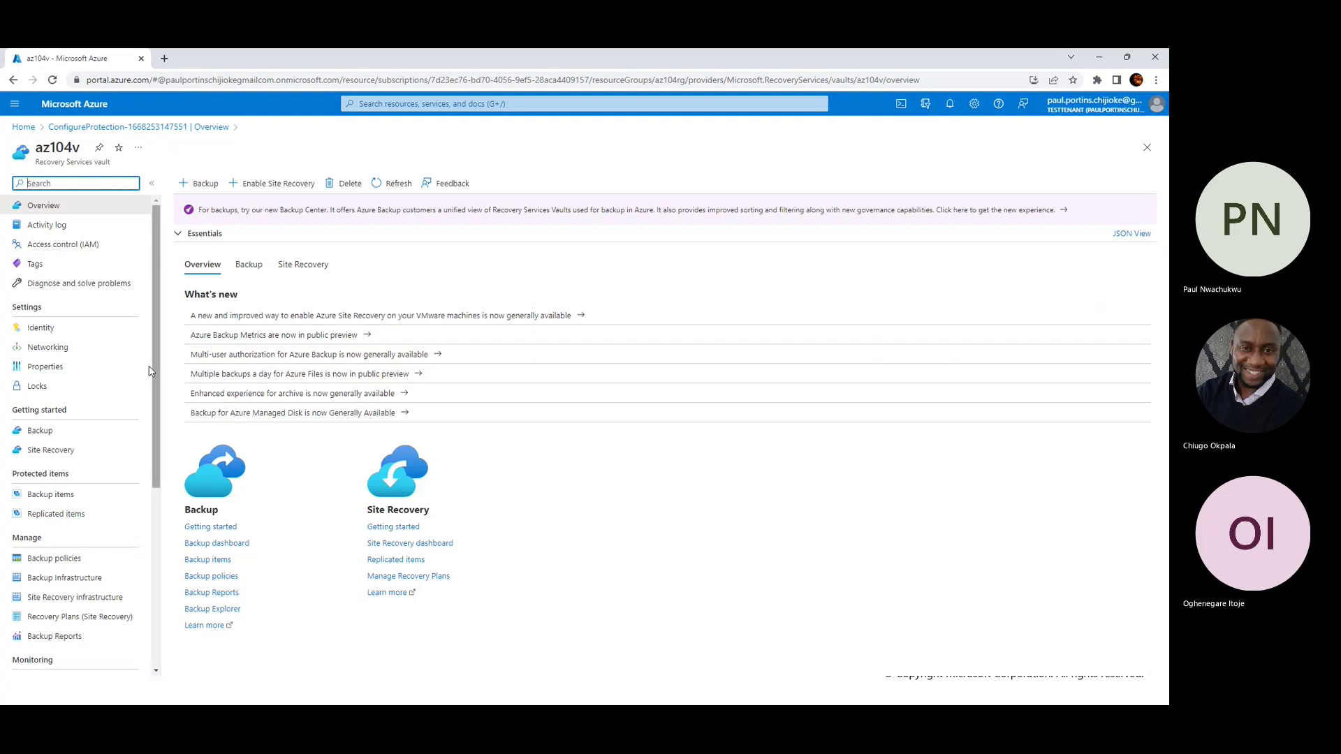
- Open az104v's Backup items and view the Azure Storage (Azure Files) entries
{"action": "scroll", "coordinate": [77, 388], "scroll_direction": "down", "scroll_amount": 2}
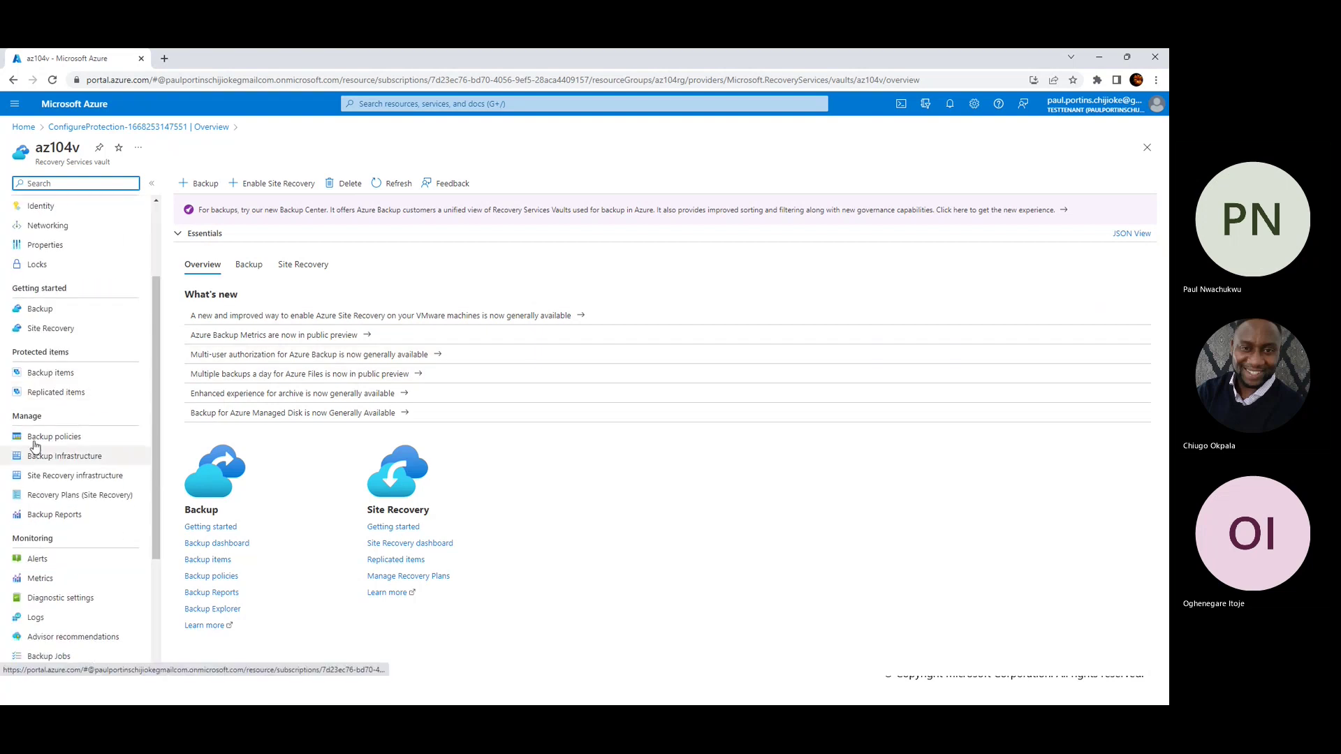
{"action": "scroll", "coordinate": [70, 435], "scroll_direction": "down", "scroll_amount": 1}
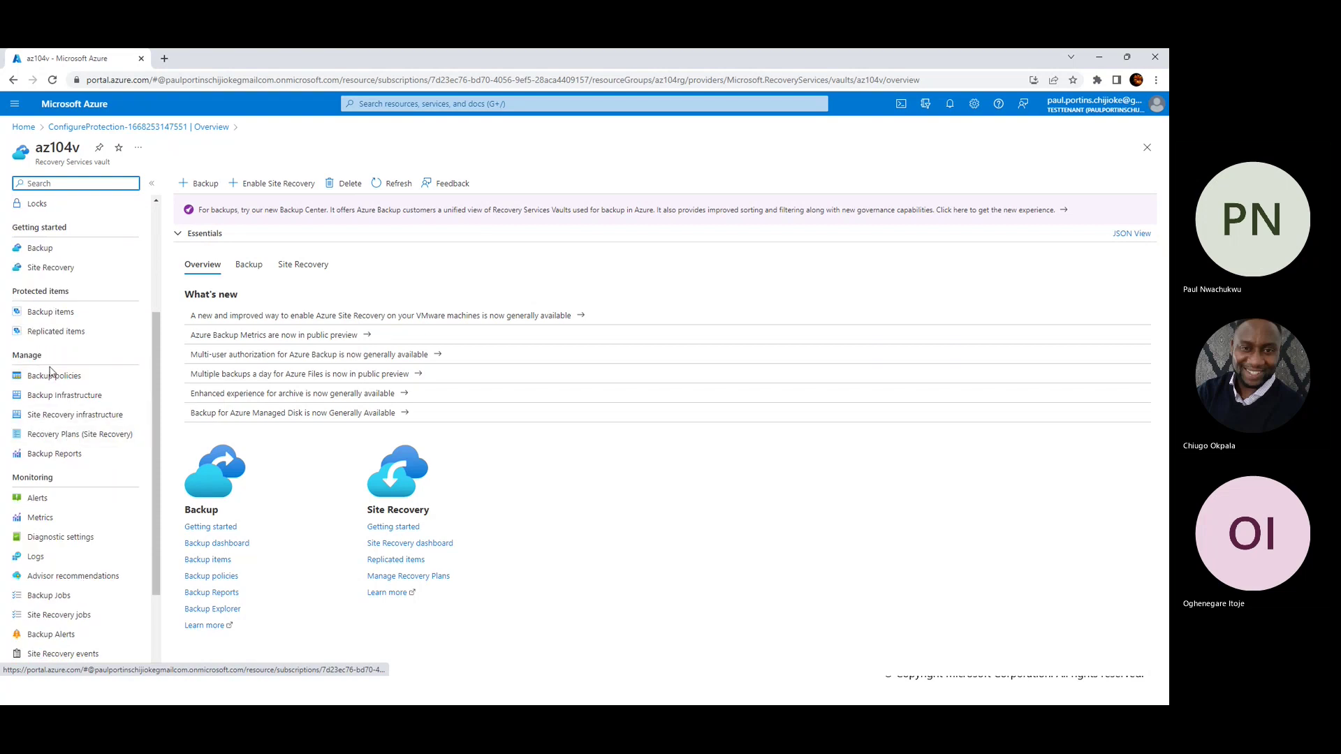
{"action": "left_click", "coordinate": [43, 318]}
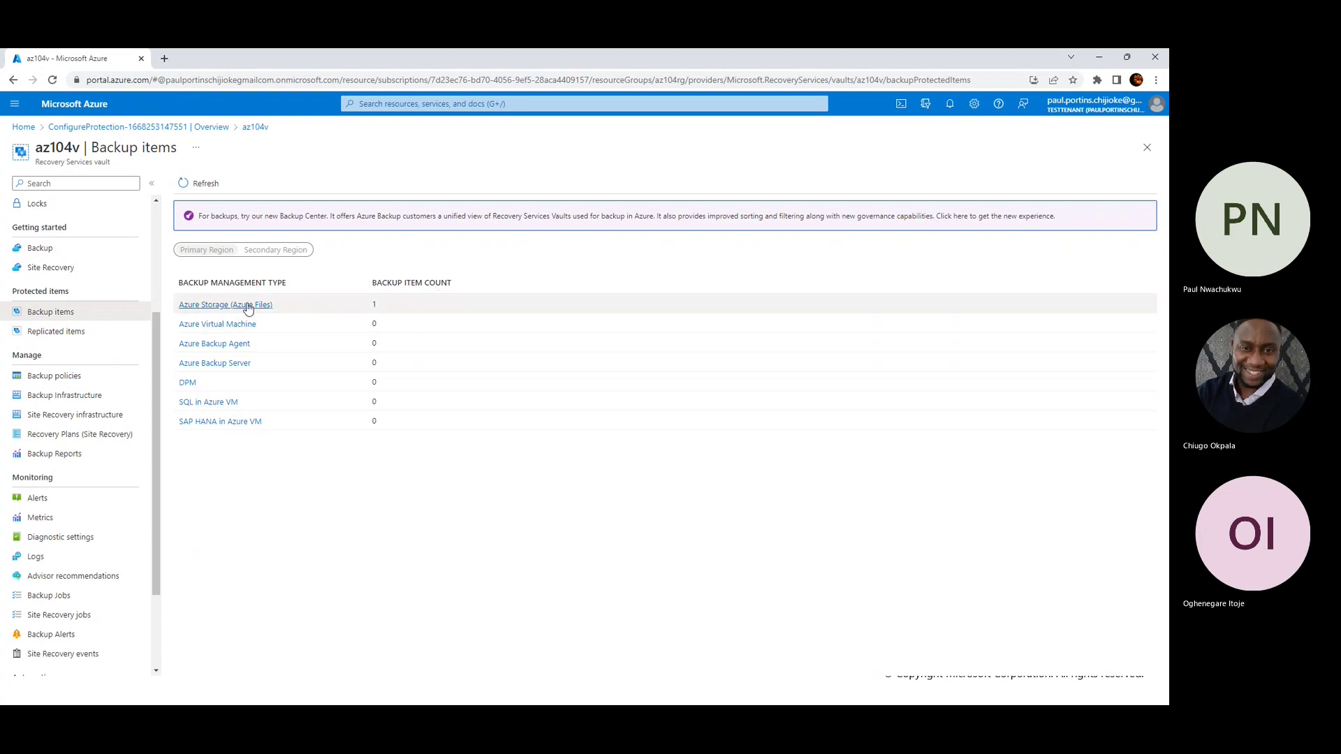
{"action": "left_click", "coordinate": [223, 306]}
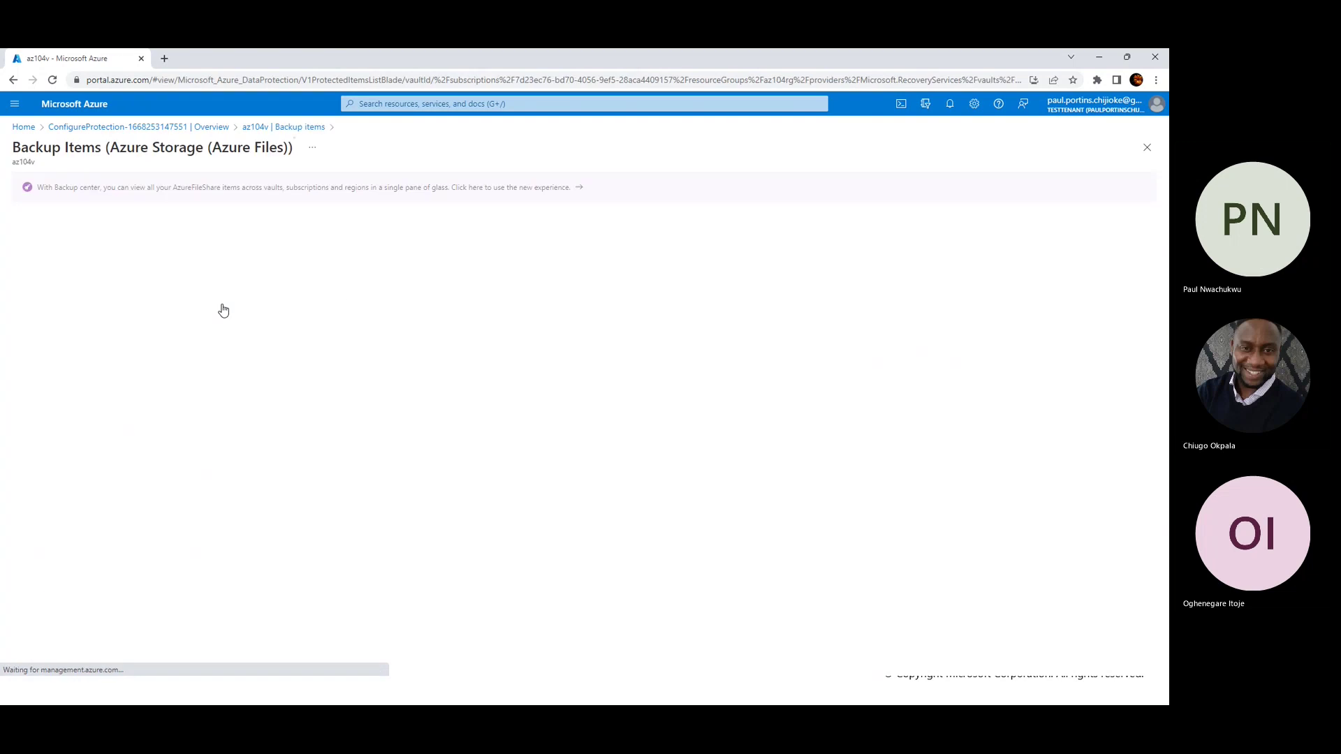
- Run Backup now on az104fileshare, retaining the backup until 12/12/2022
{"action": "left_click", "coordinate": [159, 381]}
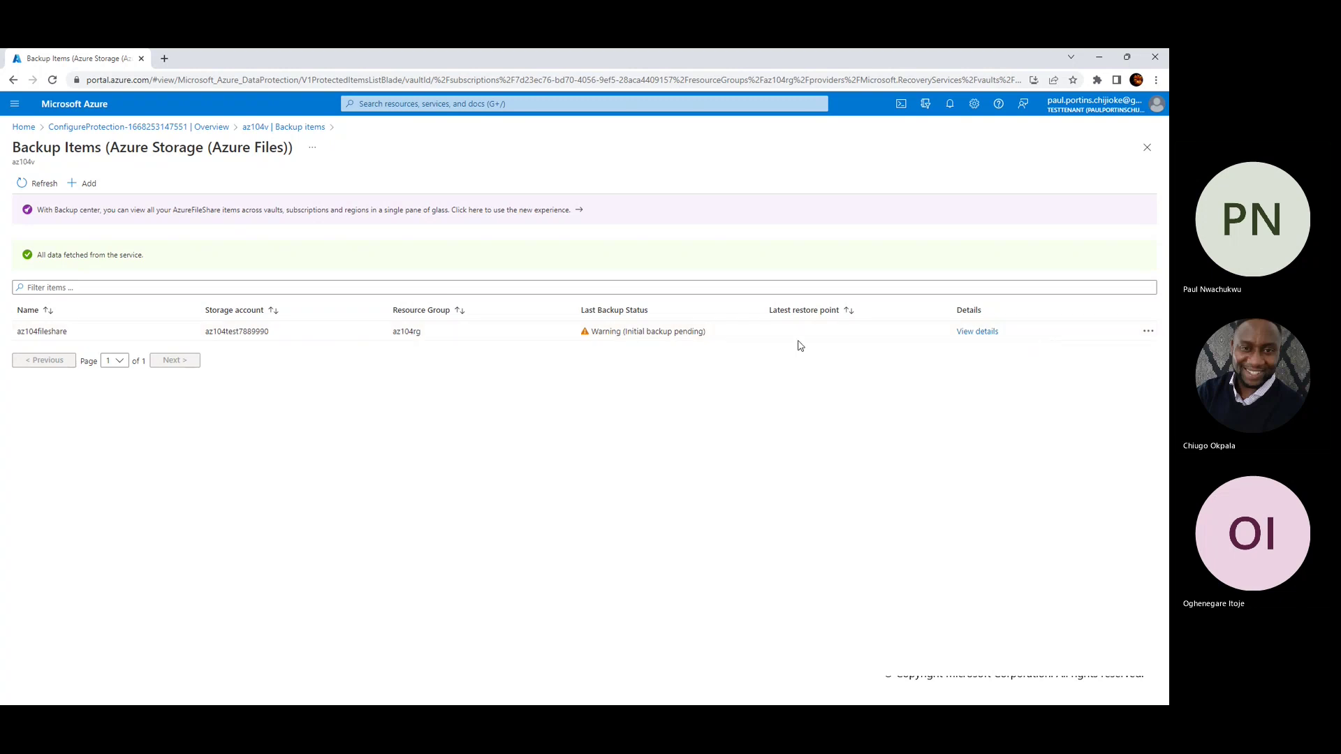
{"action": "left_click", "coordinate": [1148, 331]}
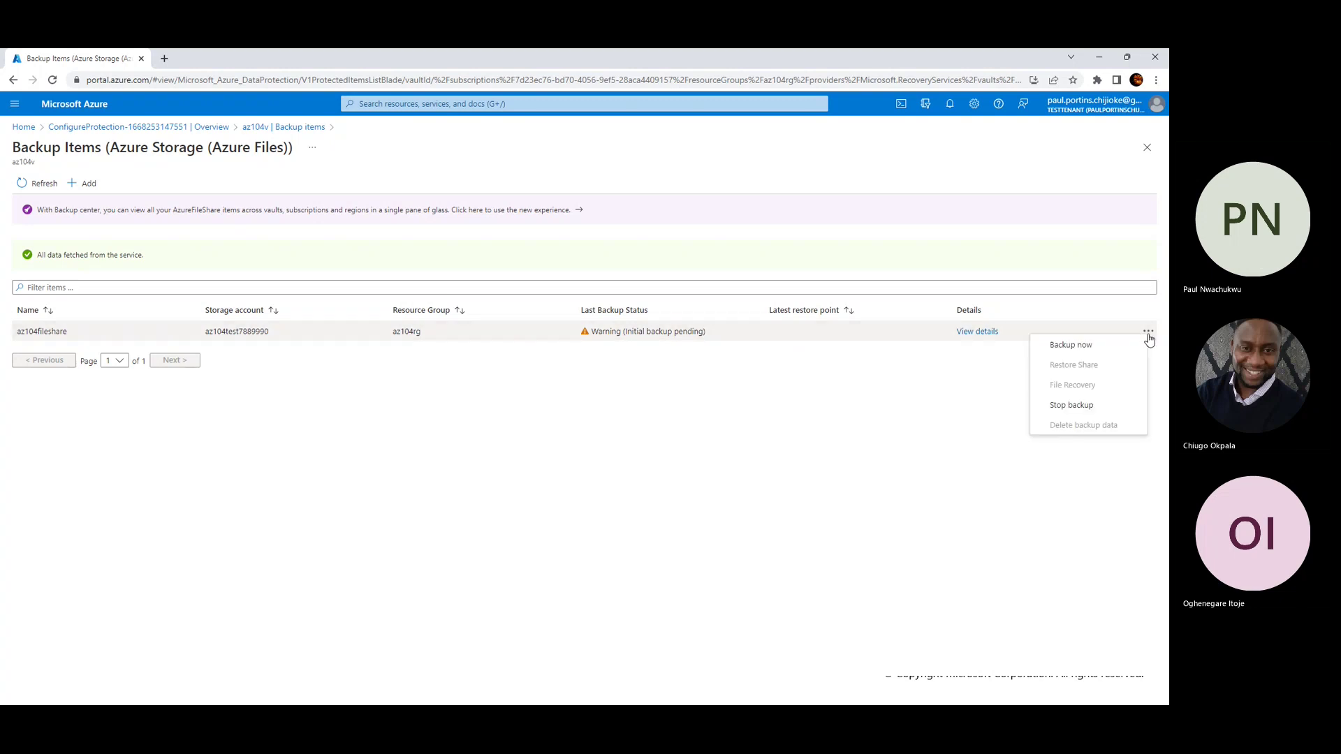
{"action": "left_click", "coordinate": [1093, 347]}
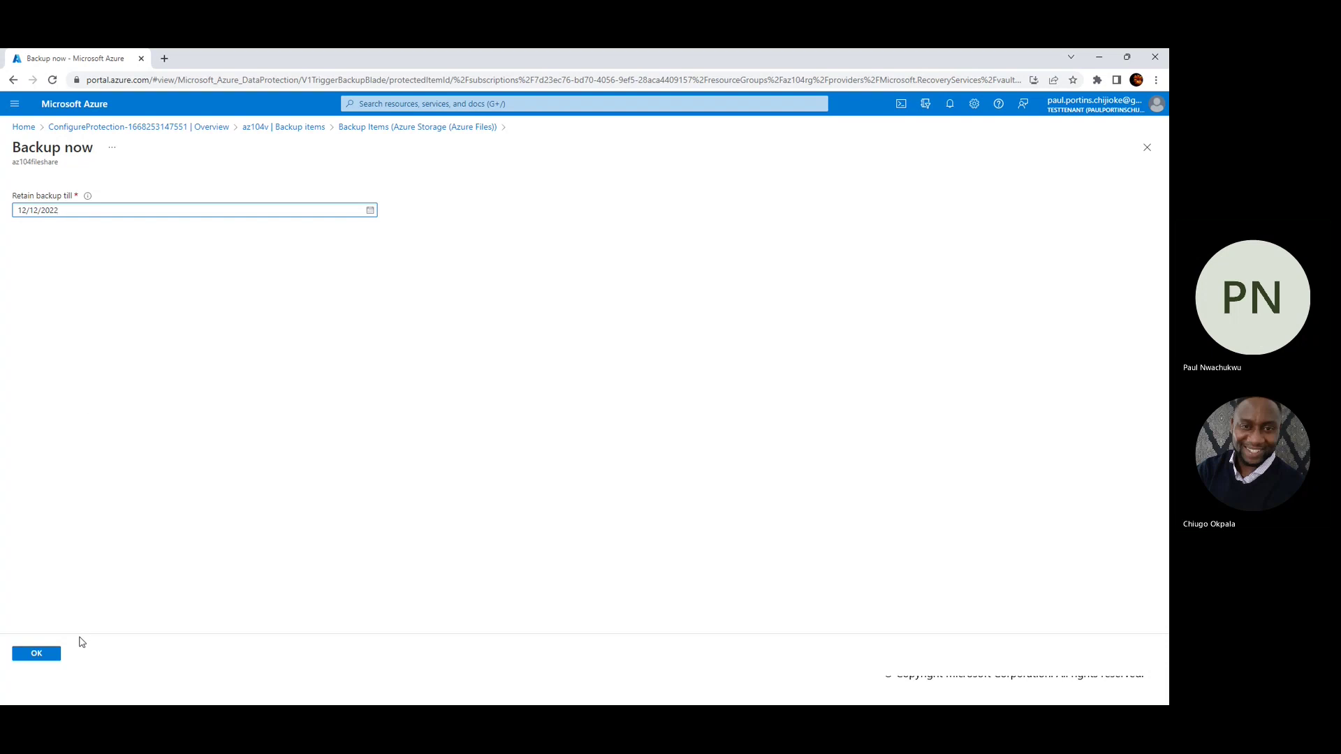
{"action": "left_click", "coordinate": [41, 654]}
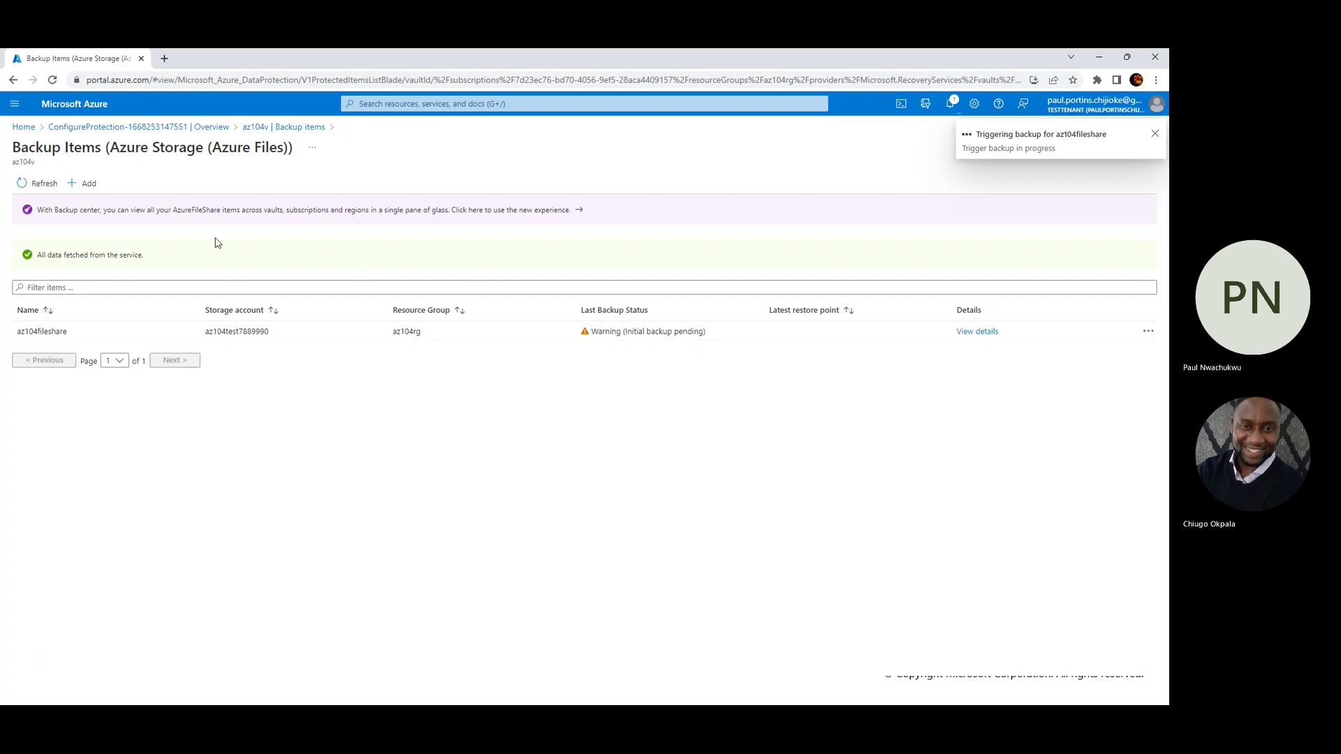
- Navigate from Home through Recovery Services vaults to az104v's Backup Jobs
{"action": "left_click", "coordinate": [23, 126]}
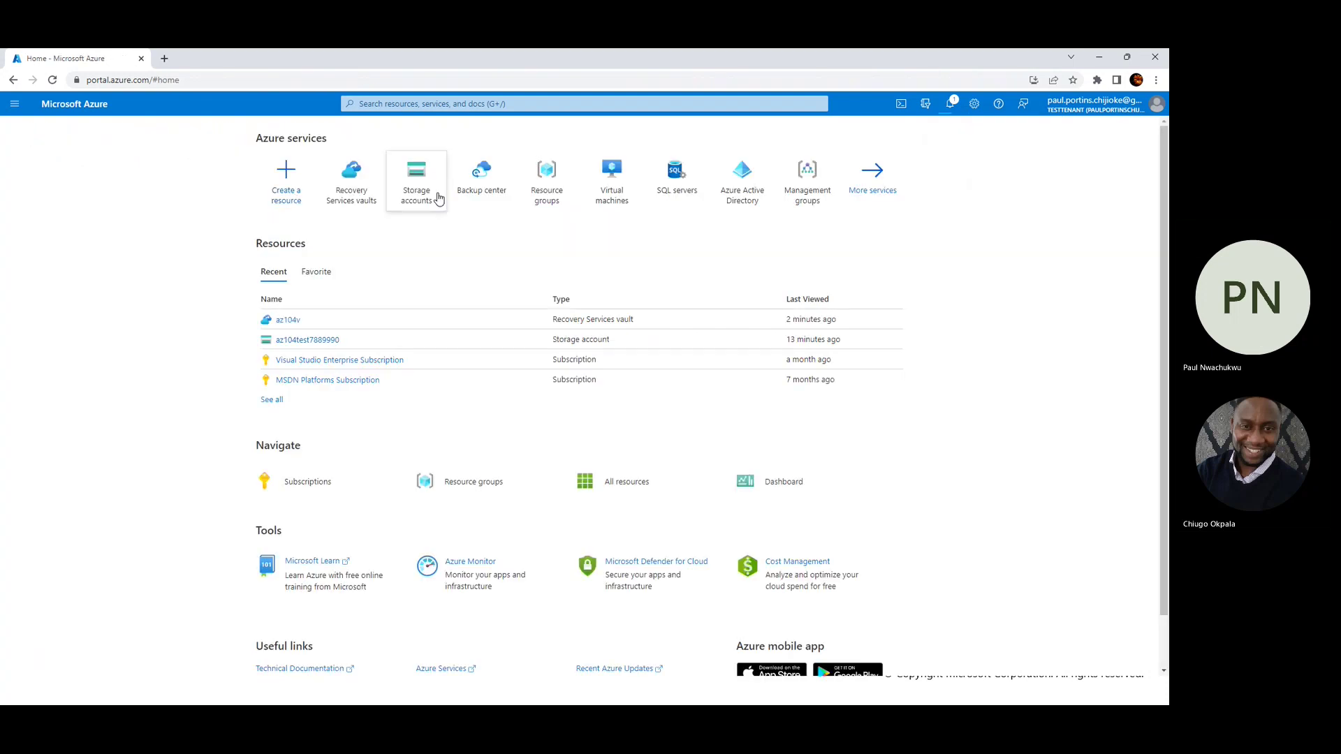
{"action": "left_click", "coordinate": [351, 180]}
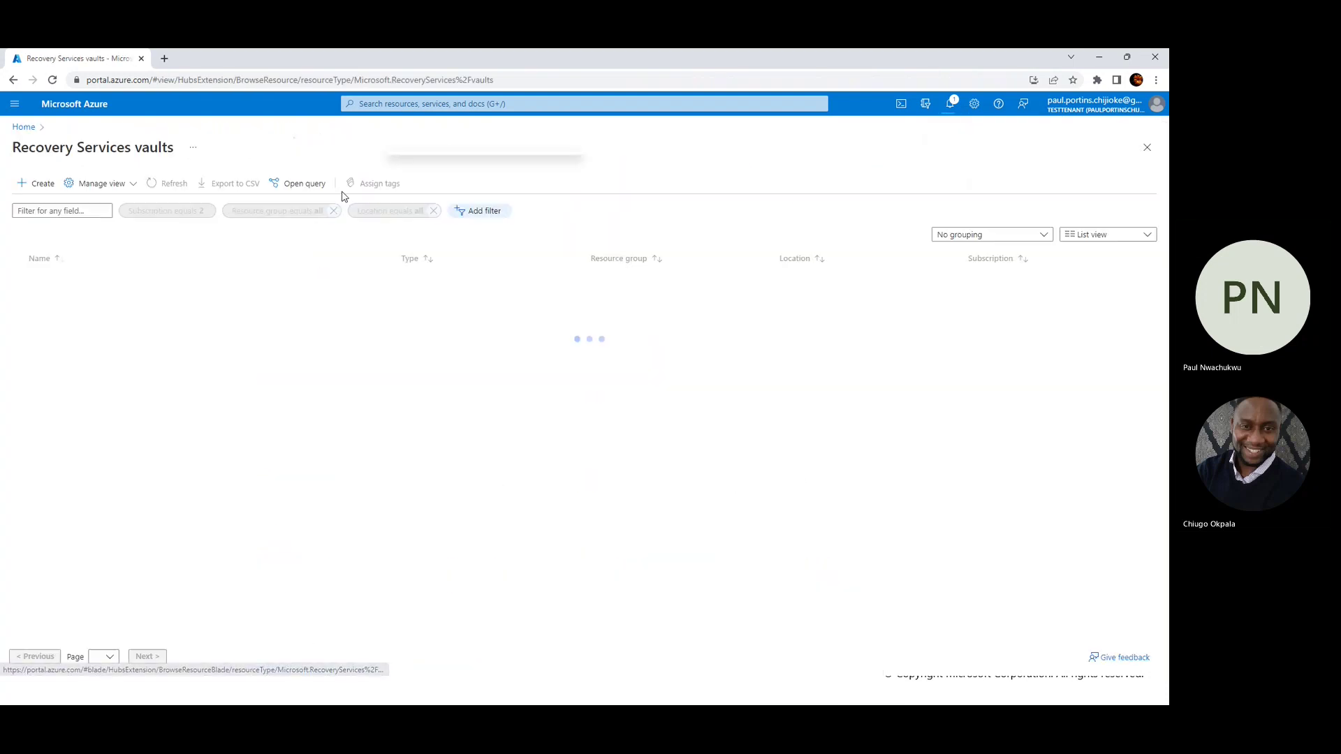
{"action": "left_click", "coordinate": [140, 282]}
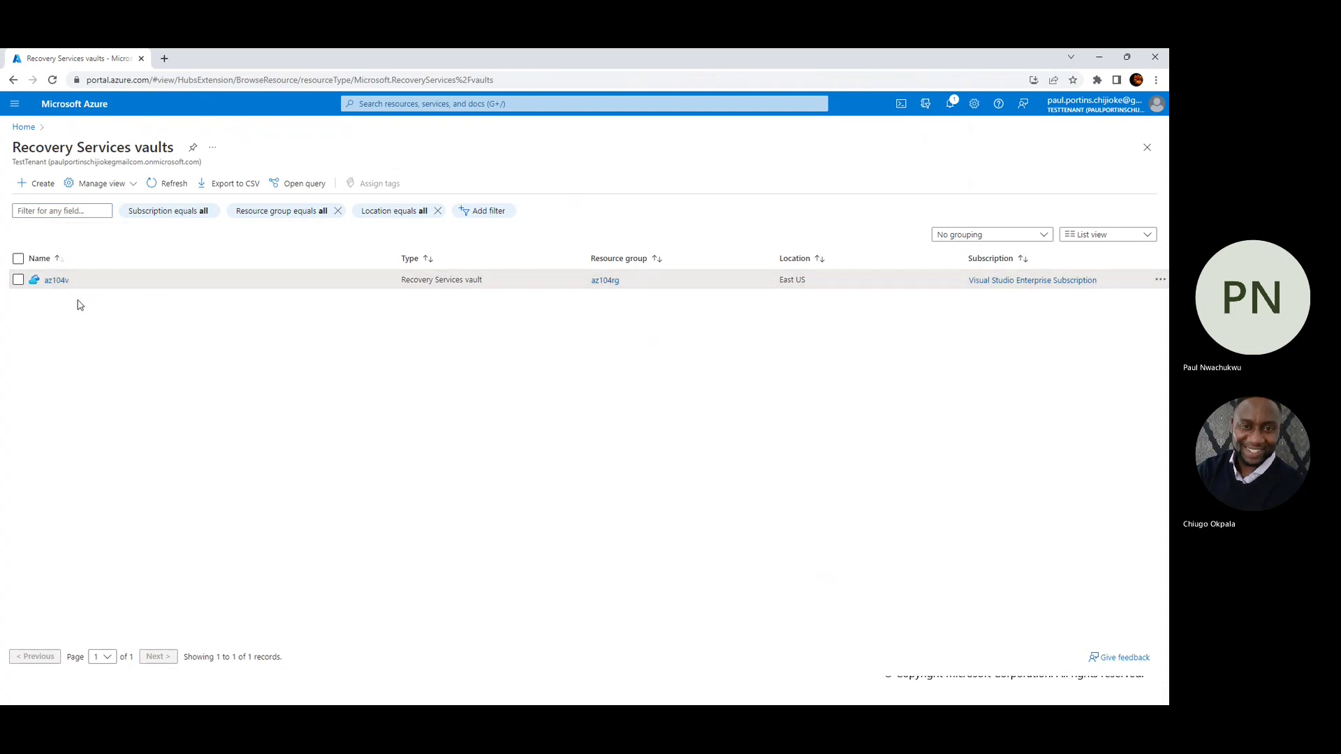
{"action": "left_click", "coordinate": [57, 280]}
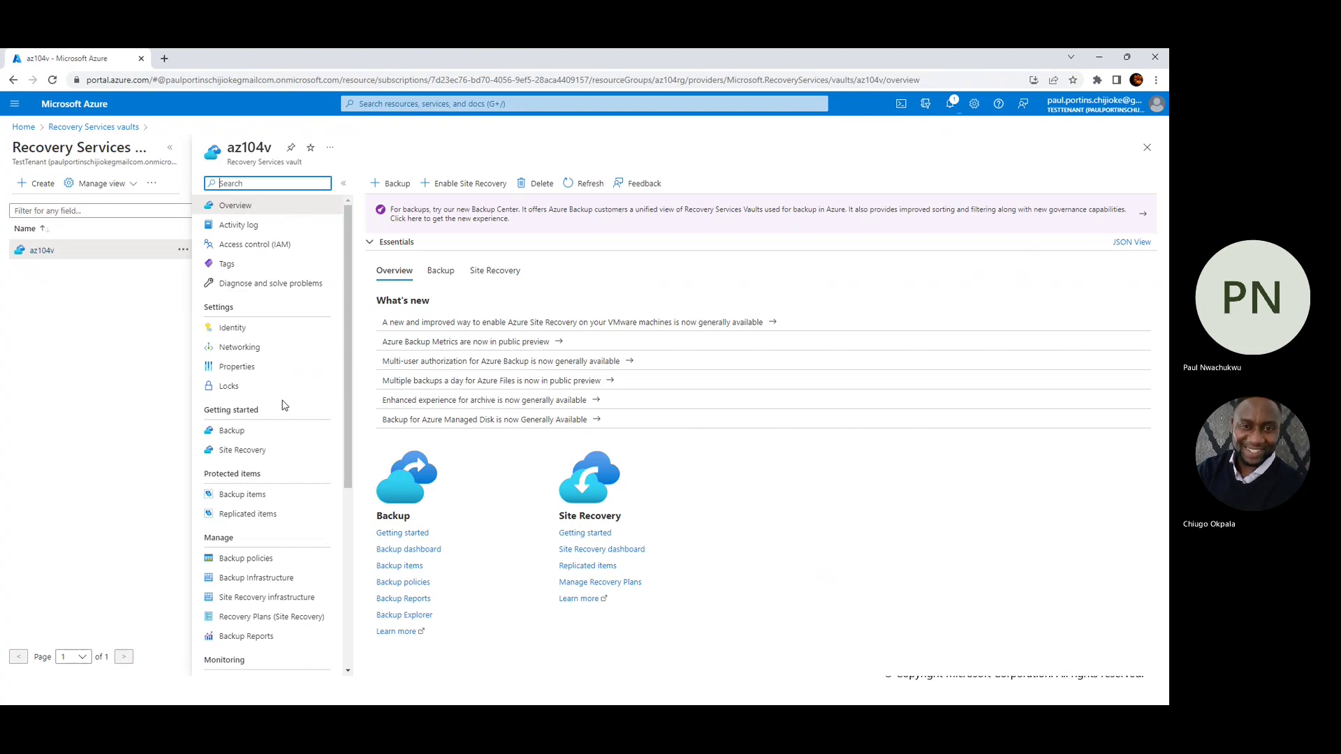
{"action": "scroll", "coordinate": [239, 414], "scroll_direction": "down", "scroll_amount": 1}
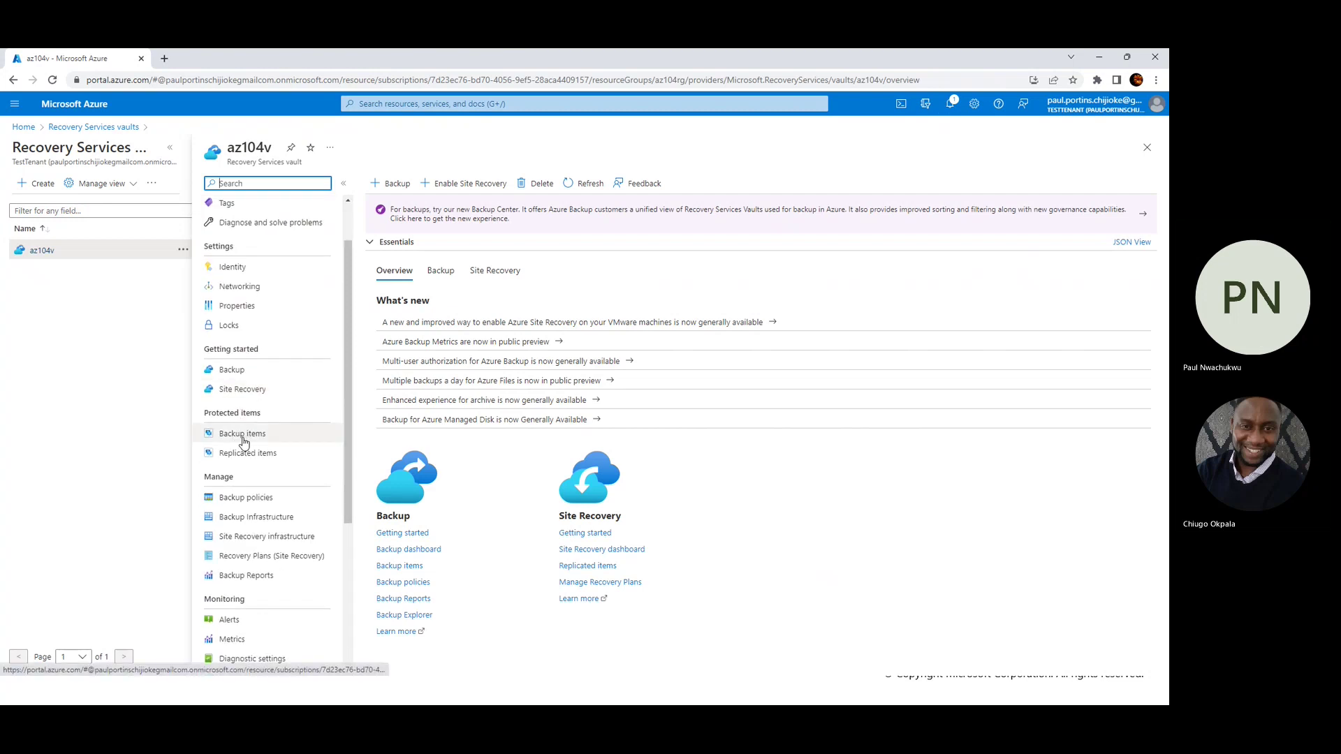
{"action": "scroll", "coordinate": [244, 442], "scroll_direction": "down", "scroll_amount": 4}
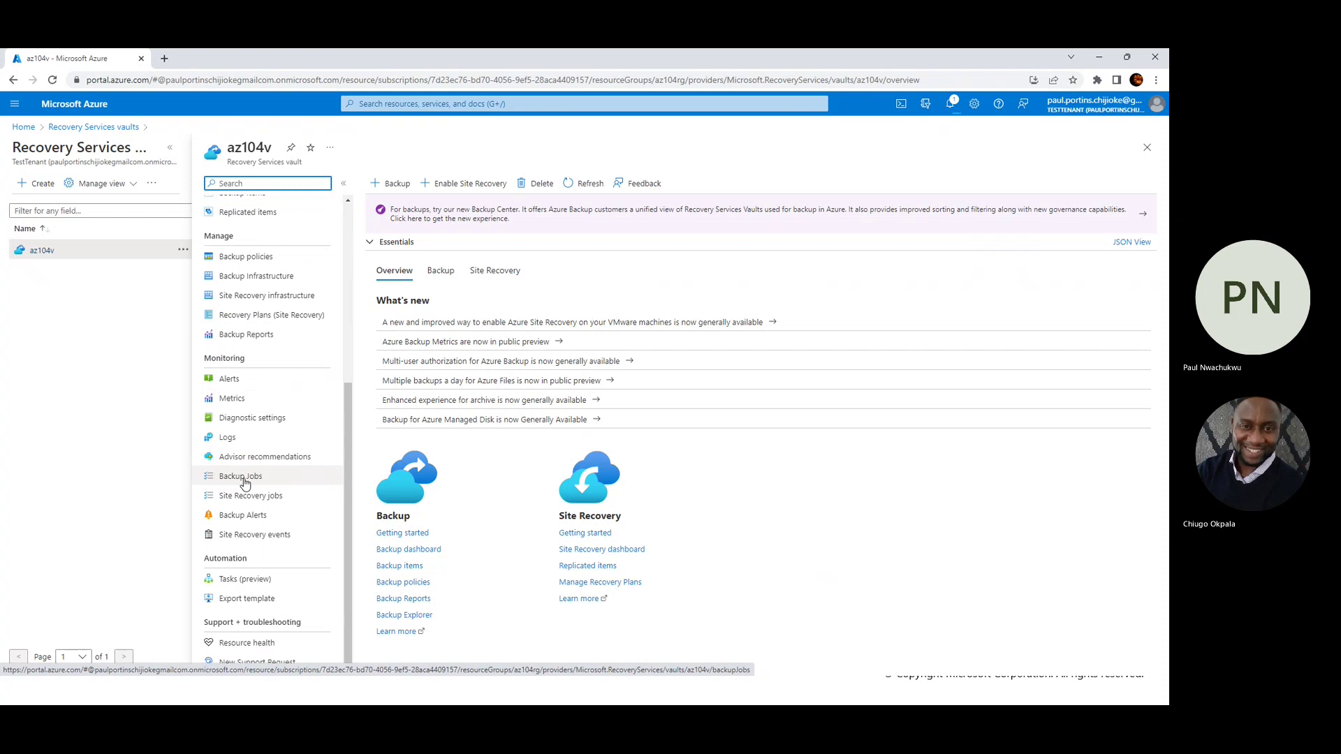
{"action": "left_click", "coordinate": [239, 479]}
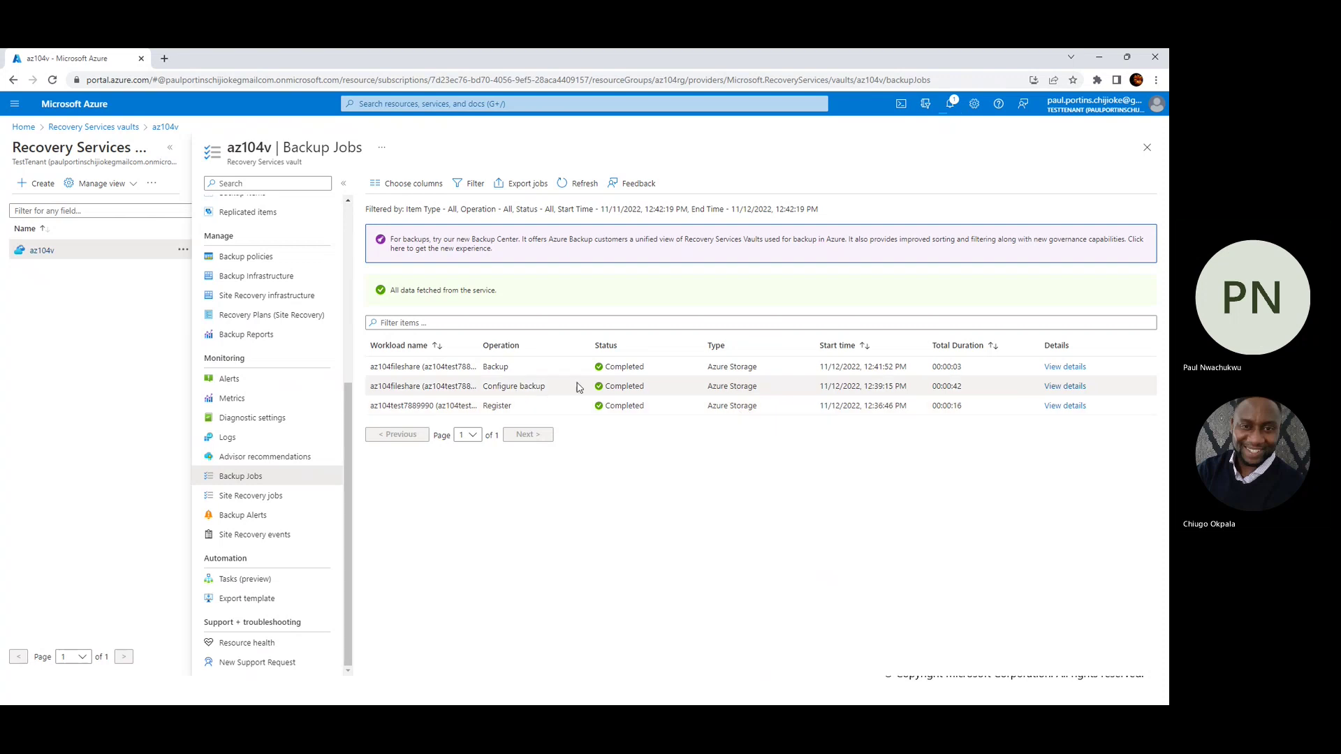
- Refresh the Backup Jobs list until the az104fileshare Backup job shows Completed
{"action": "left_click", "coordinate": [573, 186]}
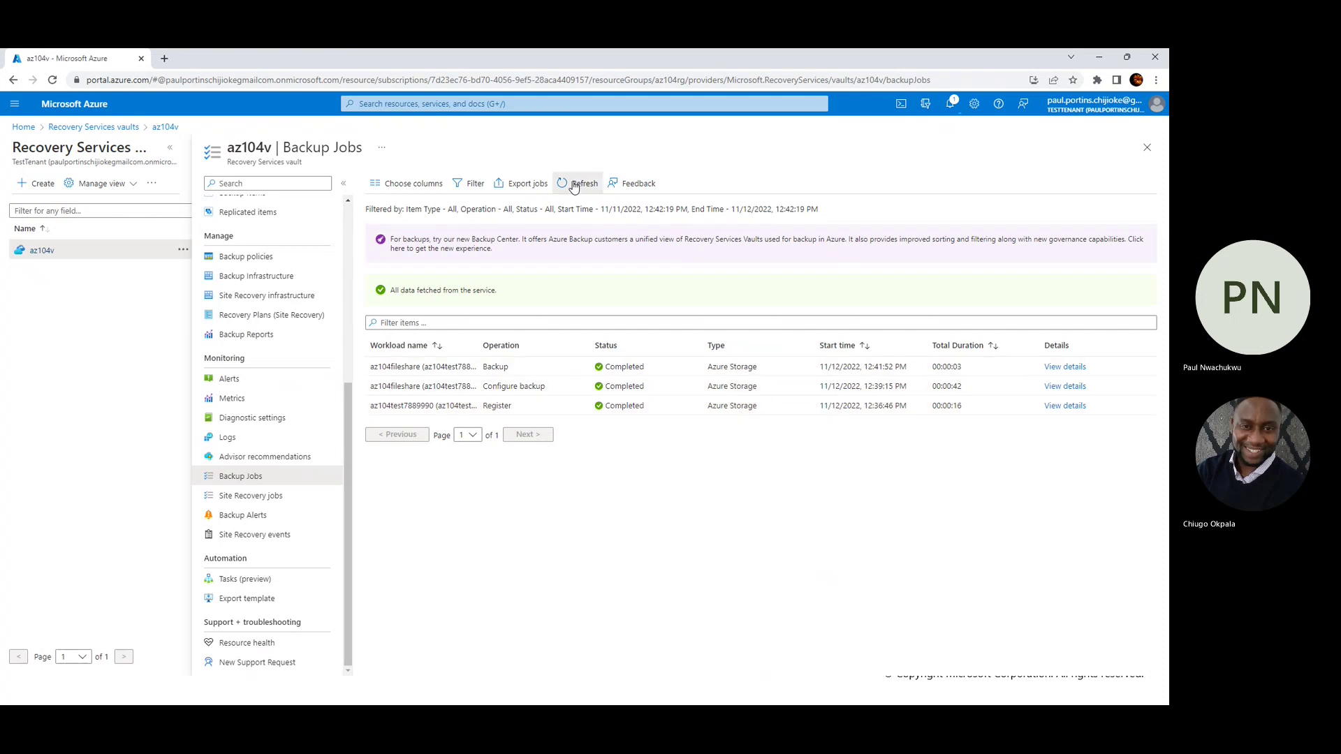
{"action": "left_click", "coordinate": [574, 185]}
{"action": "left_click", "coordinate": [573, 185]}
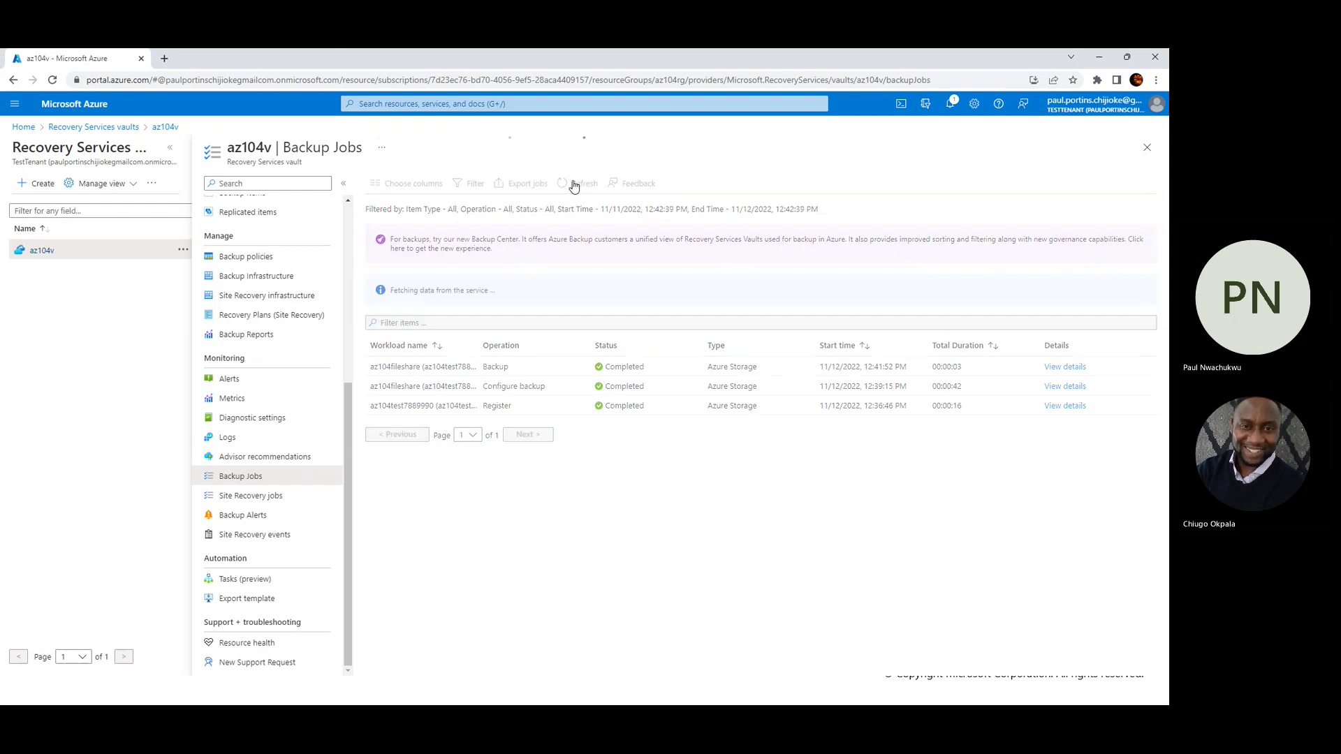
{"action": "left_click", "coordinate": [574, 186]}
{"action": "left_click", "coordinate": [574, 186]}
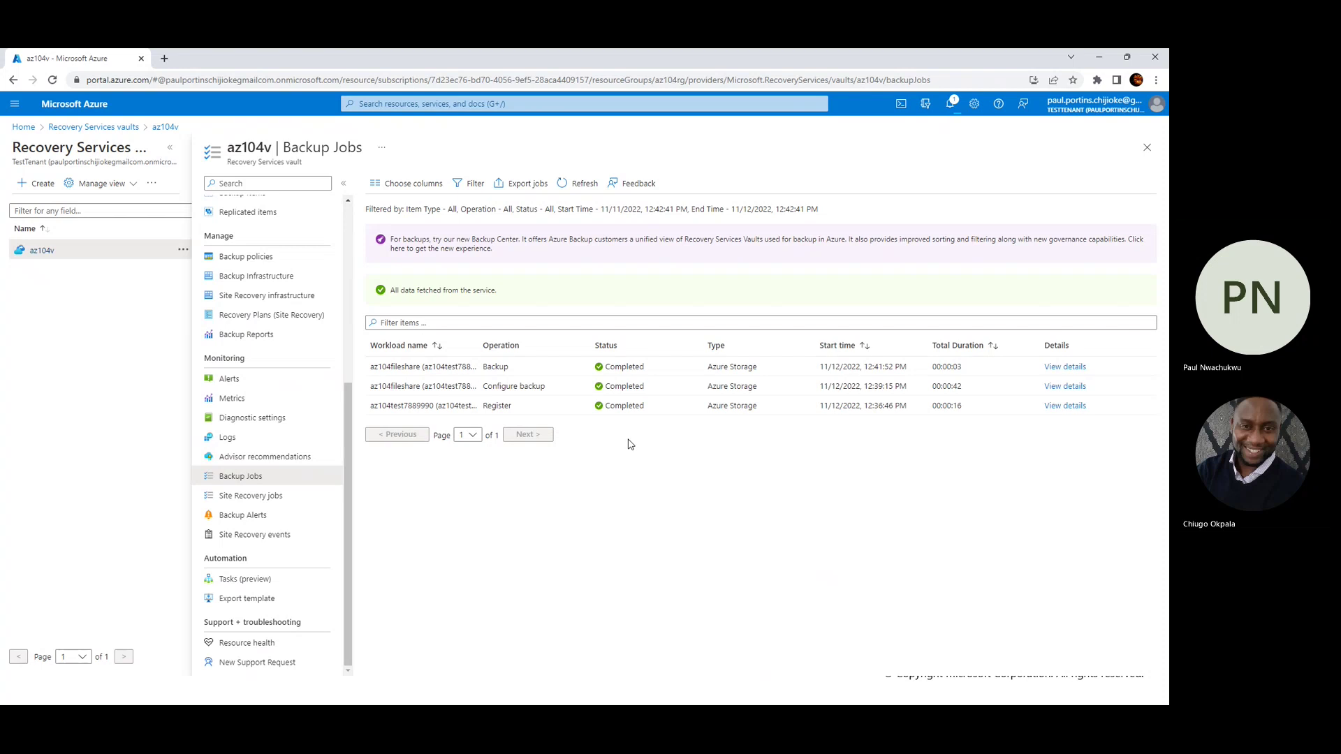
{"action": "left_click", "coordinate": [583, 185]}
- Check the backup trigger notification, then open az104v's Backup items summary showing one Azure Files item
{"action": "left_click", "coordinate": [953, 105]}
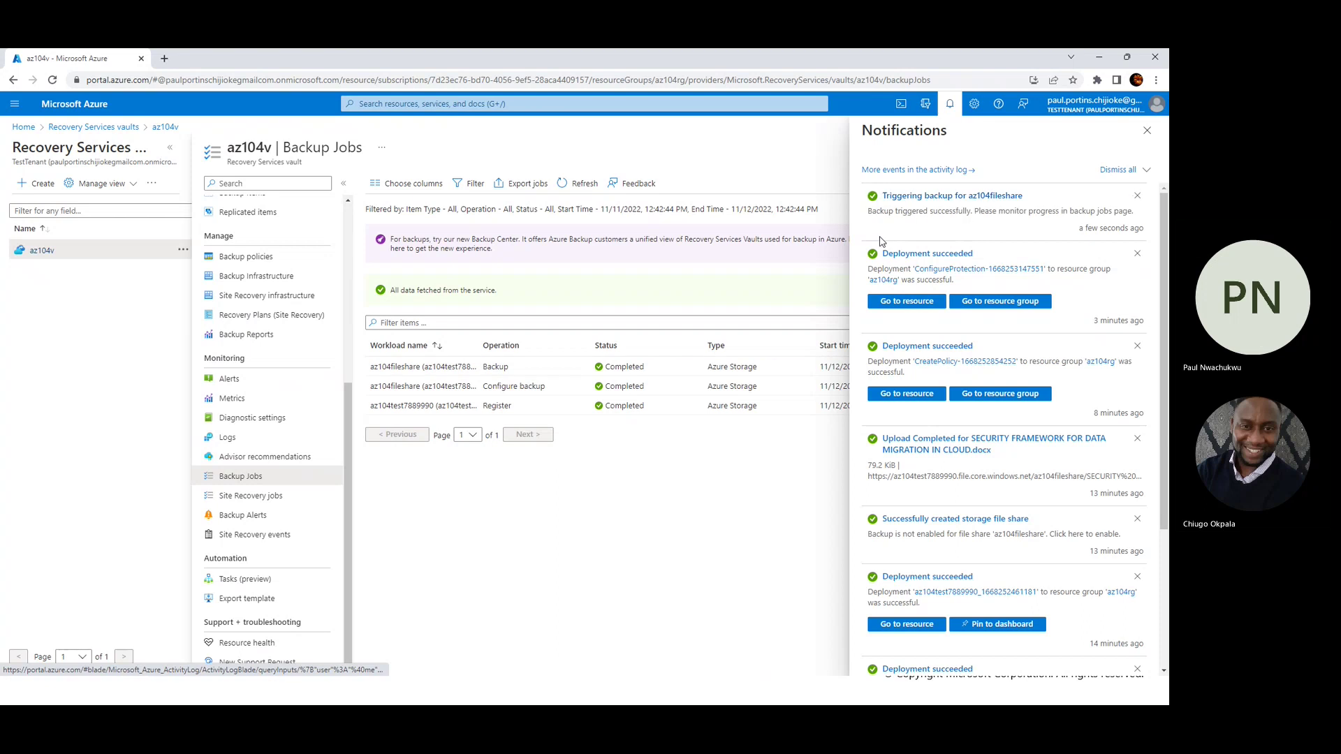
{"action": "left_click", "coordinate": [1147, 130]}
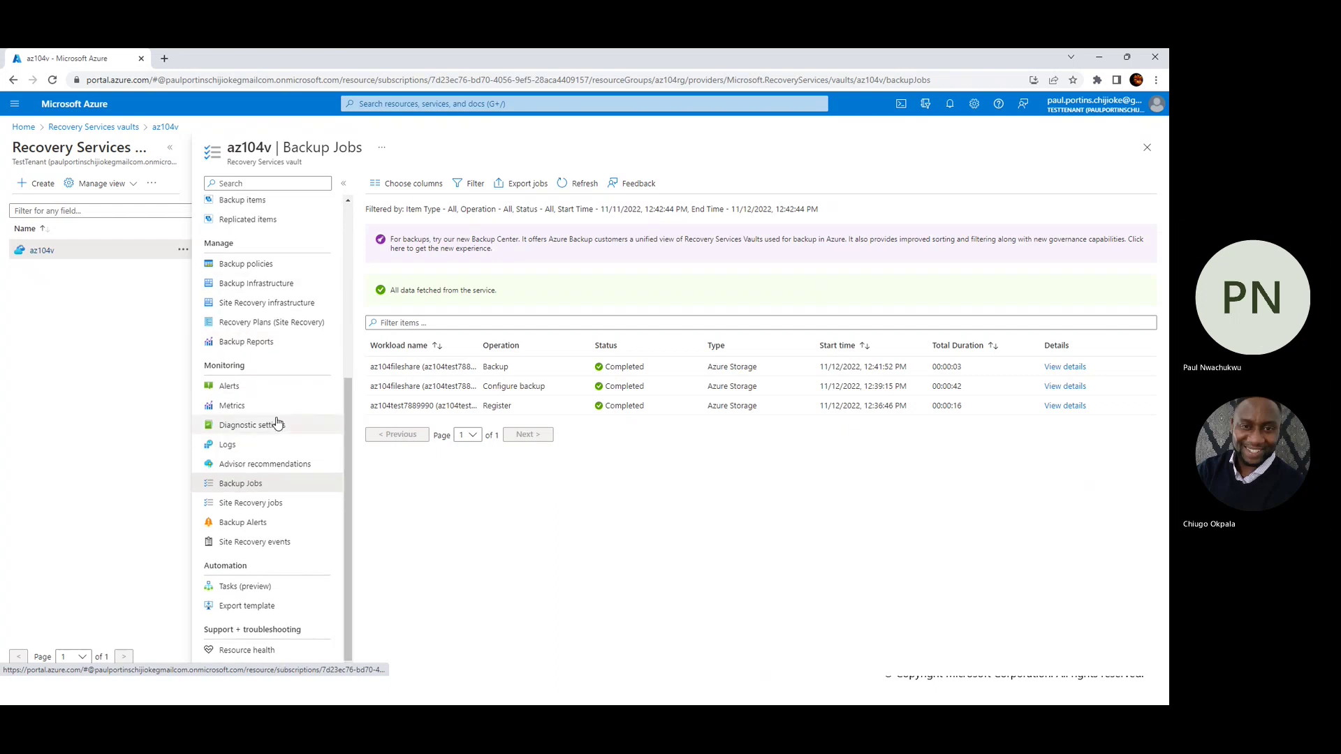
{"action": "scroll", "coordinate": [278, 419], "scroll_direction": "up", "scroll_amount": 3}
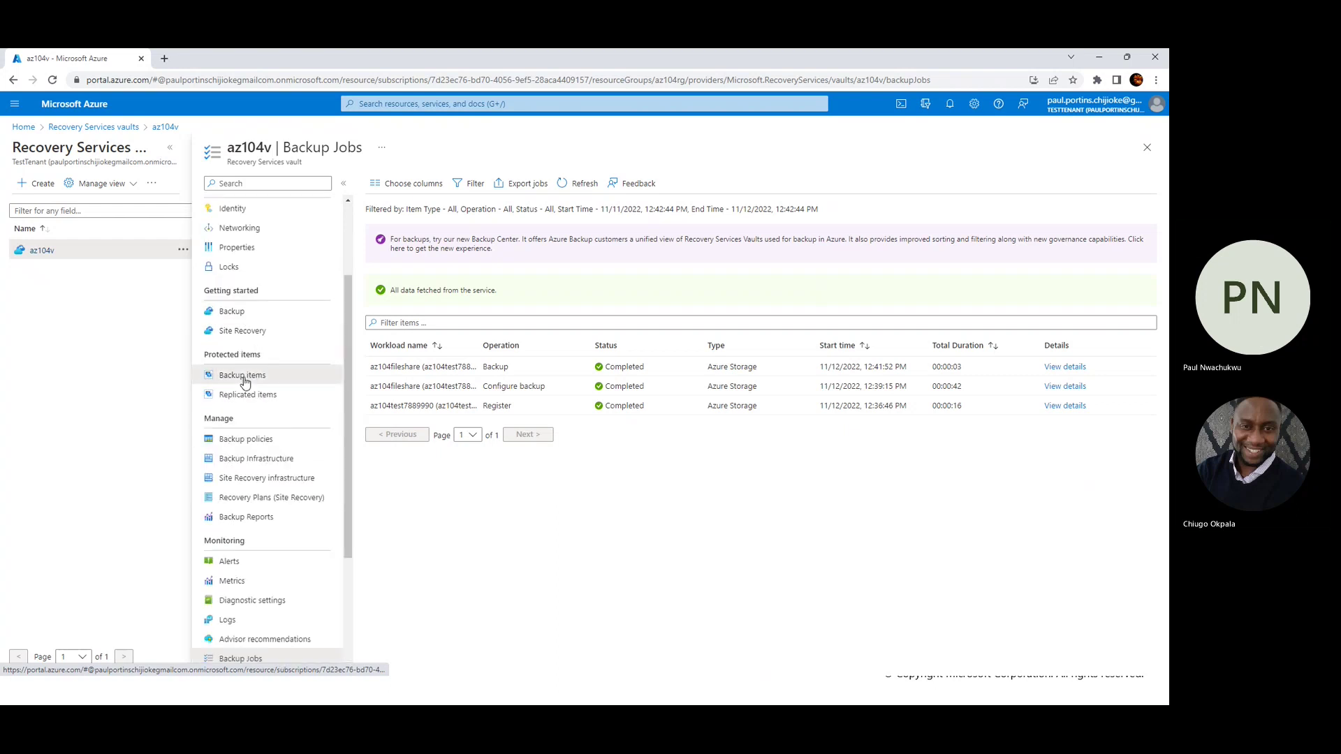
{"action": "left_click", "coordinate": [243, 377]}
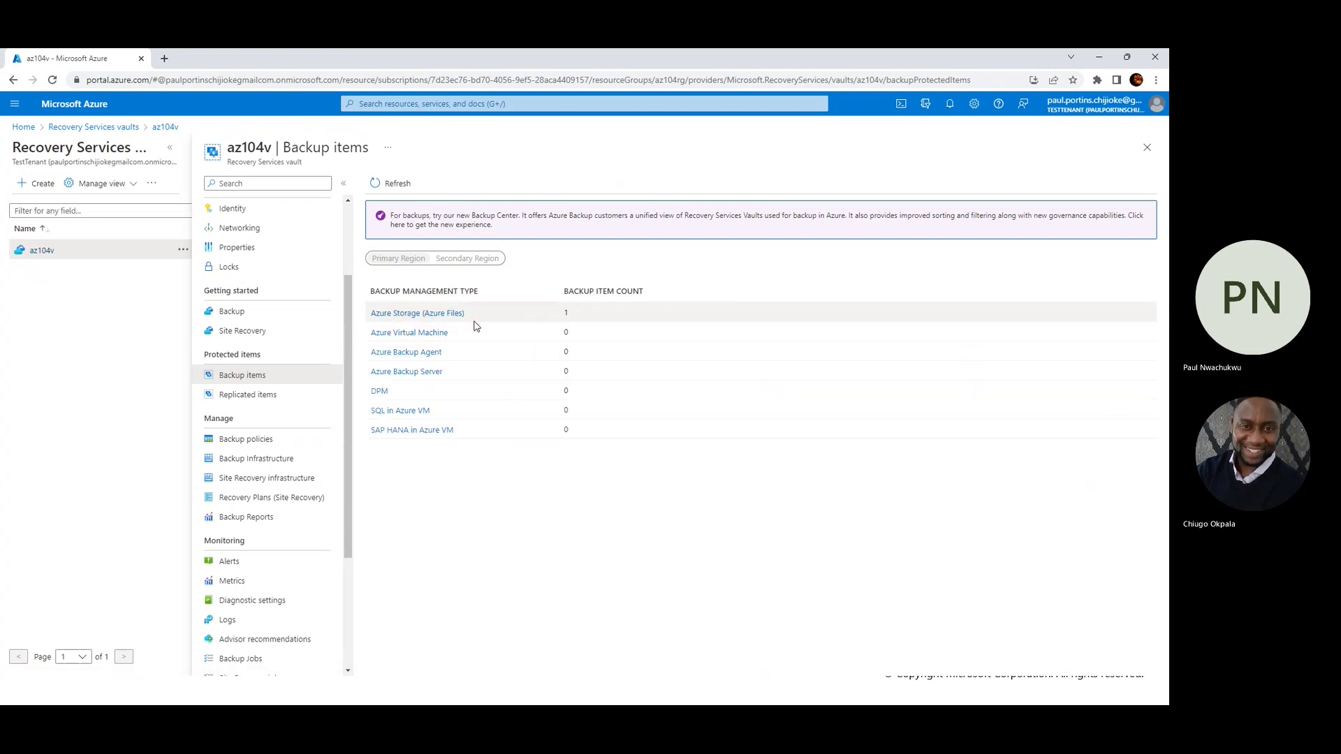
{"action": "left_click", "coordinate": [444, 313]}
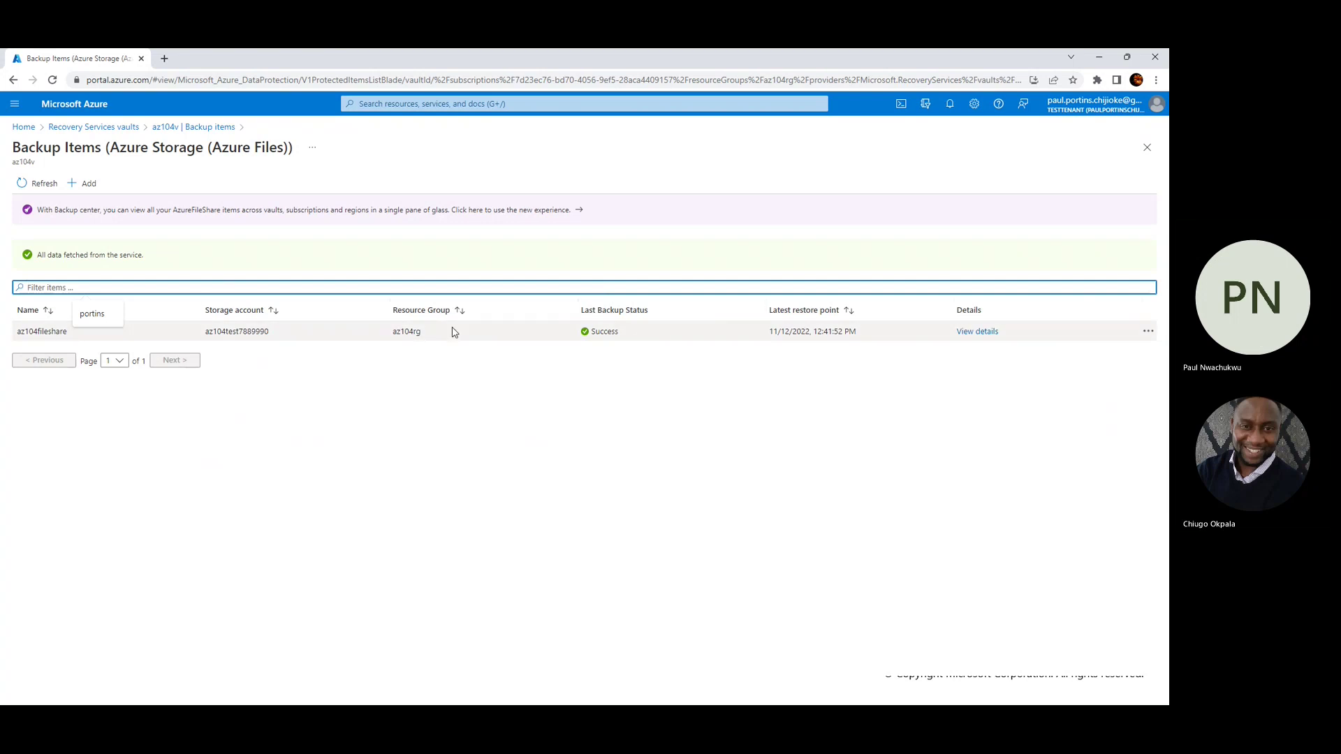
{"action": "double_click", "coordinate": [598, 329]}
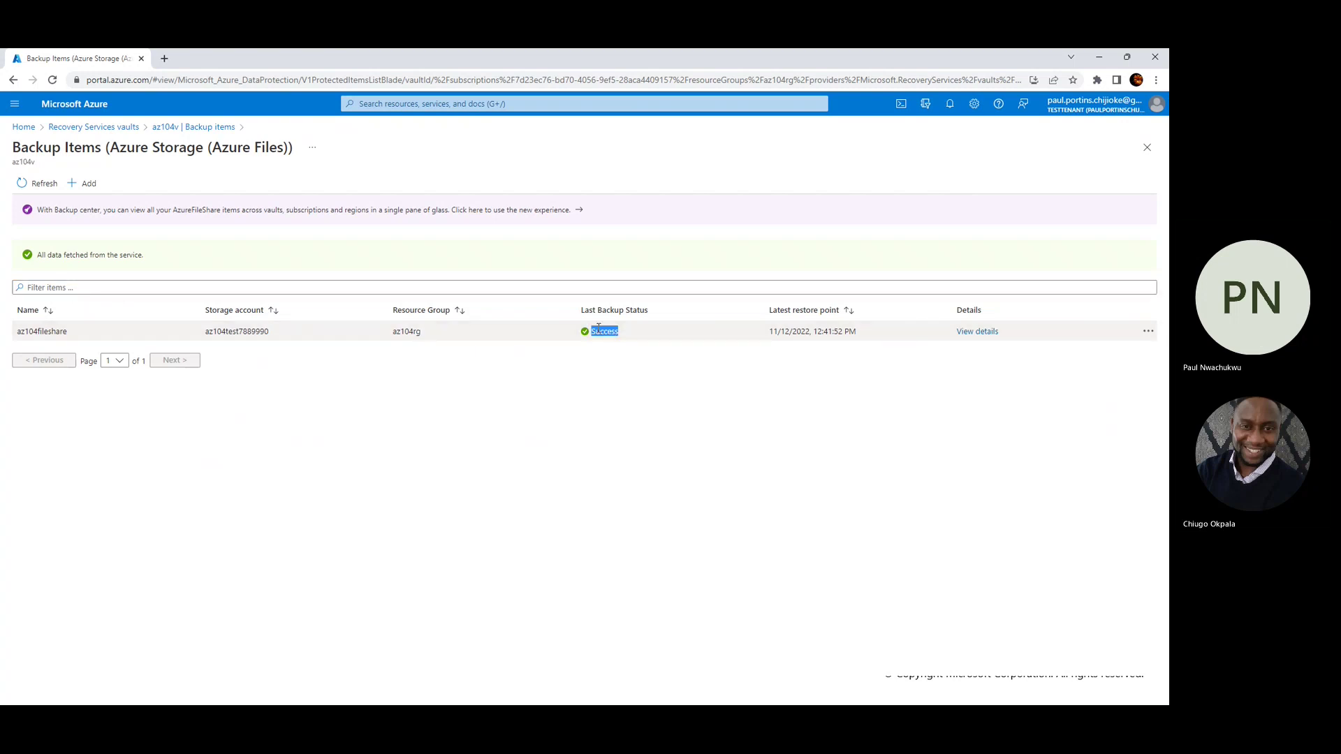
{"action": "left_click", "coordinate": [666, 399]}
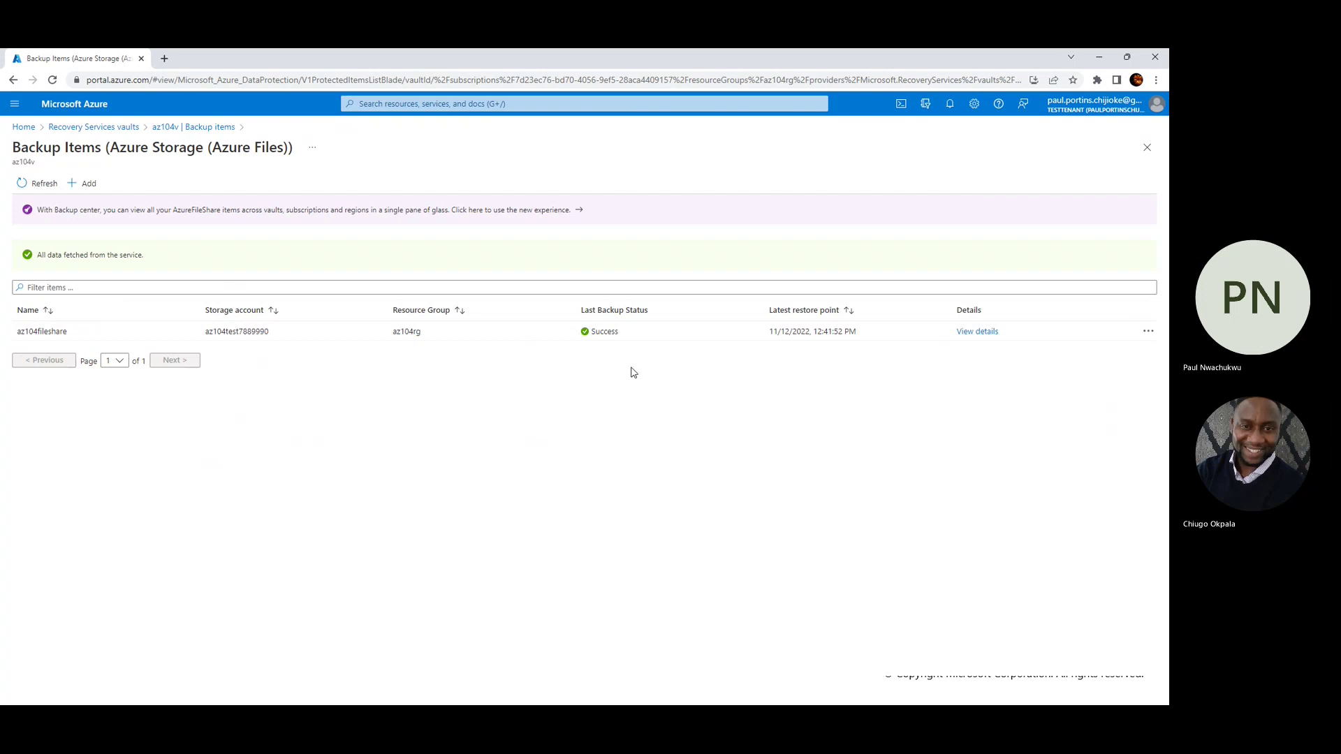
{"action": "double_click", "coordinate": [605, 333]}
{"action": "left_click", "coordinate": [1147, 331]}
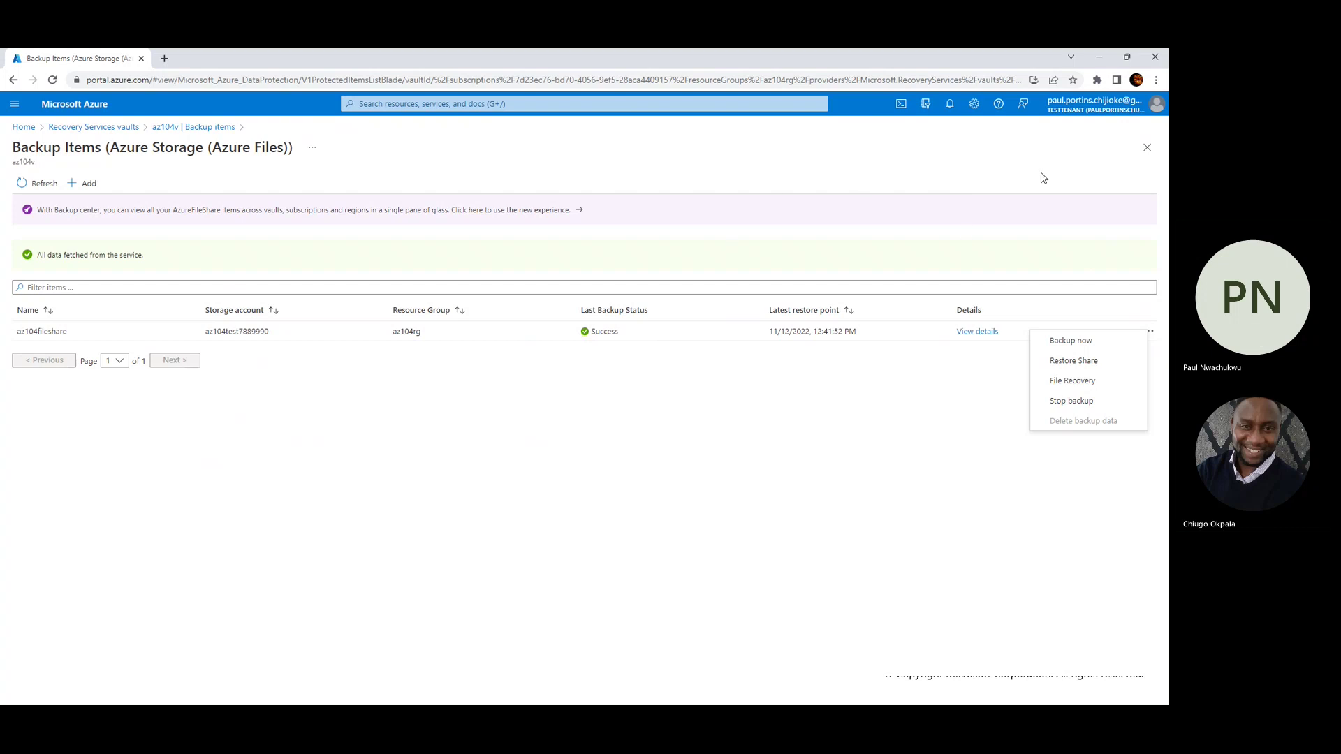
{"action": "left_click", "coordinate": [1147, 147]}
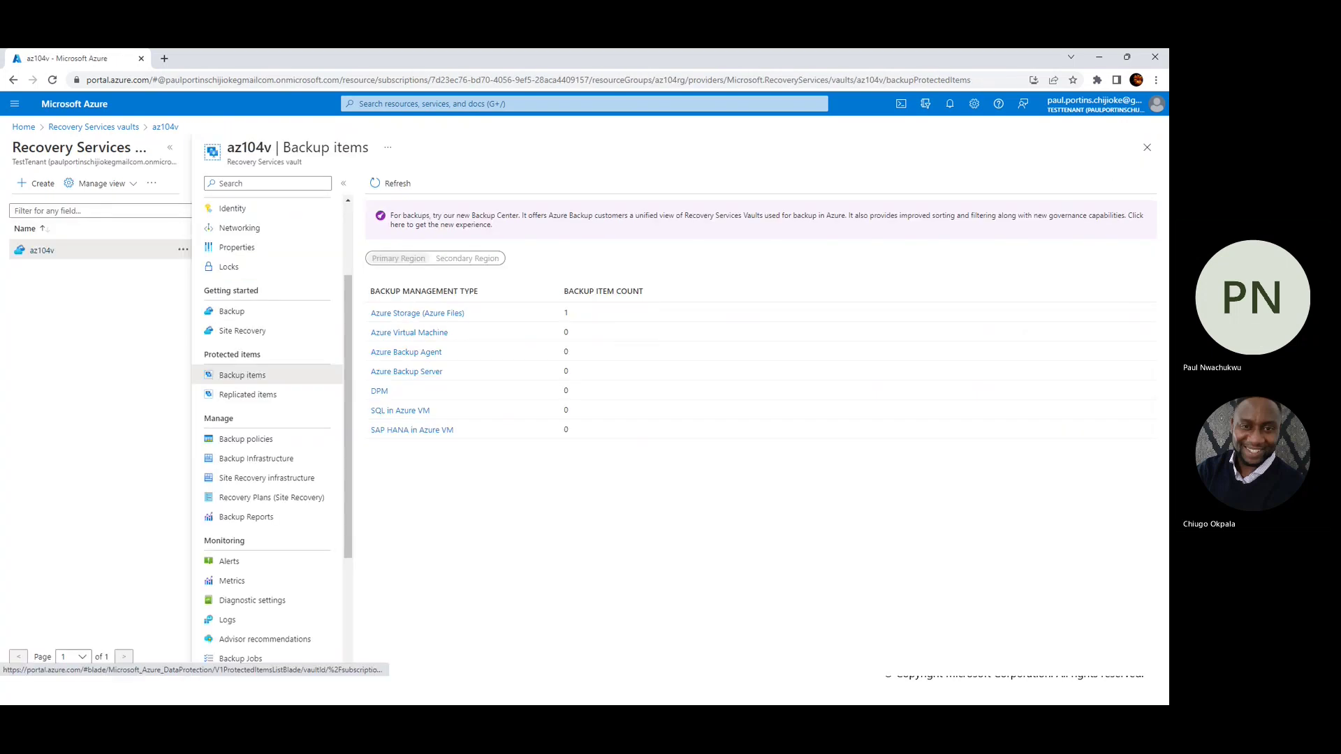
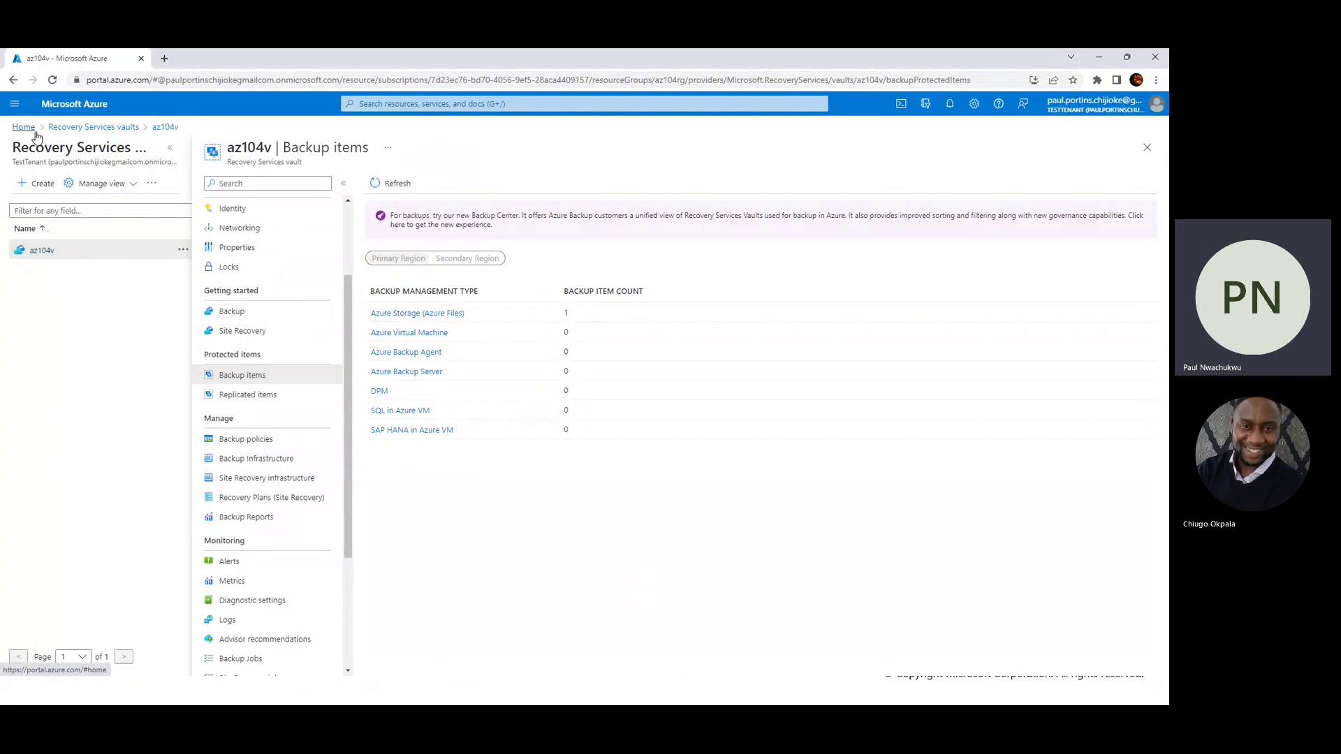
- Open the az104v Recovery Services vault from Home and start a new Backup goal
{"action": "left_click", "coordinate": [14, 128]}
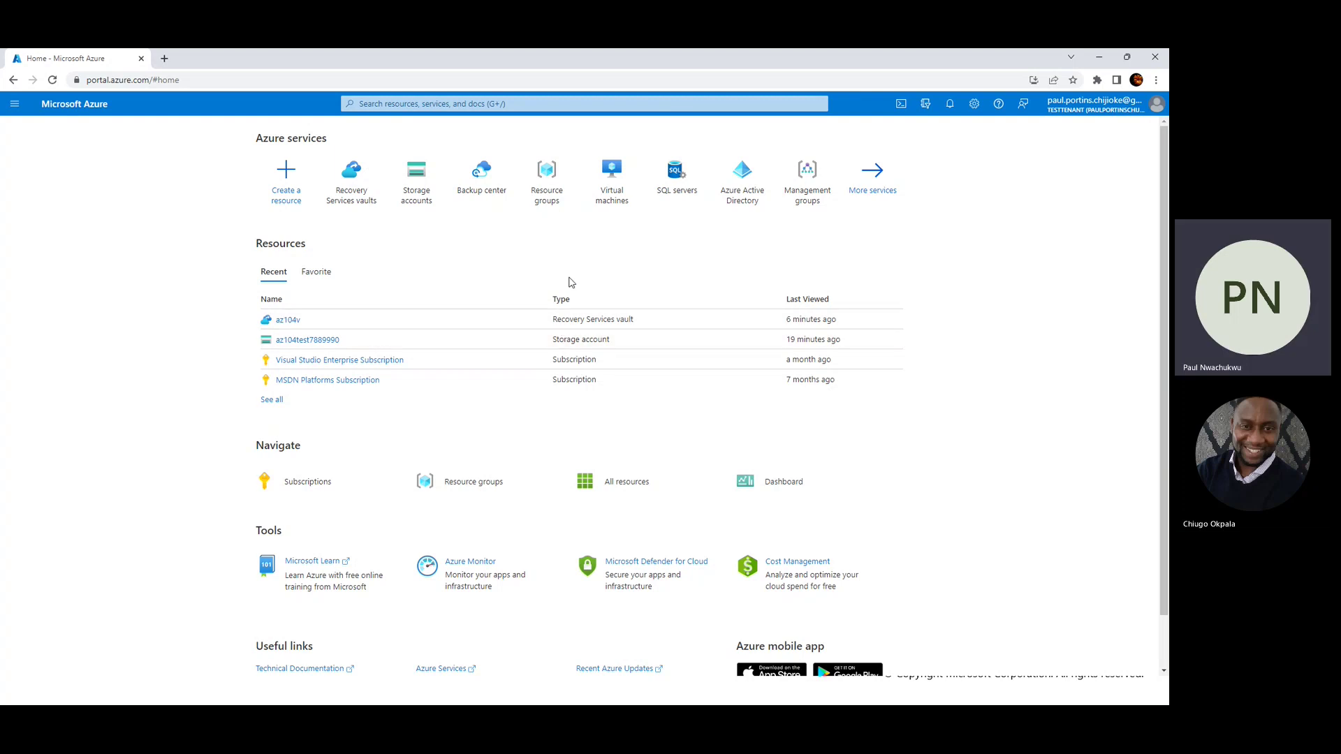
{"action": "left_click", "coordinate": [356, 193]}
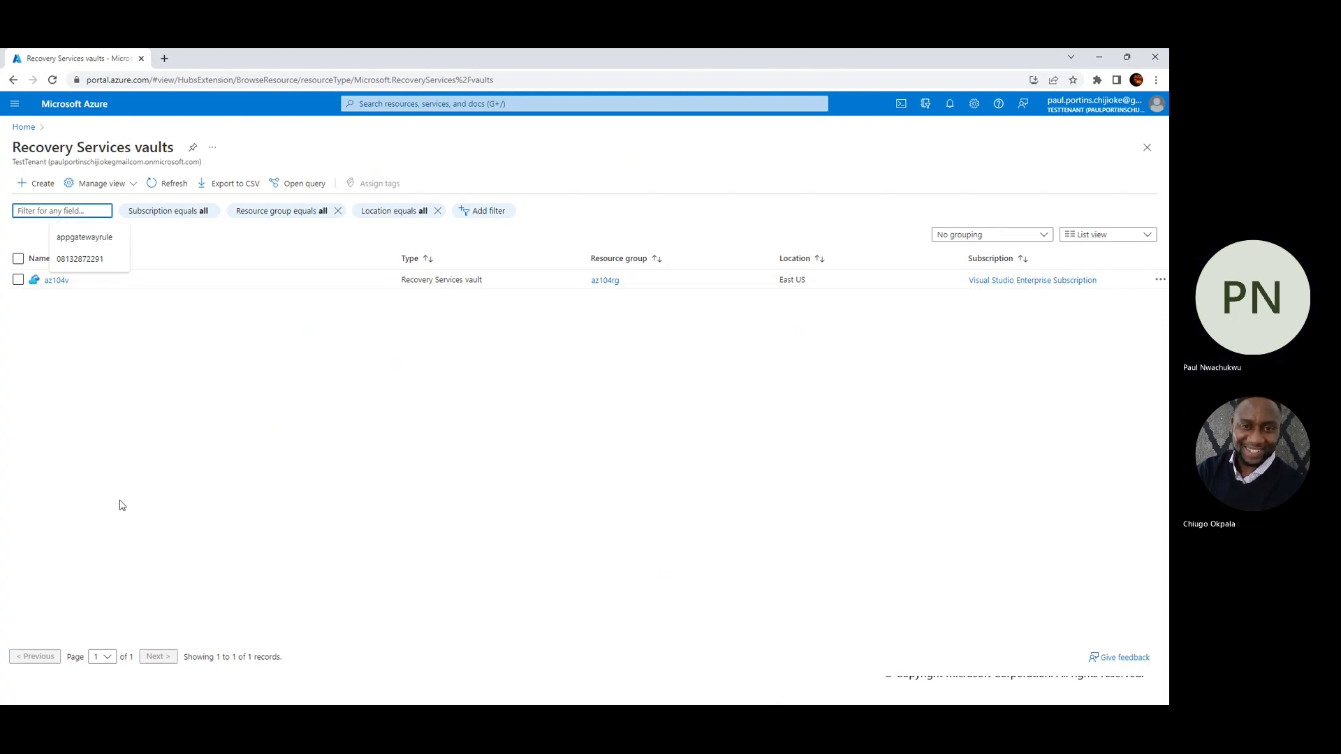
{"action": "left_click", "coordinate": [57, 280]}
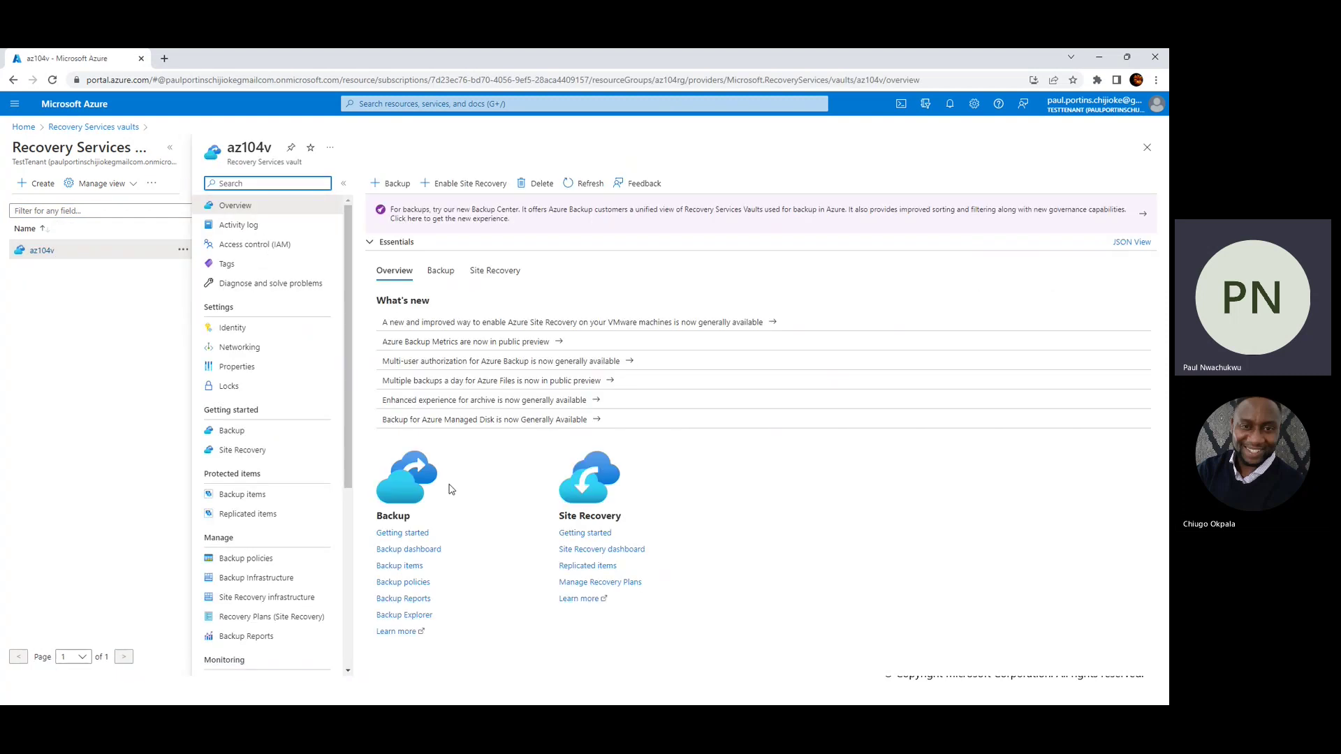
{"action": "left_click", "coordinate": [393, 184]}
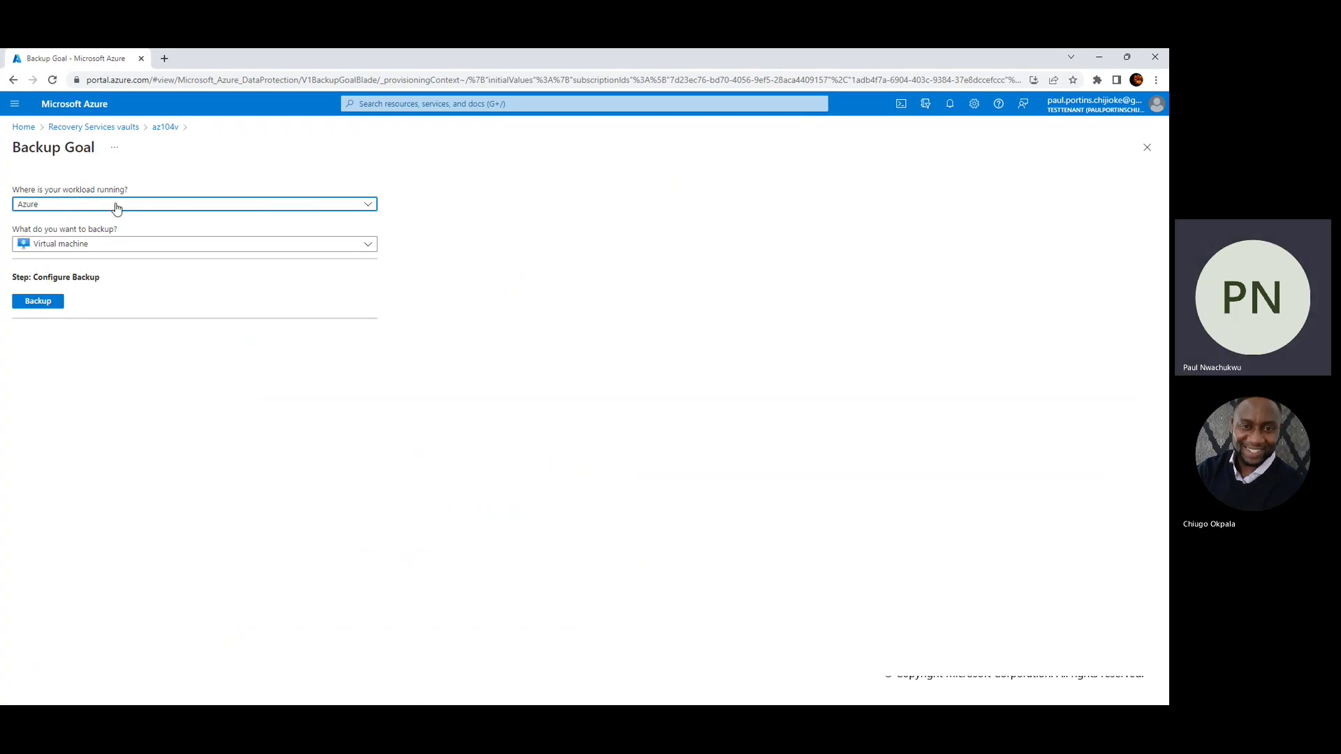
- Set the backup goal to On-Premises Files and folders and open Prepare Infrastructure
{"action": "left_click", "coordinate": [125, 206]}
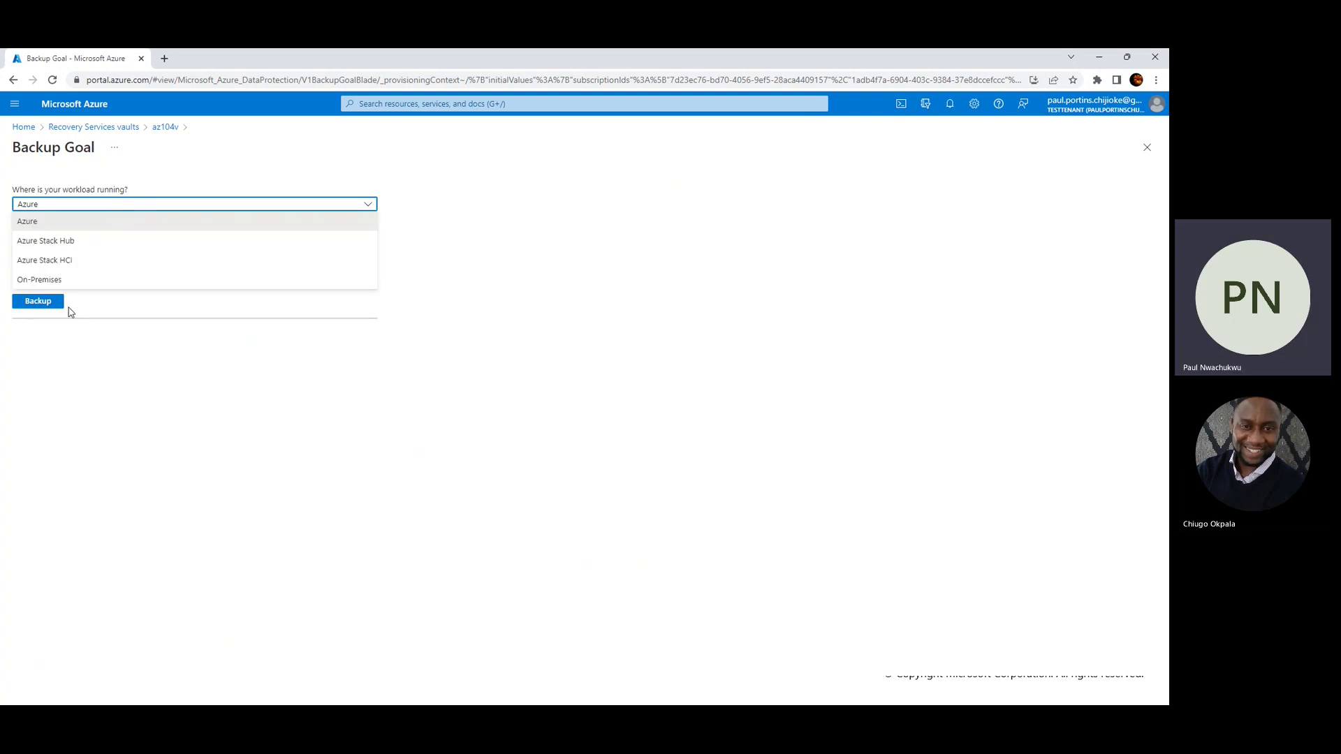
{"action": "left_click", "coordinate": [70, 279]}
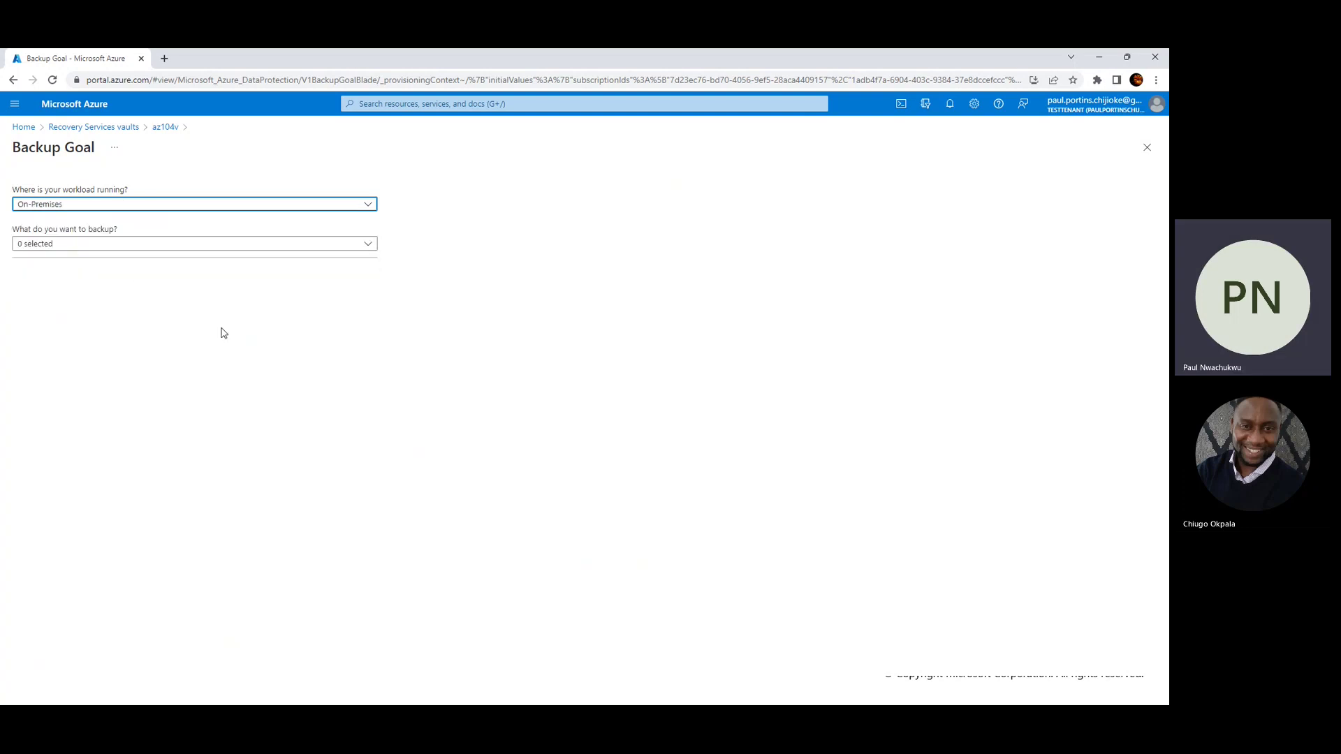
{"action": "left_click", "coordinate": [93, 244]}
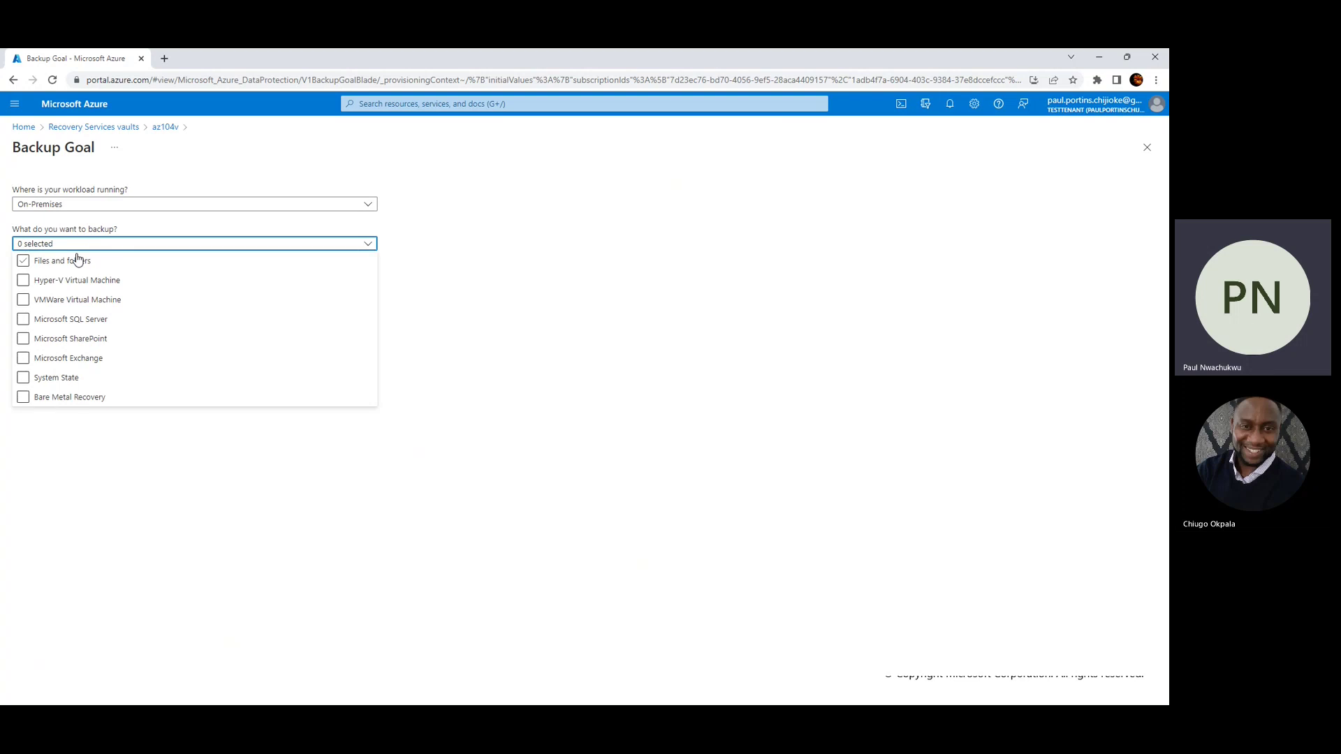
{"action": "left_click", "coordinate": [62, 261]}
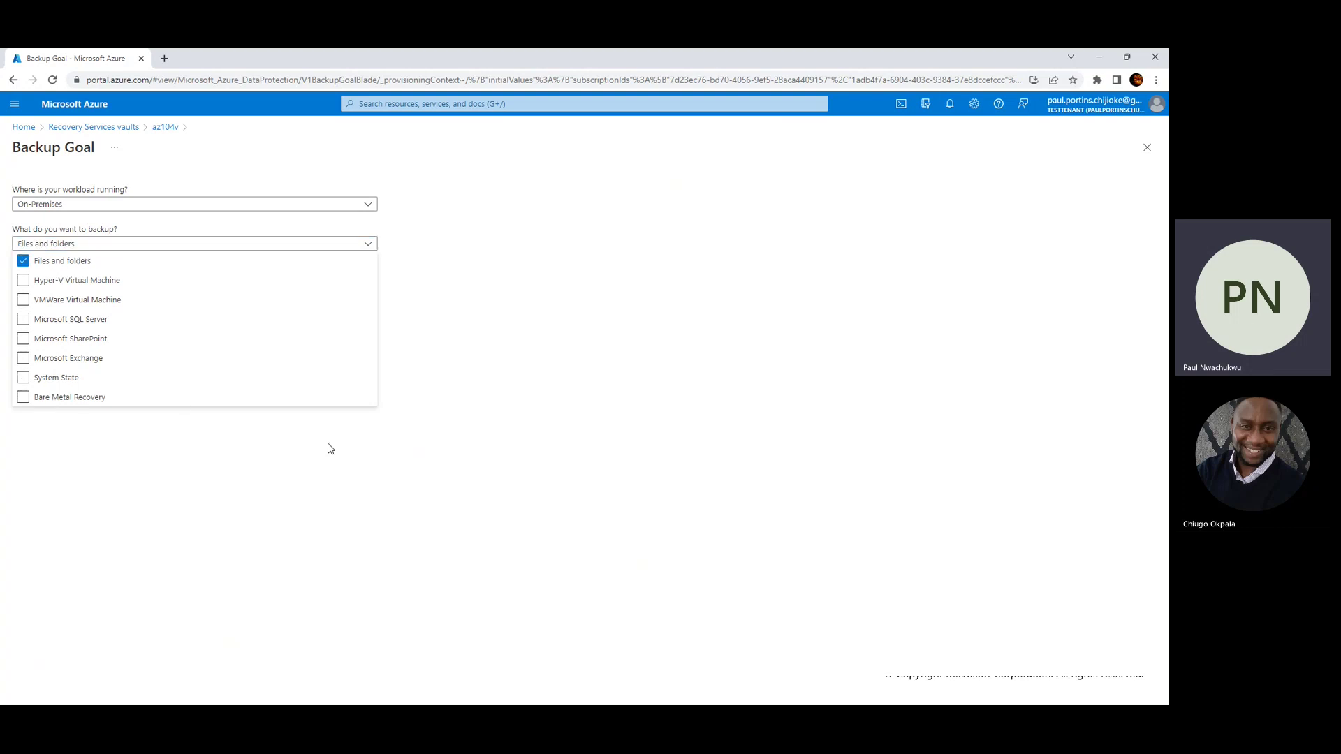
{"action": "left_click", "coordinate": [494, 407]}
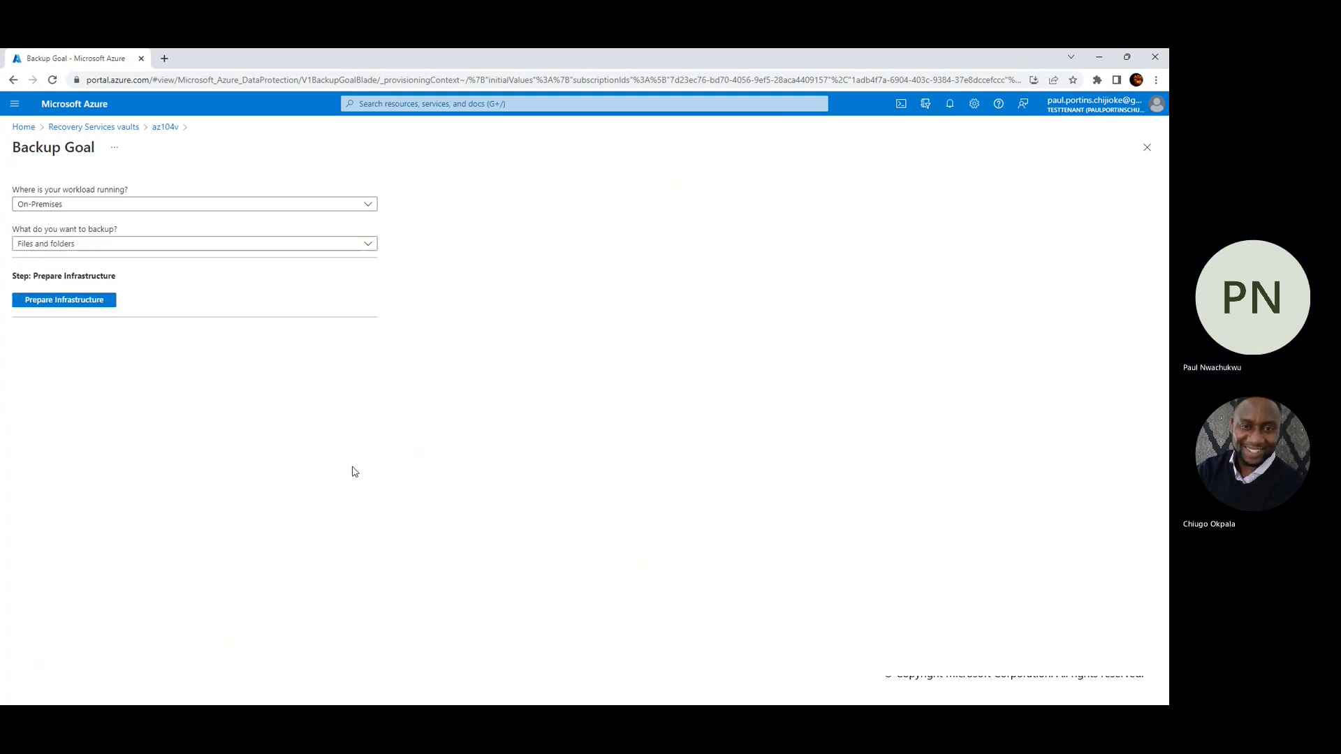
{"action": "left_click", "coordinate": [68, 308]}
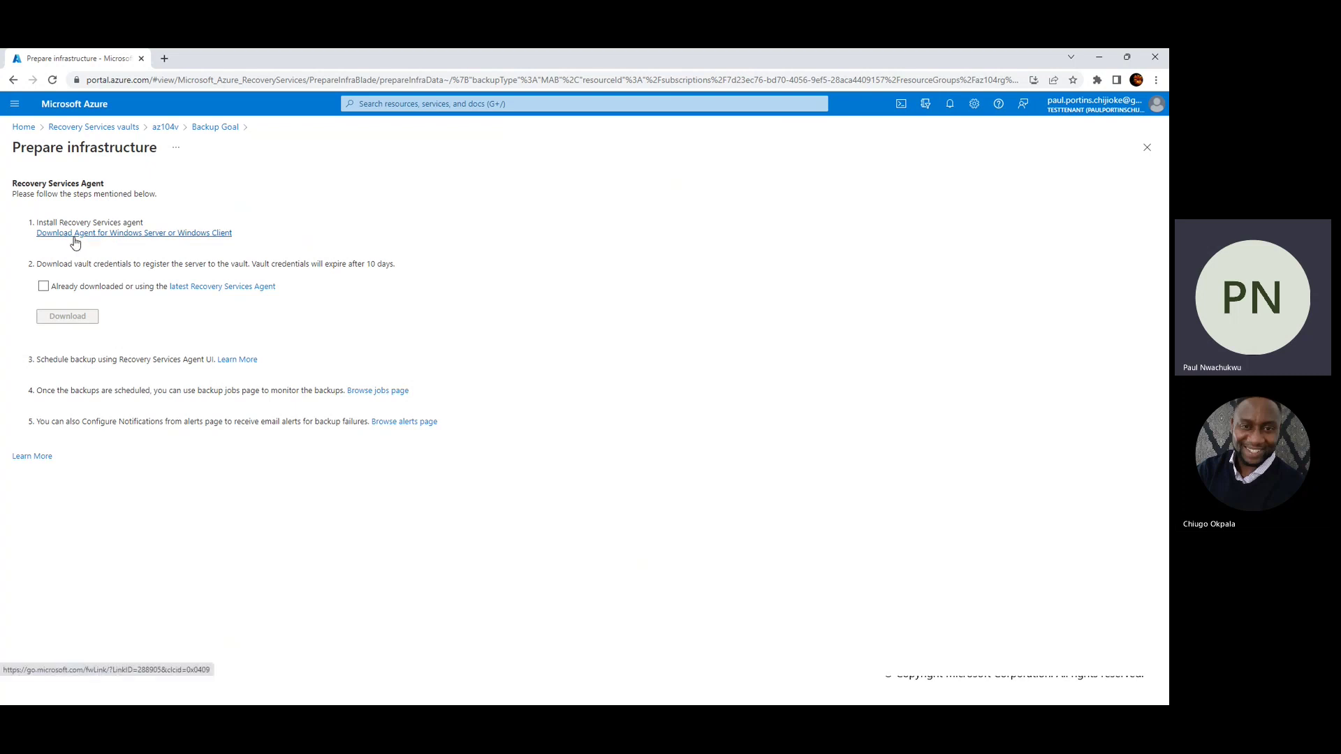
- Download the Recovery Services agent for Windows Server and run MARSAgentInstaller.exe
{"action": "left_click", "coordinate": [178, 235]}
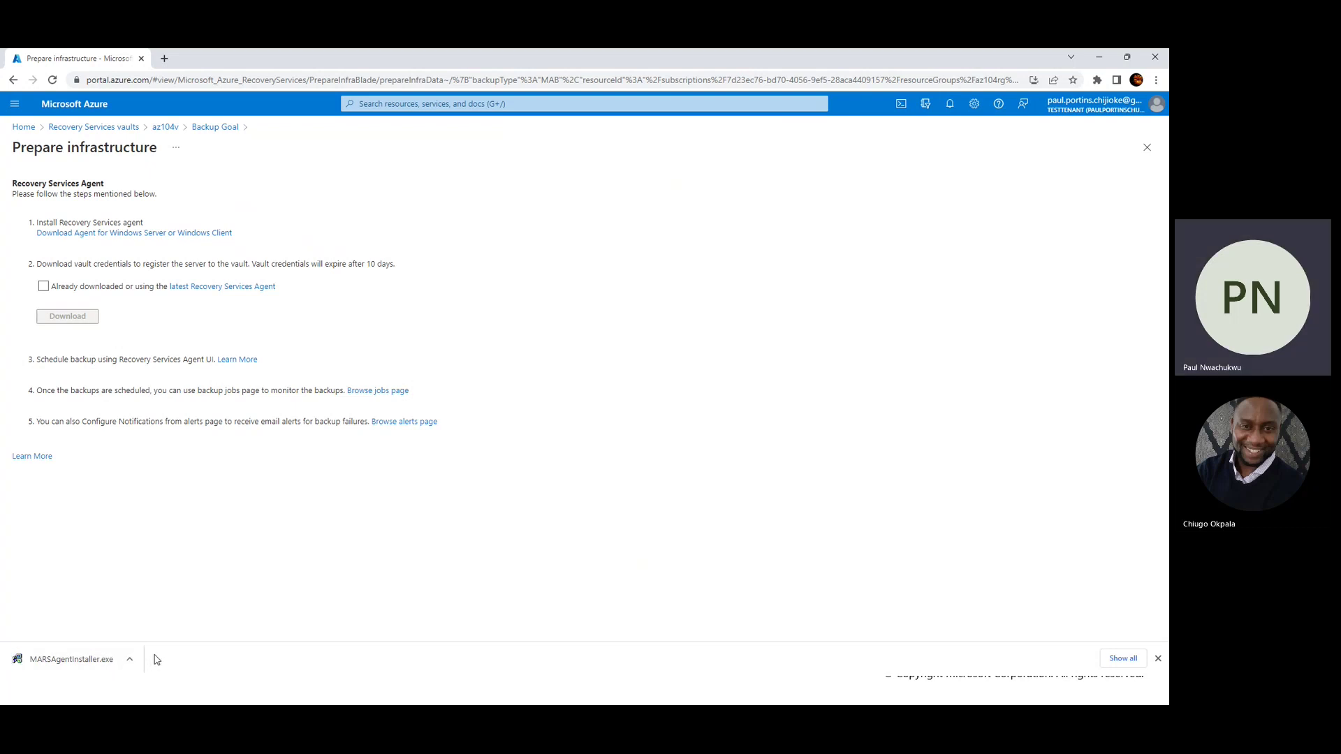
{"action": "left_click", "coordinate": [130, 659]}
{"action": "left_click", "coordinate": [168, 581]}
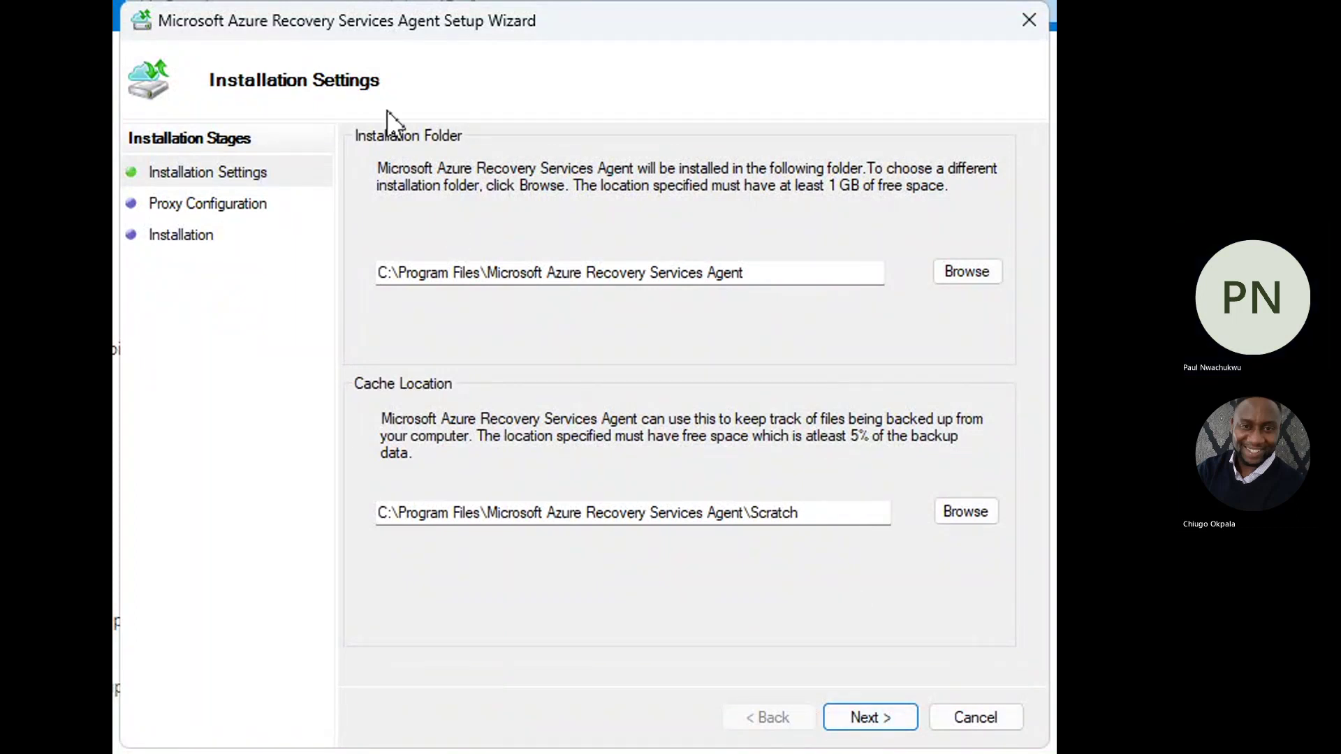
- Keep the default installation and cache folder locations for the agent
{"action": "double_click", "coordinate": [720, 271]}
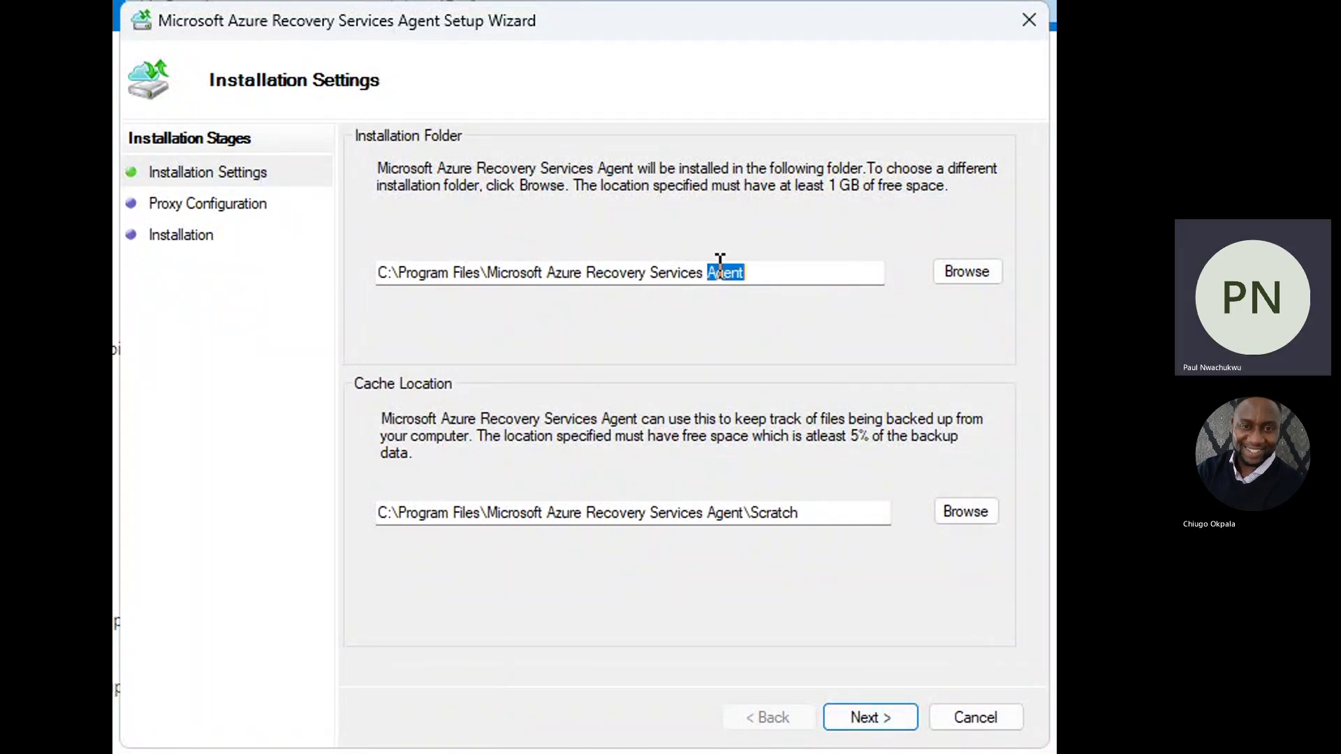
{"action": "left_click", "coordinate": [720, 271]}
{"action": "left_click", "coordinate": [799, 279]}
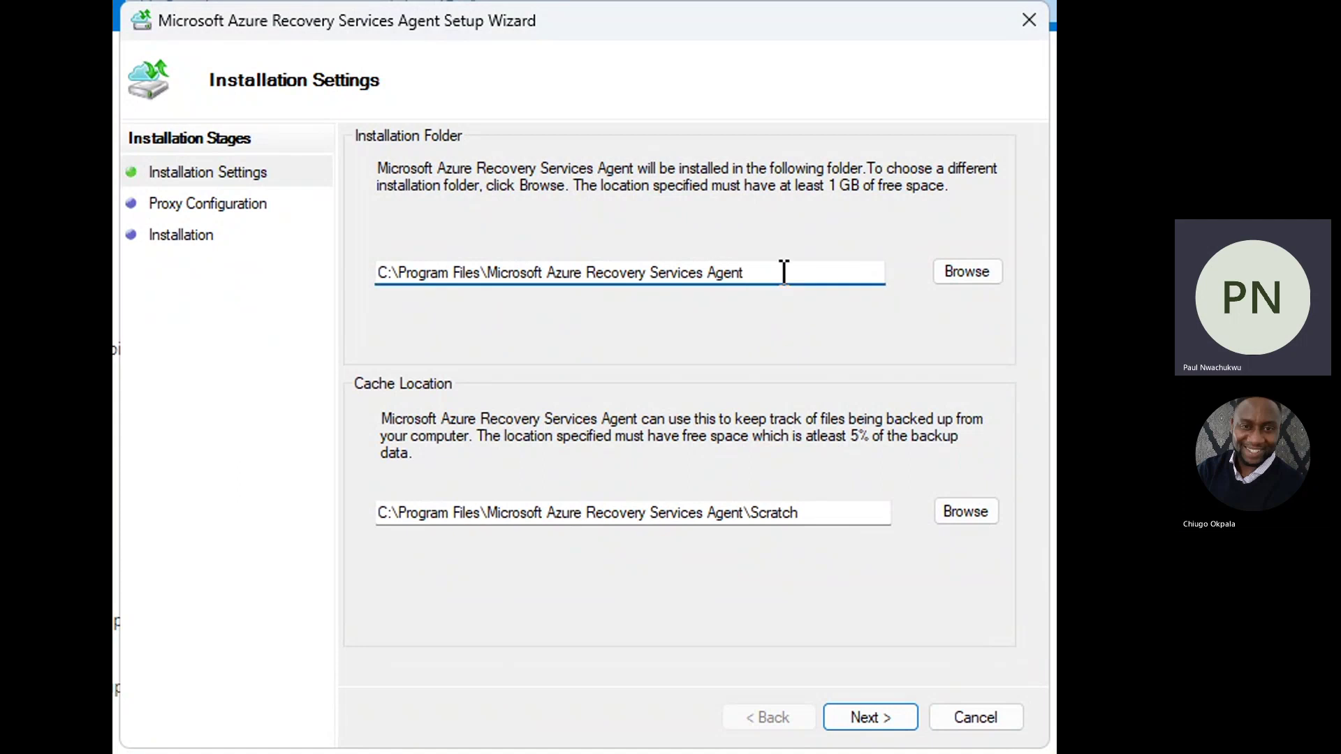
{"action": "left_click", "coordinate": [803, 511]}
{"action": "double_click", "coordinate": [803, 512]}
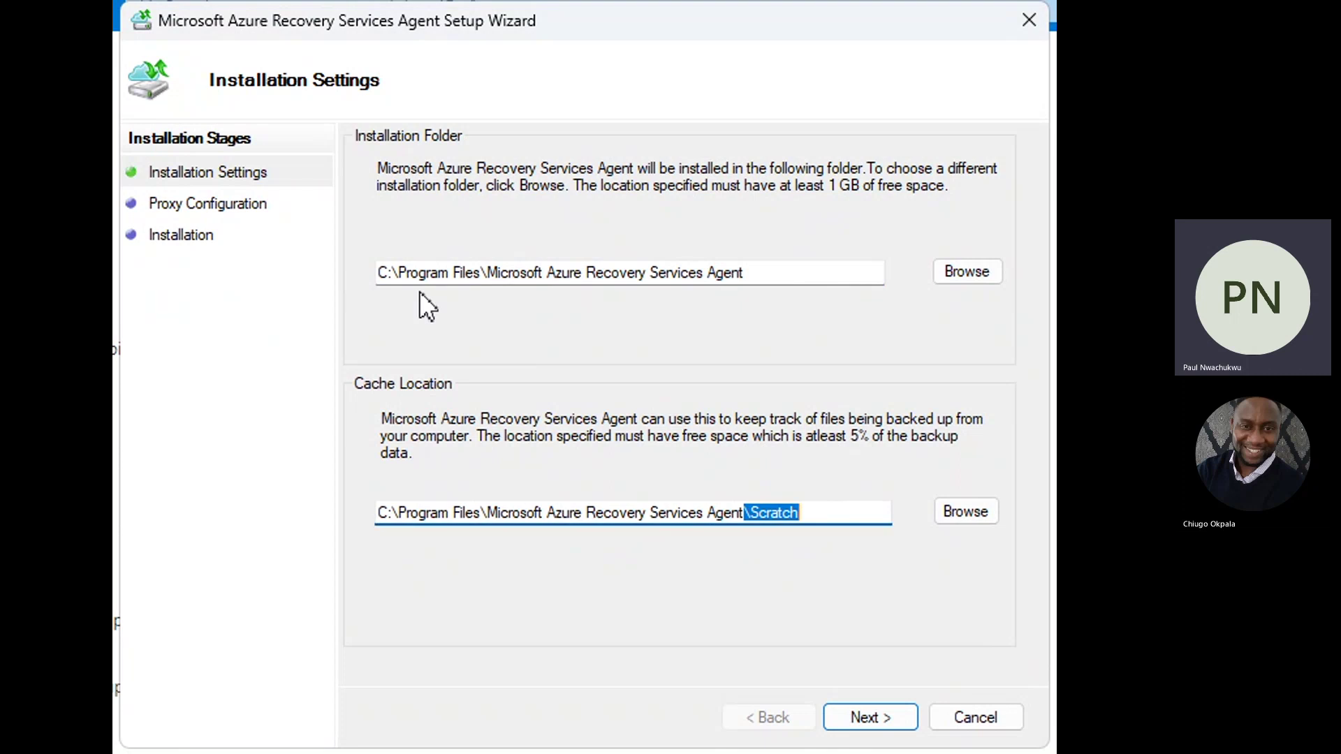
{"action": "left_click", "coordinate": [392, 273]}
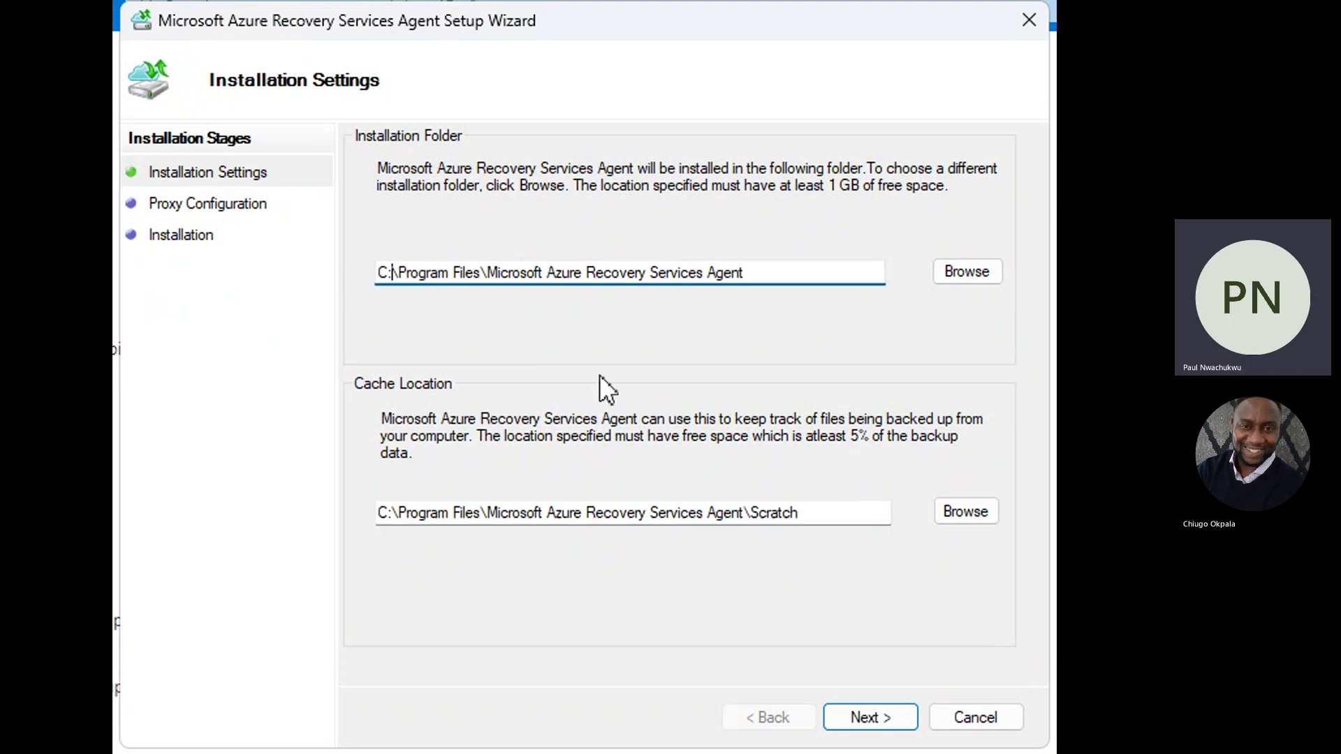
{"action": "left_click", "coordinate": [865, 716]}
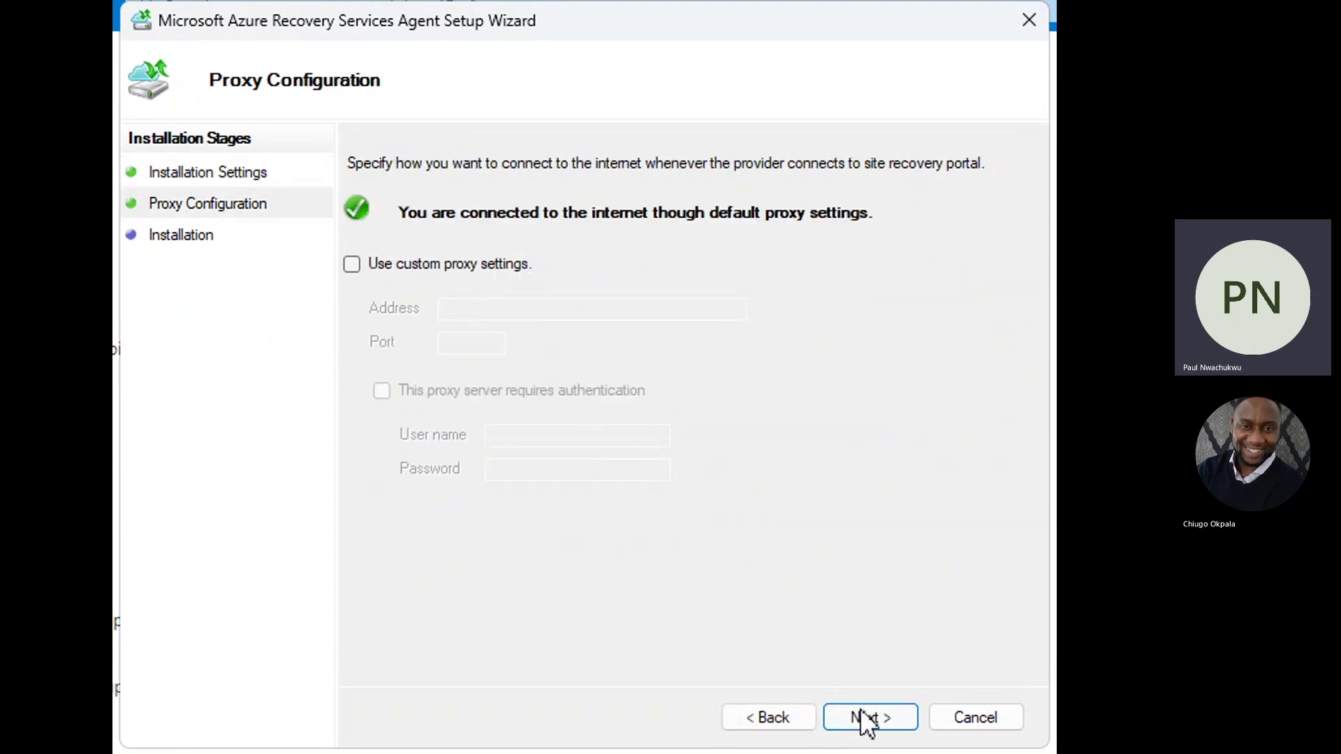
- Keep default proxy settings, install the agent, and proceed to registration
{"action": "left_click", "coordinate": [868, 723]}
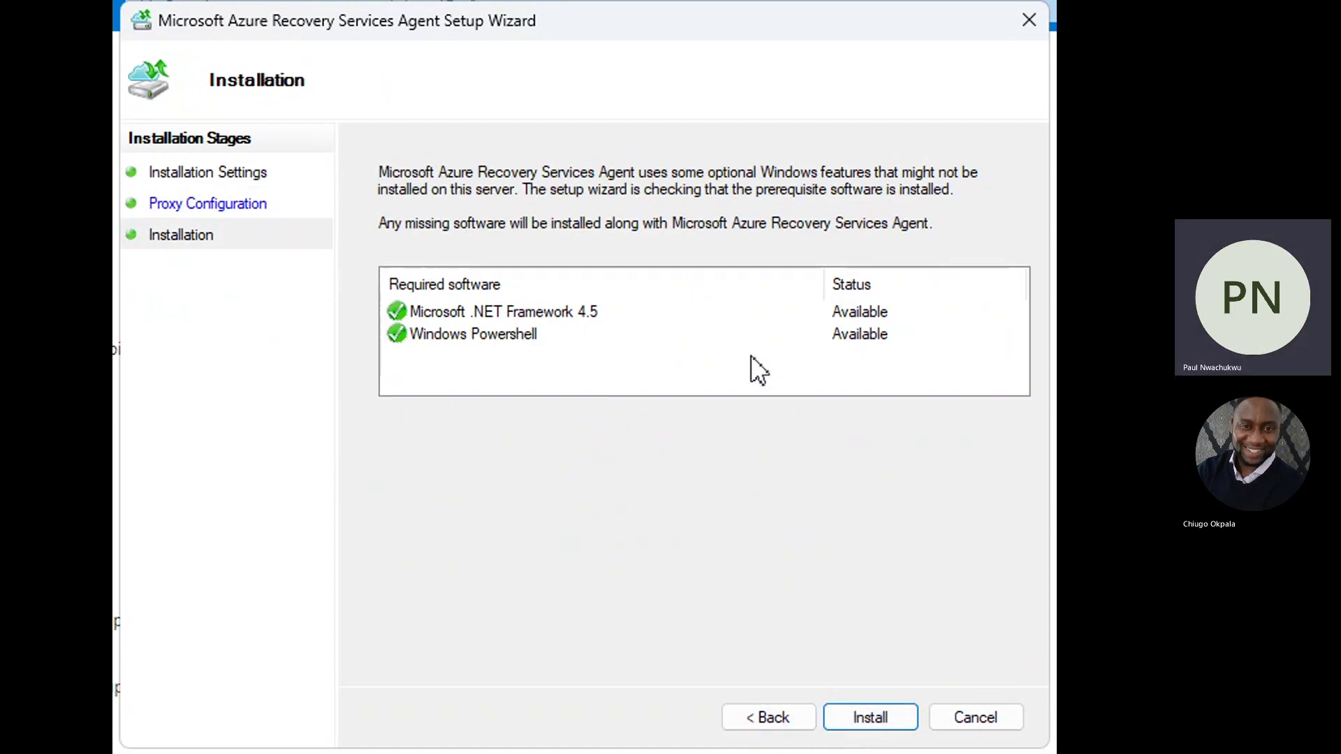
{"action": "left_click", "coordinate": [882, 720]}
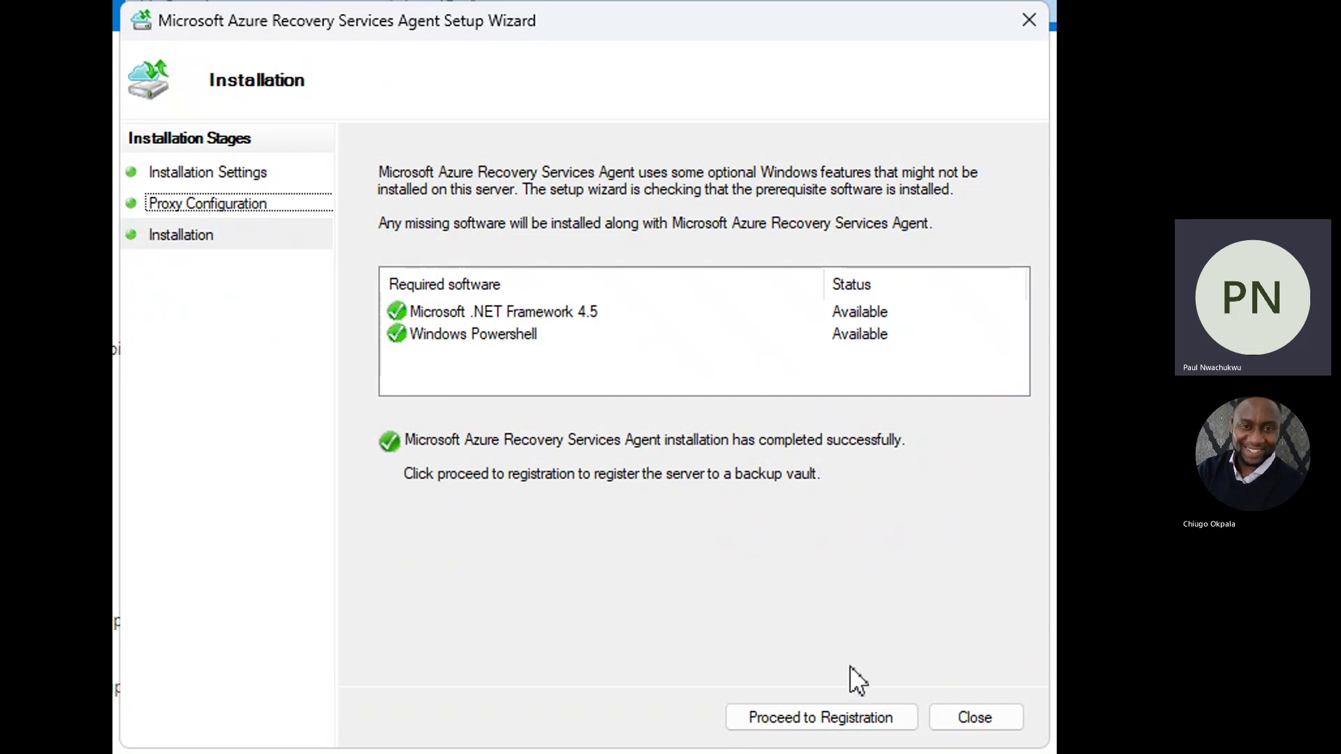
{"action": "left_click", "coordinate": [861, 715]}
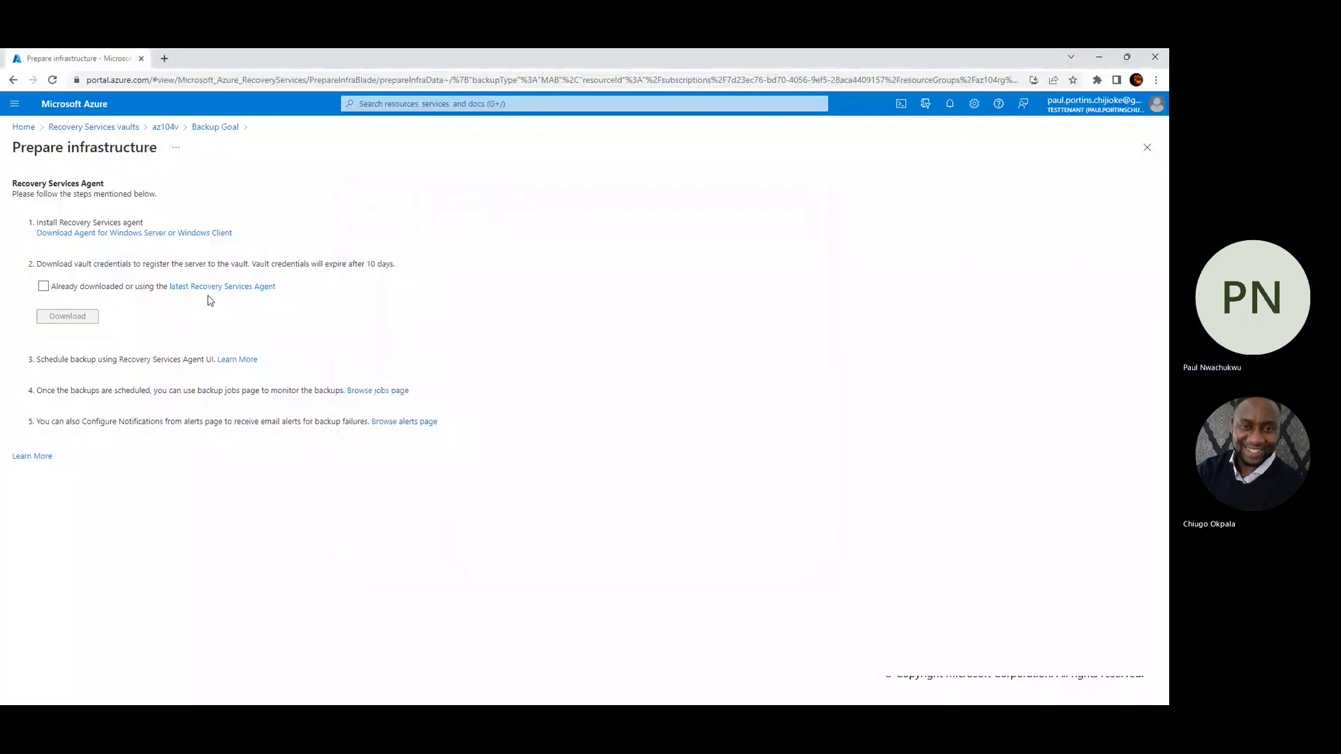
- Confirm the latest agent is installed and download the vault credentials
{"action": "left_click", "coordinate": [44, 286]}
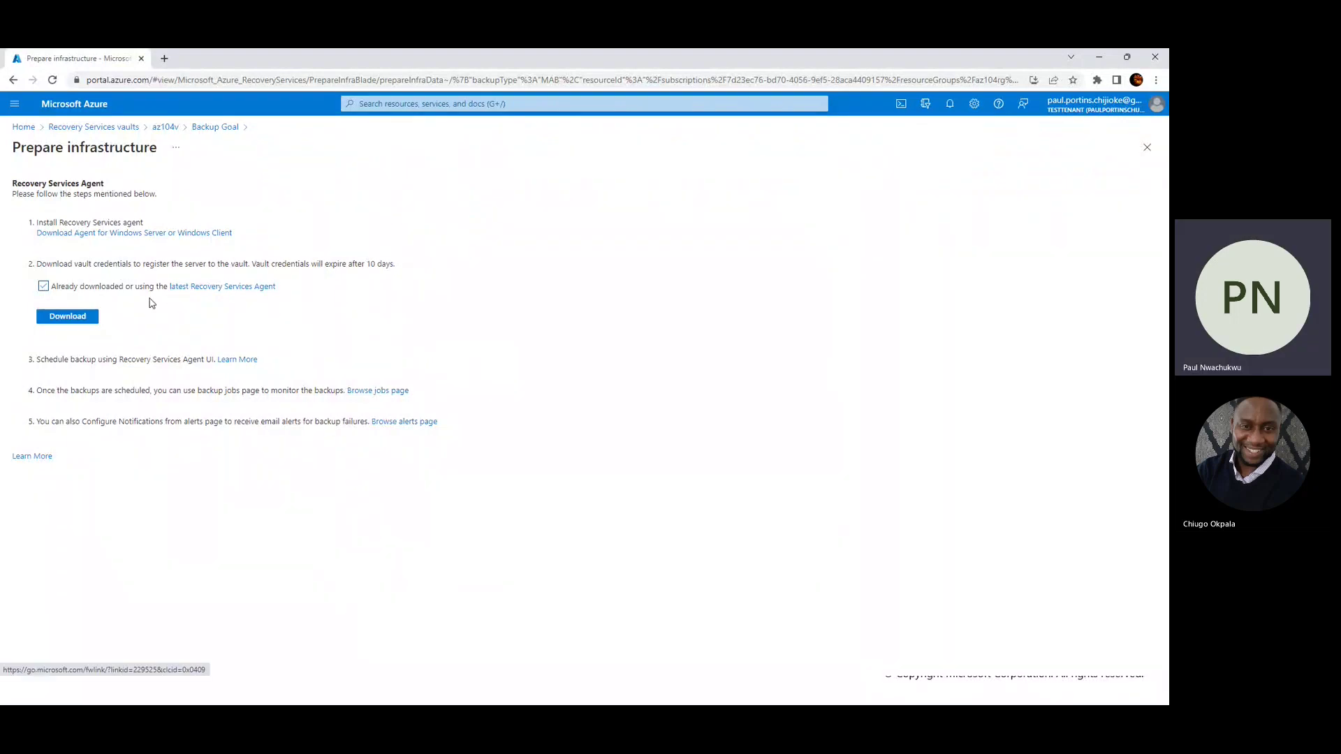
{"action": "left_click", "coordinate": [70, 319]}
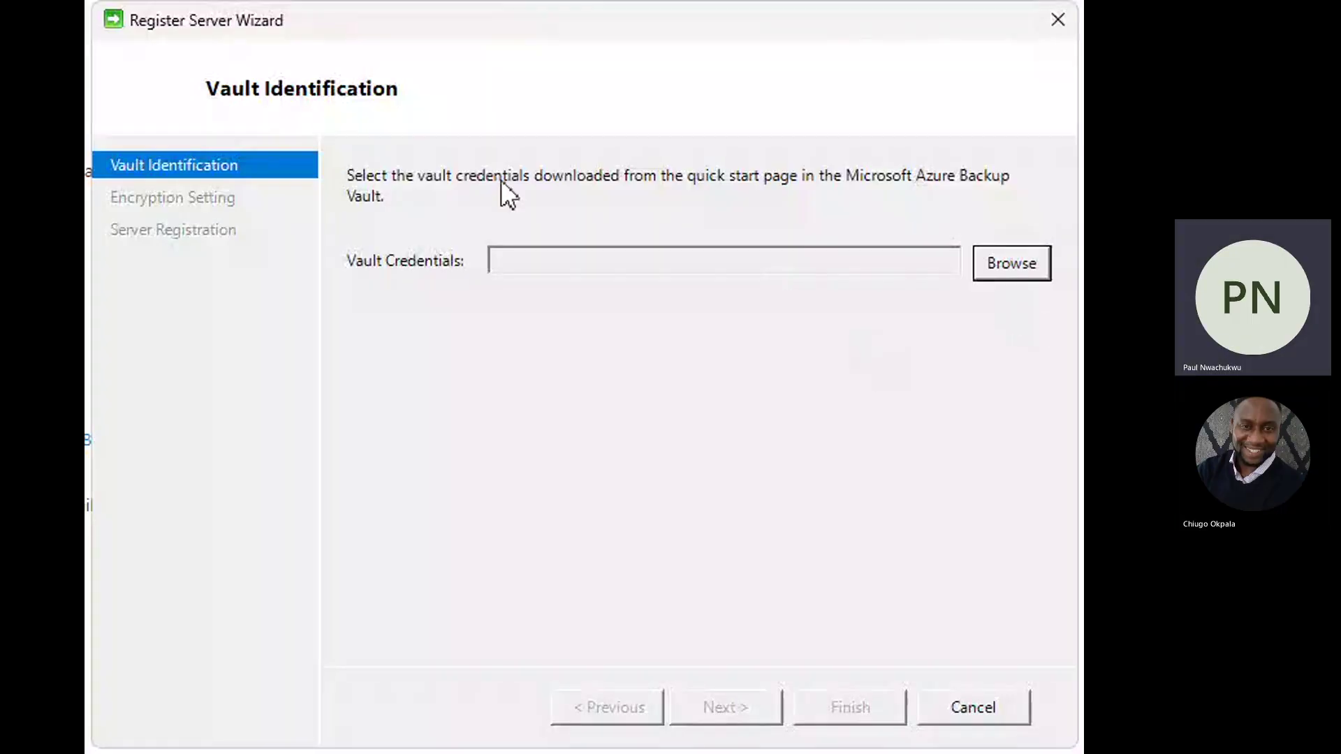
- Load the az104v VaultCredentials file from Downloads and move to Encryption Setting
{"action": "left_click", "coordinate": [1010, 264]}
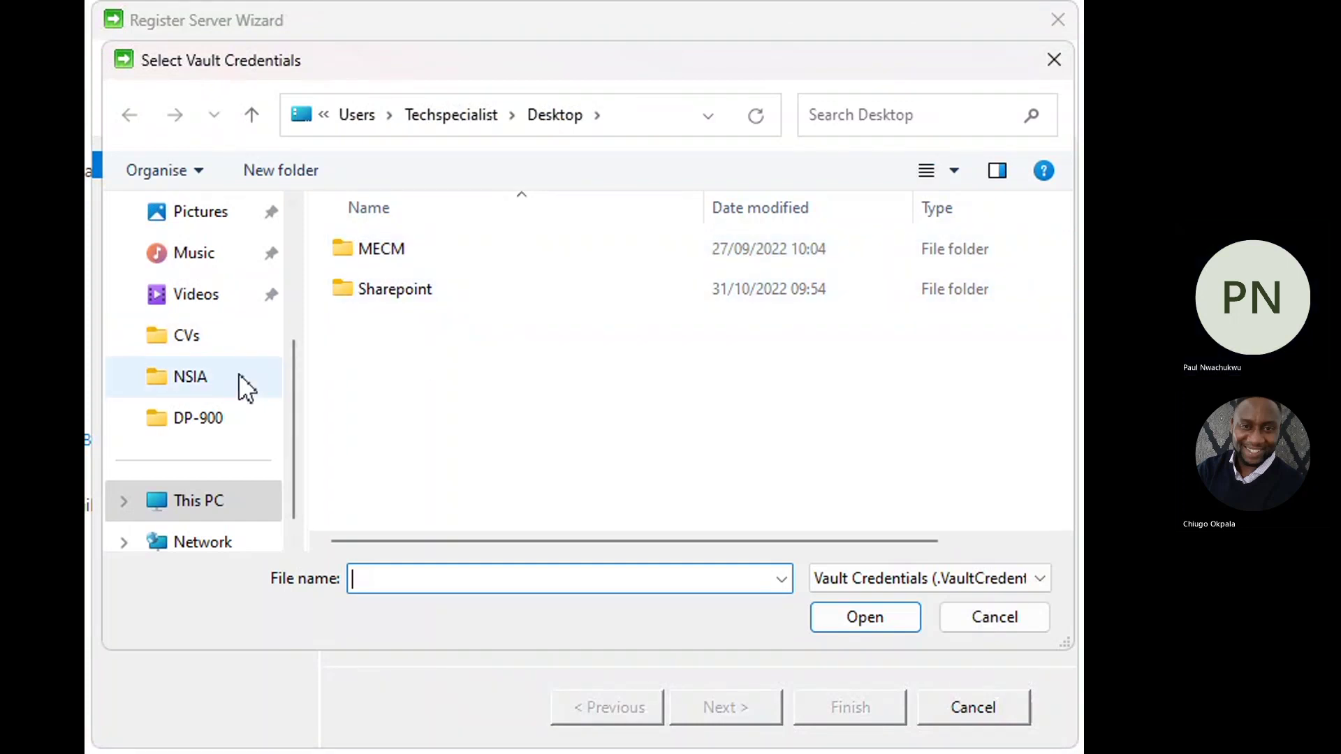
{"action": "scroll", "coordinate": [213, 404], "scroll_direction": "up", "scroll_amount": 2}
{"action": "left_click", "coordinate": [210, 299]}
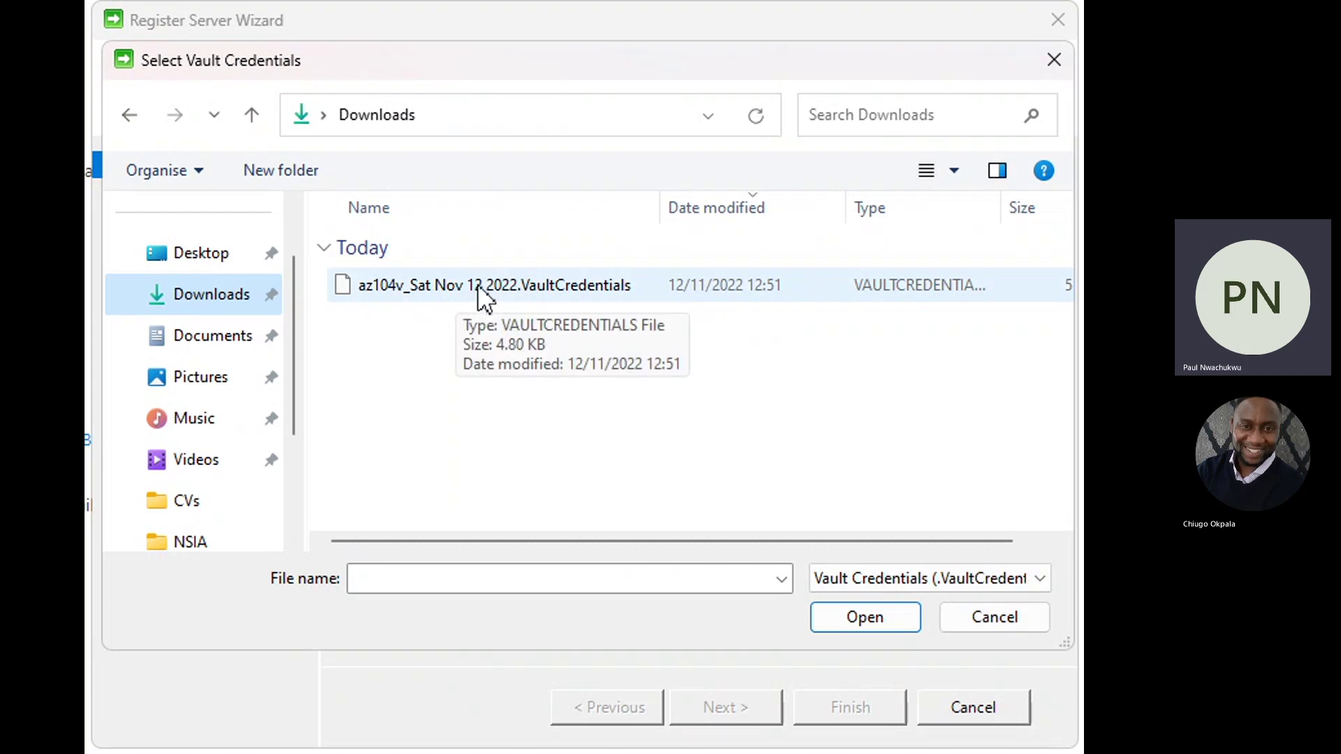
{"action": "left_click", "coordinate": [480, 289]}
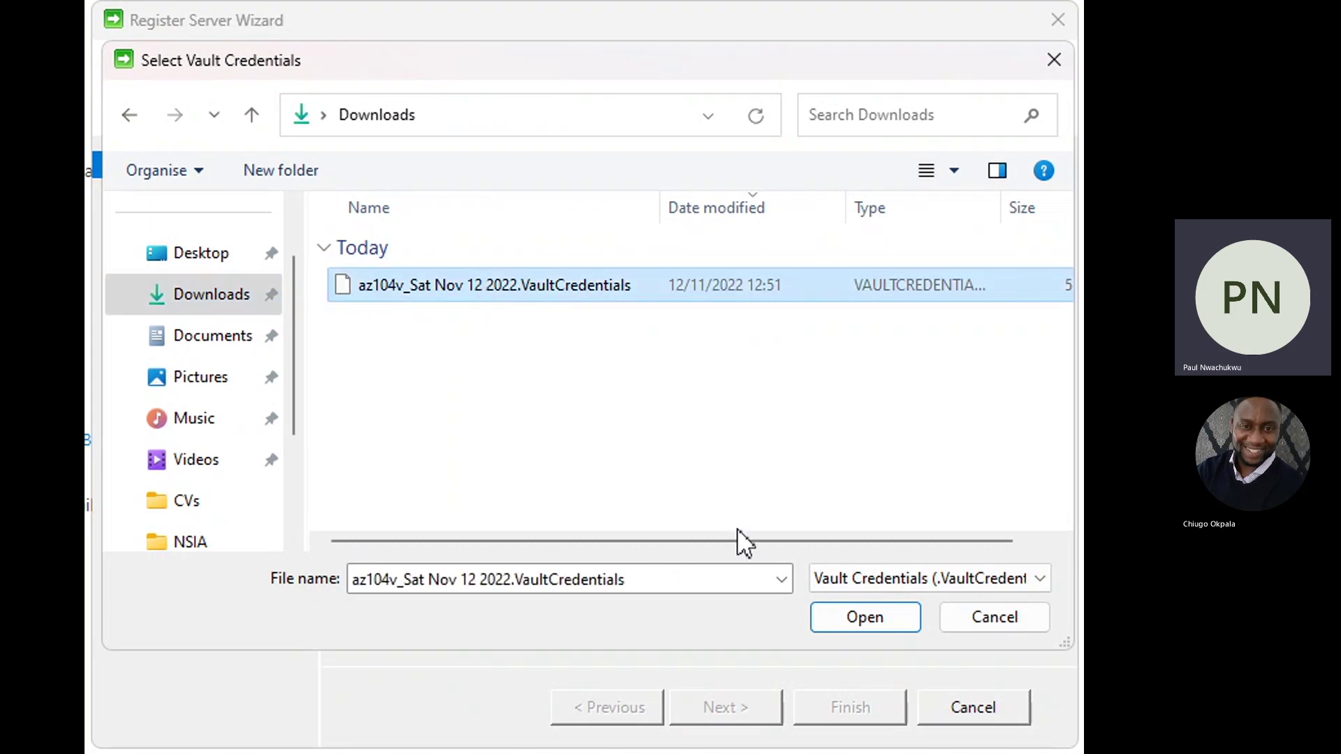
{"action": "left_click", "coordinate": [864, 618]}
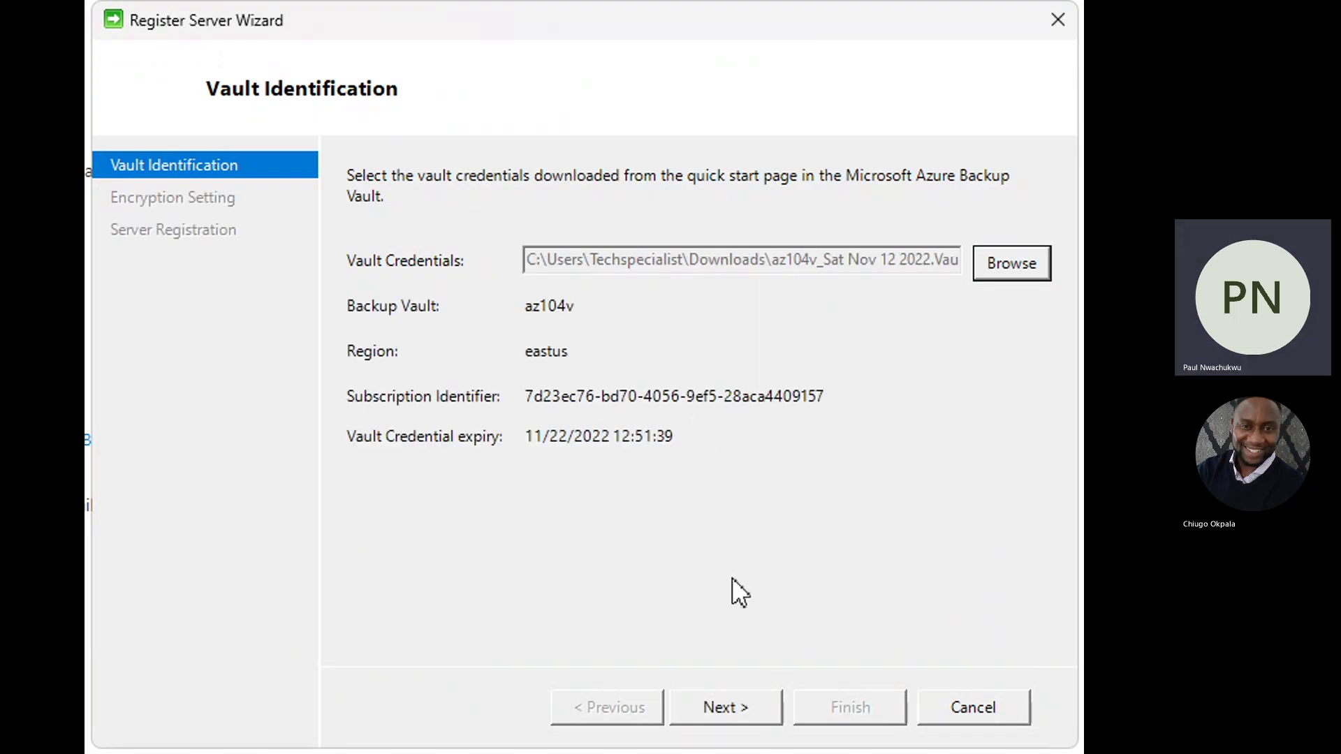
{"action": "left_click", "coordinate": [747, 715]}
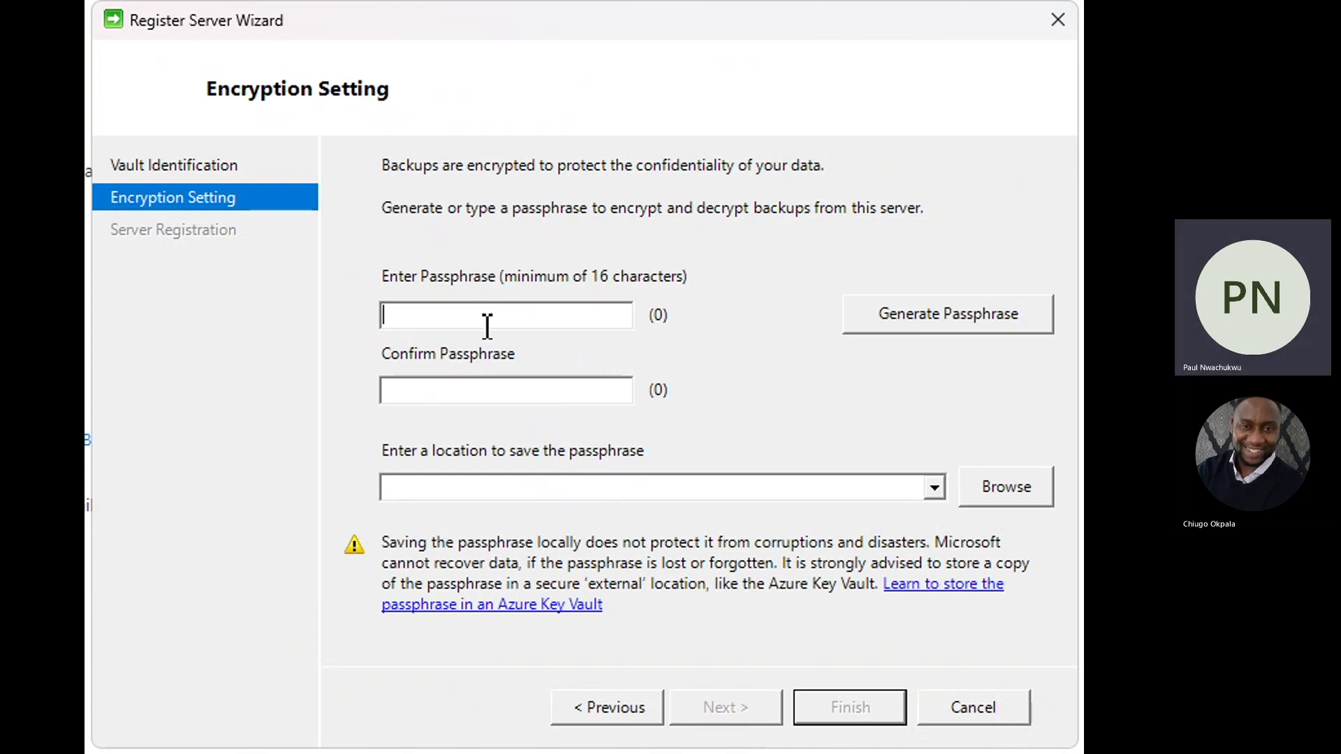
- Generate a random 36-character passphrase, save it to Desktop, and finish encryption setup
{"action": "left_click", "coordinate": [494, 389]}
{"action": "left_click", "coordinate": [956, 312]}
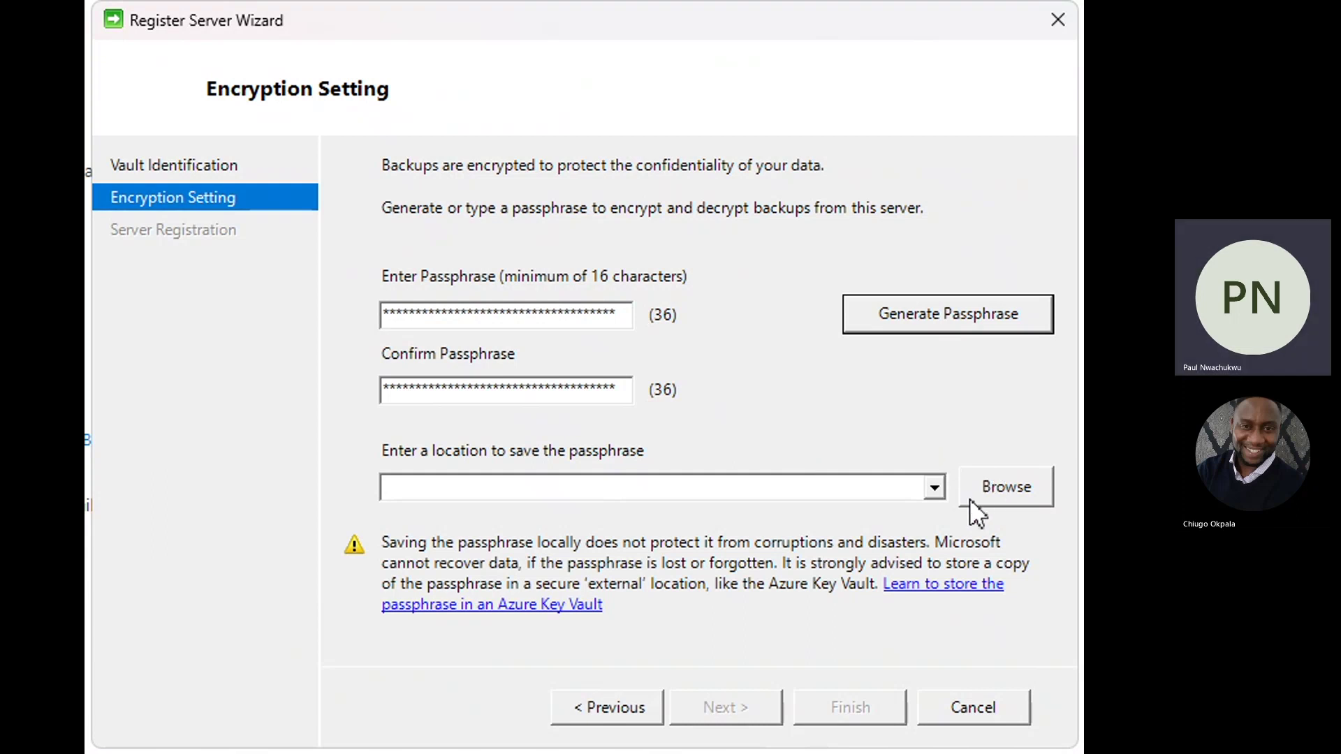
{"action": "left_click", "coordinate": [1006, 488]}
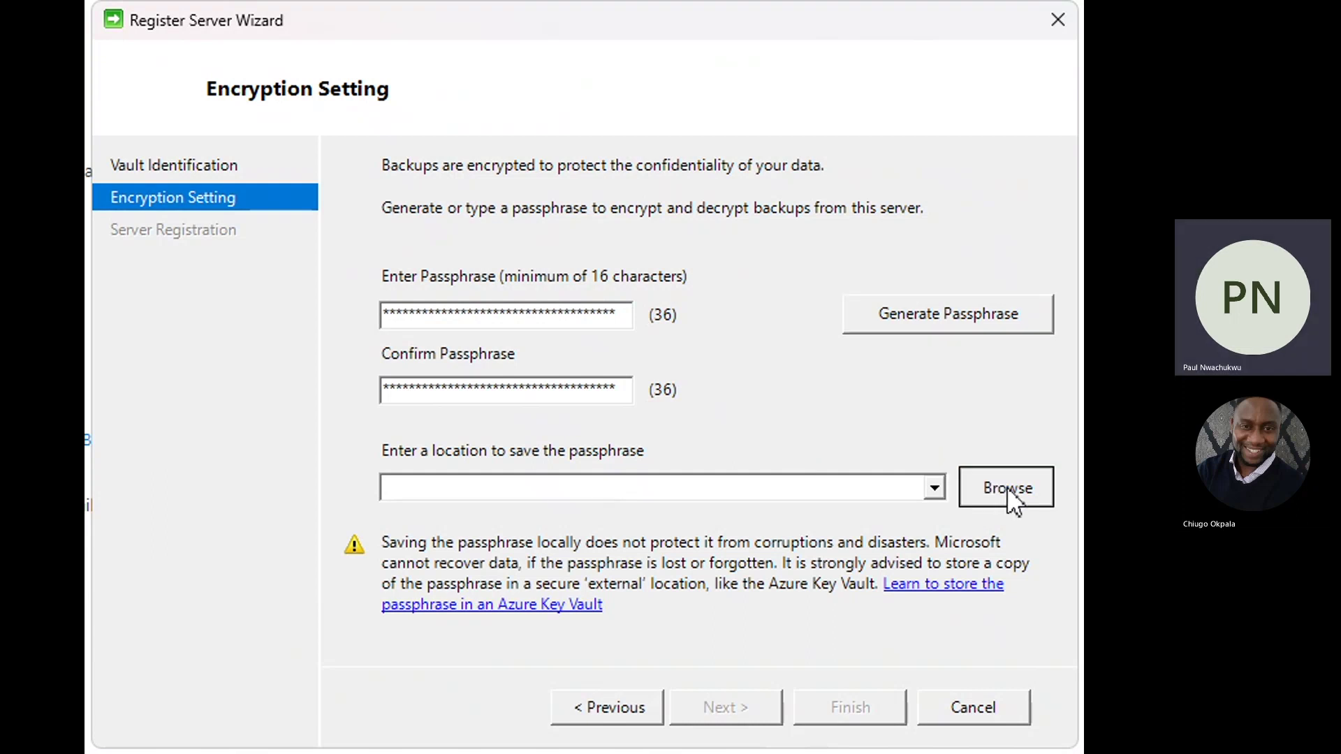
{"action": "left_click", "coordinate": [1005, 489]}
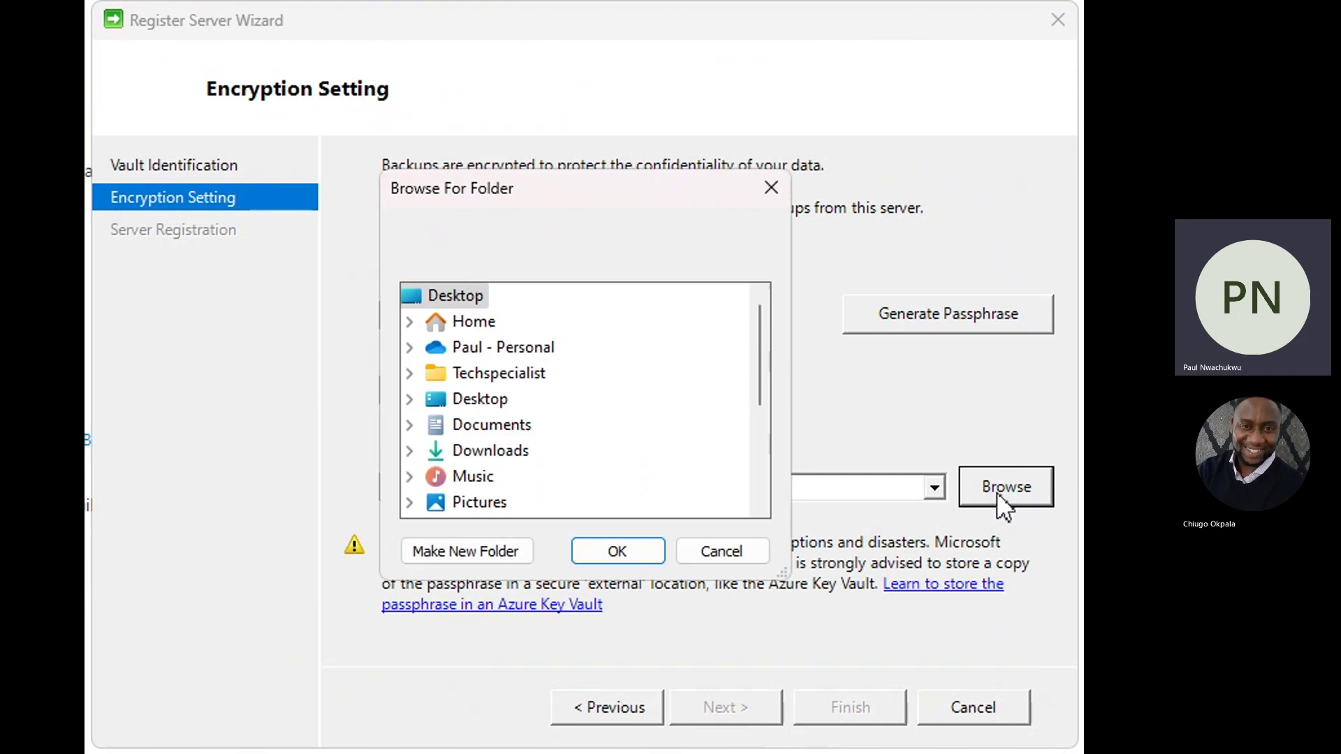
{"action": "left_click", "coordinate": [472, 399]}
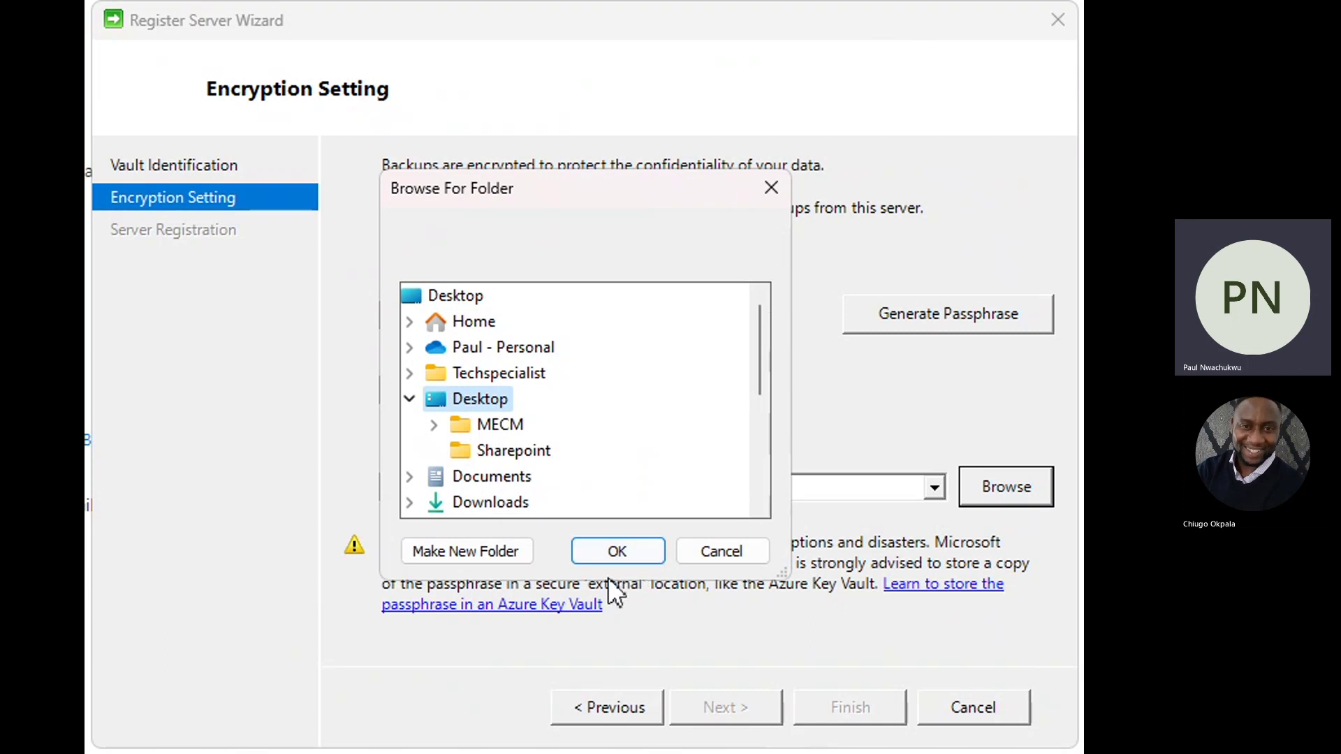
{"action": "left_click", "coordinate": [626, 551]}
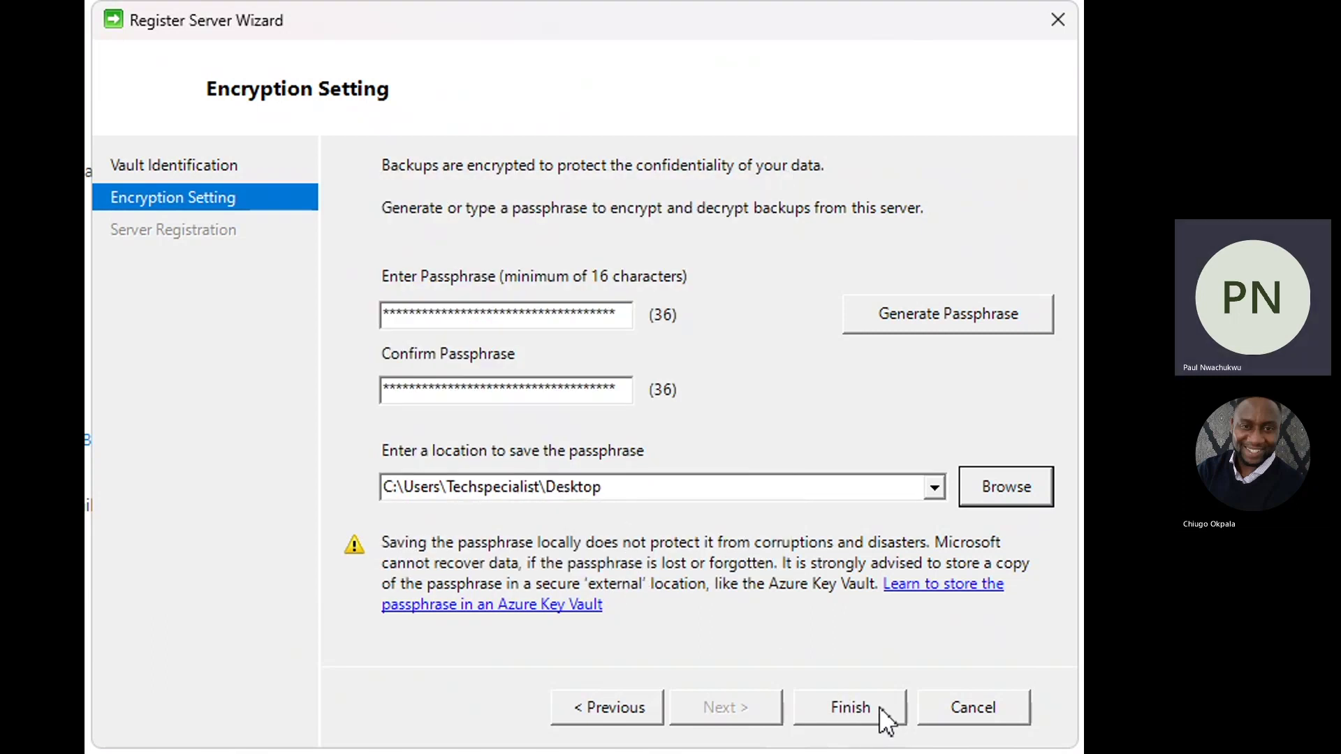
{"action": "left_click", "coordinate": [863, 718]}
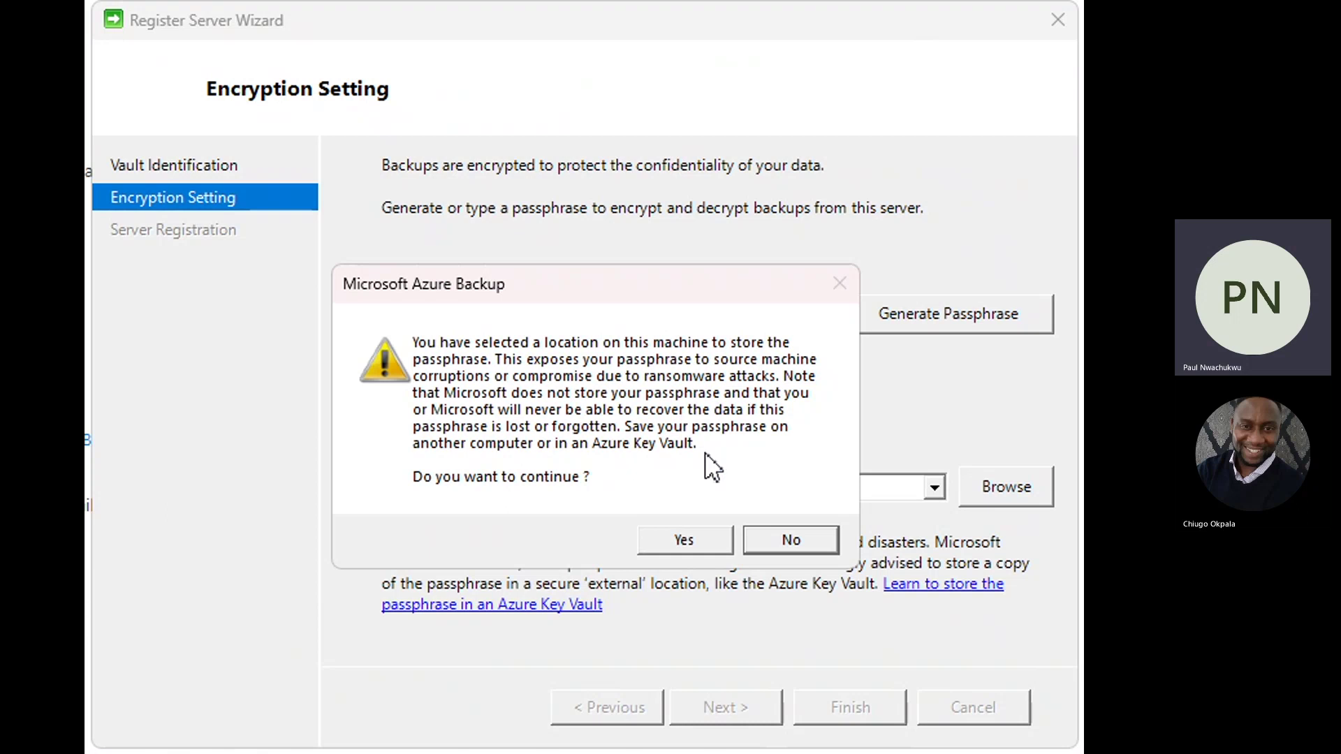
- Accept storing the passphrase locally and close the wizard after registration completes
{"action": "left_click", "coordinate": [682, 542]}
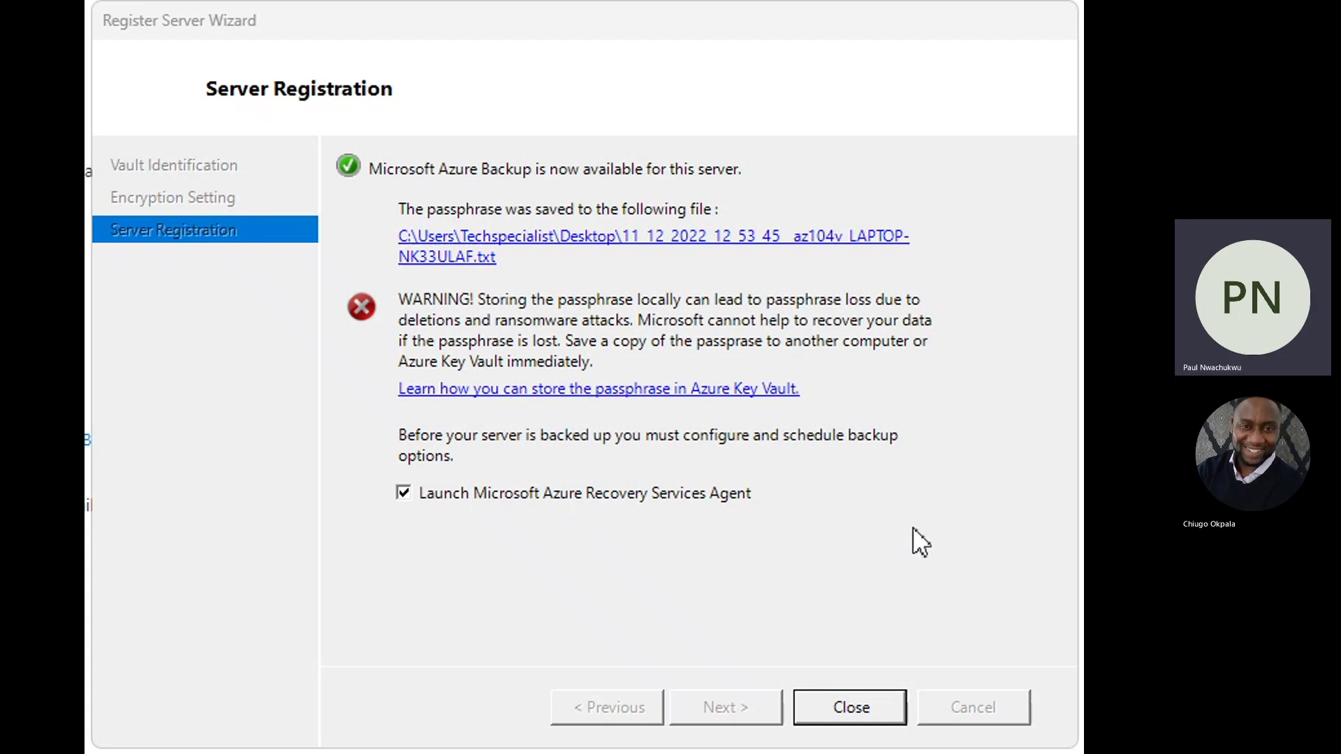
{"action": "left_click", "coordinate": [842, 704]}
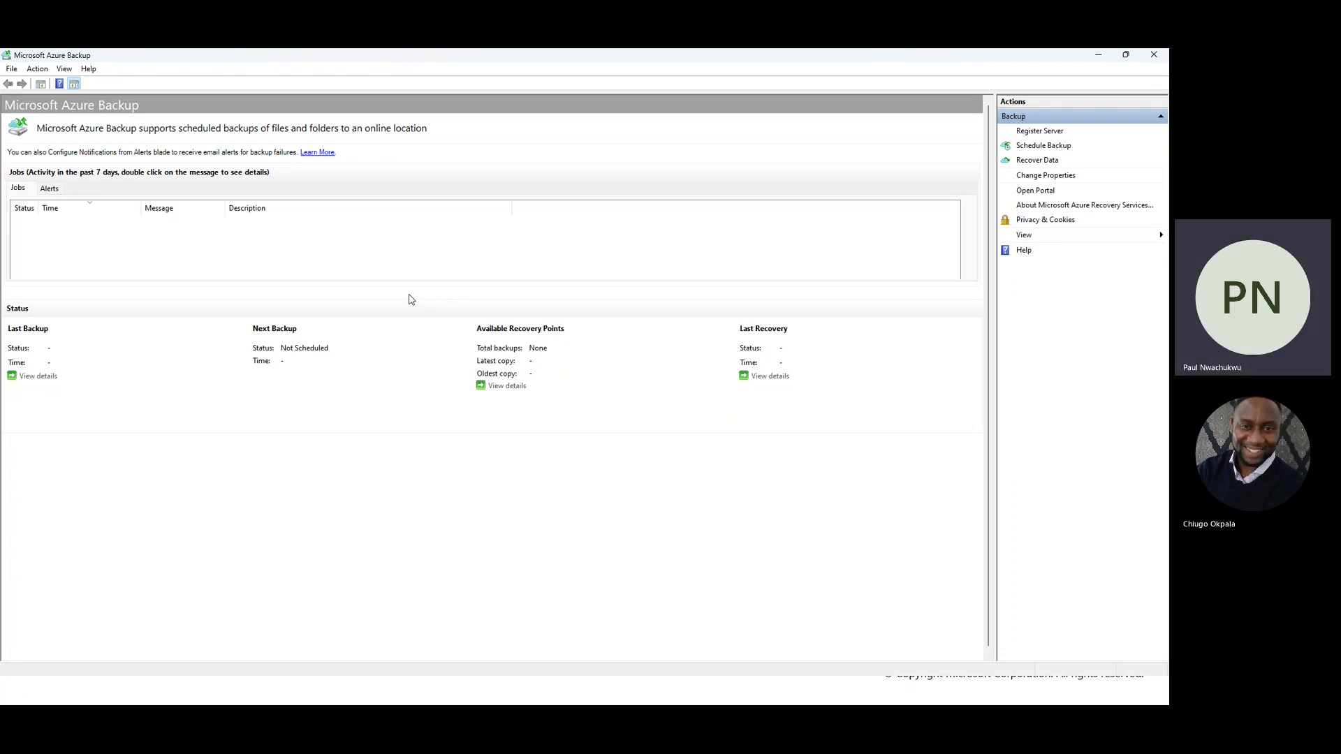
{"action": "left_click", "coordinate": [1018, 182]}
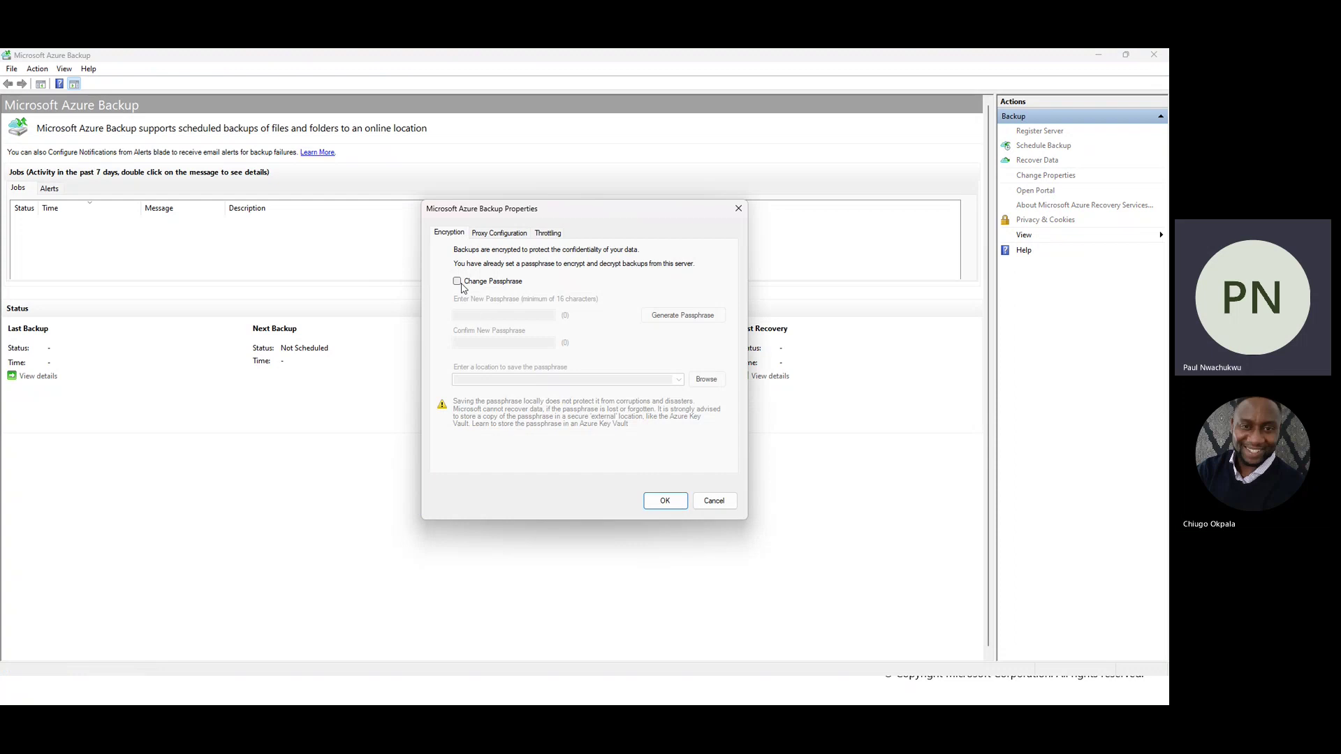
{"action": "left_click", "coordinate": [458, 283]}
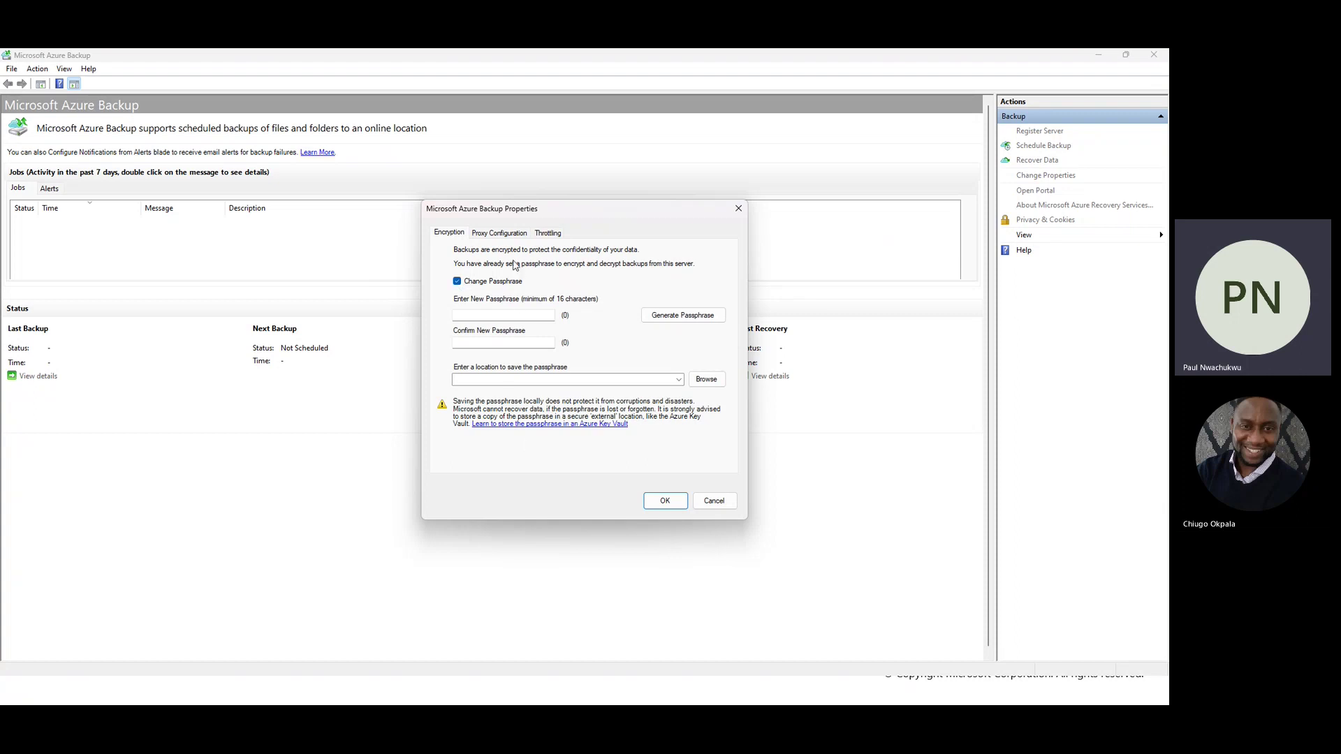
{"action": "left_click", "coordinate": [509, 235]}
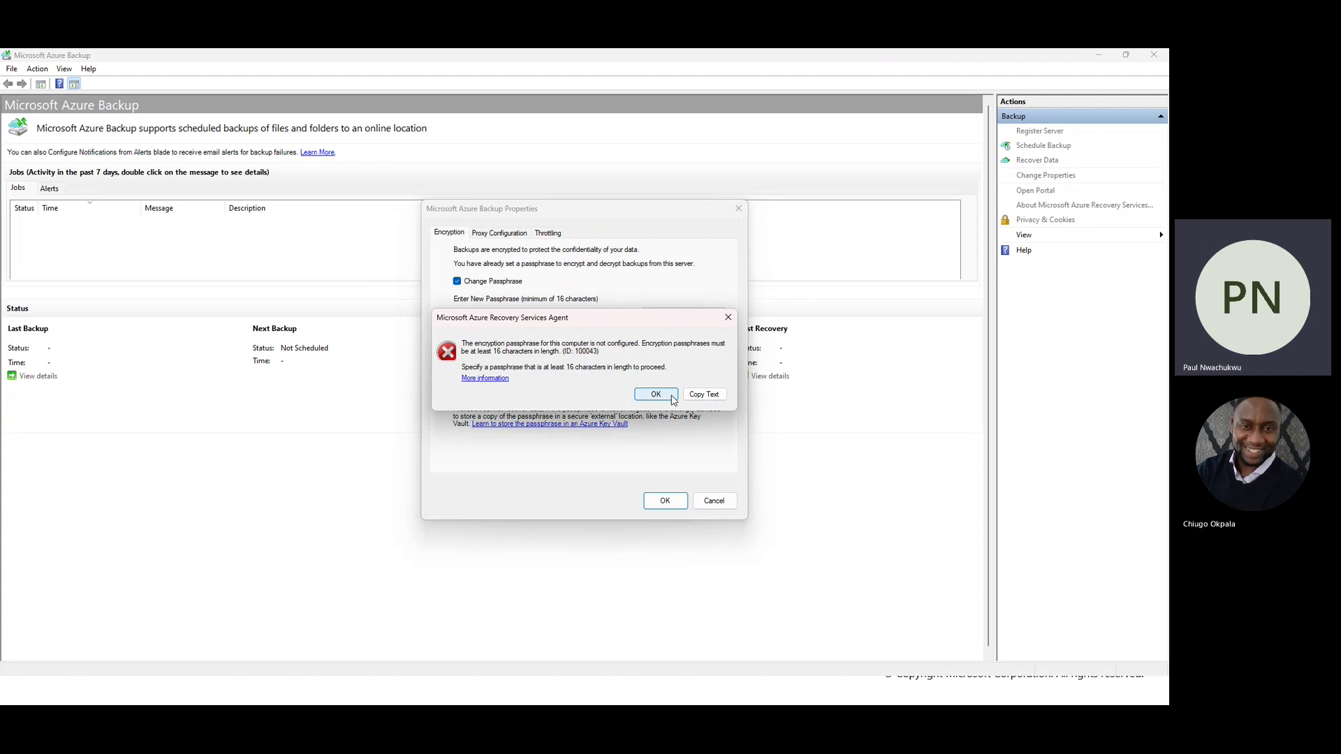
{"action": "left_click", "coordinate": [729, 317]}
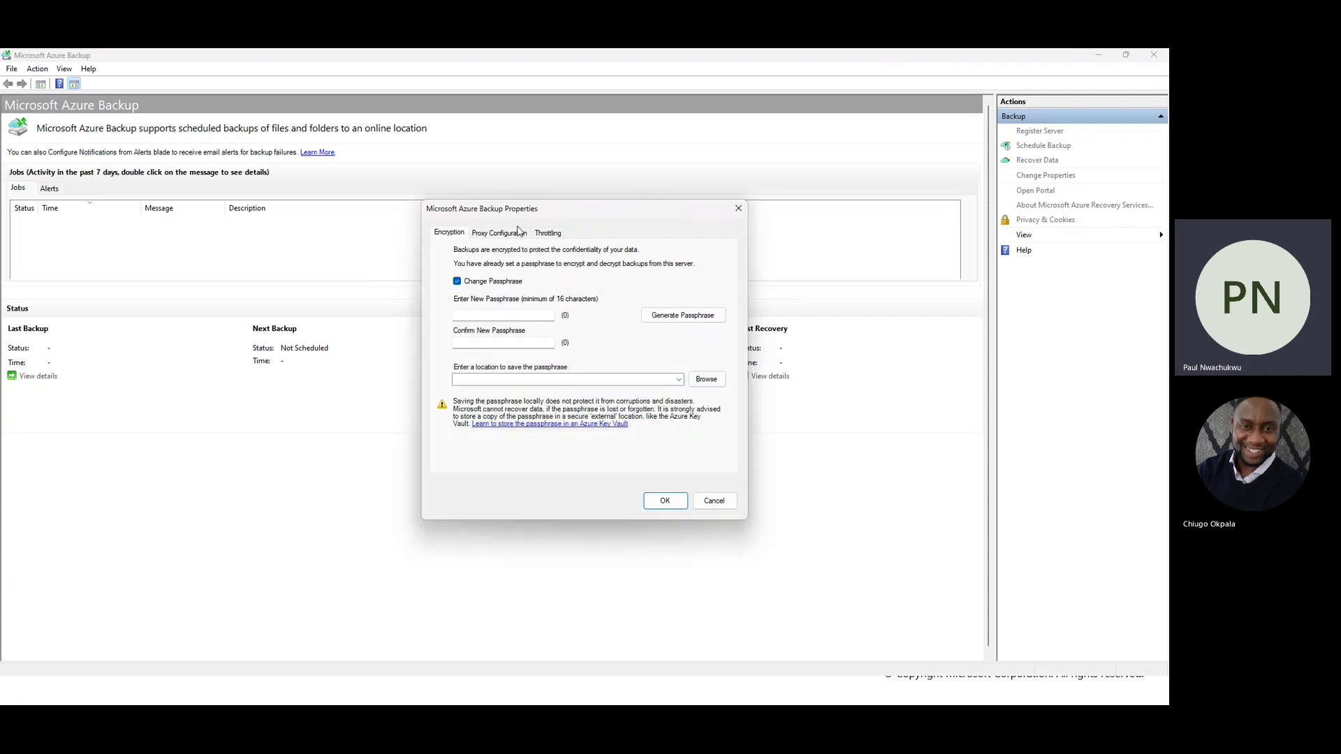
{"action": "left_click", "coordinate": [518, 238]}
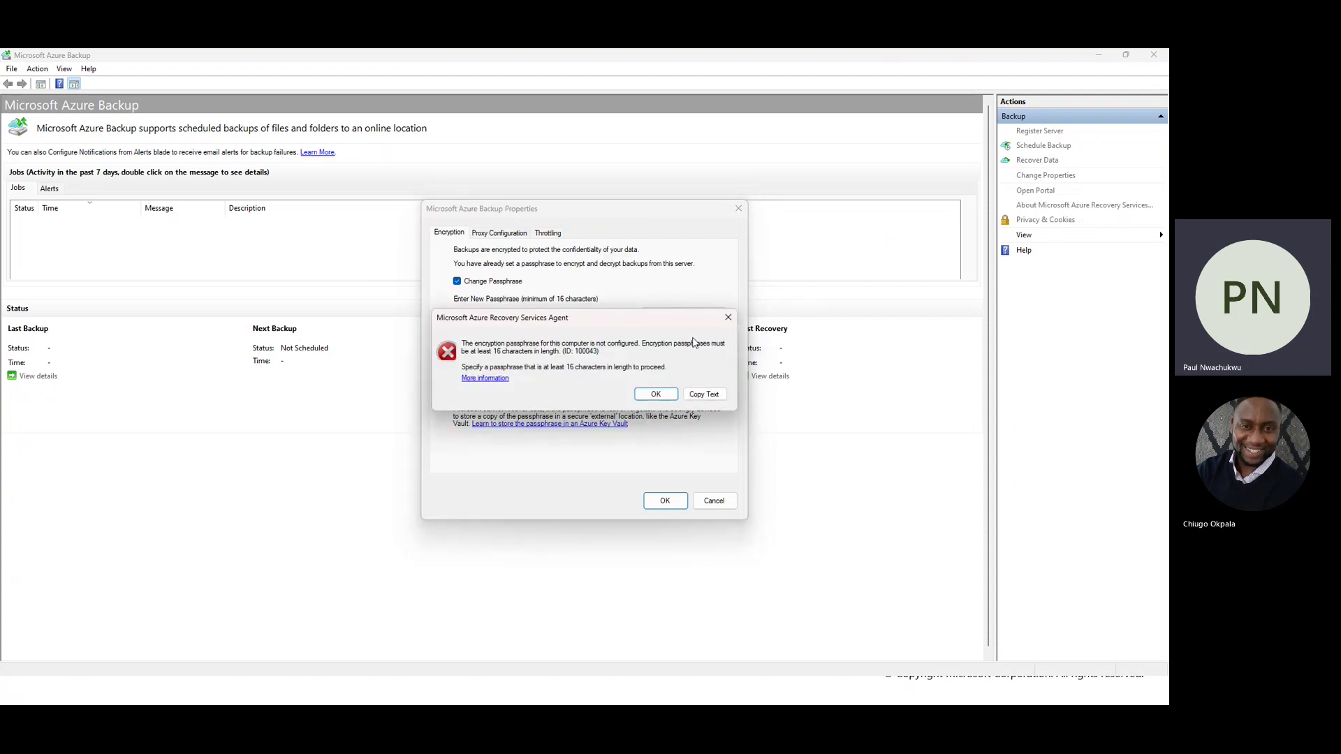
{"action": "left_click", "coordinate": [728, 318]}
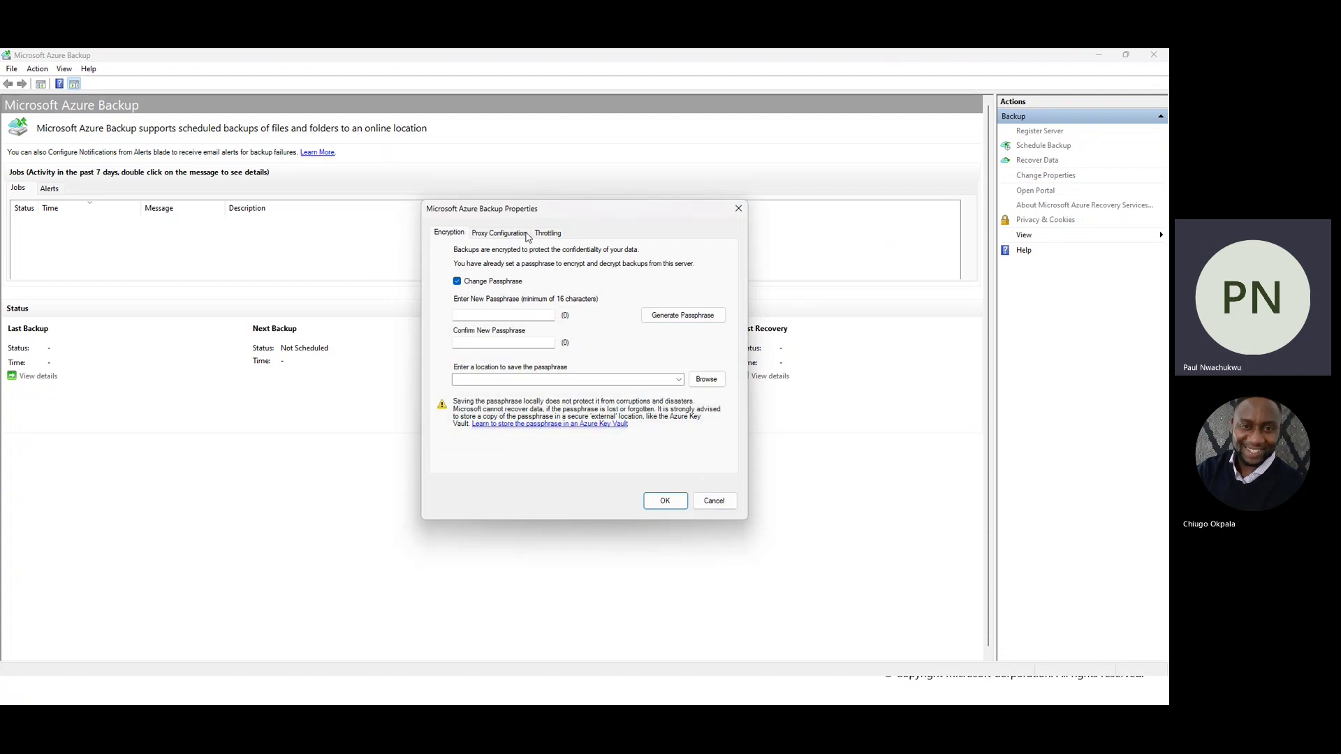
{"action": "left_click", "coordinate": [667, 502]}
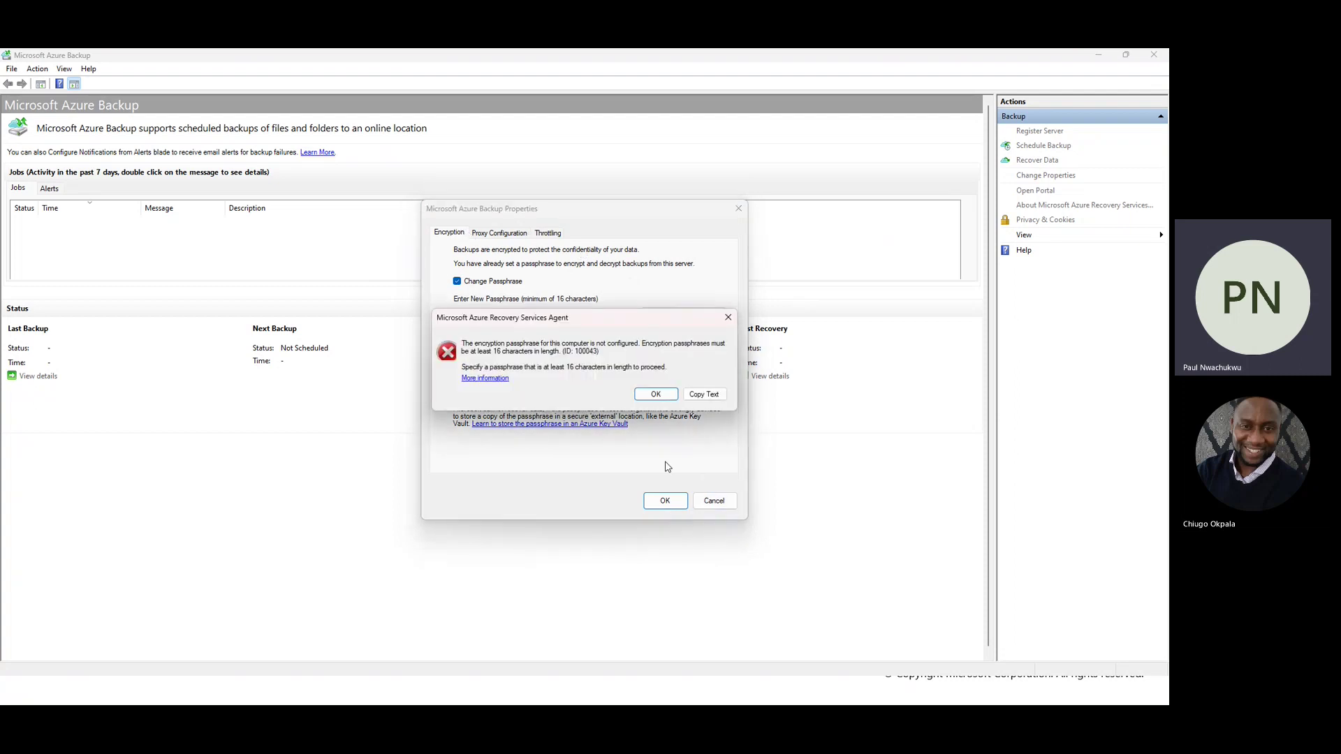
{"action": "left_click", "coordinate": [729, 317]}
{"action": "left_click", "coordinate": [716, 501]}
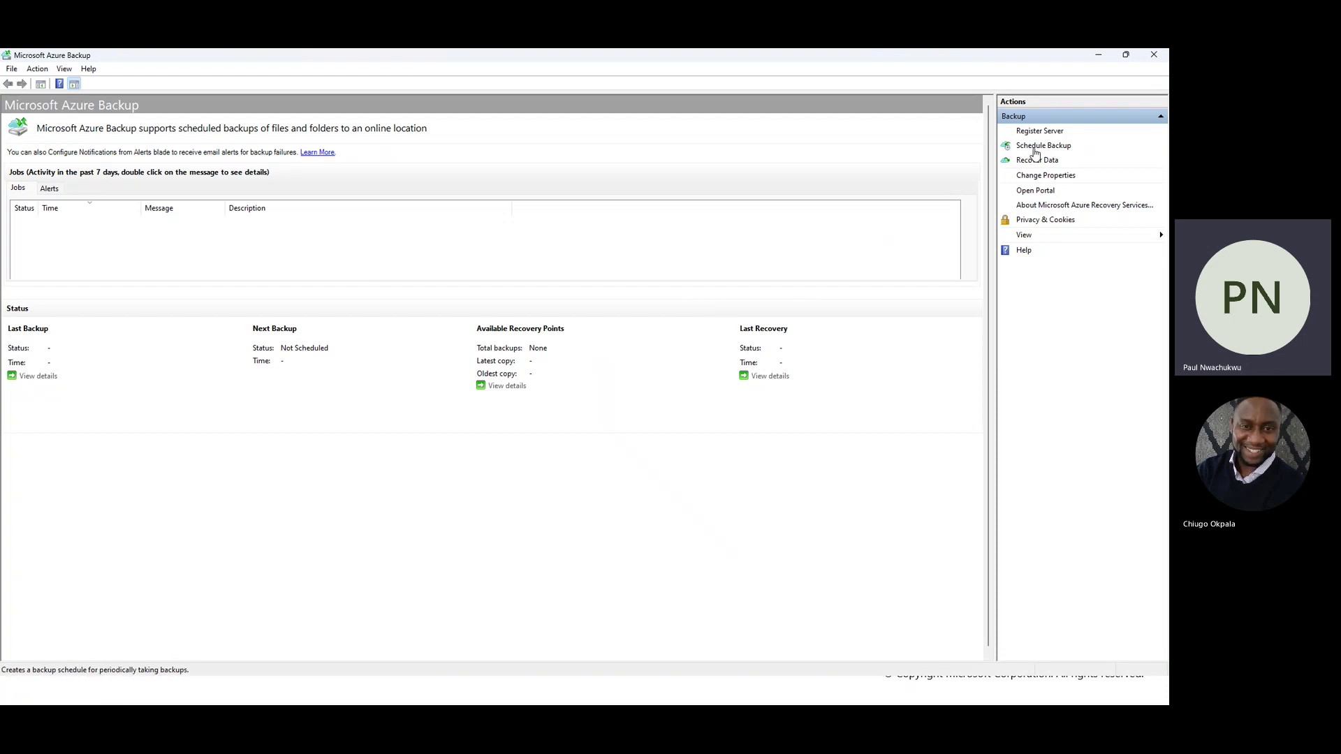
- Start a new backup schedule and go to selecting items to back up
{"action": "left_click", "coordinate": [1034, 150]}
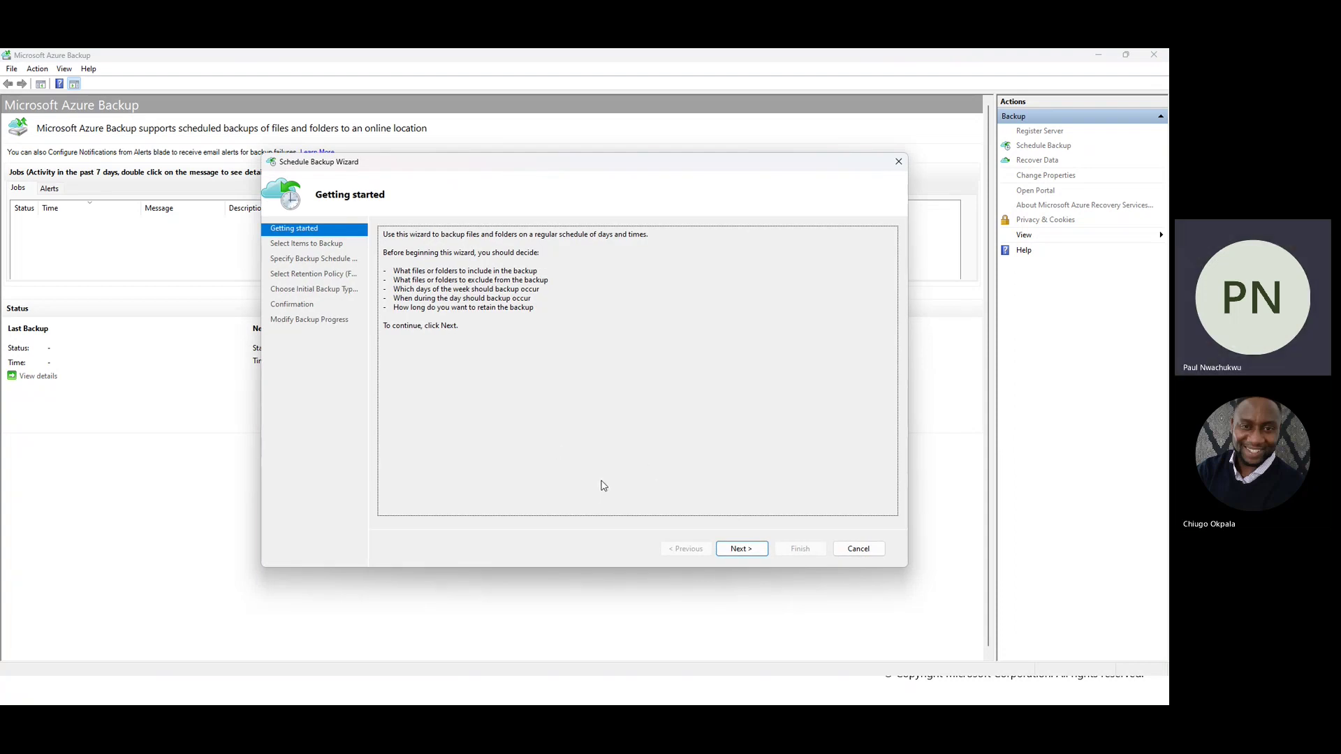
{"action": "left_click", "coordinate": [741, 548]}
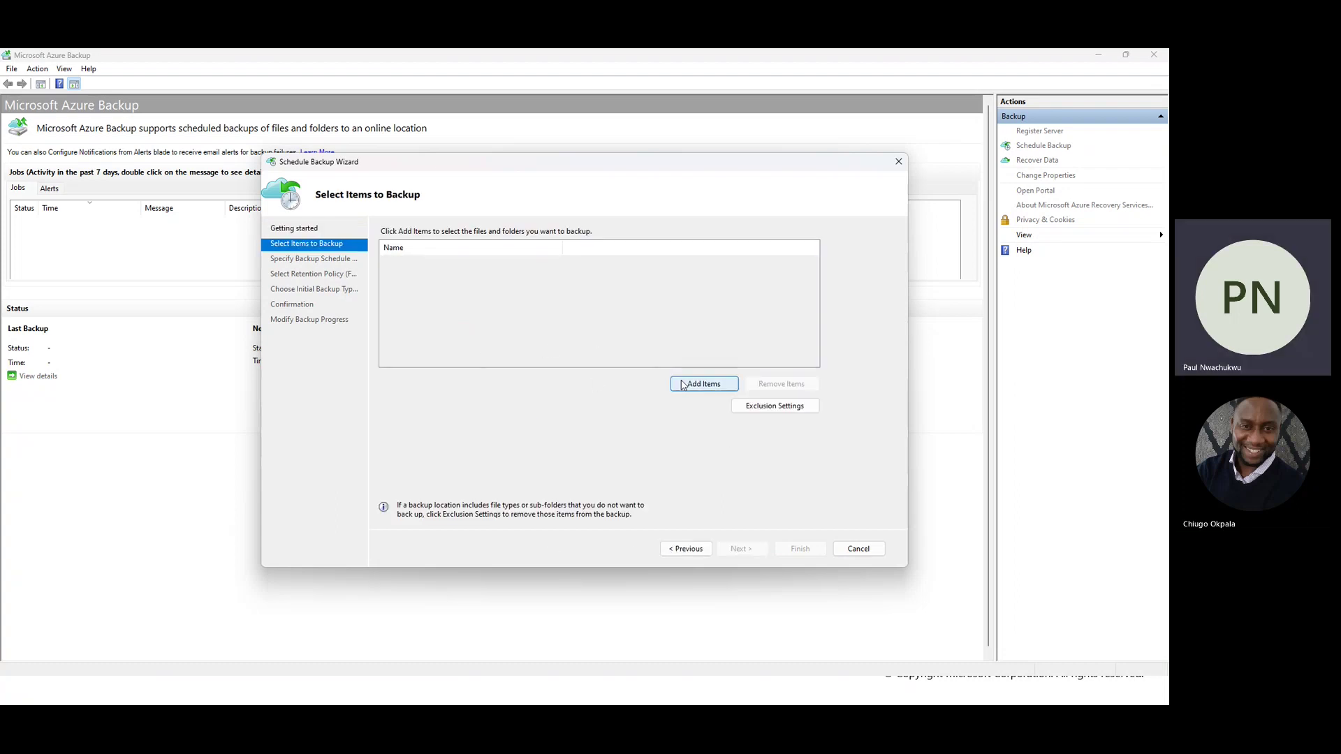
{"action": "left_click", "coordinate": [702, 384]}
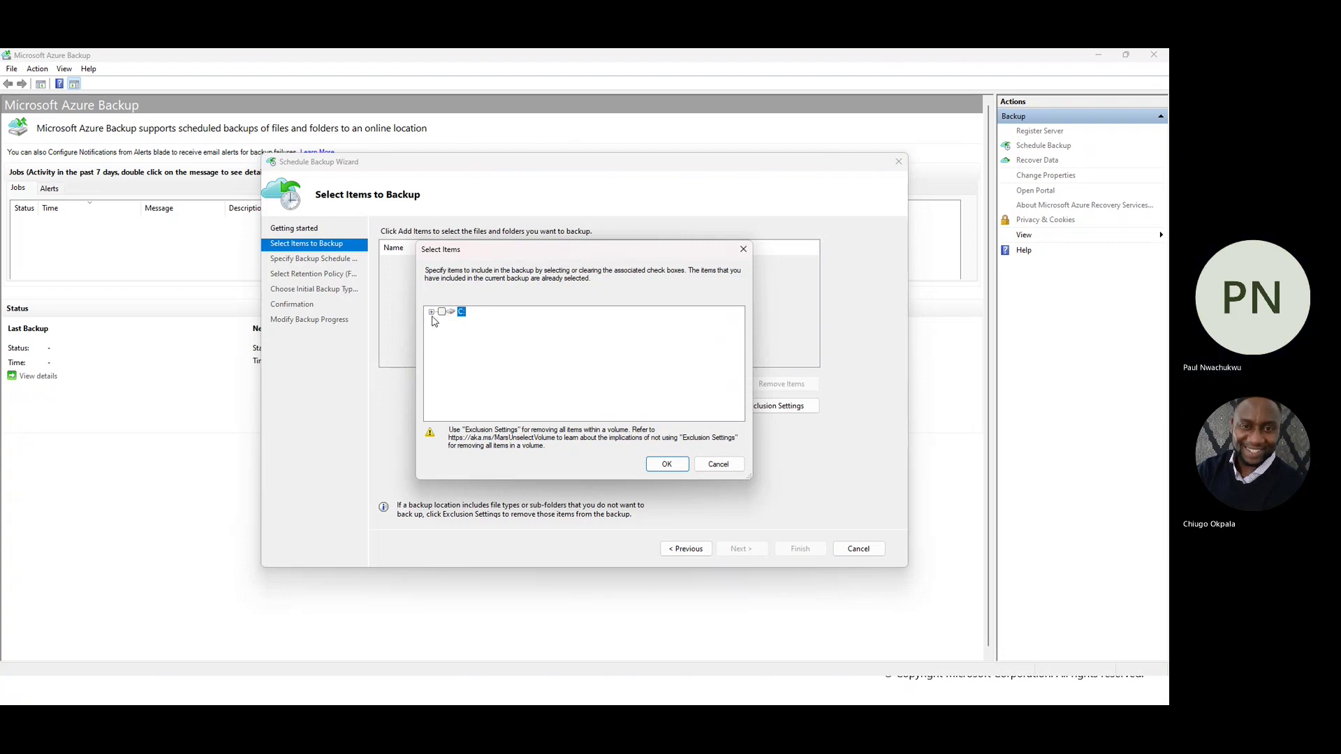
- Select the C:\Azcopy folder as the item to back up
{"action": "left_click", "coordinate": [432, 314]}
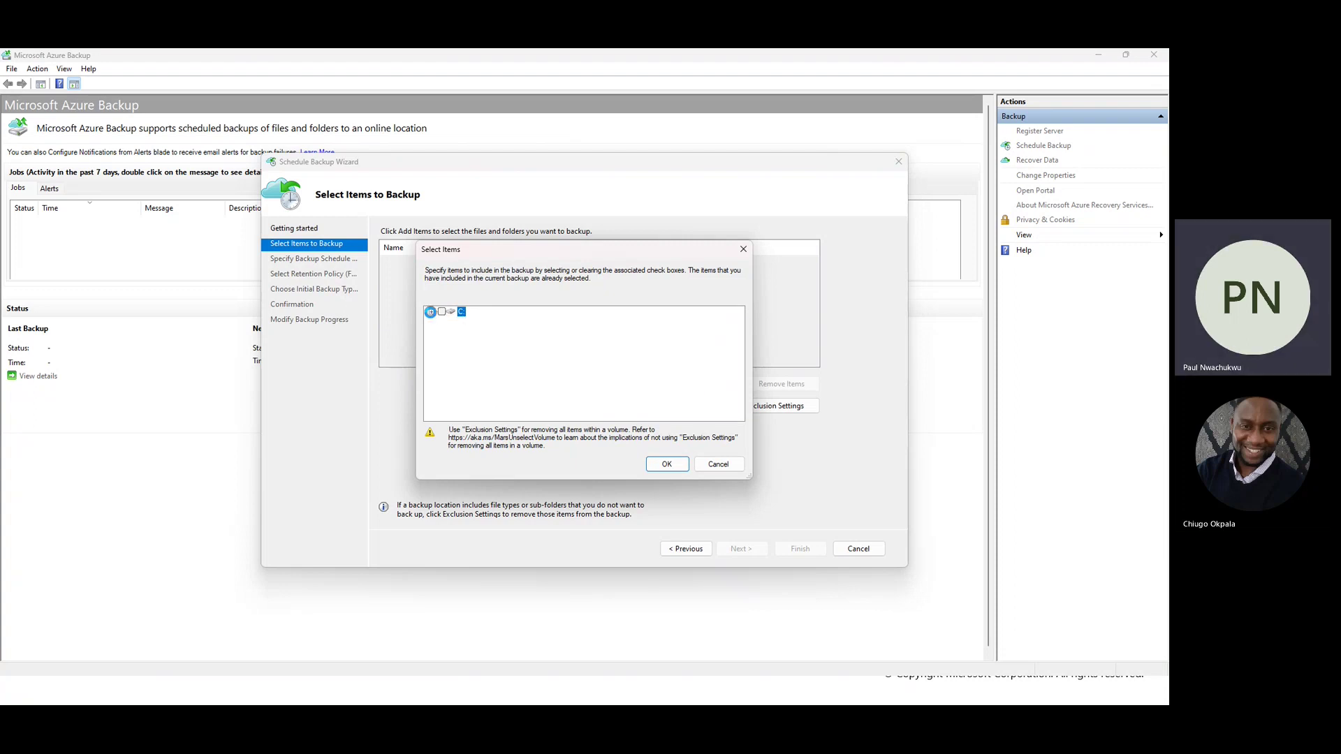
{"action": "scroll", "coordinate": [456, 349], "scroll_direction": "down", "scroll_amount": 7}
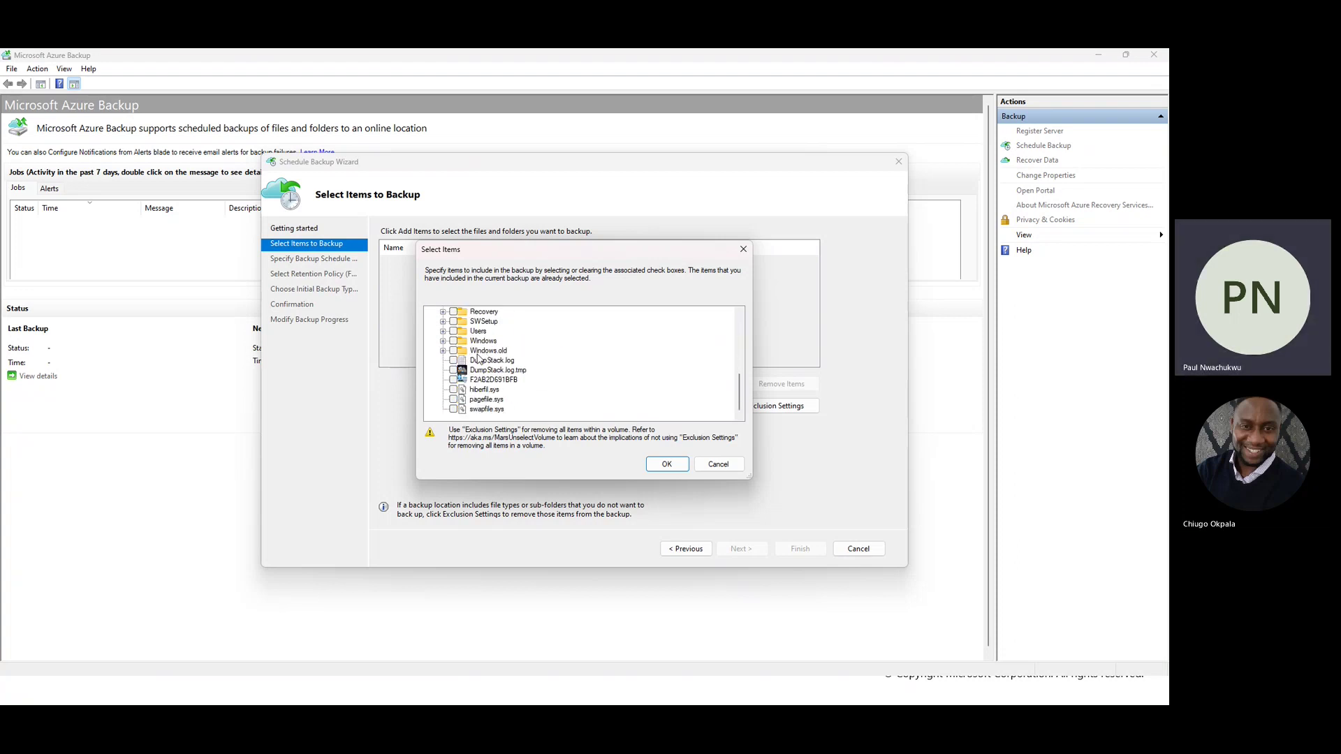
{"action": "scroll", "coordinate": [478, 358], "scroll_direction": "up", "scroll_amount": 3}
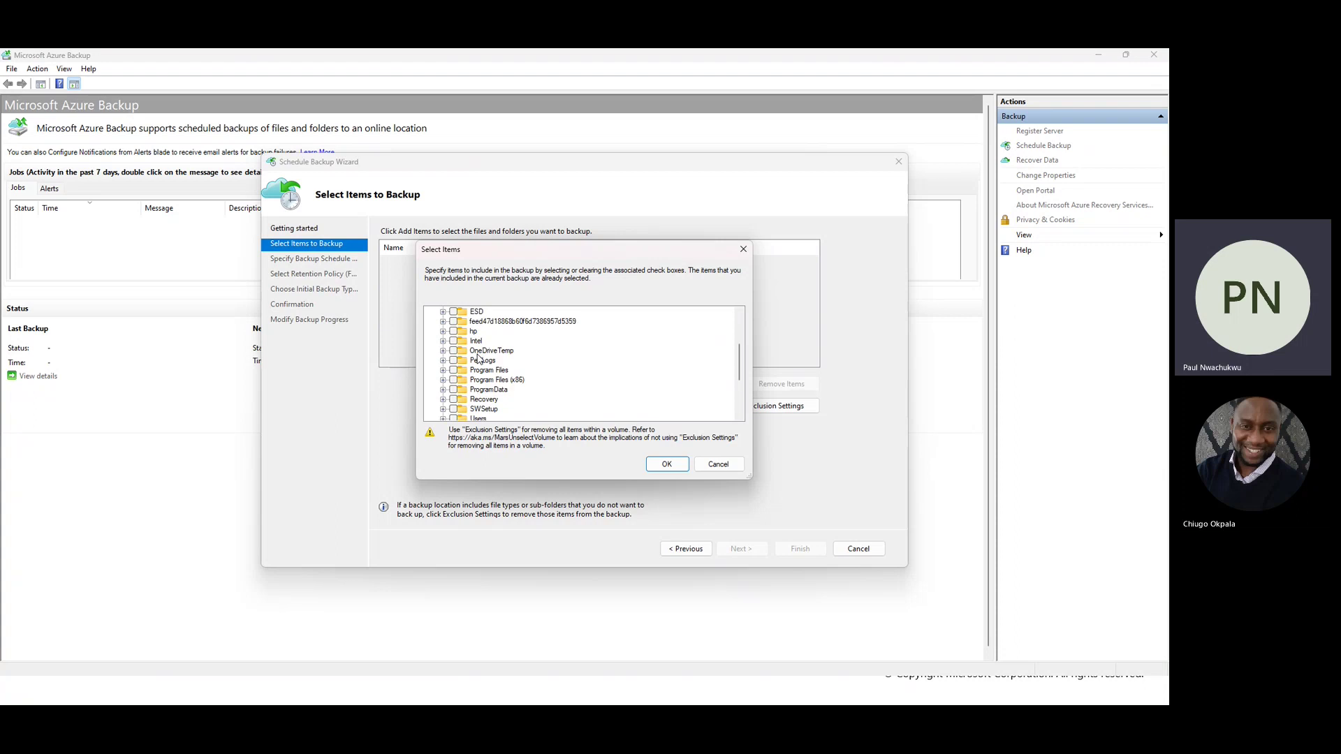
{"action": "scroll", "coordinate": [486, 367], "scroll_direction": "up", "scroll_amount": 1}
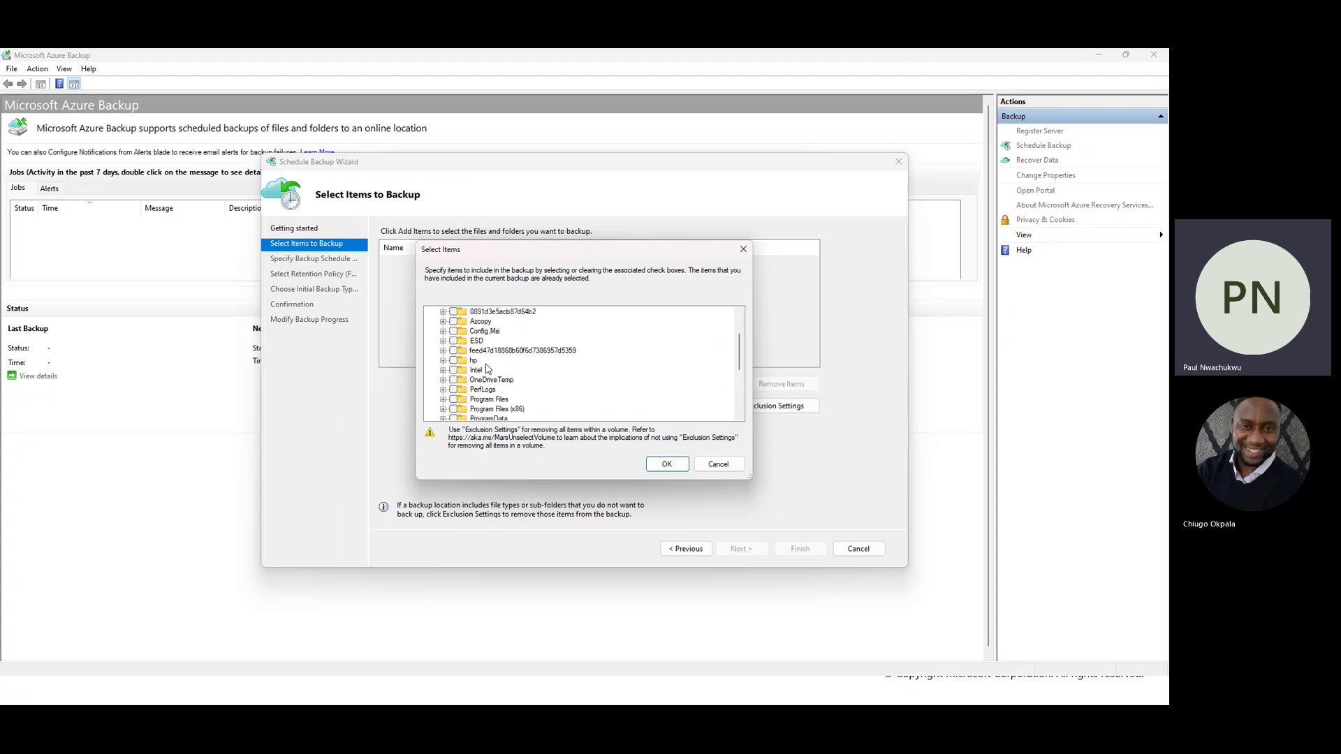
{"action": "scroll", "coordinate": [490, 377], "scroll_direction": "up", "scroll_amount": 1}
{"action": "scroll", "coordinate": [492, 379], "scroll_direction": "up", "scroll_amount": 1}
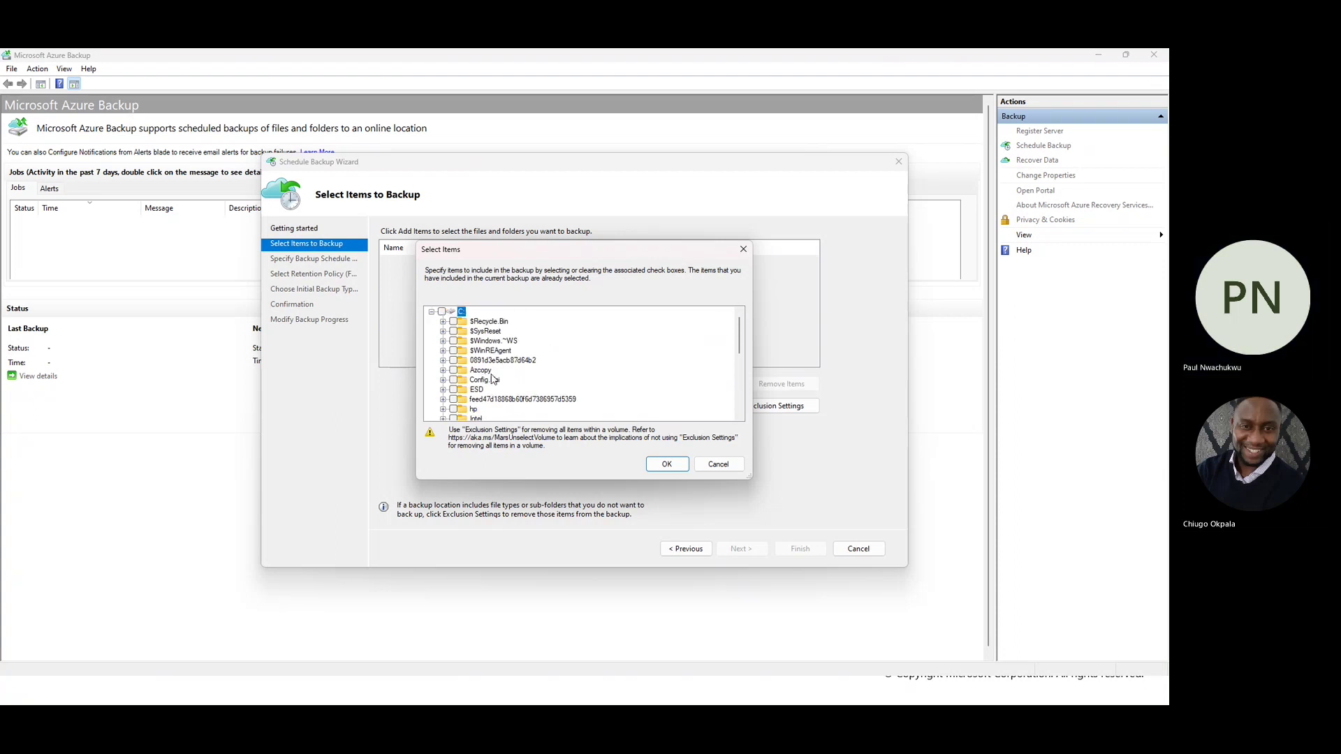
{"action": "scroll", "coordinate": [492, 379], "scroll_direction": "down", "scroll_amount": 2}
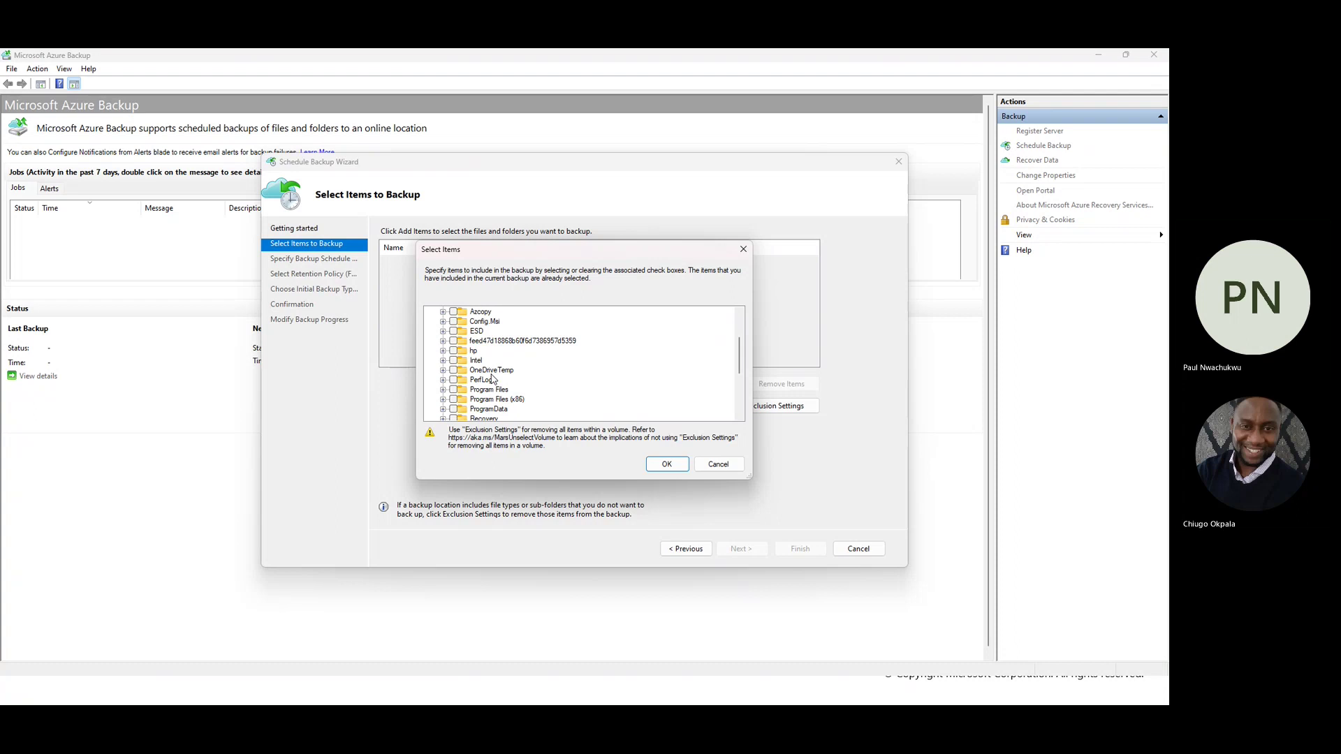
{"action": "left_click", "coordinate": [443, 312]}
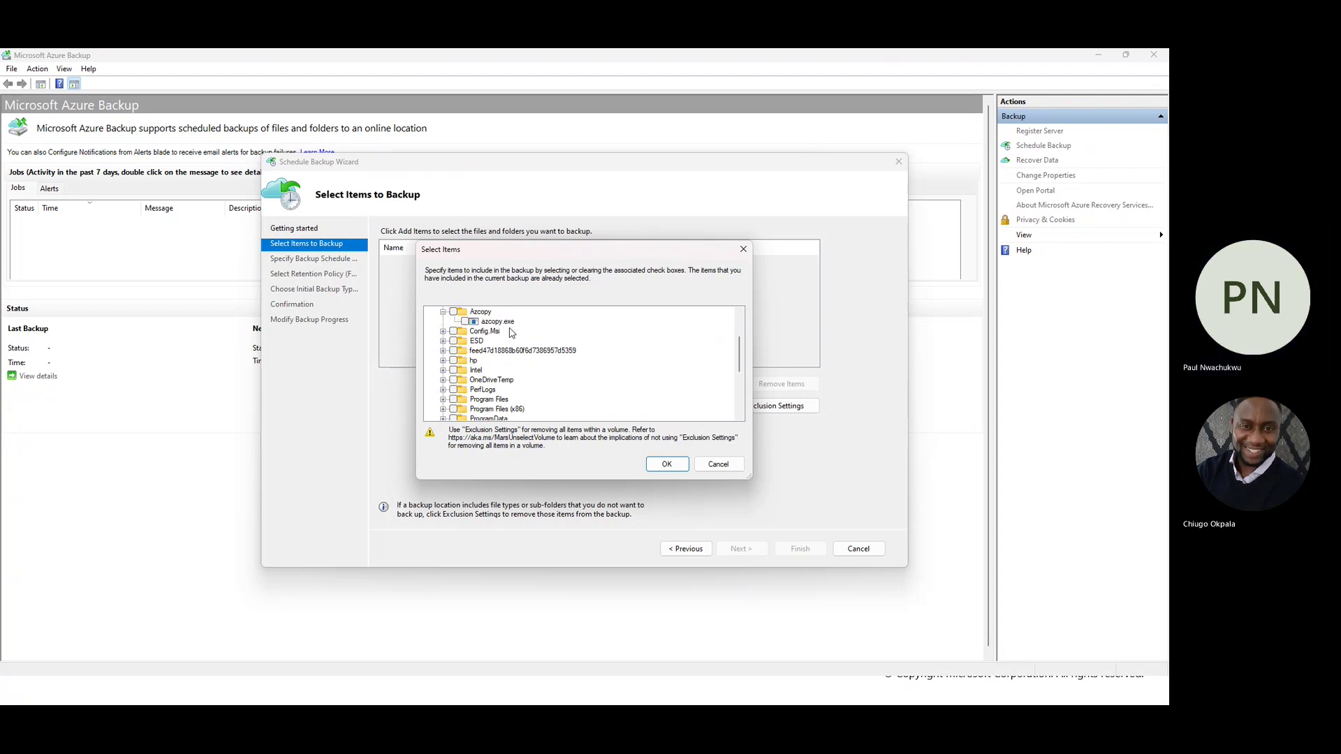
{"action": "left_click", "coordinate": [442, 314]}
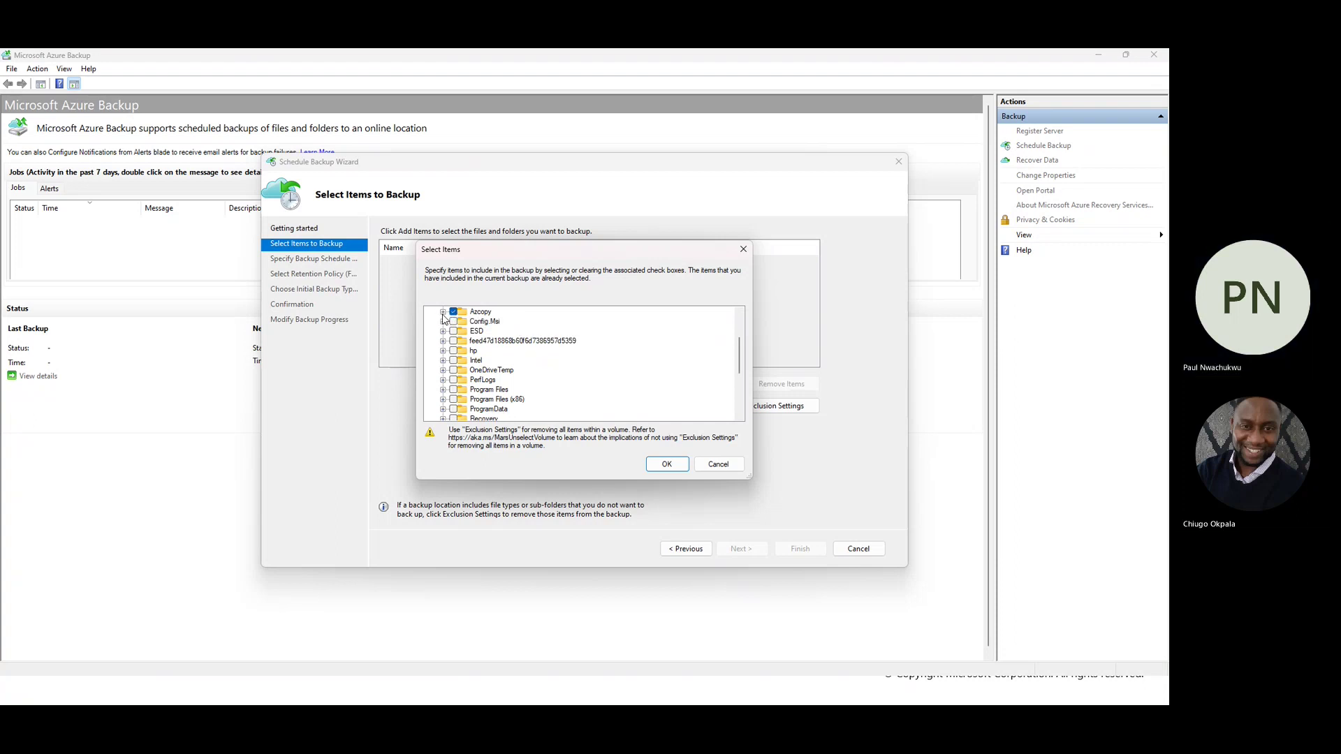
{"action": "scroll", "coordinate": [471, 325], "scroll_direction": "up", "scroll_amount": 2}
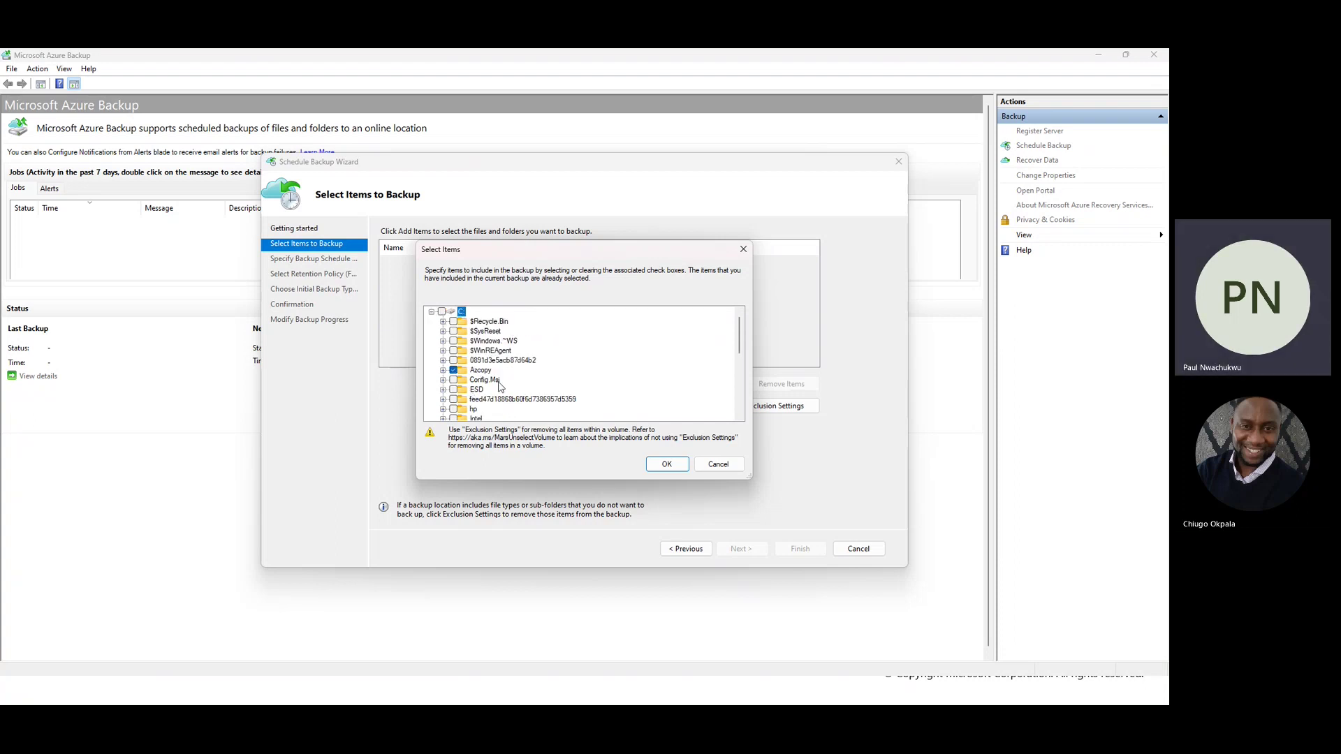
{"action": "left_click", "coordinate": [667, 465]}
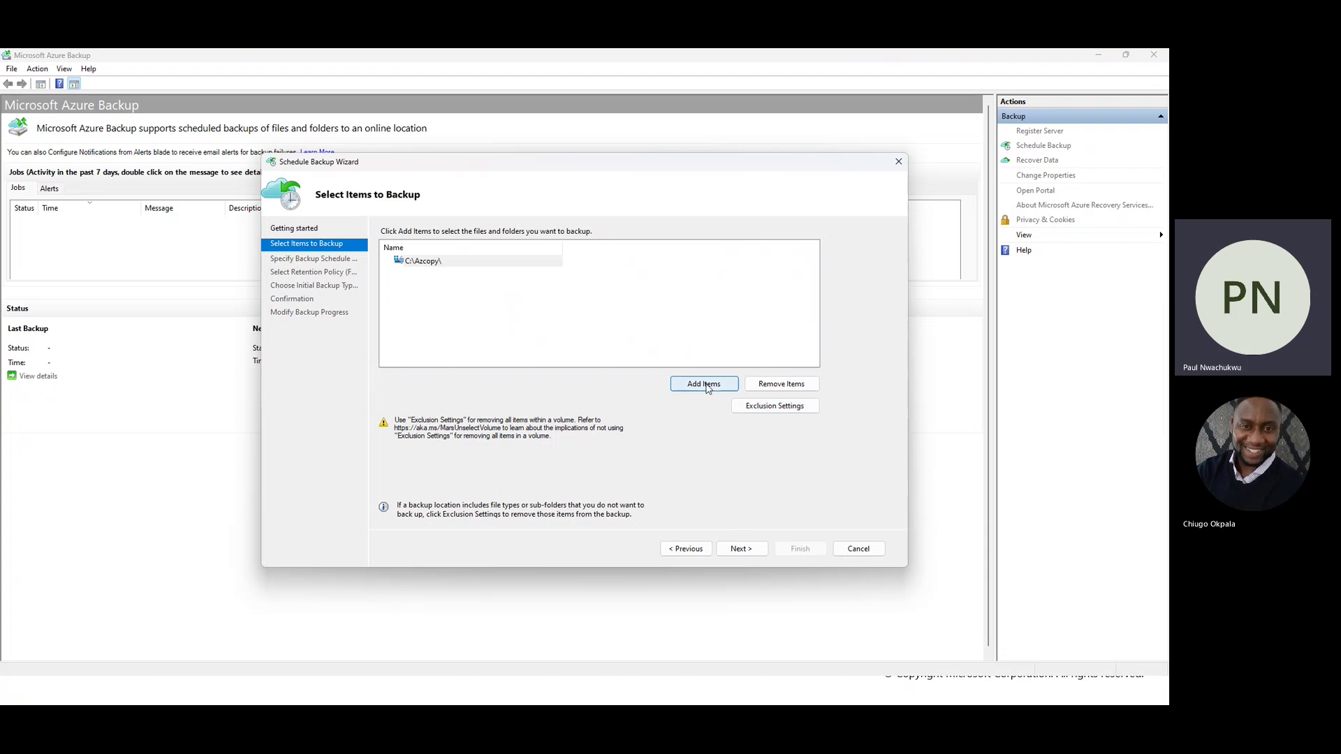
- Set the backup schedule frequency to Day after trying weekly options
{"action": "left_click", "coordinate": [740, 548]}
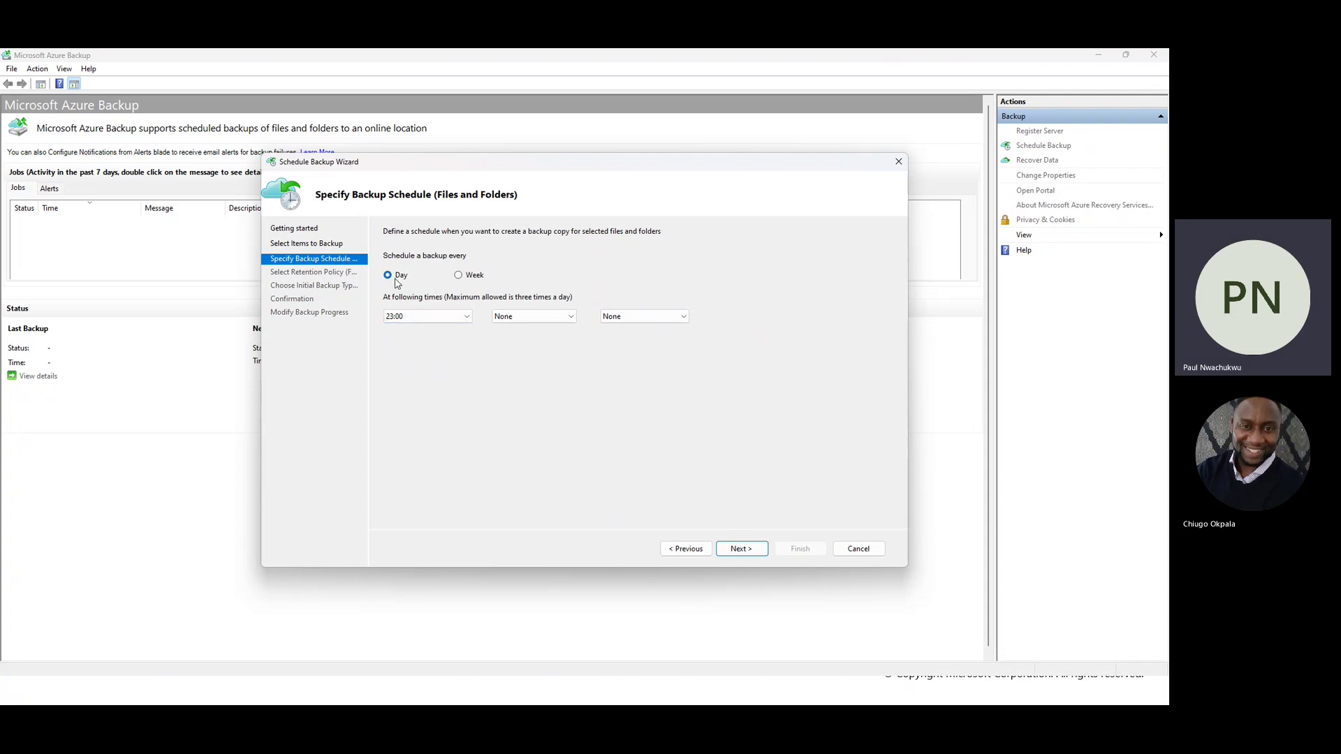
{"action": "left_click", "coordinate": [459, 276]}
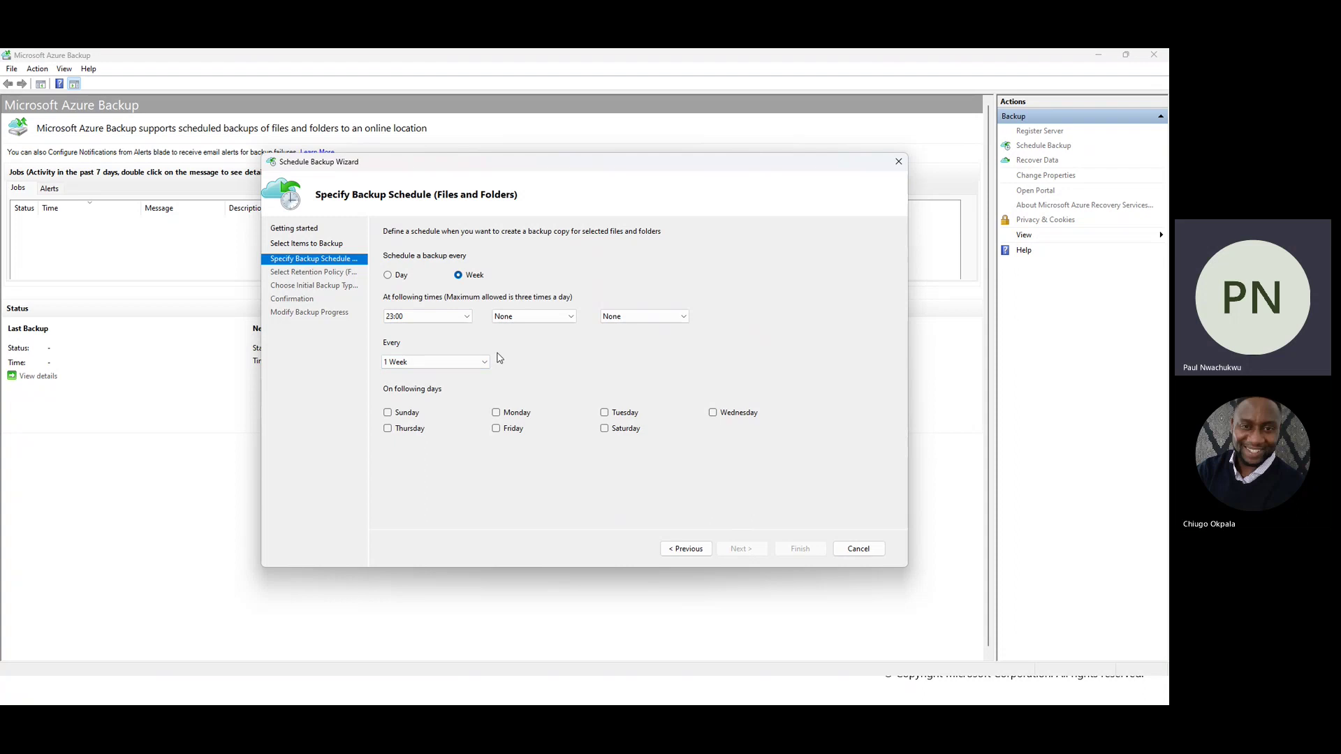
{"action": "left_click", "coordinate": [433, 368]}
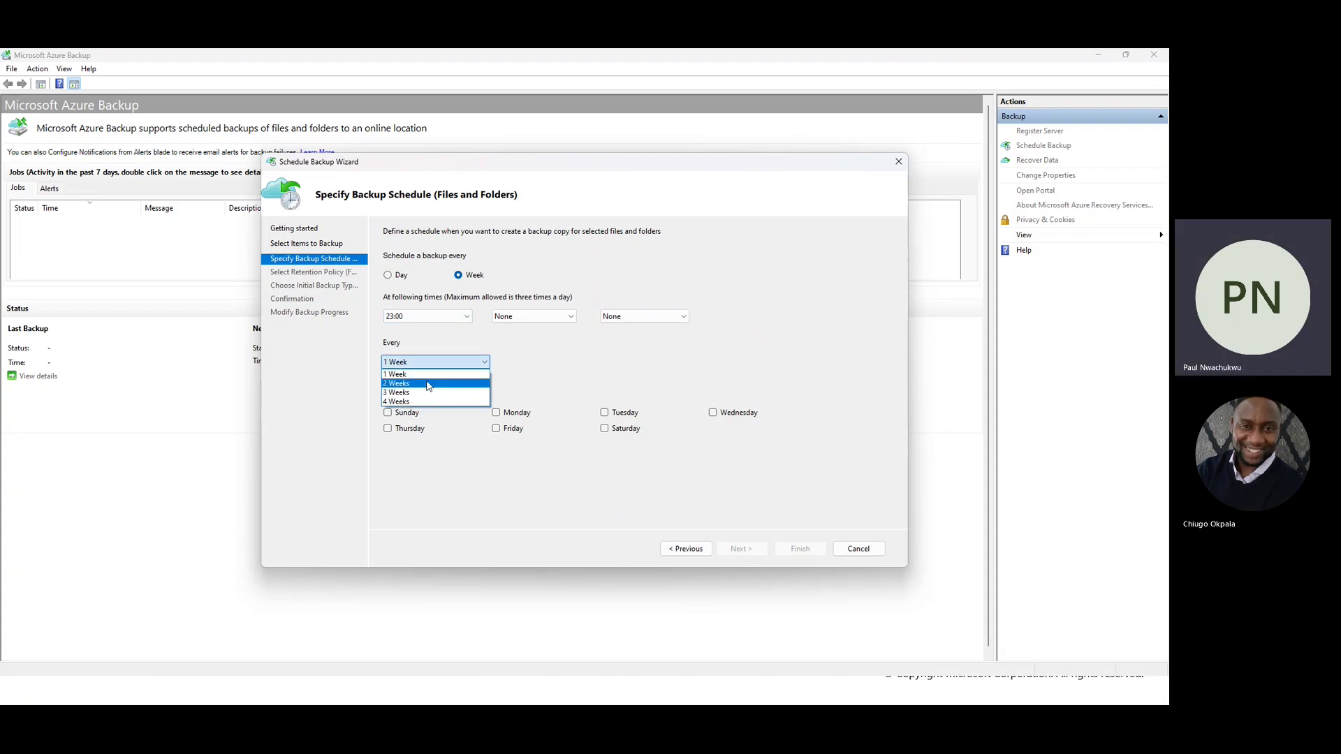
{"action": "left_click", "coordinate": [618, 373]}
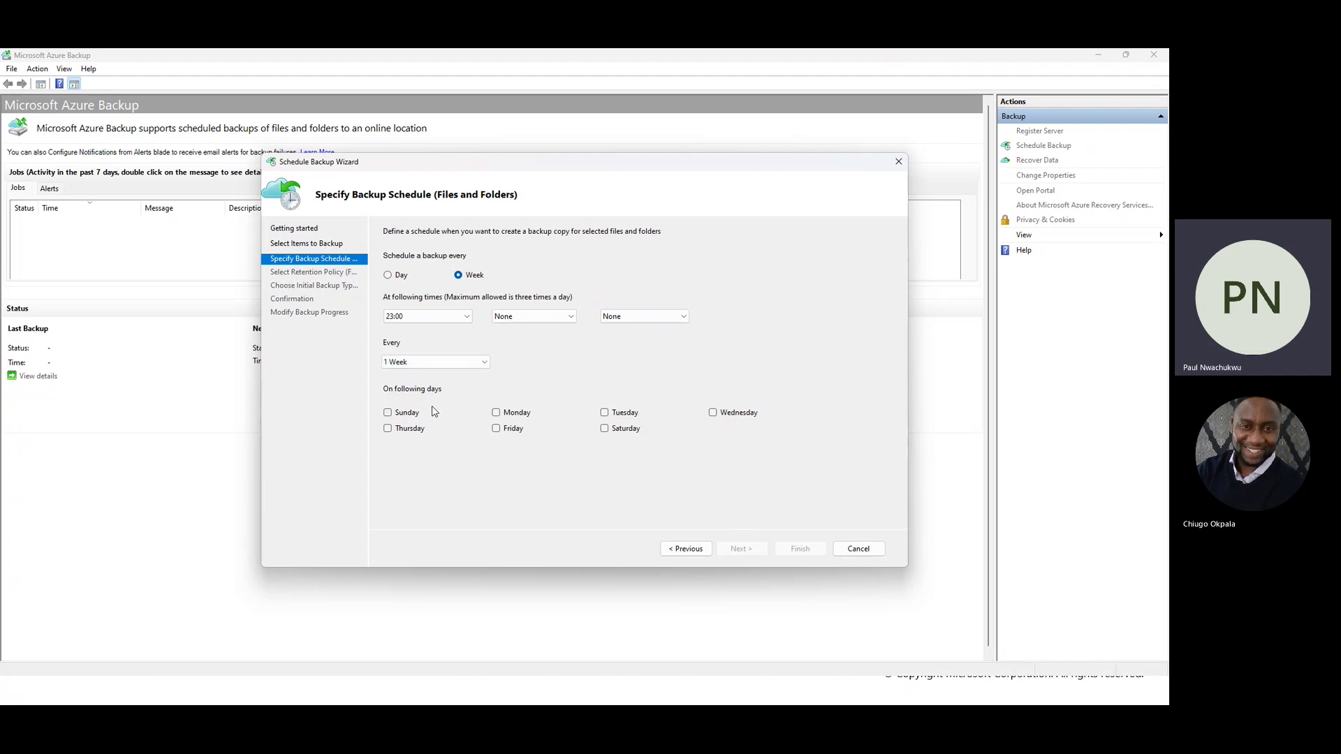
{"action": "left_click", "coordinate": [411, 414]}
{"action": "left_click", "coordinate": [387, 412]}
{"action": "left_click", "coordinate": [496, 413]}
{"action": "left_click", "coordinate": [497, 414]}
{"action": "left_click", "coordinate": [392, 276]}
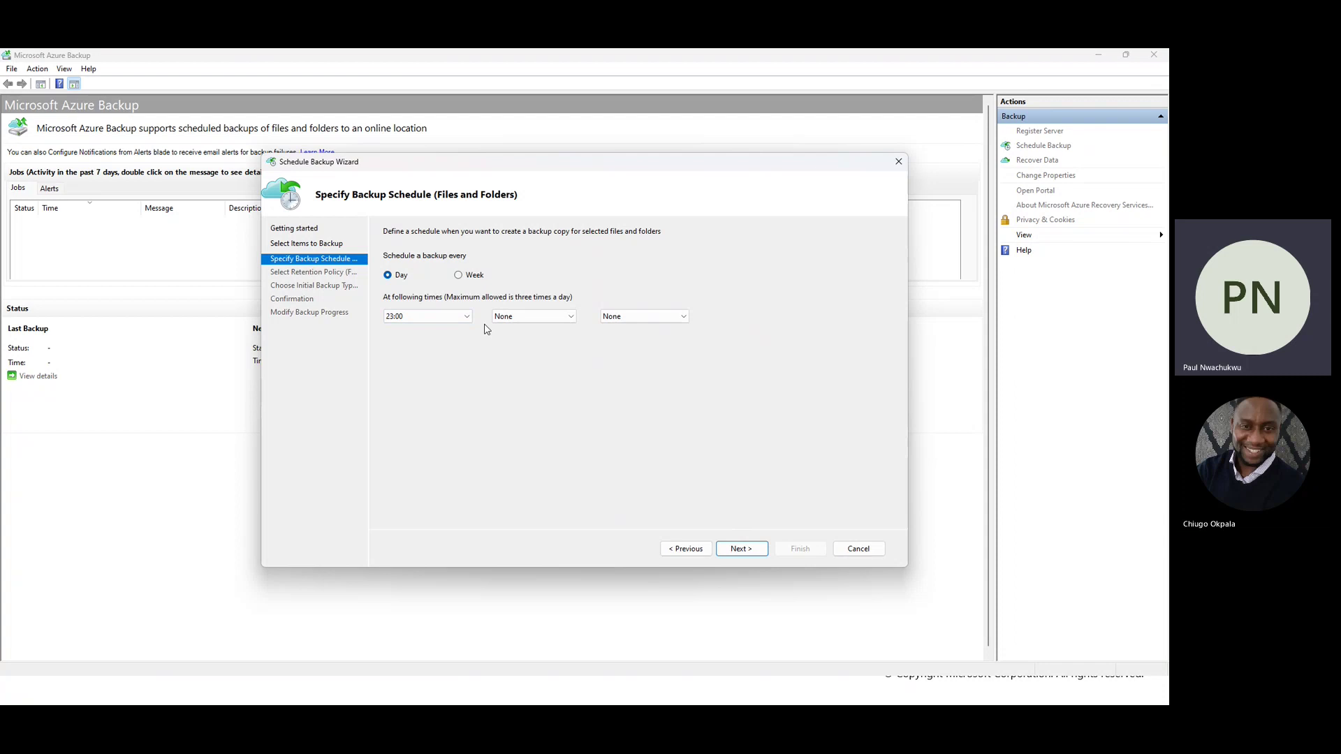
- Keep 23:00 as the only daily backup time, setting the other two to None
{"action": "left_click", "coordinate": [517, 317]}
{"action": "left_click", "coordinate": [534, 360]}
{"action": "left_click", "coordinate": [618, 316]}
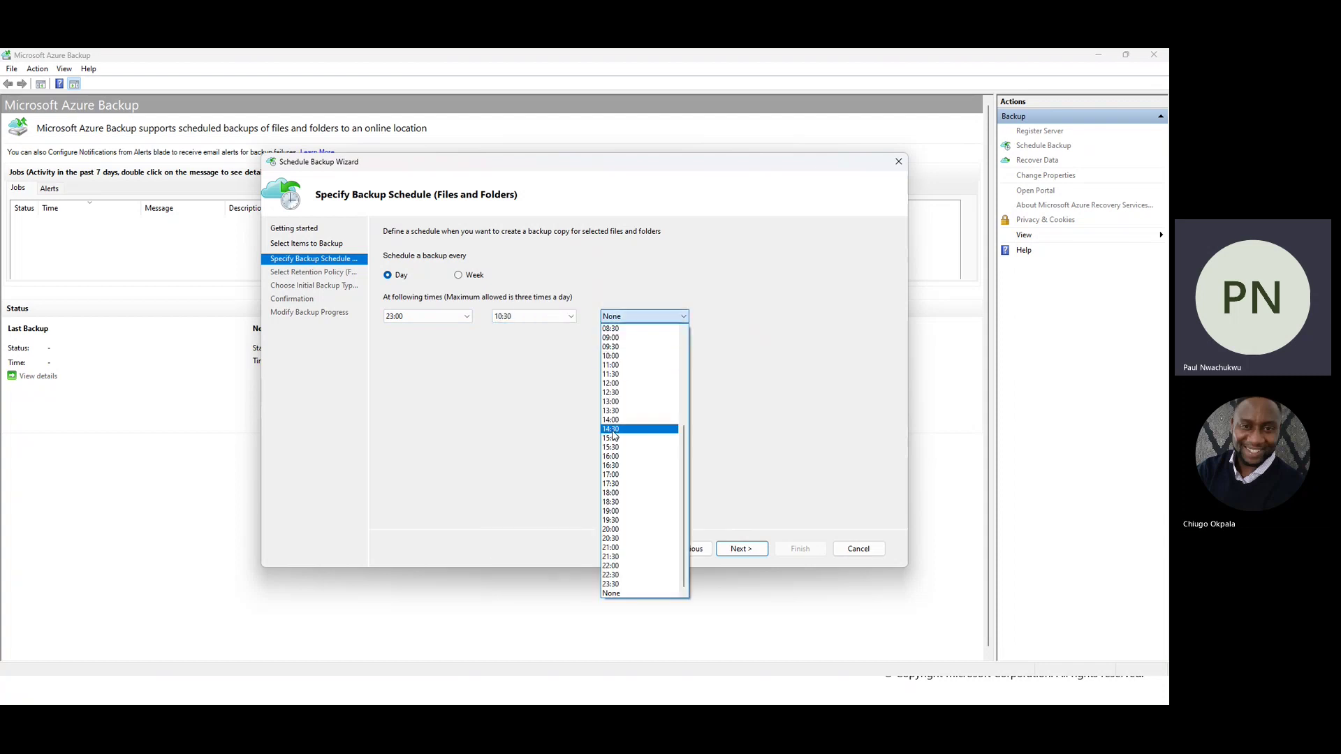
{"action": "left_click", "coordinate": [613, 432]}
{"action": "left_click", "coordinate": [655, 317]}
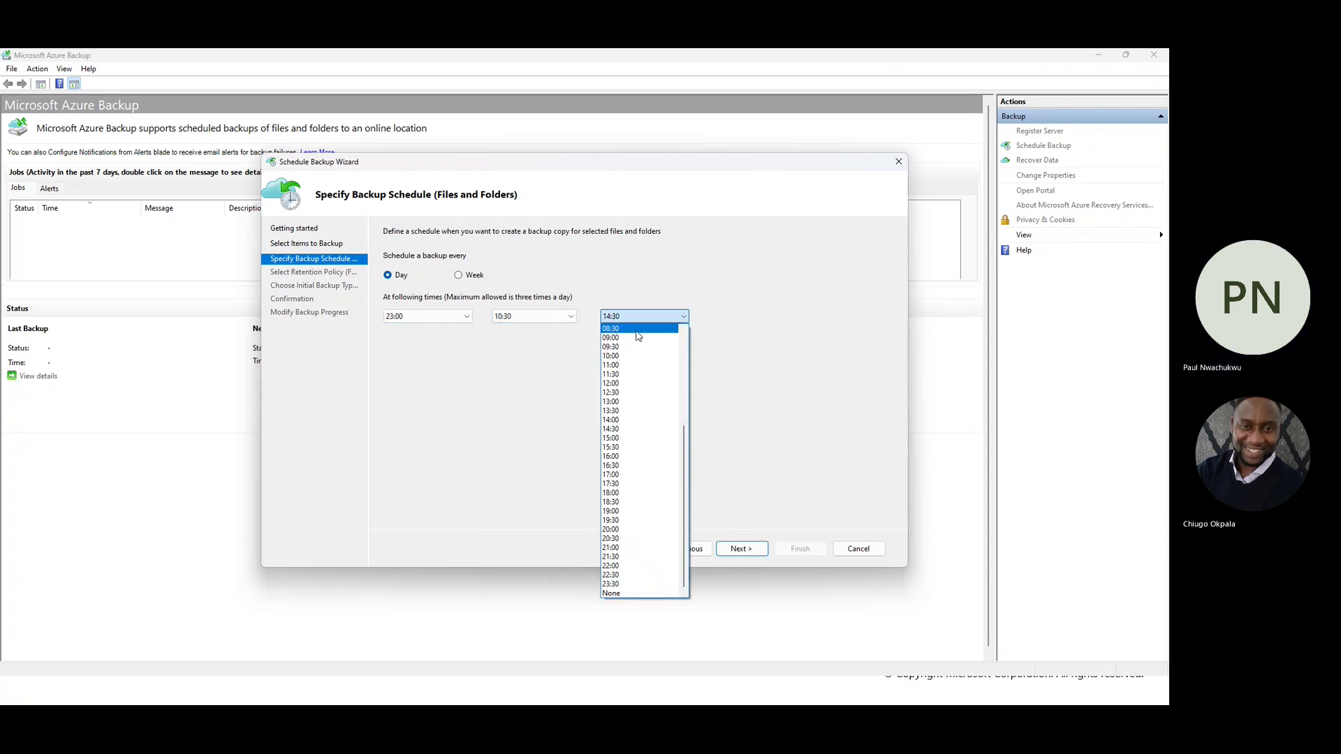
{"action": "scroll", "coordinate": [639, 337], "scroll_direction": "up", "scroll_amount": 6}
{"action": "left_click", "coordinate": [649, 328]}
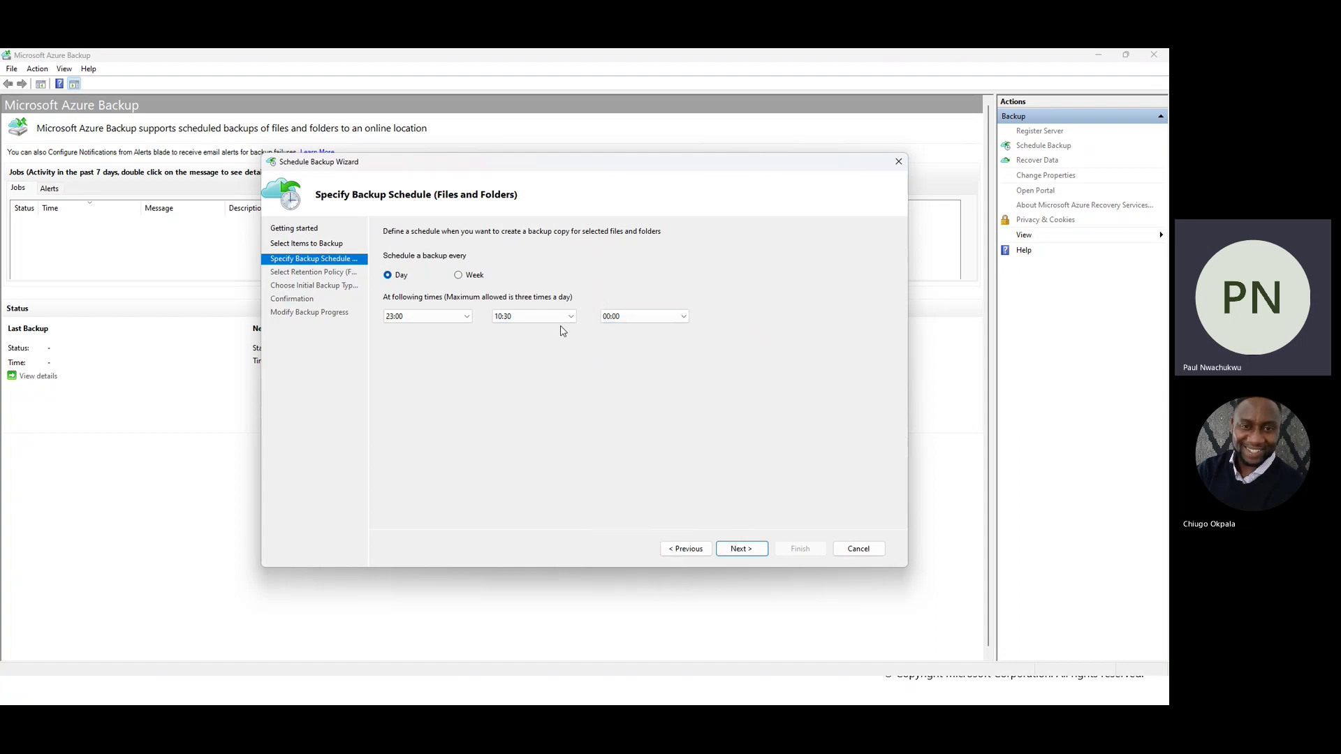
{"action": "left_click", "coordinate": [559, 316]}
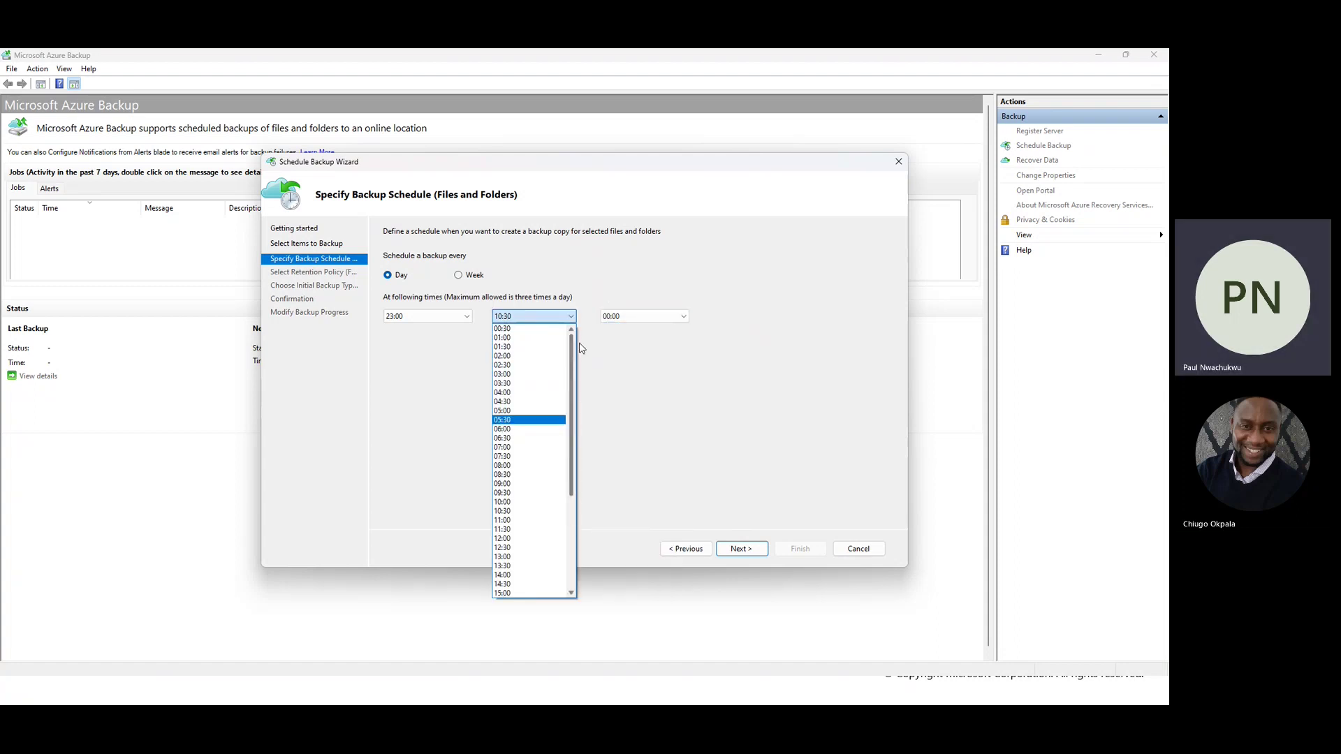
{"action": "scroll", "coordinate": [520, 580], "scroll_direction": "down", "scroll_amount": 4}
{"action": "left_click", "coordinate": [515, 595]}
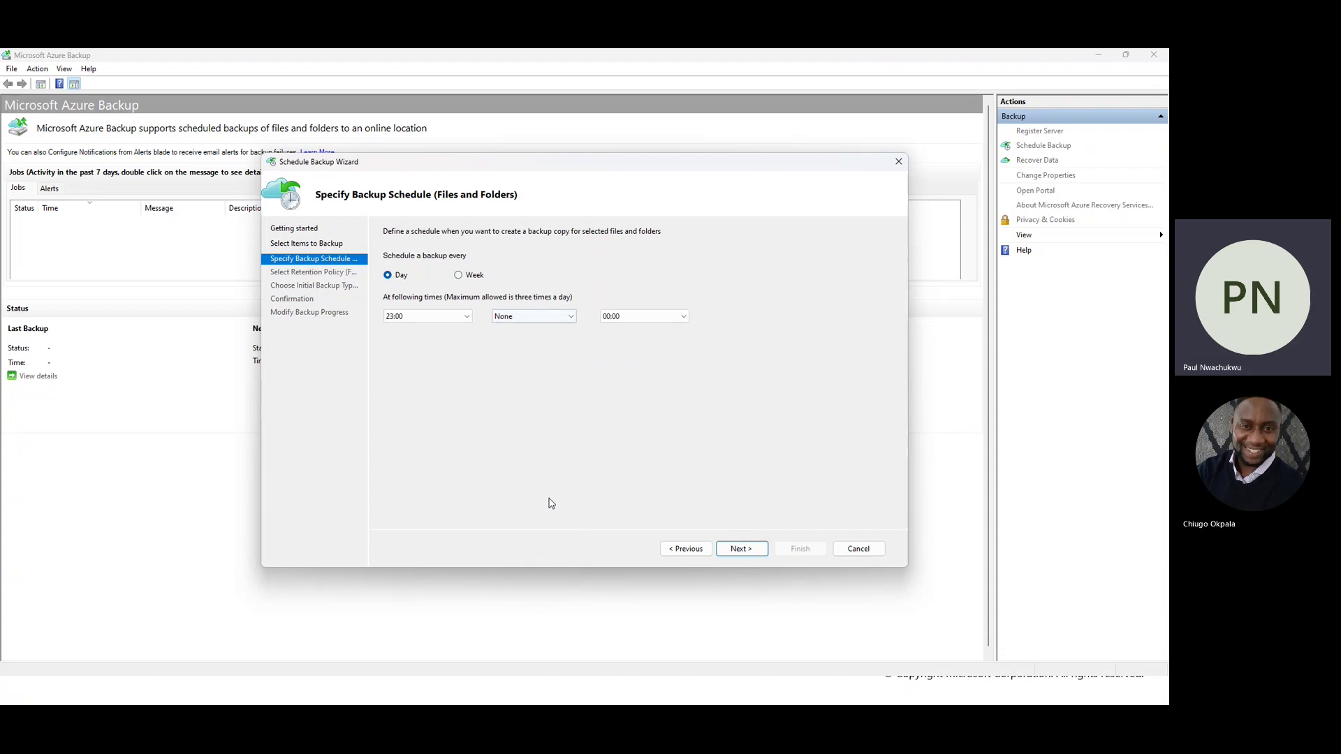
{"action": "left_click", "coordinate": [681, 316]}
{"action": "scroll", "coordinate": [684, 372], "scroll_direction": "down", "scroll_amount": 6}
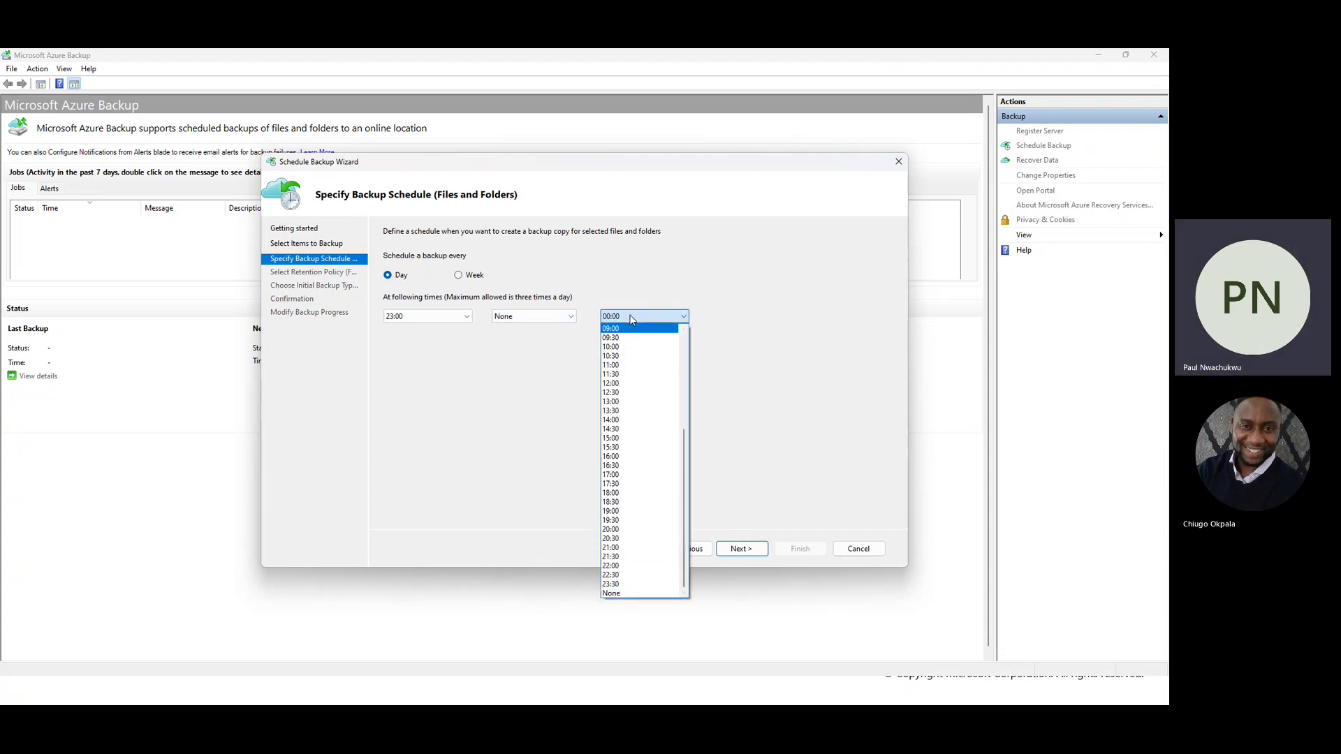
{"action": "left_click", "coordinate": [628, 594]}
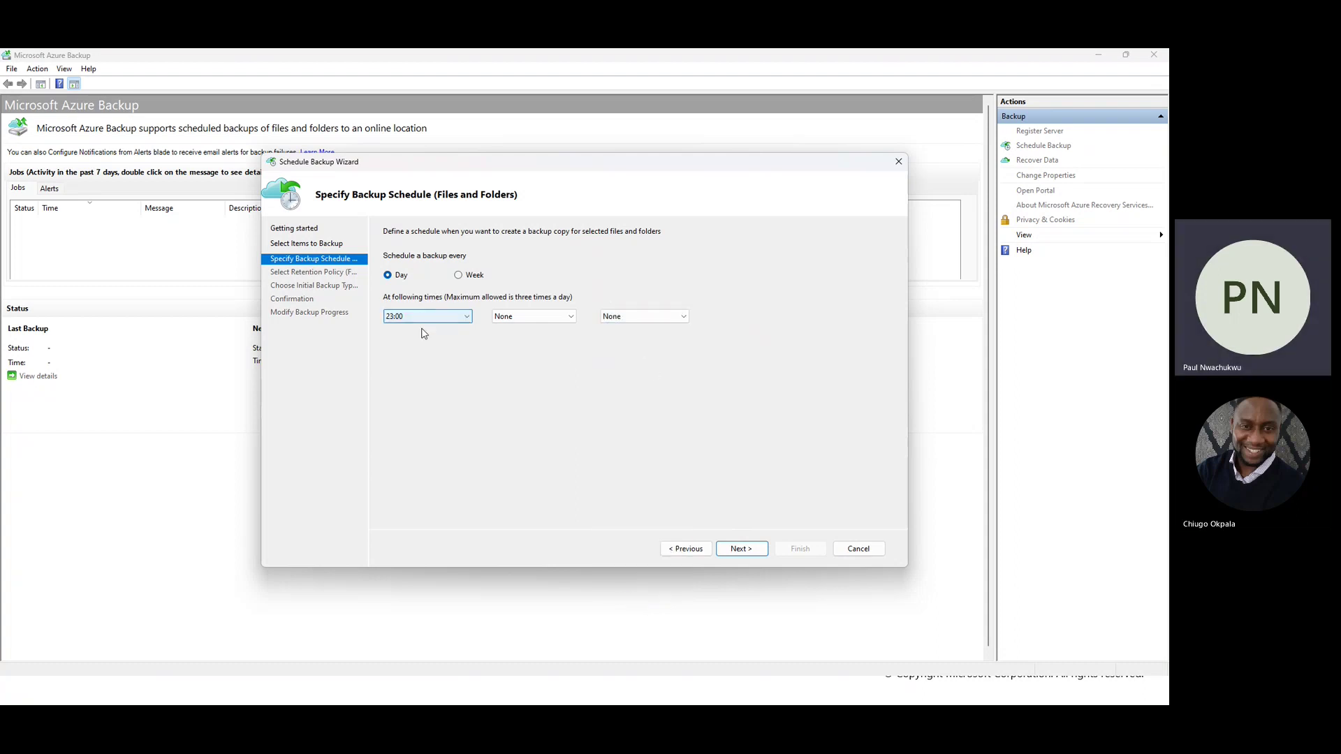
{"action": "left_click", "coordinate": [741, 549]}
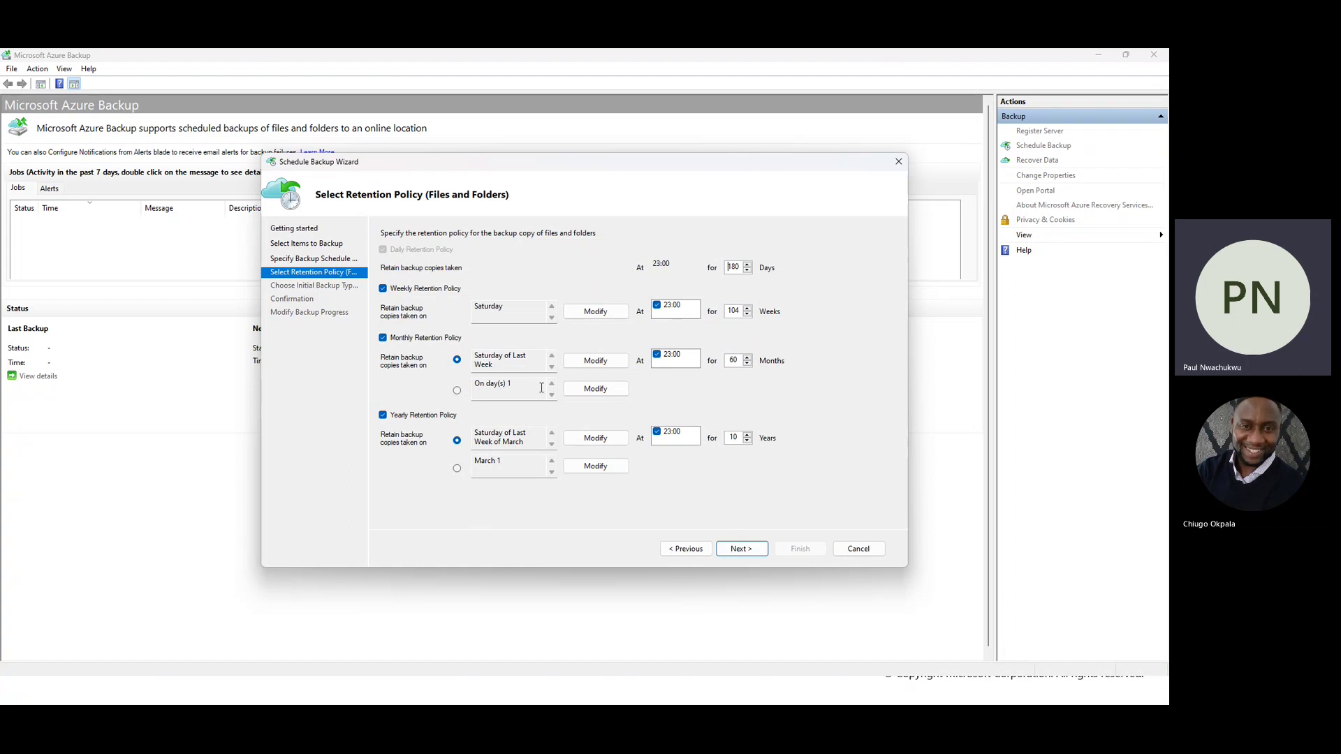
- Keep weekly backup copies from Tuesday at 23:00 for 80 weeks
{"action": "left_click", "coordinate": [382, 288]}
{"action": "left_click", "coordinate": [383, 288]}
{"action": "left_click", "coordinate": [582, 316]}
{"action": "left_click", "coordinate": [590, 368]}
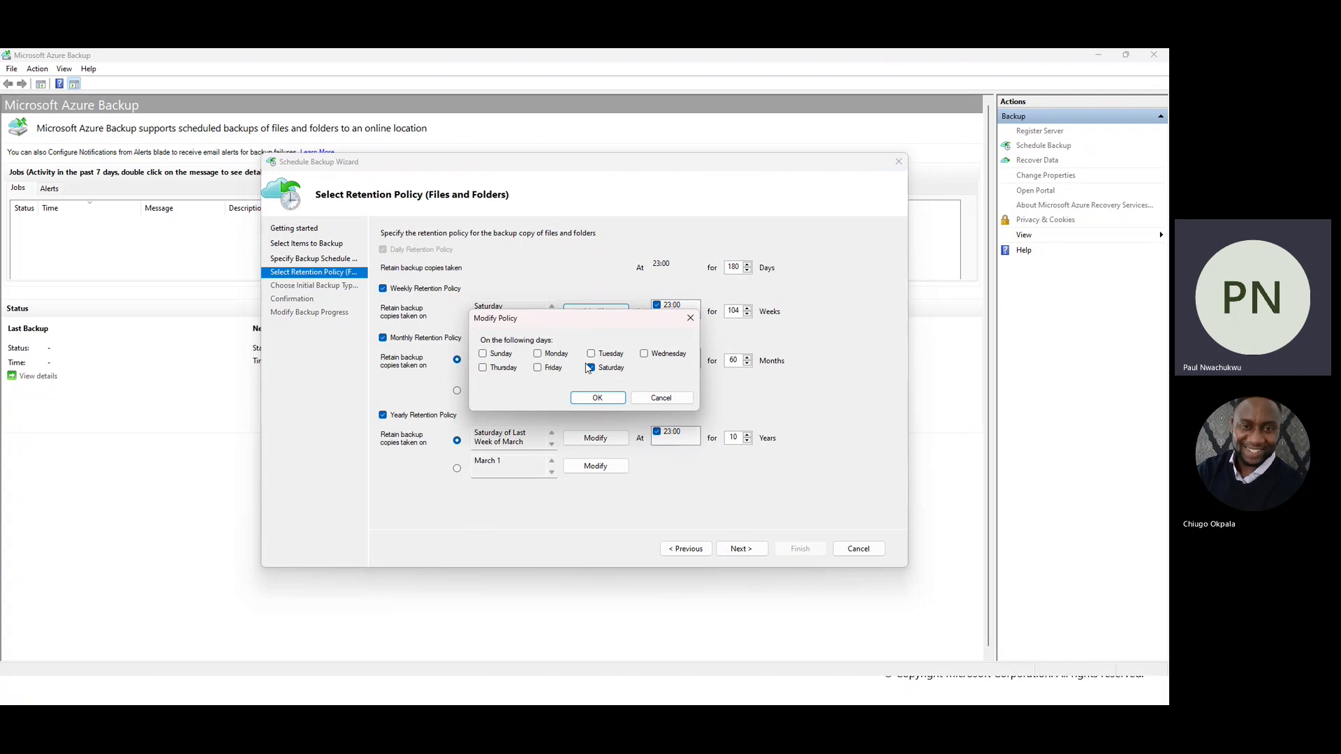
{"action": "left_click", "coordinate": [591, 353]}
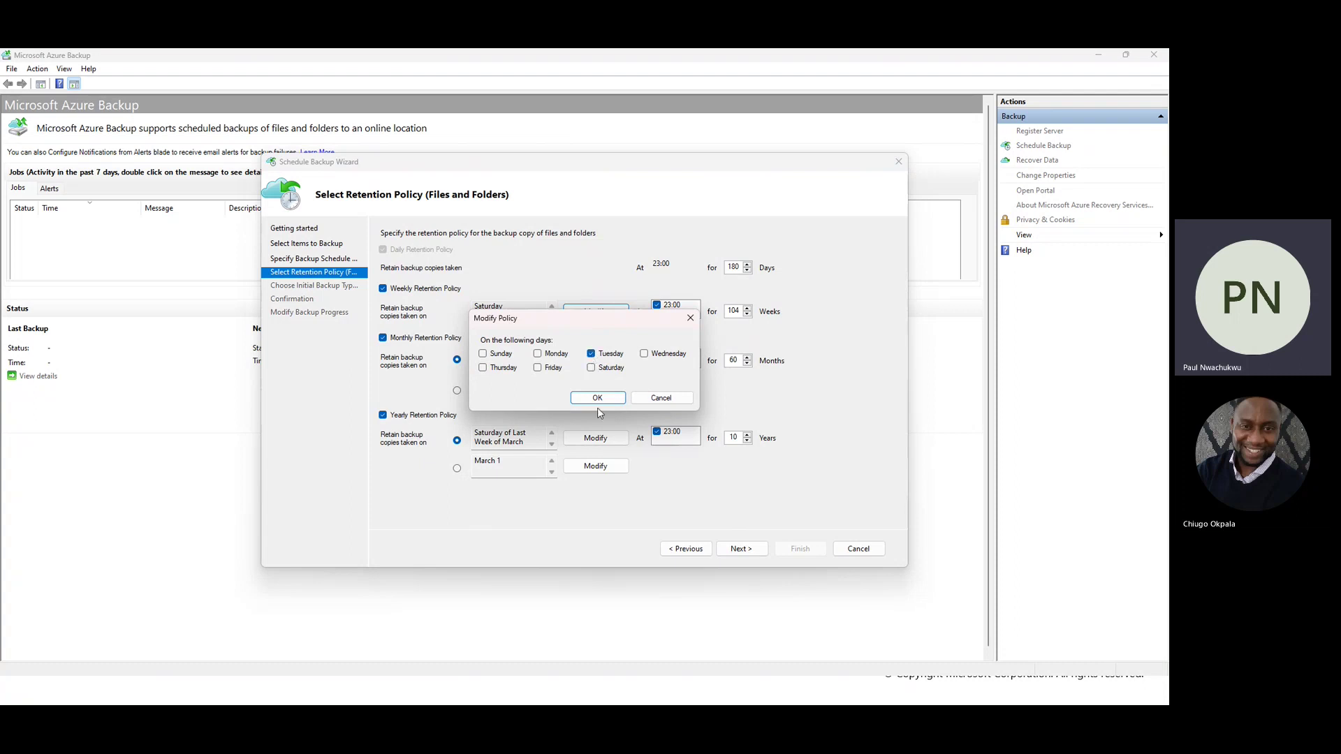
{"action": "left_click", "coordinate": [537, 353]}
{"action": "left_click", "coordinate": [545, 355]}
{"action": "left_click", "coordinate": [603, 399]}
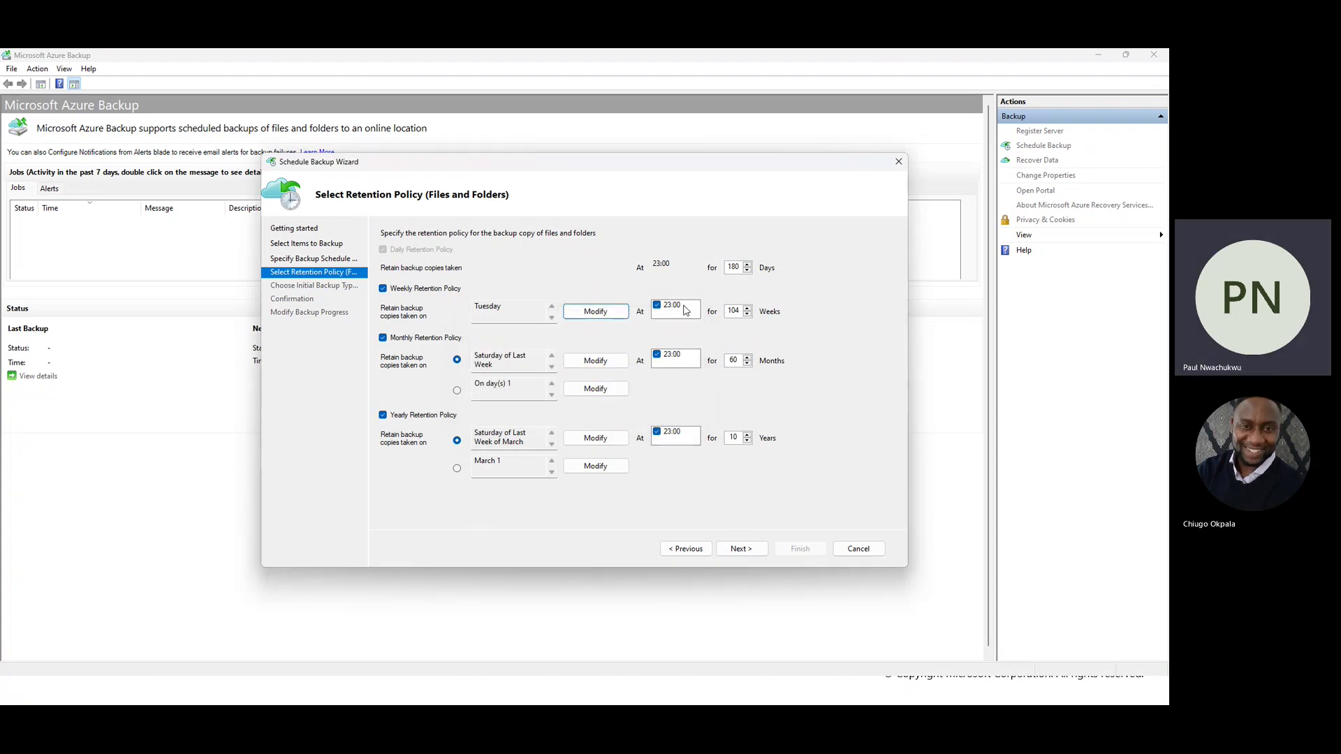
{"action": "left_click", "coordinate": [657, 305]}
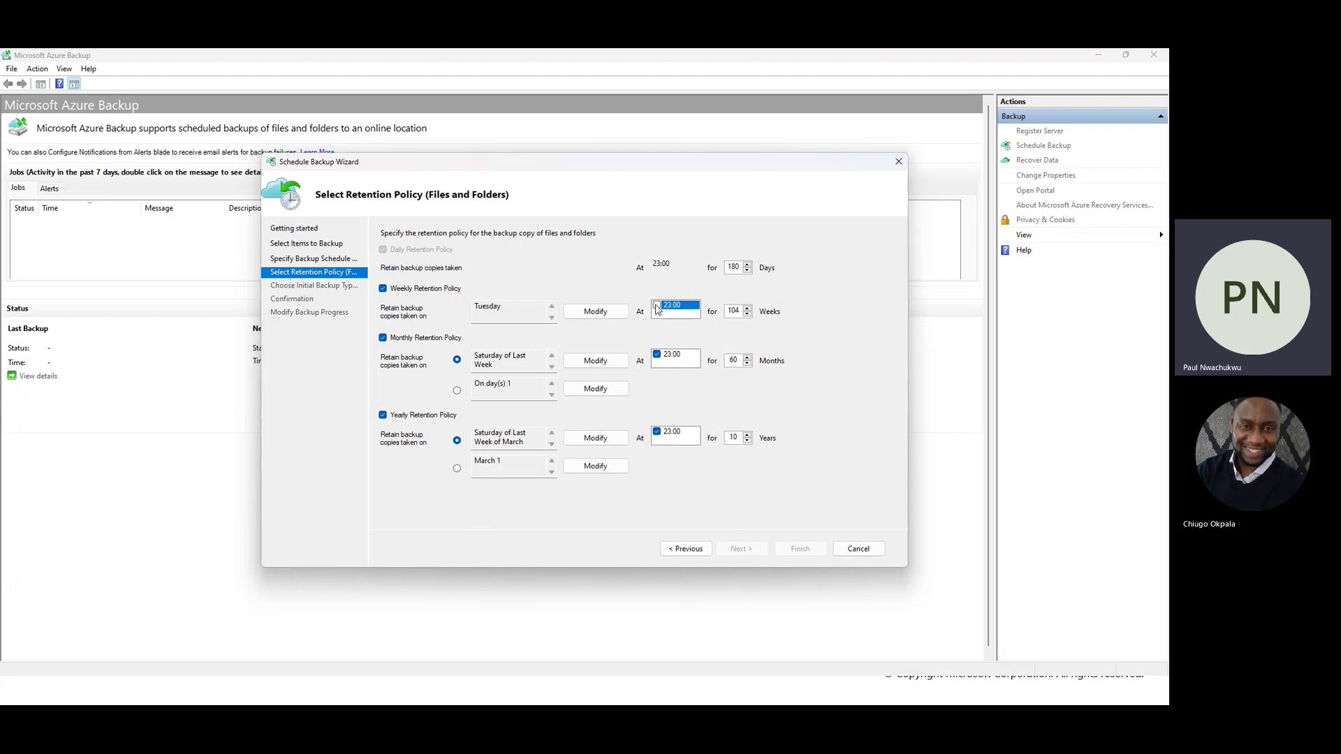
{"action": "left_click", "coordinate": [657, 305]}
{"action": "left_click", "coordinate": [747, 315]}
- Turn off monthly and yearly retention and continue to the initial backup type
{"action": "left_click", "coordinate": [383, 340]}
{"action": "left_click", "coordinate": [383, 416]}
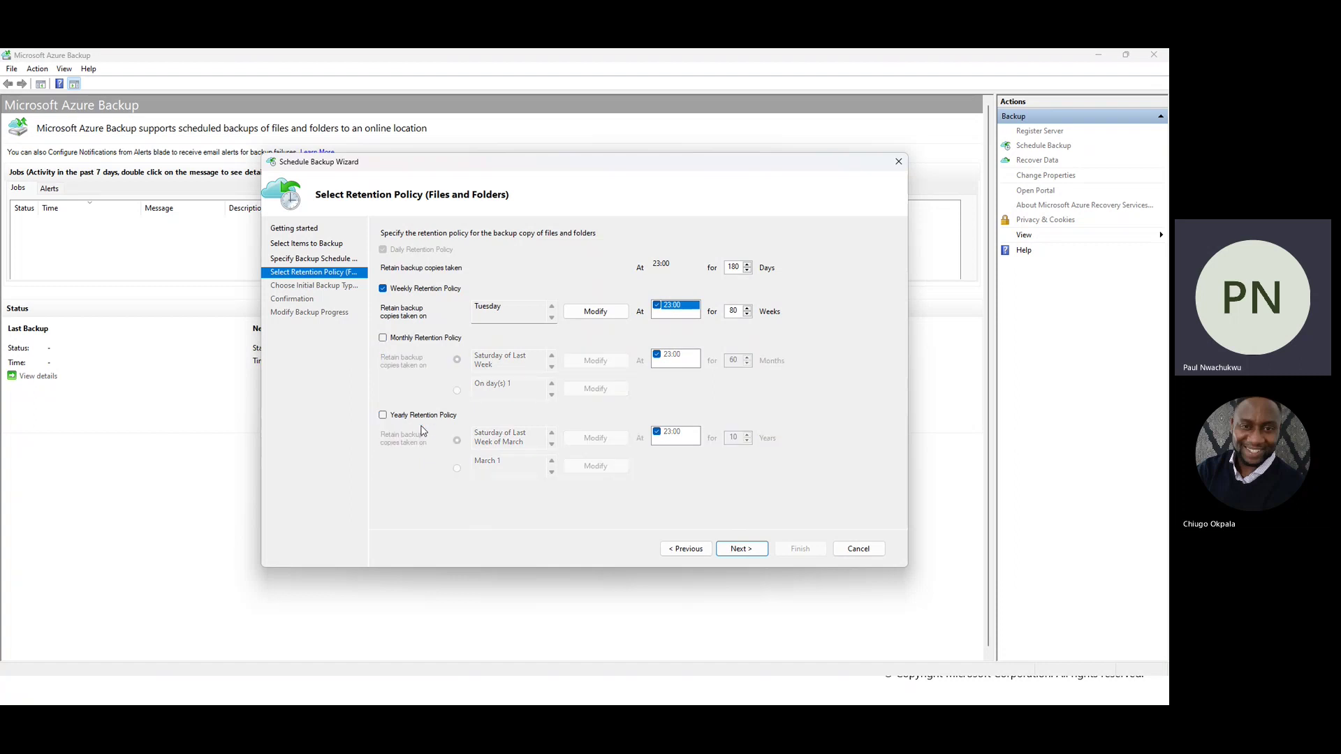
{"action": "left_click", "coordinate": [759, 551]}
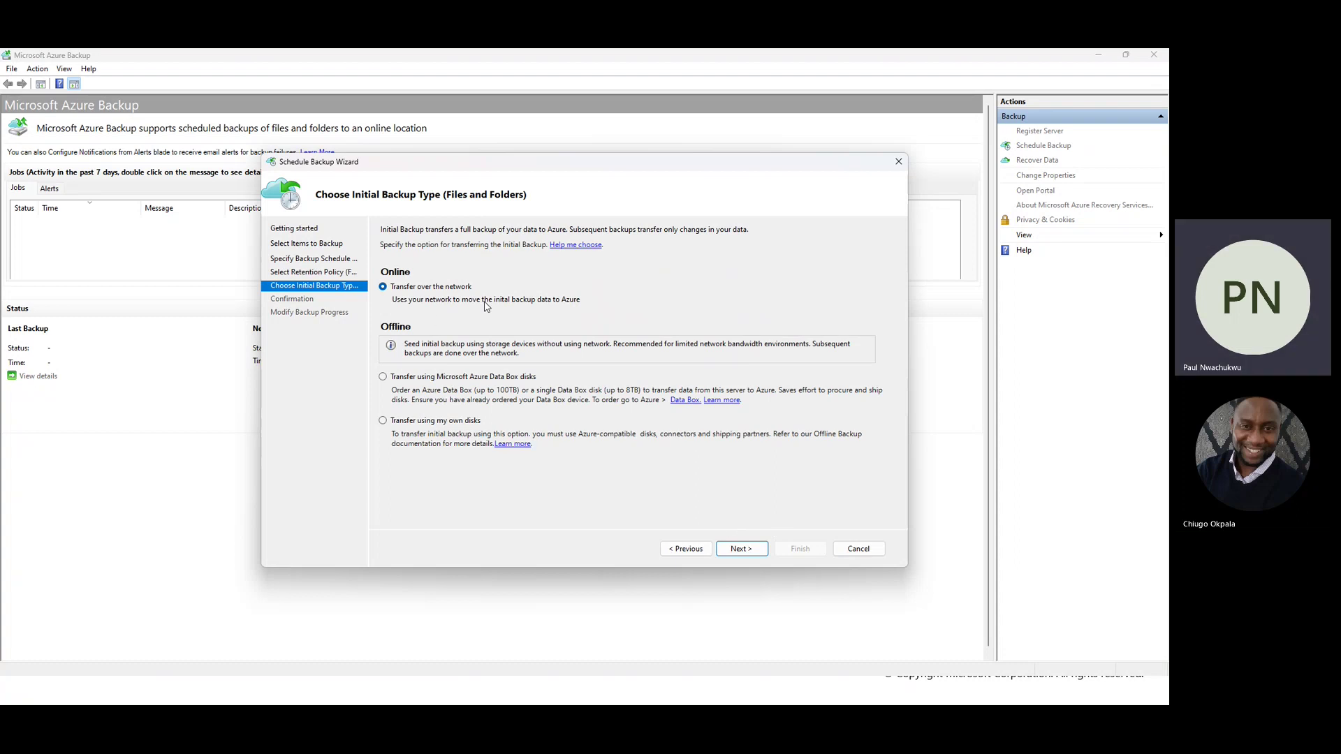
- Keep Transfer over the network, confirm the summary to create the schedule, and close the wizard
{"action": "left_click", "coordinate": [738, 549]}
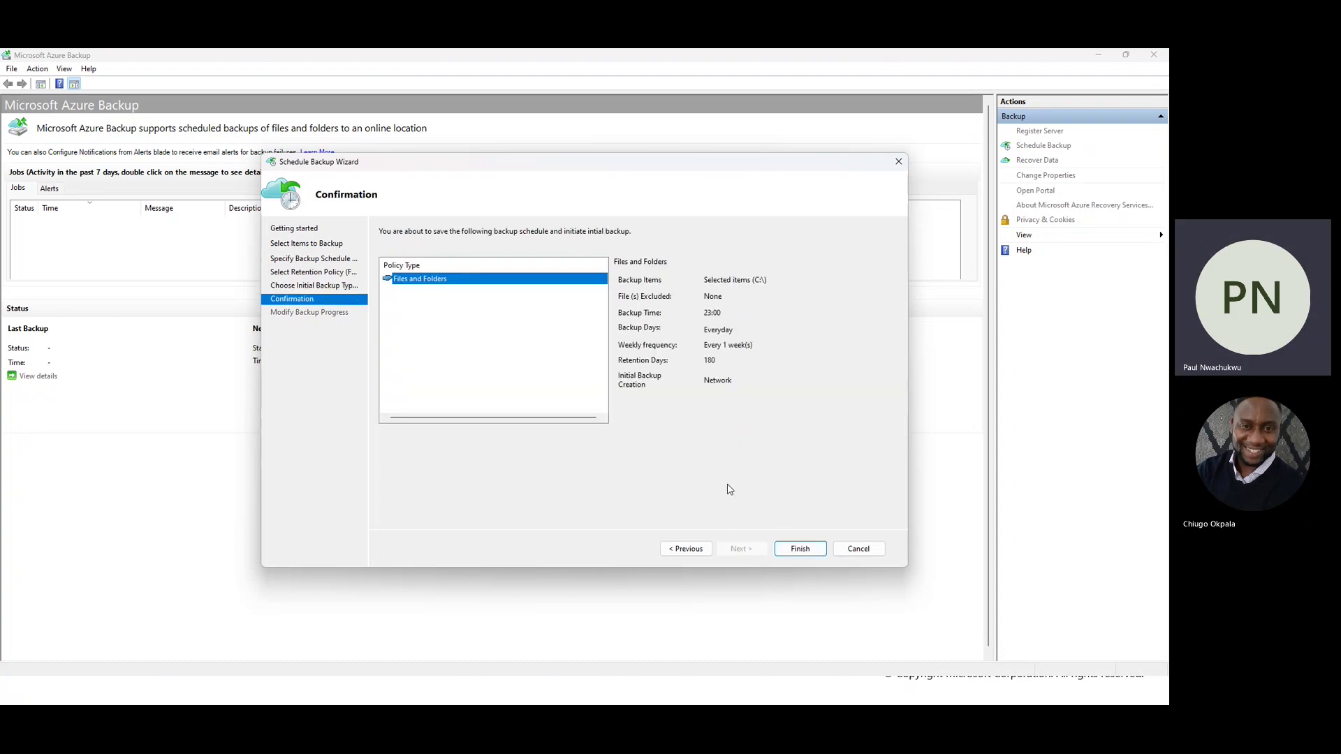
{"action": "left_click", "coordinate": [796, 548]}
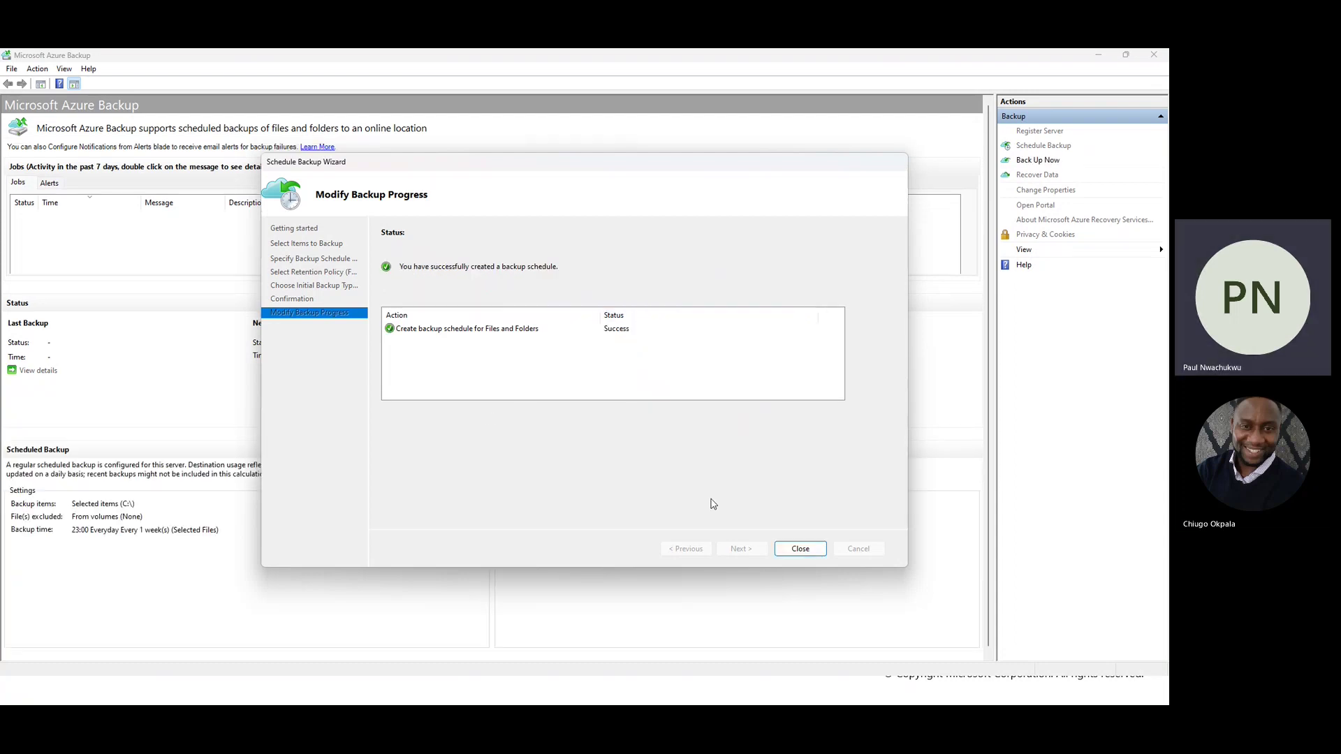
{"action": "left_click", "coordinate": [801, 550]}
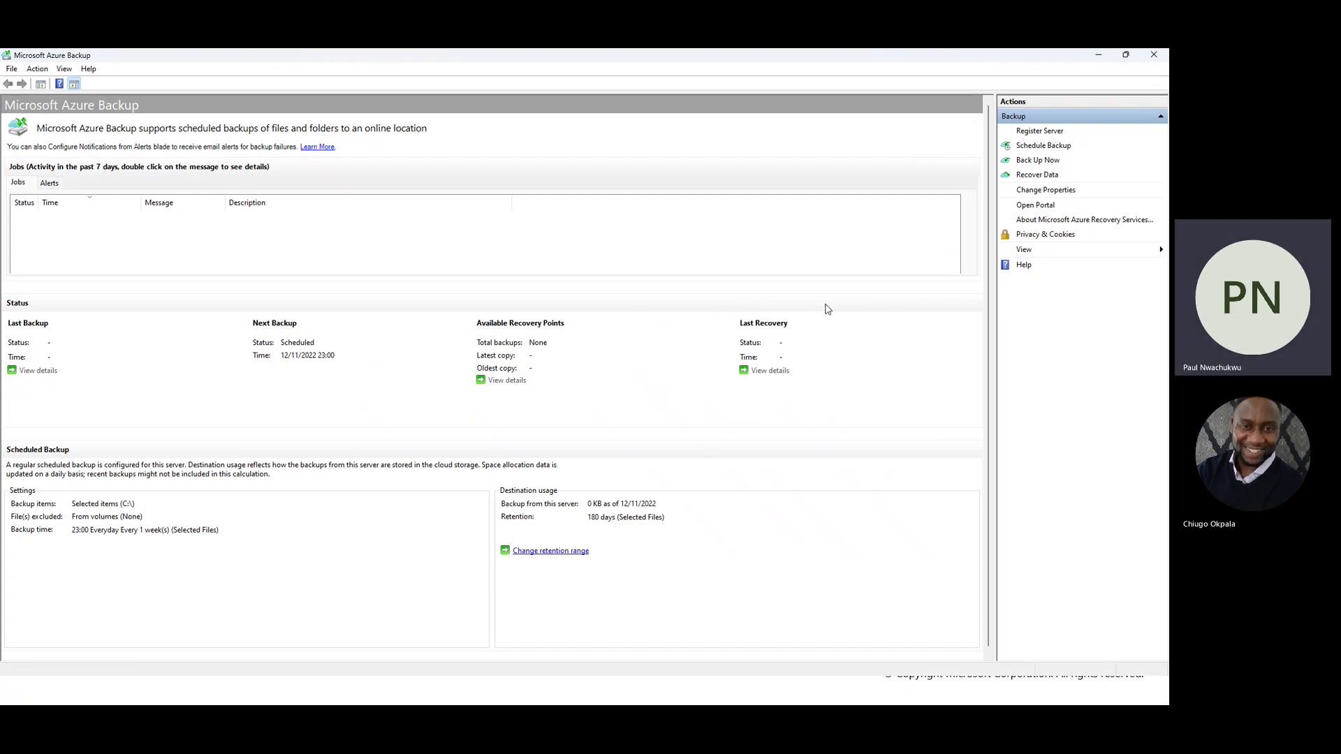
- Run Back Up Now for C:\Azcopy\, accepting the default retention date
{"action": "left_click", "coordinate": [1036, 161]}
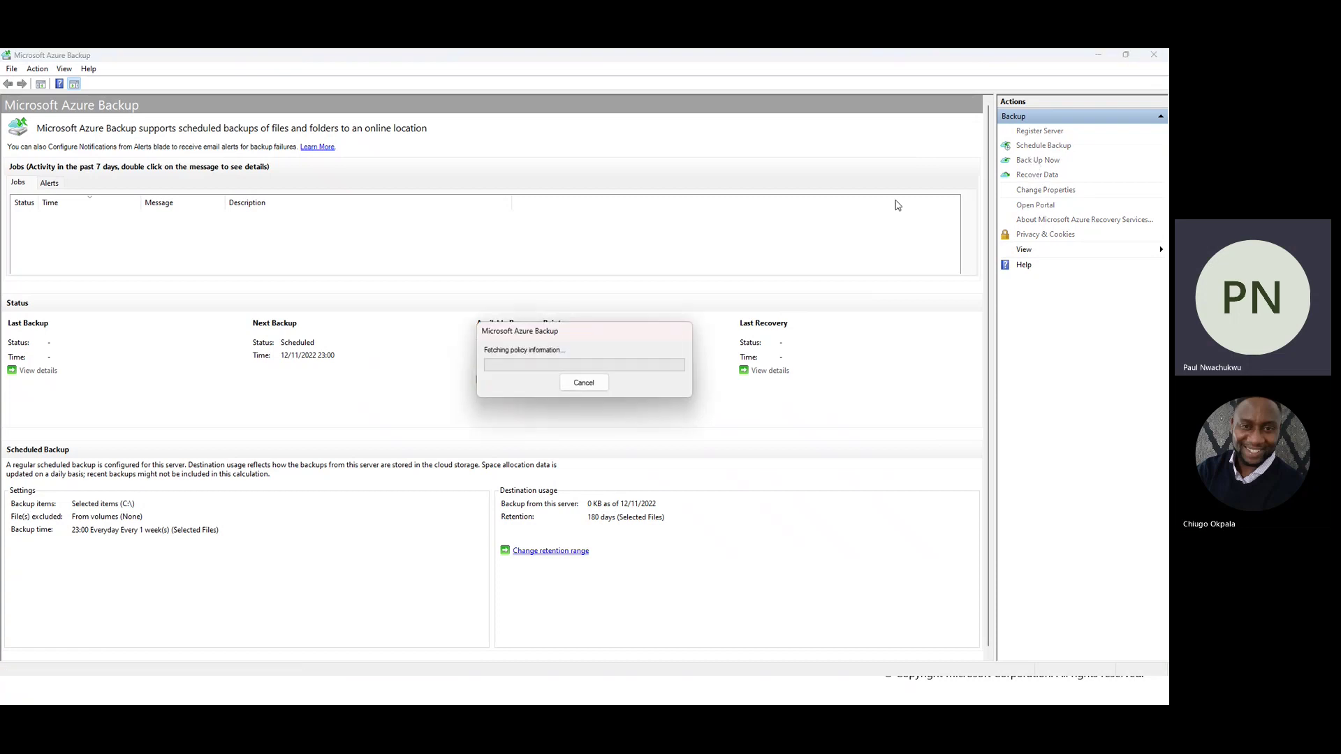
{"action": "left_click", "coordinate": [637, 510]}
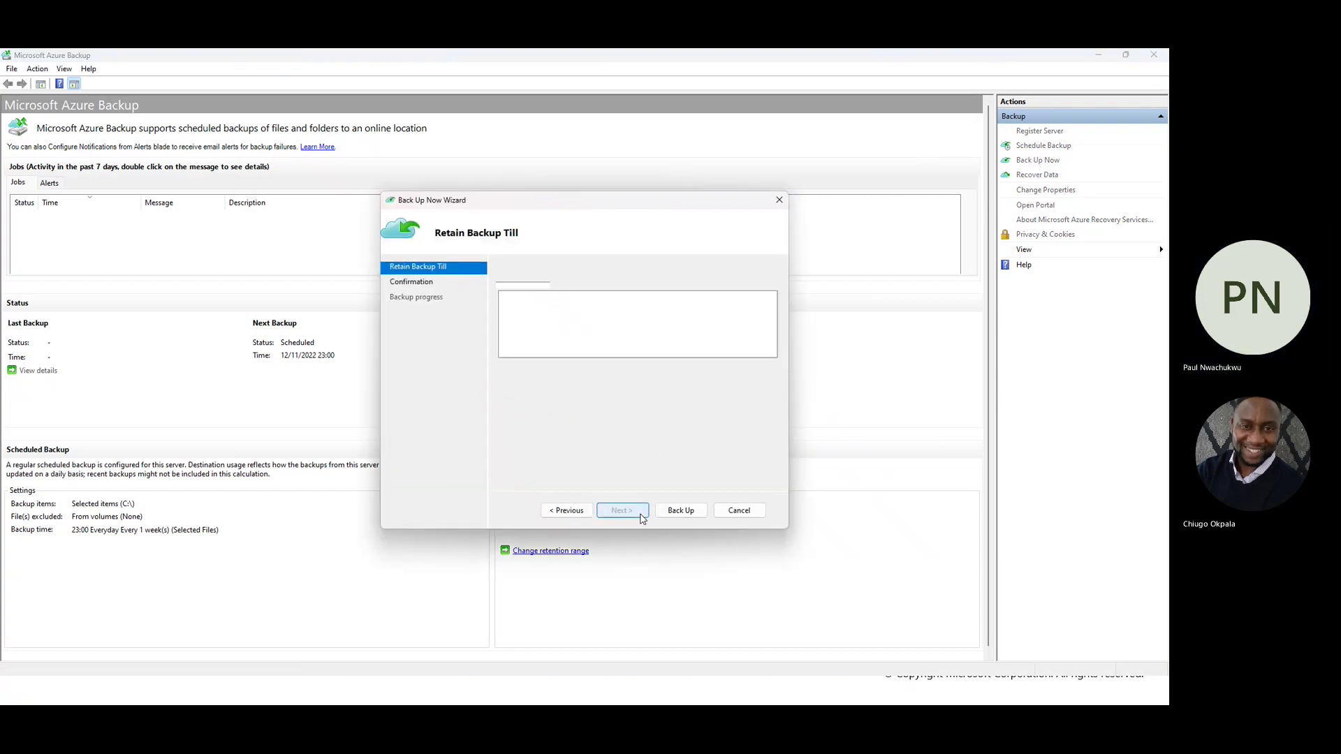
{"action": "left_click", "coordinate": [680, 516]}
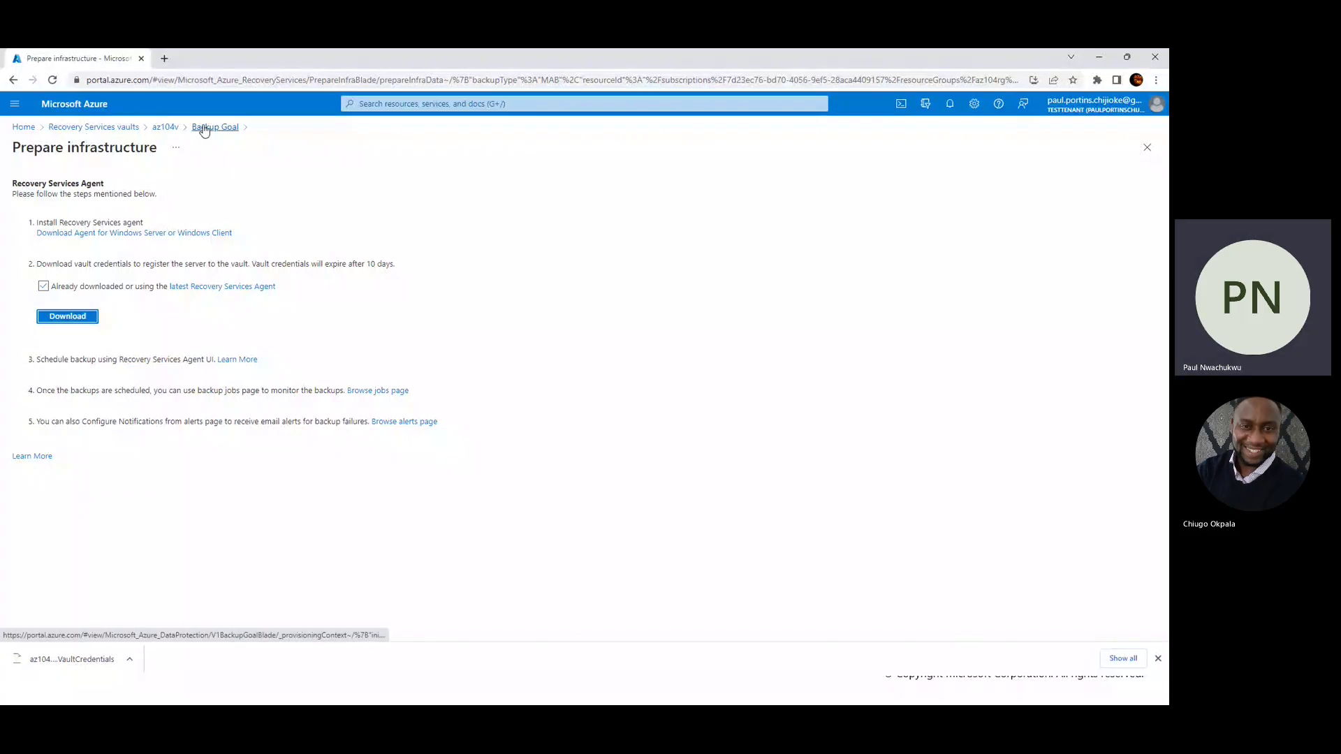
- Verify az104v's Azure Backup Agent items list the protected C:\ item, then return to Azure Backup
{"action": "left_click", "coordinate": [167, 130]}
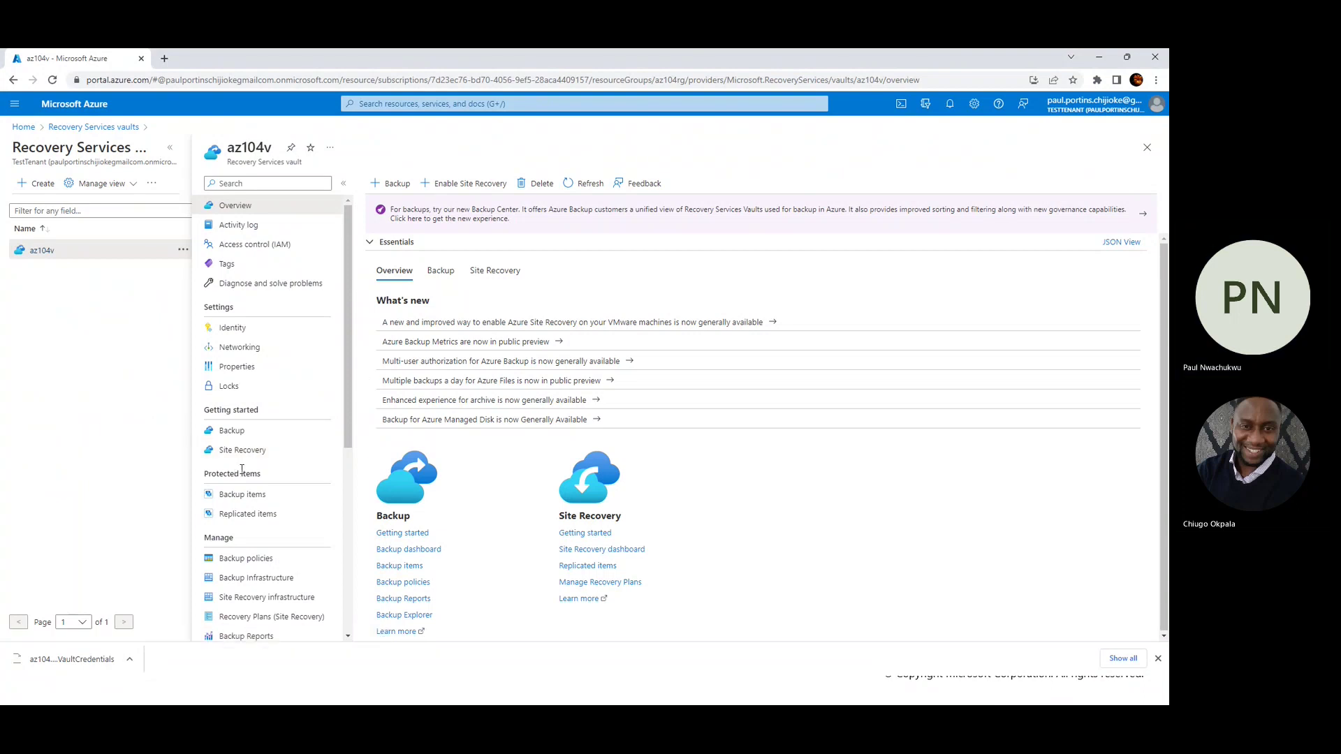
{"action": "scroll", "coordinate": [248, 437], "scroll_direction": "down", "scroll_amount": 1}
{"action": "left_click", "coordinate": [246, 435]}
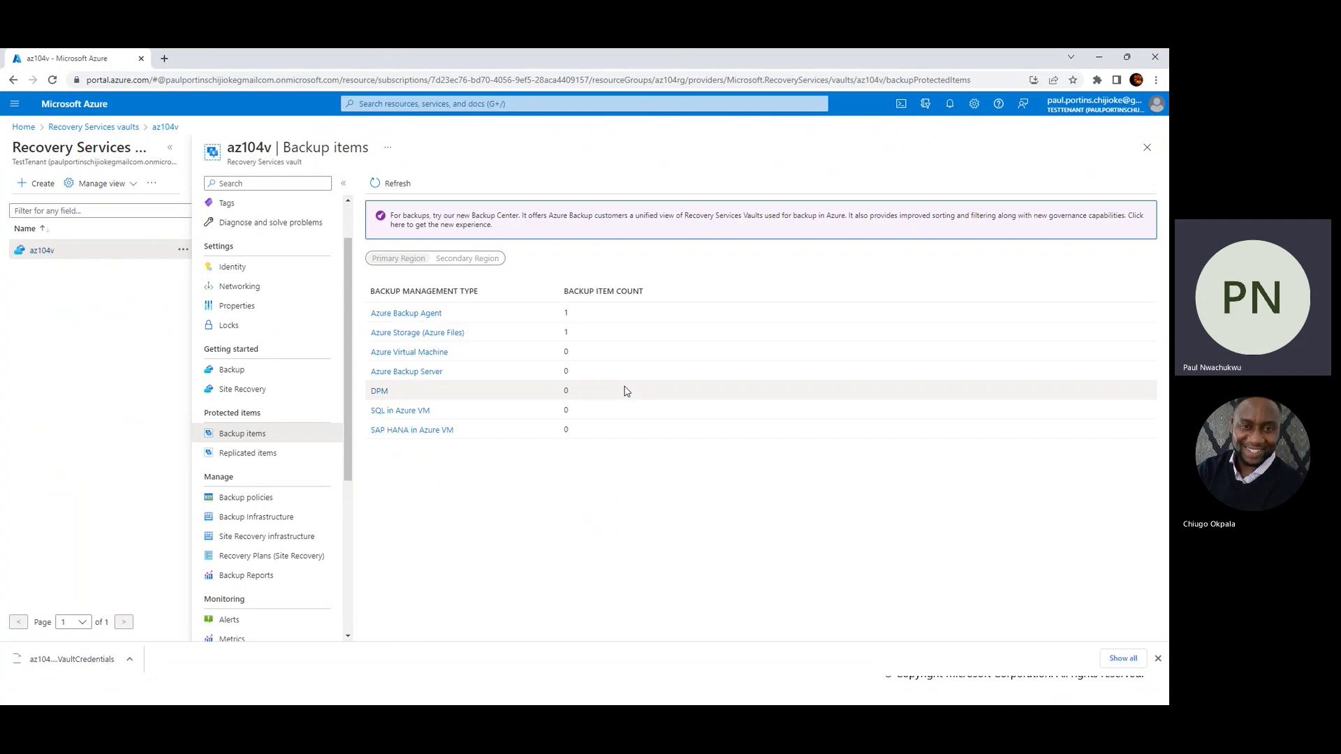
{"action": "left_click", "coordinate": [423, 314]}
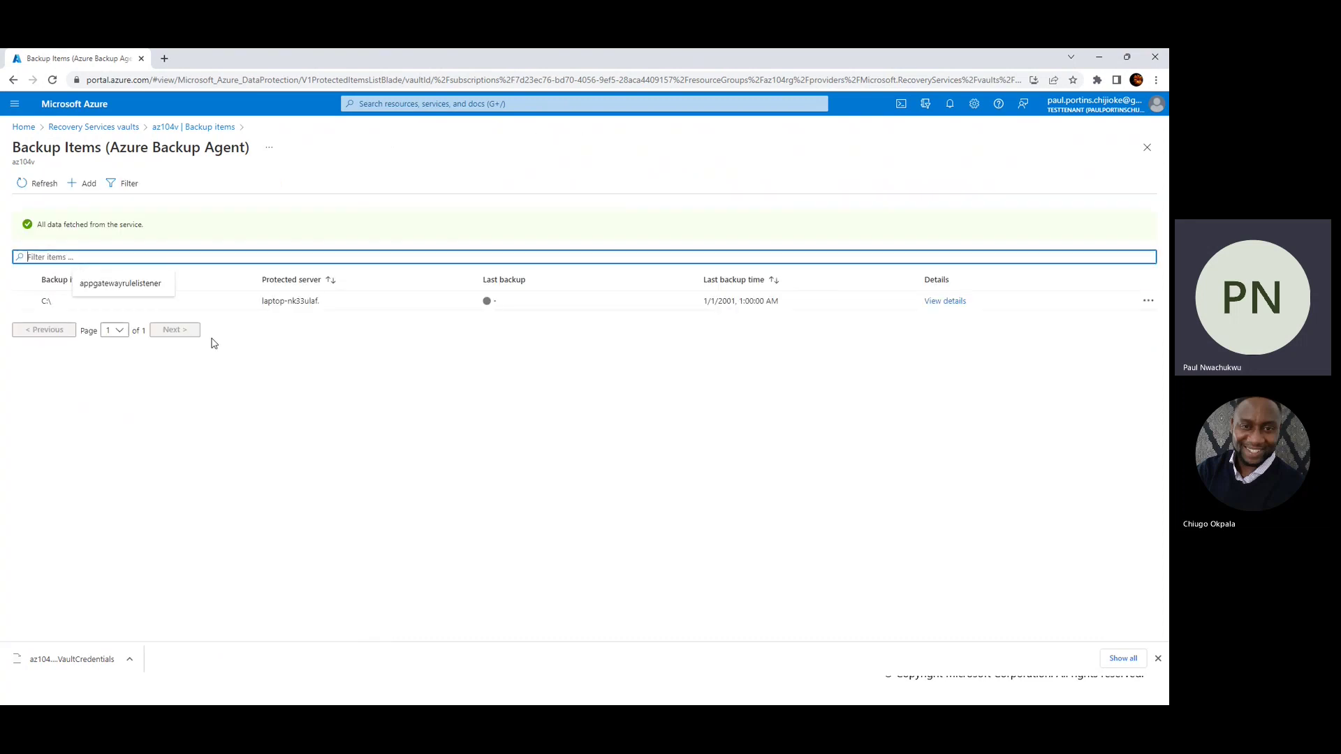
{"action": "triple_click", "coordinate": [295, 300]}
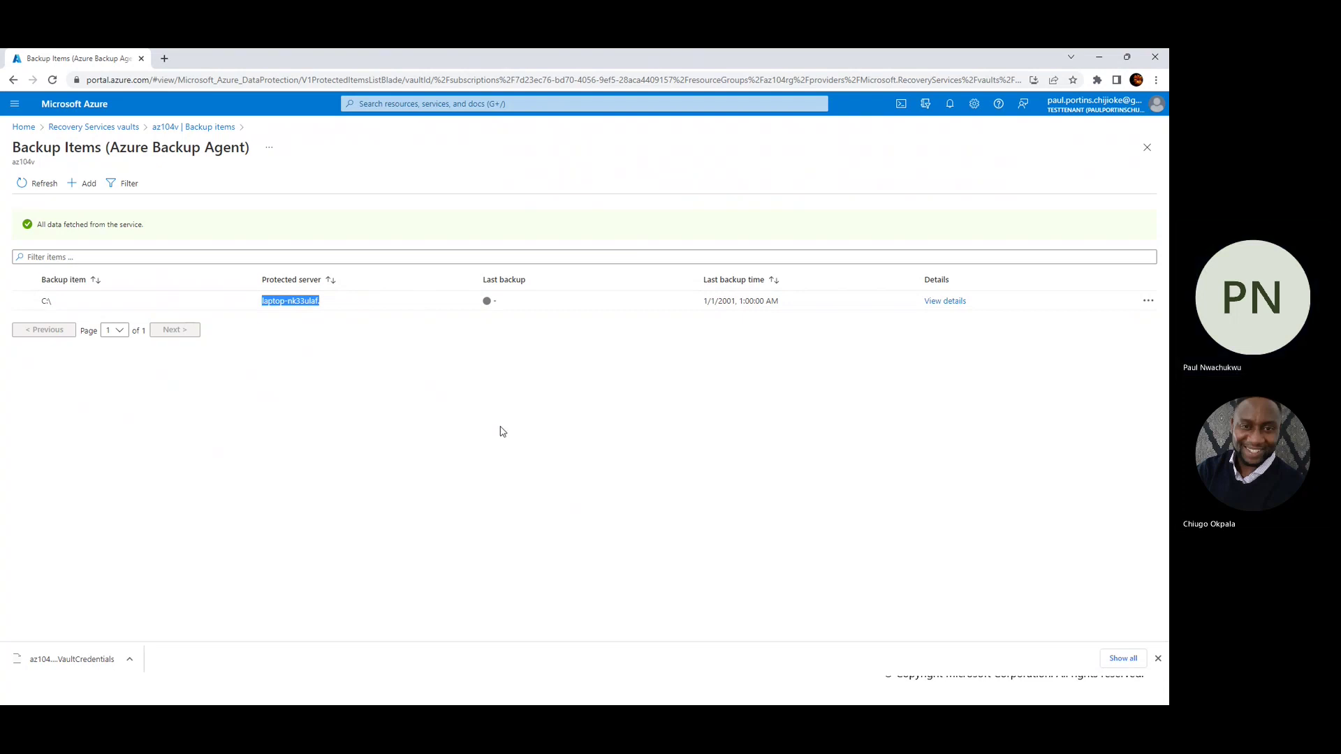
{"action": "left_click", "coordinate": [1149, 302]}
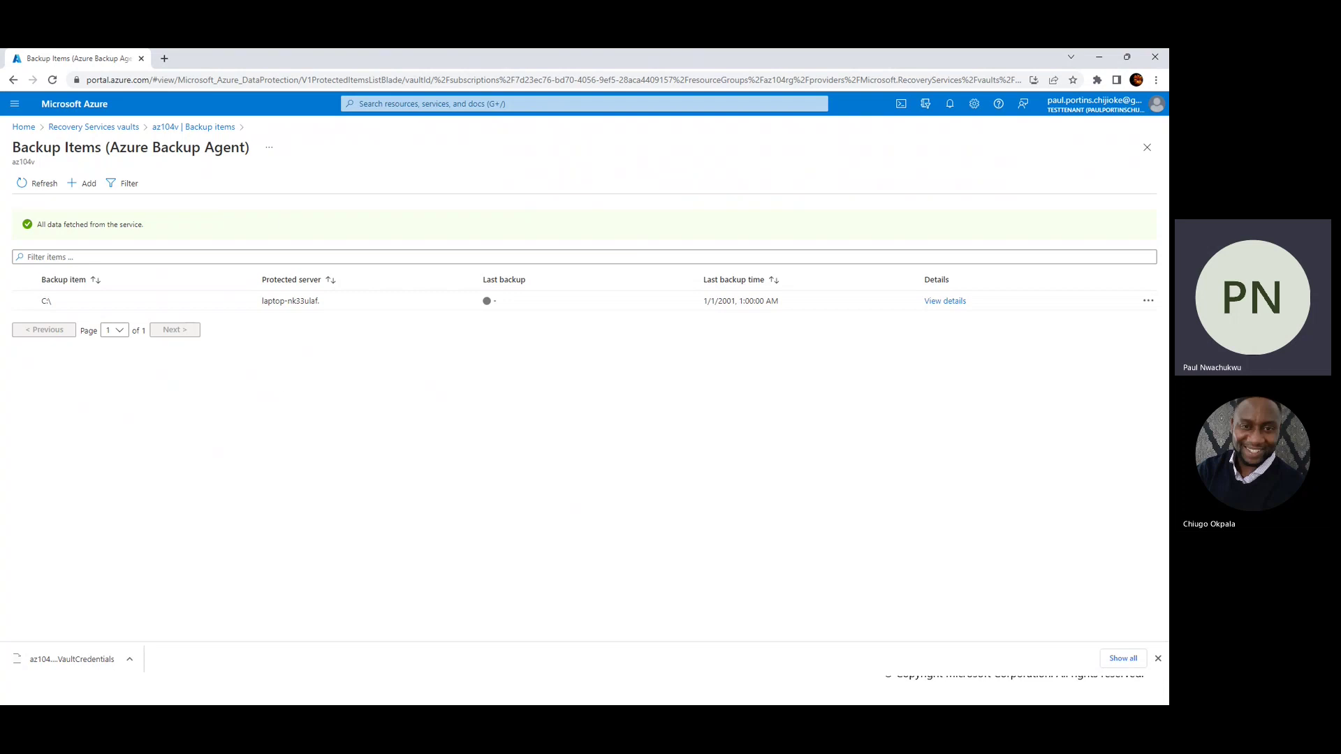
{"action": "key", "text": "alt+Tab"}
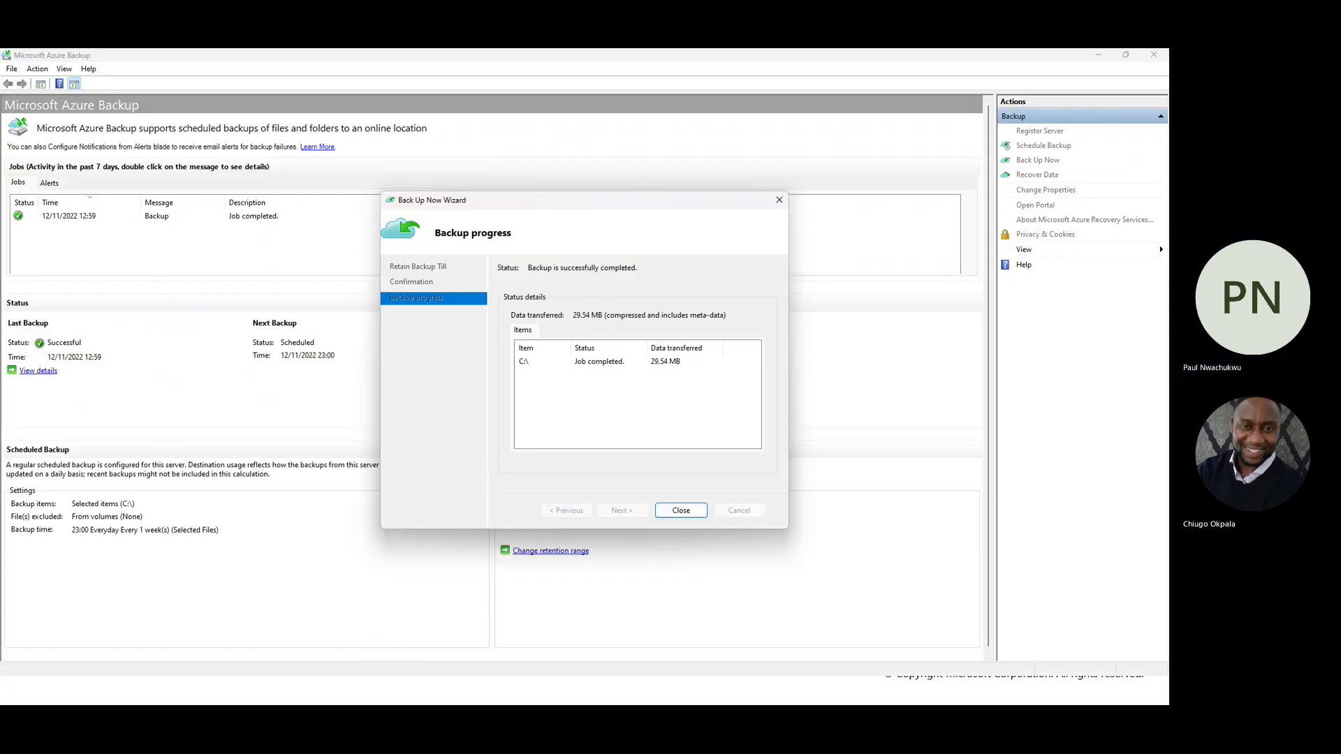
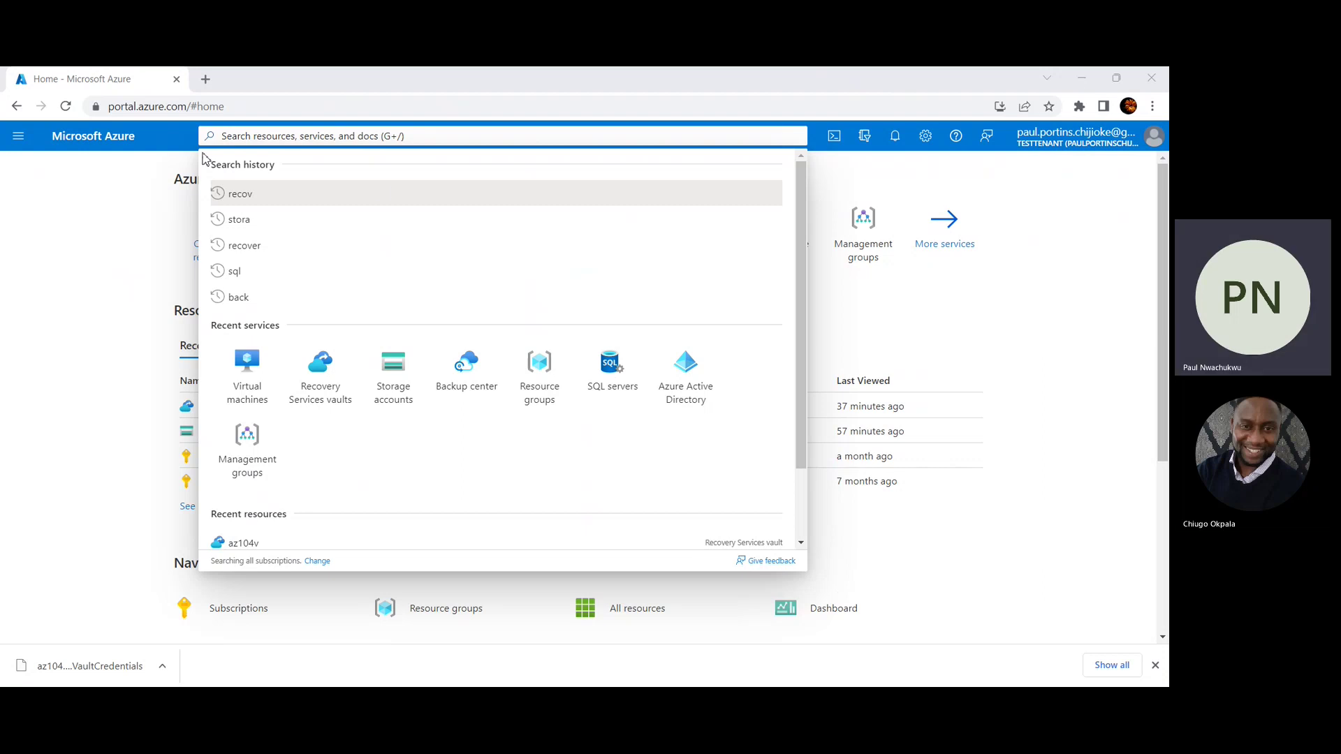
- Search for 'virtu' and open the Virtual machines service
{"action": "left_click", "coordinate": [1065, 238]}
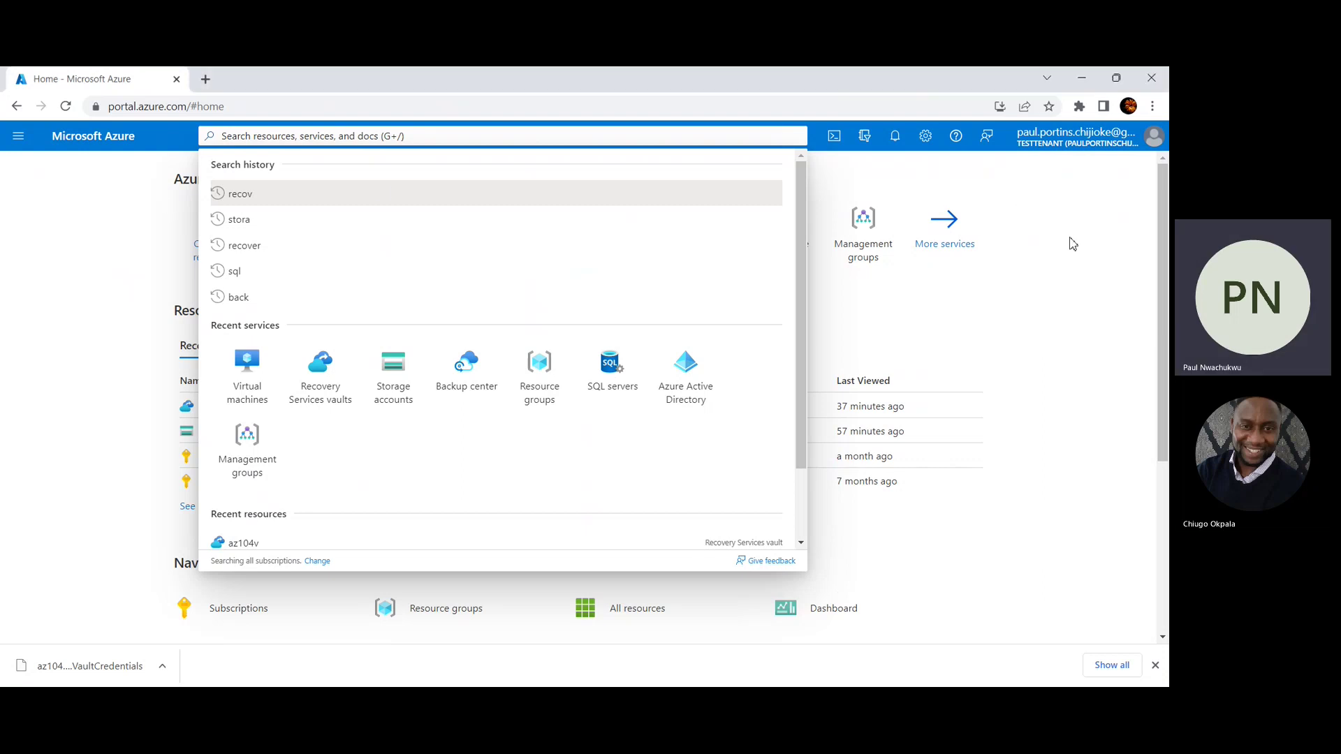
{"action": "left_click", "coordinate": [462, 137]}
{"action": "type", "text": "virtu"}
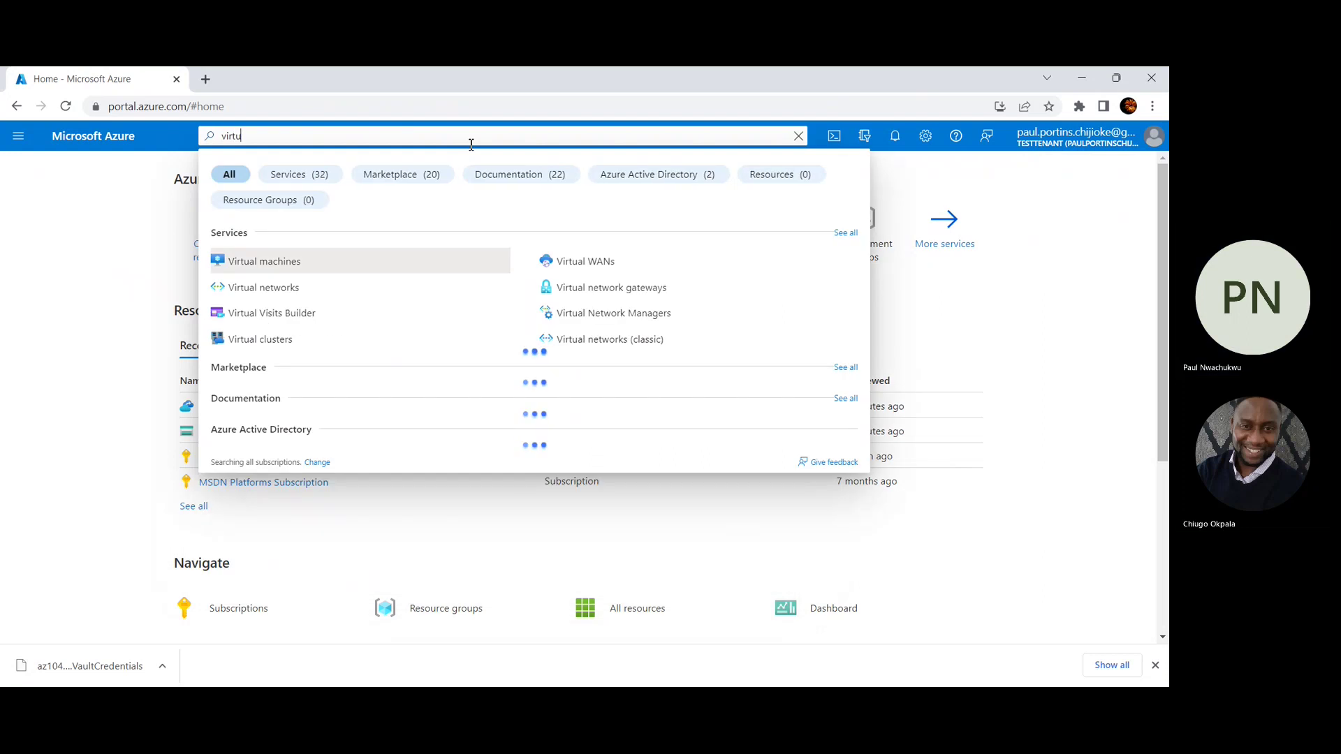
{"action": "left_click", "coordinate": [299, 261]}
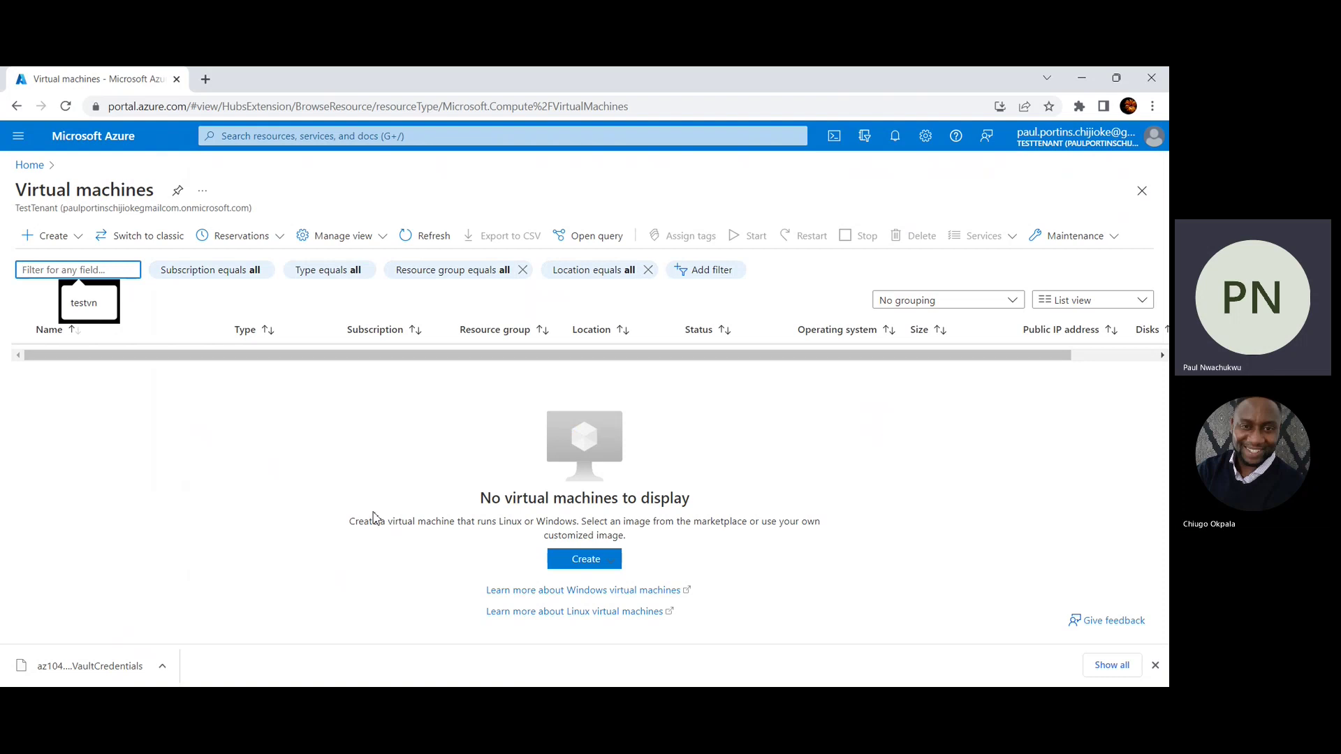
{"action": "left_click", "coordinate": [43, 235]}
- Start a new Azure VM under Visual Studio Enterprise Subscription in resource group az104rg
{"action": "left_click", "coordinate": [132, 322]}
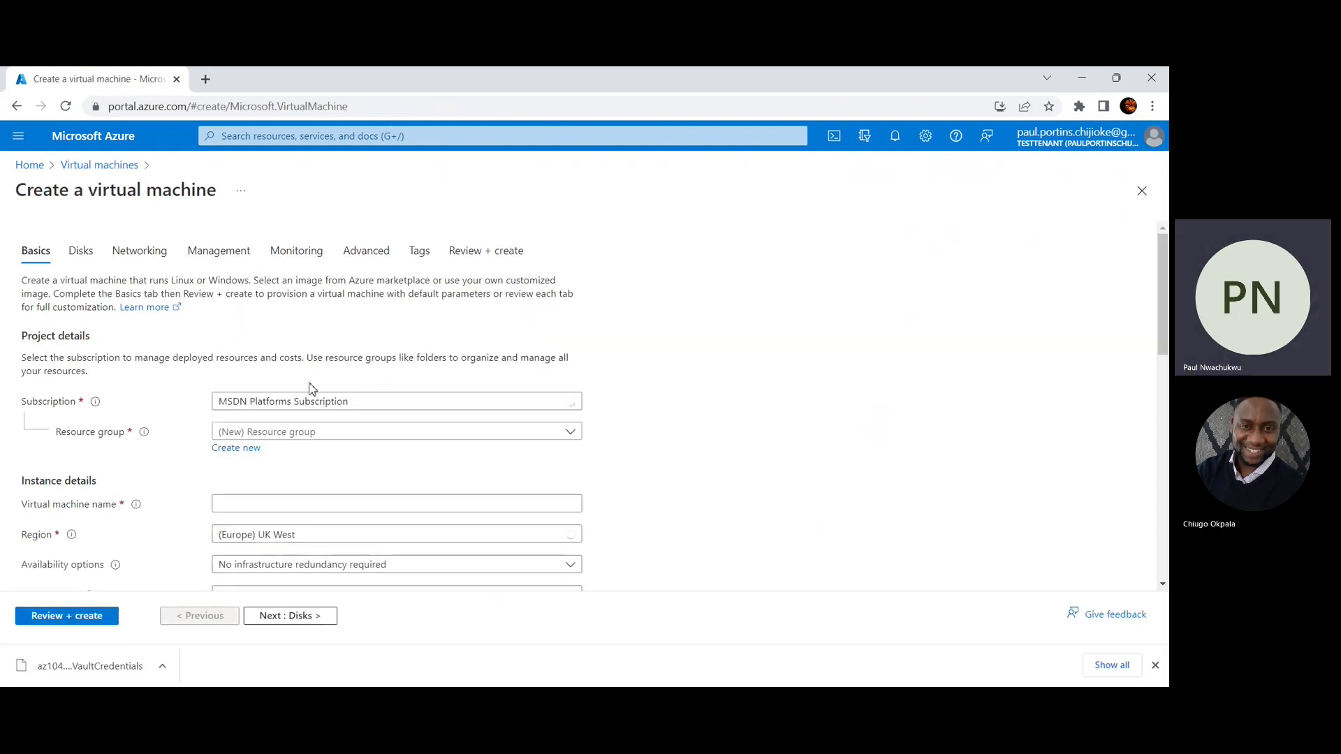
{"action": "left_click", "coordinate": [329, 400]}
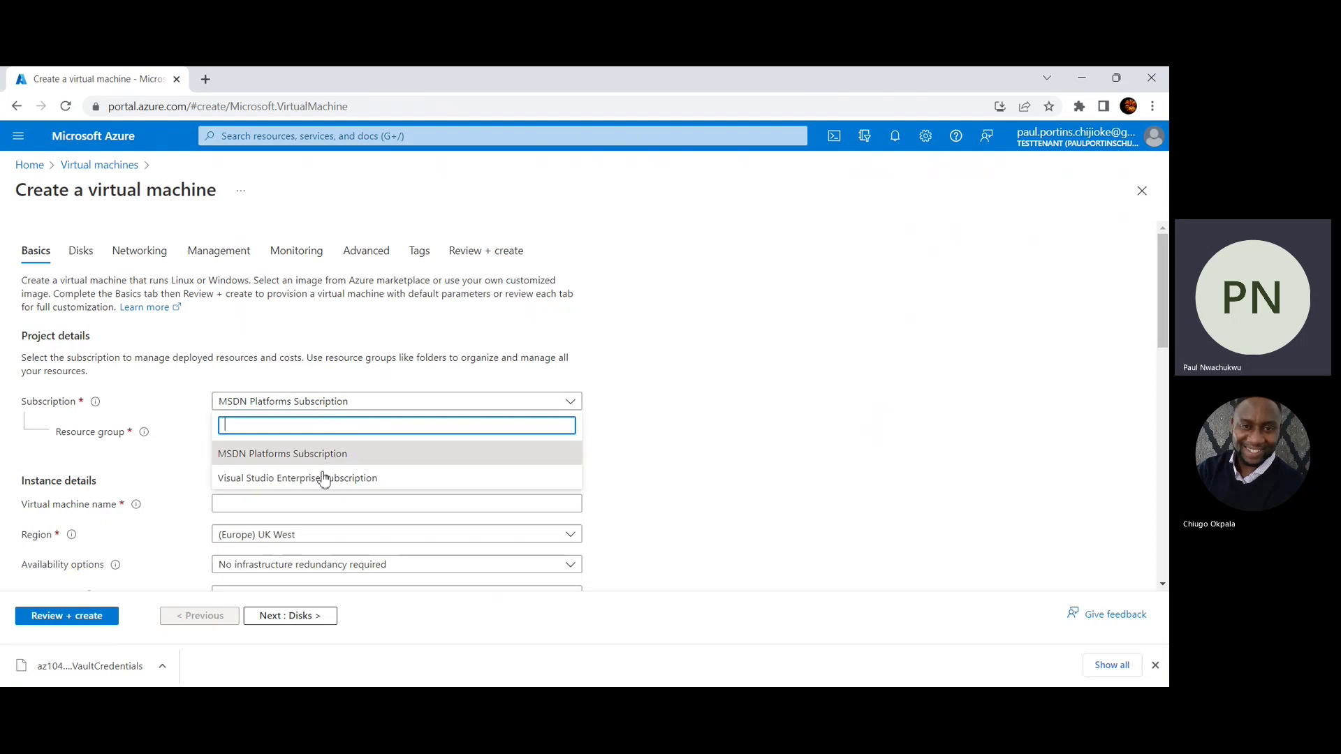
{"action": "left_click", "coordinate": [312, 479]}
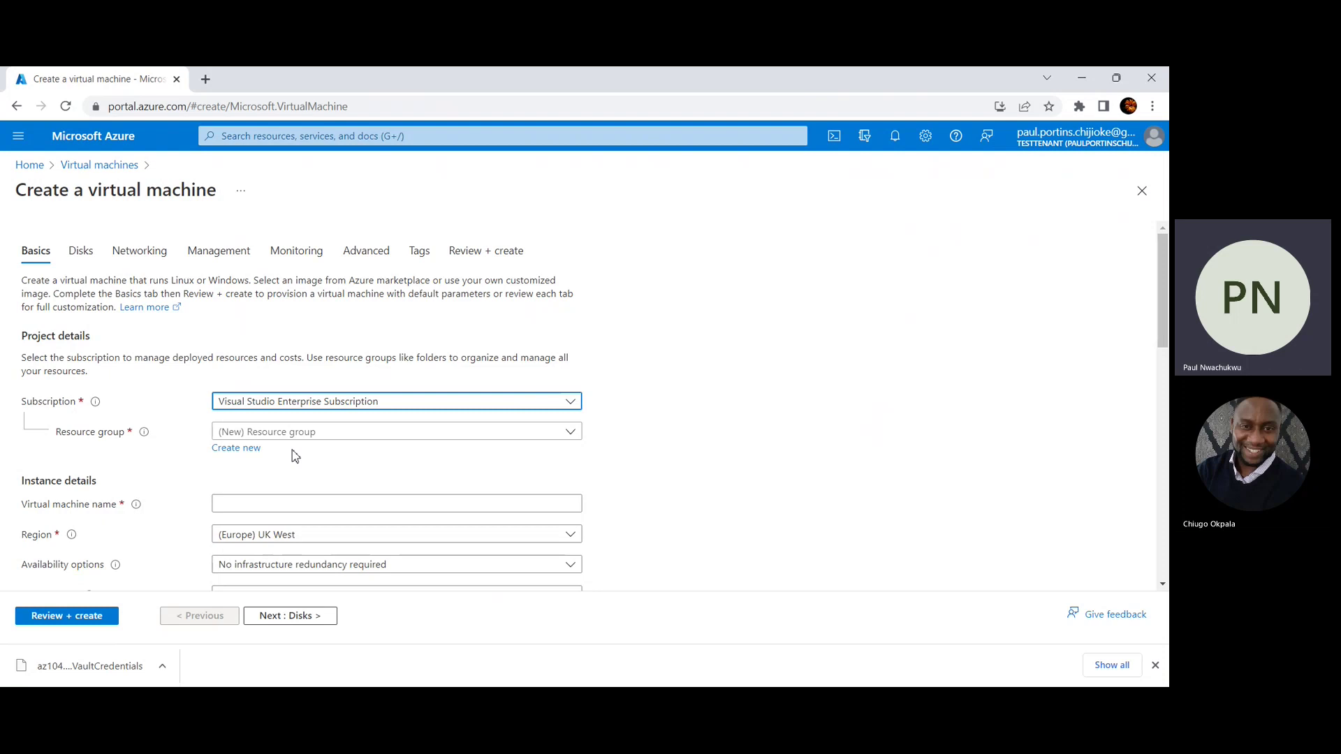
{"action": "left_click", "coordinate": [303, 435]}
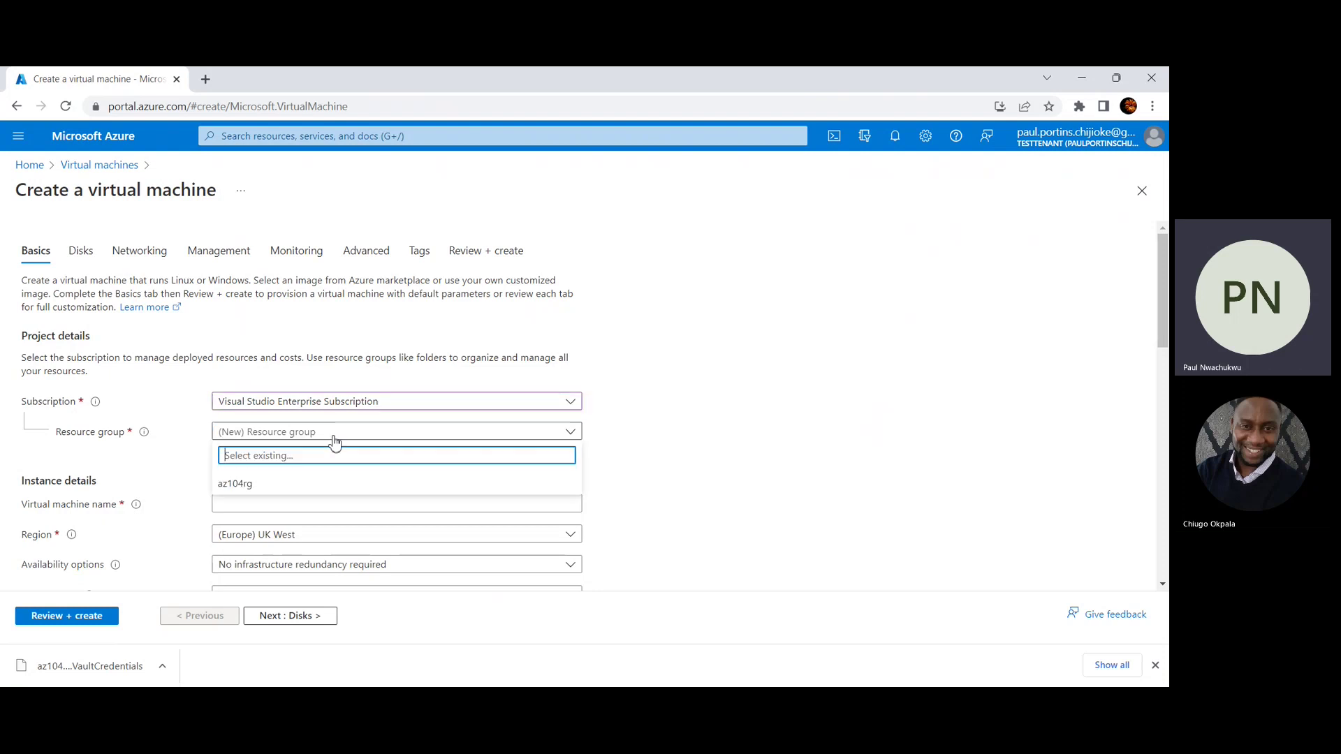
{"action": "left_click", "coordinate": [250, 484]}
- Choose the Windows Server 2019 Datacenter image for the new VM
{"action": "scroll", "coordinate": [274, 440], "scroll_direction": "down", "scroll_amount": 3}
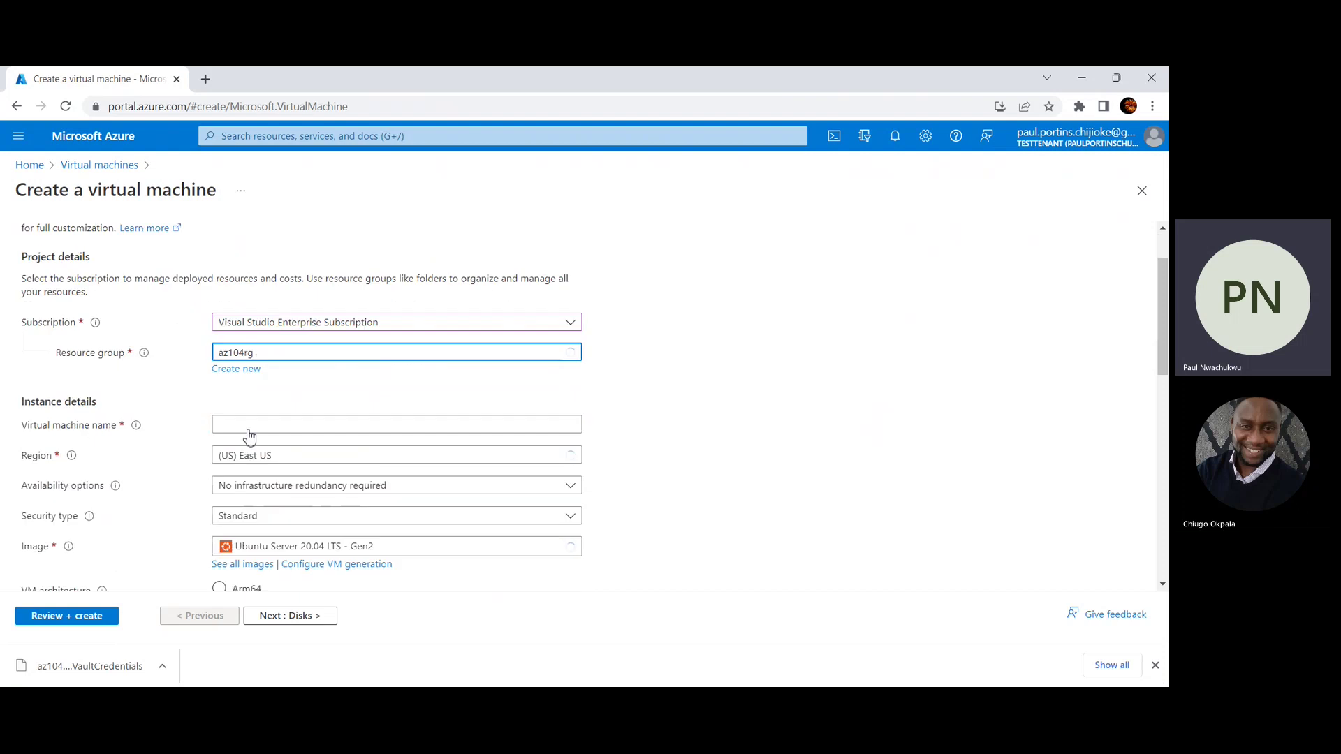
{"action": "scroll", "coordinate": [273, 433], "scroll_direction": "down", "scroll_amount": 3}
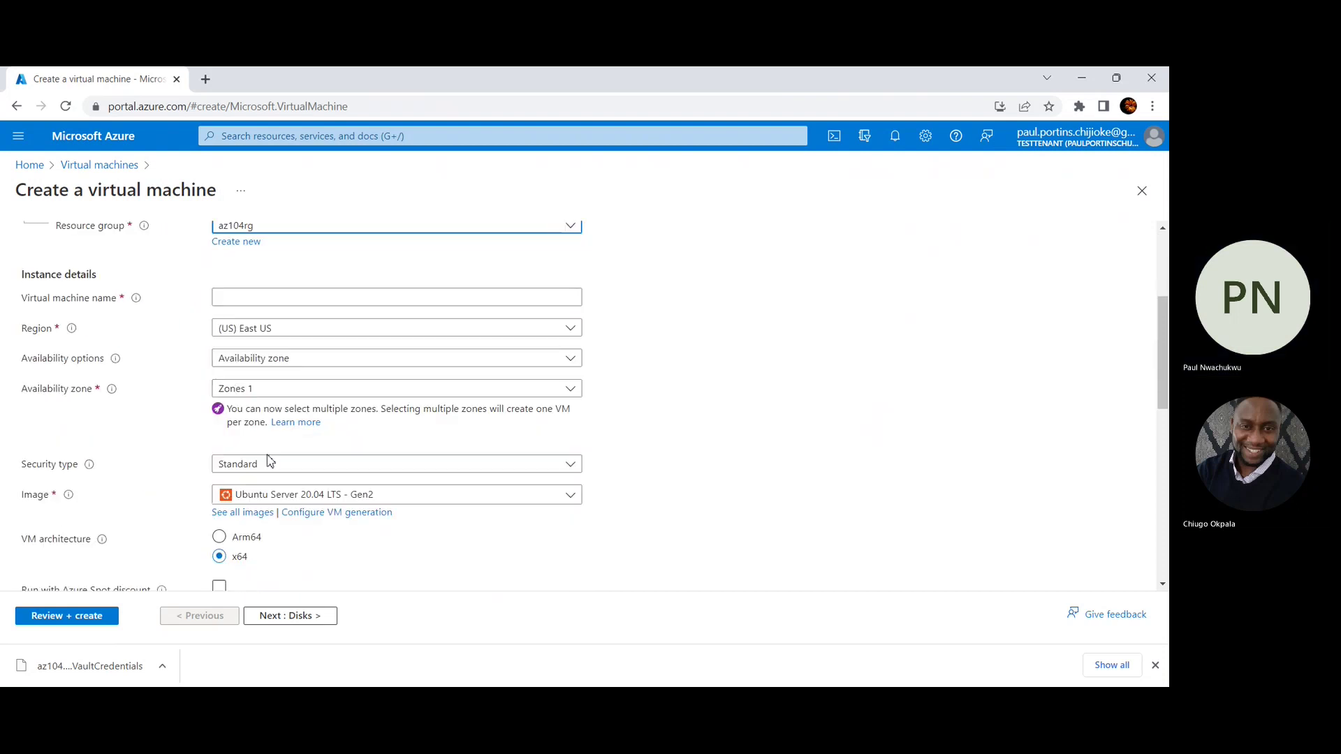
{"action": "left_click", "coordinate": [281, 402]}
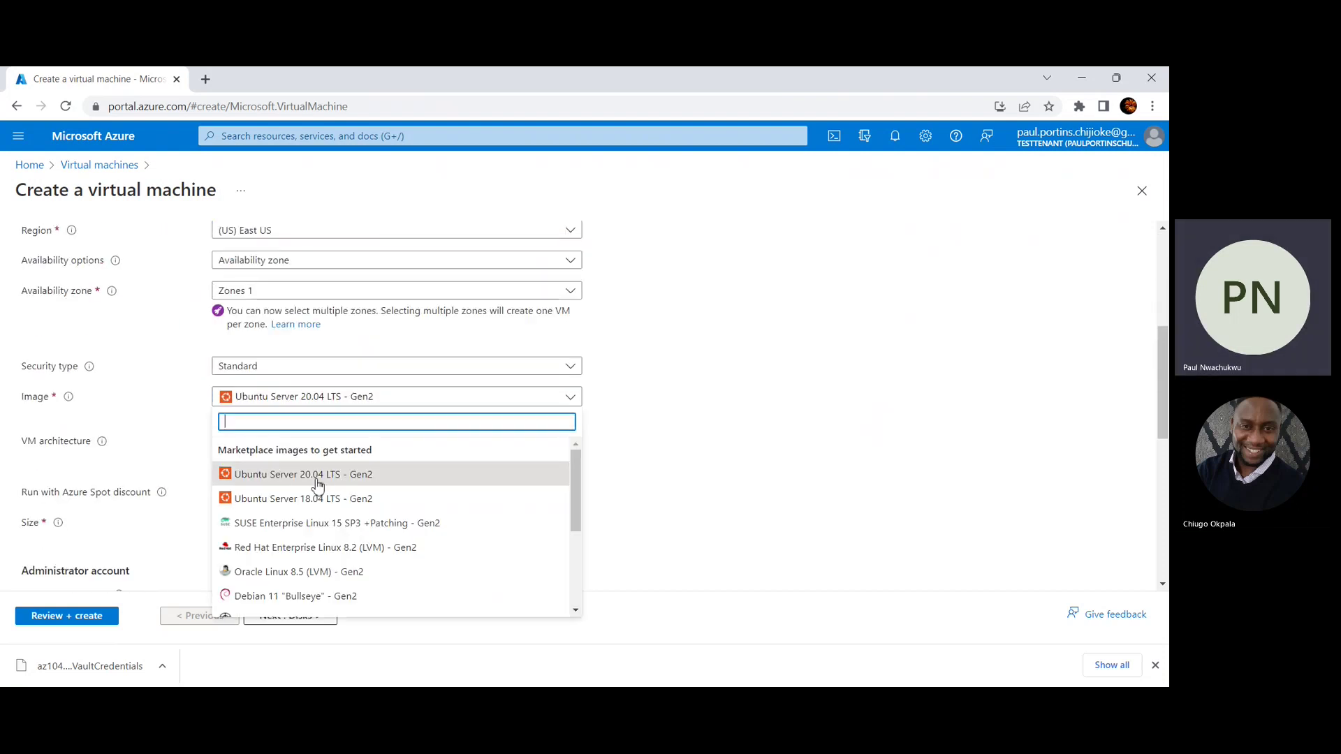
{"action": "scroll", "coordinate": [291, 497], "scroll_direction": "down", "scroll_amount": 5}
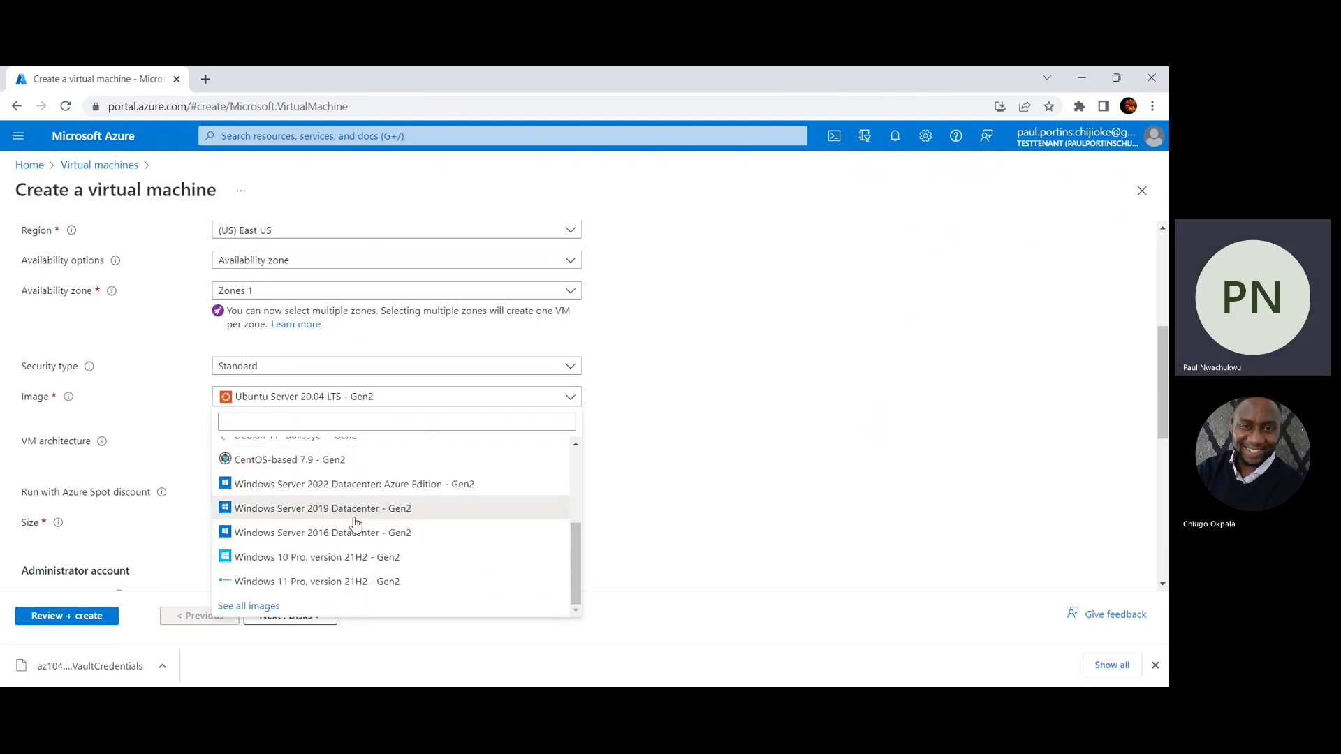
{"action": "left_click", "coordinate": [312, 511]}
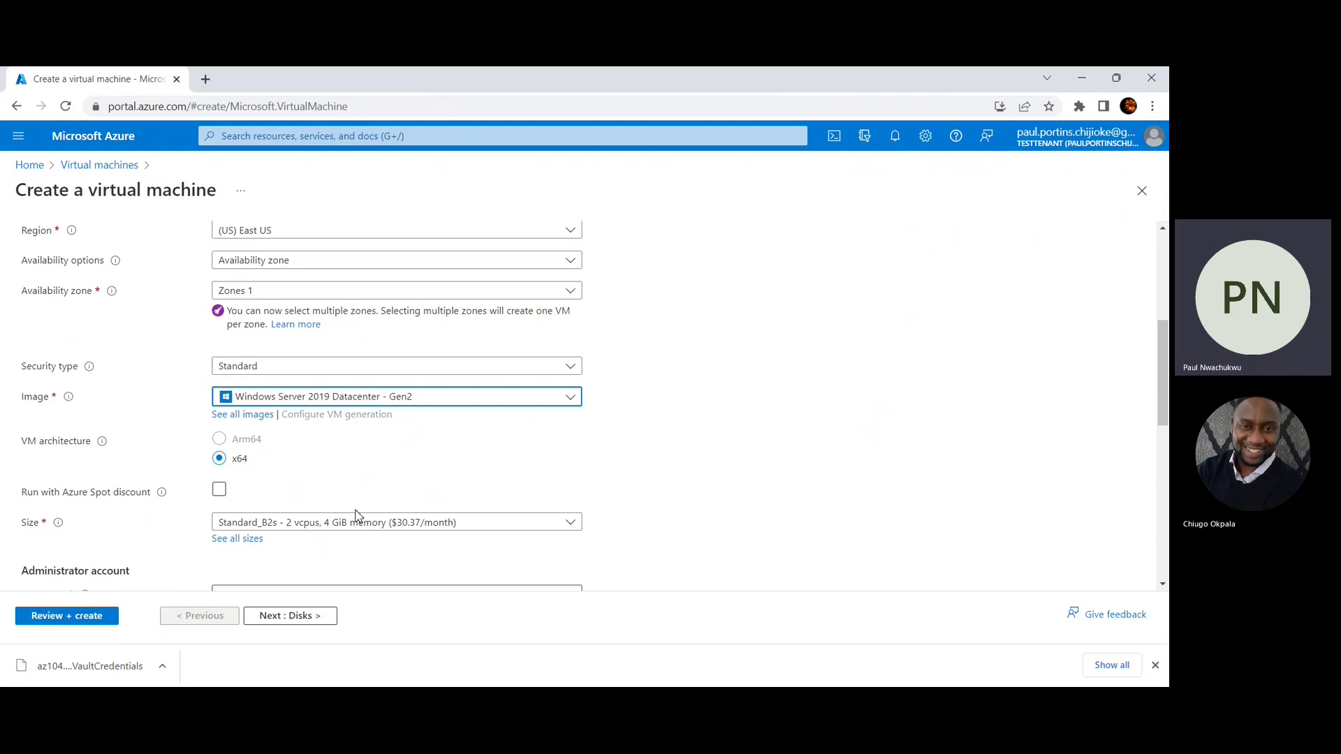
{"action": "scroll", "coordinate": [300, 391], "scroll_direction": "up", "scroll_amount": 3}
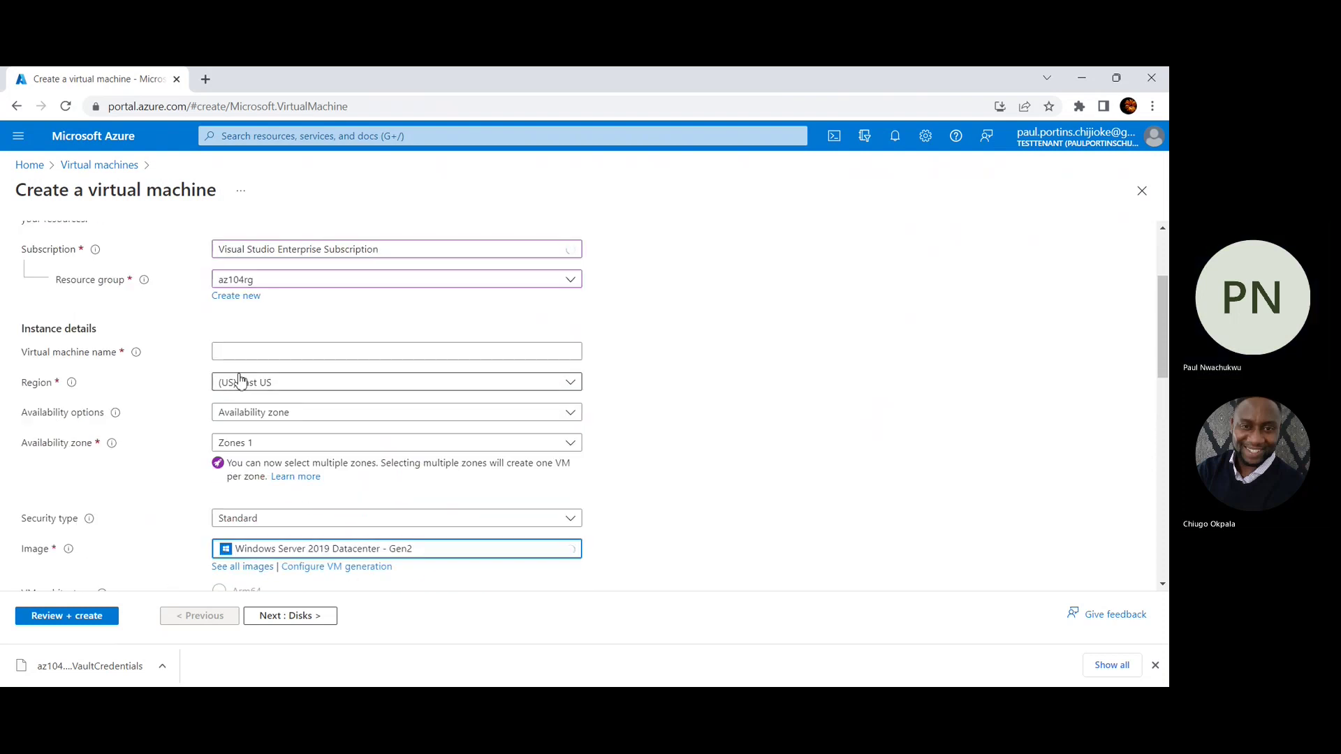
- Name the VM 'az0110' with no infrastructure redundancy and Standard security type
{"action": "left_click", "coordinate": [267, 429]}
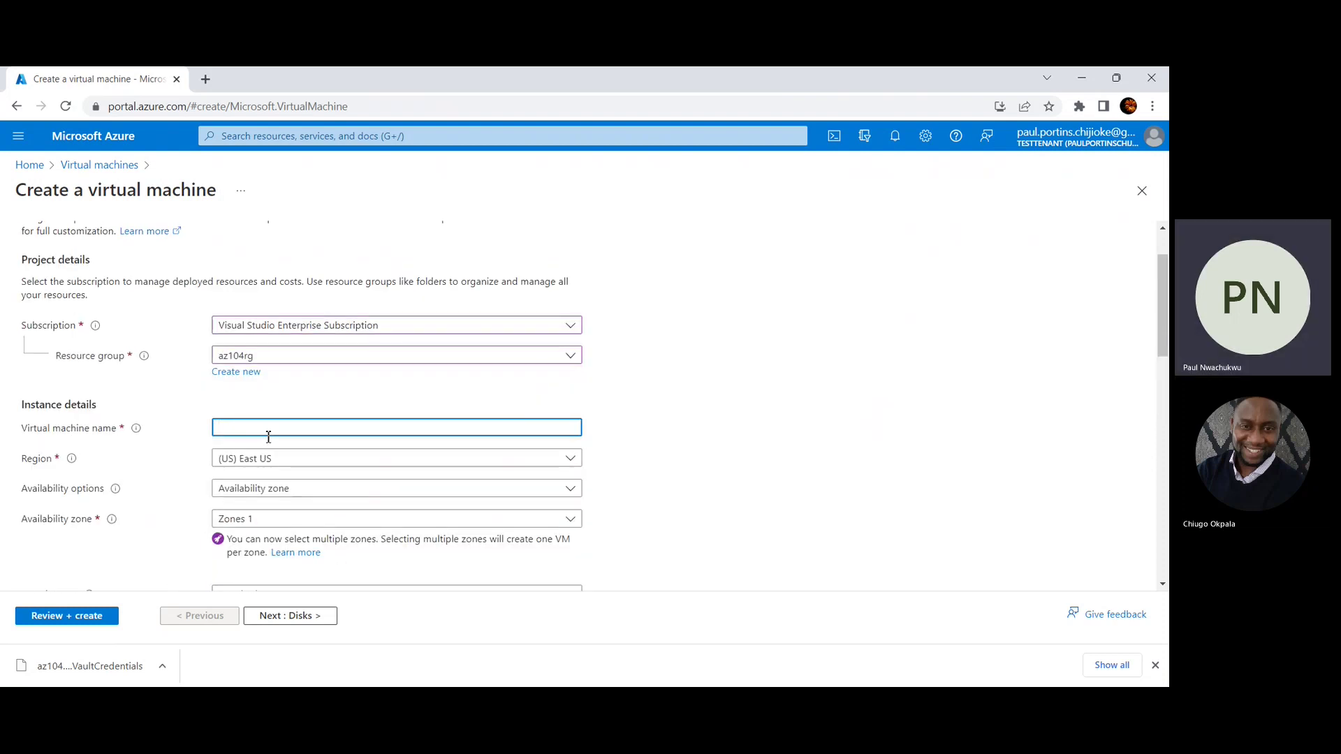
{"action": "type", "text": "az"}
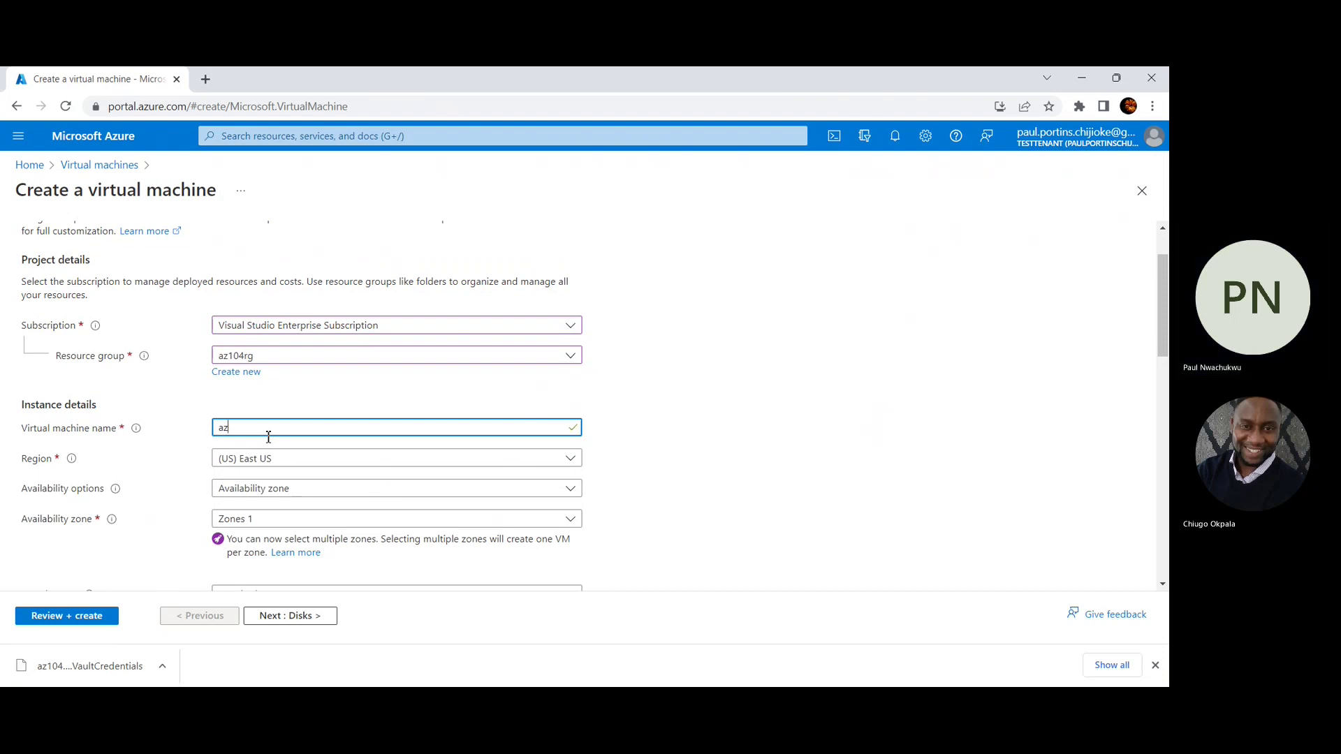
{"action": "type", "text": "01104vm"}
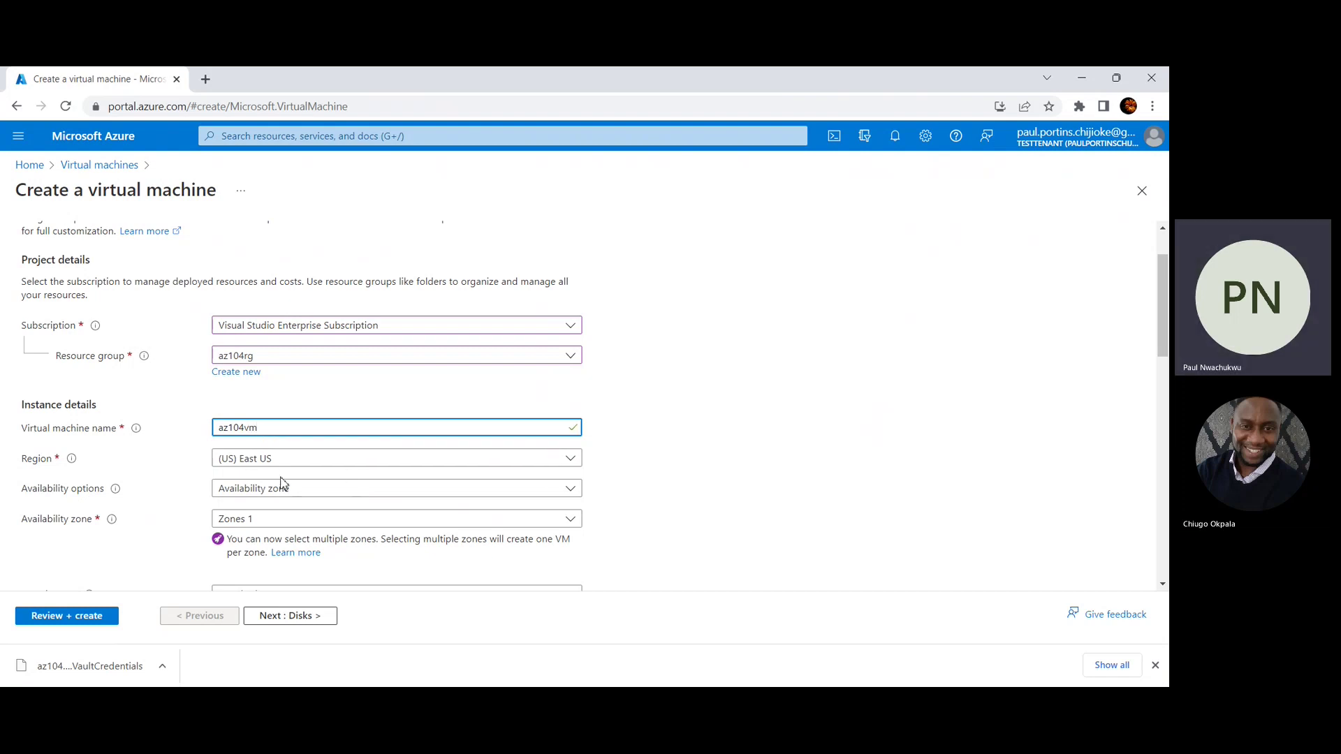
{"action": "scroll", "coordinate": [265, 499], "scroll_direction": "down", "scroll_amount": 1}
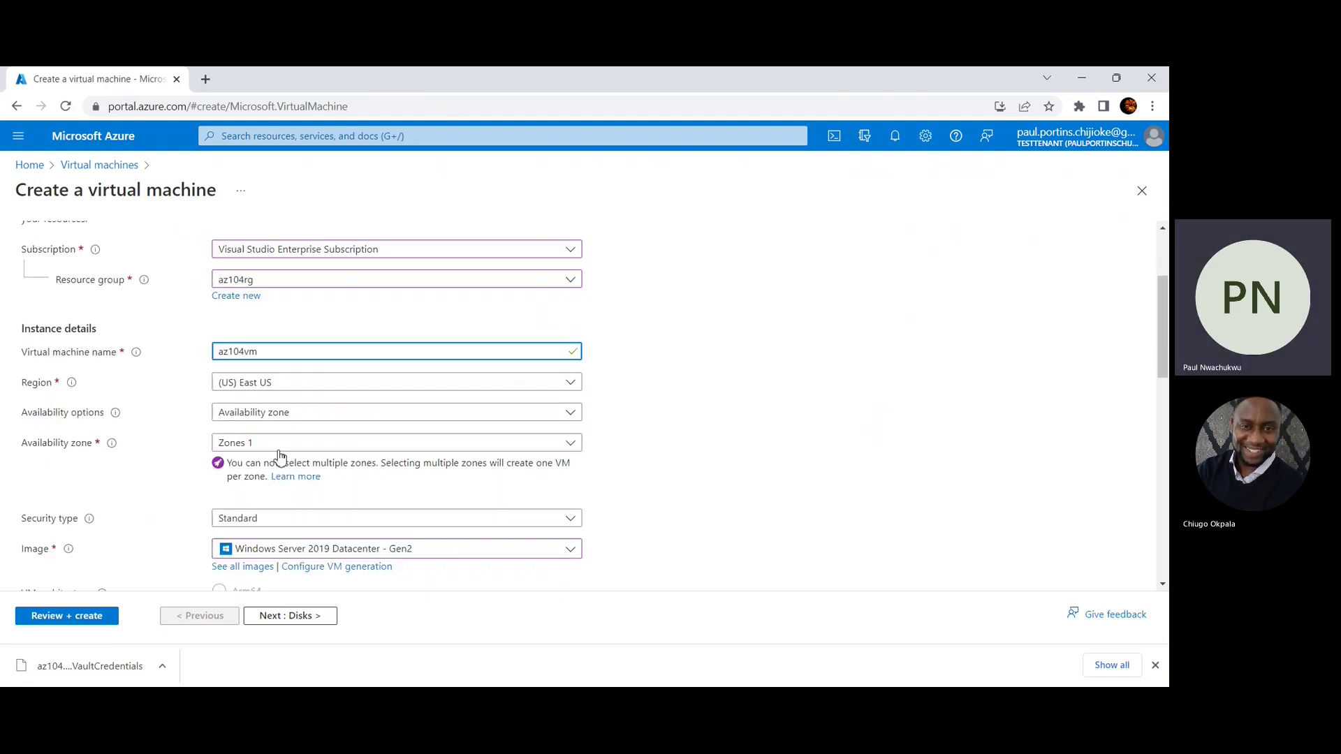
{"action": "left_click", "coordinate": [293, 414]}
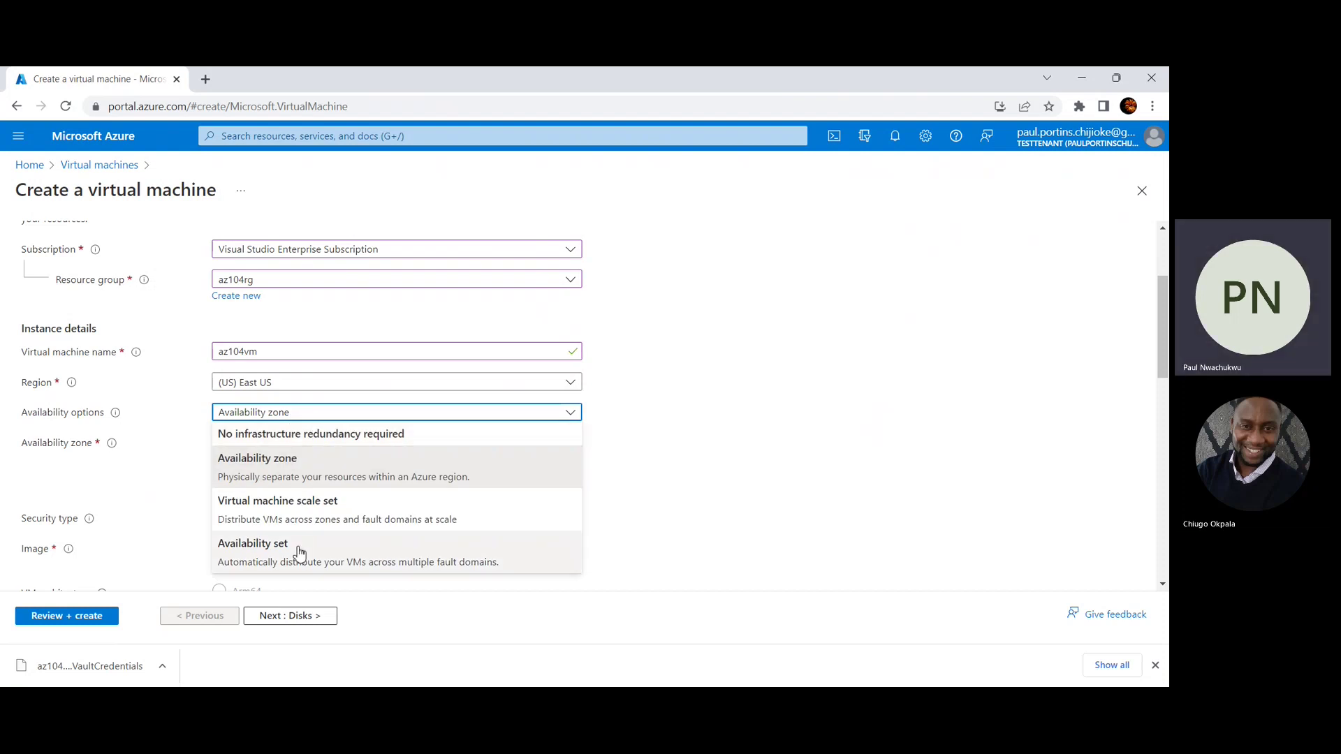
{"action": "left_click", "coordinate": [307, 434]}
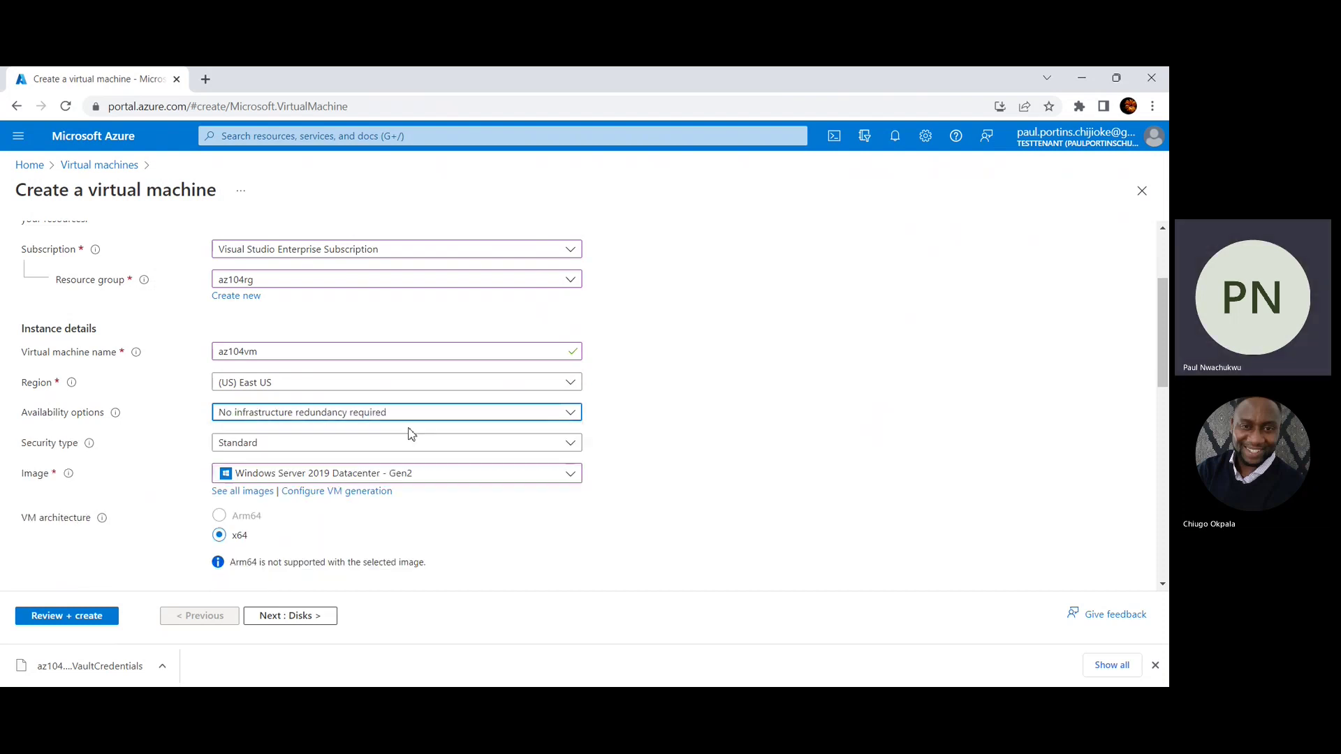
{"action": "left_click", "coordinate": [269, 447]}
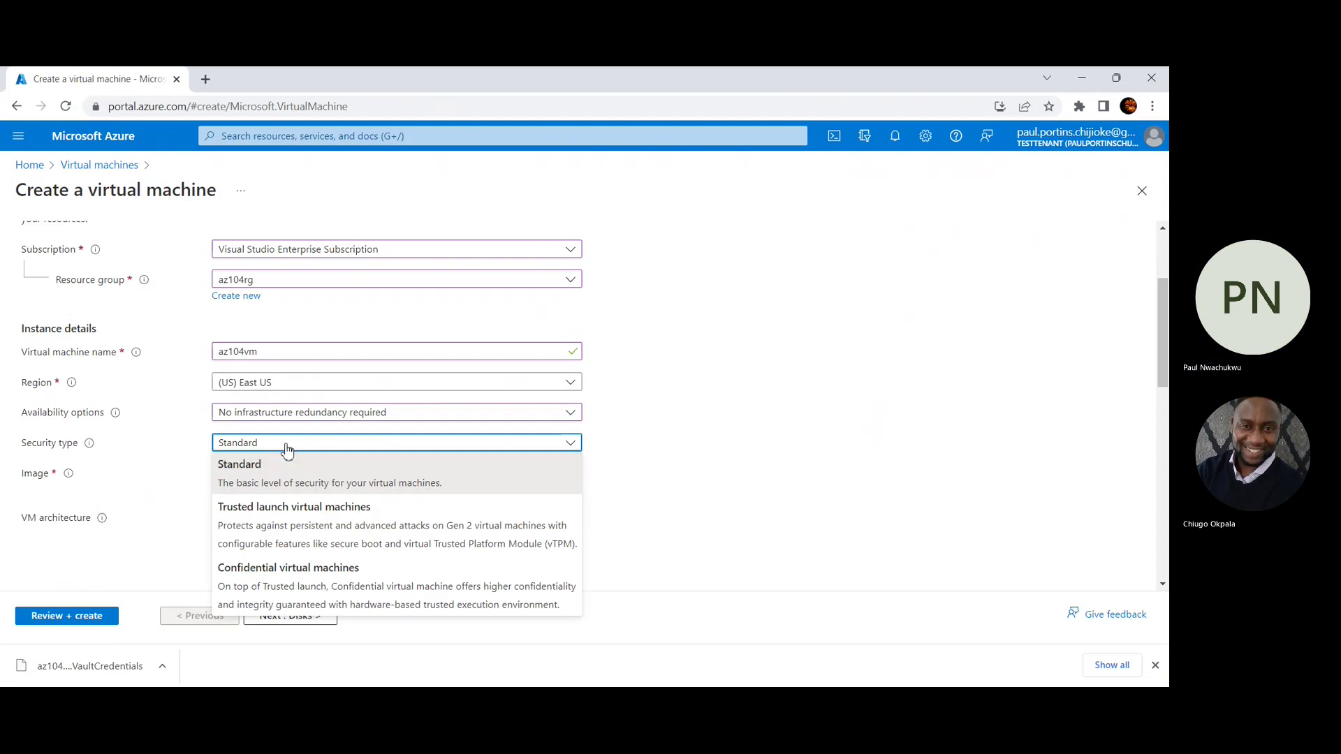
{"action": "left_click", "coordinate": [617, 451]}
- Set administrator username azureadmin, then enter and confirm the account password
{"action": "scroll", "coordinate": [102, 514], "scroll_direction": "down", "scroll_amount": 4}
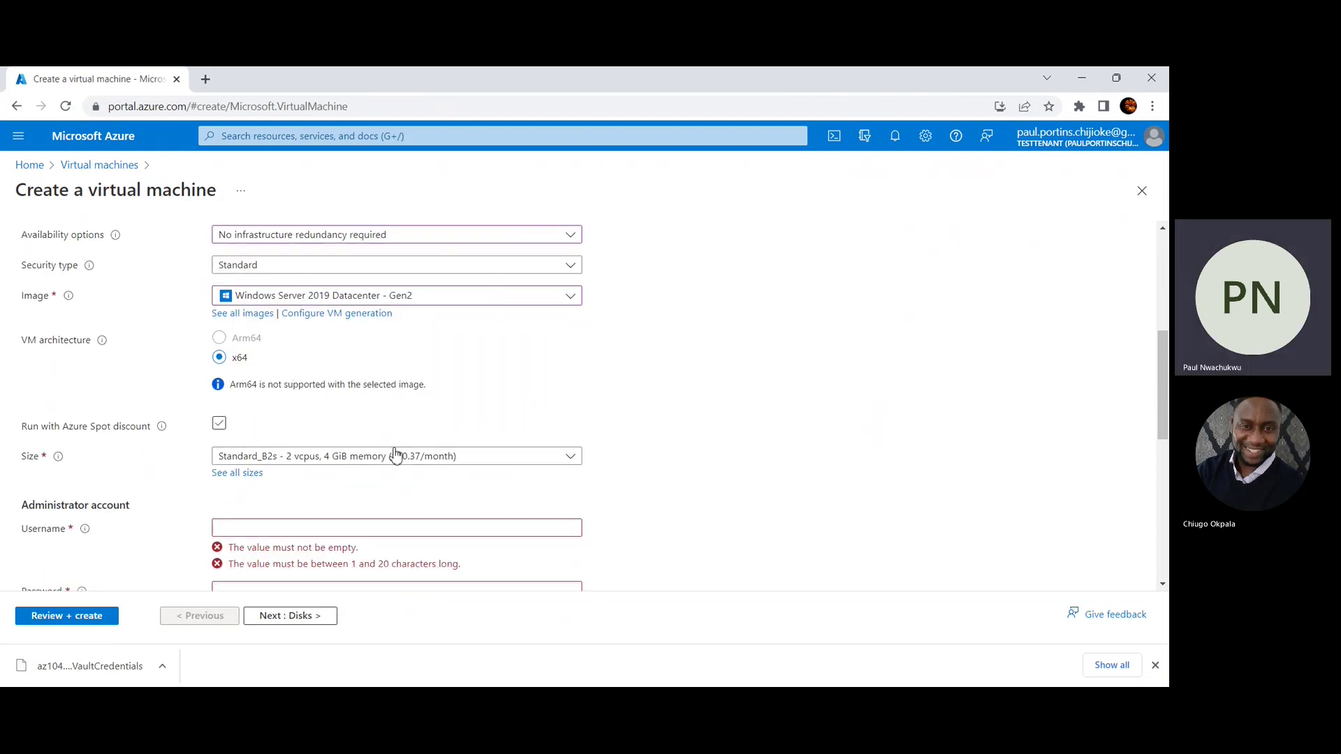
{"action": "left_click", "coordinate": [272, 403]}
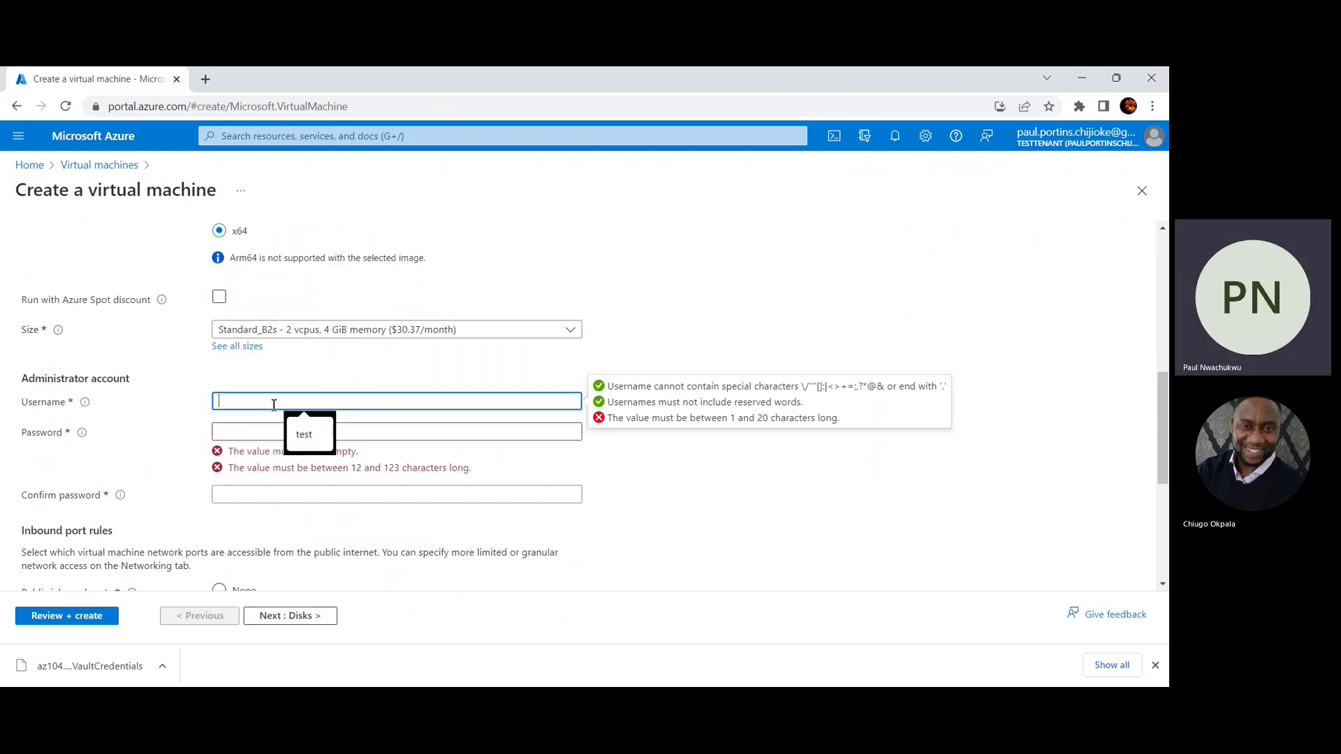
{"action": "type", "text": "azurea"}
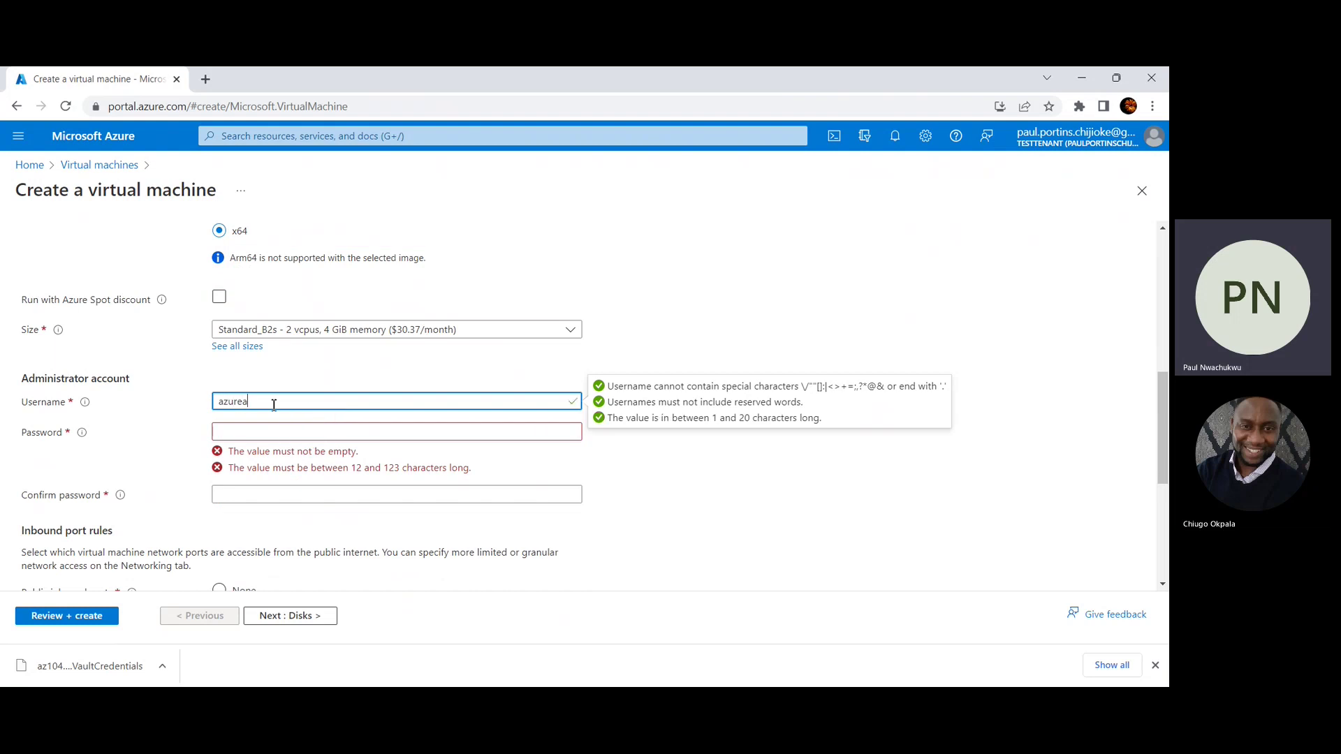
{"action": "type", "text": "dmin"}
{"action": "key", "text": "Tab"}
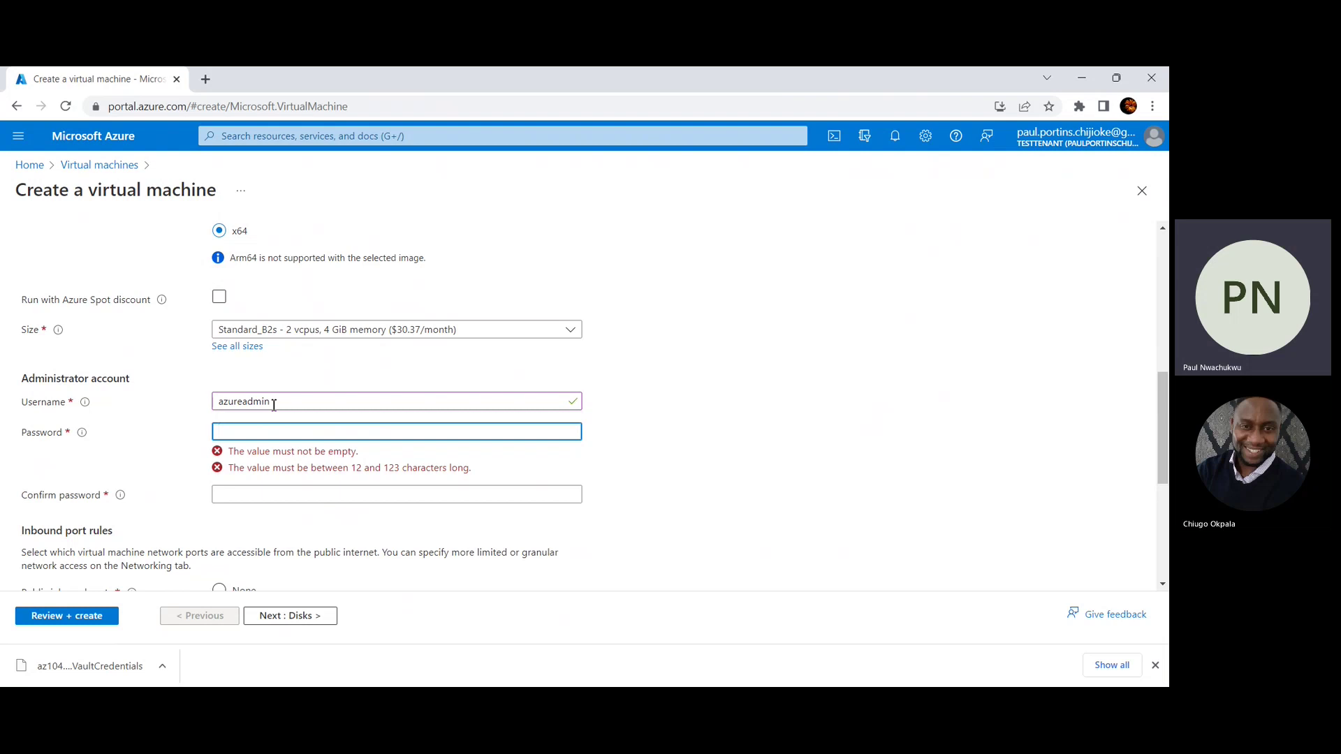
{"action": "type", "text": "••••••••"}
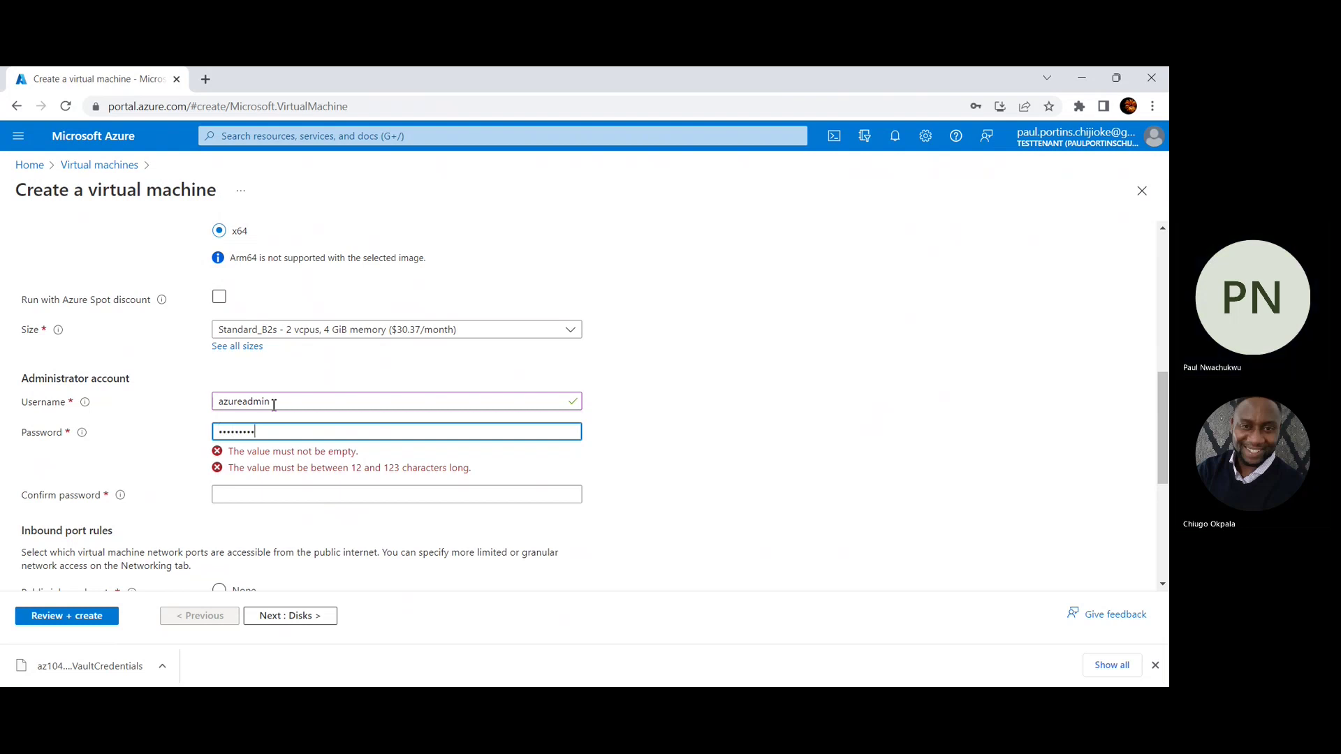
{"action": "type", "text": "••"}
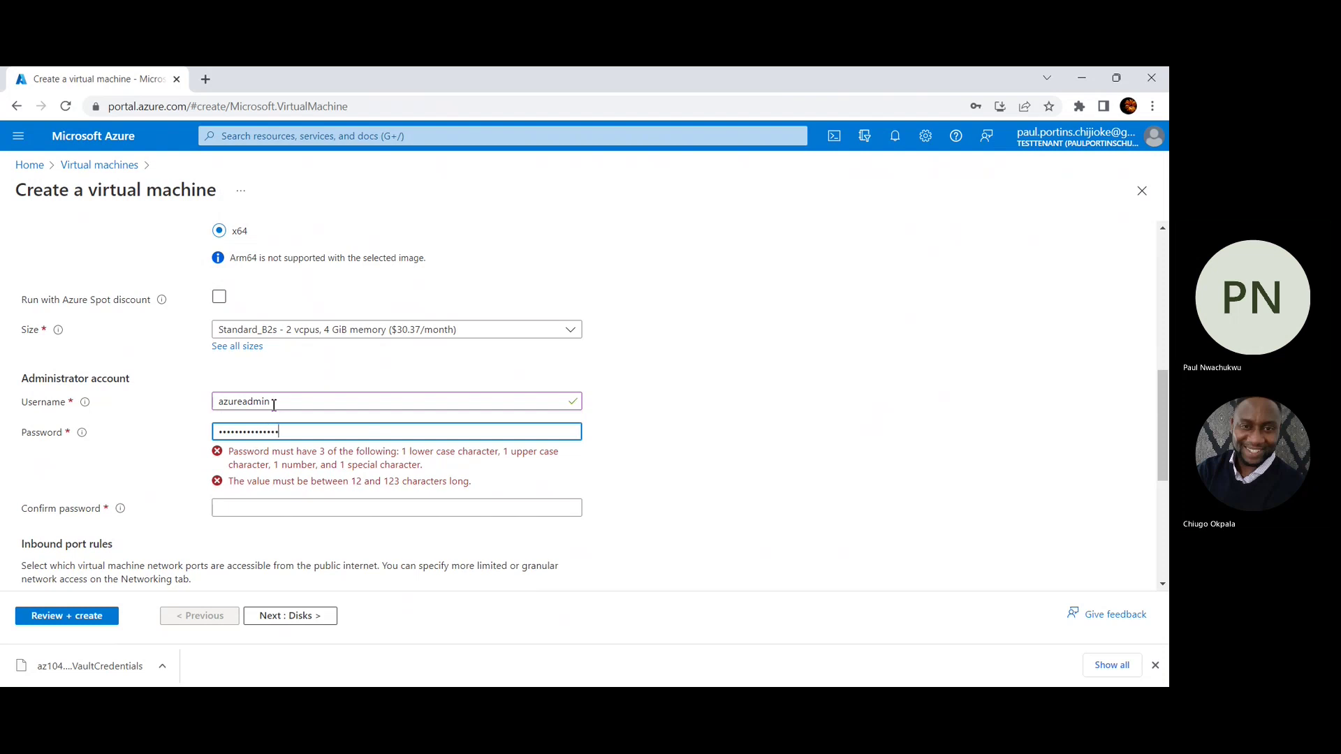
{"action": "key", "text": "Tab"}
{"action": "type", "text": "•••"}
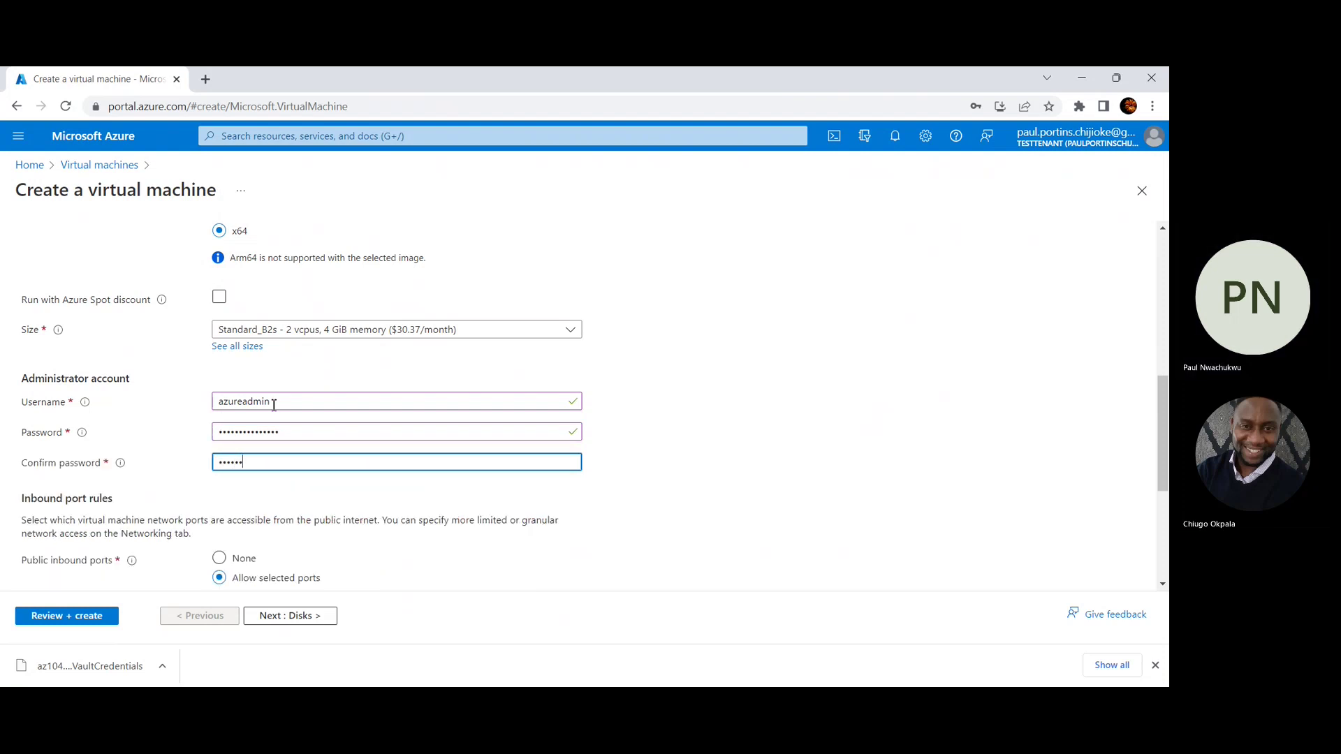
{"action": "type", "text": "•••••••••••"}
- Look over the Basics form and submit the VM settings to Review + create
{"action": "scroll", "coordinate": [305, 506], "scroll_direction": "down", "scroll_amount": 2}
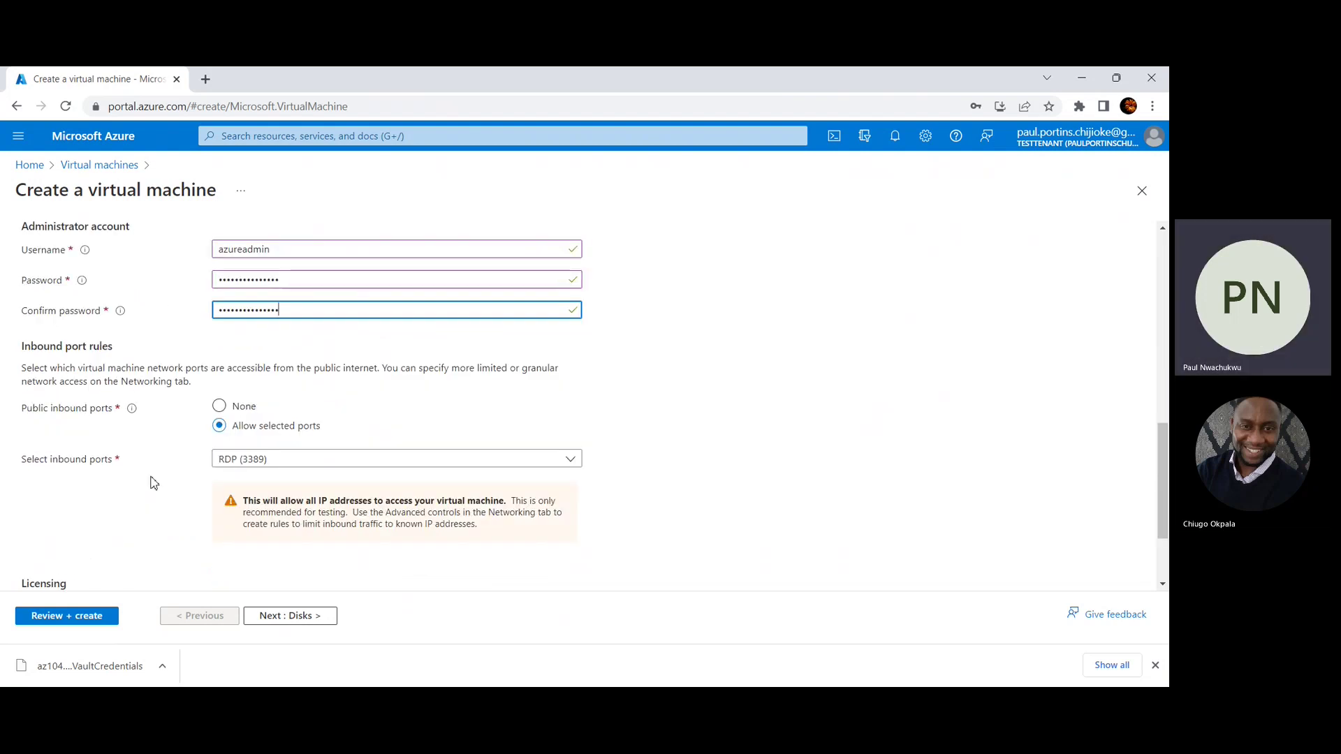
{"action": "scroll", "coordinate": [356, 389], "scroll_direction": "up", "scroll_amount": 5}
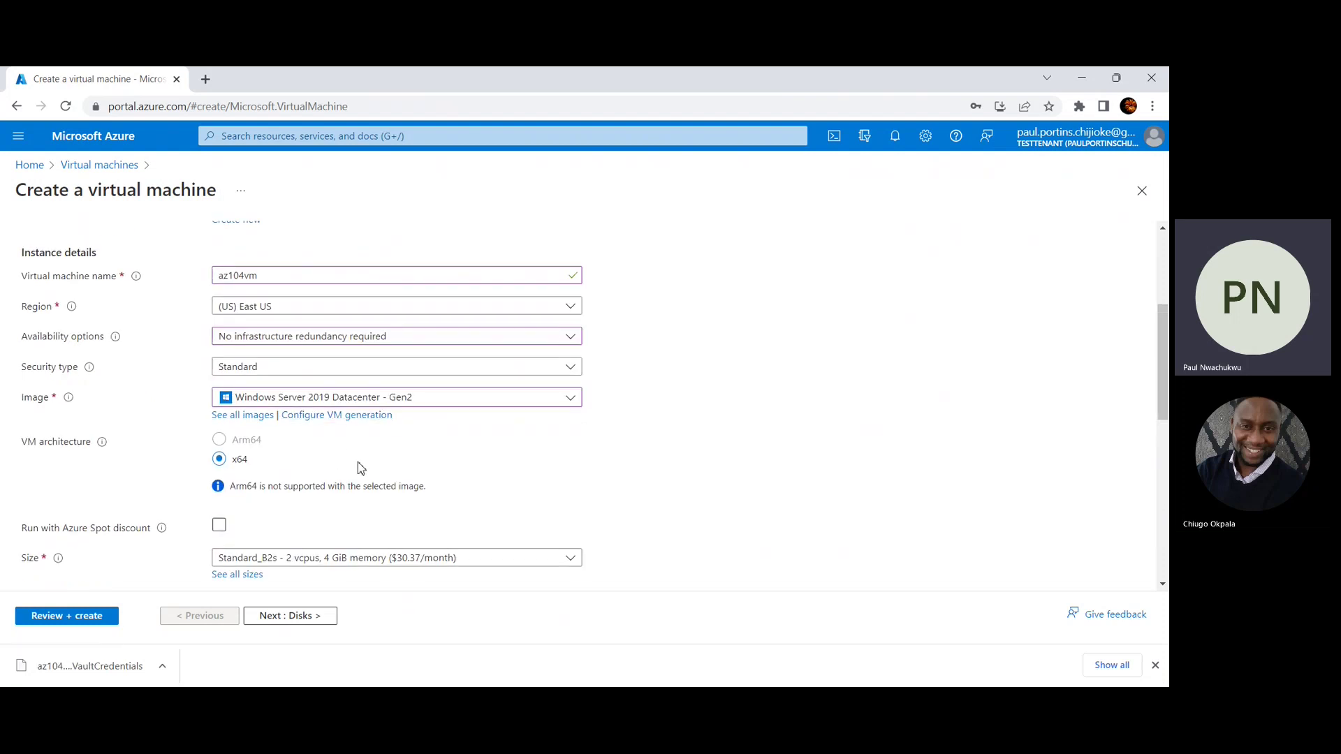
{"action": "scroll", "coordinate": [361, 468], "scroll_direction": "down", "scroll_amount": 6}
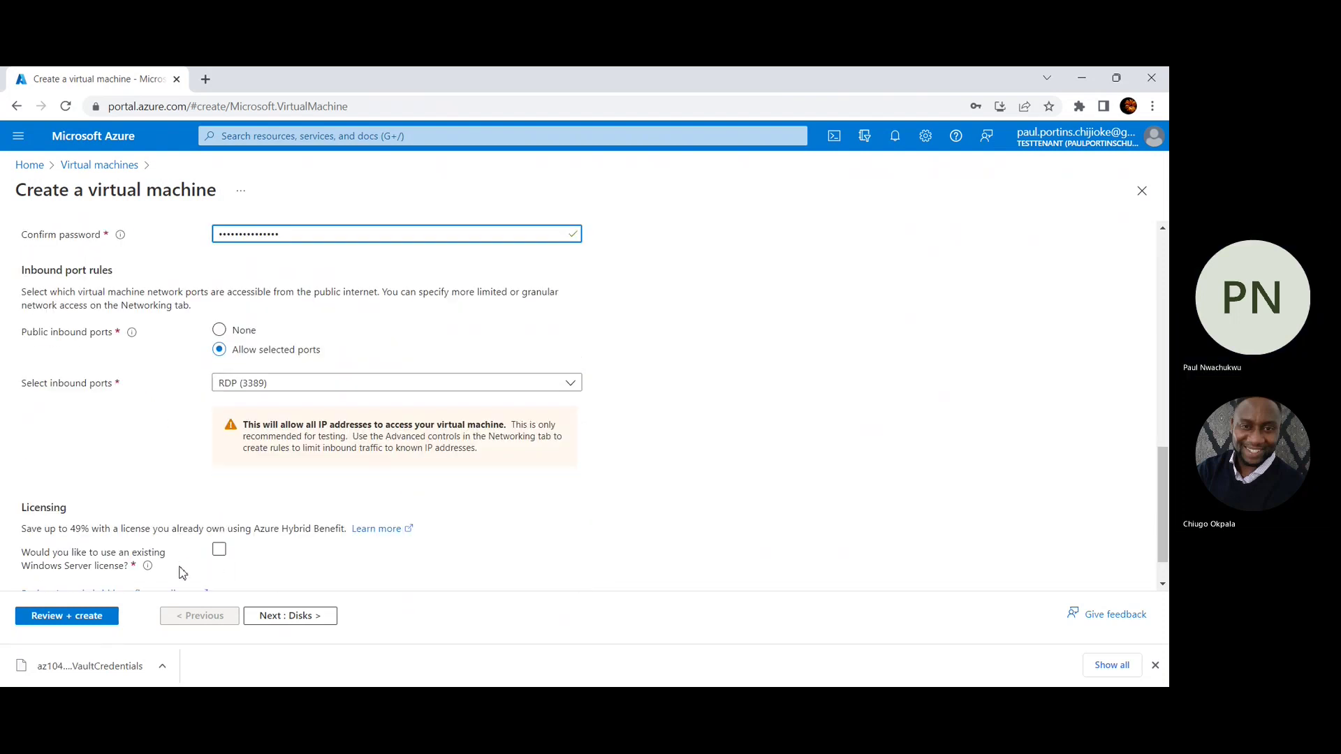
{"action": "scroll", "coordinate": [188, 559], "scroll_direction": "down", "scroll_amount": 1}
{"action": "scroll", "coordinate": [248, 509], "scroll_direction": "up", "scroll_amount": 4}
{"action": "scroll", "coordinate": [70, 527], "scroll_direction": "down", "scroll_amount": 4}
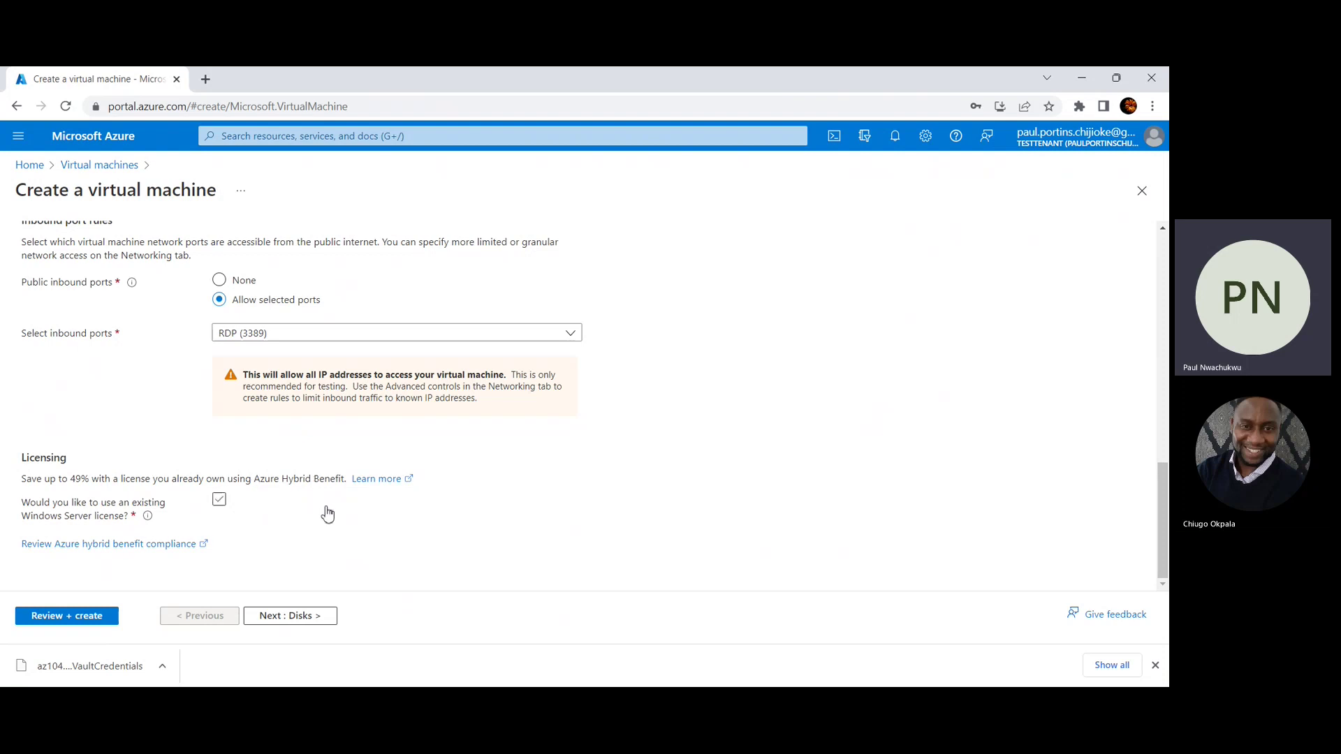
{"action": "left_click", "coordinate": [102, 618]}
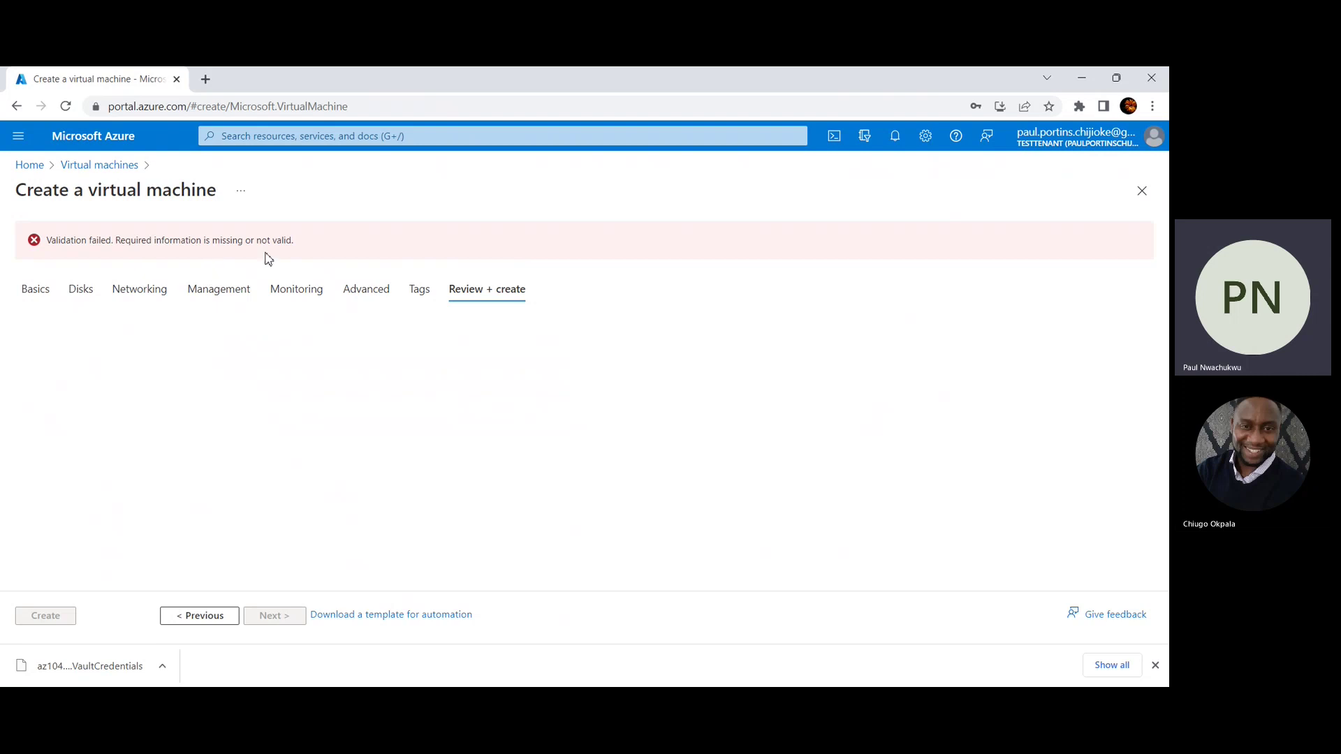
- Recheck the Basics tab fields and rerun Review + create validation
{"action": "left_click", "coordinate": [42, 301]}
{"action": "scroll", "coordinate": [383, 517], "scroll_direction": "down", "scroll_amount": 4}
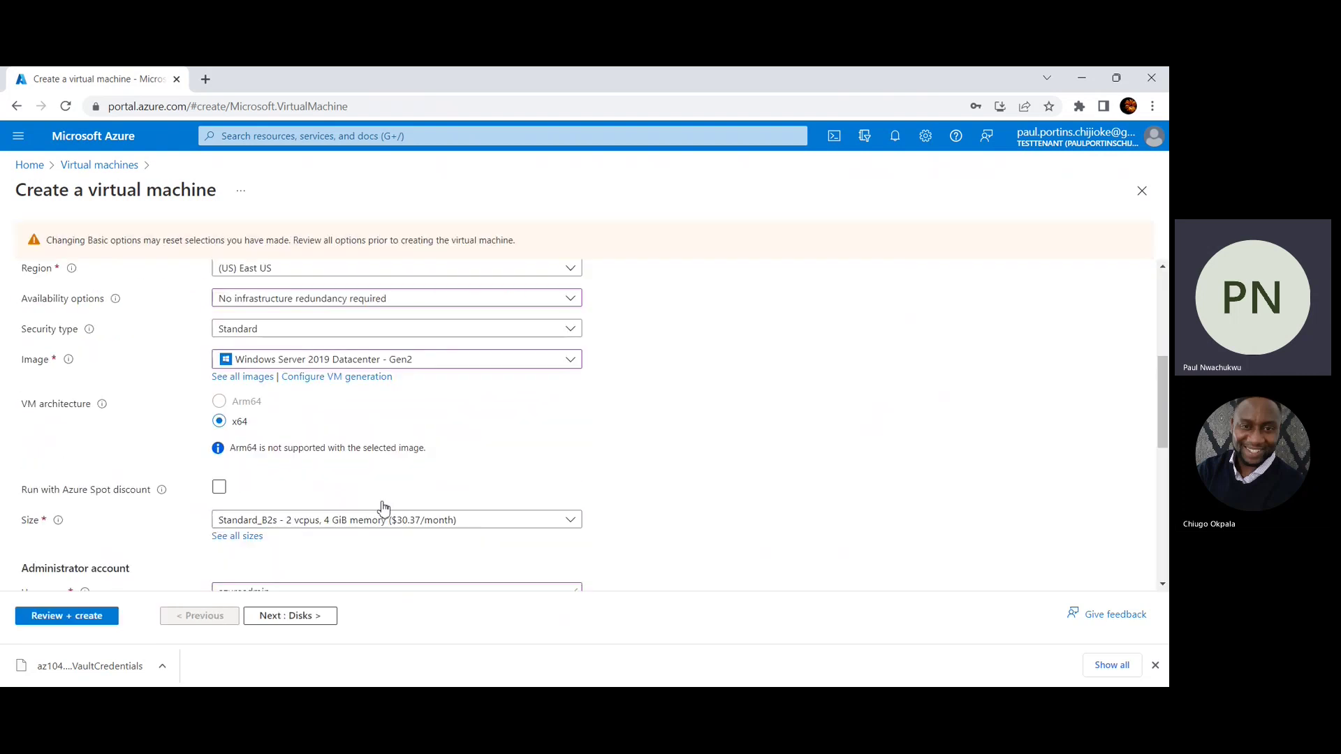
{"action": "scroll", "coordinate": [383, 507], "scroll_direction": "down", "scroll_amount": 8}
{"action": "scroll", "coordinate": [378, 489], "scroll_direction": "up", "scroll_amount": 11}
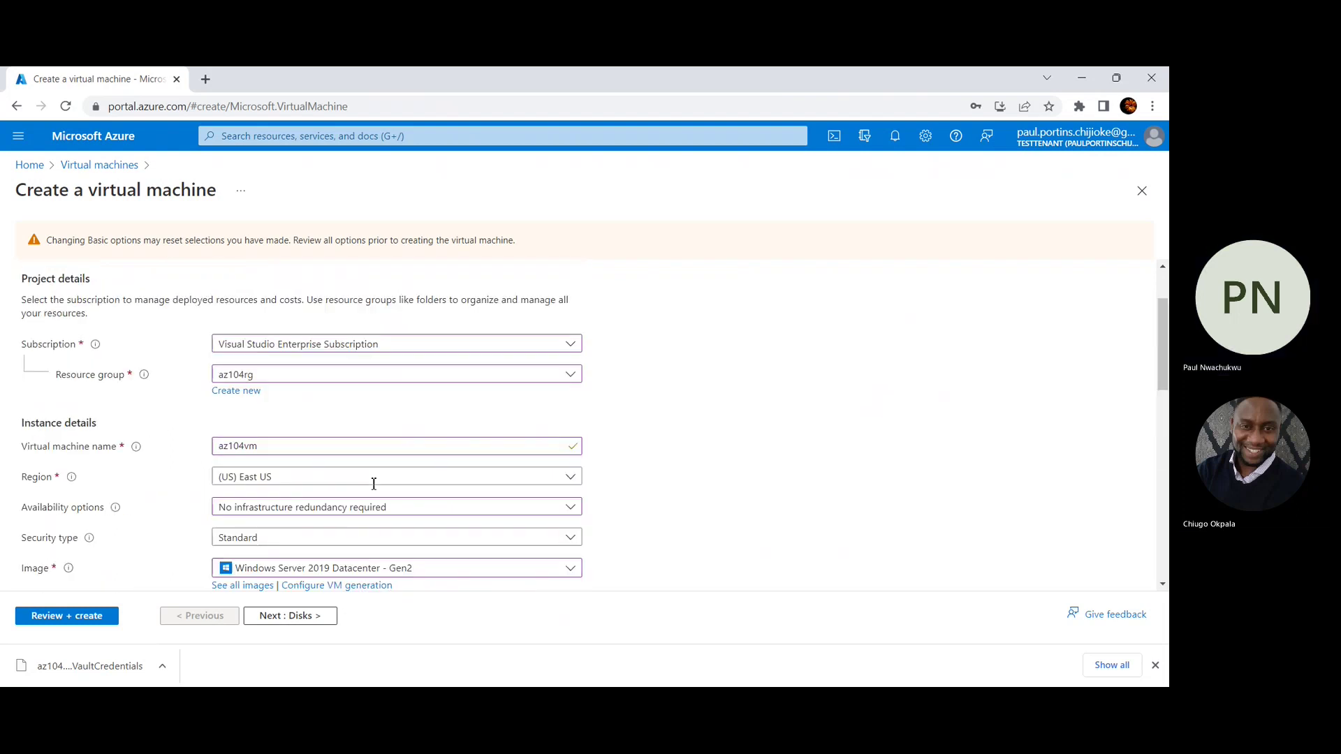
{"action": "scroll", "coordinate": [373, 483], "scroll_direction": "up", "scroll_amount": 3}
{"action": "scroll", "coordinate": [203, 375], "scroll_direction": "down", "scroll_amount": 10}
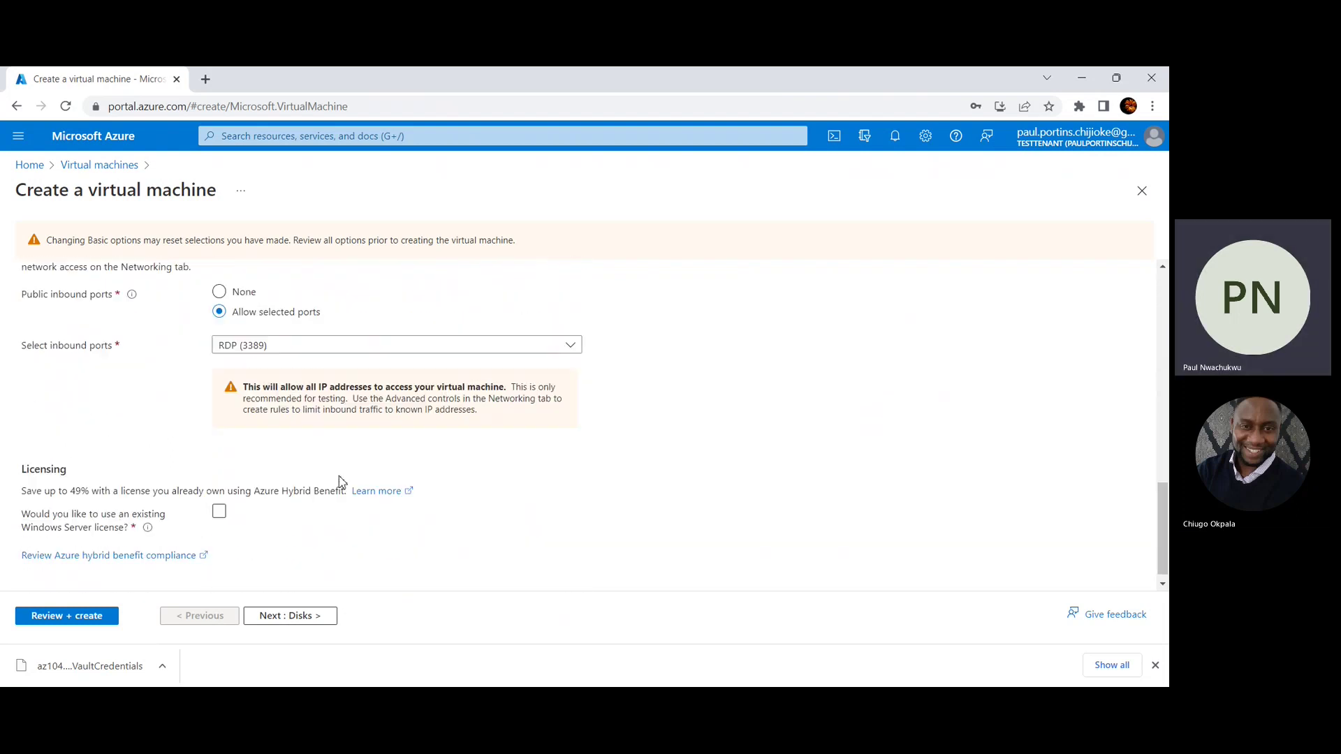
{"action": "scroll", "coordinate": [237, 482], "scroll_direction": "down", "scroll_amount": 1}
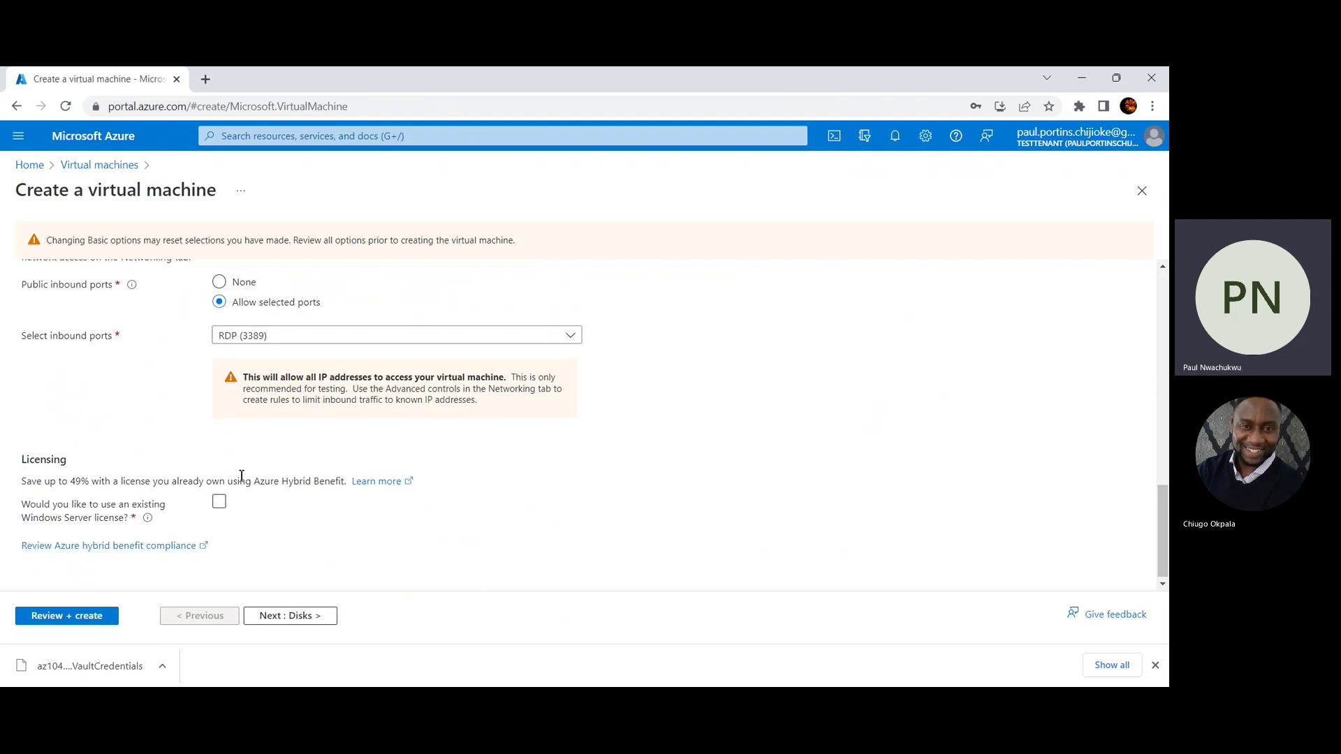
{"action": "scroll", "coordinate": [263, 472], "scroll_direction": "up", "scroll_amount": 2}
{"action": "scroll", "coordinate": [245, 442], "scroll_direction": "up", "scroll_amount": 2}
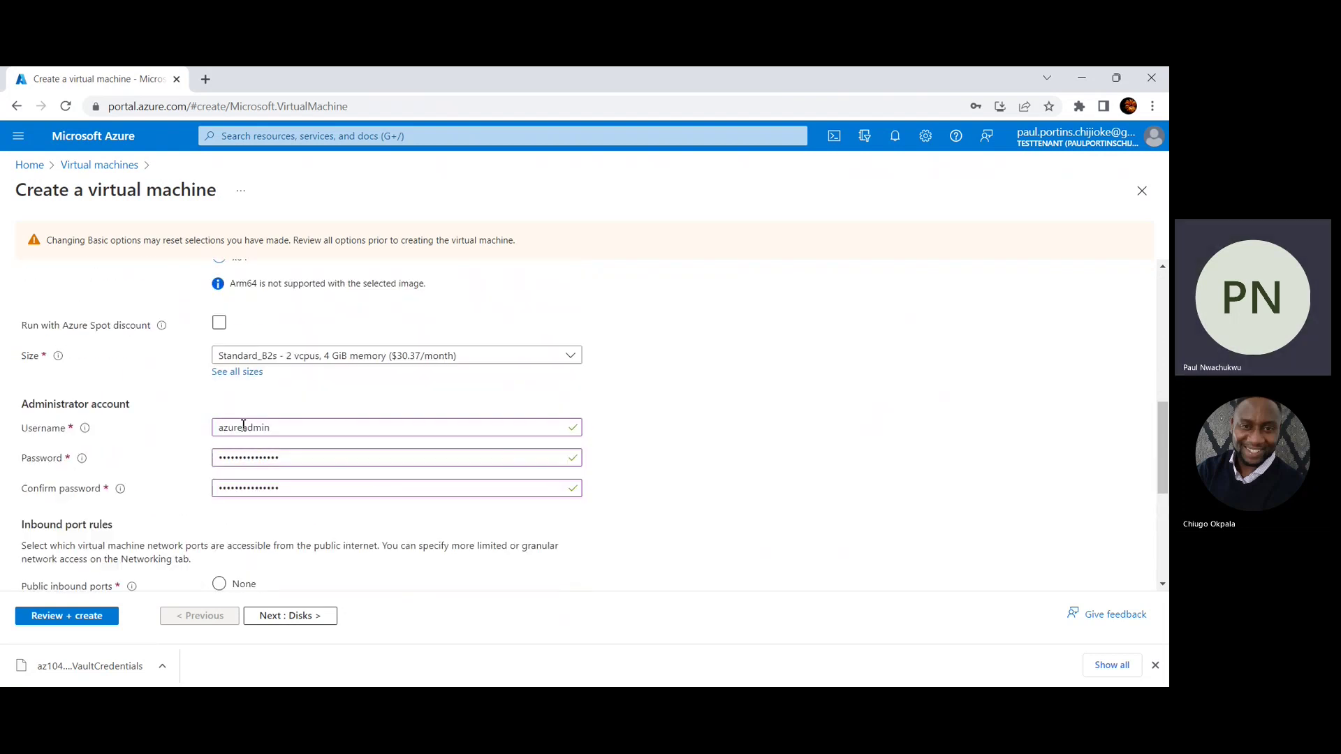
{"action": "scroll", "coordinate": [275, 422], "scroll_direction": "up", "scroll_amount": 2}
{"action": "scroll", "coordinate": [270, 412], "scroll_direction": "up", "scroll_amount": 1}
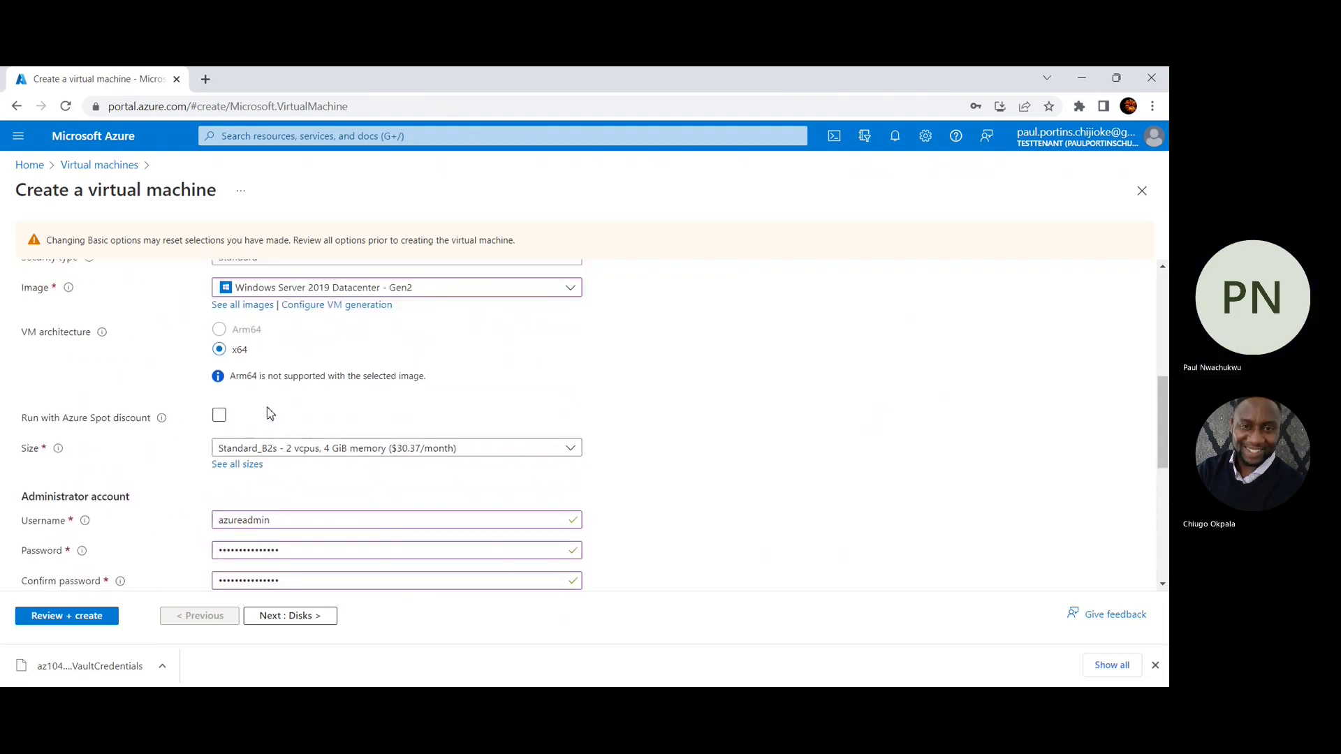
{"action": "scroll", "coordinate": [270, 414], "scroll_direction": "up", "scroll_amount": 2}
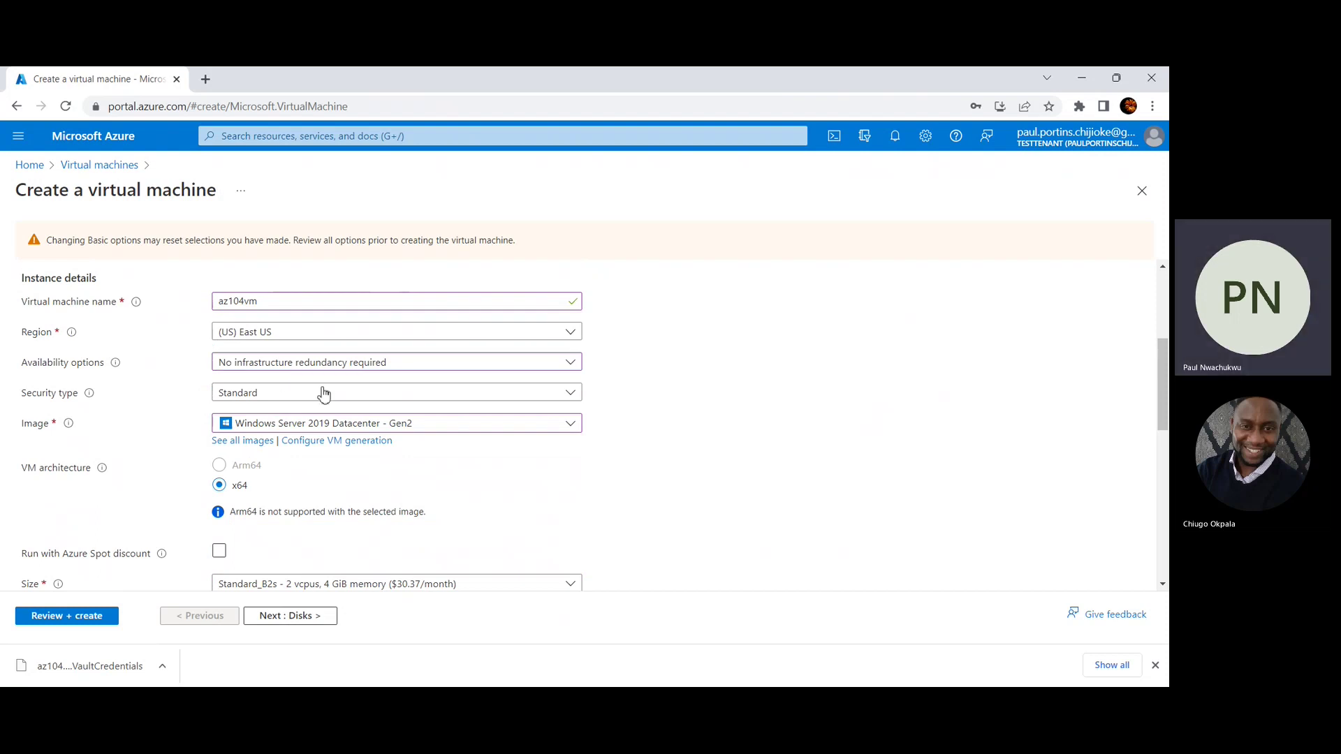
{"action": "left_click", "coordinate": [107, 617]}
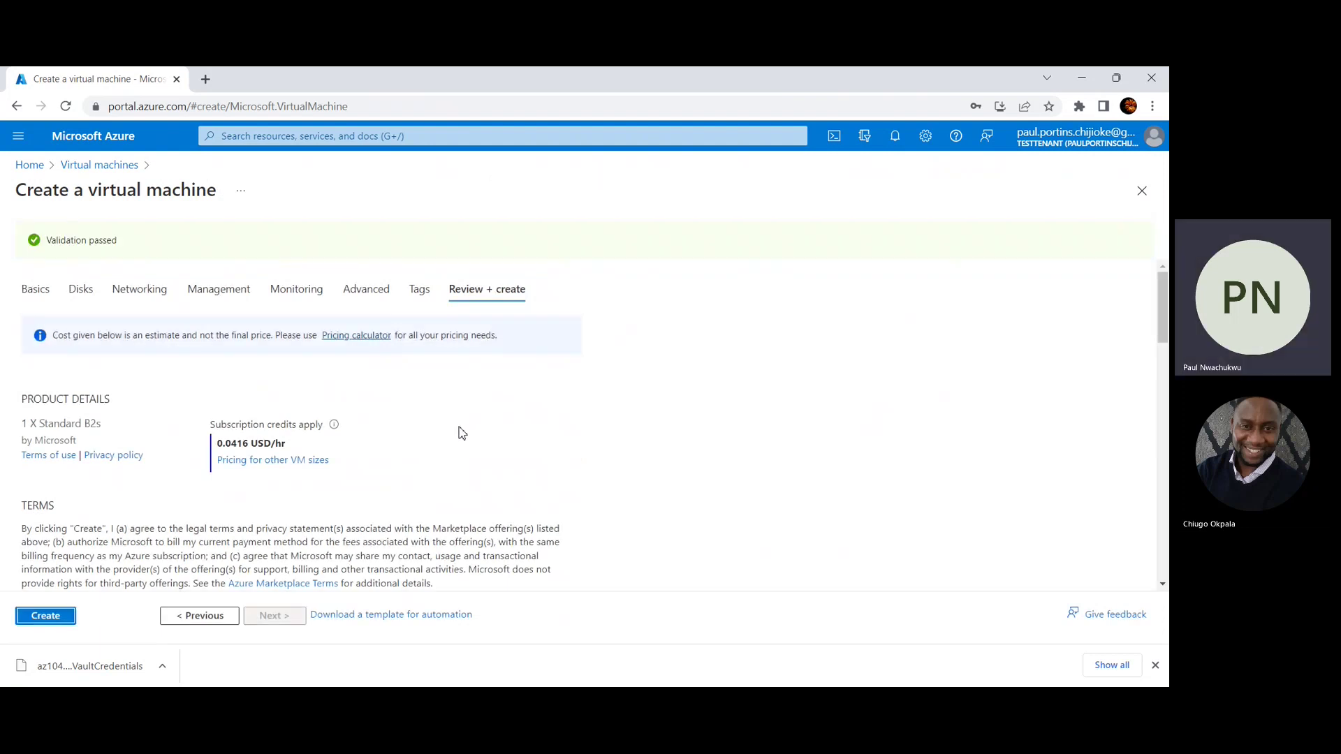
- Scroll through the VM review summary
{"action": "scroll", "coordinate": [204, 466], "scroll_direction": "down", "scroll_amount": 3}
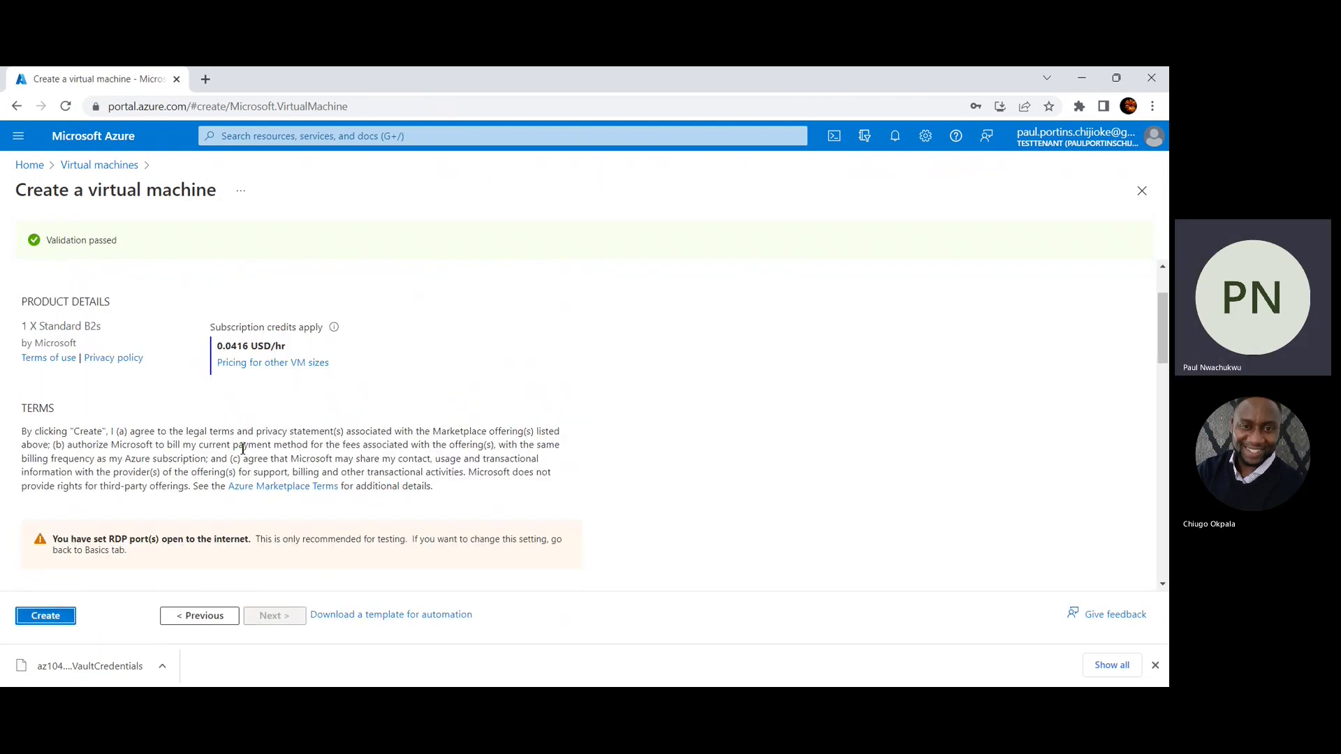
{"action": "scroll", "coordinate": [209, 468], "scroll_direction": "down", "scroll_amount": 4}
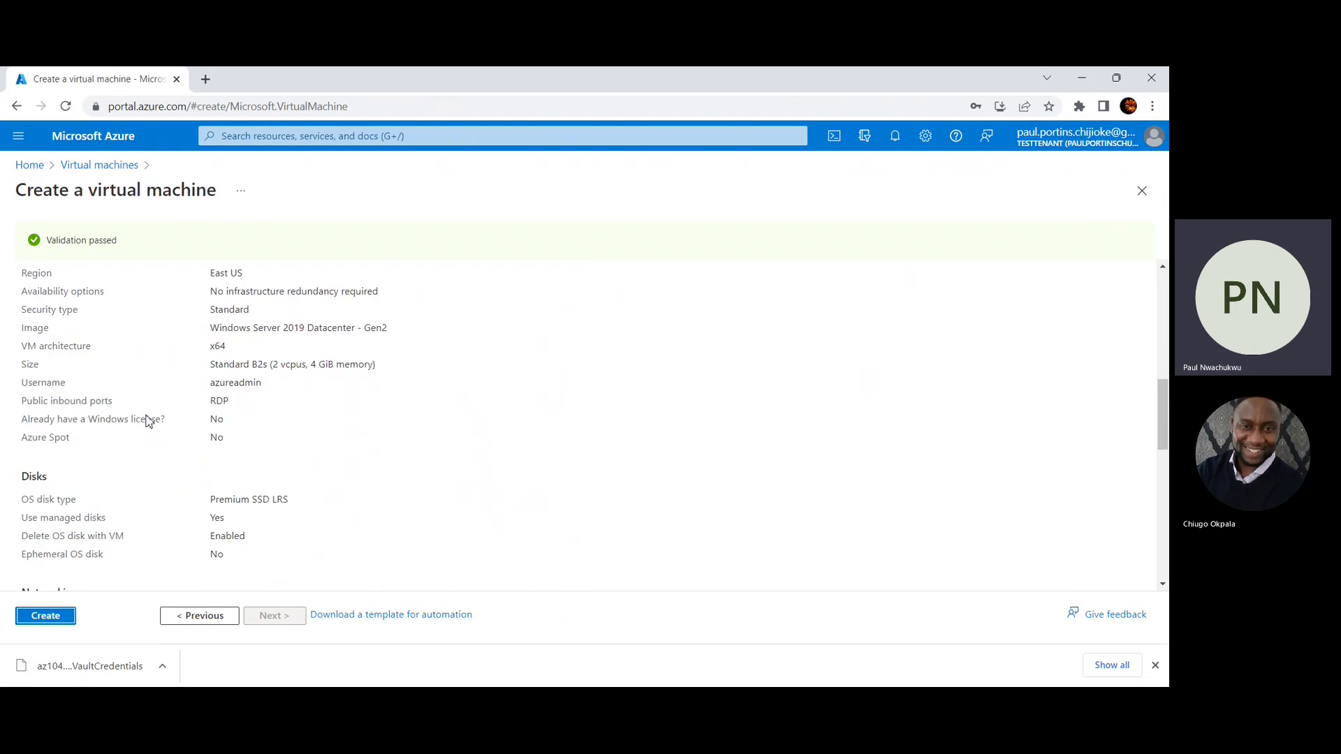
{"action": "scroll", "coordinate": [149, 419], "scroll_direction": "up", "scroll_amount": 3}
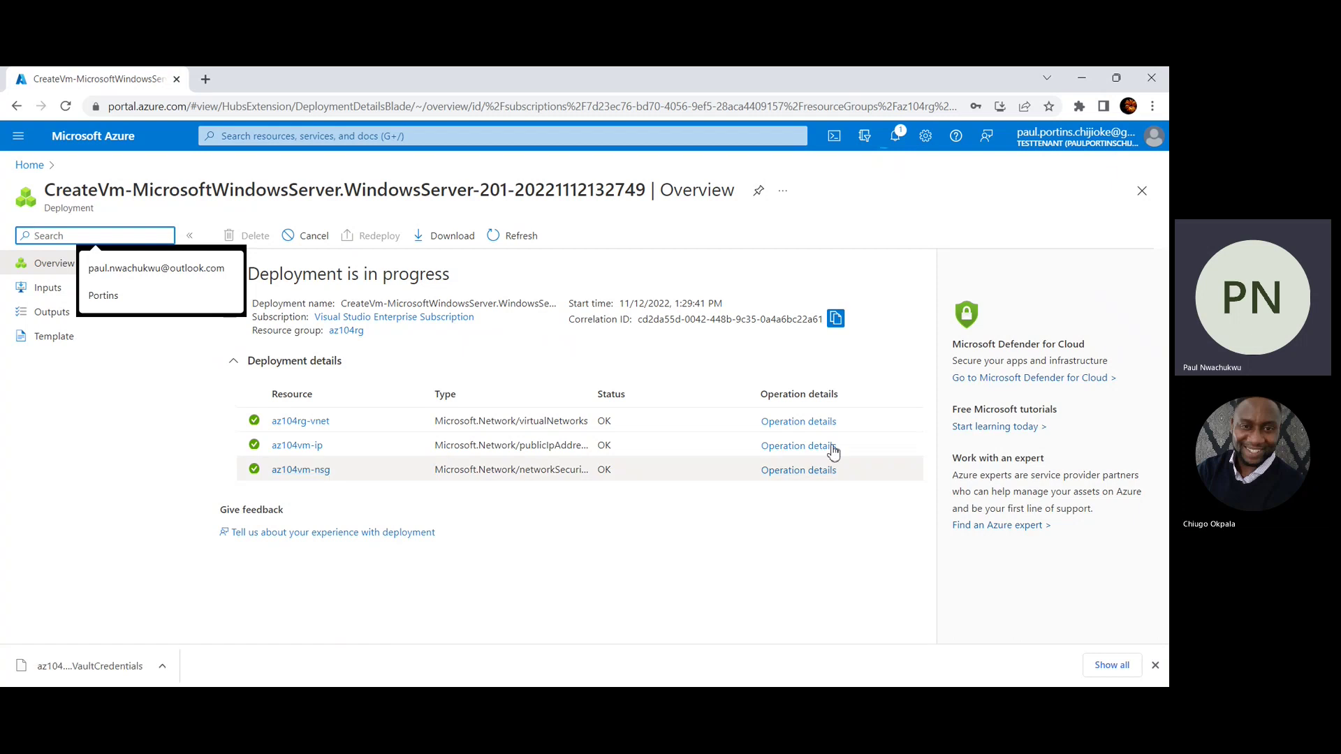
- Check the az104rg-vnet operation details (7 seconds), then open the deployed az104vm VM
{"action": "left_click", "coordinate": [798, 421]}
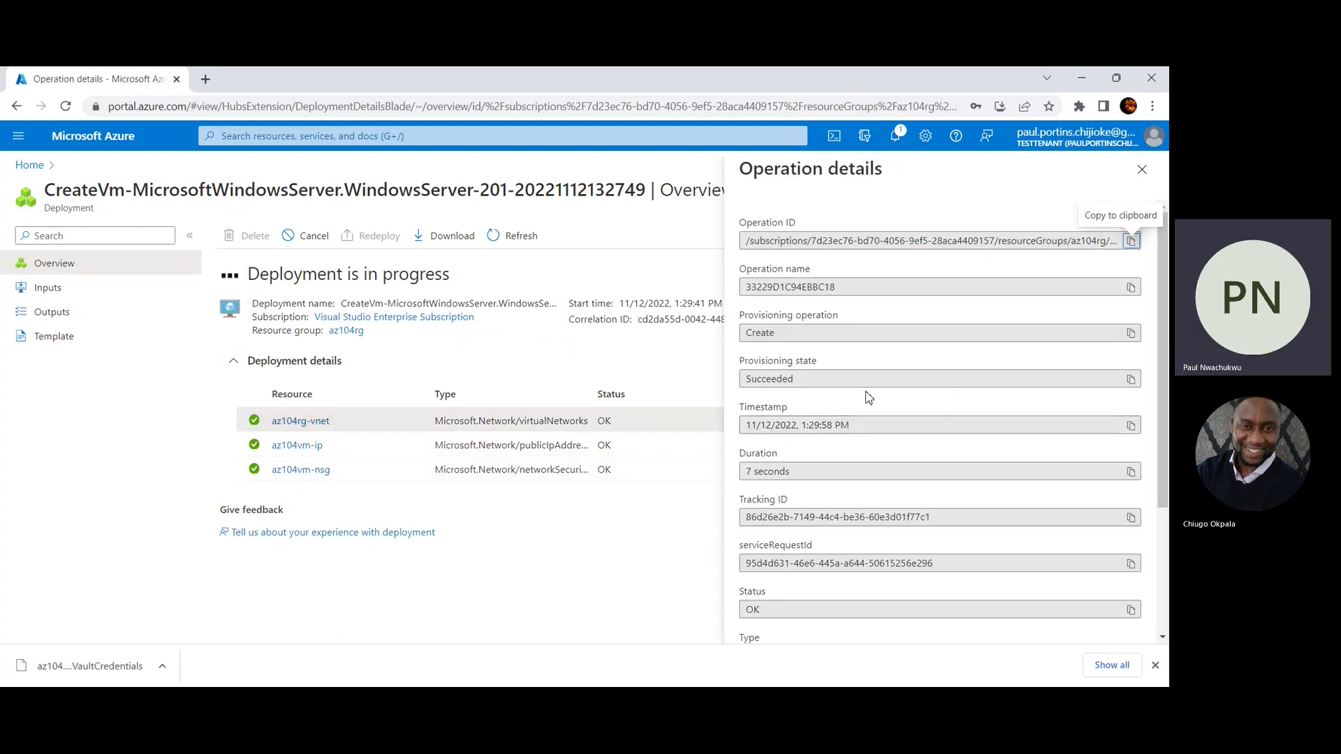
{"action": "scroll", "coordinate": [868, 463], "scroll_direction": "down", "scroll_amount": 3}
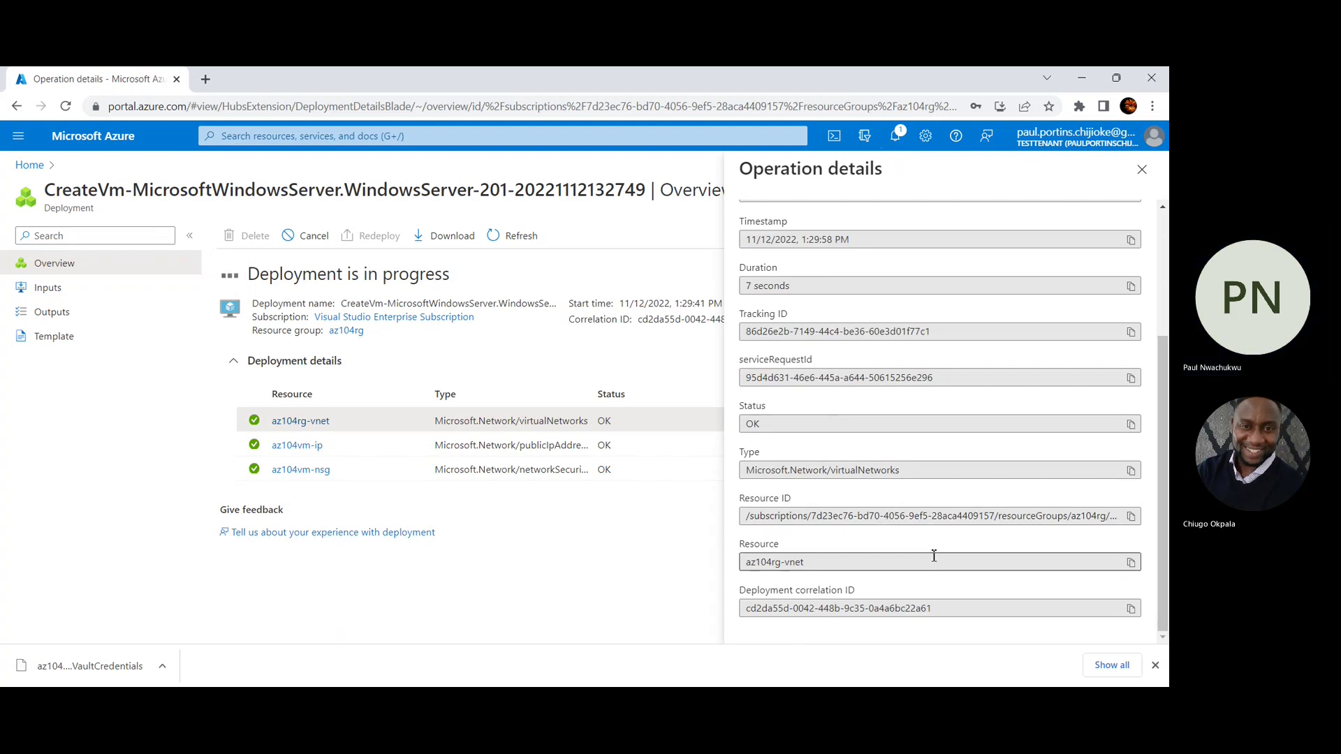
{"action": "triple_click", "coordinate": [775, 285]}
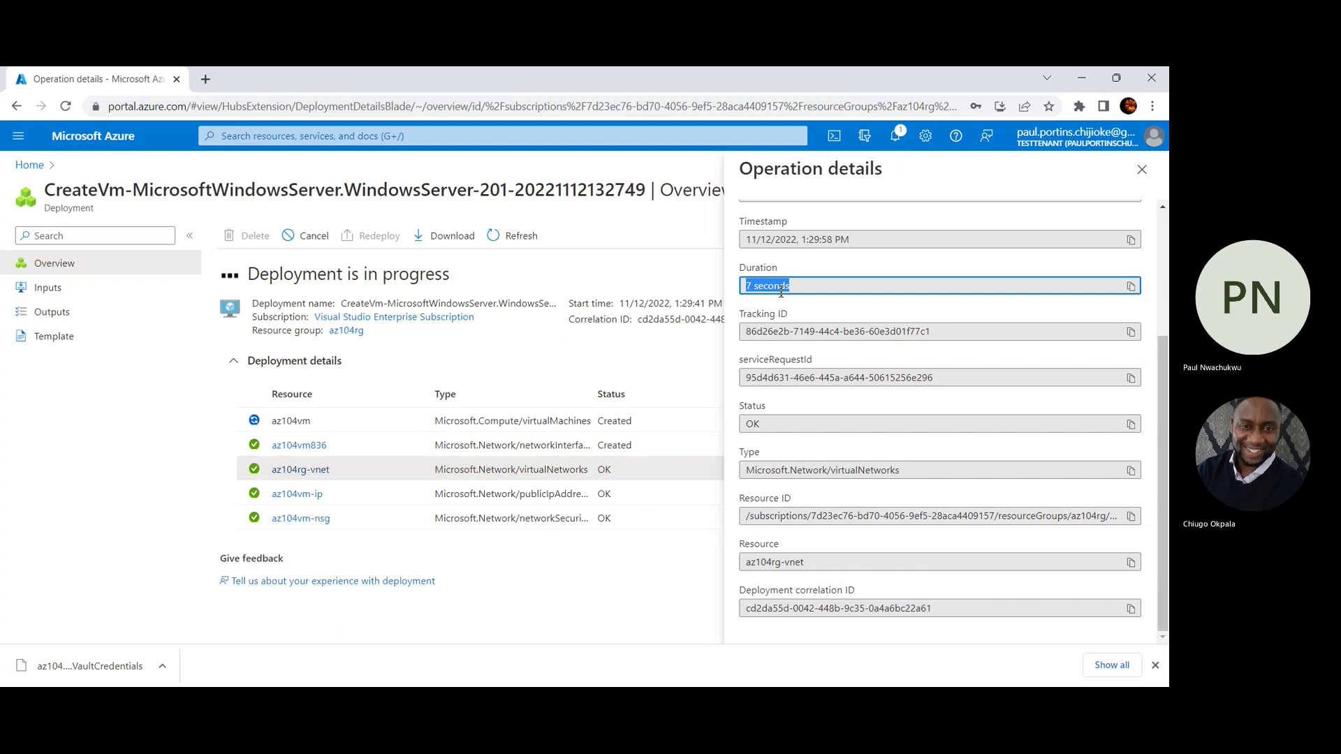
{"action": "left_click", "coordinate": [1141, 170]}
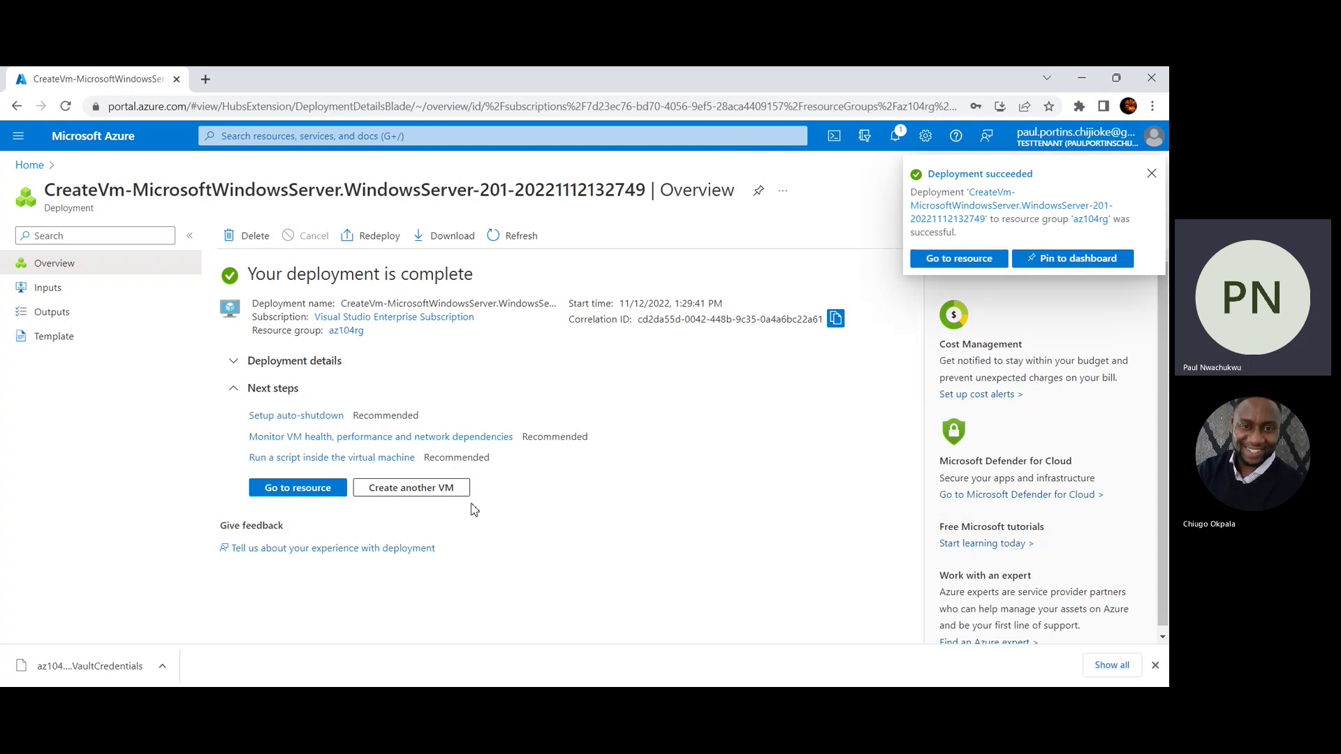
{"action": "left_click", "coordinate": [298, 488]}
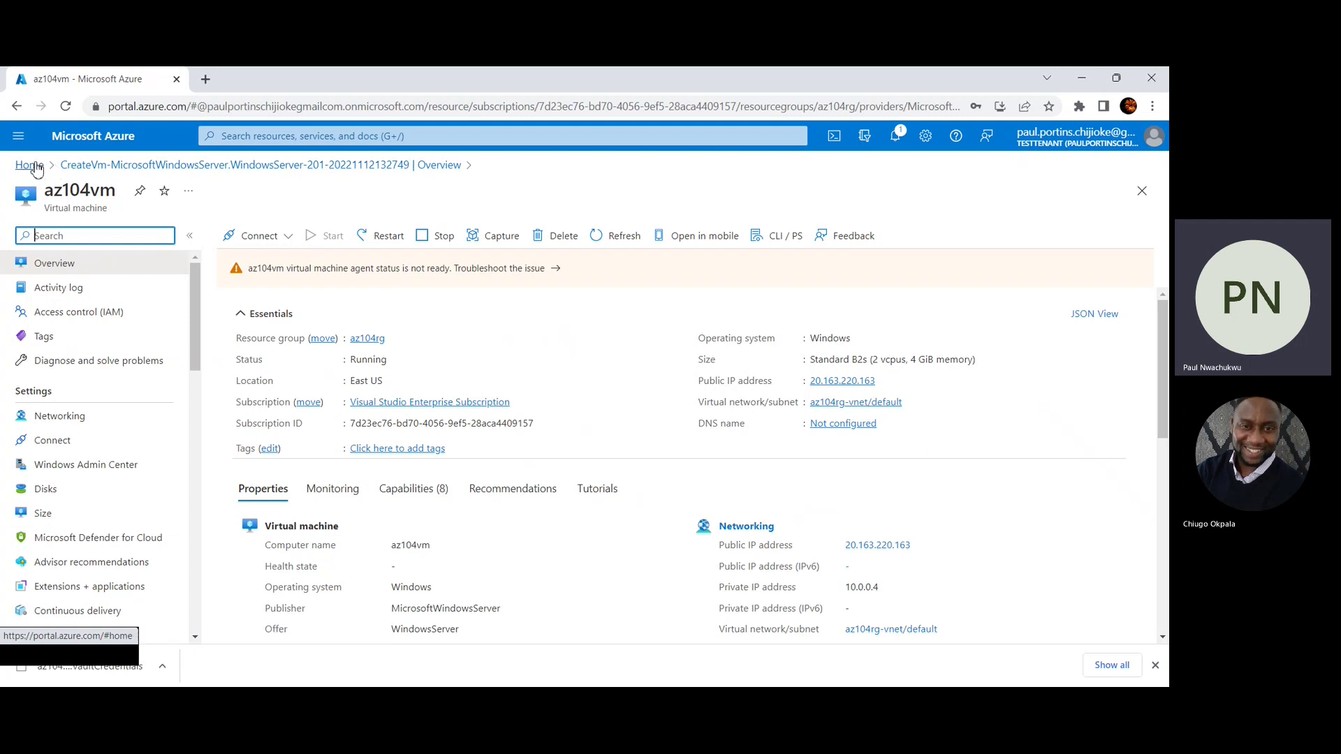
- Go Home and open the Recovery Services vaults list showing az104v
{"action": "left_click", "coordinate": [29, 165]}
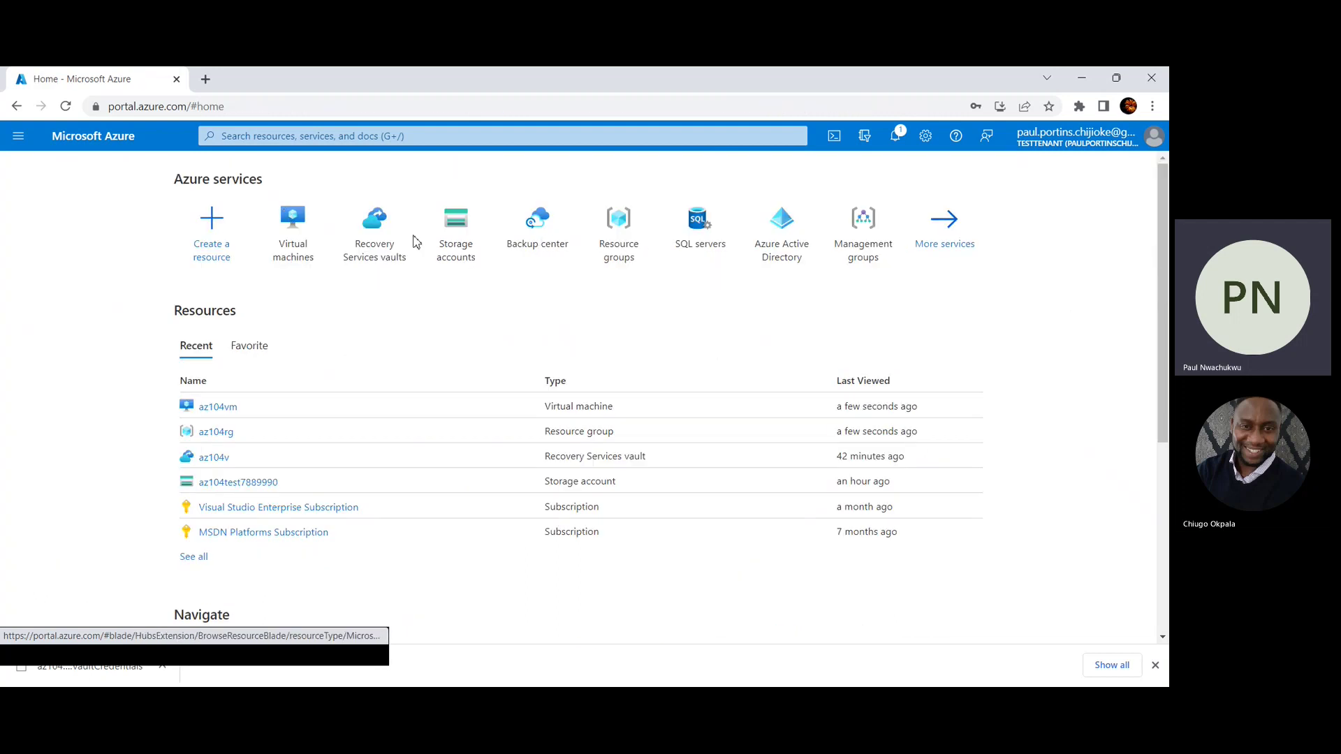
{"action": "left_click", "coordinate": [387, 253]}
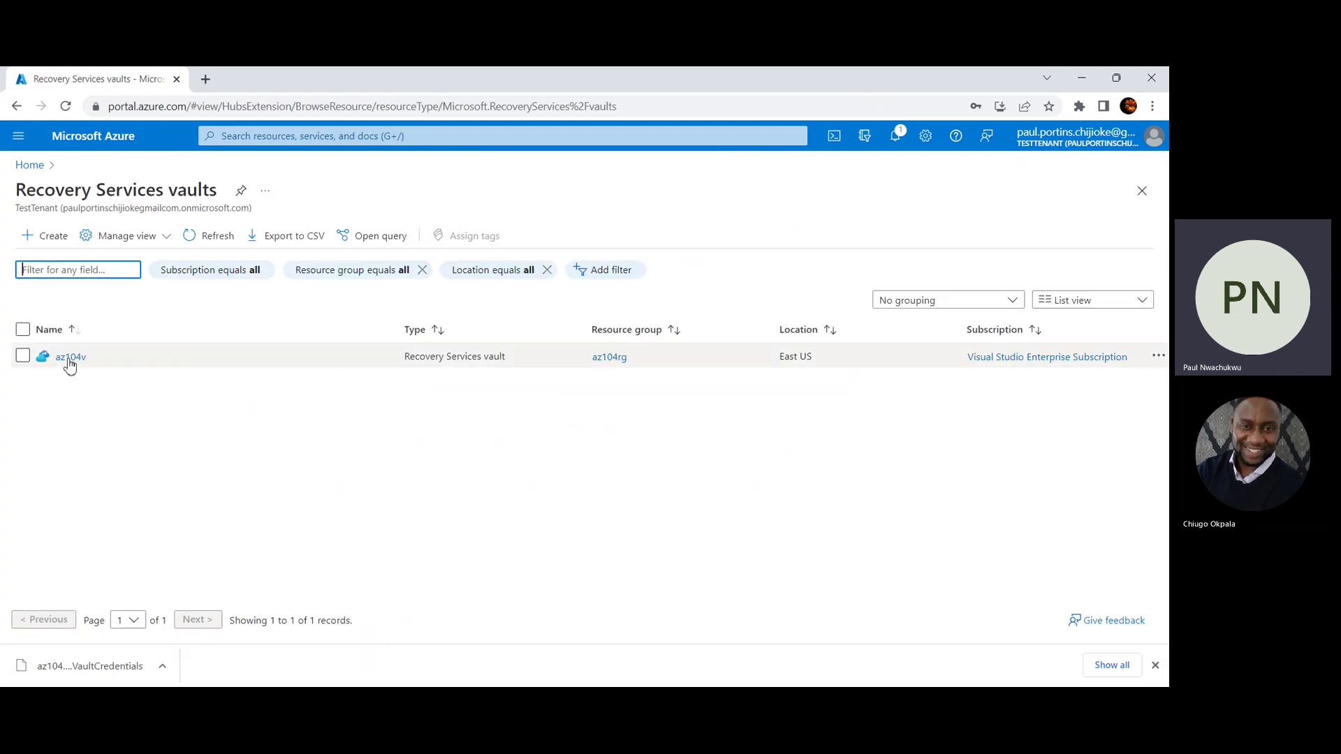
- Open the az104v Recovery Services vault
{"action": "left_click", "coordinate": [78, 361]}
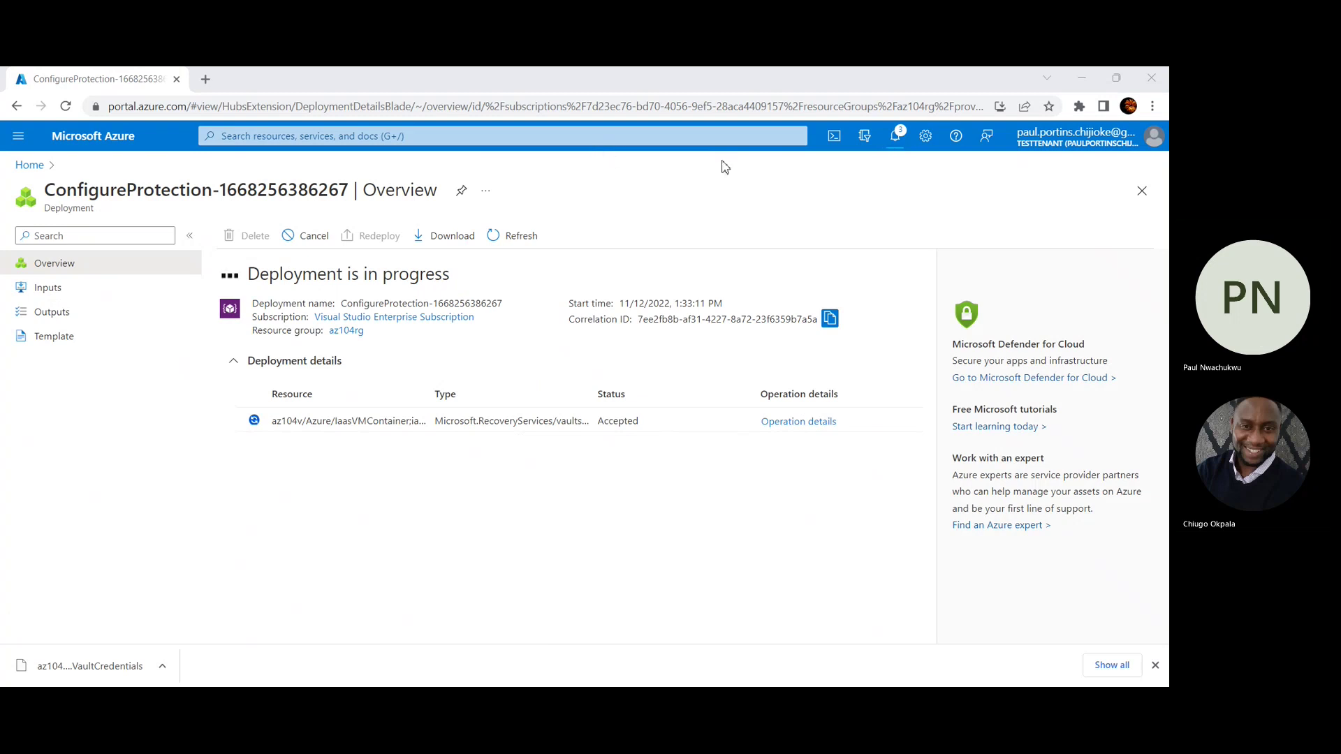
- Return via Home to the Recovery Services vaults list
{"action": "left_click", "coordinate": [915, 105]}
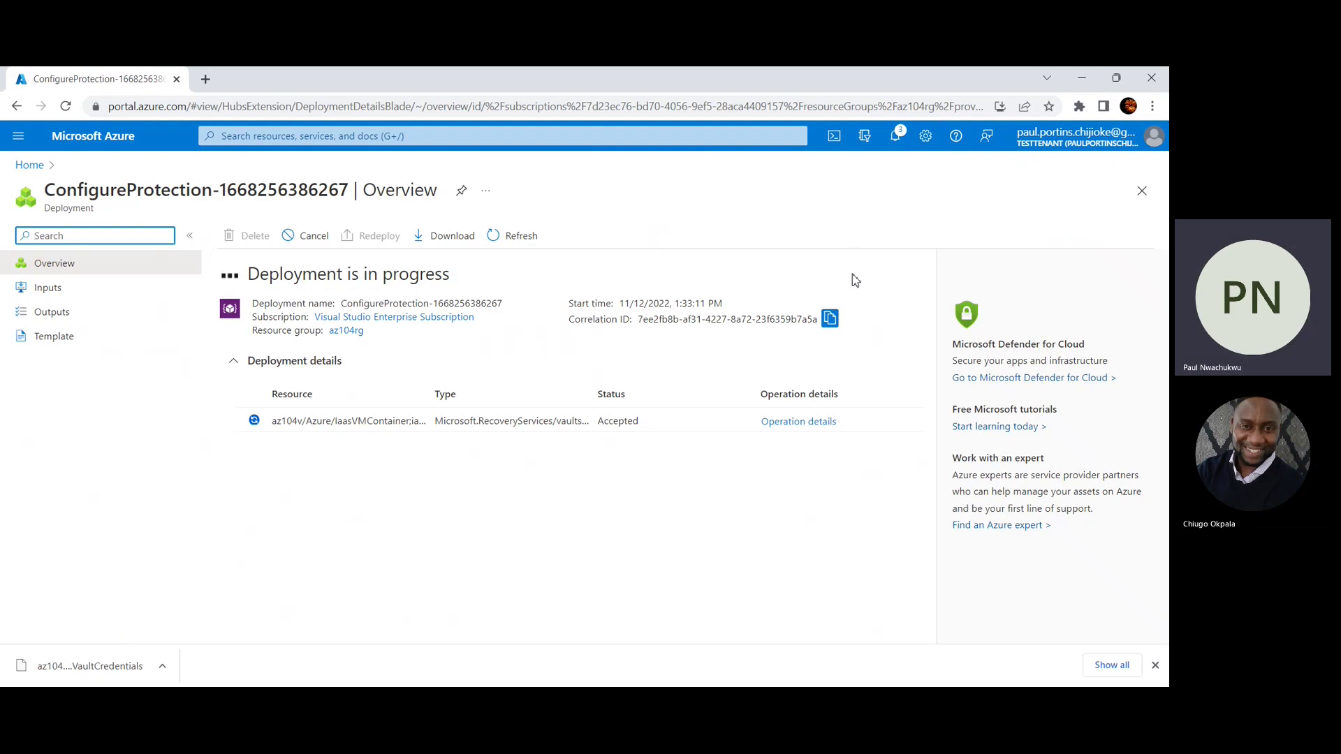
{"action": "left_click", "coordinate": [29, 166]}
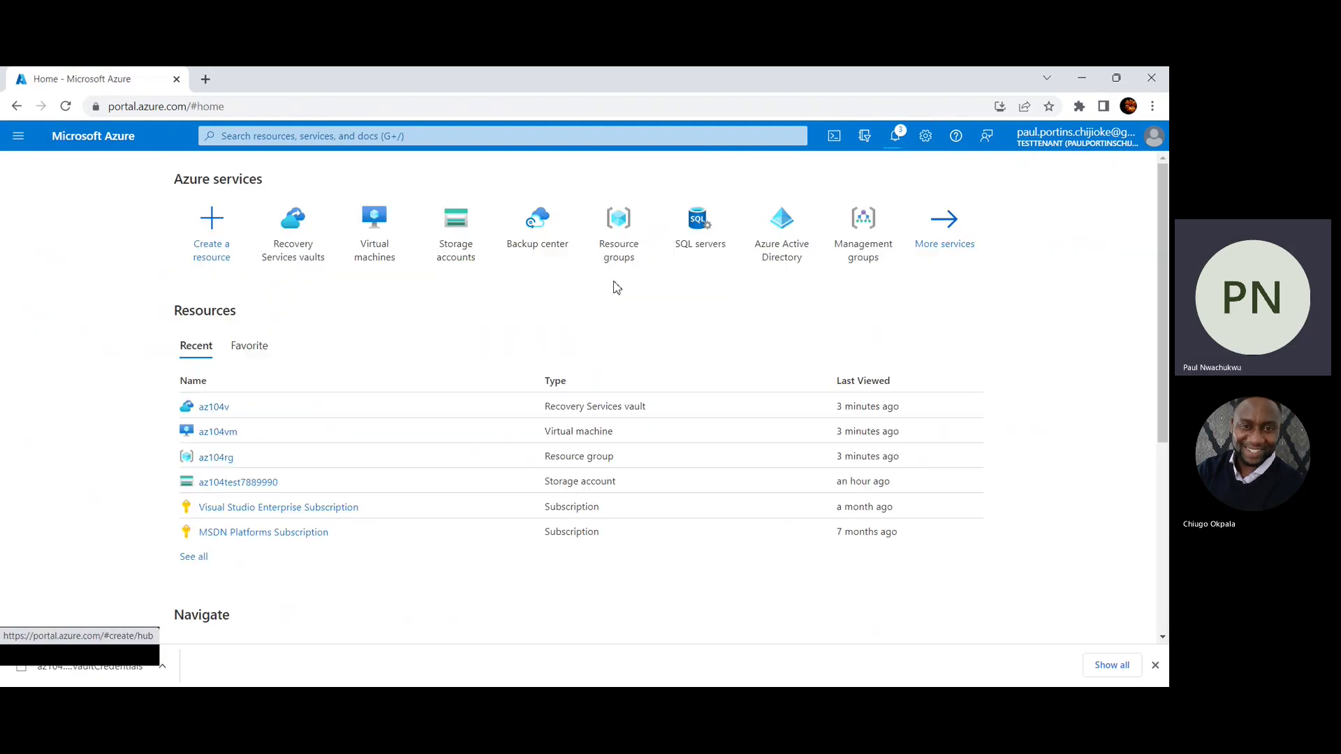
{"action": "left_click", "coordinate": [303, 258]}
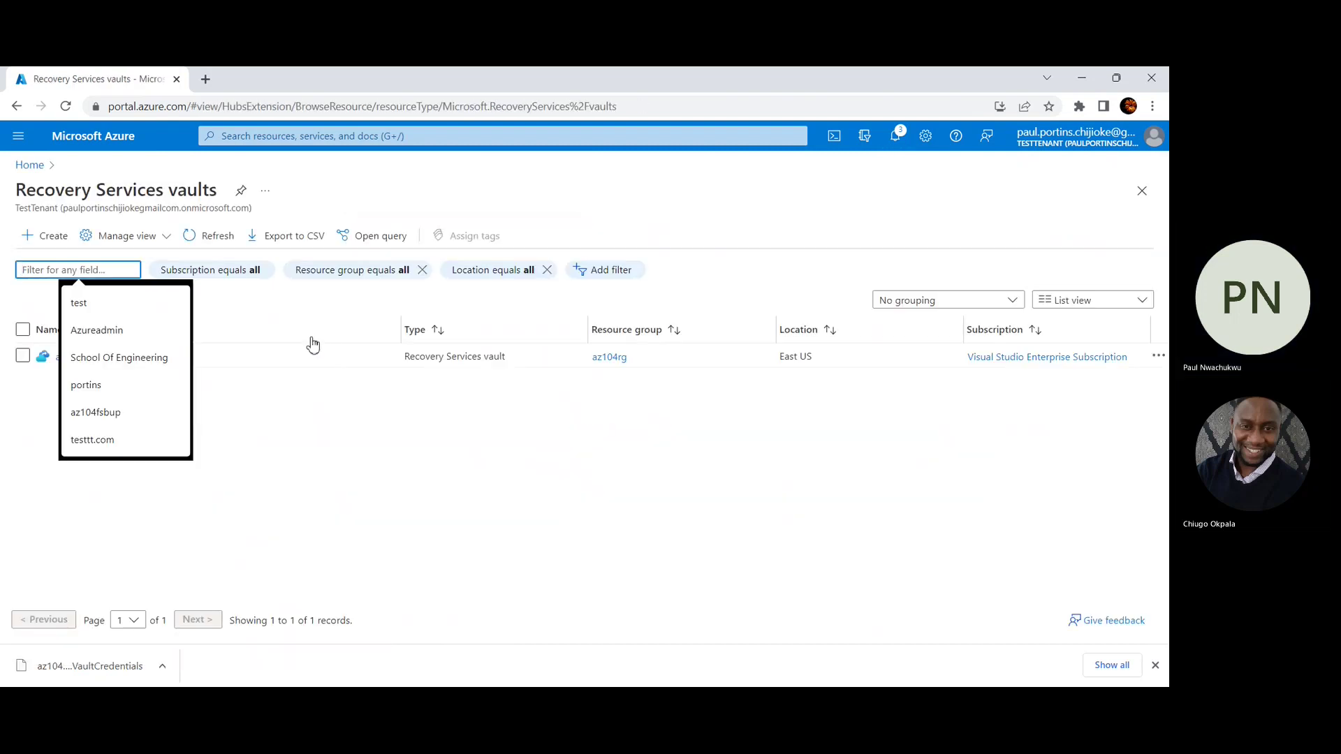
- Open vault az104v and go to its Backup page under Getting started
{"action": "left_click", "coordinate": [71, 357]}
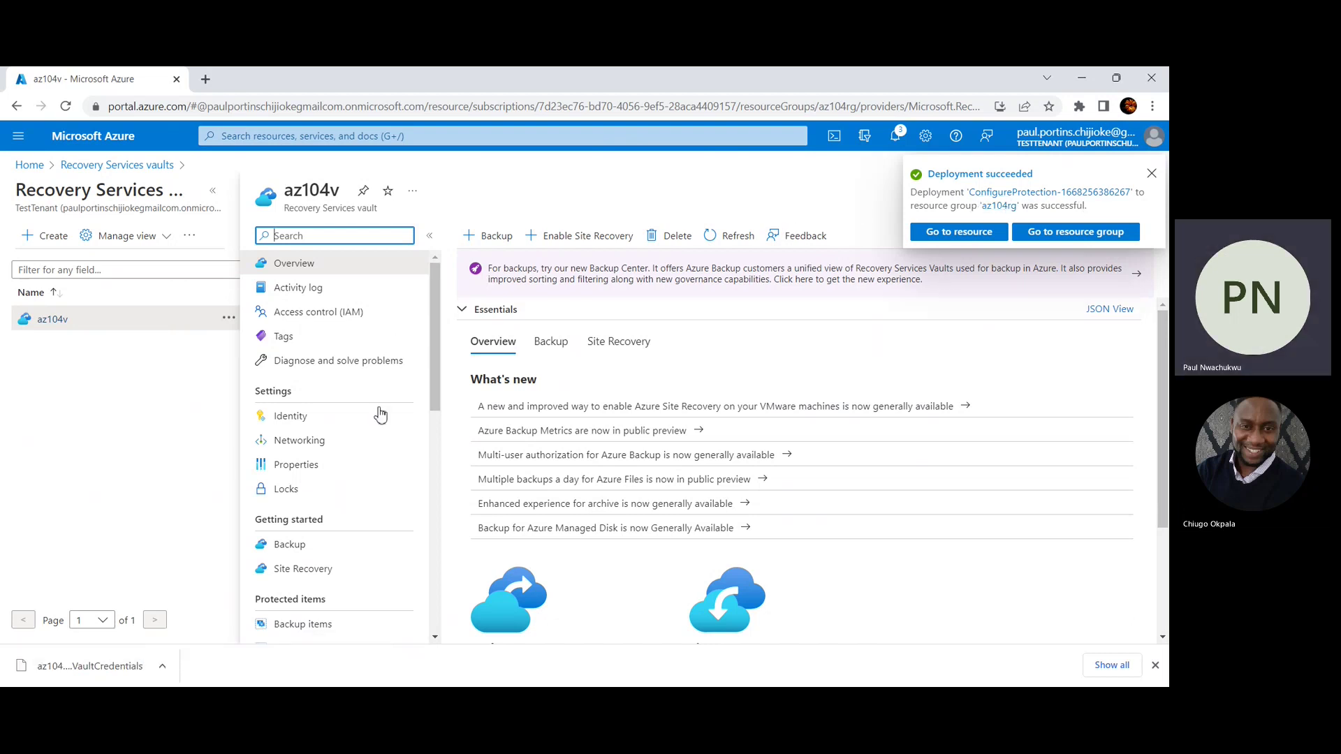
{"action": "left_click", "coordinate": [296, 550]}
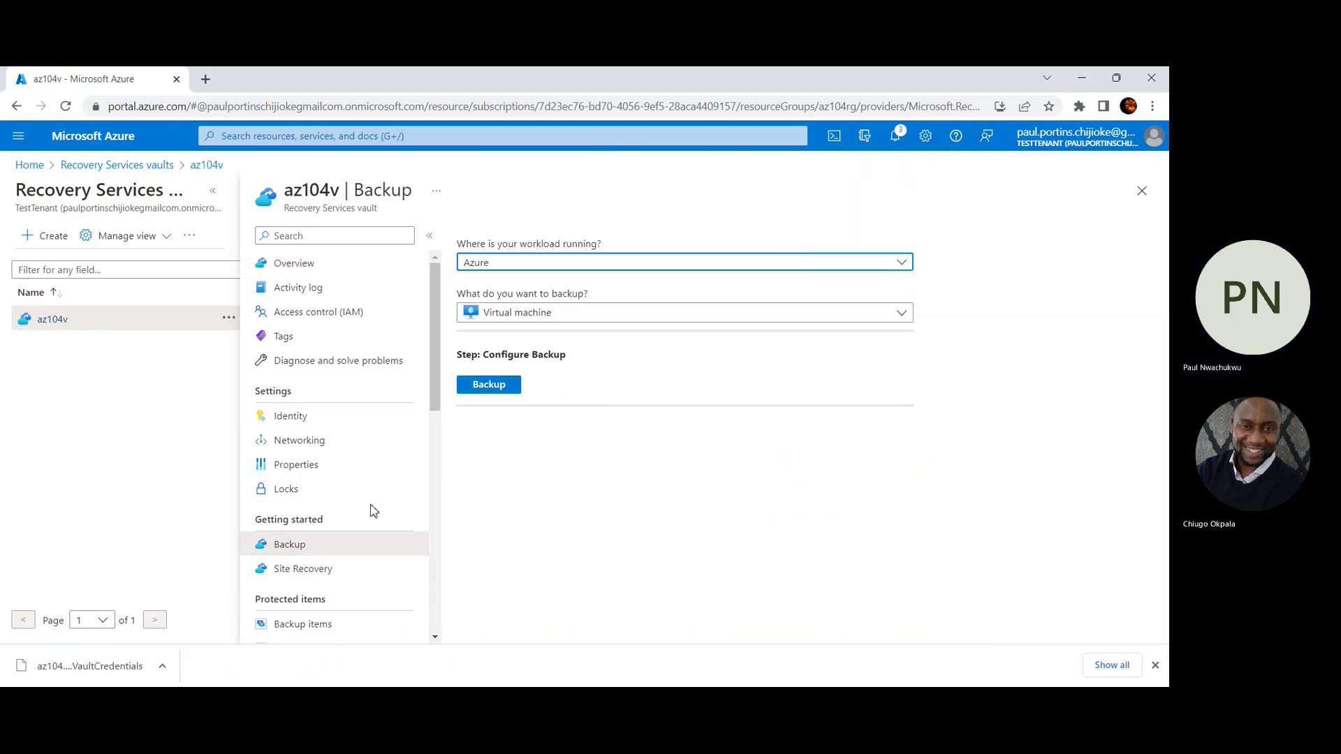
{"action": "scroll", "coordinate": [314, 562], "scroll_direction": "down", "scroll_amount": 1}
- Review the vault's Backup items and its list of backed-up Azure virtual machines
{"action": "left_click", "coordinate": [314, 549]}
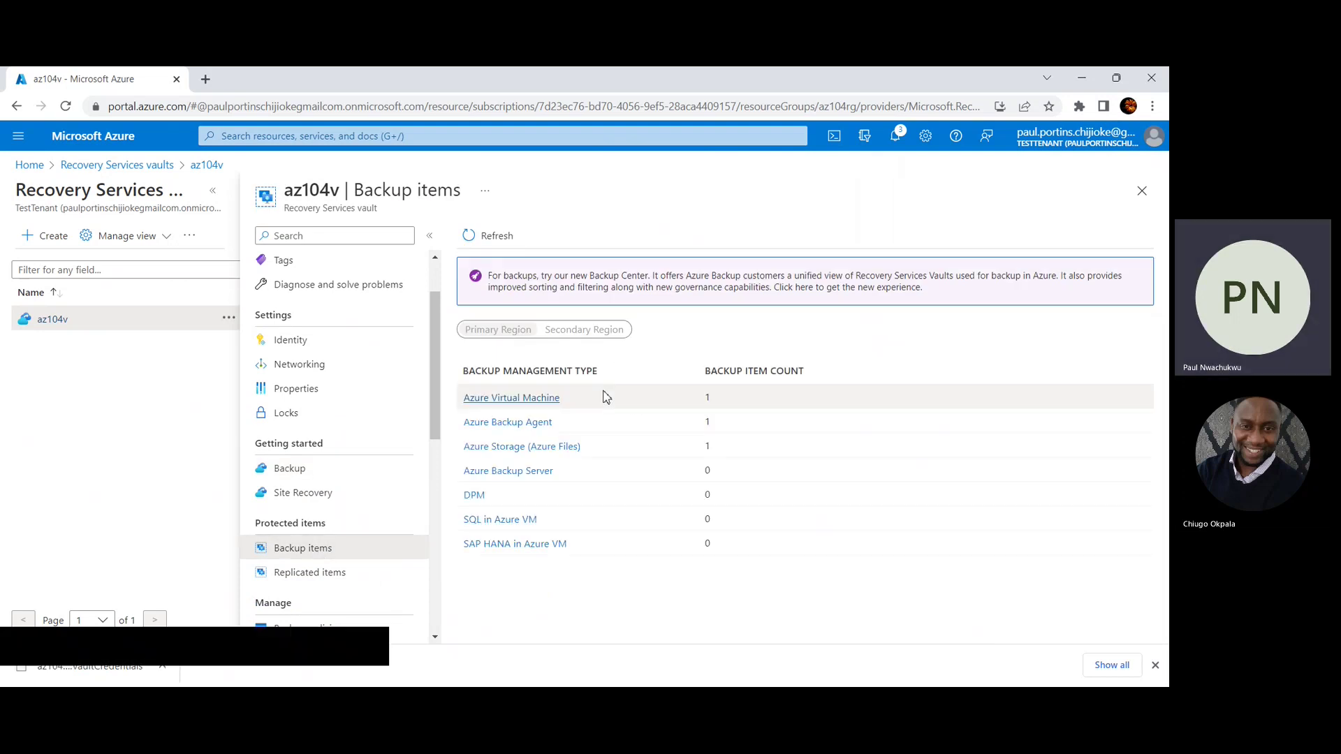
{"action": "left_click", "coordinate": [515, 400]}
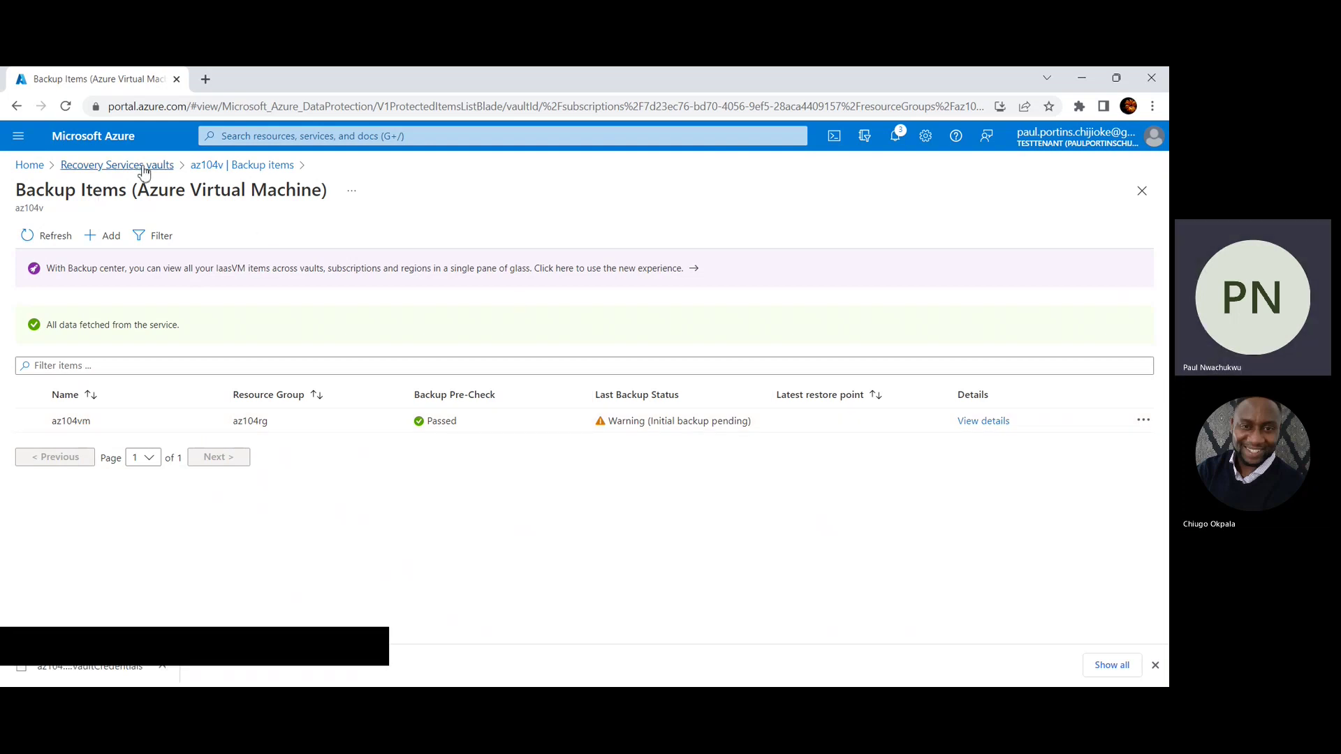
{"action": "left_click", "coordinate": [230, 168]}
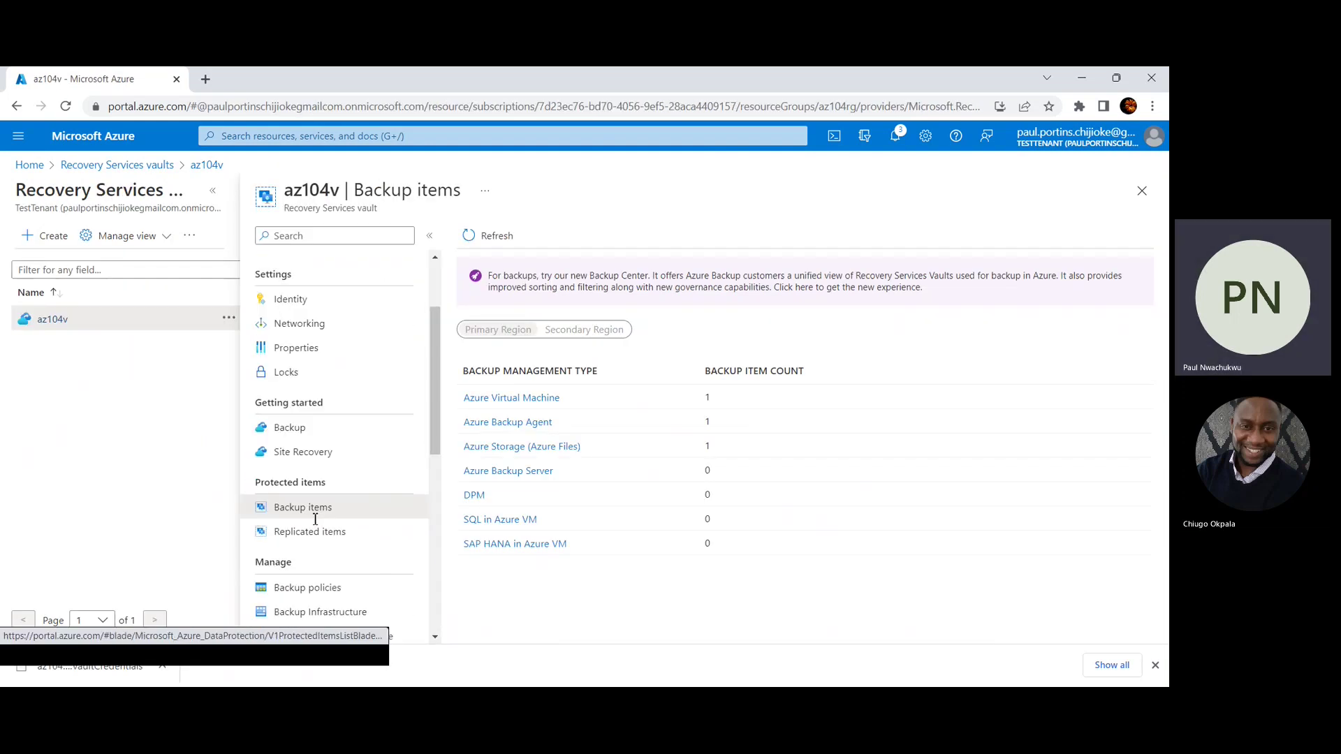
- Check az104v's Backup Jobs for the completed az104vm Configure backup, then return to Backup items
{"action": "scroll", "coordinate": [328, 391], "scroll_direction": "down", "scroll_amount": 1}
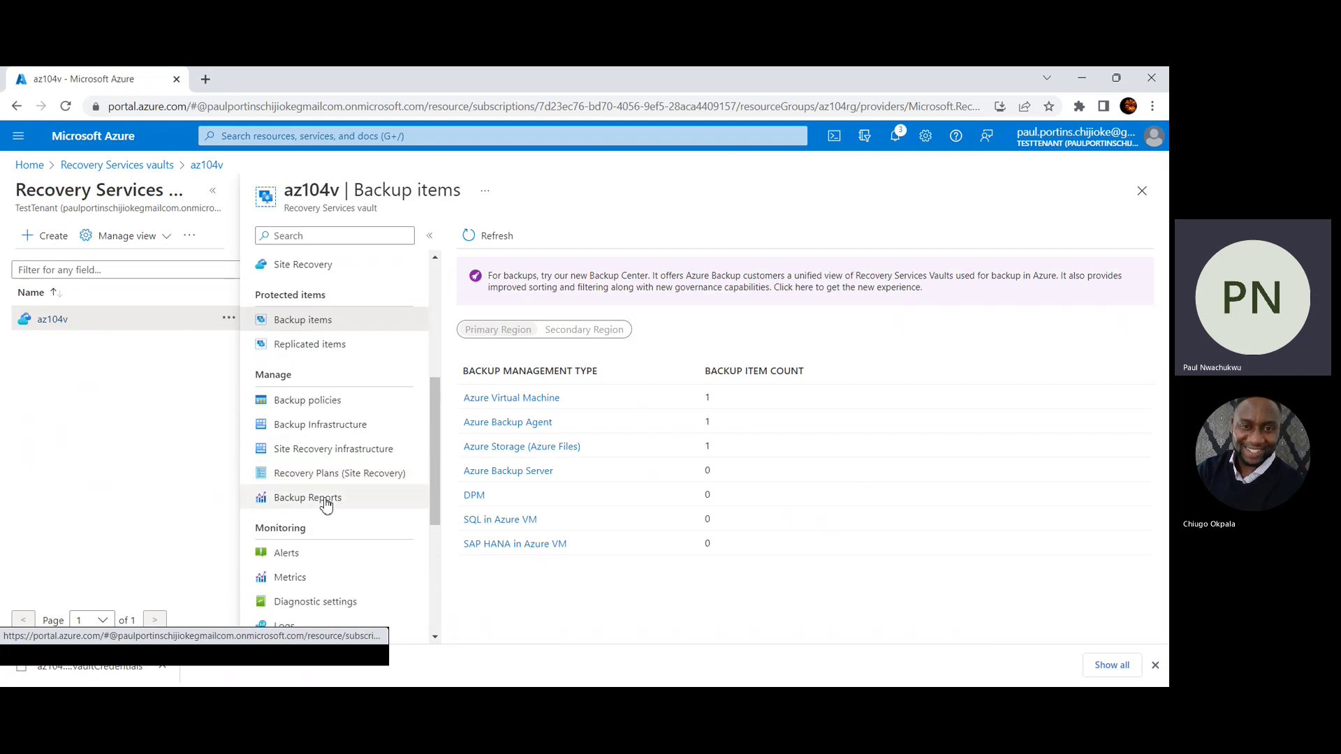
{"action": "scroll", "coordinate": [326, 503], "scroll_direction": "down", "scroll_amount": 3}
{"action": "left_click", "coordinate": [384, 448]}
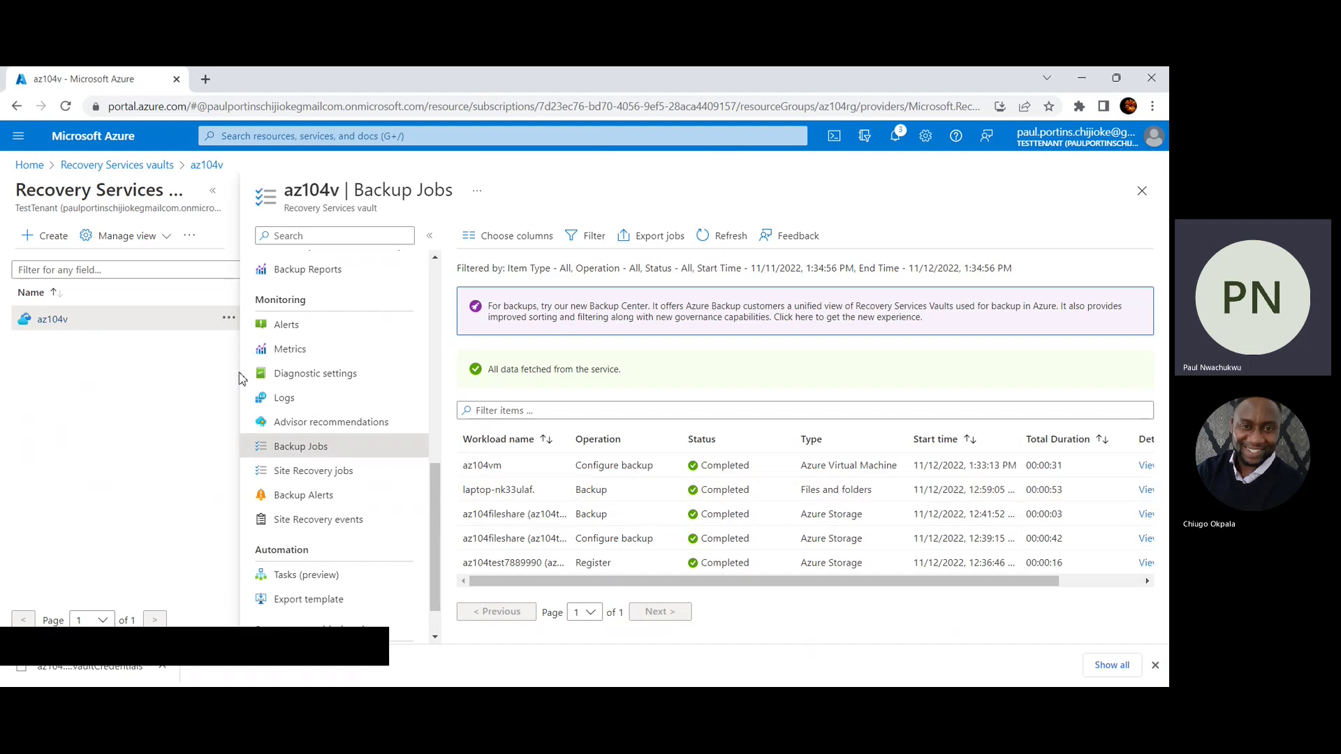
{"action": "scroll", "coordinate": [323, 425], "scroll_direction": "up", "scroll_amount": 4}
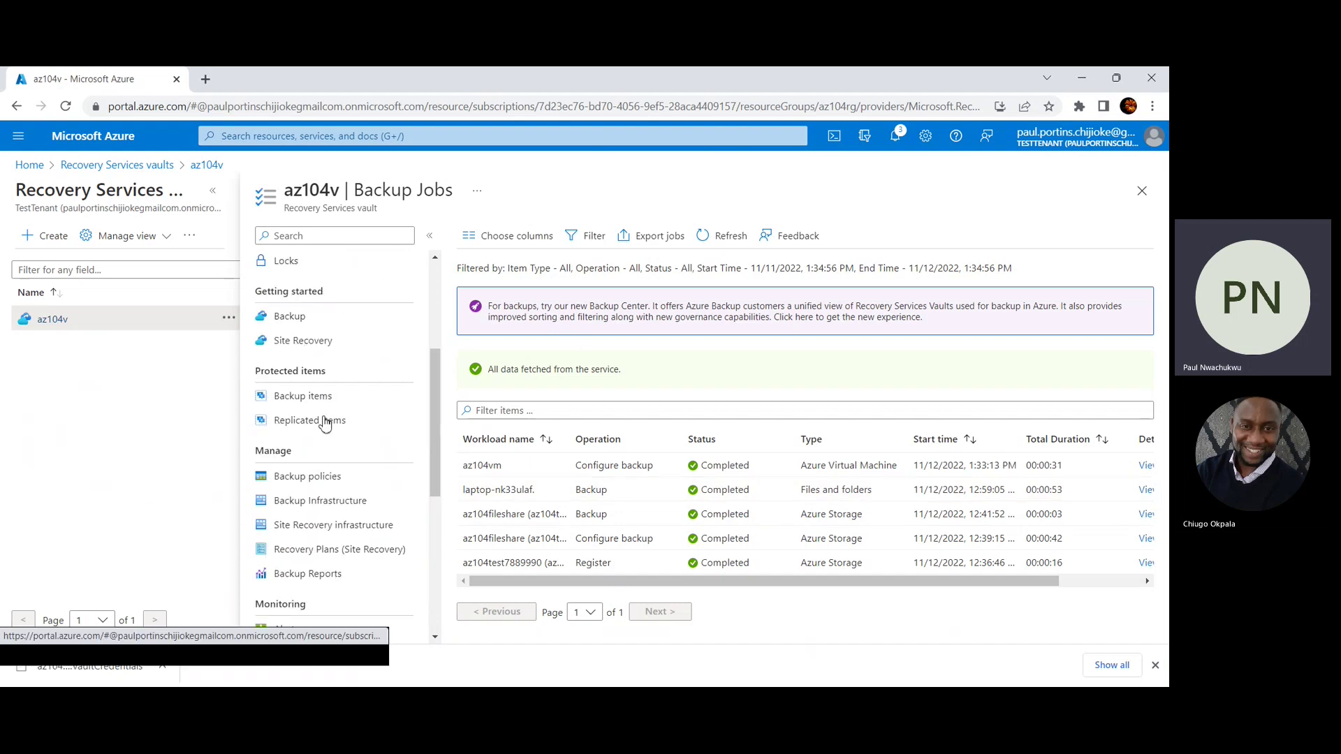
{"action": "left_click", "coordinate": [321, 395]}
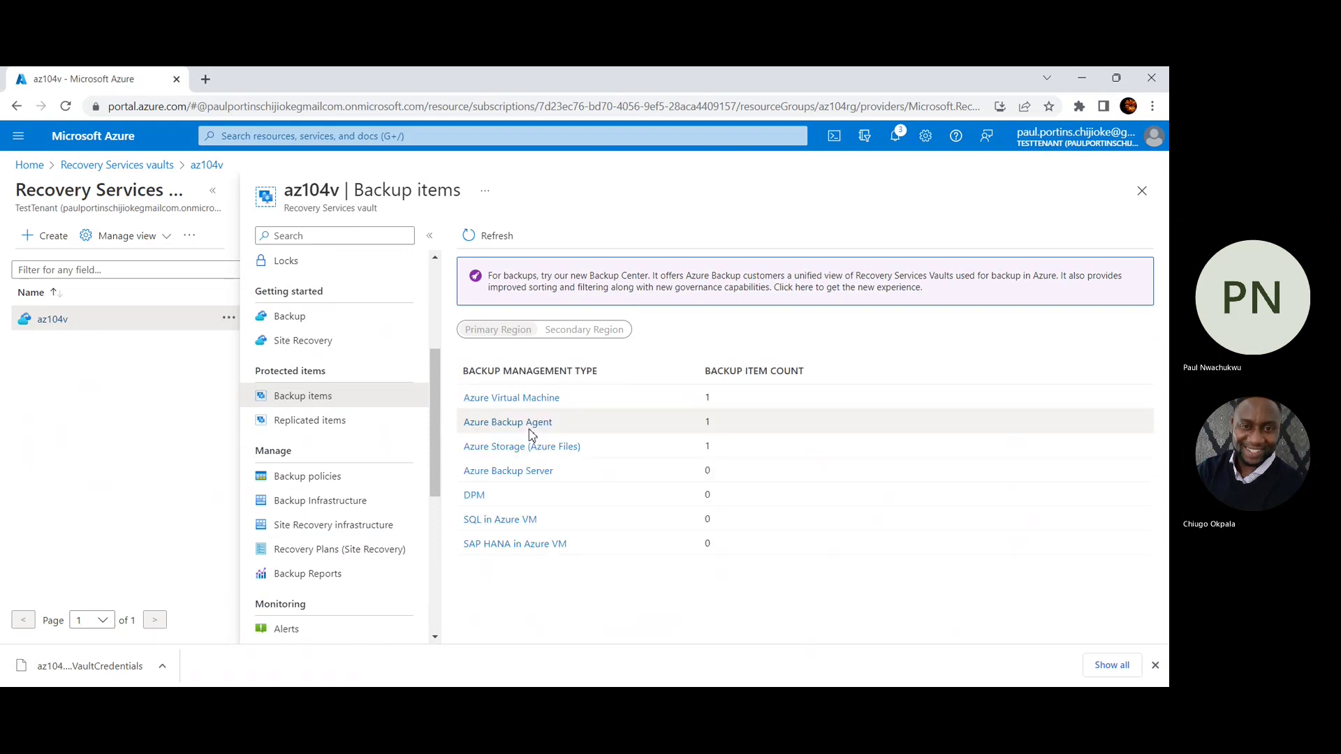
- Open the Azure Virtual Machine backup items and the actions menu for az104vm
{"action": "left_click", "coordinate": [533, 398]}
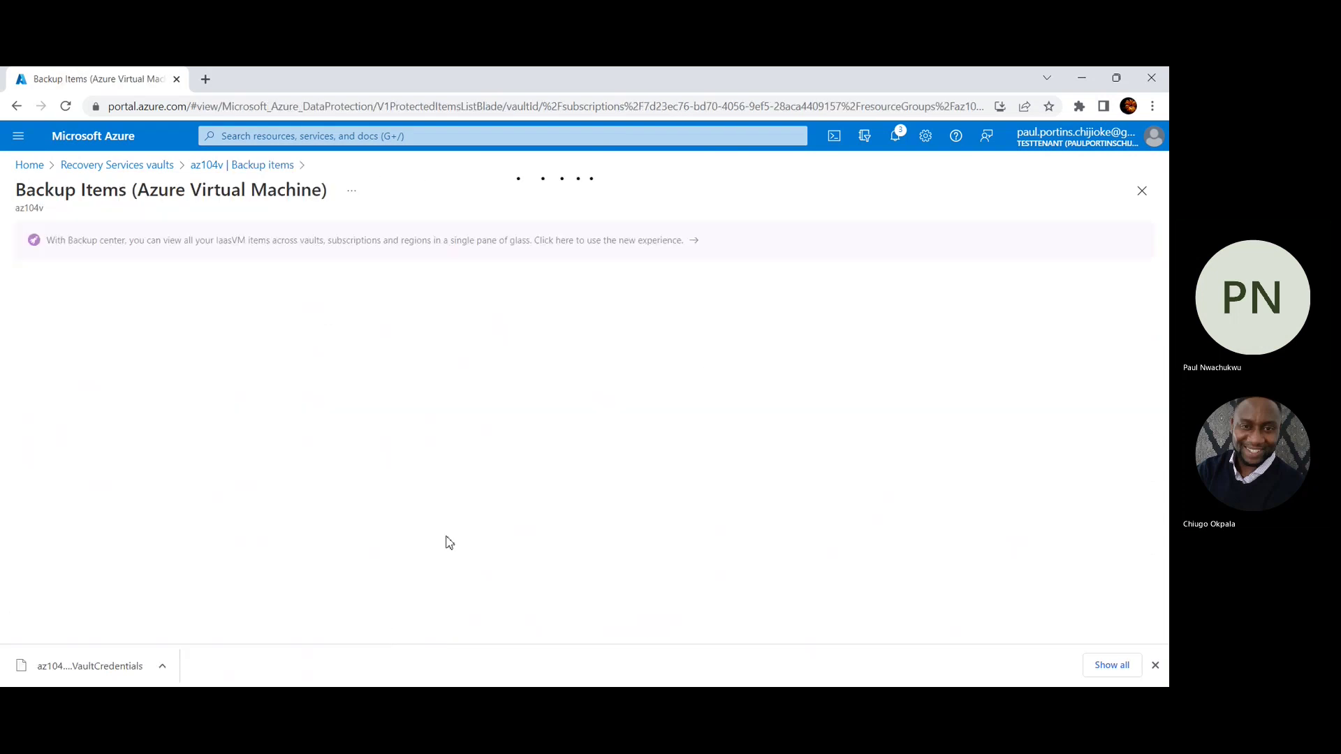
{"action": "left_click", "coordinate": [854, 523]}
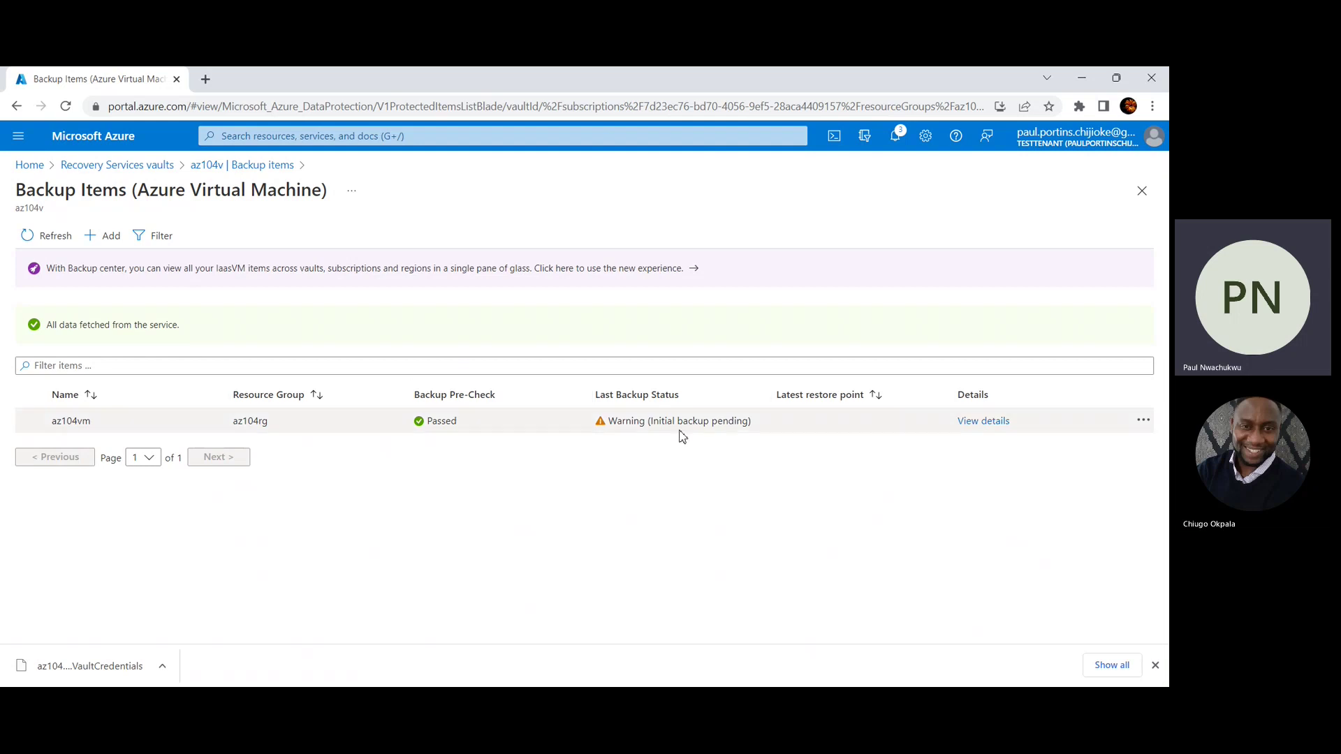
{"action": "left_click", "coordinate": [1143, 421]}
- Run Backup now on az104vm, retaining the backup until 12/12/2022
{"action": "left_click", "coordinate": [1057, 438]}
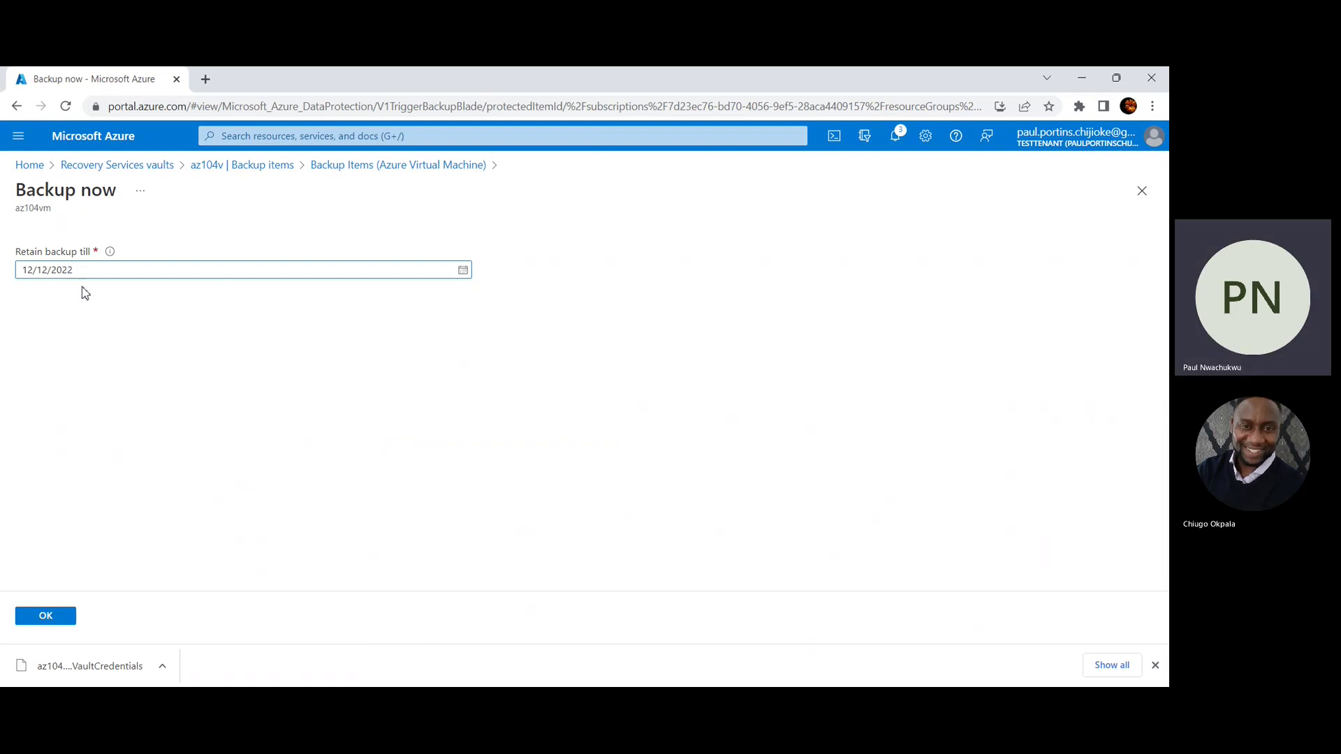
{"action": "left_click", "coordinate": [49, 609]}
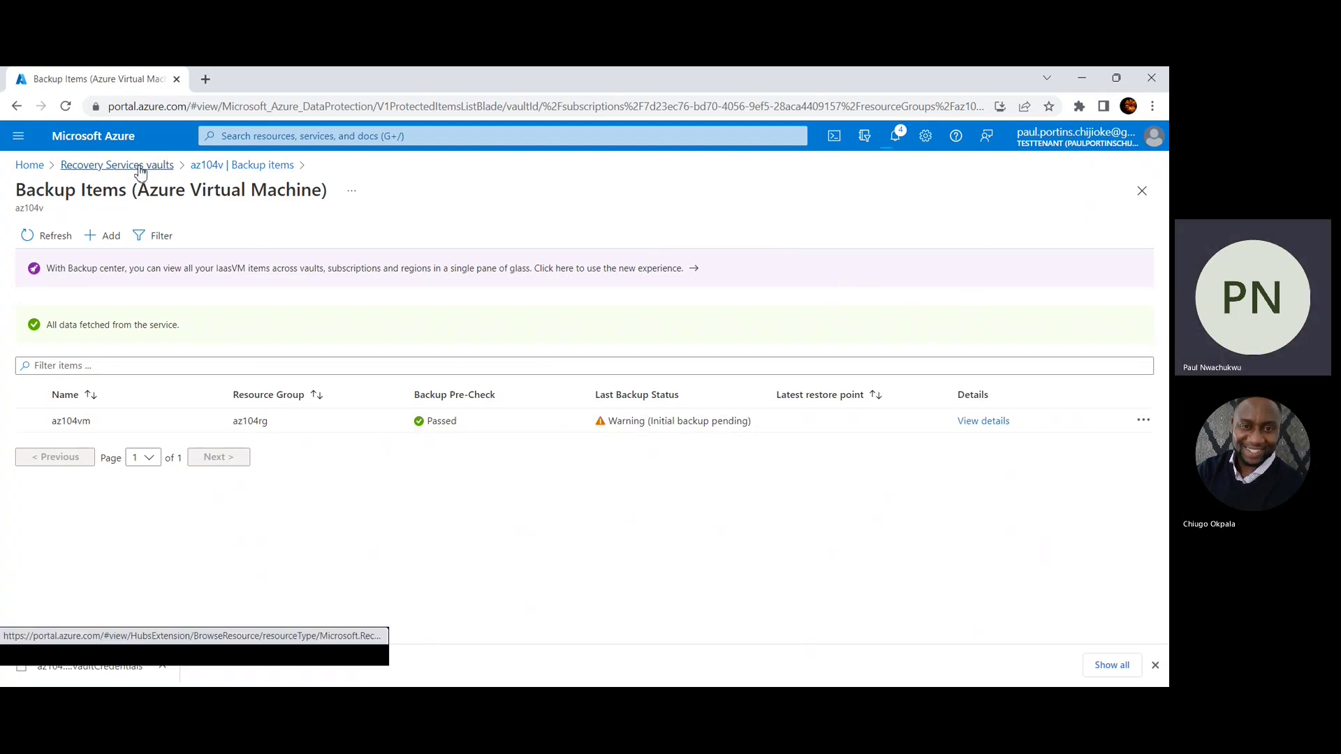
- Open az104v's Backup Jobs and refresh until the az104vm Backup job shows In progress
{"action": "left_click", "coordinate": [237, 165]}
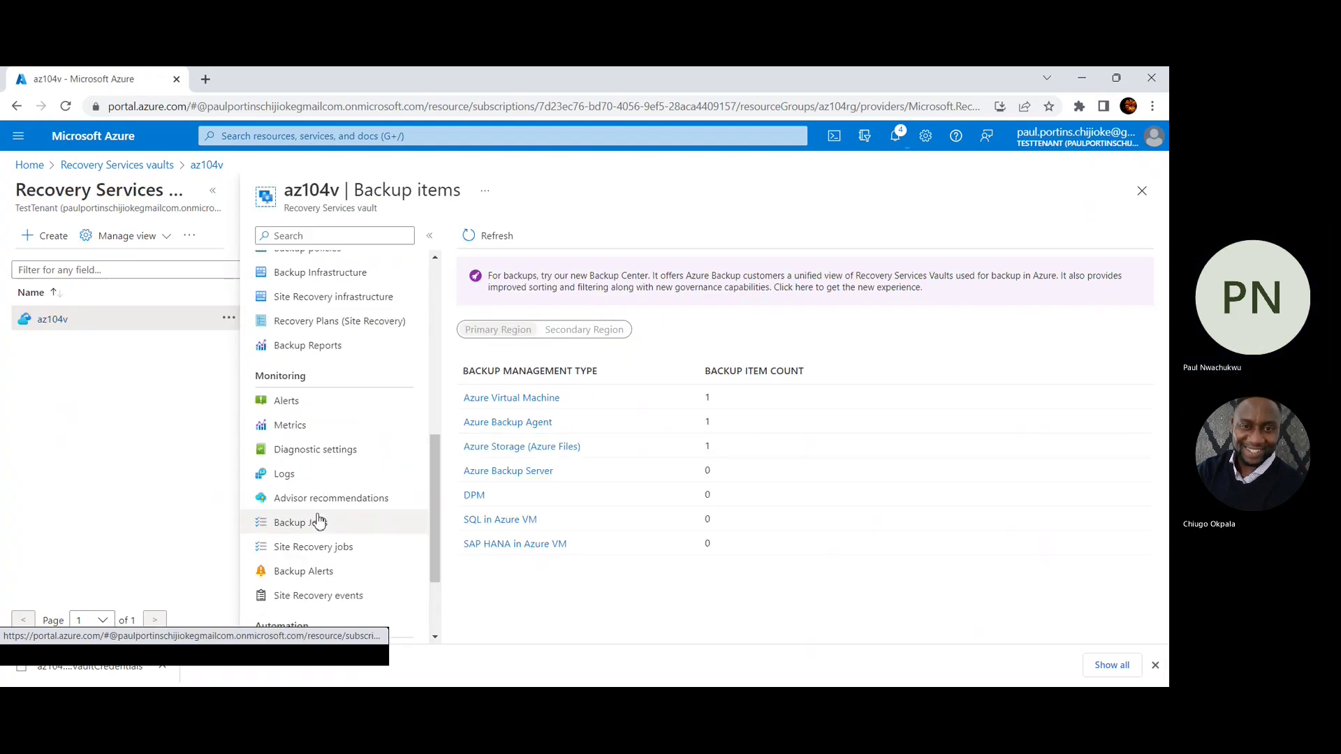
{"action": "left_click", "coordinate": [318, 522]}
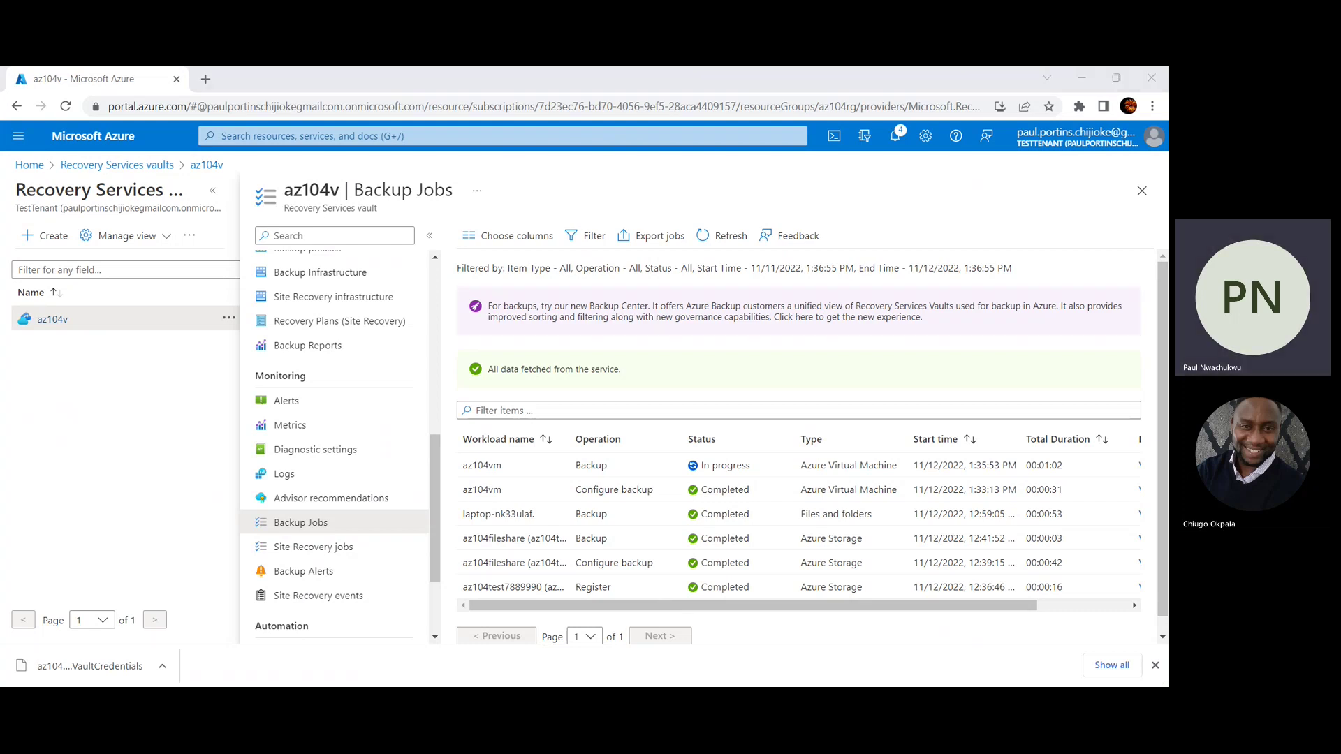
{"action": "left_click", "coordinate": [712, 237]}
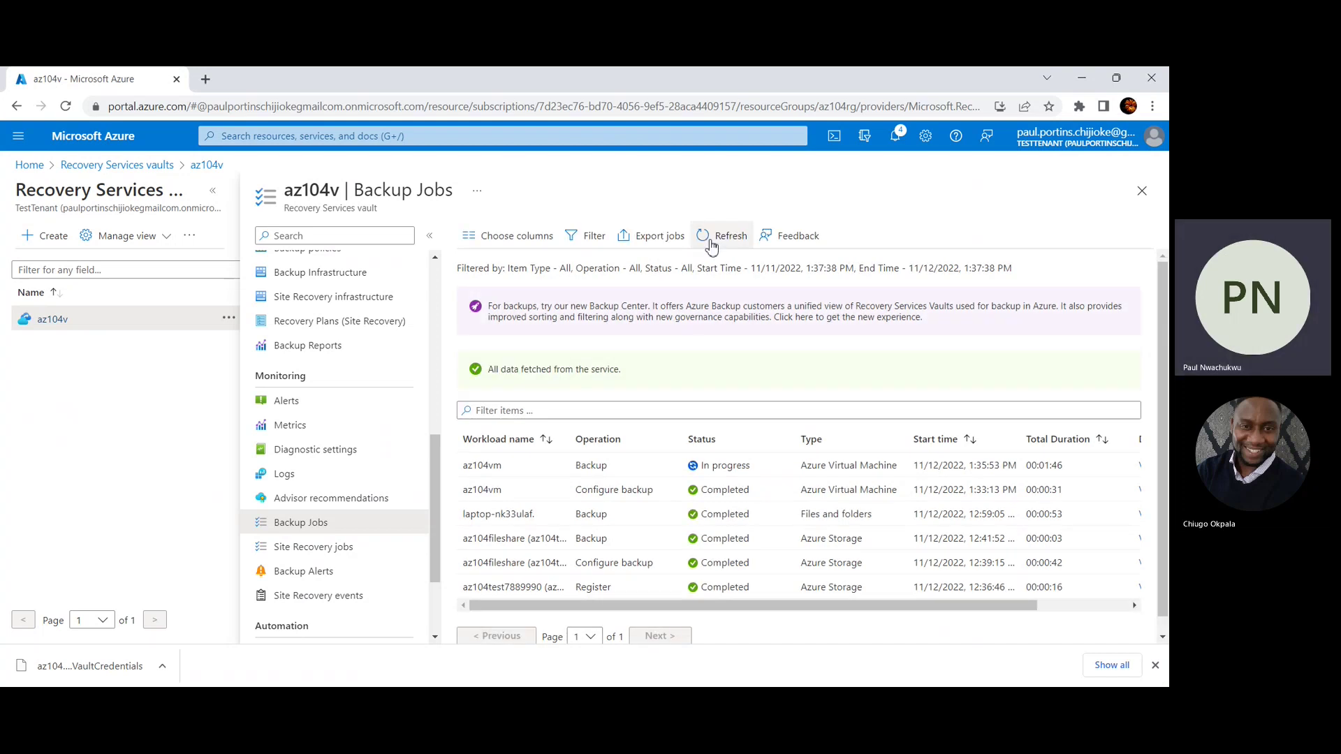
{"action": "left_click", "coordinate": [712, 241]}
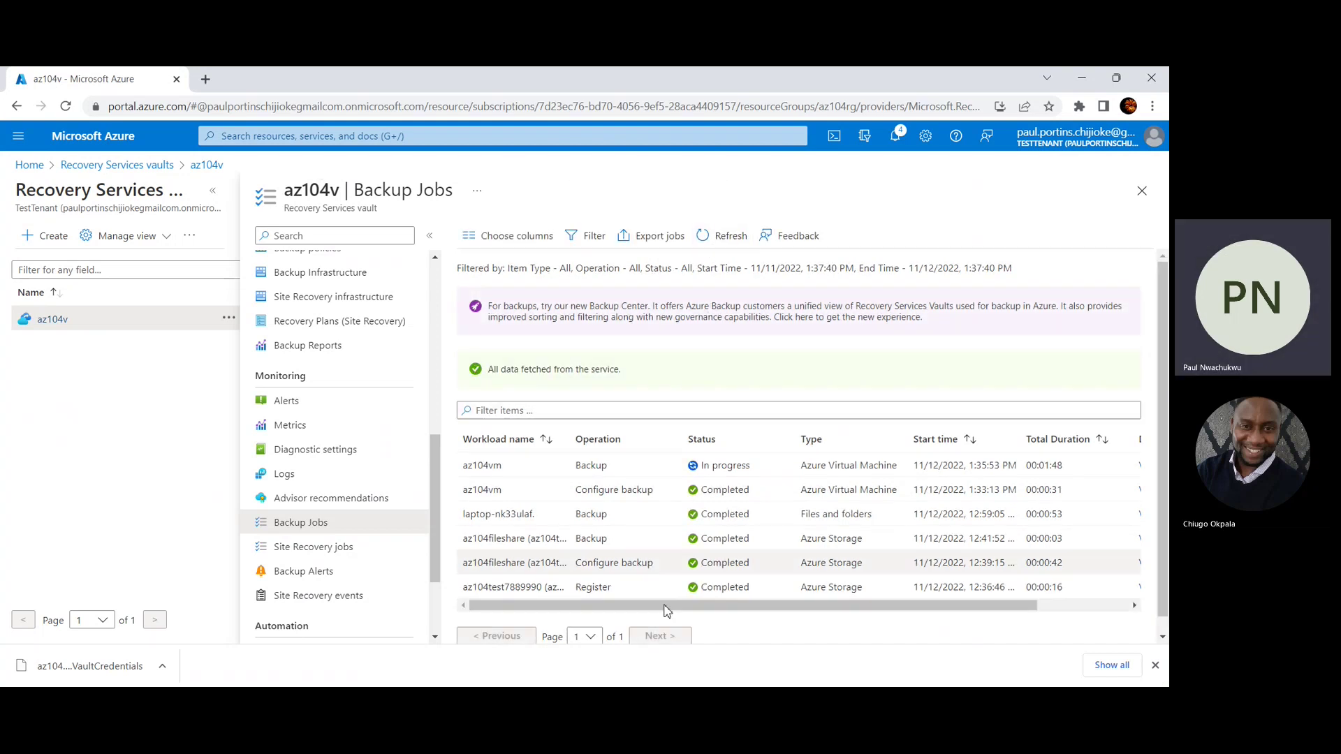
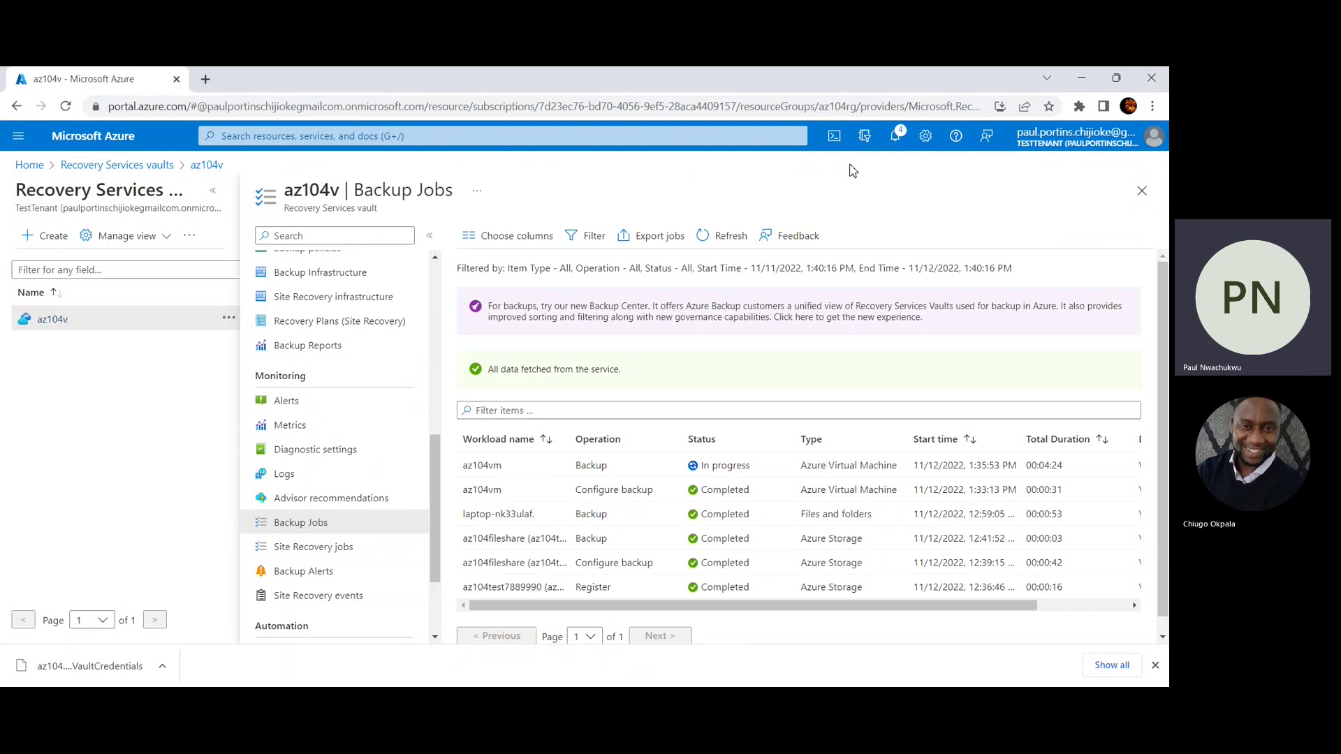
{"action": "left_click", "coordinate": [896, 137]}
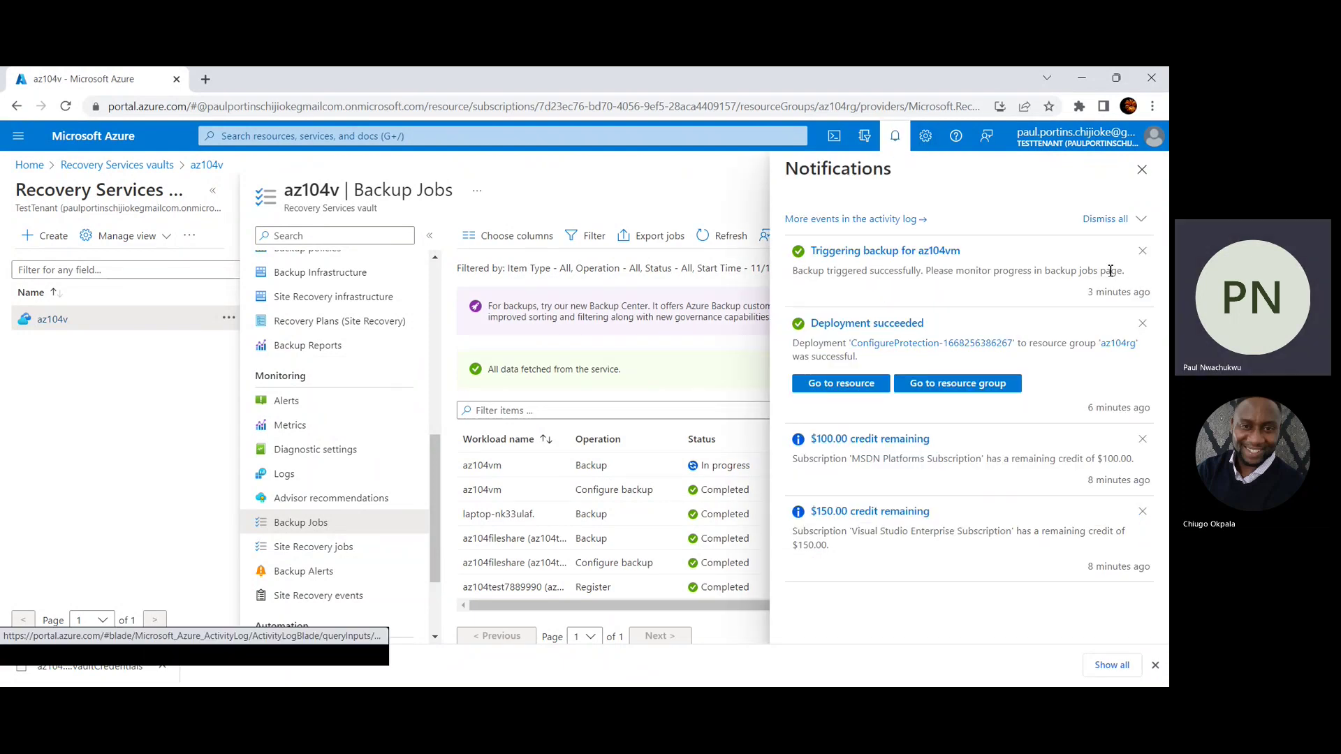
{"action": "left_click", "coordinate": [1142, 170]}
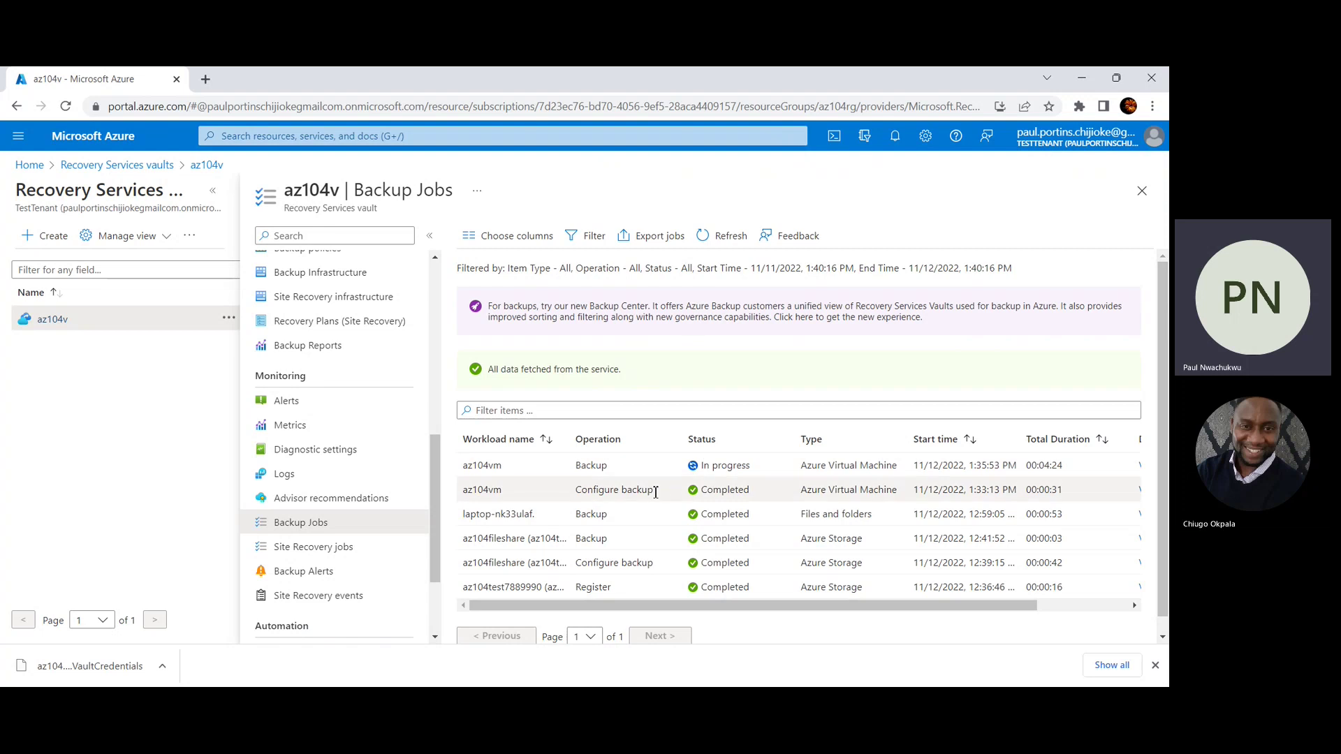
{"action": "left_click", "coordinate": [728, 235]}
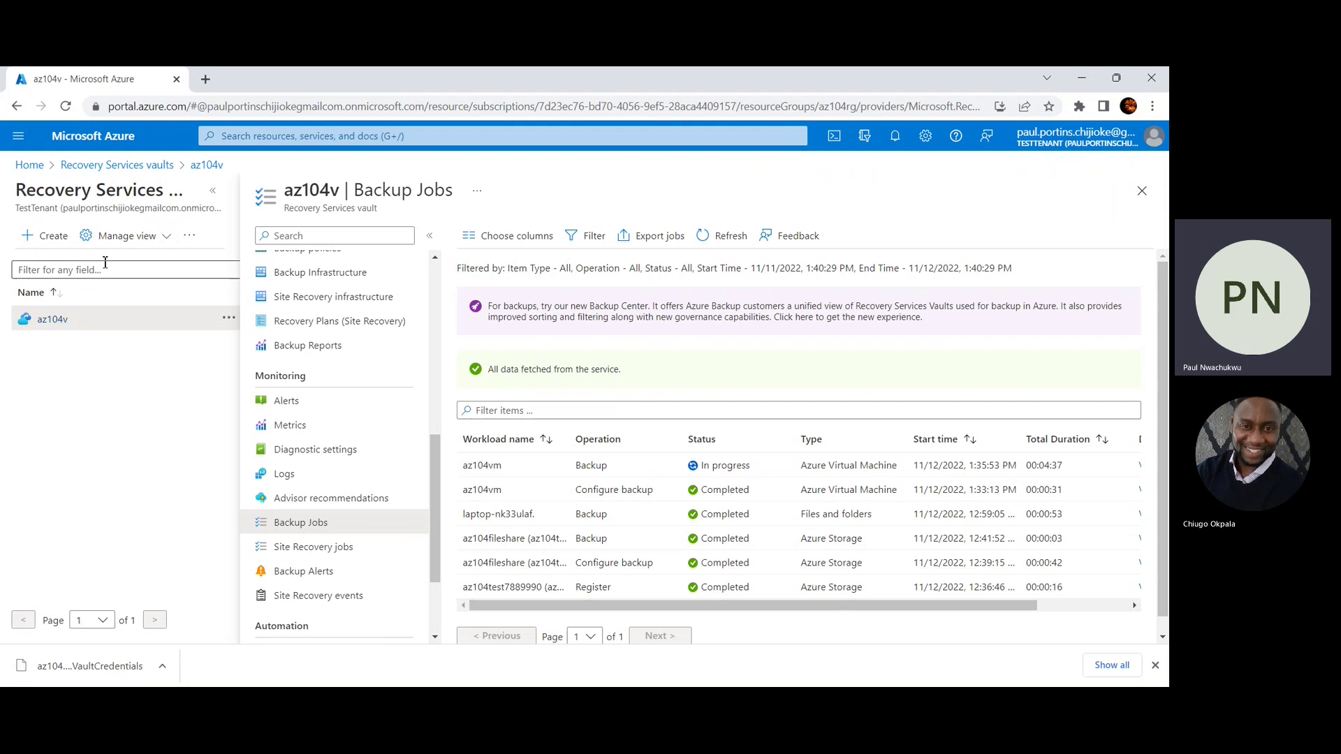
{"action": "scroll", "coordinate": [352, 462], "scroll_direction": "up", "scroll_amount": 6}
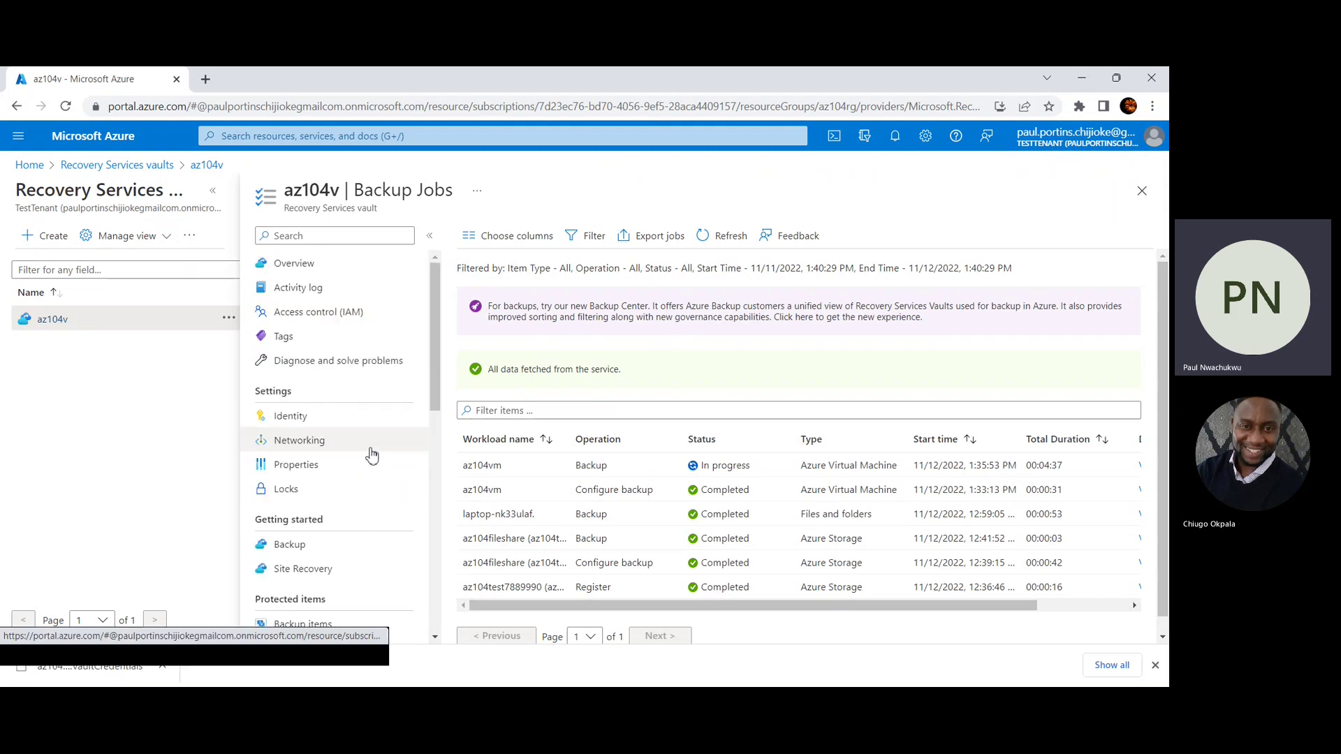
{"action": "scroll", "coordinate": [351, 474], "scroll_direction": "down", "scroll_amount": 1}
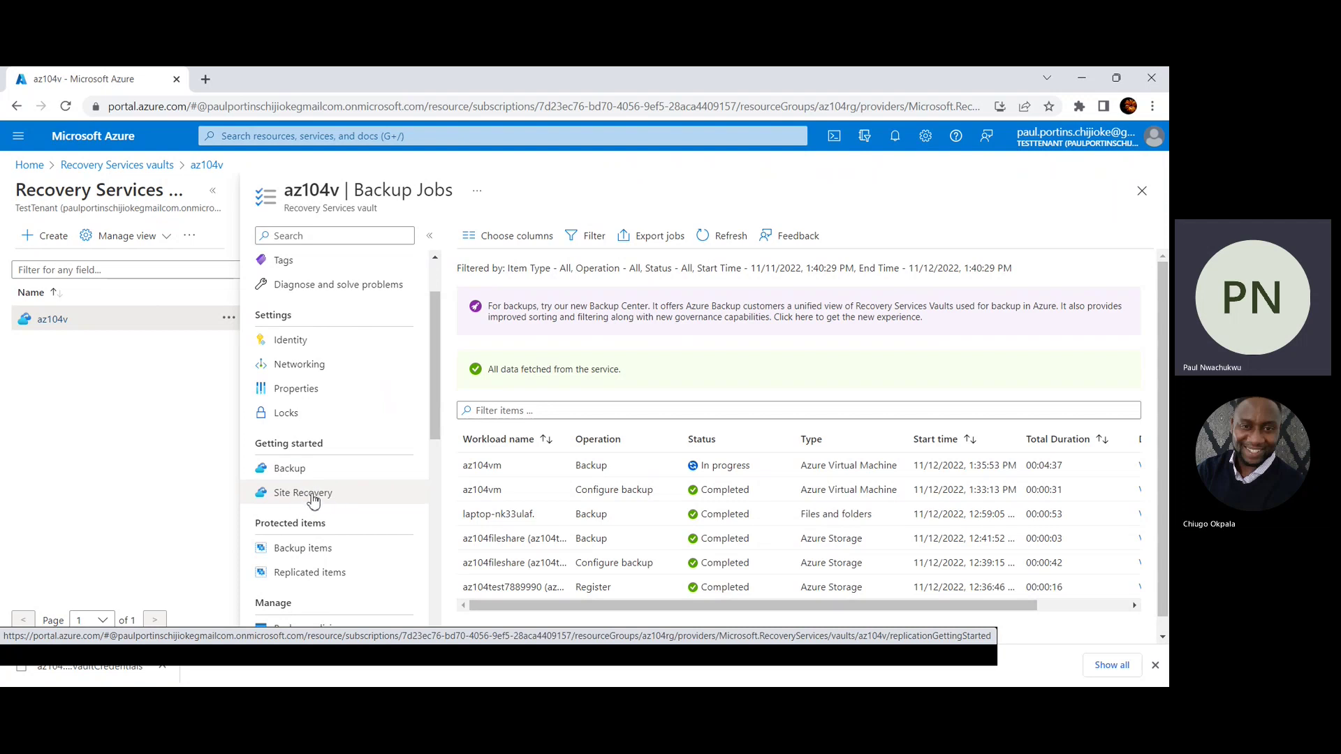
- Open the az104v vault's Site Recovery page and browse its Azure, VMware and Hyper-V protection options
{"action": "left_click", "coordinate": [297, 495]}
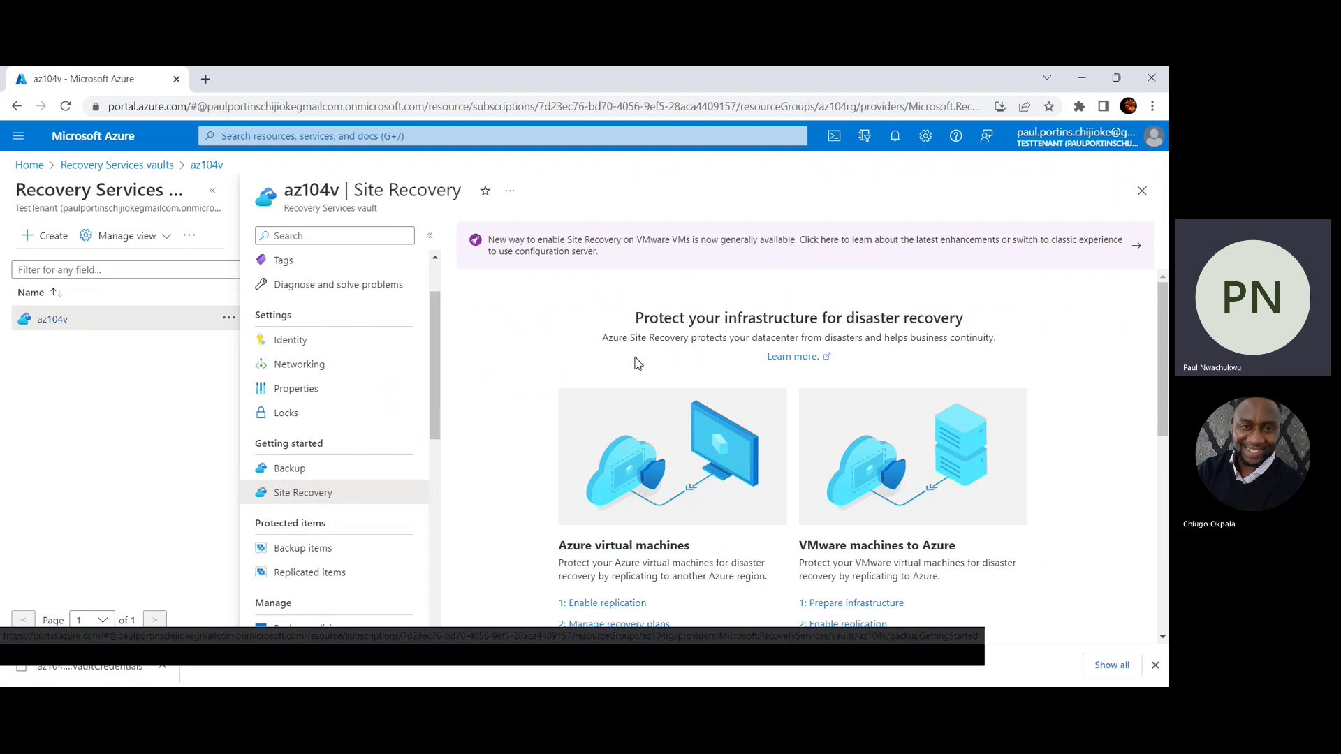
{"action": "scroll", "coordinate": [636, 366], "scroll_direction": "down", "scroll_amount": 3}
{"action": "scroll", "coordinate": [615, 349], "scroll_direction": "up", "scroll_amount": 4}
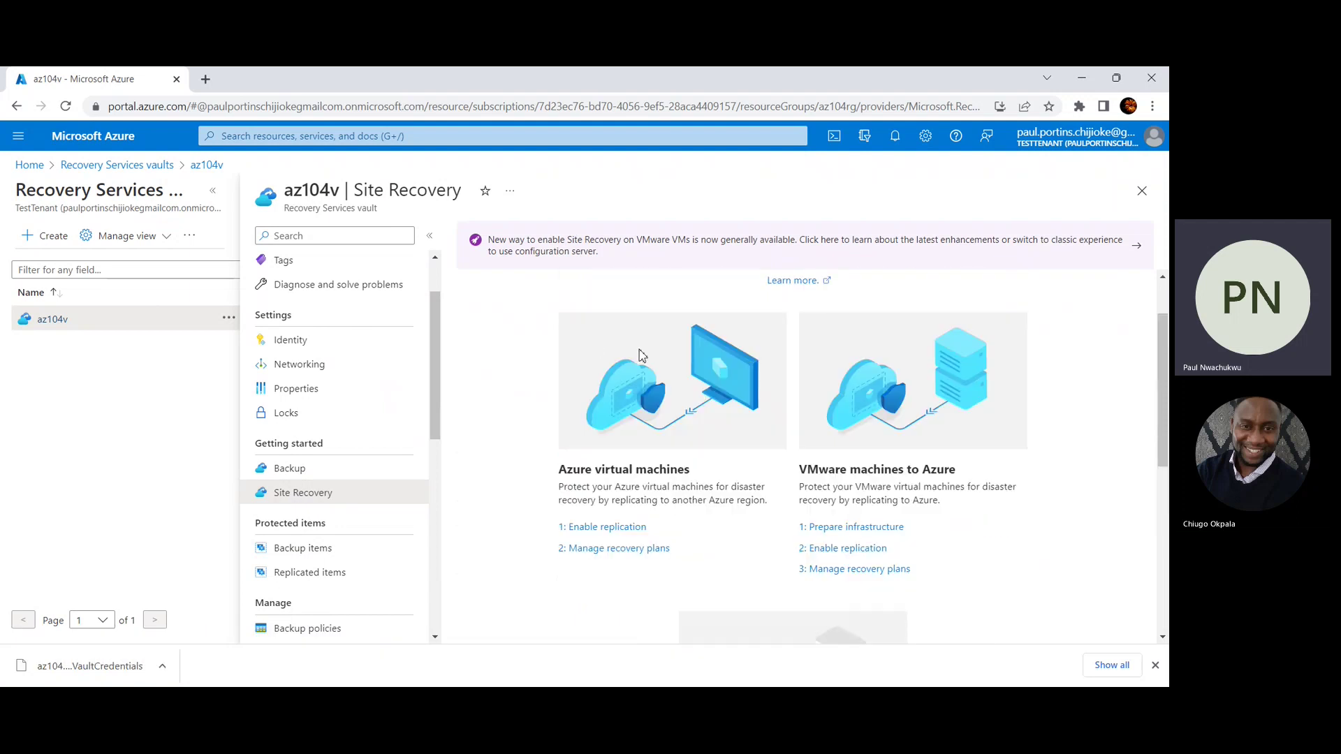
{"action": "scroll", "coordinate": [628, 380], "scroll_direction": "down", "scroll_amount": 2}
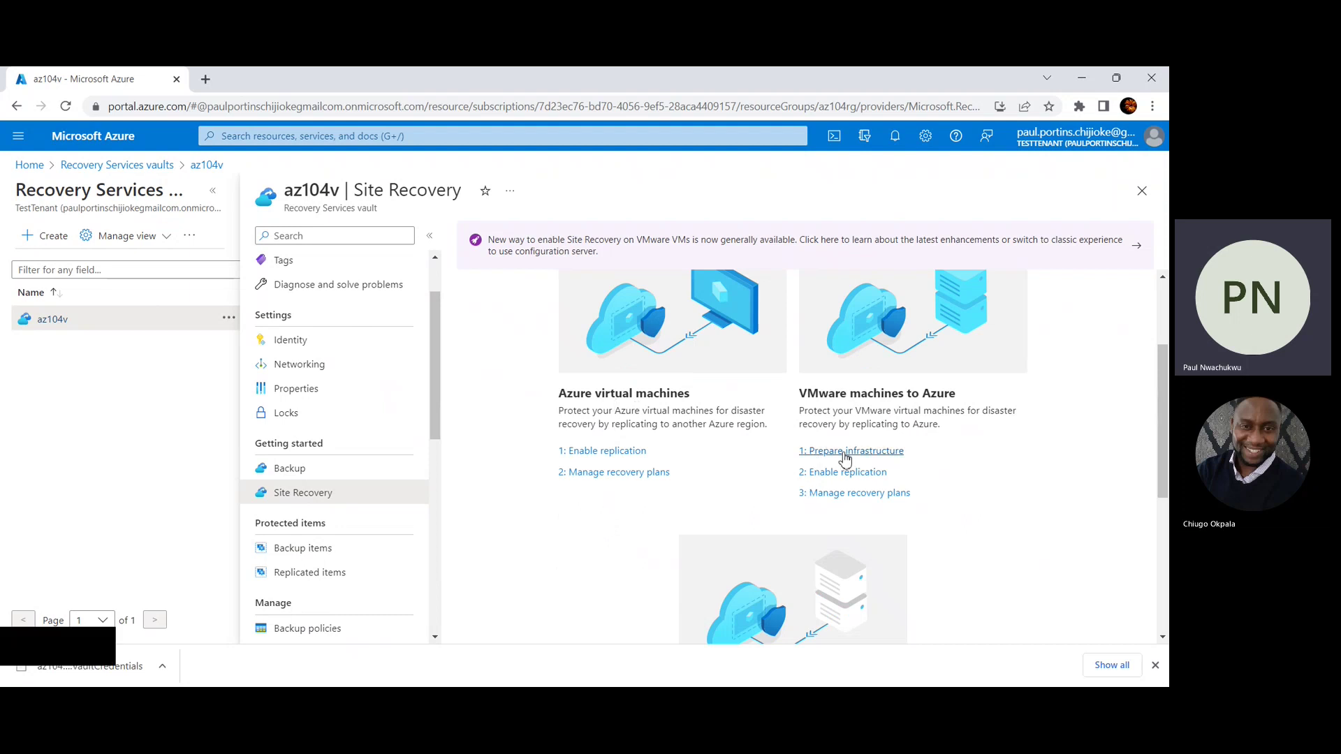
{"action": "scroll", "coordinate": [848, 471], "scroll_direction": "down", "scroll_amount": 4}
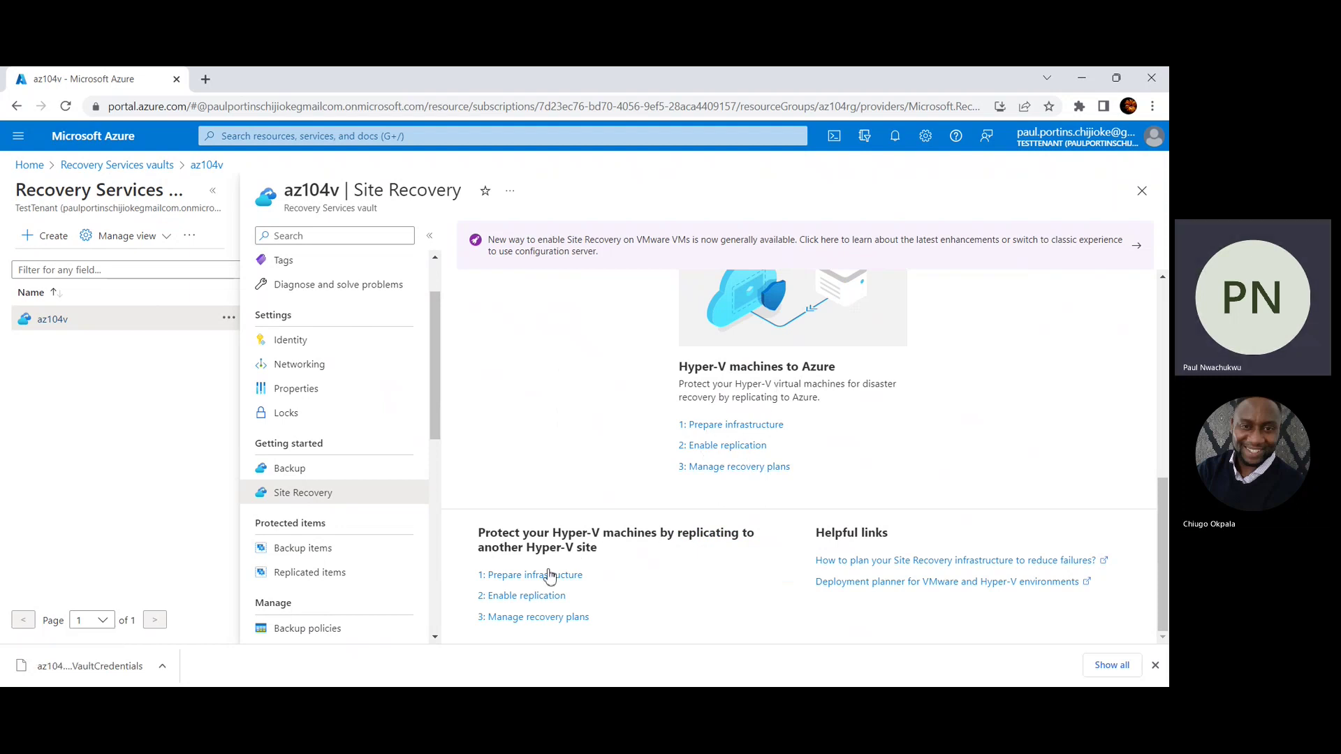
{"action": "scroll", "coordinate": [738, 569], "scroll_direction": "up", "scroll_amount": 1}
{"action": "scroll", "coordinate": [738, 569], "scroll_direction": "up", "scroll_amount": 2}
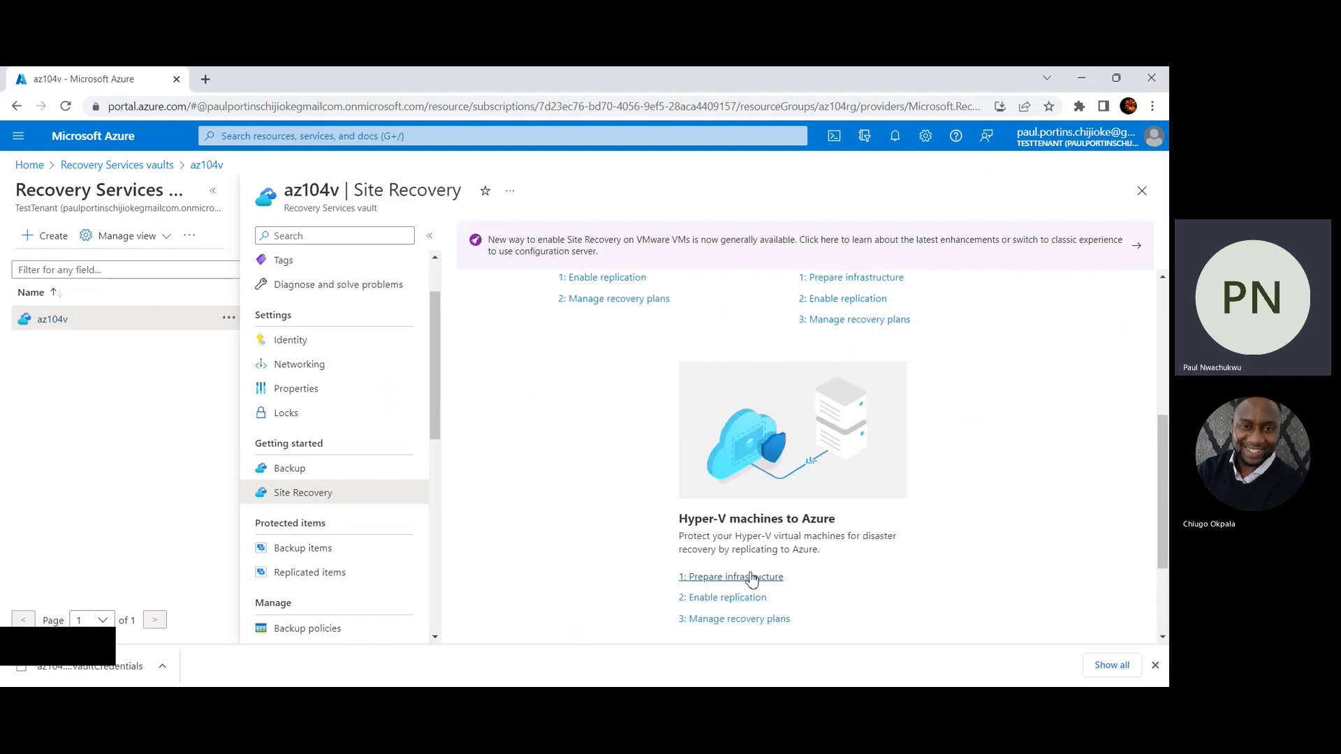
{"action": "scroll", "coordinate": [742, 581], "scroll_direction": "down", "scroll_amount": 3}
{"action": "scroll", "coordinate": [742, 580], "scroll_direction": "up", "scroll_amount": 10}
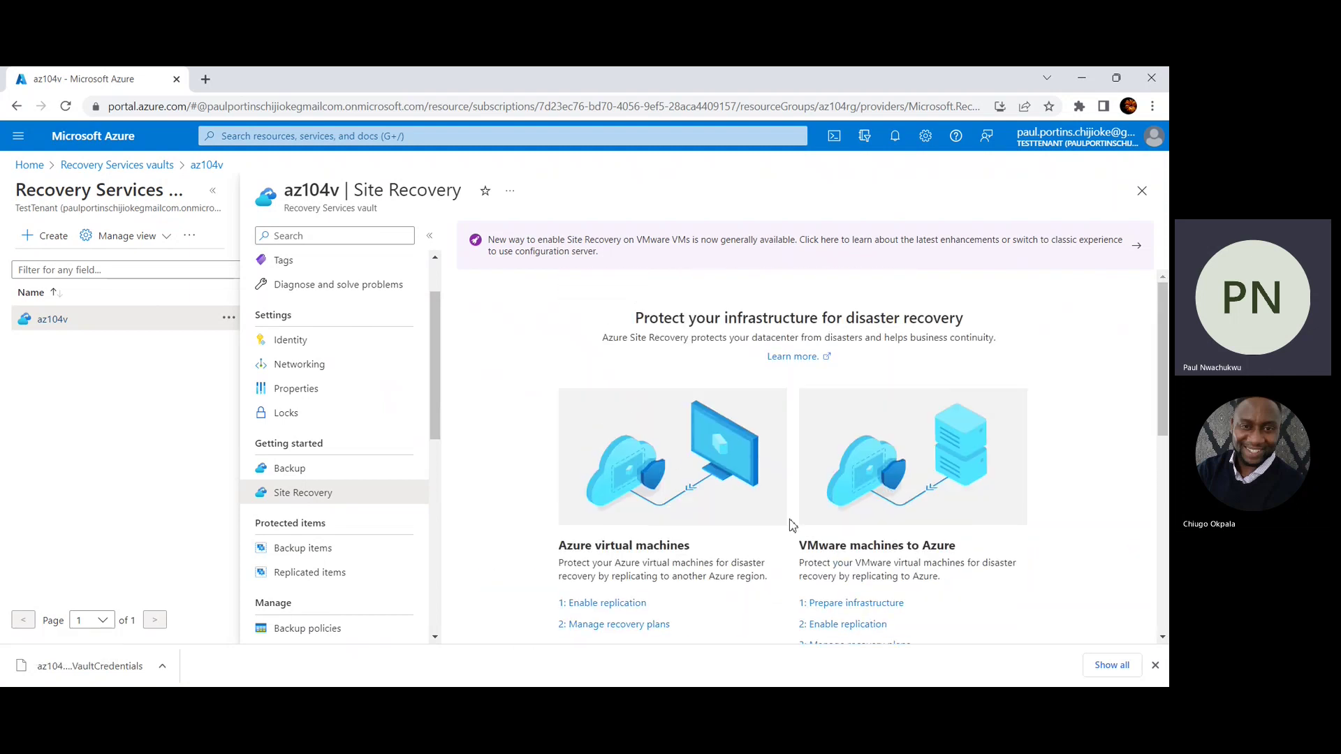
{"action": "scroll", "coordinate": [792, 525], "scroll_direction": "down", "scroll_amount": 2}
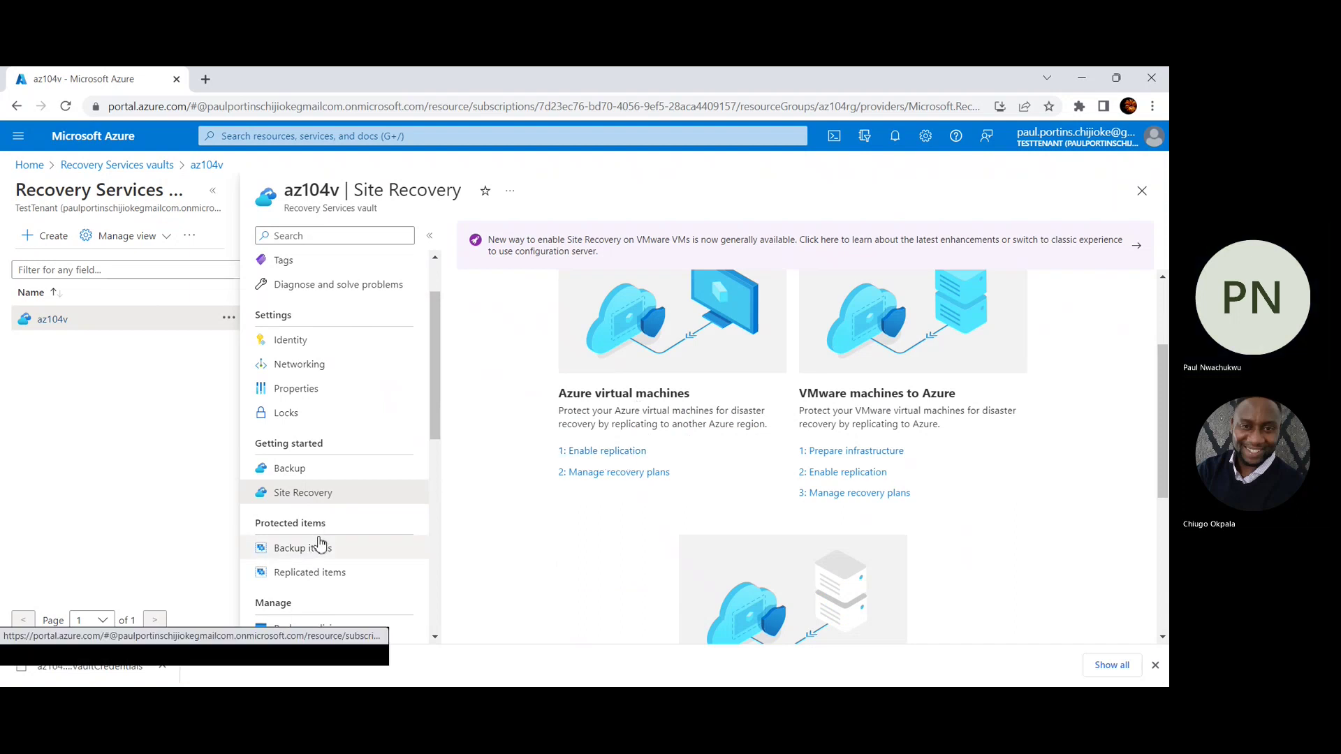
{"action": "scroll", "coordinate": [325, 541], "scroll_direction": "down", "scroll_amount": 5}
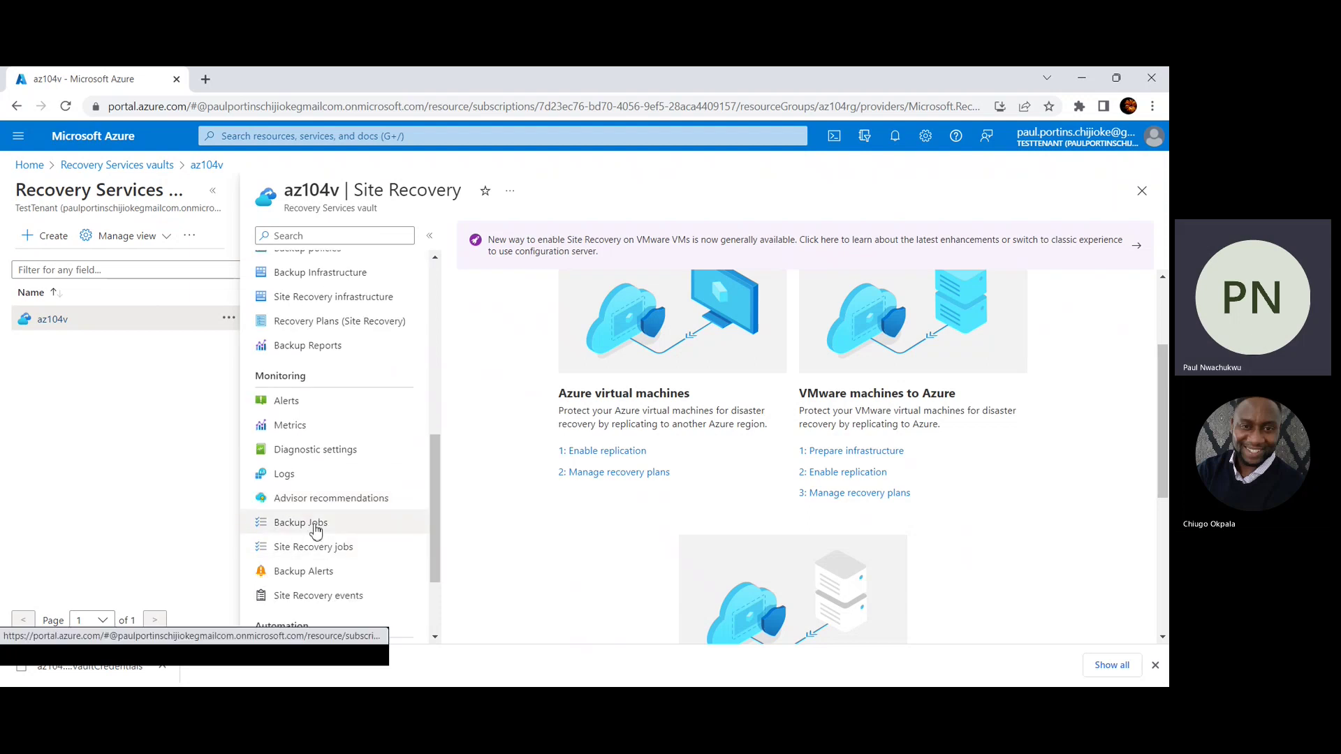
- Refresh the vault's Backup Jobs list, reload the portal, and return to the Site Recovery page
{"action": "left_click", "coordinate": [314, 525]}
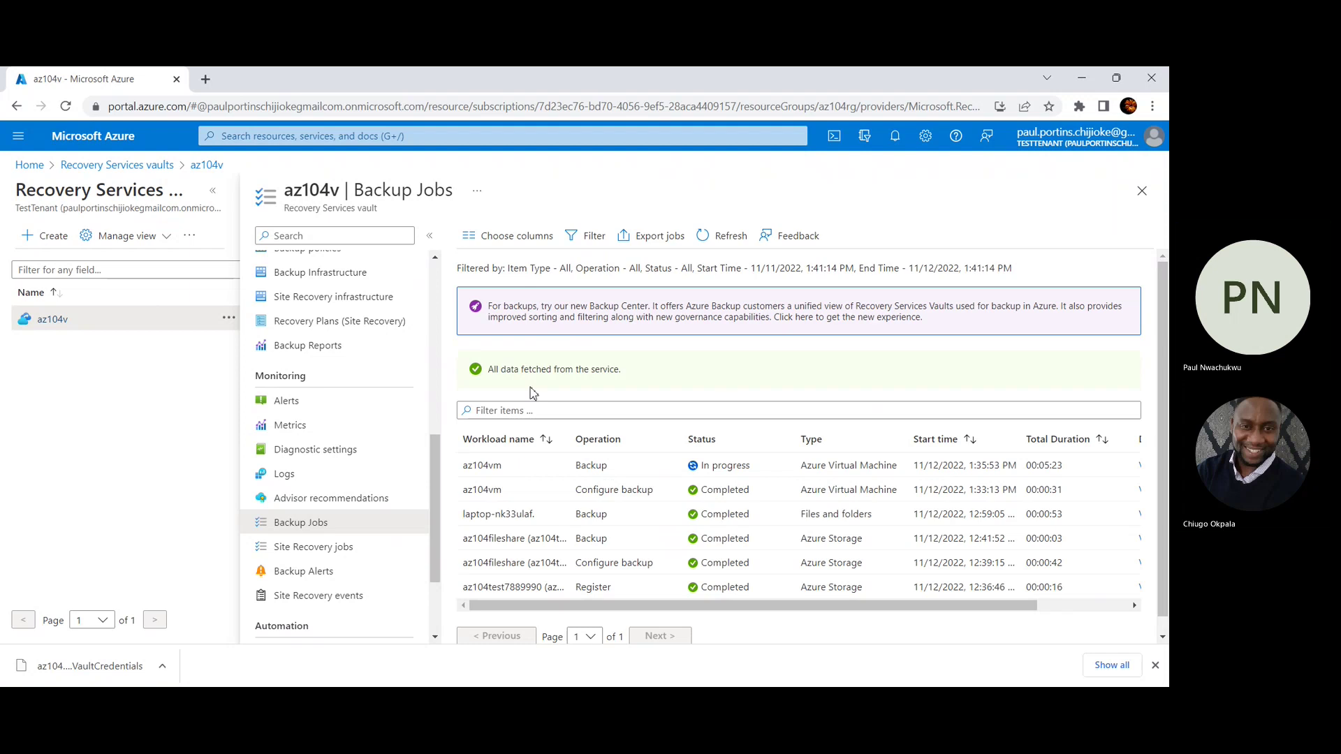
{"action": "left_click", "coordinate": [745, 239]}
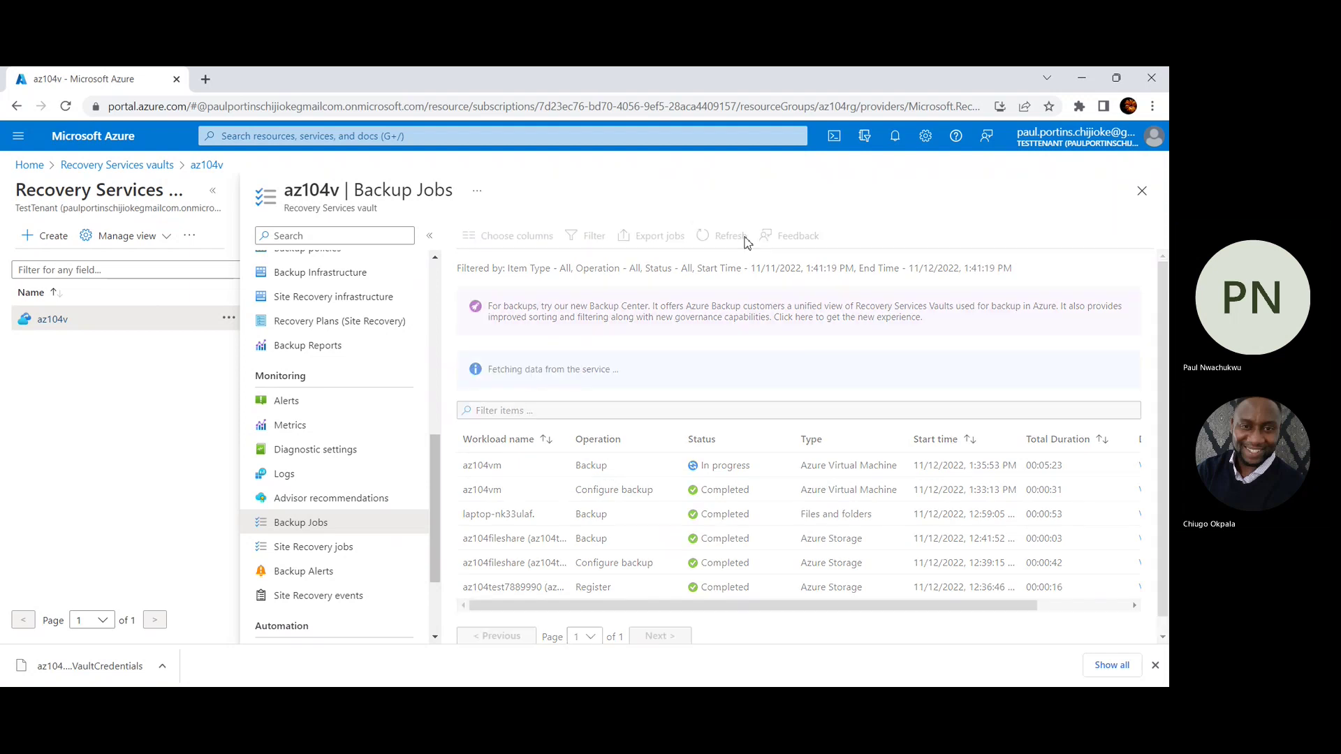
{"action": "left_click", "coordinate": [66, 107]}
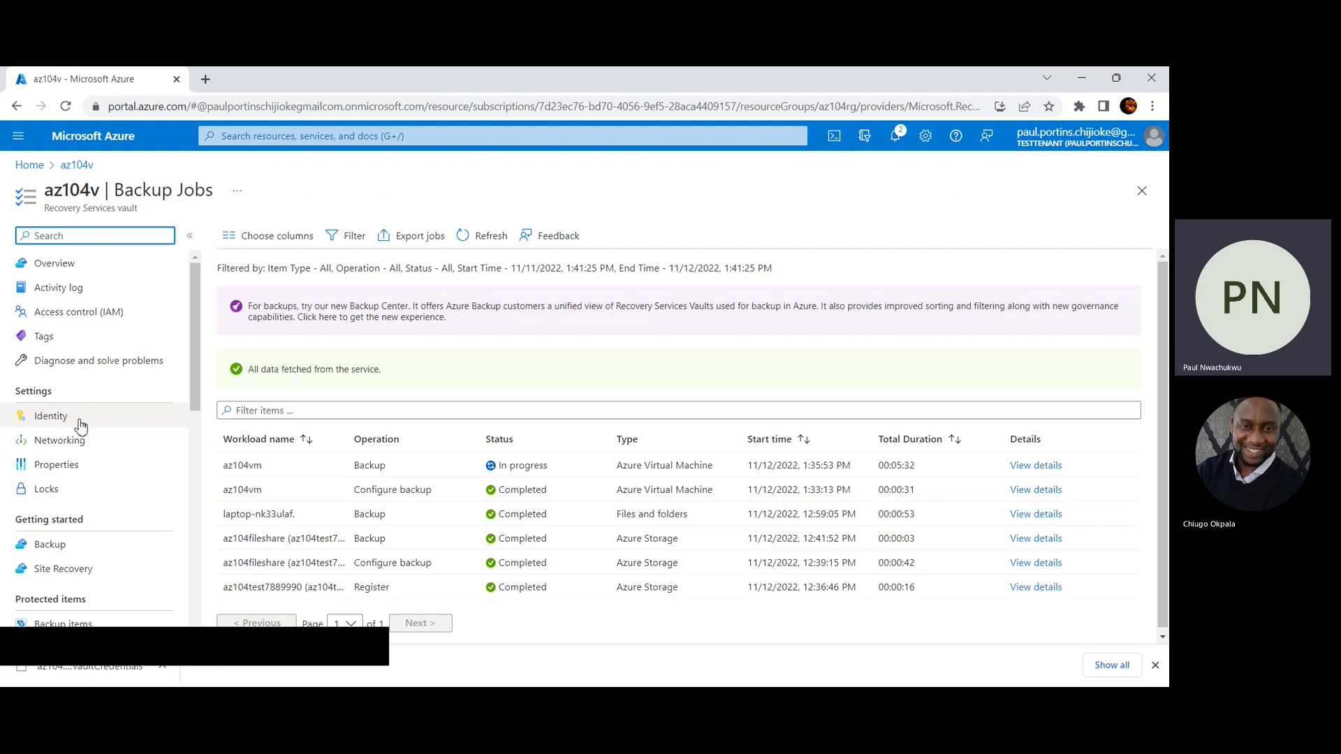
{"action": "left_click", "coordinate": [105, 575]}
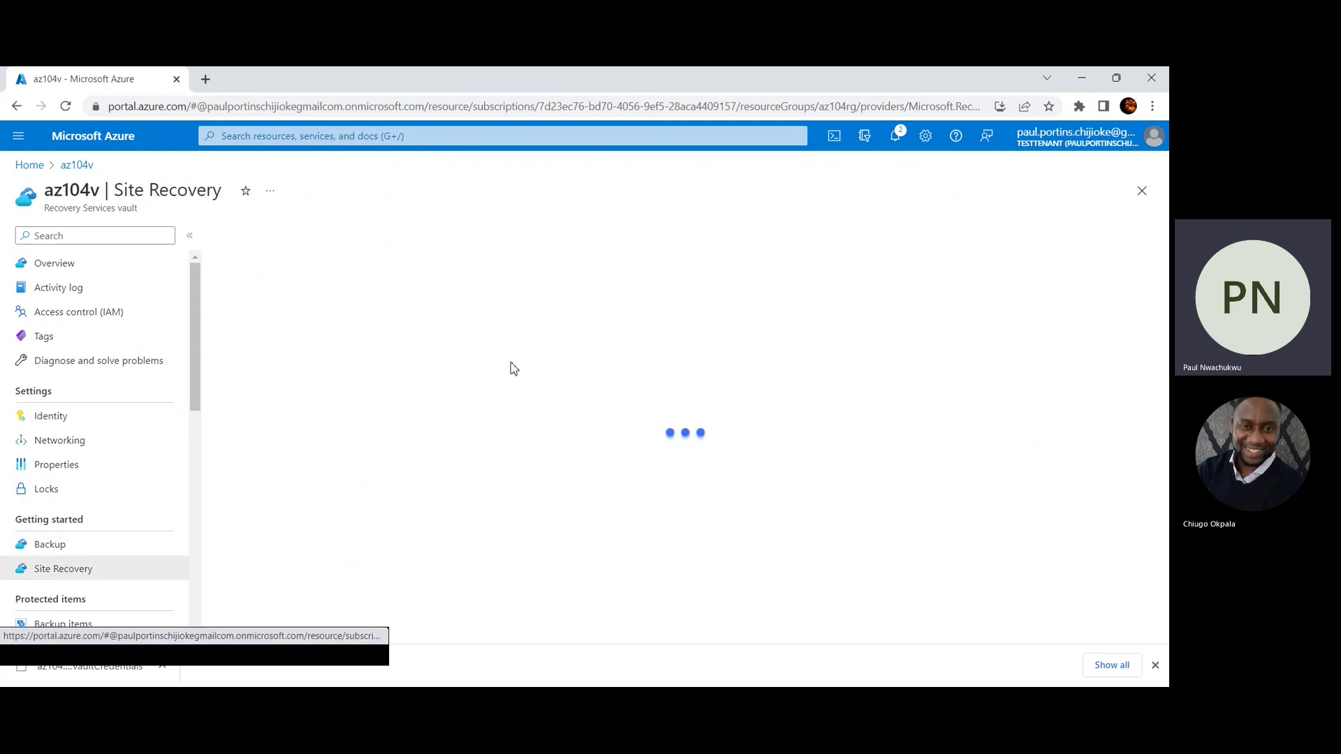
{"action": "scroll", "coordinate": [500, 443], "scroll_direction": "down", "scroll_amount": 1}
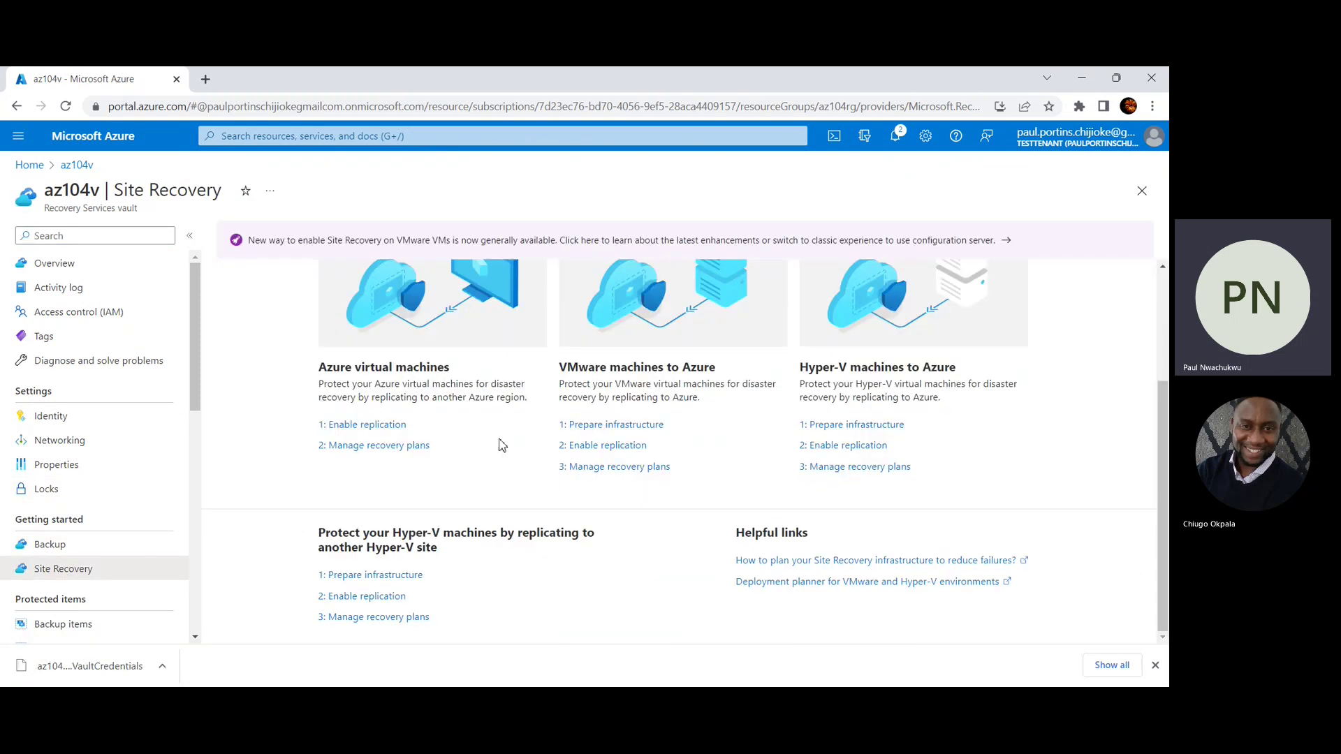
- Start enabling replication for Azure virtual machines with az104rg as the source resource group
{"action": "left_click", "coordinate": [395, 426]}
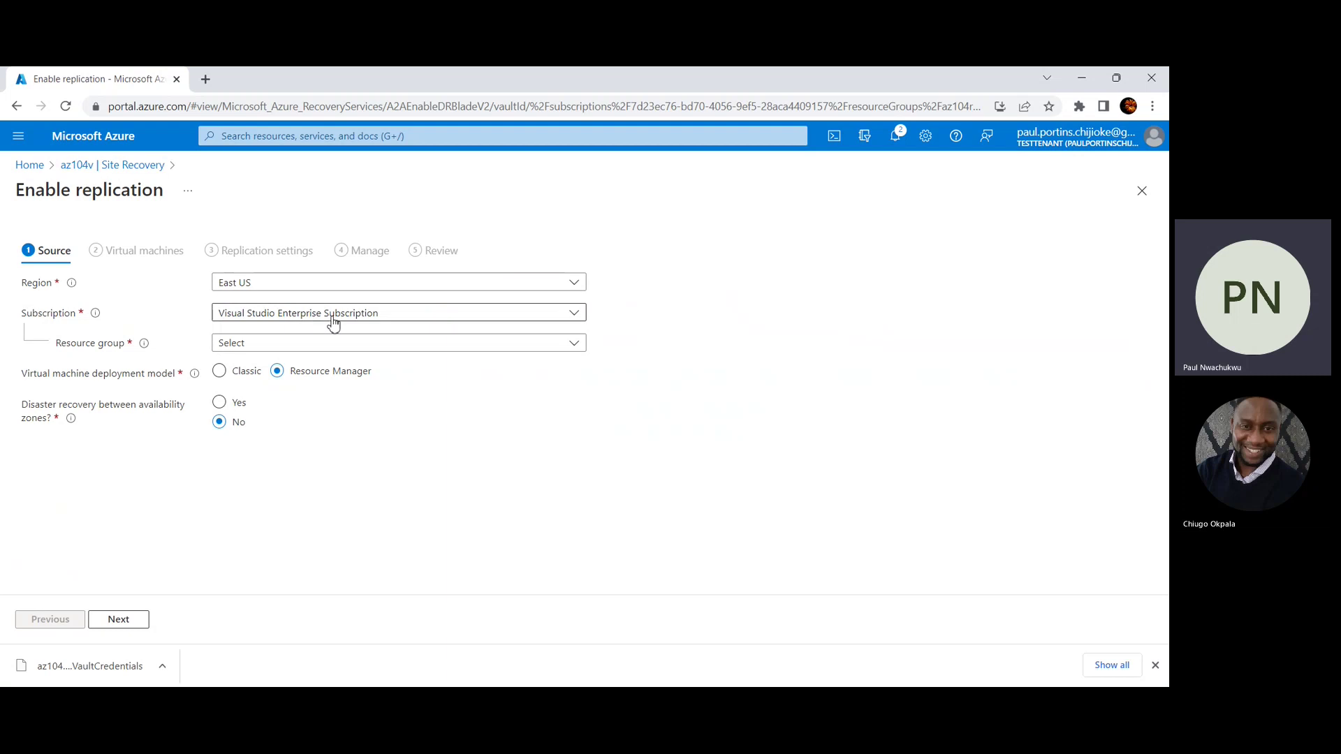
{"action": "left_click", "coordinate": [260, 350]}
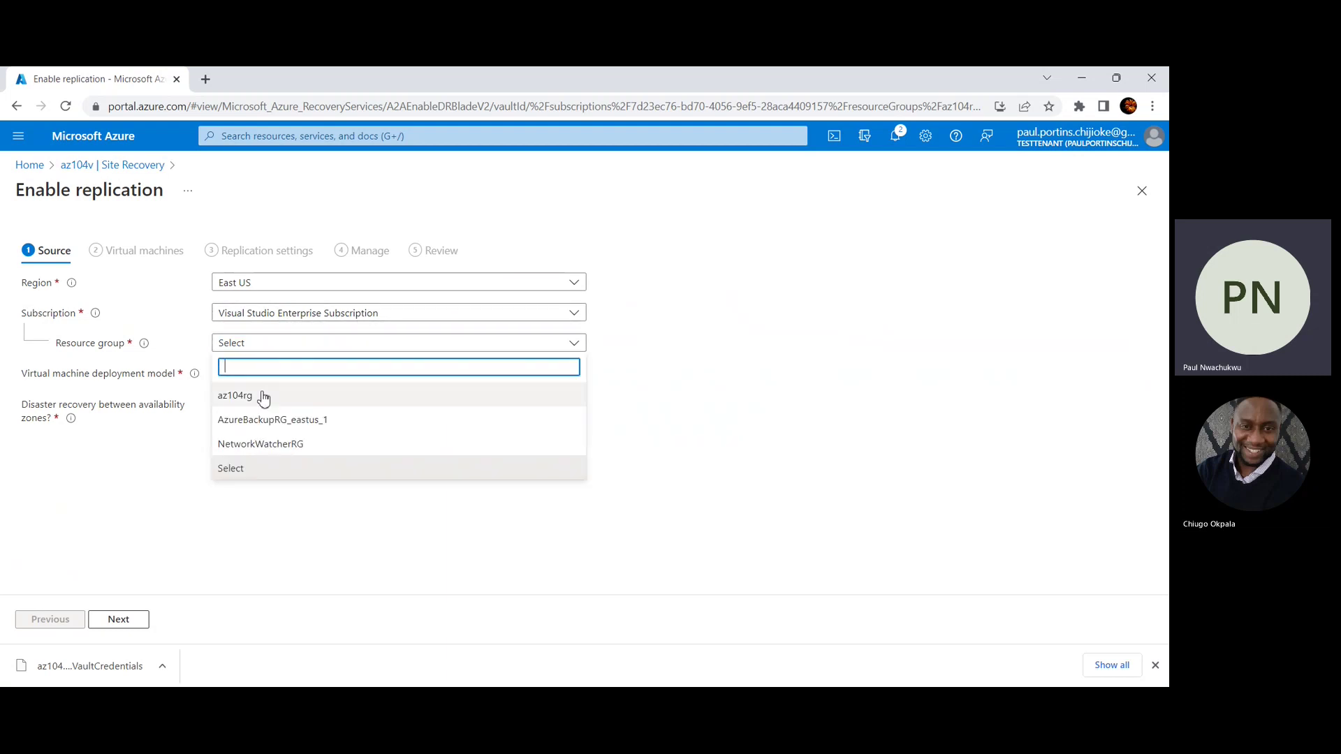
{"action": "left_click", "coordinate": [262, 394]}
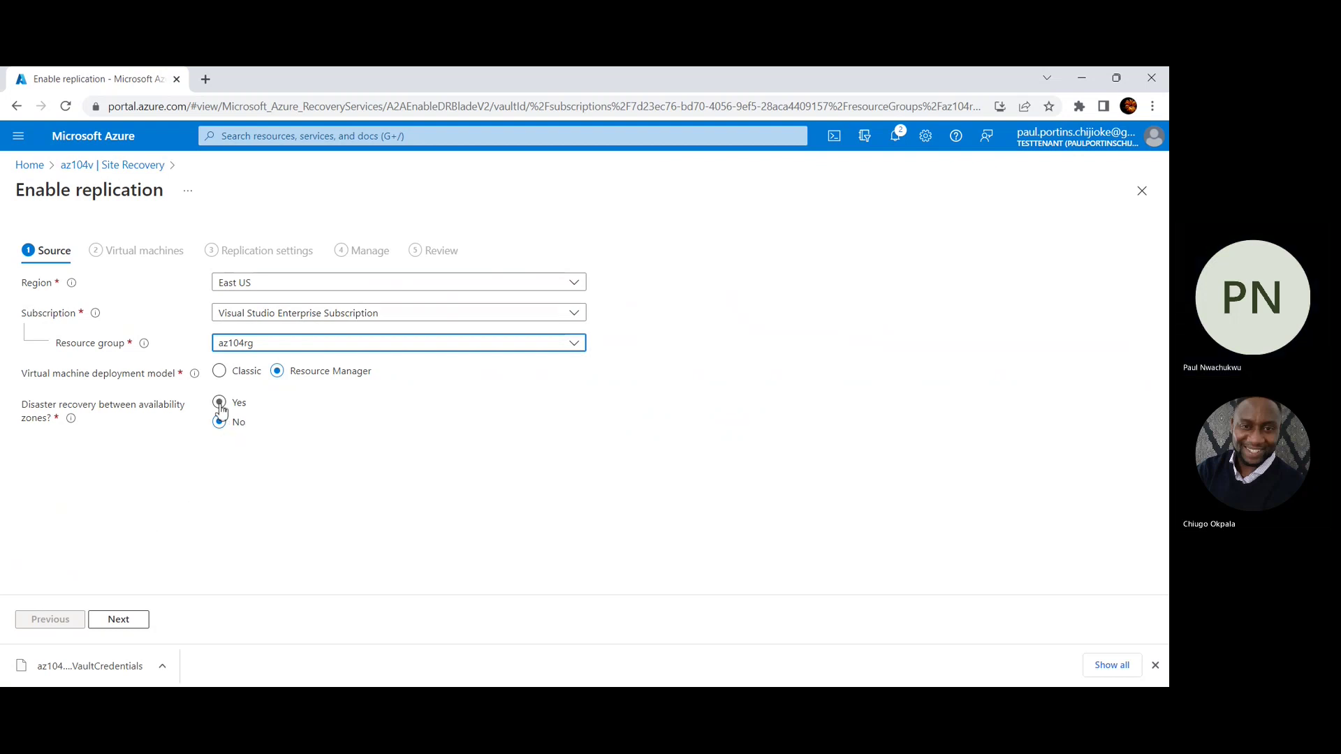
- Turn on disaster recovery between availability zones using zone 2, then advance to Virtual machines
{"action": "left_click", "coordinate": [221, 409]}
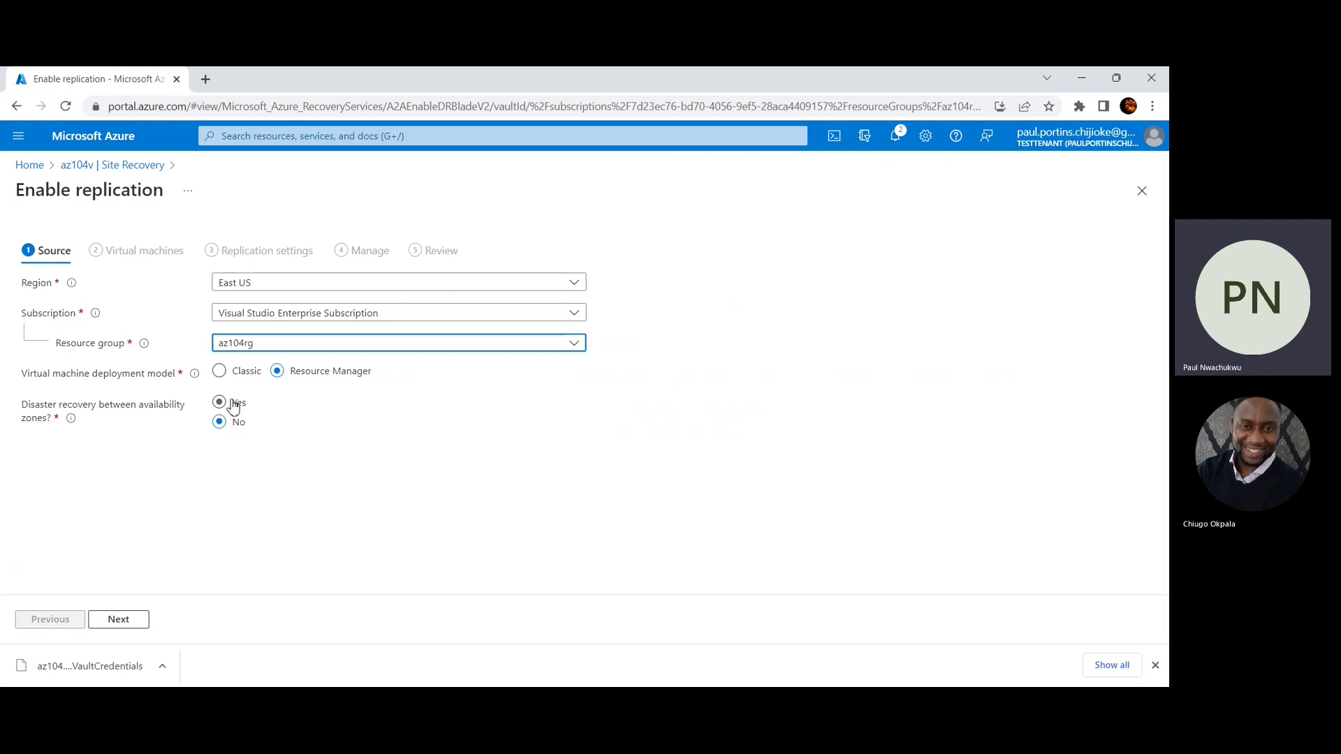
{"action": "left_click", "coordinate": [234, 405]}
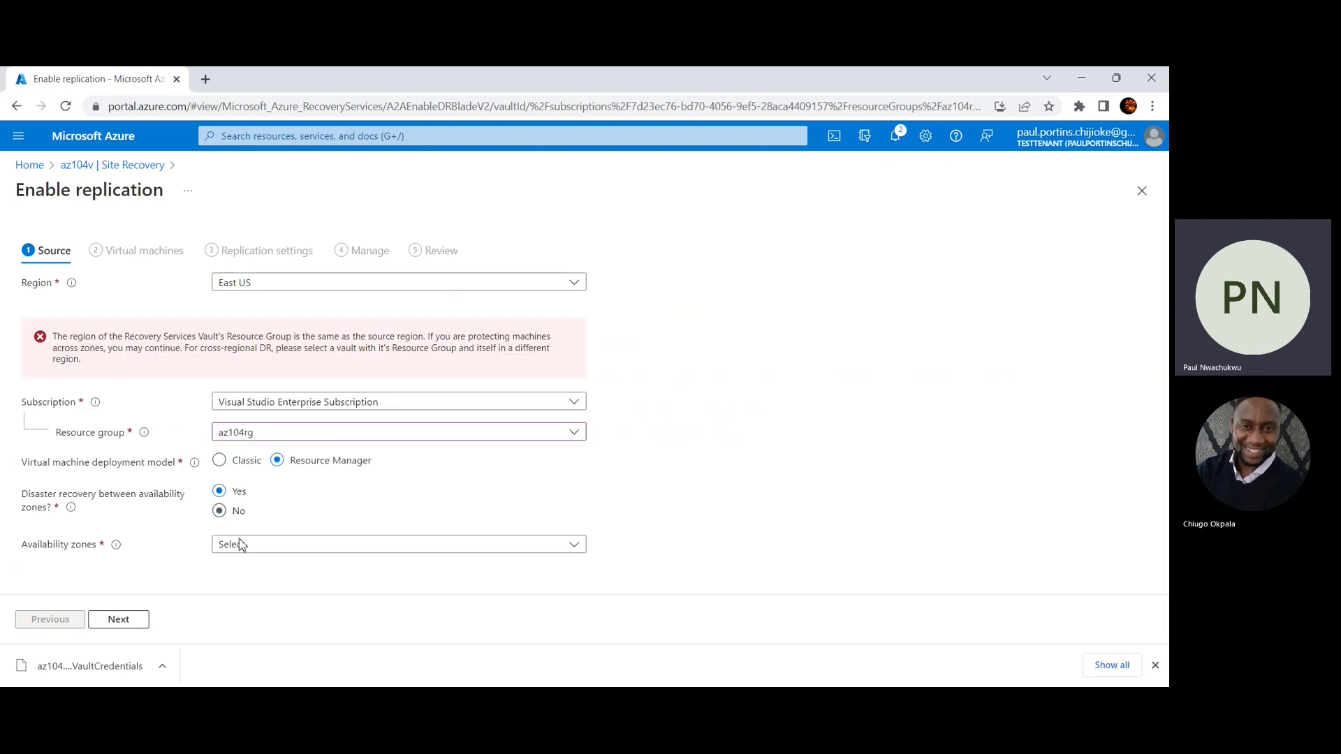
{"action": "left_click", "coordinate": [219, 511]}
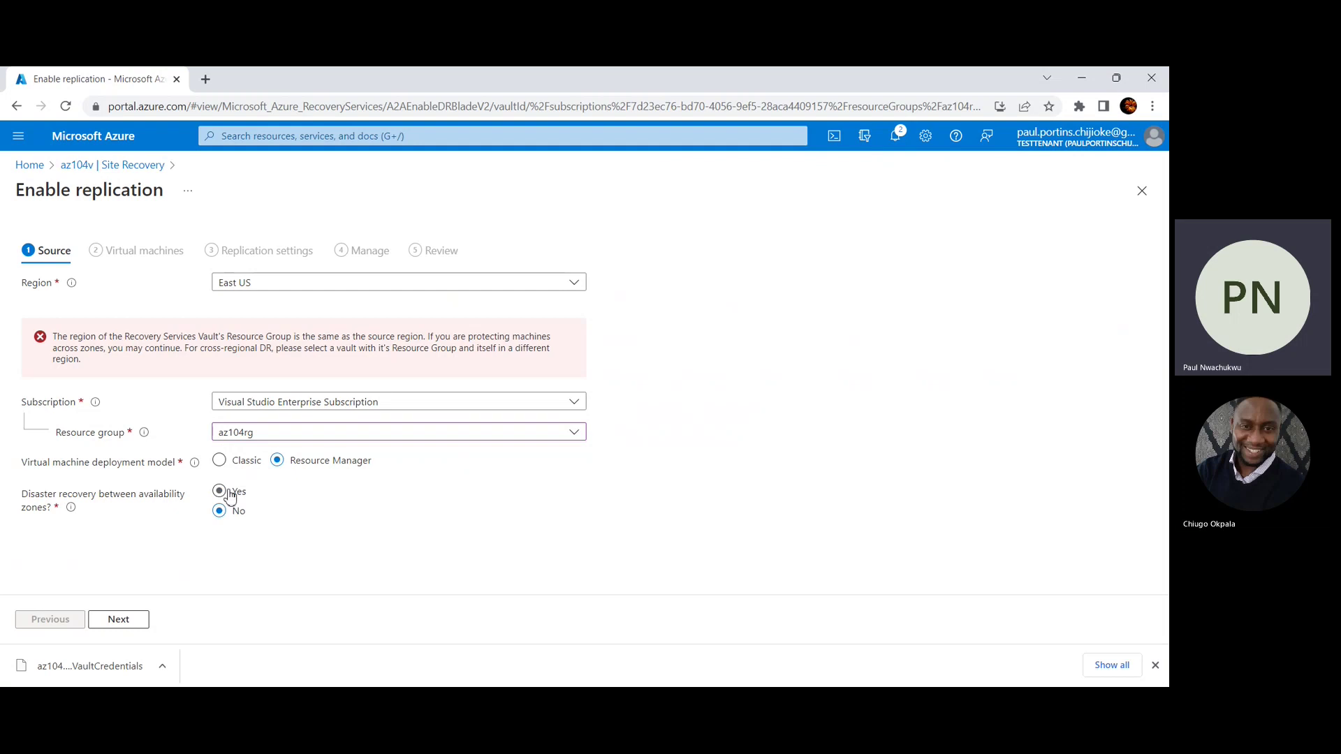
{"action": "left_click", "coordinate": [230, 494]}
{"action": "left_click", "coordinate": [227, 547]}
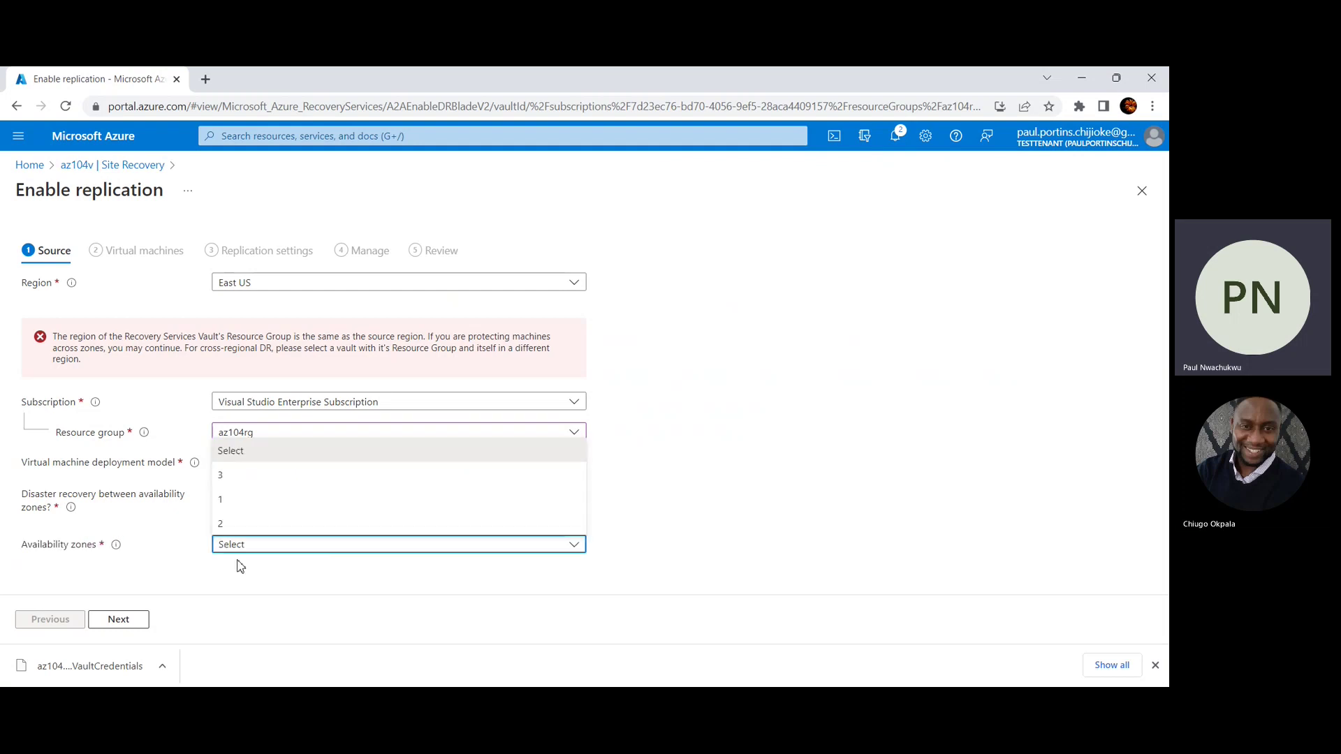
{"action": "left_click", "coordinate": [243, 525]}
{"action": "left_click", "coordinate": [114, 621]}
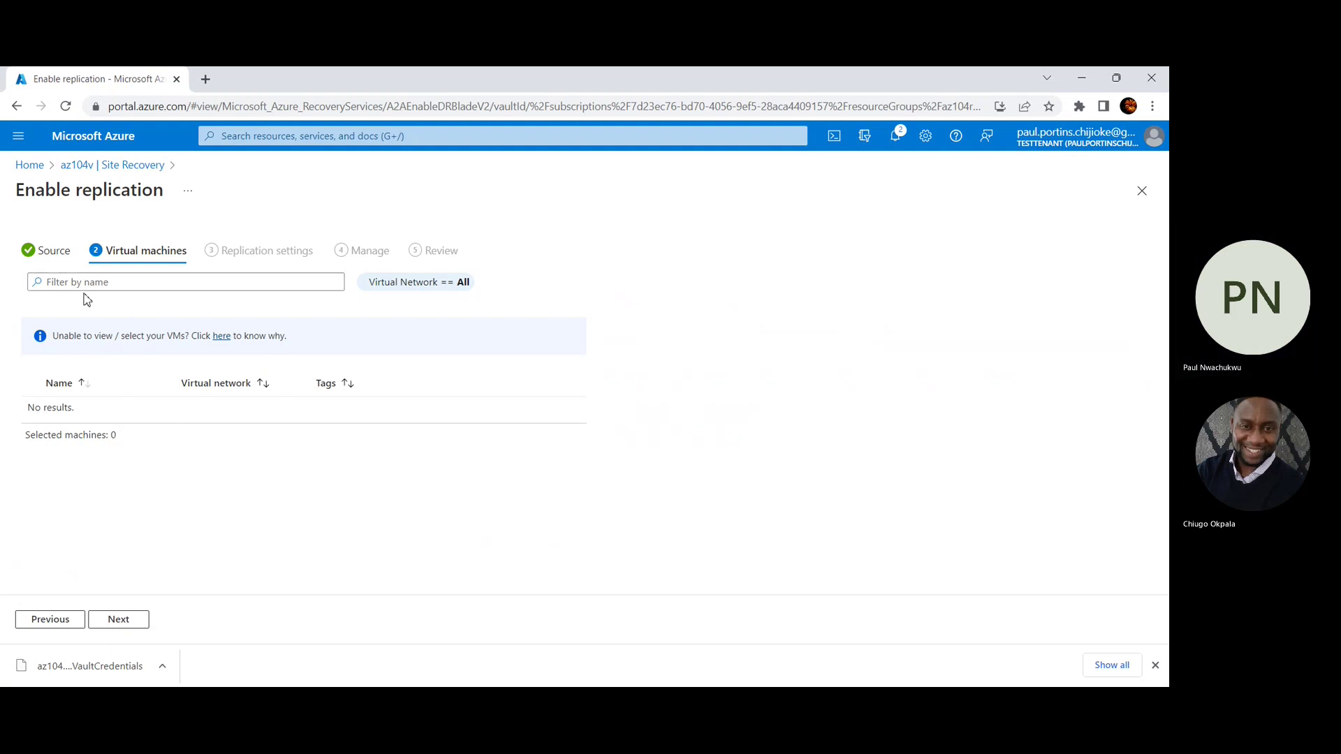
- Go back to Source, set zonal disaster recovery to No, retry Next, and review the notifications
{"action": "left_click", "coordinate": [56, 253]}
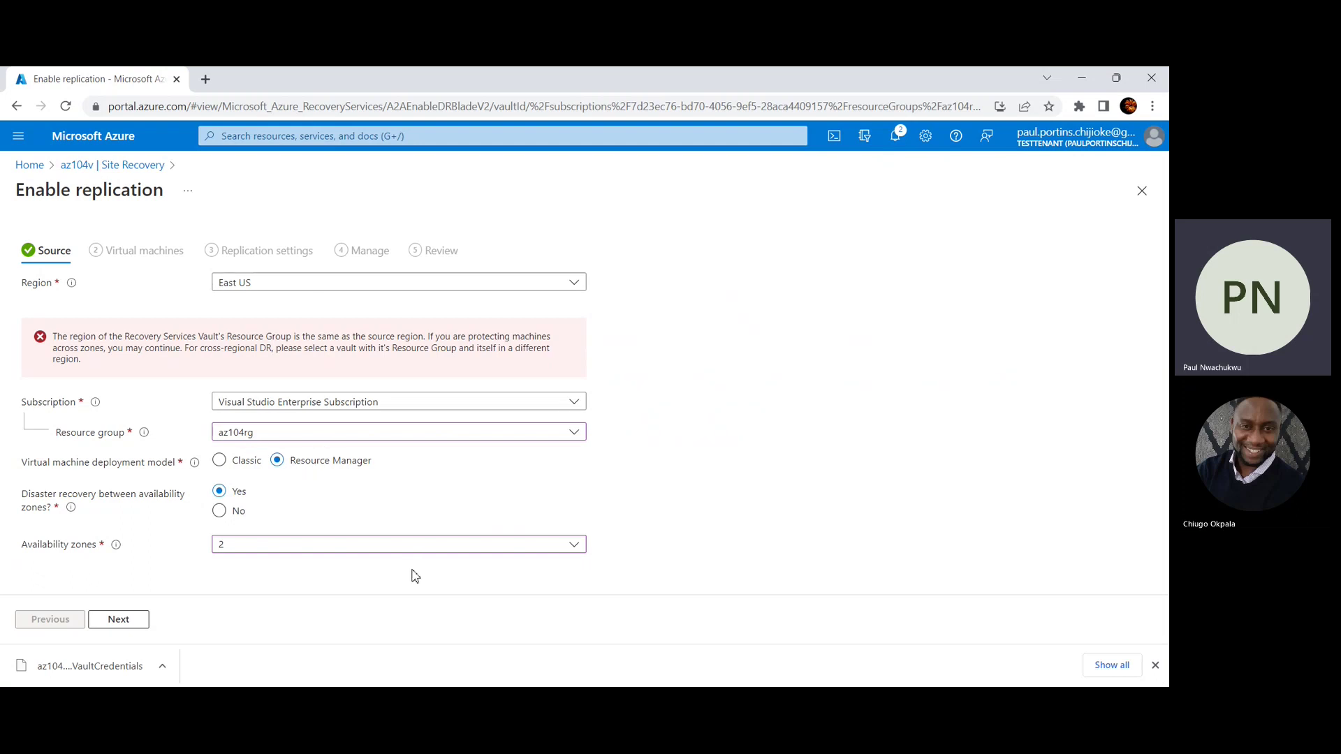
{"action": "left_click", "coordinate": [228, 513]}
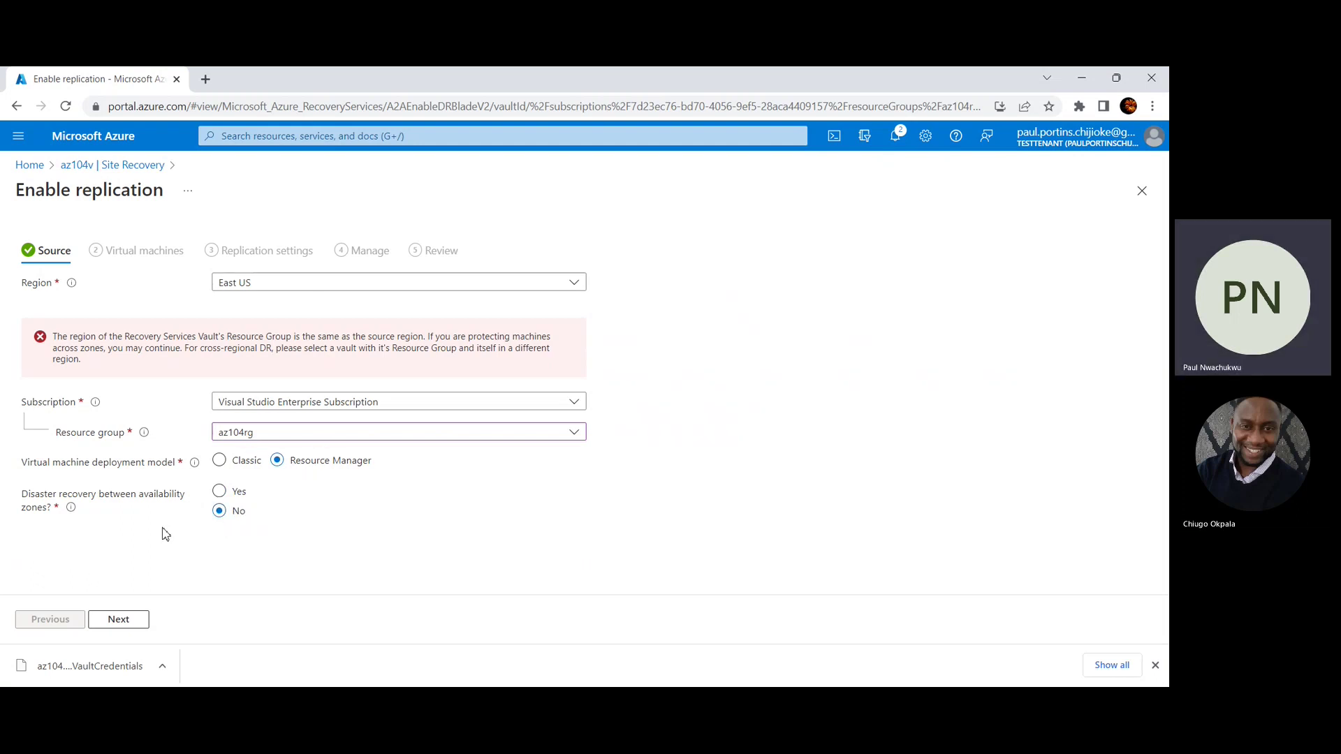
{"action": "mouse_move", "coordinate": [72, 510]}
{"action": "left_click", "coordinate": [143, 618]}
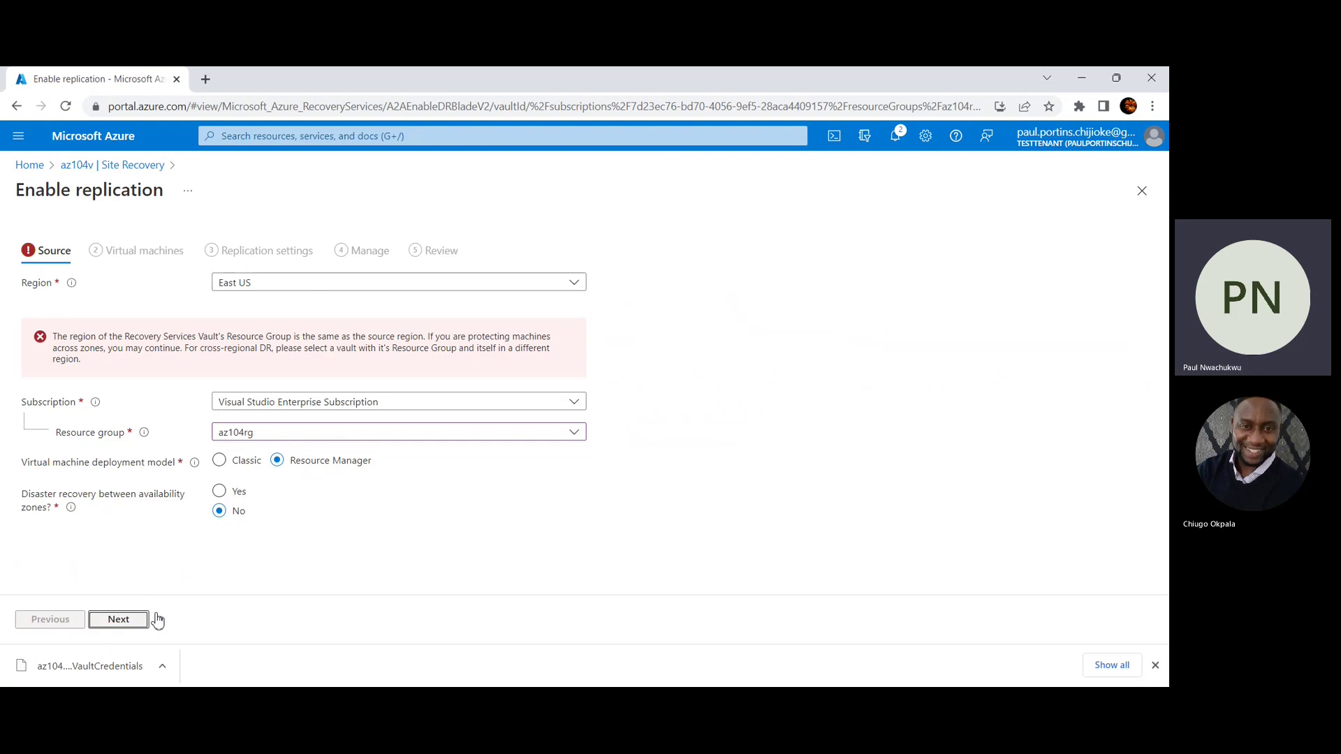
{"action": "left_click", "coordinate": [206, 538]}
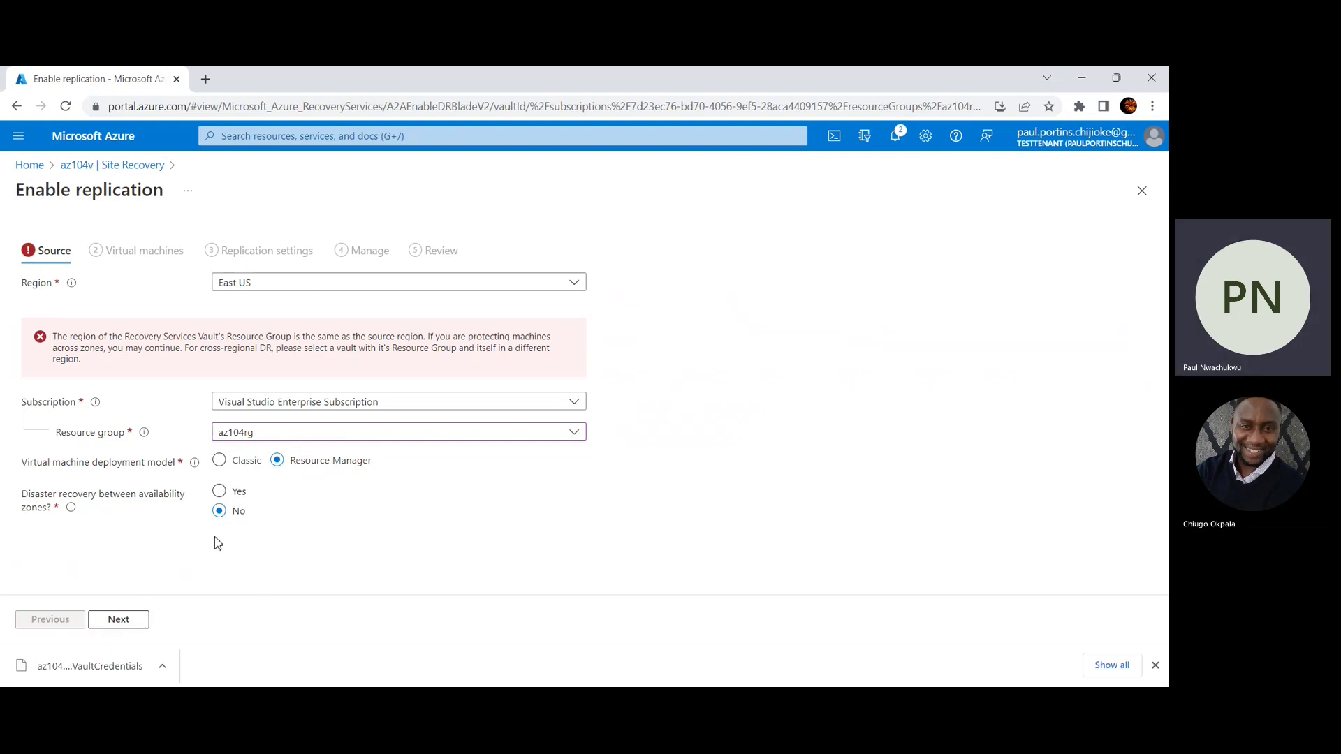
{"action": "left_click", "coordinate": [895, 135]}
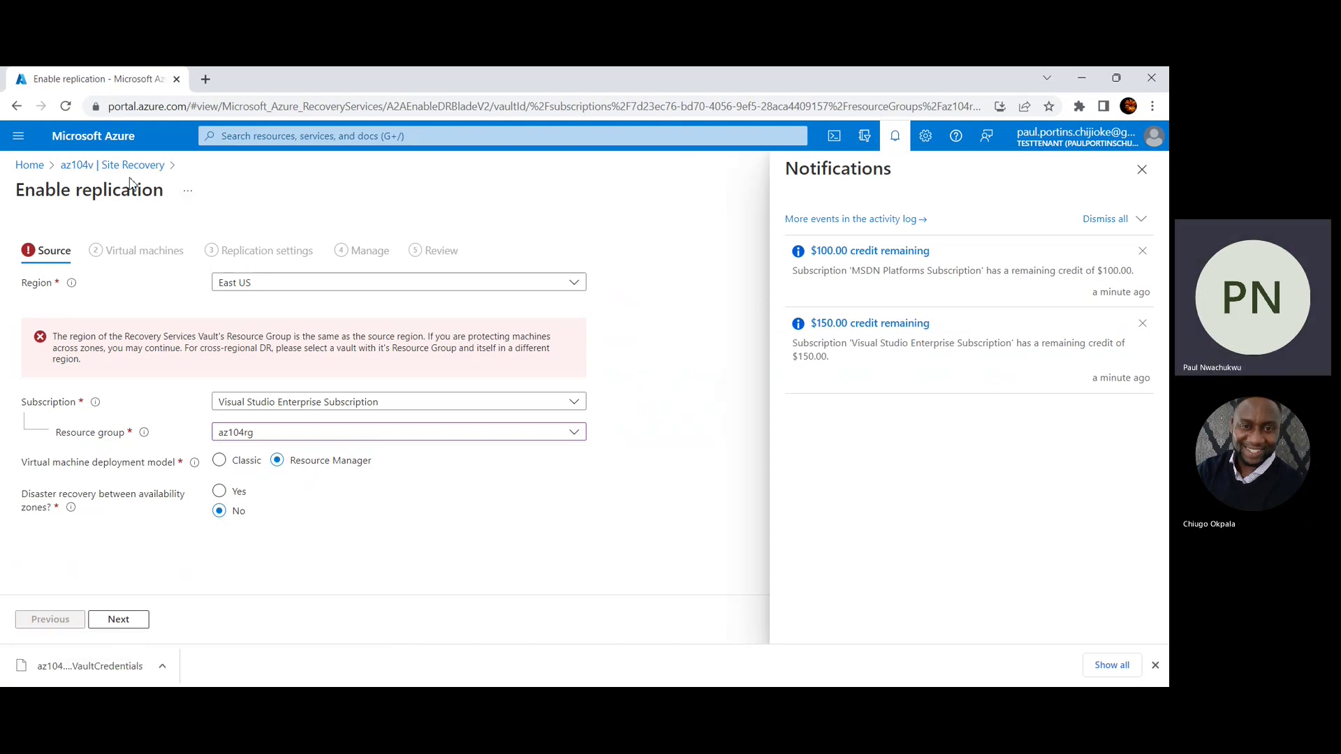
{"action": "left_click", "coordinate": [1140, 172]}
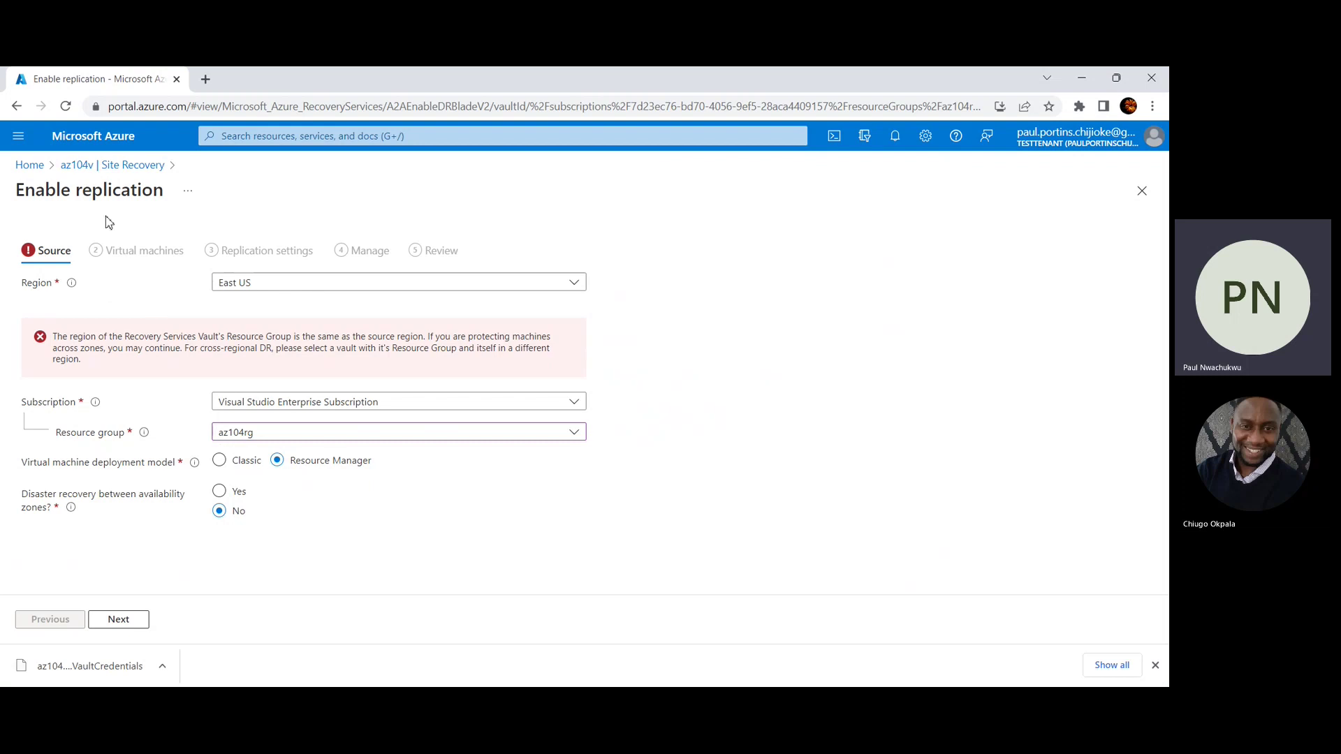
- Discard the replication wizard and refresh the az104v Backup Jobs list showing the az104vm backup
{"action": "left_click", "coordinate": [106, 166]}
{"action": "left_click", "coordinate": [658, 192]}
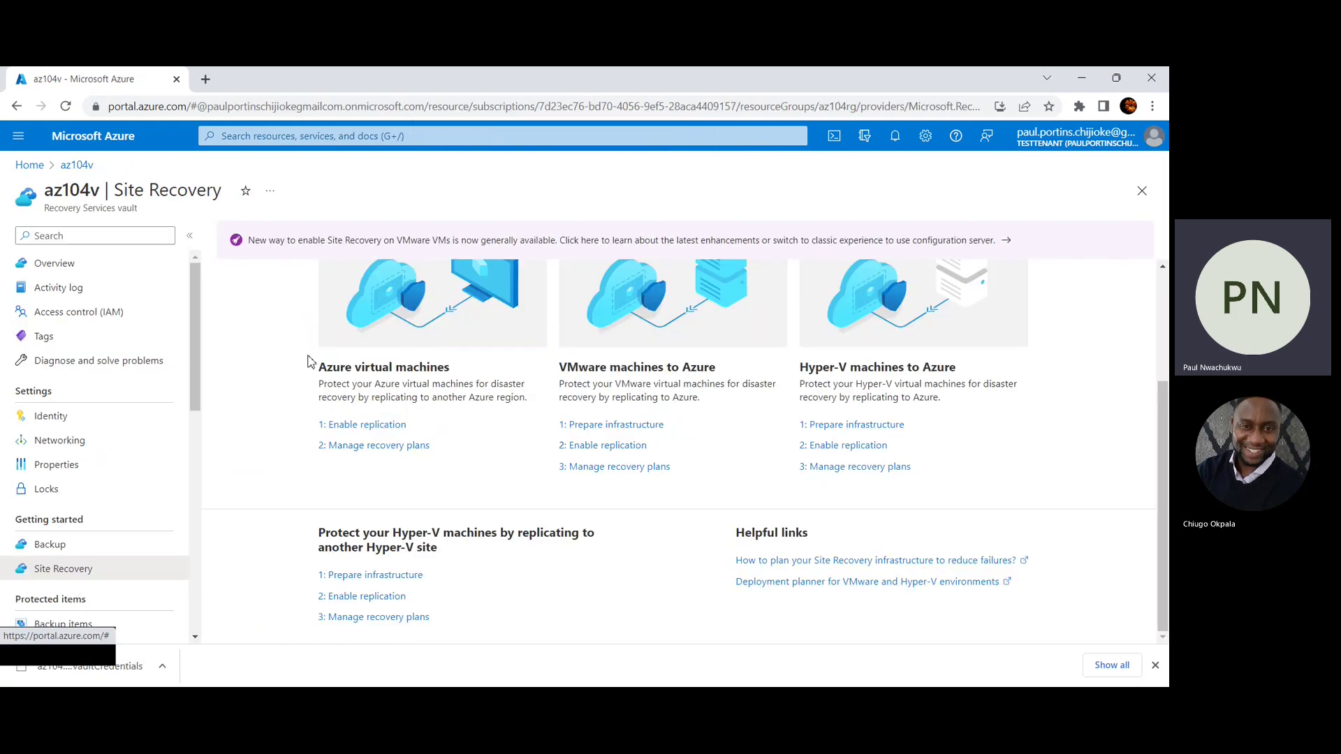
{"action": "scroll", "coordinate": [139, 454], "scroll_direction": "down", "scroll_amount": 3}
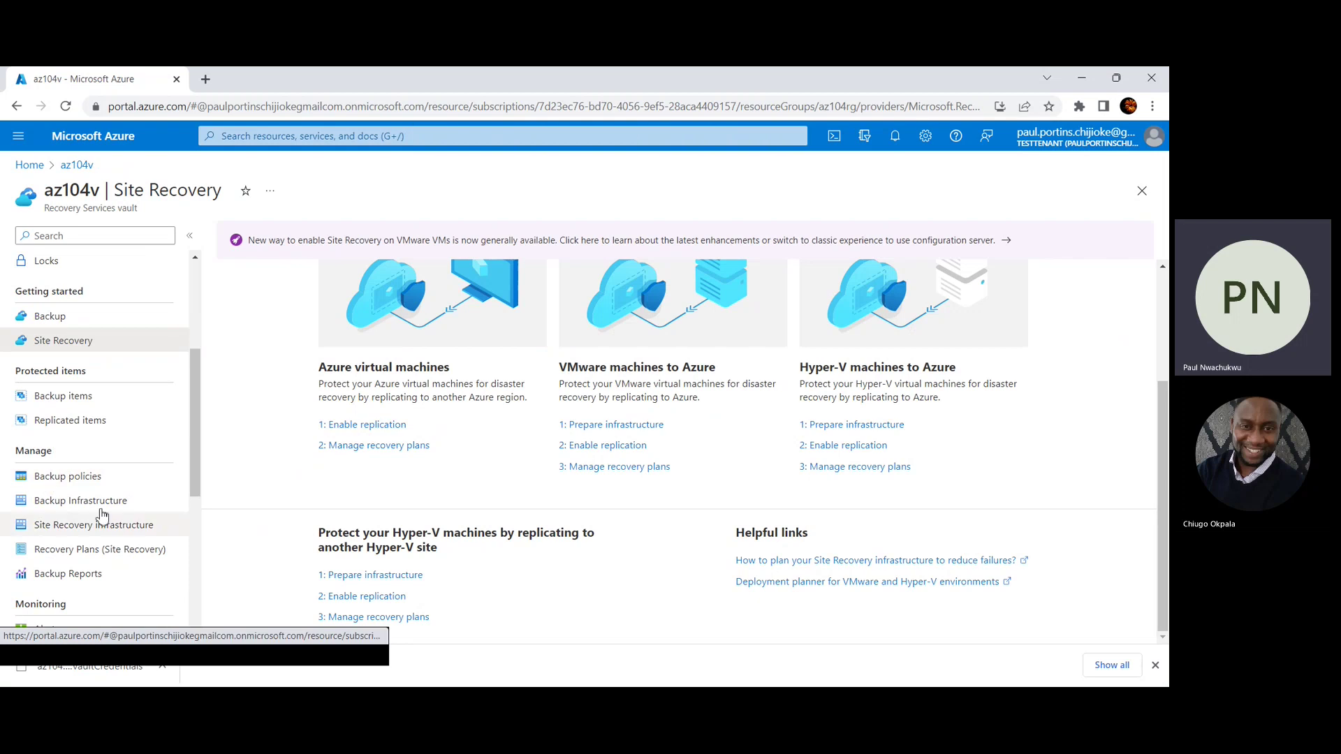
{"action": "scroll", "coordinate": [103, 515], "scroll_direction": "down", "scroll_amount": 5}
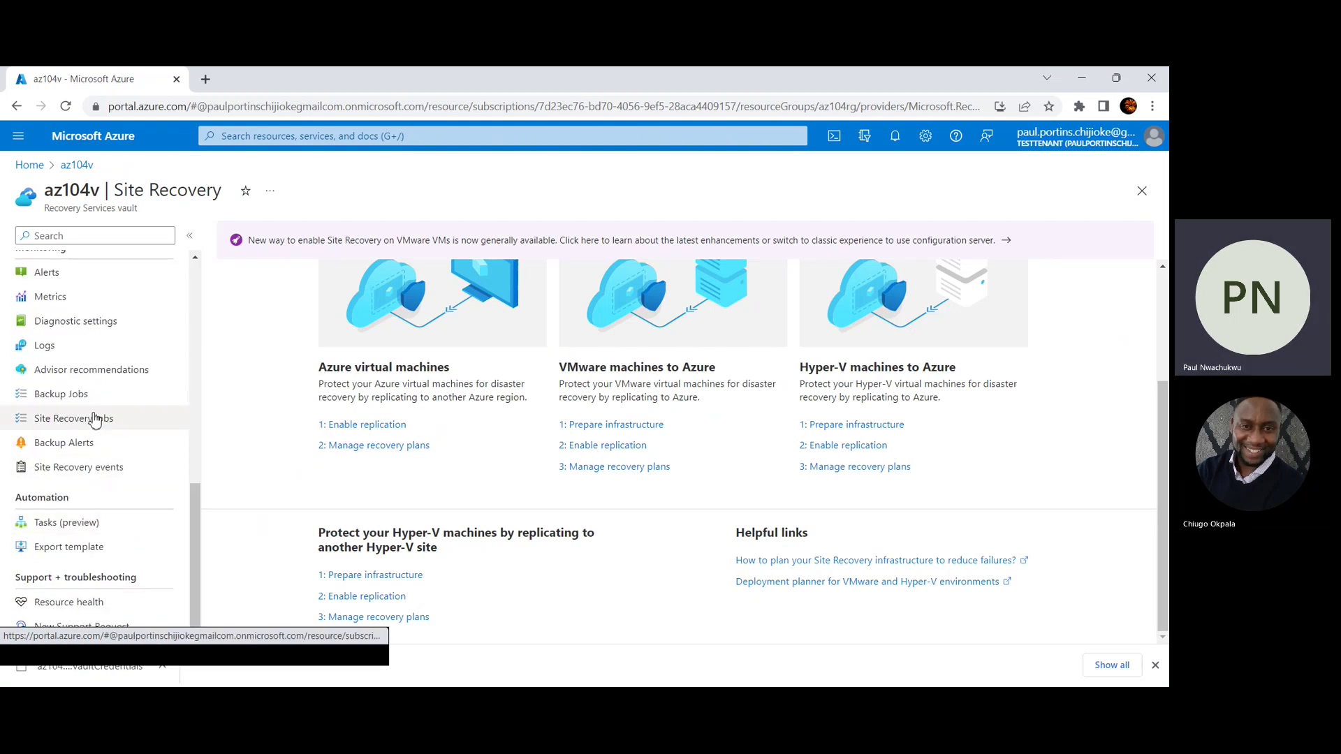
{"action": "left_click", "coordinate": [88, 394]}
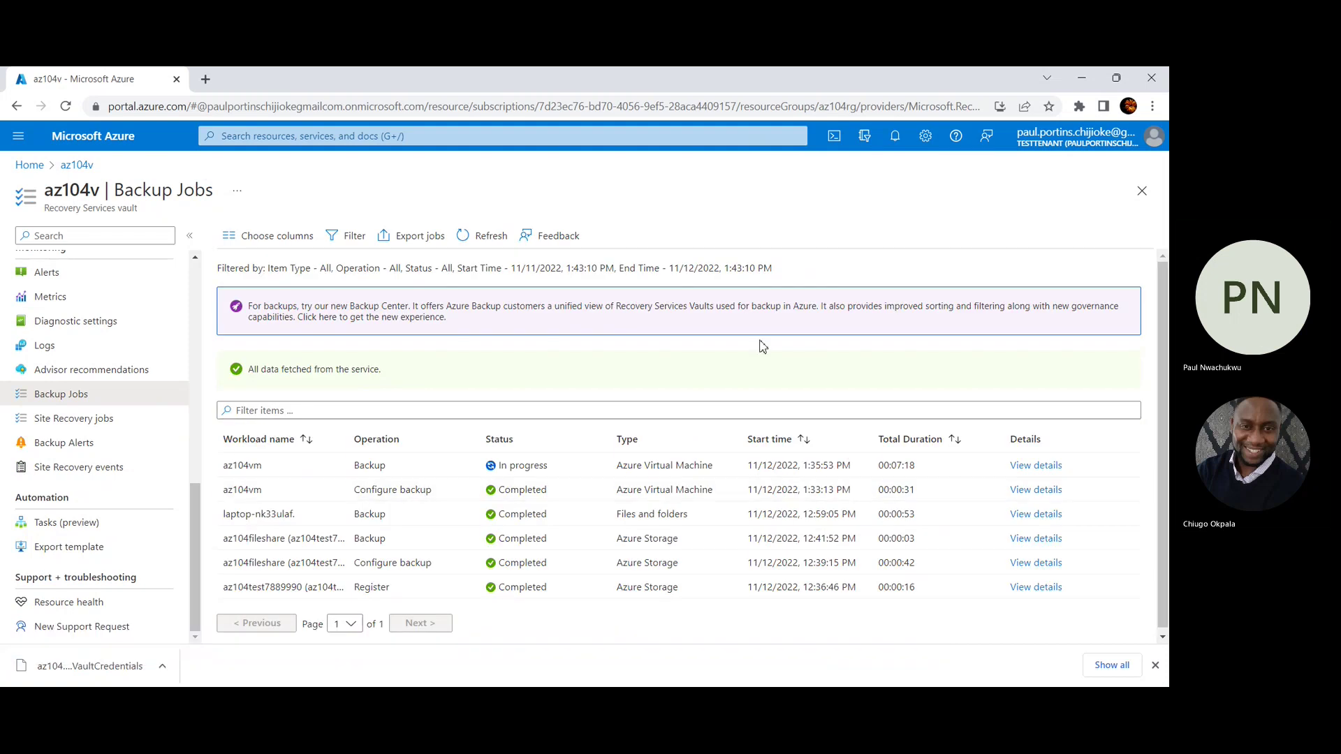
{"action": "left_click", "coordinate": [492, 236]}
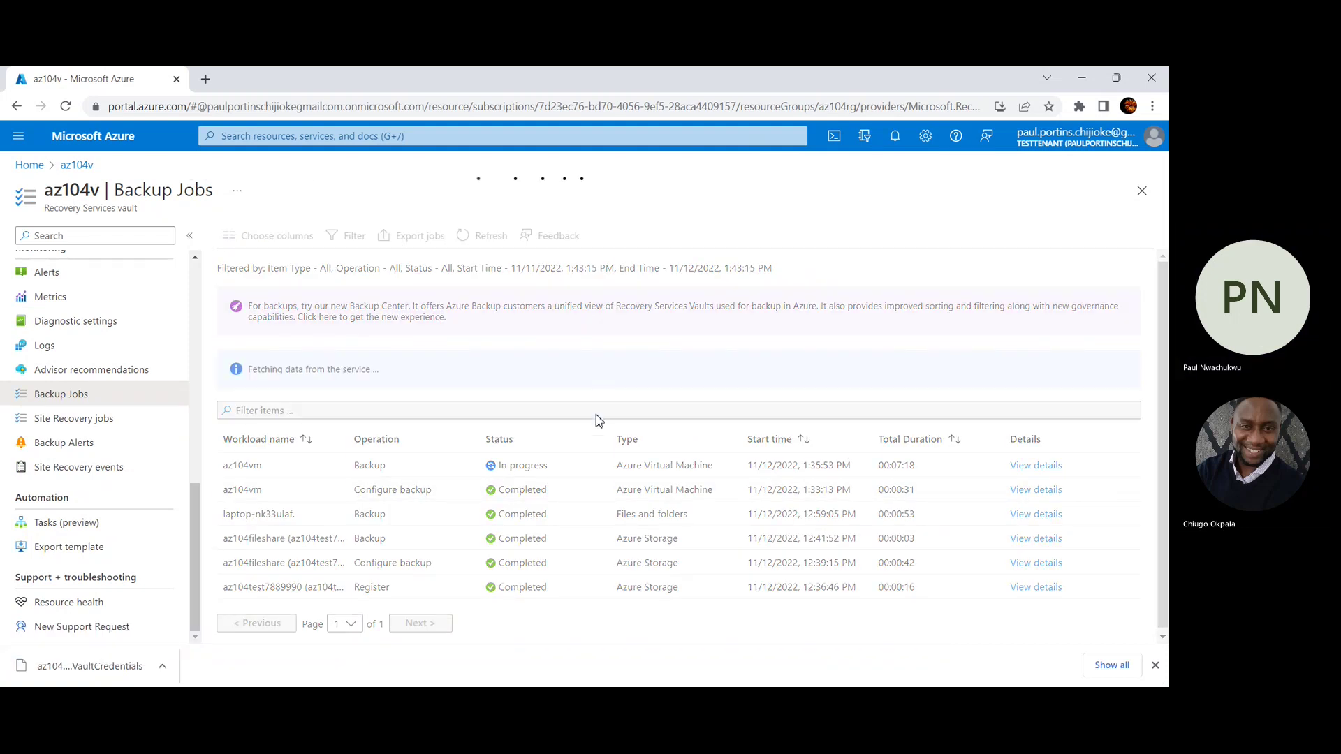
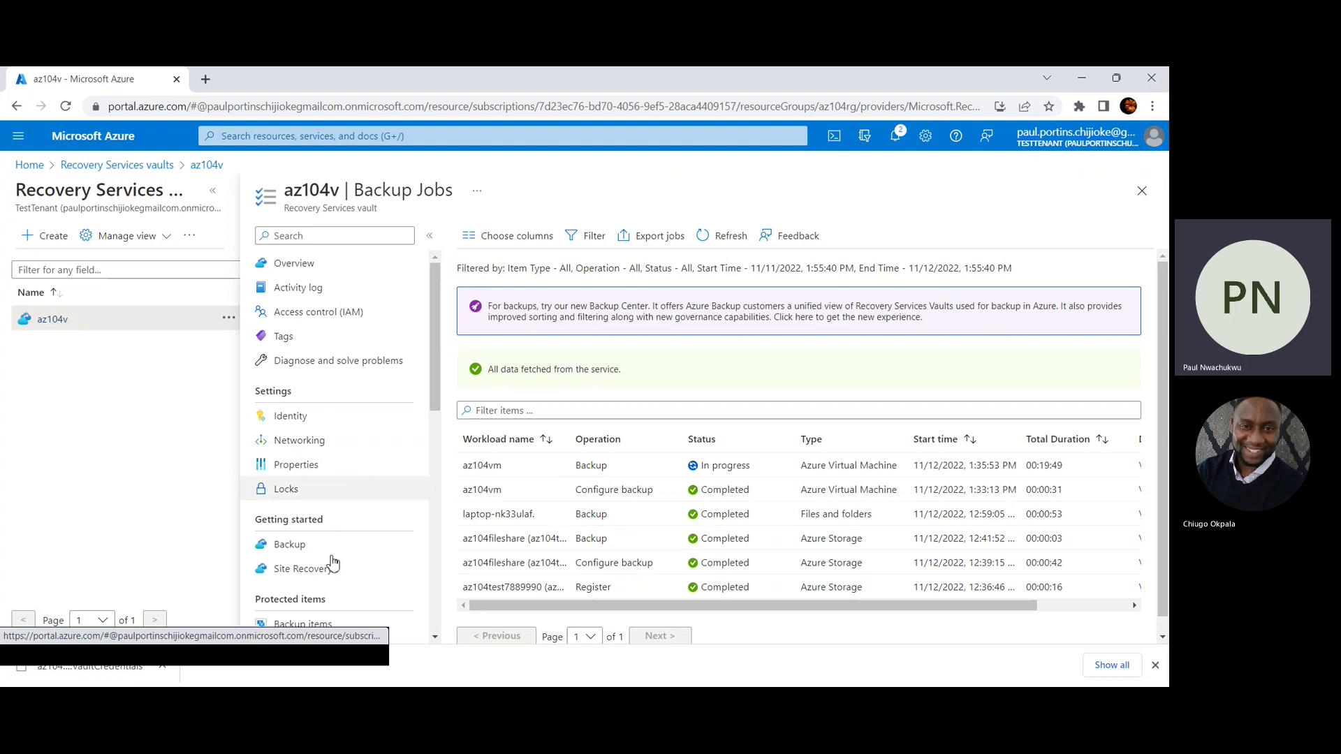
- Open Site Recovery under Getting started in the az104v vault menu
{"action": "scroll", "coordinate": [328, 447], "scroll_direction": "down", "scroll_amount": 2}
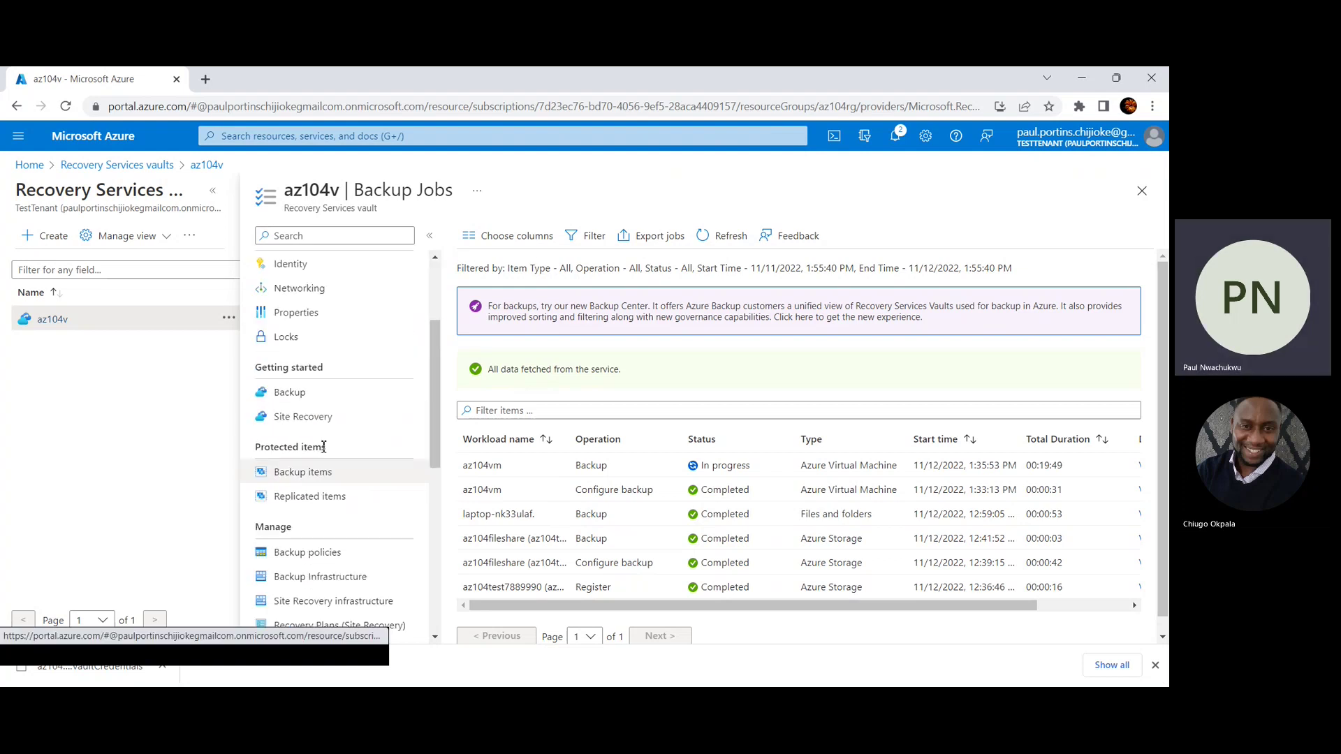
{"action": "left_click", "coordinate": [307, 416]}
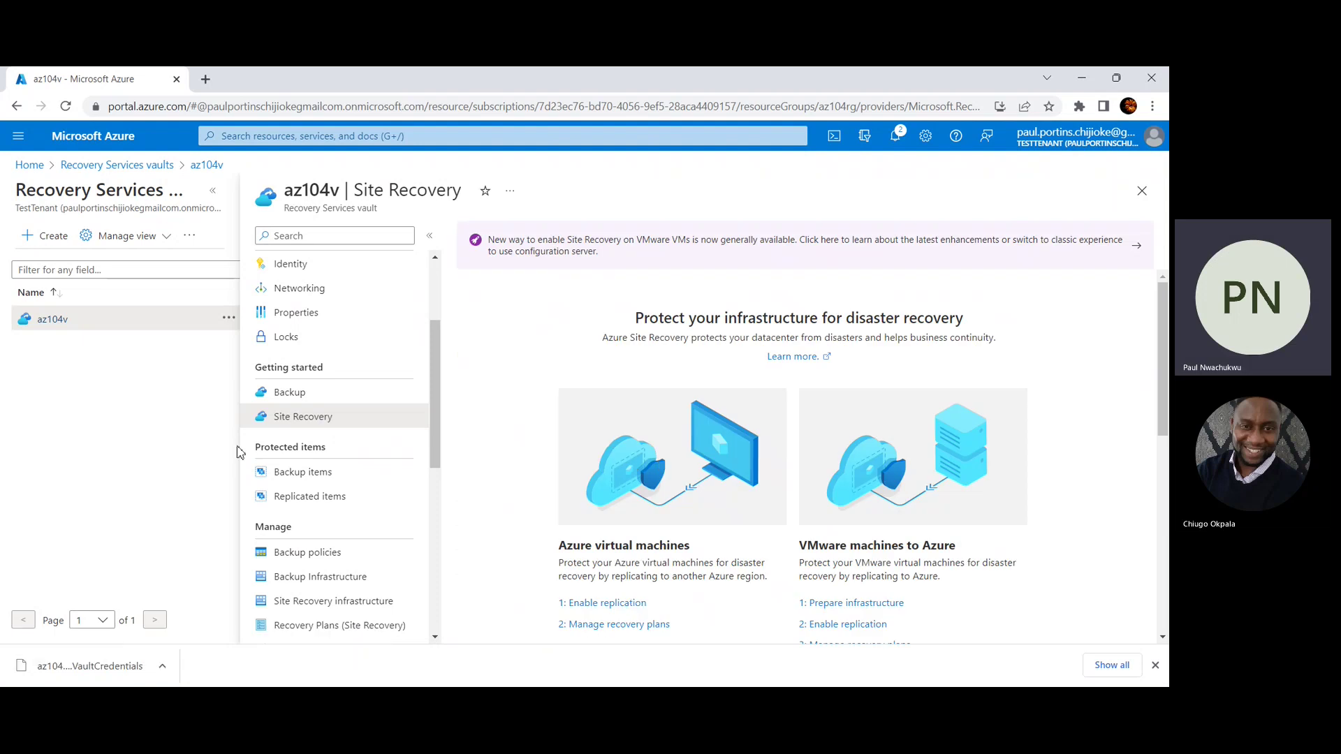
- Enable Azure VM replication from East US with zone-to-zone disaster recovery set to availability zone 3
{"action": "left_click", "coordinate": [599, 606]}
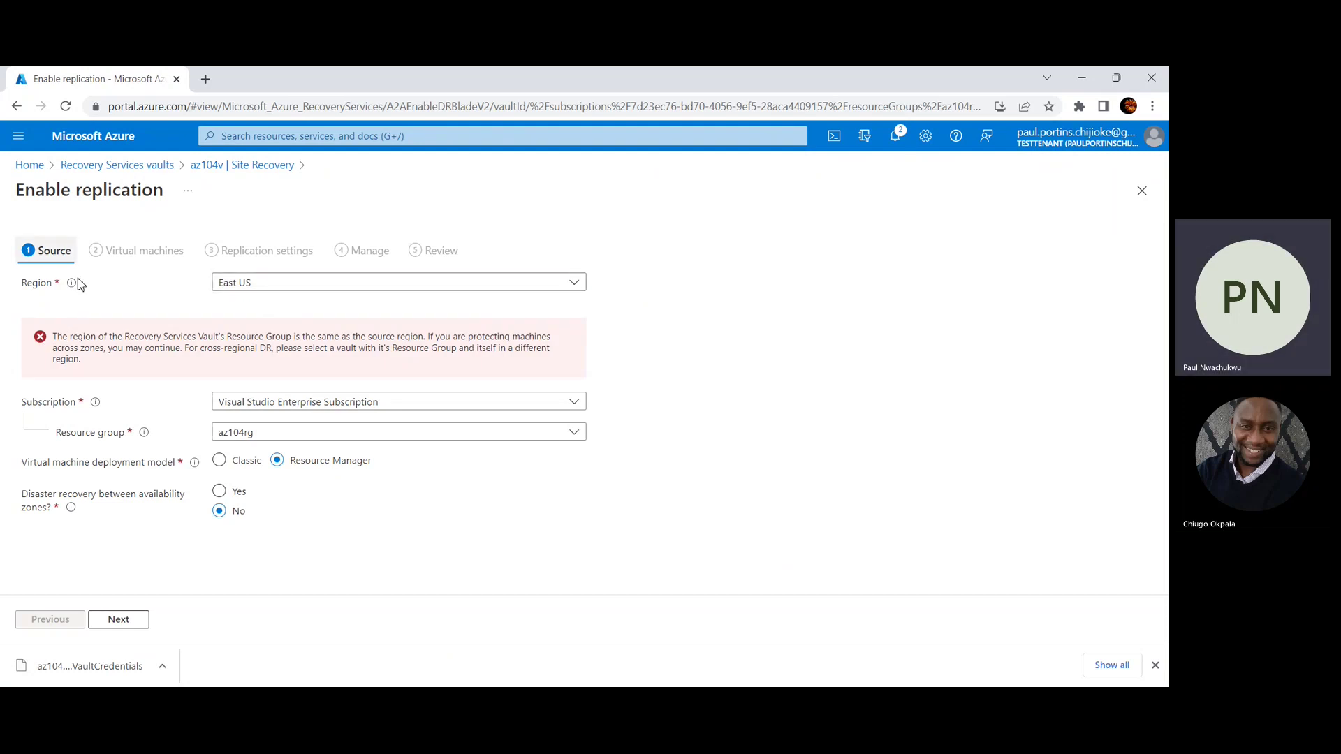
{"action": "mouse_move", "coordinate": [73, 285]}
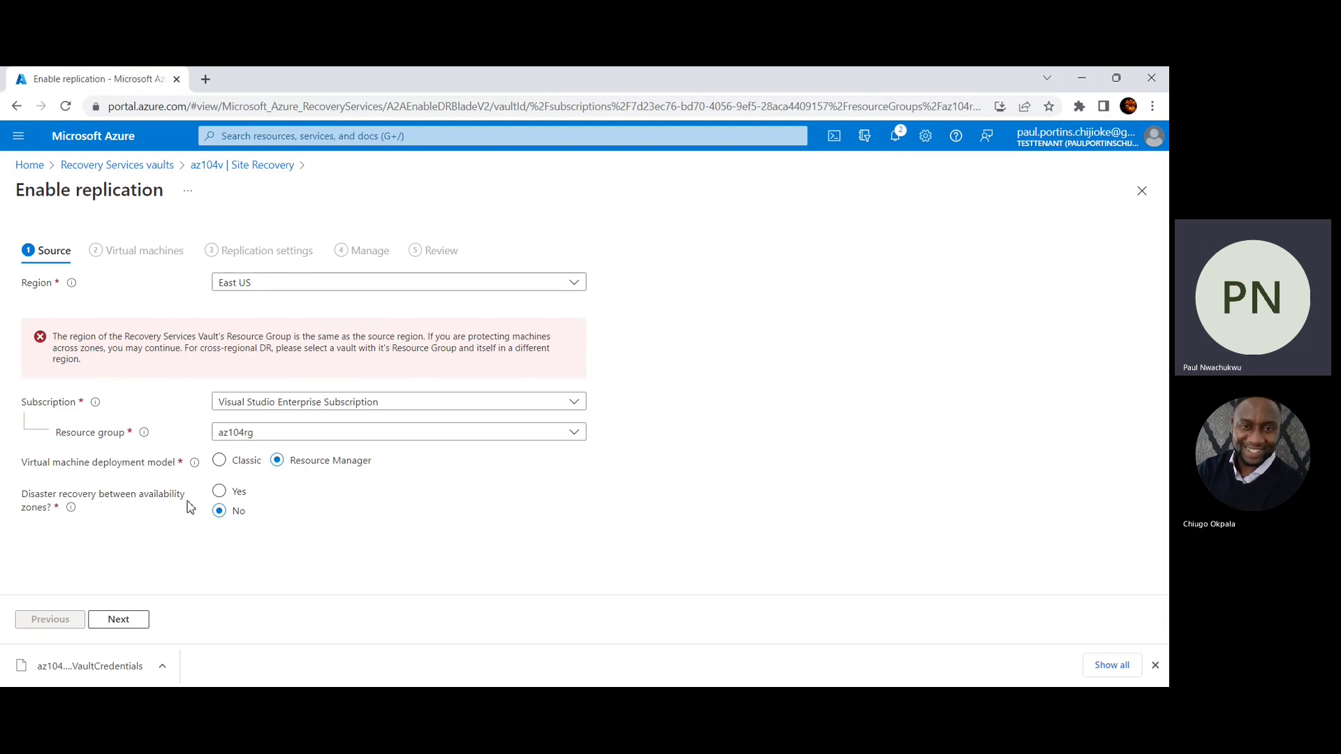
{"action": "left_click", "coordinate": [220, 493]}
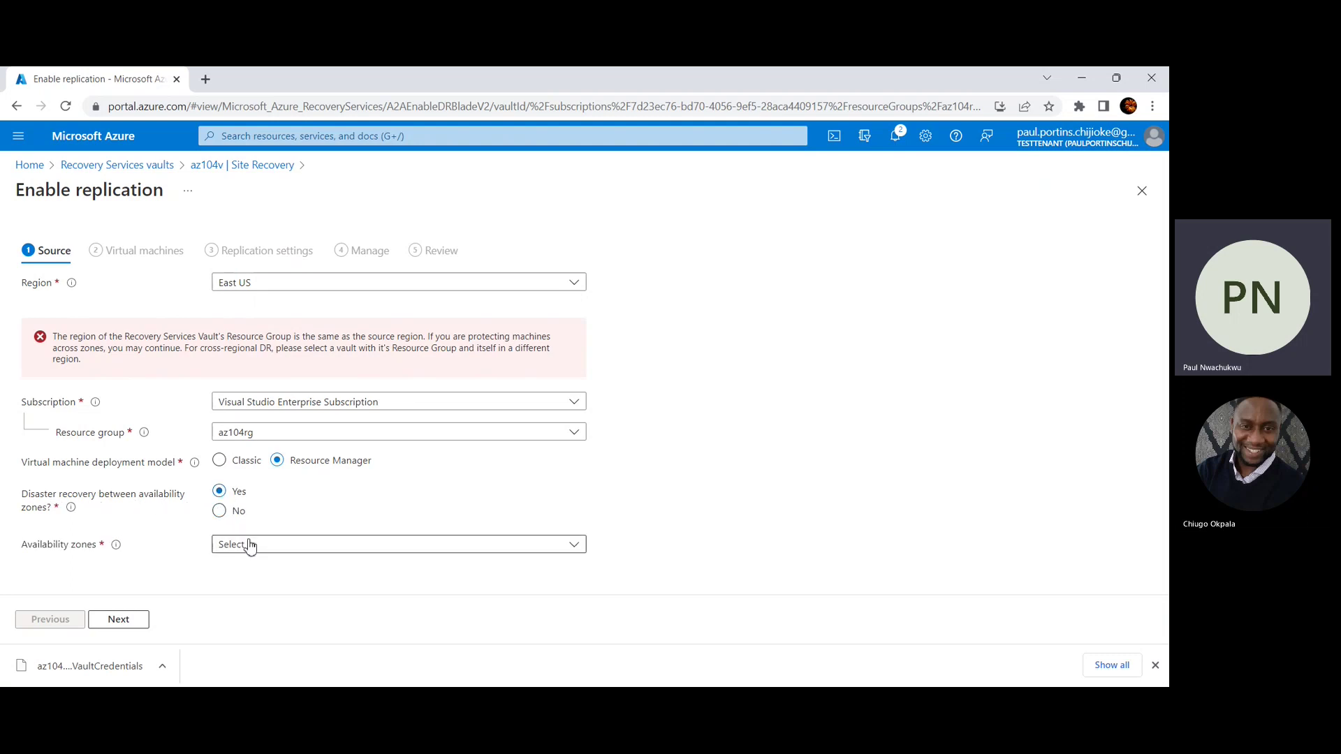
{"action": "left_click", "coordinate": [250, 552]}
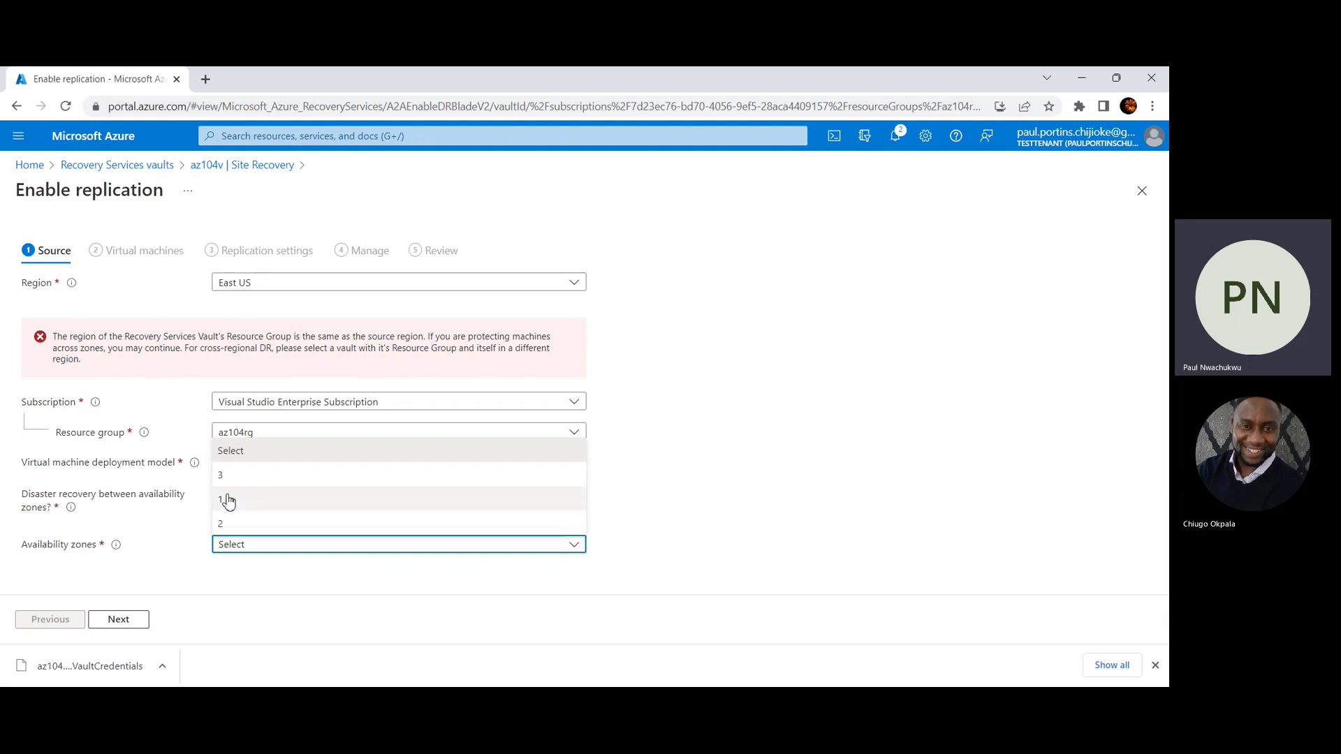
{"action": "left_click", "coordinate": [222, 499]}
{"action": "left_click", "coordinate": [222, 547]}
{"action": "left_click", "coordinate": [231, 505]}
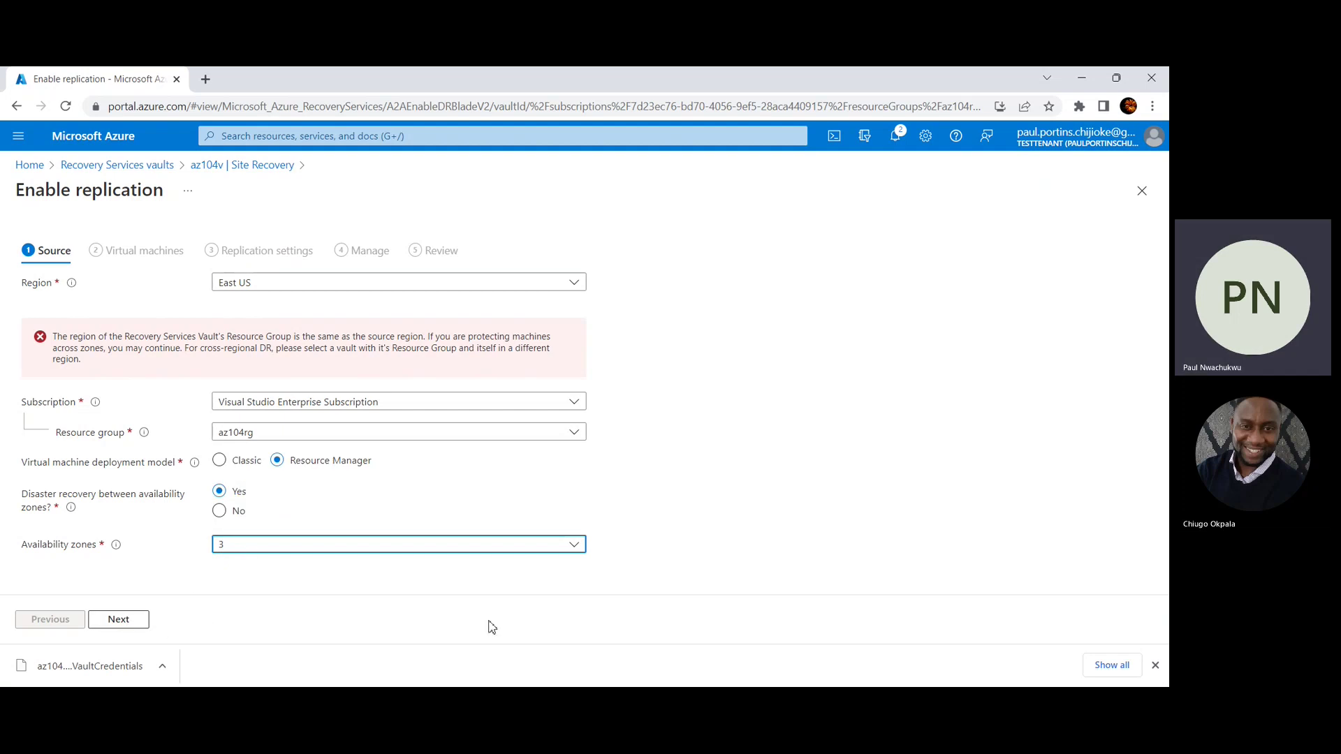
{"action": "left_click", "coordinate": [116, 620]}
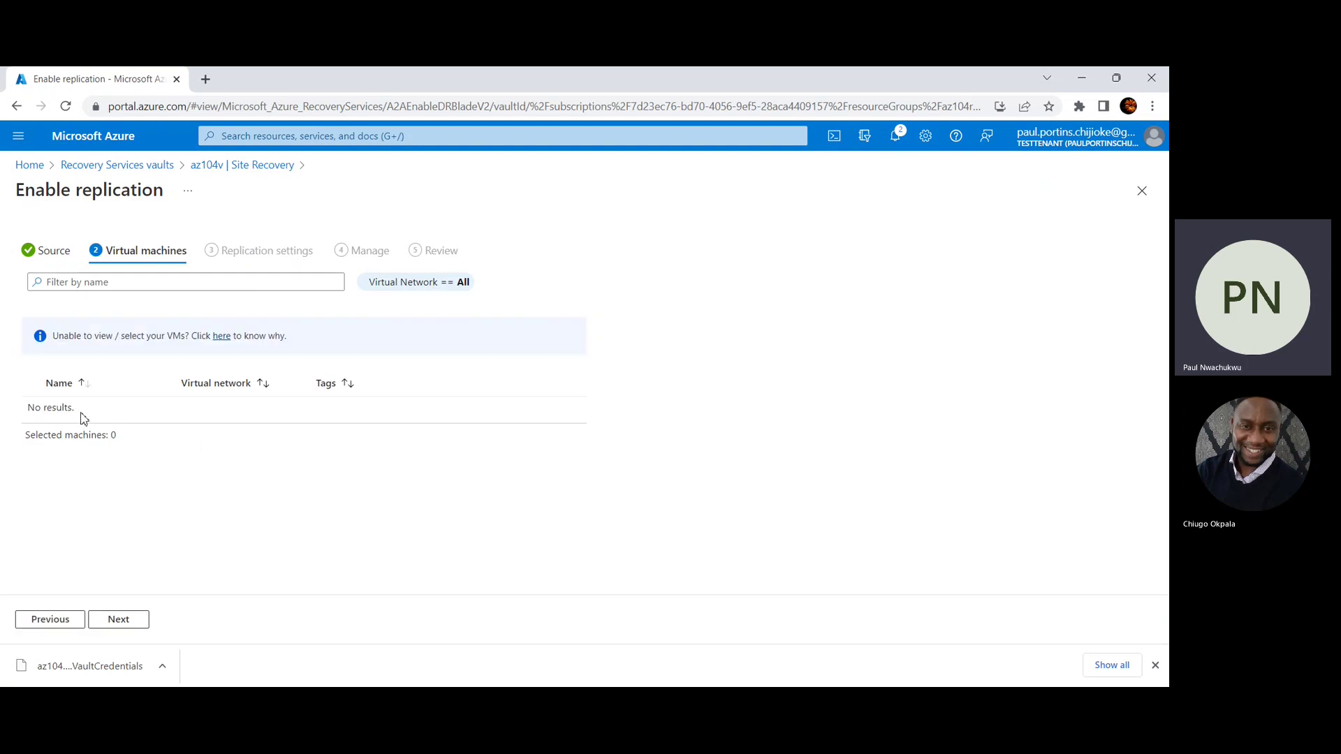
- Try continuing with no machine selected, then return to Recovery Services vaults via the breadcrumb
{"action": "mouse_move", "coordinate": [63, 411]}
{"action": "left_mouse_down"}
{"action": "mouse_move", "coordinate": [248, 416]}
{"action": "mouse_move", "coordinate": [83, 423]}
{"action": "left_mouse_up"}
{"action": "left_click", "coordinate": [137, 620]}
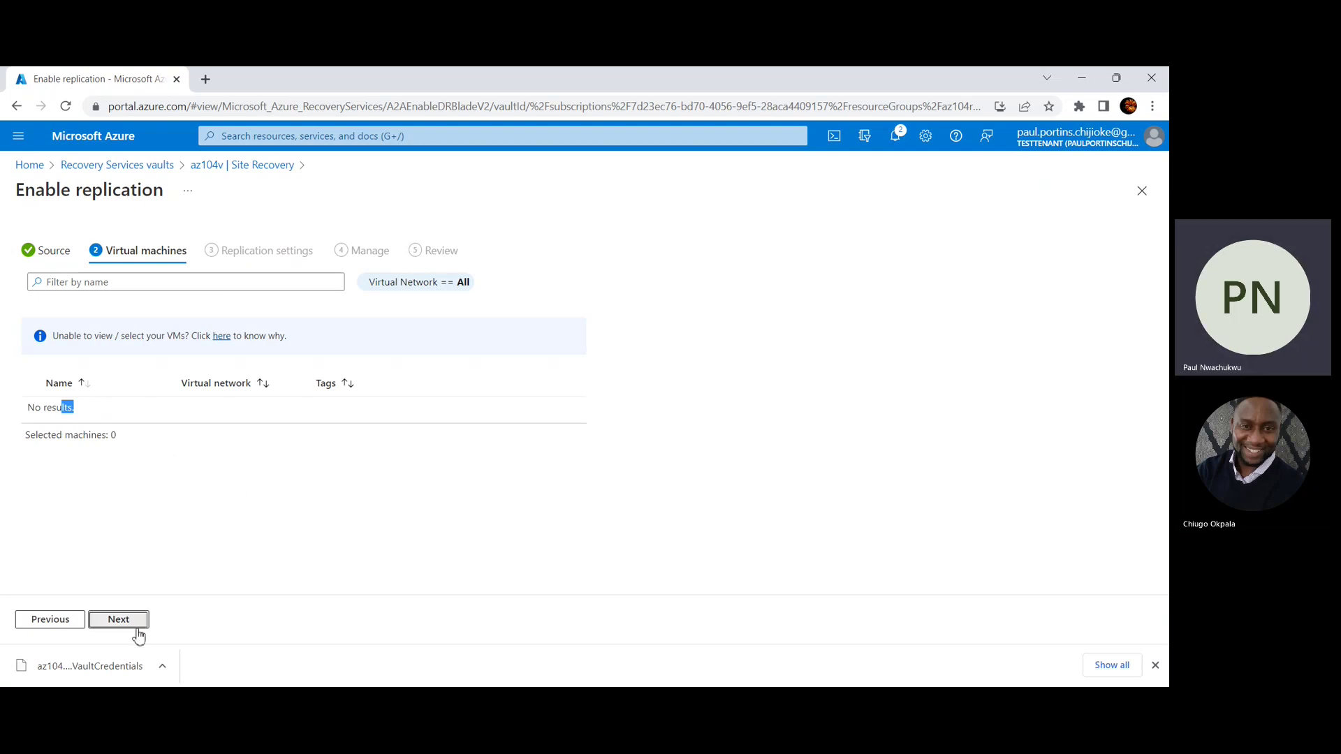
{"action": "left_click_drag", "start_coordinate": [262, 252], "coordinate": [271, 256]}
{"action": "left_click", "coordinate": [275, 253]}
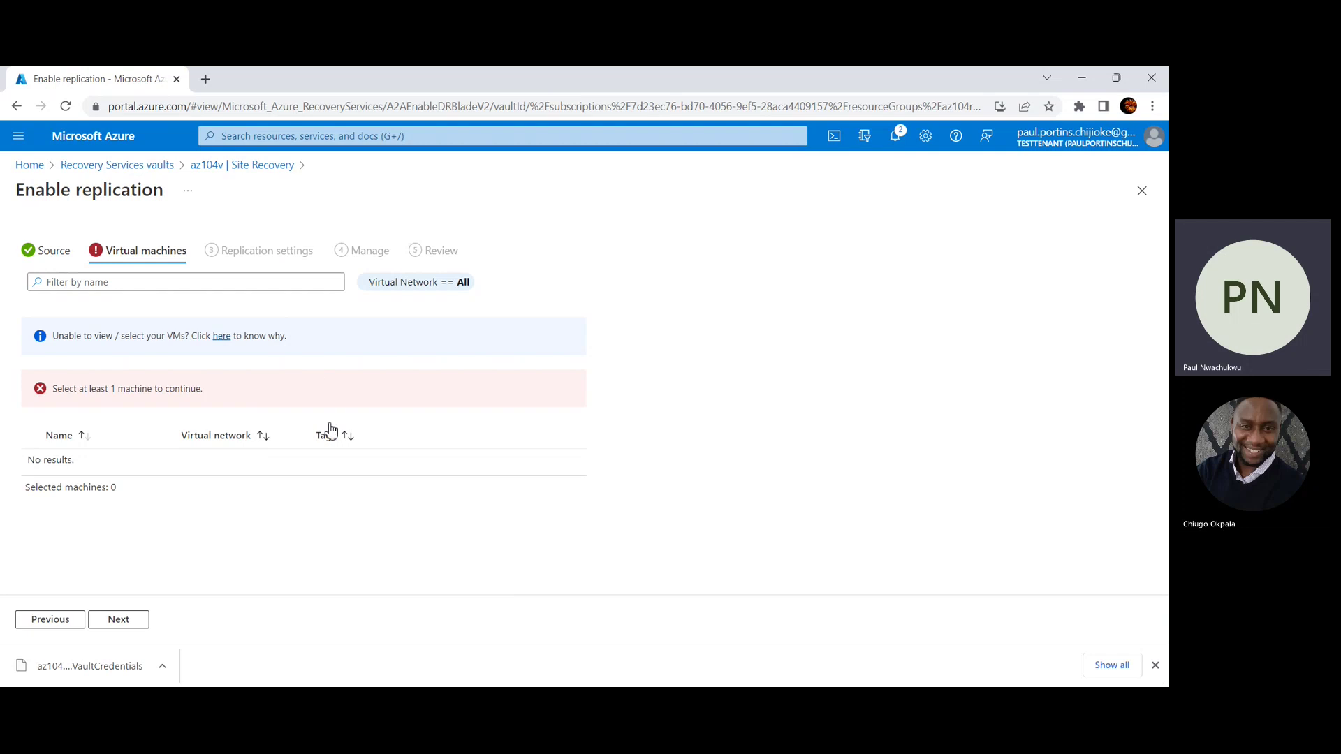
- From the vaults list, open az104v and show its Backup Jobs under Monitoring
{"action": "left_click", "coordinate": [161, 168]}
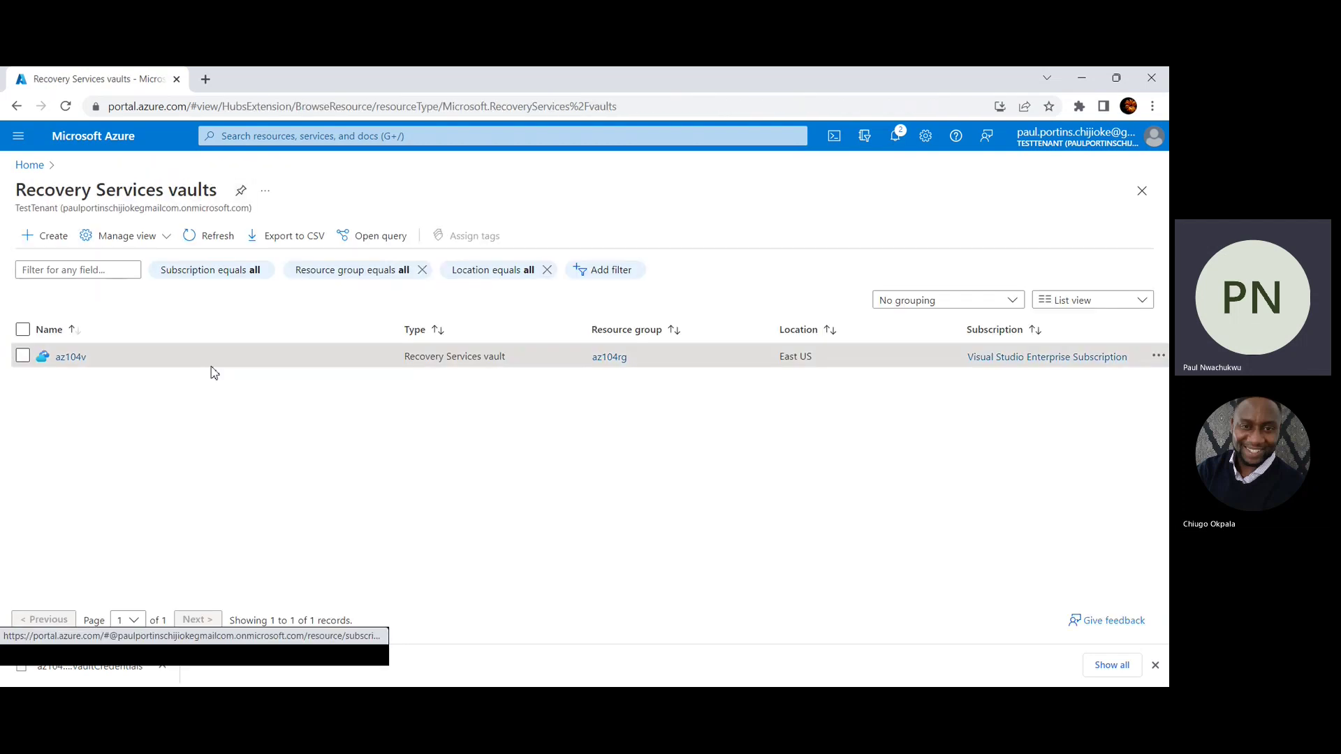
{"action": "left_click", "coordinate": [79, 355]}
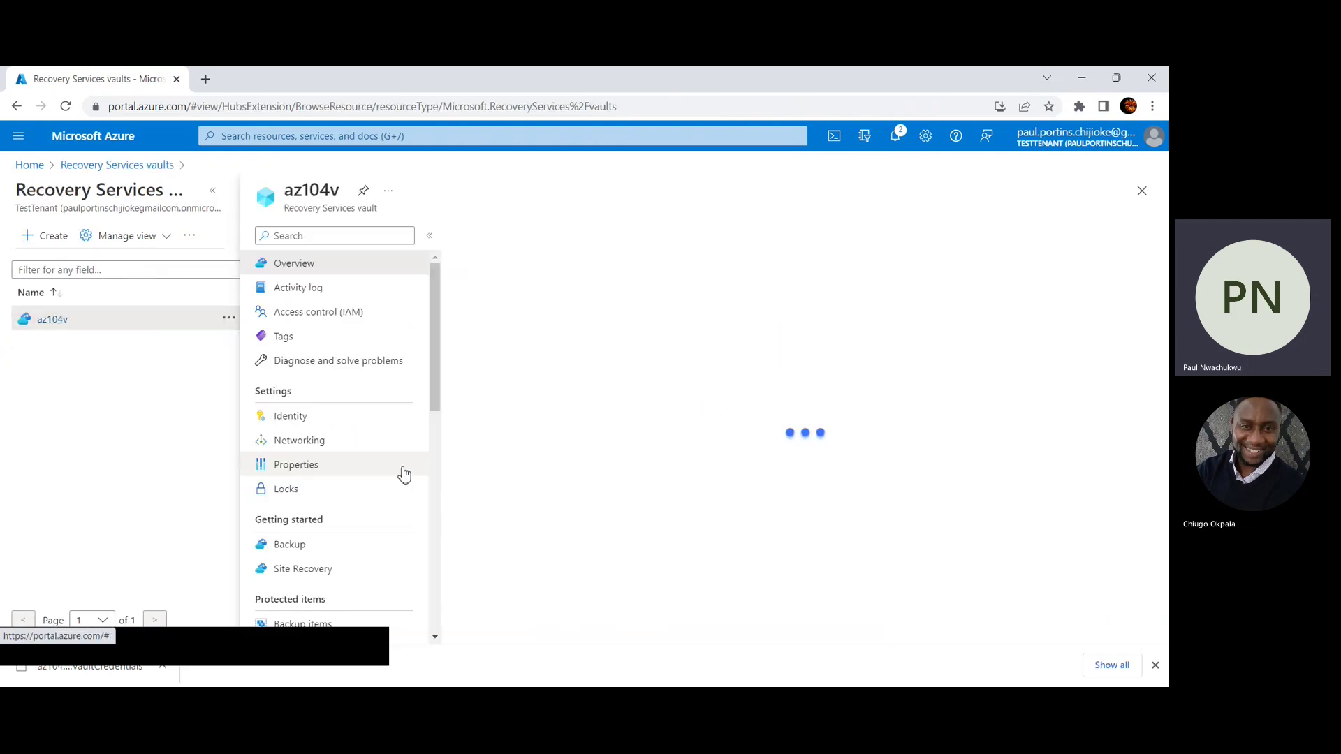
{"action": "scroll", "coordinate": [349, 489], "scroll_direction": "down", "scroll_amount": 3}
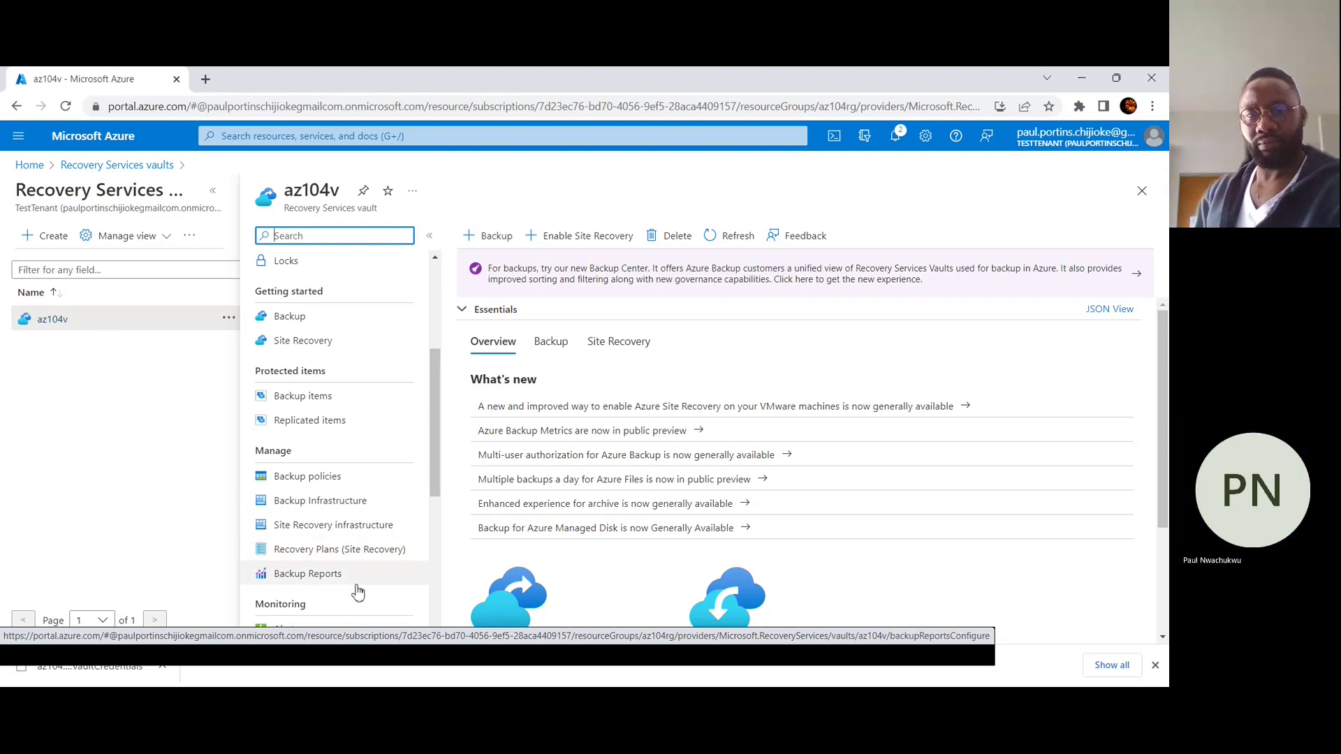
{"action": "scroll", "coordinate": [353, 555], "scroll_direction": "down", "scroll_amount": 5}
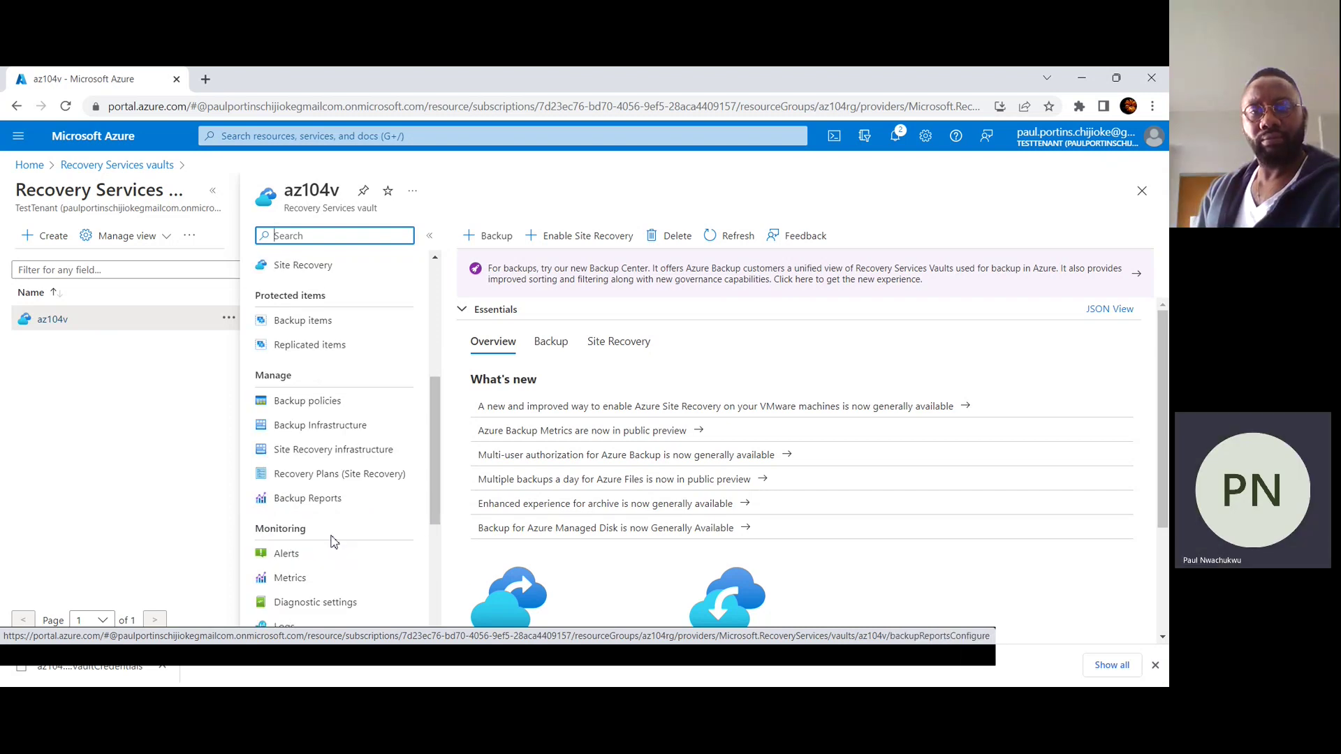
{"action": "left_click", "coordinate": [328, 395]}
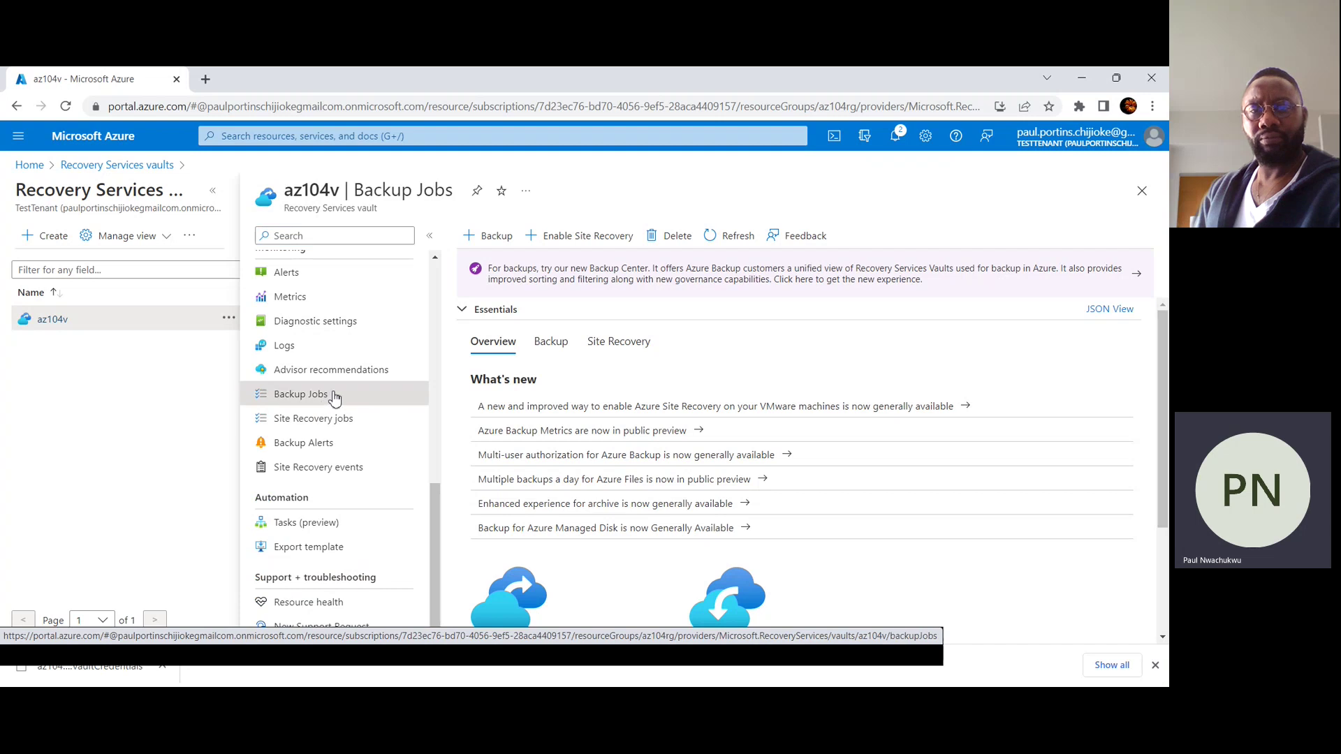